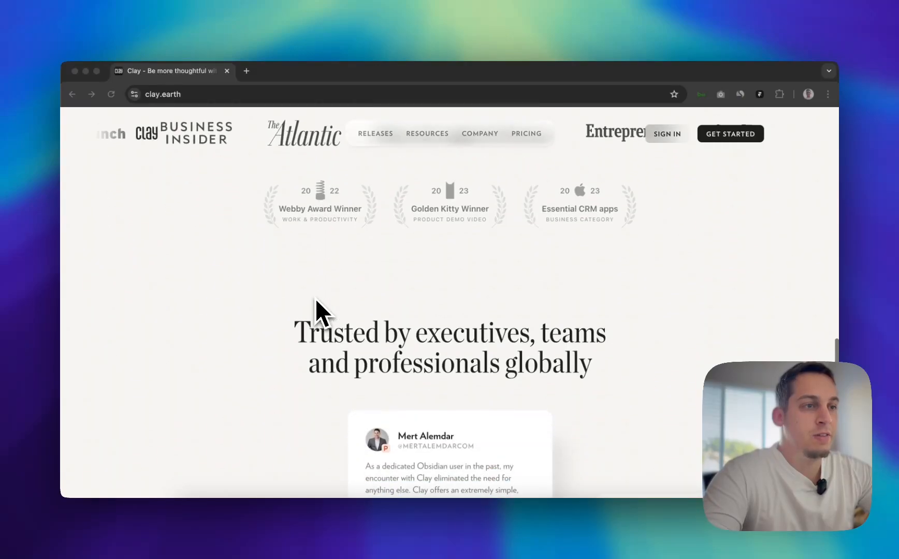
scroll(315, 298, "down", 10)
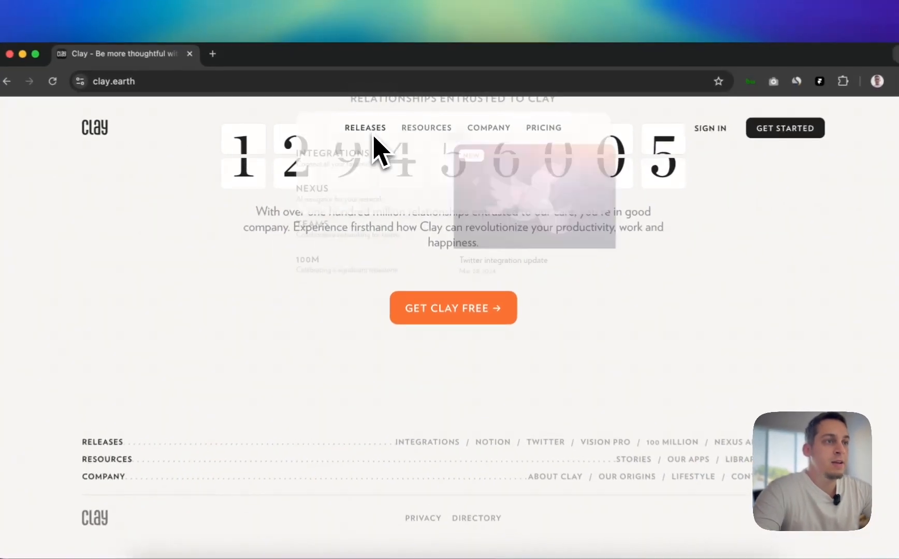
Examine the Resources and Company dropdowns in the Clay site's navigation and open the About Clay page
mouse_move(427, 137)
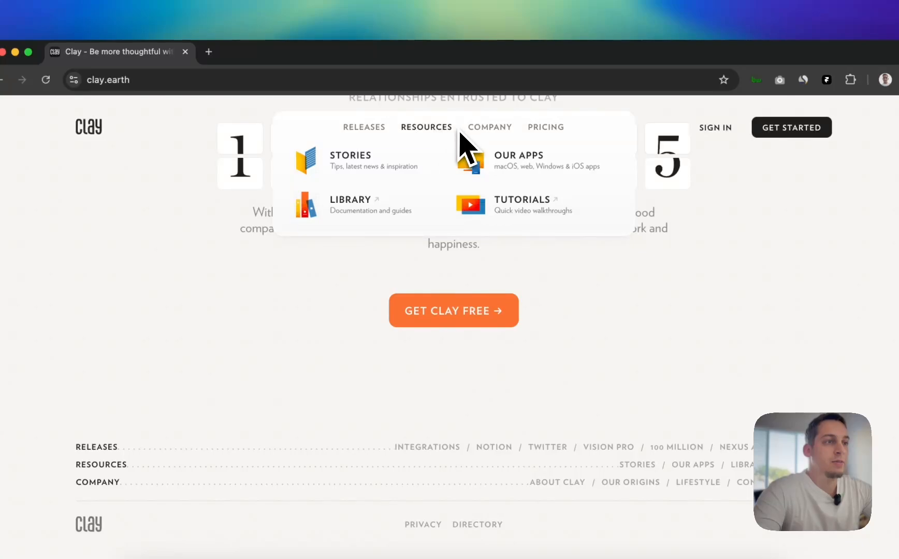
mouse_move(493, 134)
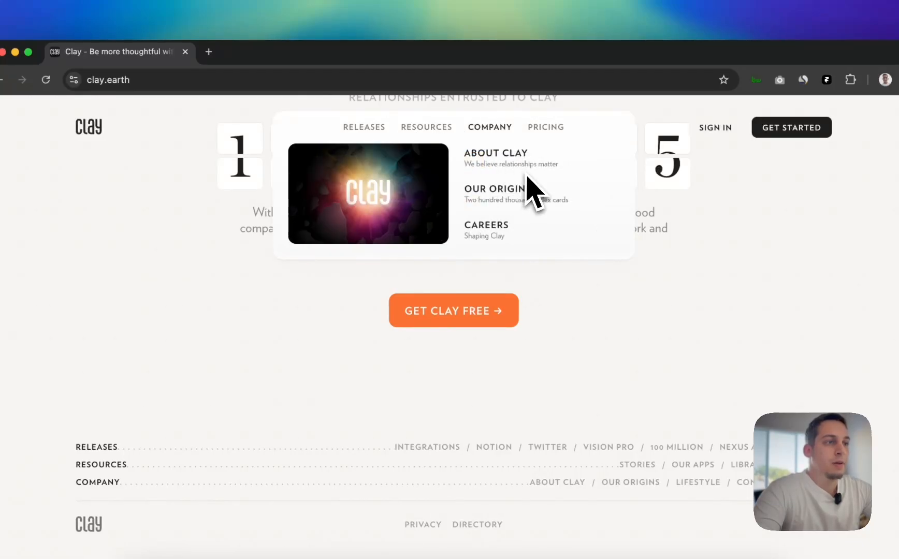
left_click(517, 166)
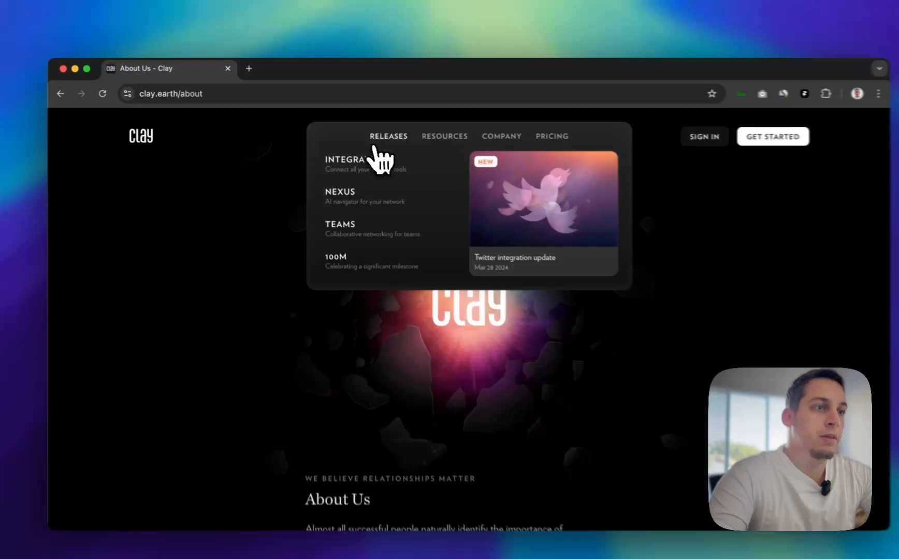
Examine the Resources and Releases dropdowns in the About page's dark navigation, and return to the Clay homepage
mouse_move(422, 137)
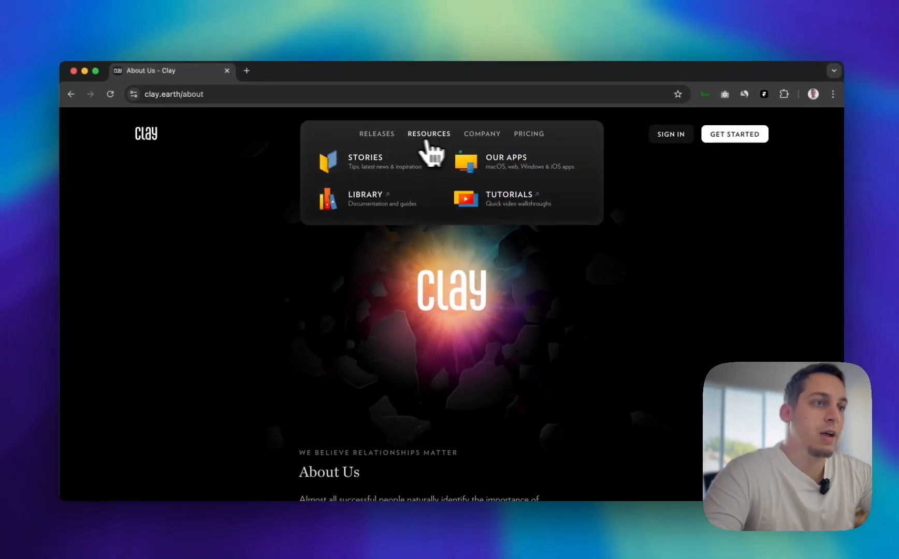
mouse_move(383, 138)
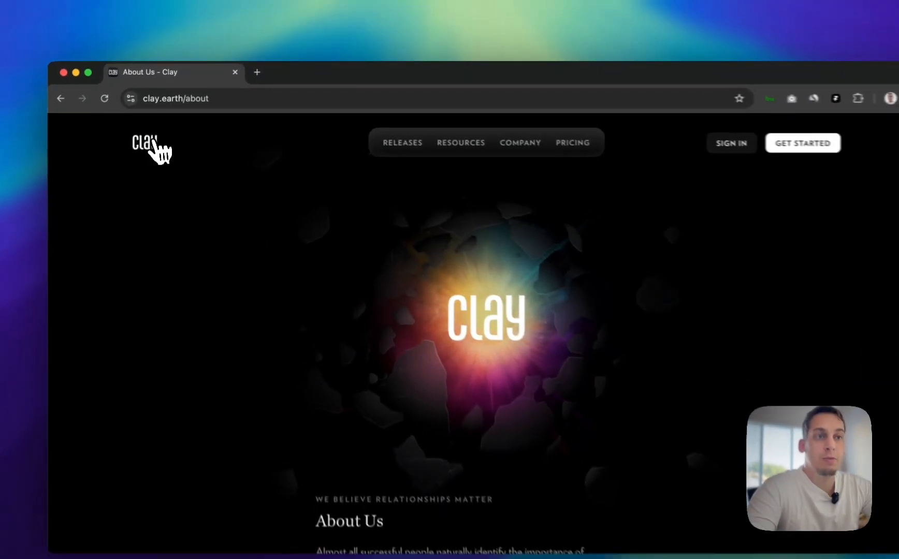
left_click(148, 133)
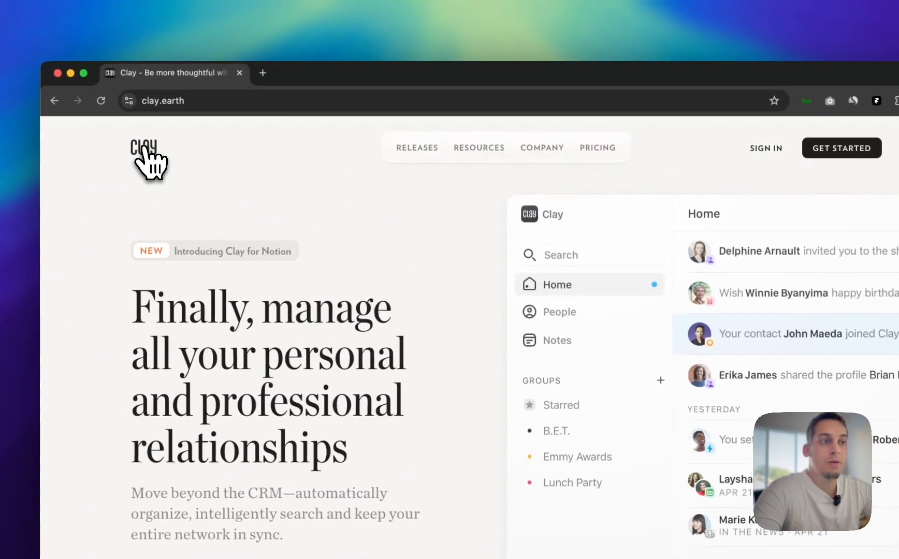
Open the Our Apps page from Resources and look through its Clay for Desktop and Clay for Web sections
mouse_move(469, 147)
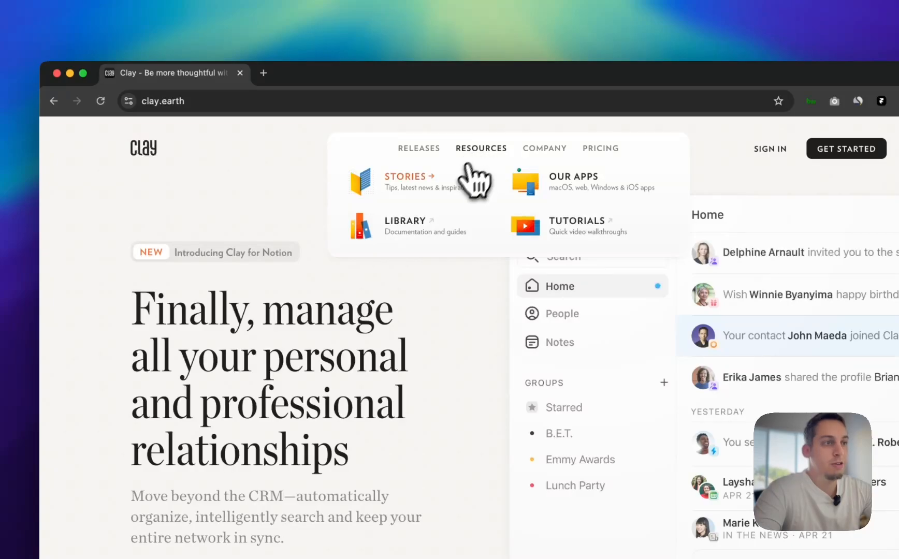
left_click(527, 187)
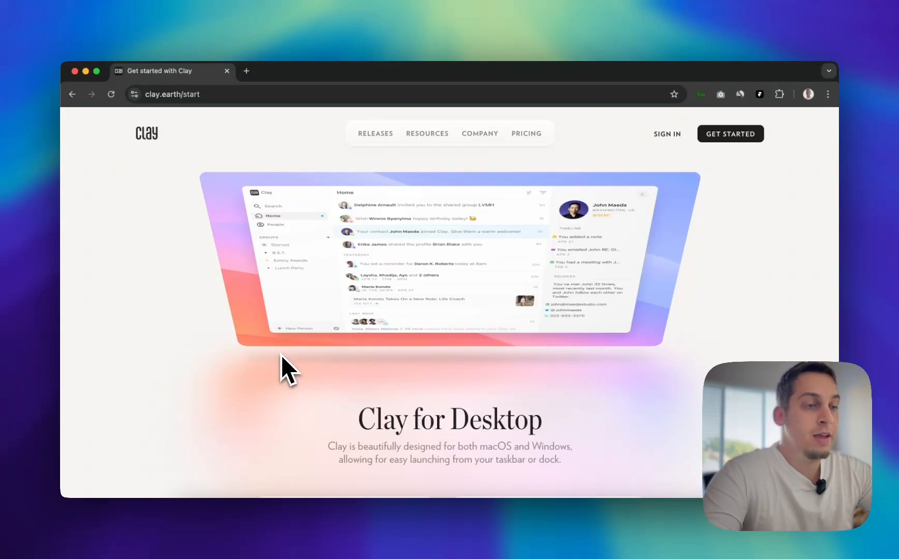
scroll(281, 355, "down", 15)
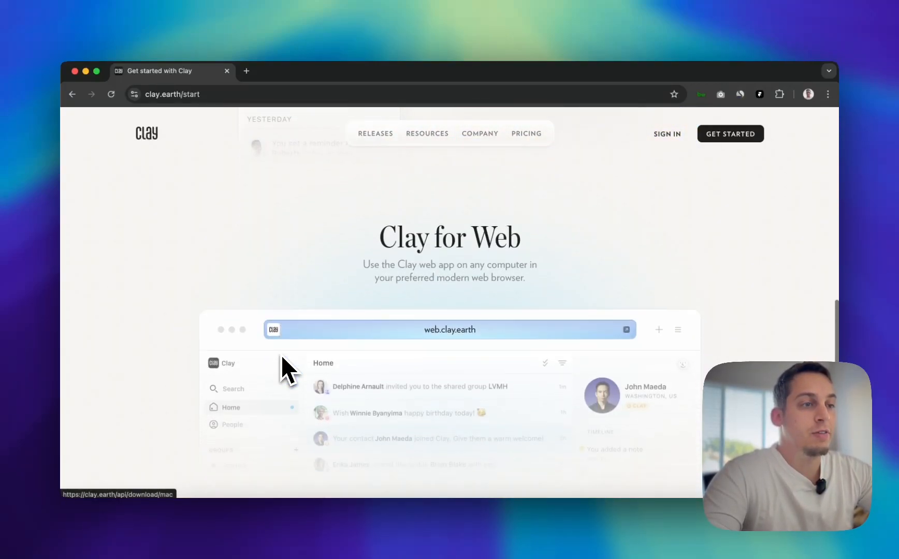
scroll(281, 355, "down", 5)
scroll(280, 362, "up", 15)
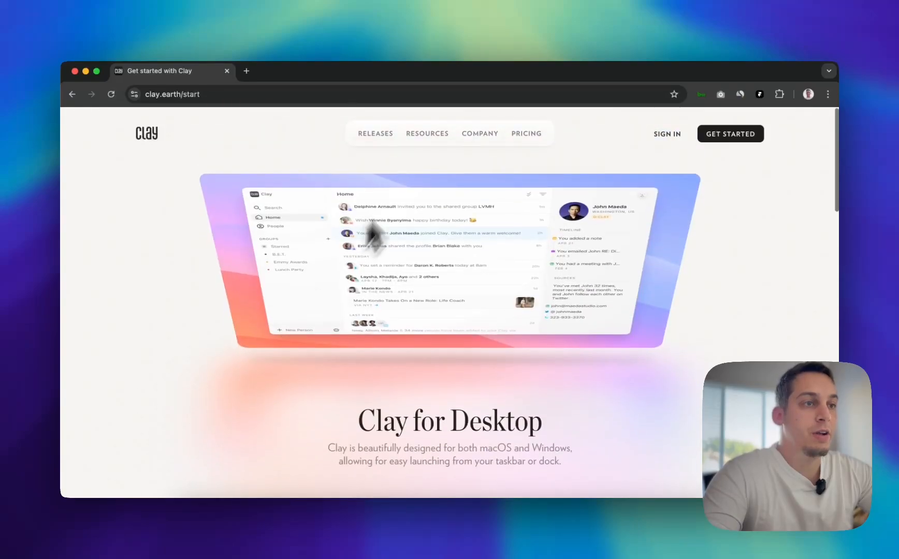
Examine the light navigation's dropdowns, looking closely at the Stories and Library entries under Resources
mouse_move(398, 135)
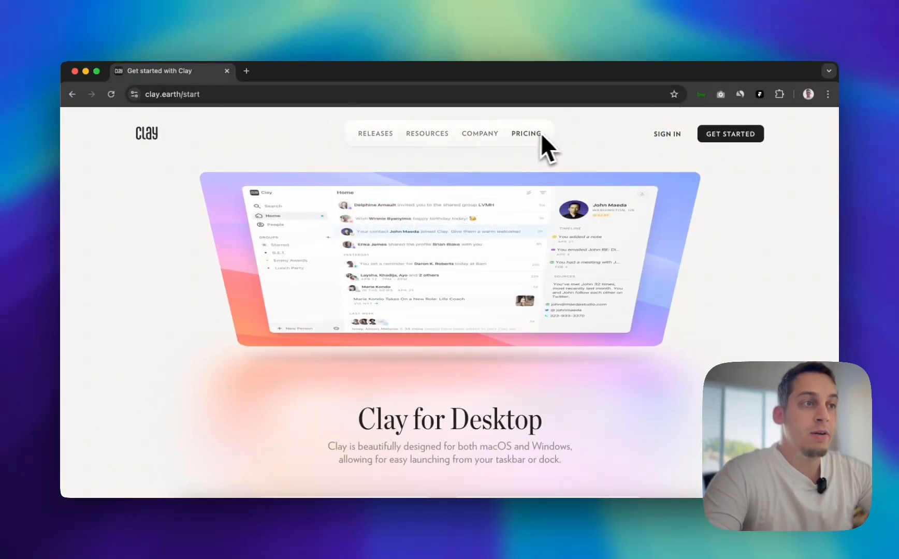
mouse_move(370, 136)
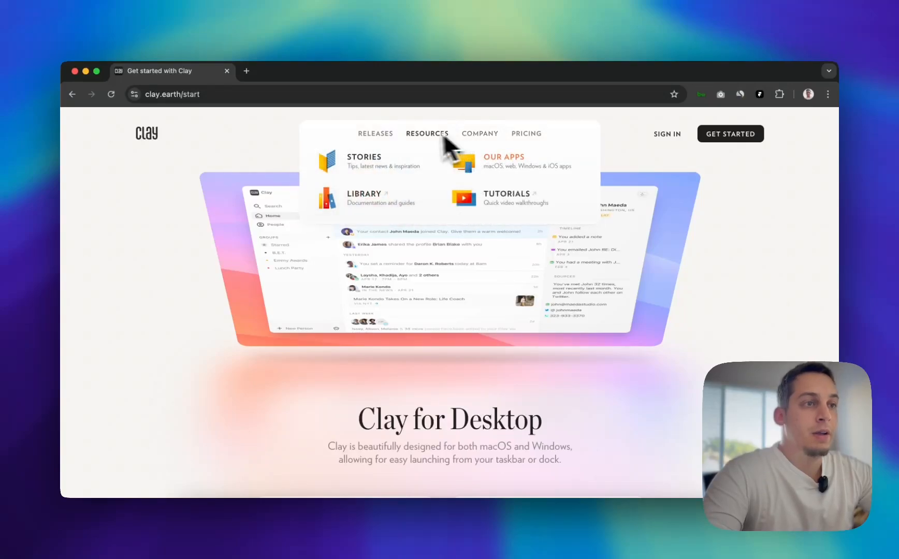
mouse_move(477, 140)
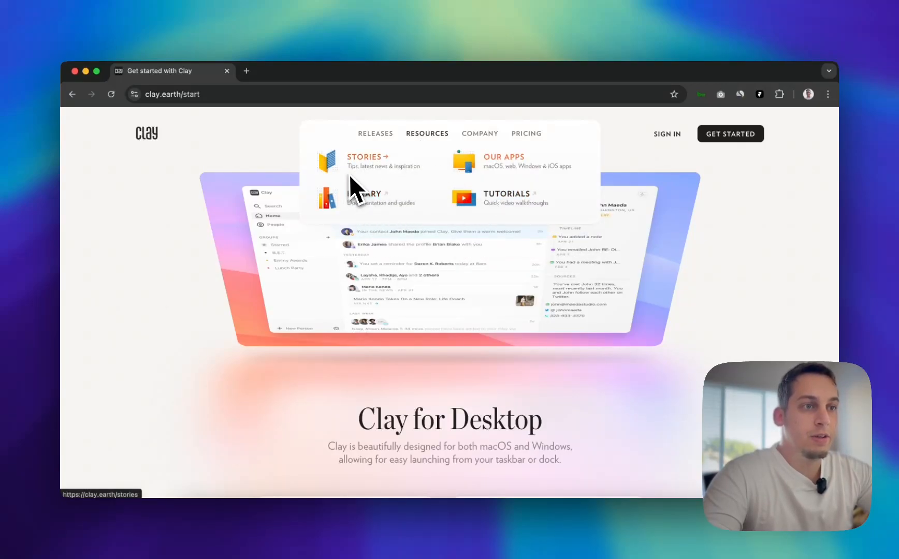
scroll(349, 176, "up", 5)
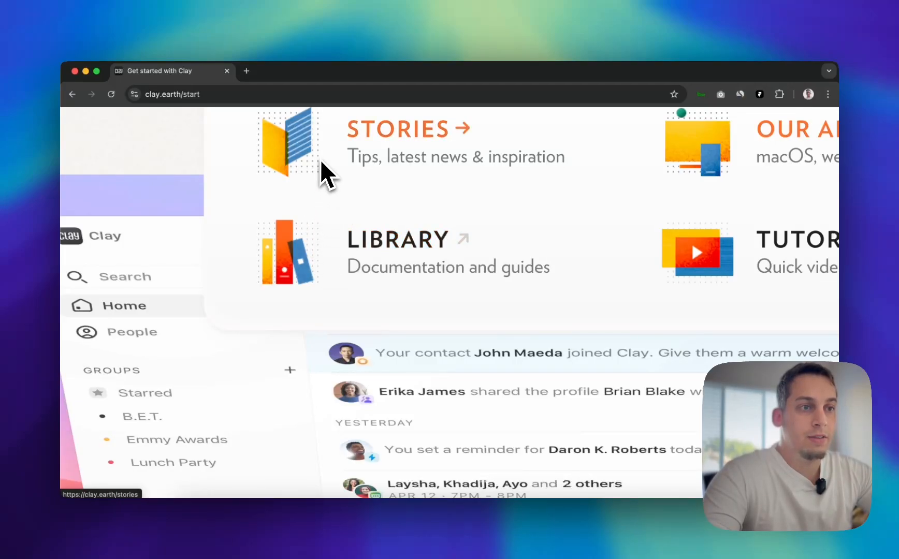
scroll(321, 161, "up", 1)
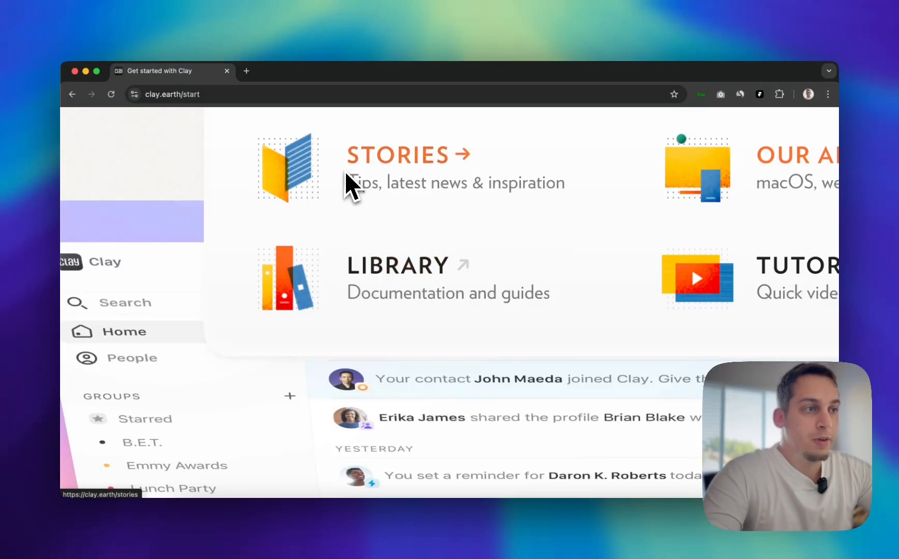
scroll(336, 262, "down", 5)
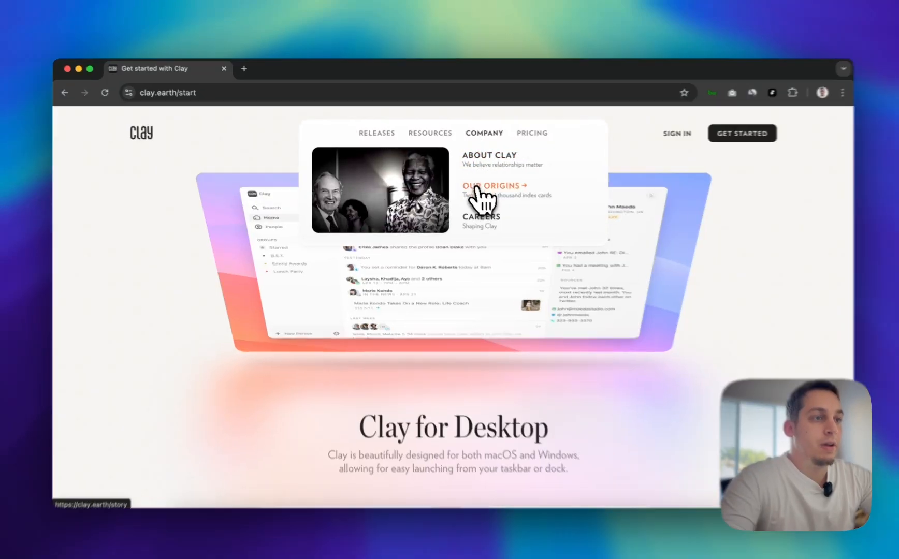
Open the Our Origins page, examine the dark navigation's dropdowns over its article, and return to the Clay homepage
left_click(477, 191)
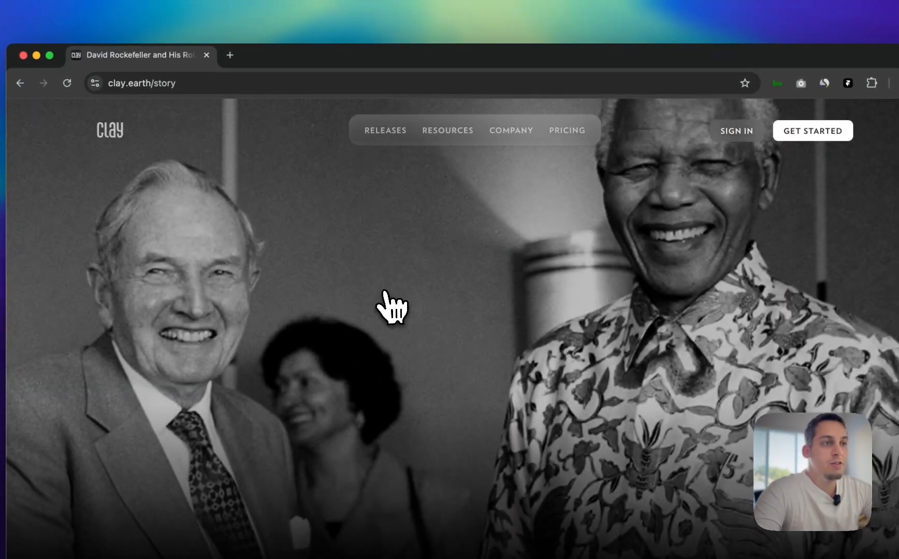
scroll(386, 305, "down", 10)
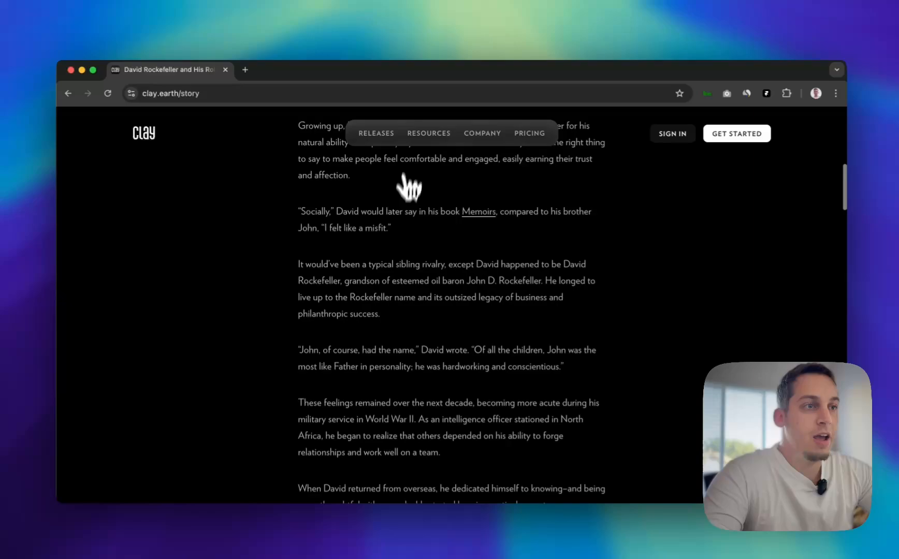
mouse_move(449, 133)
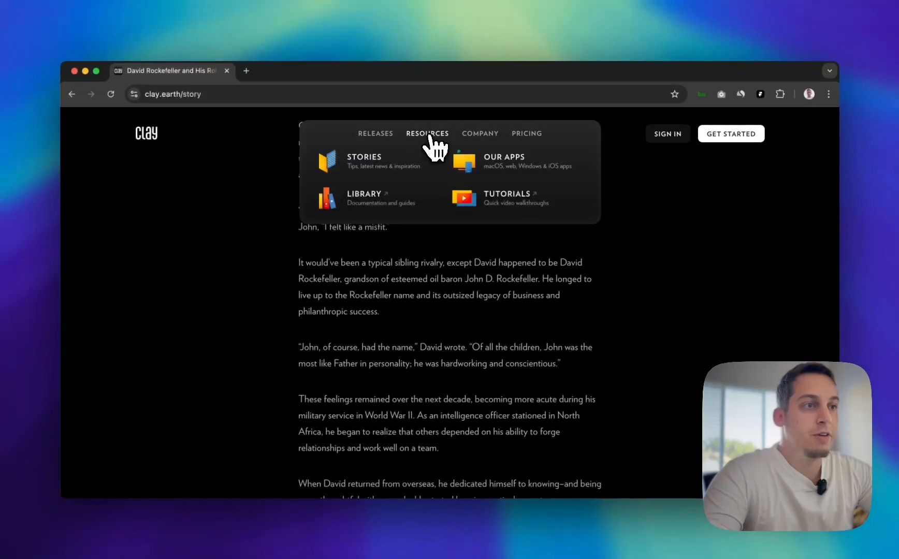
mouse_move(390, 136)
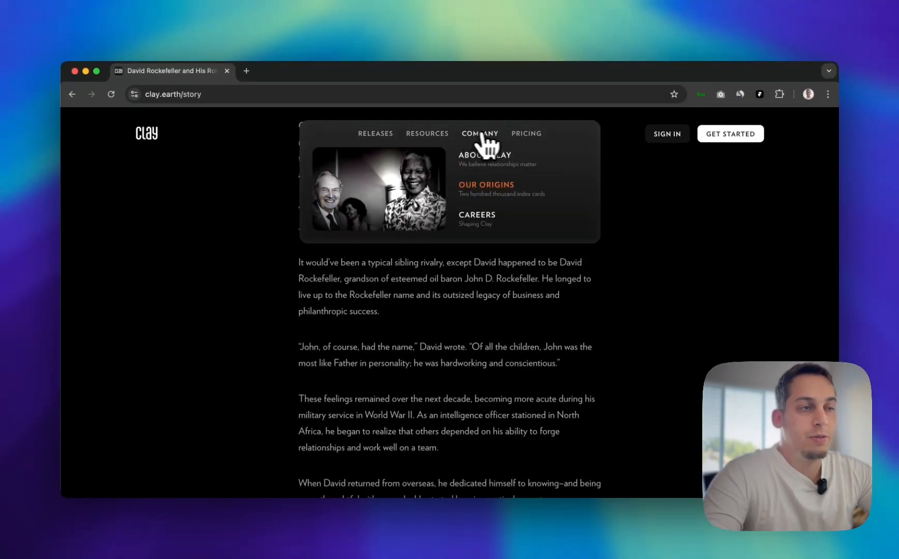
scroll(356, 331, "down", 15)
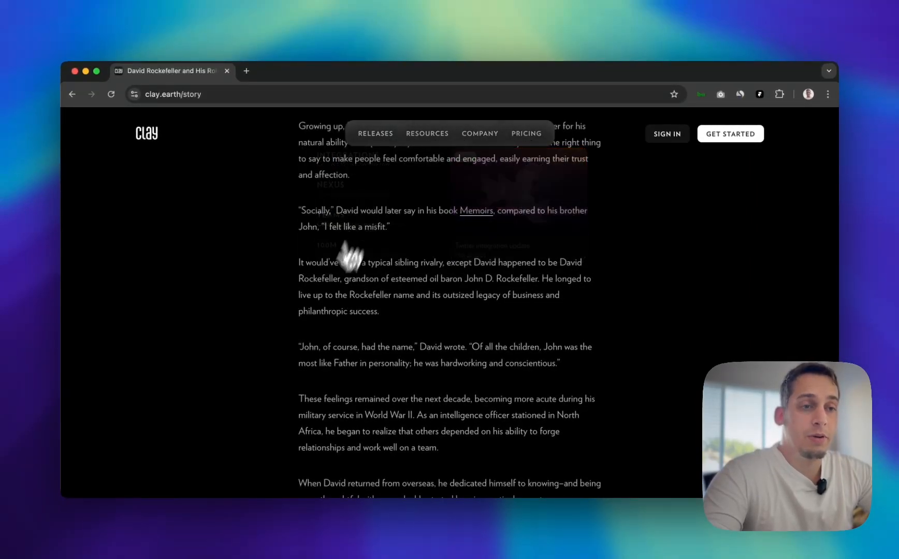
scroll(355, 341, "up", 20)
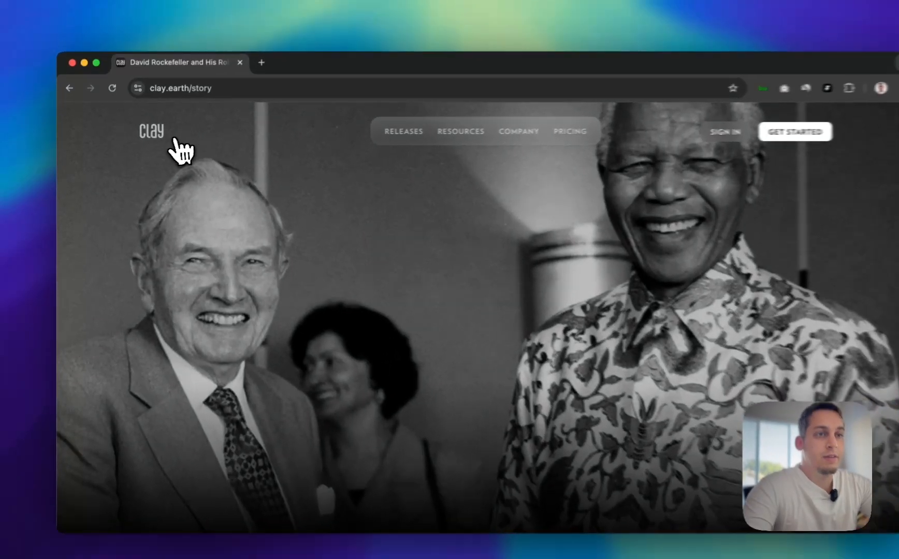
left_click(149, 133)
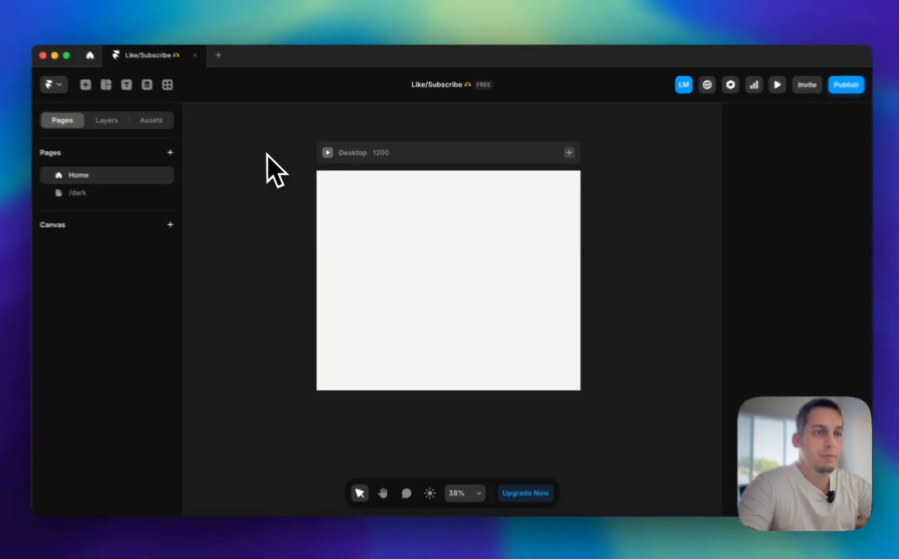
Switch to the Like/Subscribe project in Framer and compare the desktop frames of the Home and /dark pages
left_click_drag(274, 152, 636, 483)
left_click(583, 451)
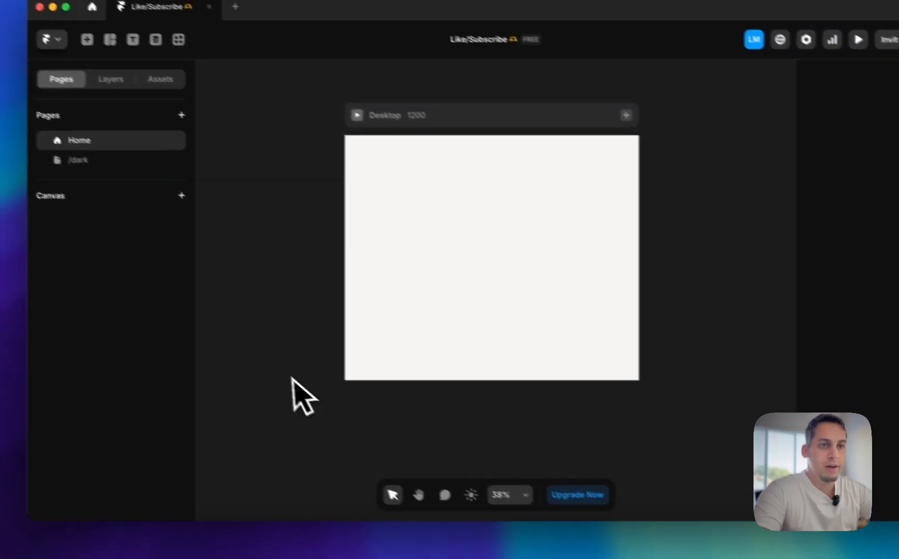
left_click(42, 141)
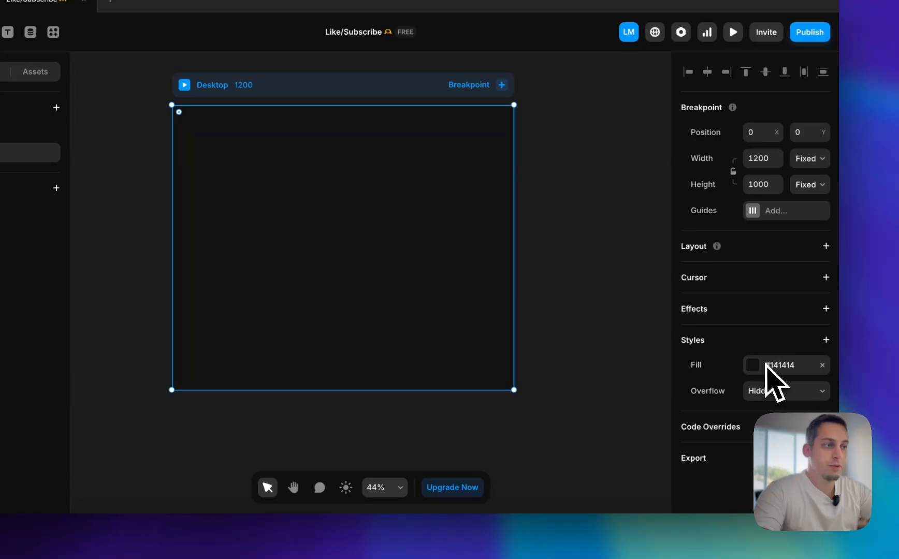
left_click(113, 254)
left_click(138, 204)
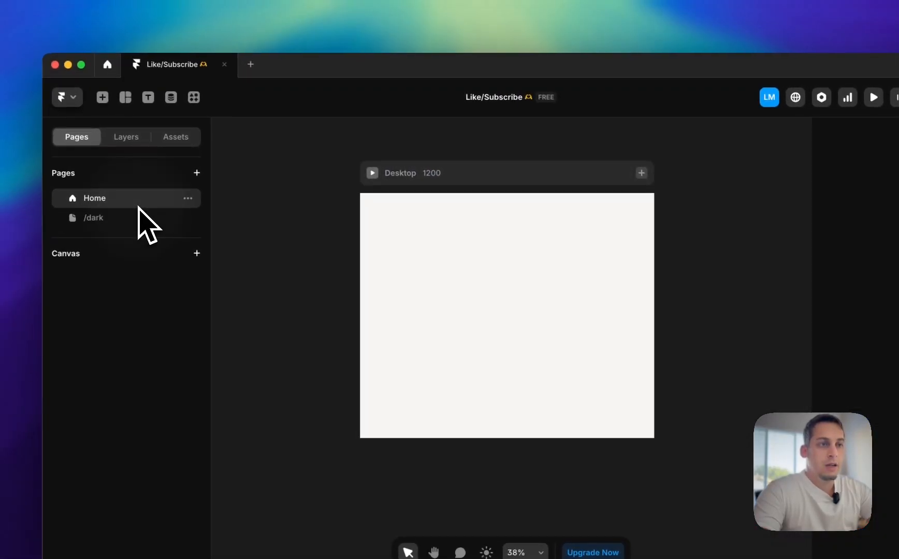
Add Tablet and Phone breakpoints to the Home page beside the Desktop frame
scroll(349, 185, "right", 1)
left_click(579, 187)
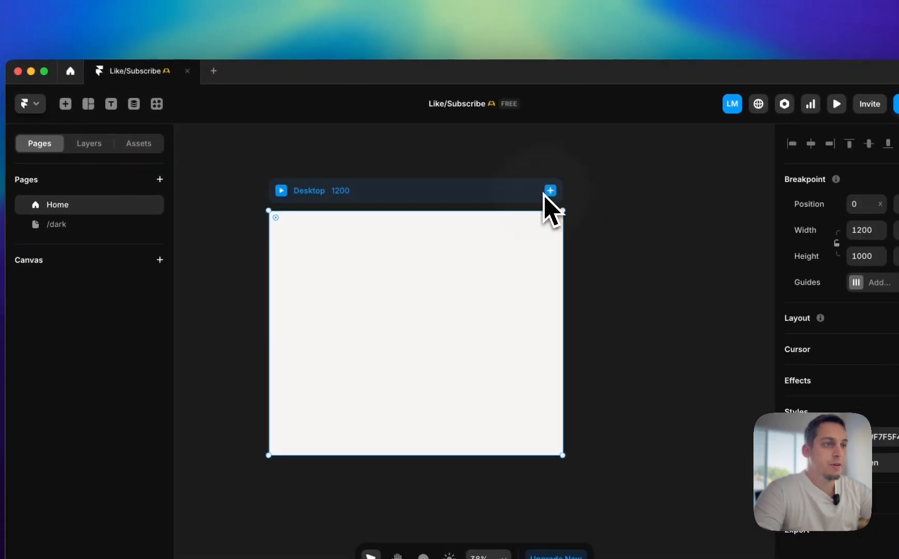
left_click(549, 192)
left_click(558, 217)
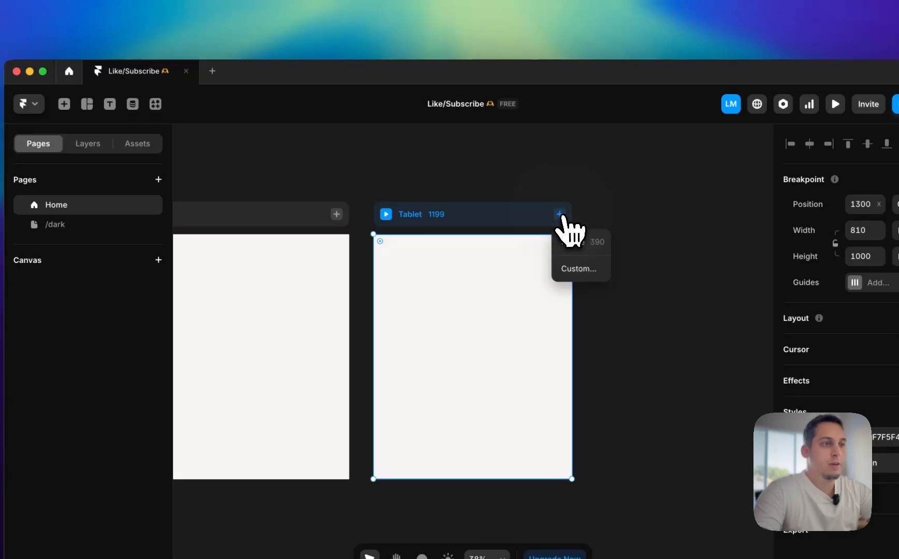
left_click(575, 244)
scroll(373, 228, "left", 10)
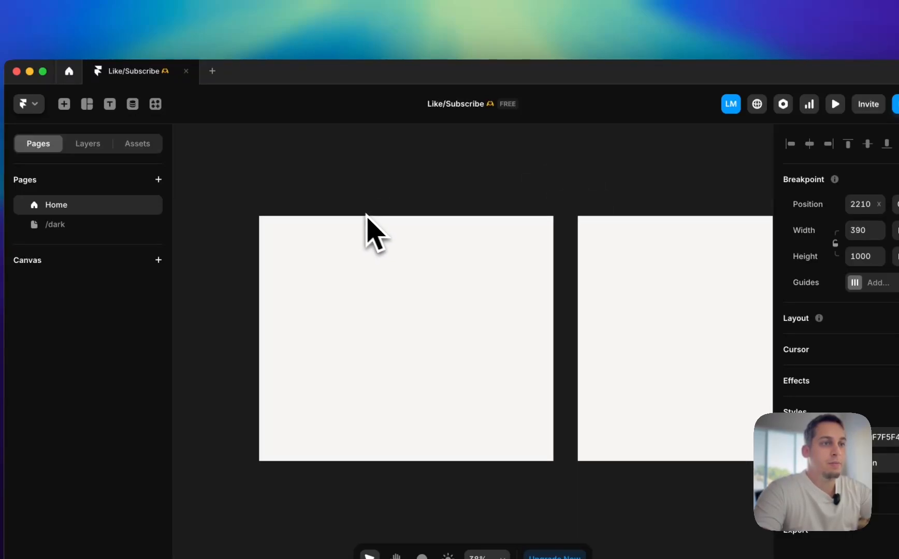
left_click(349, 207)
left_click(314, 155)
scroll(311, 217, "down", 5)
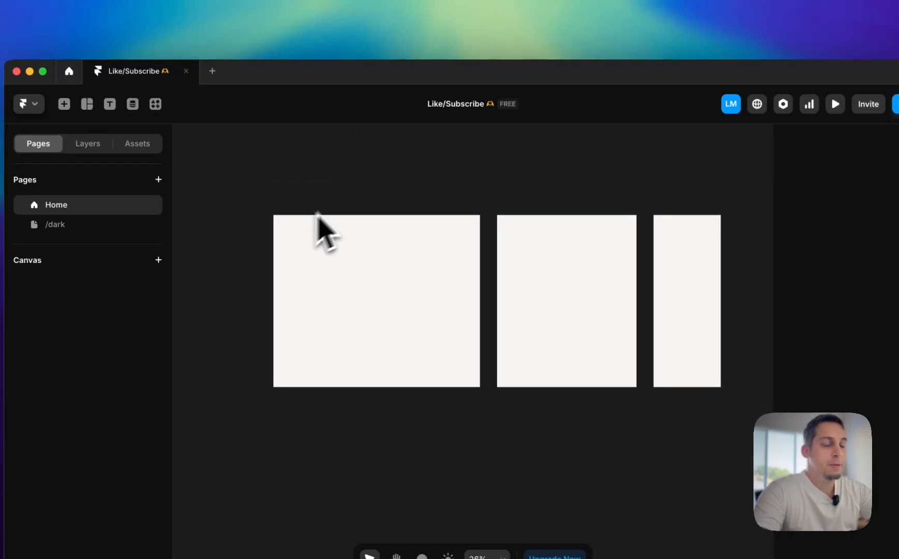
Add Tablet and Phone breakpoints to the /dark page and return to the Home page
left_click(51, 225)
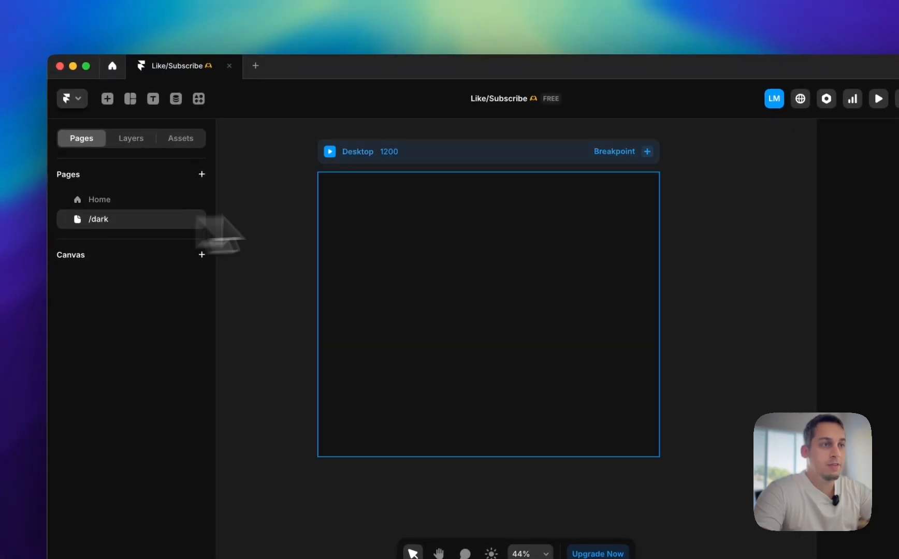
left_click(603, 156)
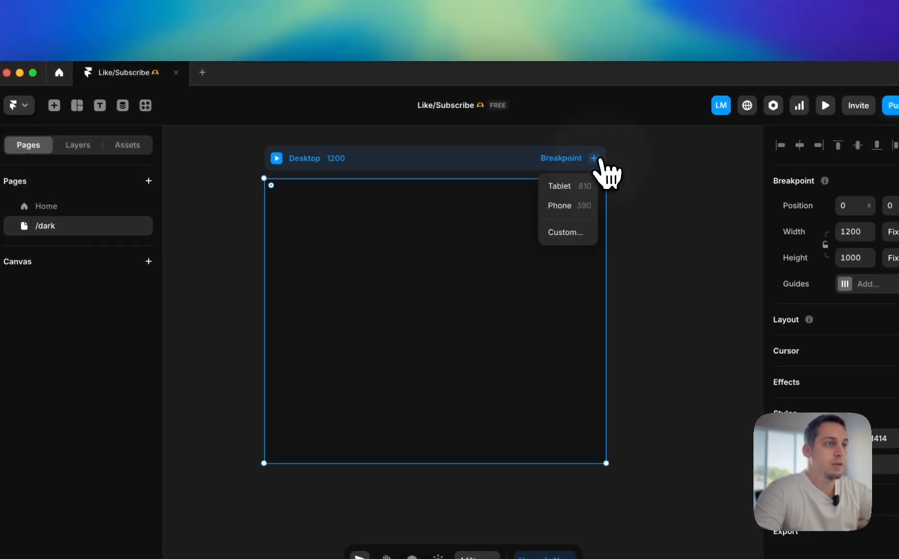
left_click(585, 186)
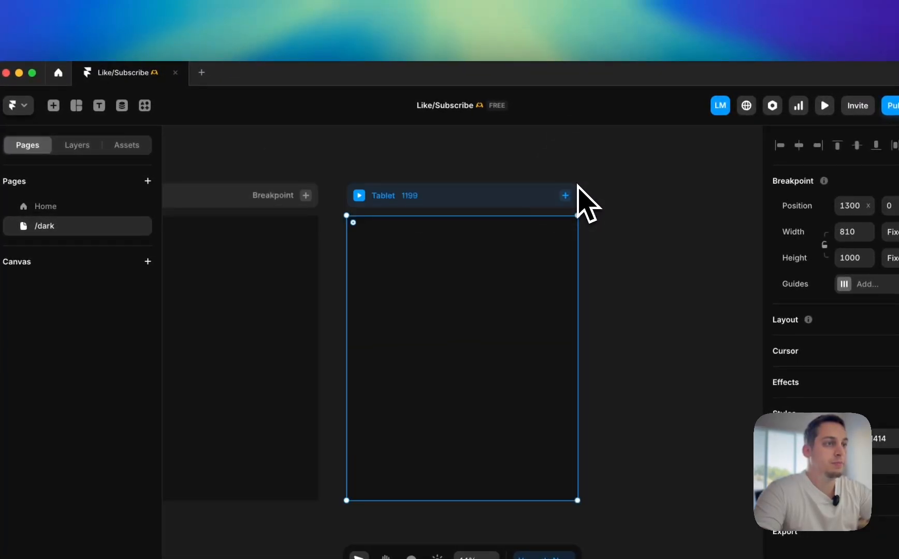
left_click(565, 223)
left_click(381, 187)
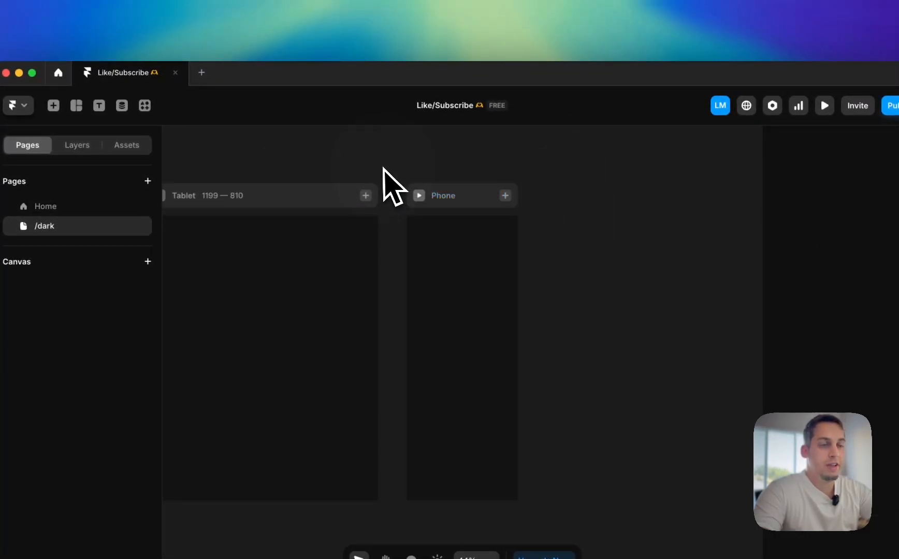
scroll(386, 186, "down", 3)
left_click(67, 207)
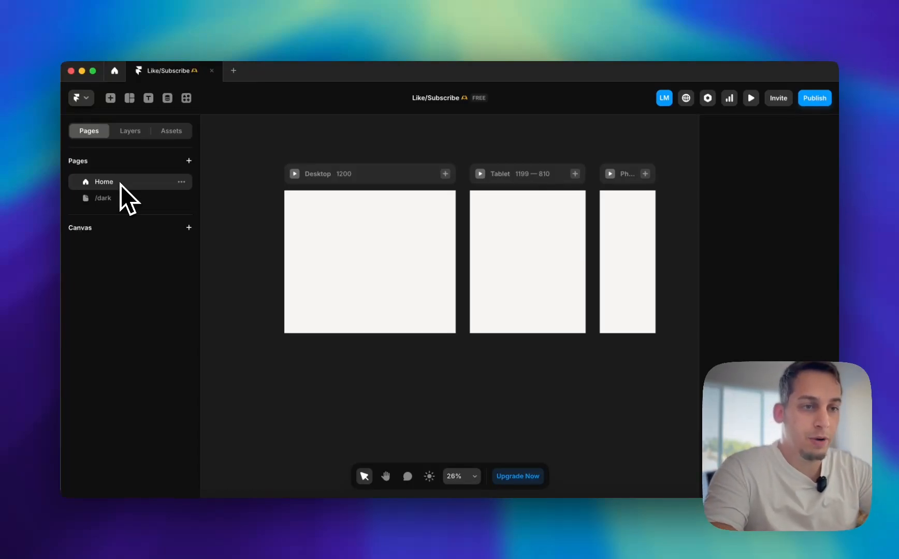
left_click_drag(120, 184, 269, 258)
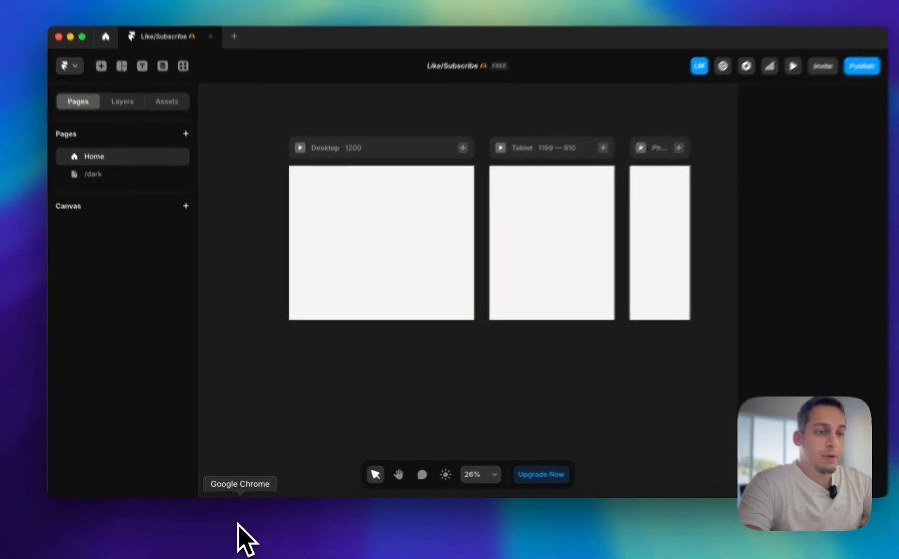
Switch to the Clay homepage in Chrome and take a region screenshot of its navigation header
left_click(238, 523)
key("super+shift+4")
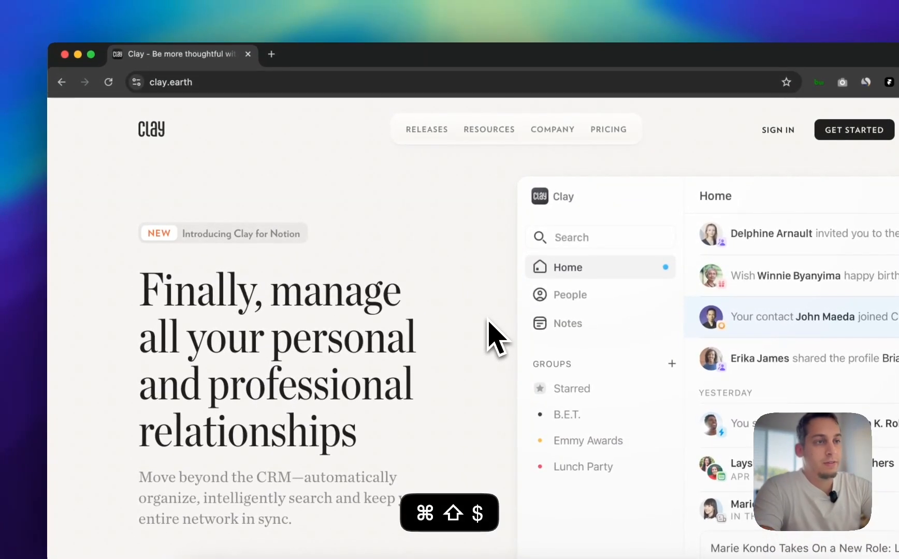
left_click_drag(104, 96, 876, 215)
left_click_drag(764, 205, 882, 175)
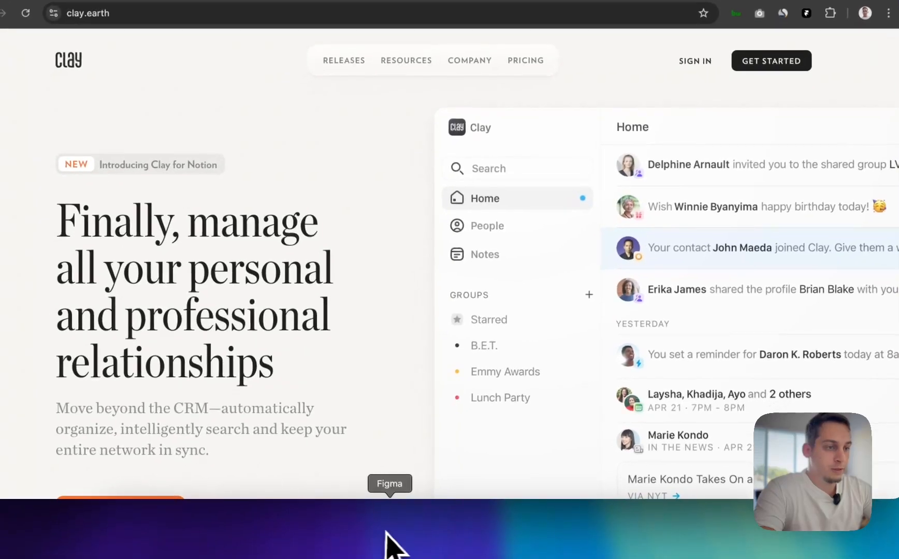
left_click(391, 538)
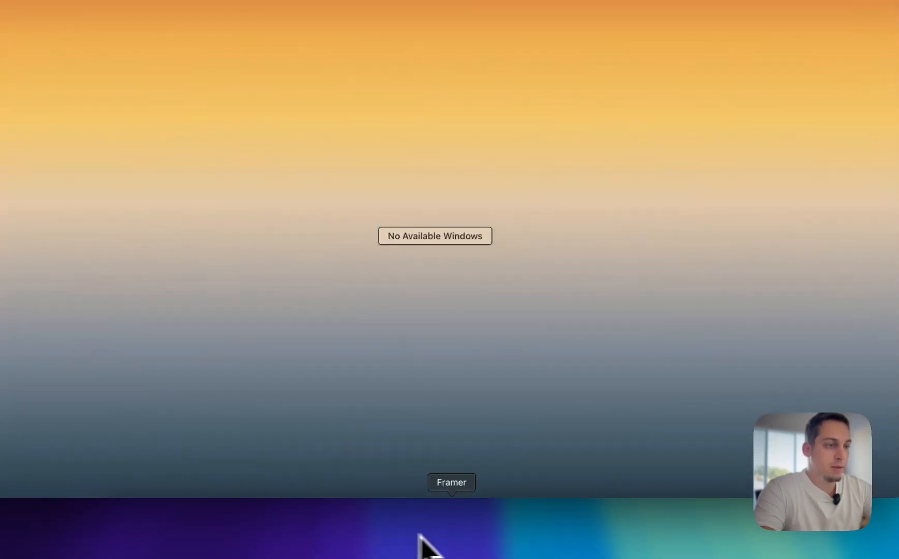
left_click(449, 536)
left_click(470, 525)
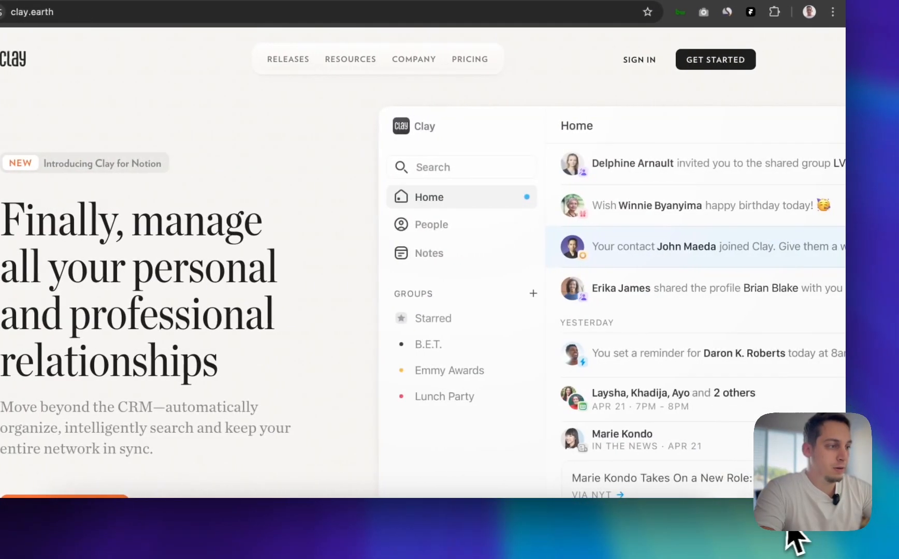
left_click(452, 534)
left_click(173, 544)
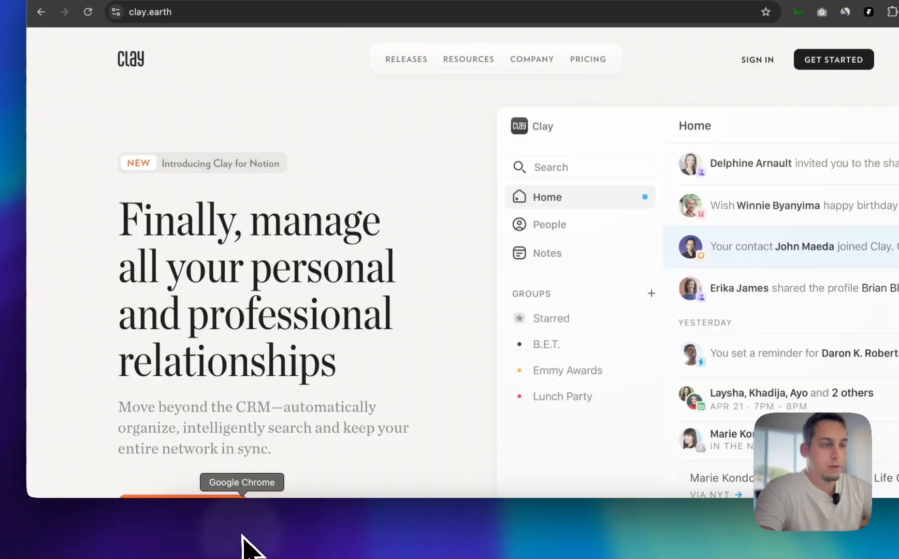
Capture the Clay homepage's full header again and place the screenshot above the Home page's Desktop frame in Framer
key("super+shift+4")
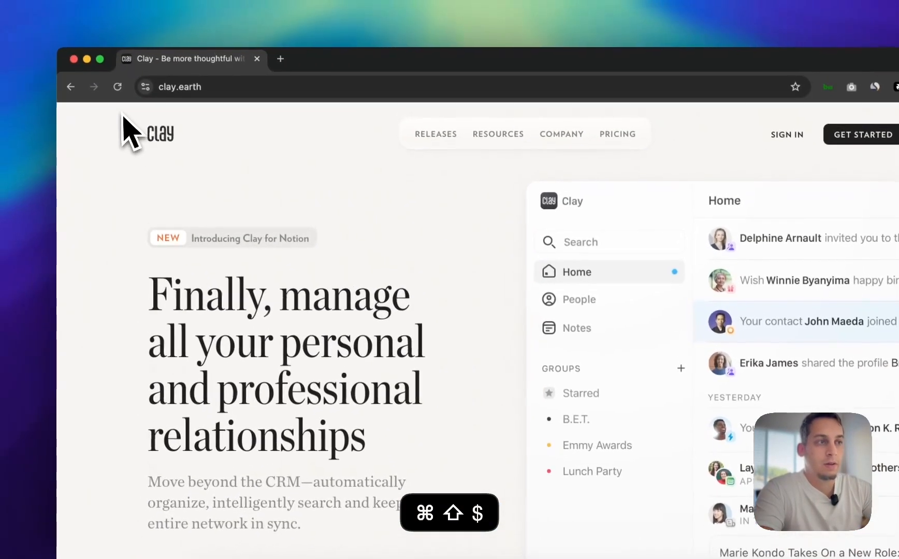
left_click_drag(94, 34, 795, 135)
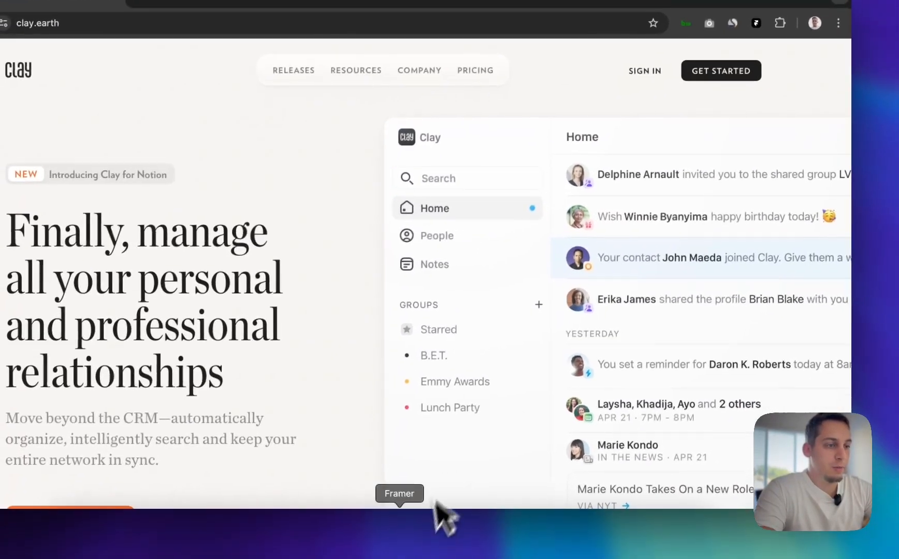
left_click(435, 513)
left_click_drag(762, 528, 364, 361)
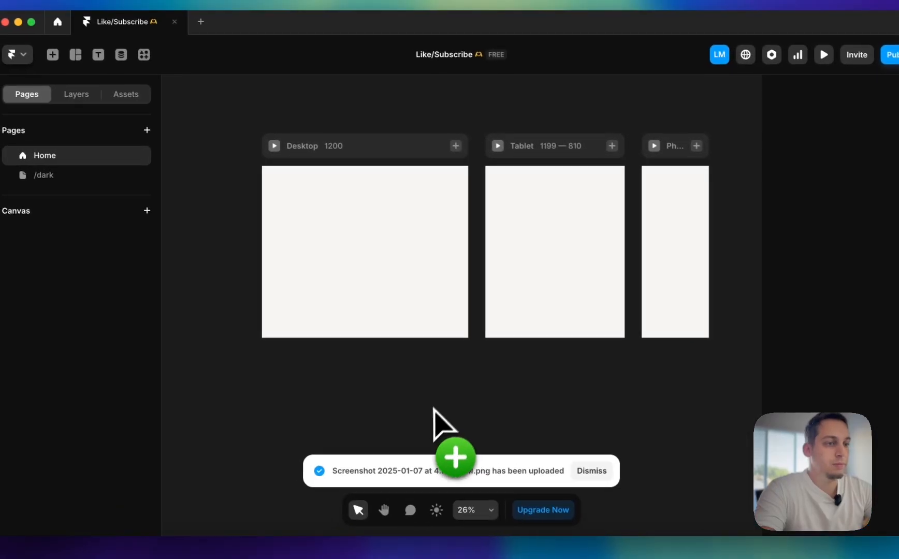
left_click_drag(388, 406, 319, 111)
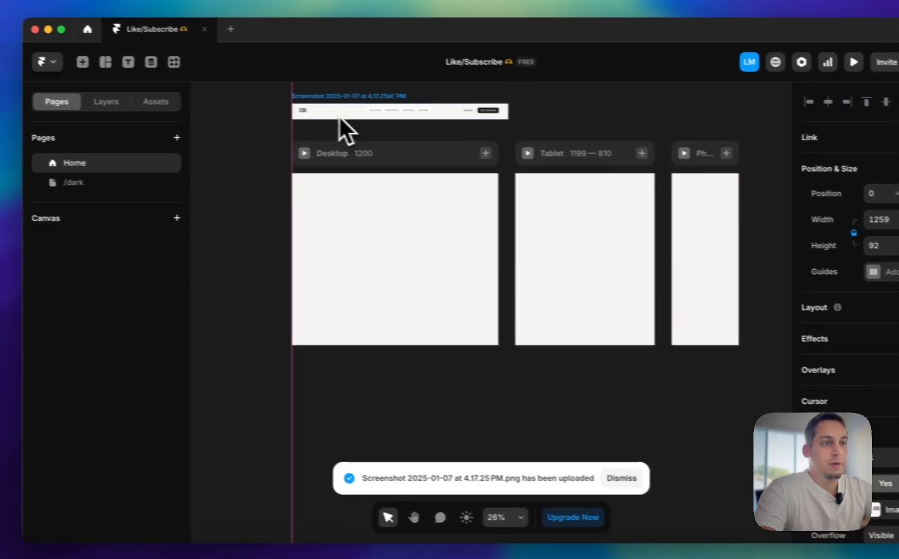
left_click(242, 277)
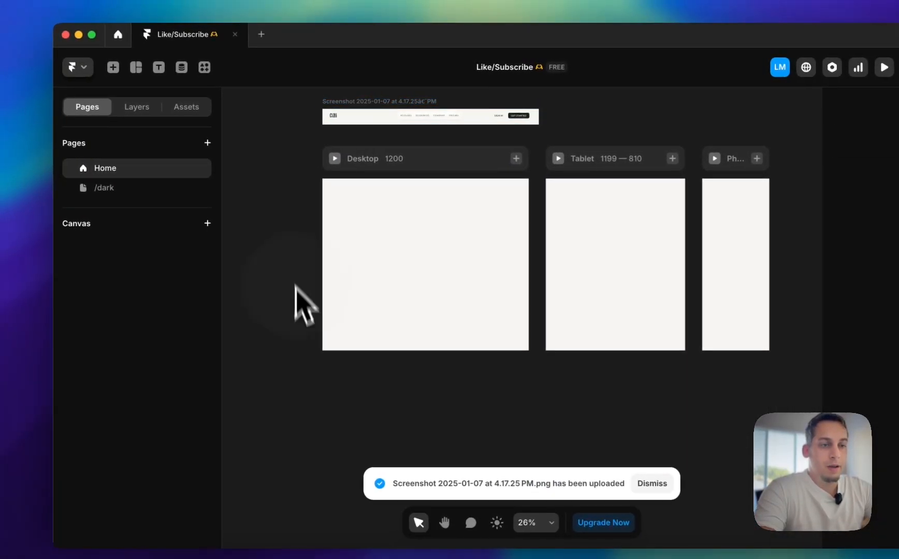
Capture the expanded Releases dropdown on the Clay homepage and place the screenshot to the left of Framer's Desktop frame
left_click(283, 542)
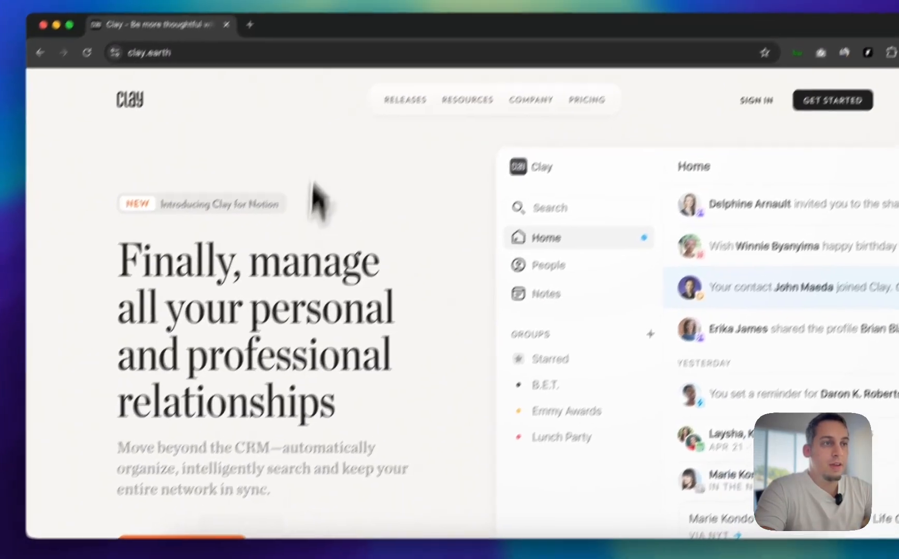
mouse_move(373, 141)
key("super+shift+4")
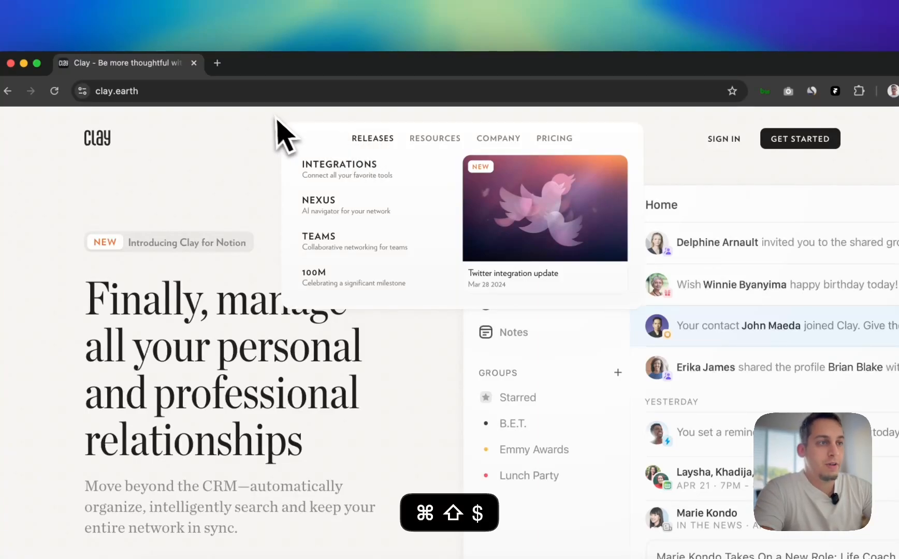
left_click_drag(272, 113, 650, 316)
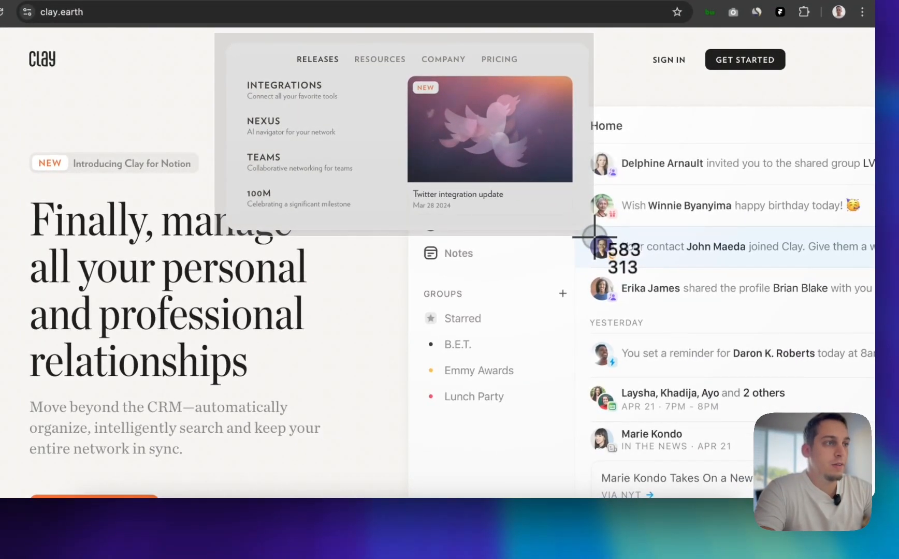
left_click_drag(595, 238, 595, 237)
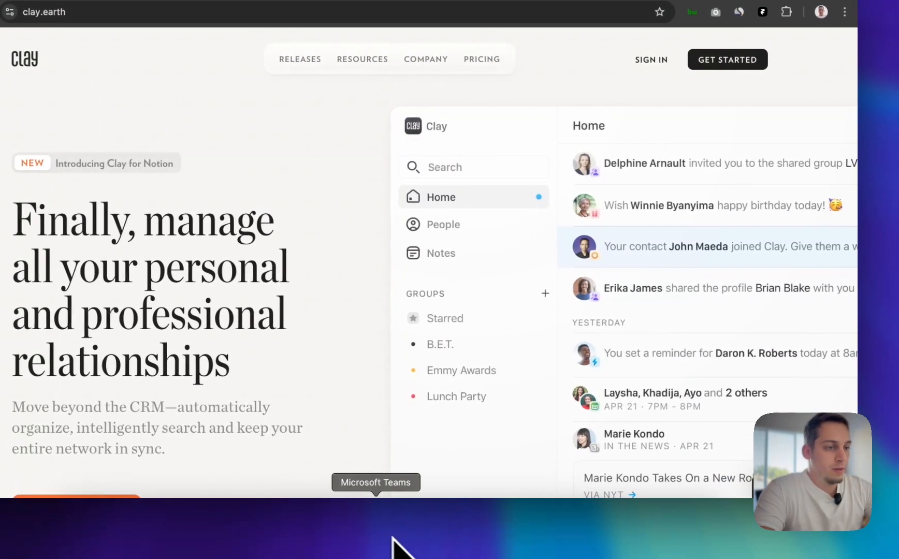
left_click(402, 541)
left_click_drag(753, 520, 202, 362)
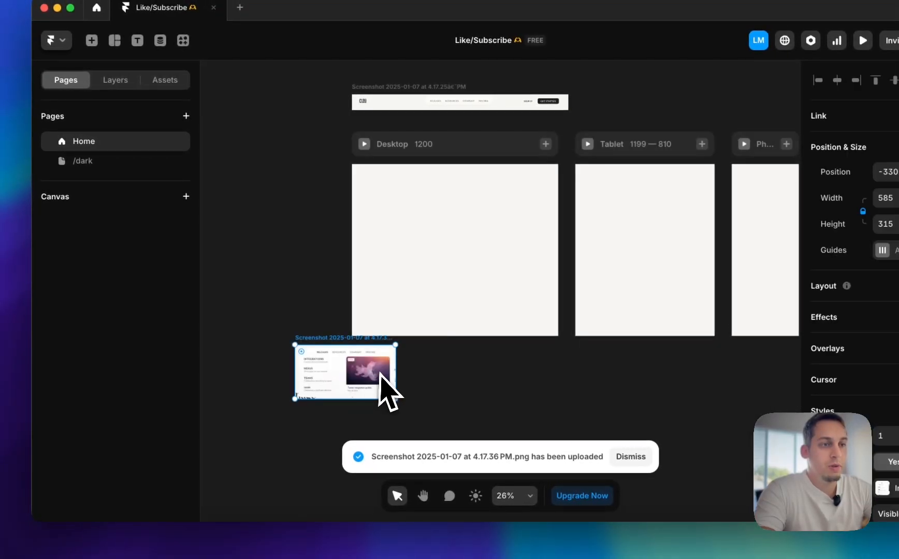
left_click_drag(381, 374, 303, 171)
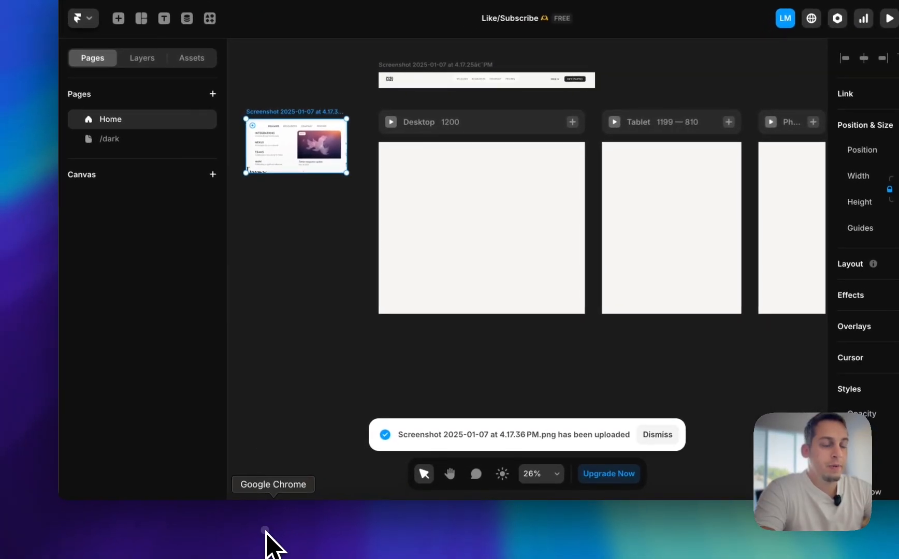
Capture Clay's expanded Resources dropdown and place the screenshot directly below the Releases screenshot on the Framer canvas
left_click(265, 534)
mouse_move(422, 140)
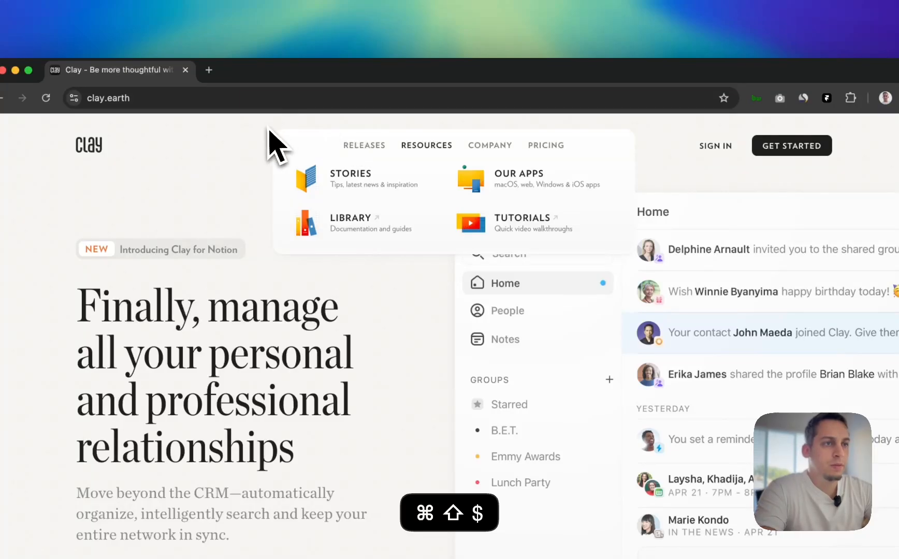
left_click_drag(274, 129, 639, 258)
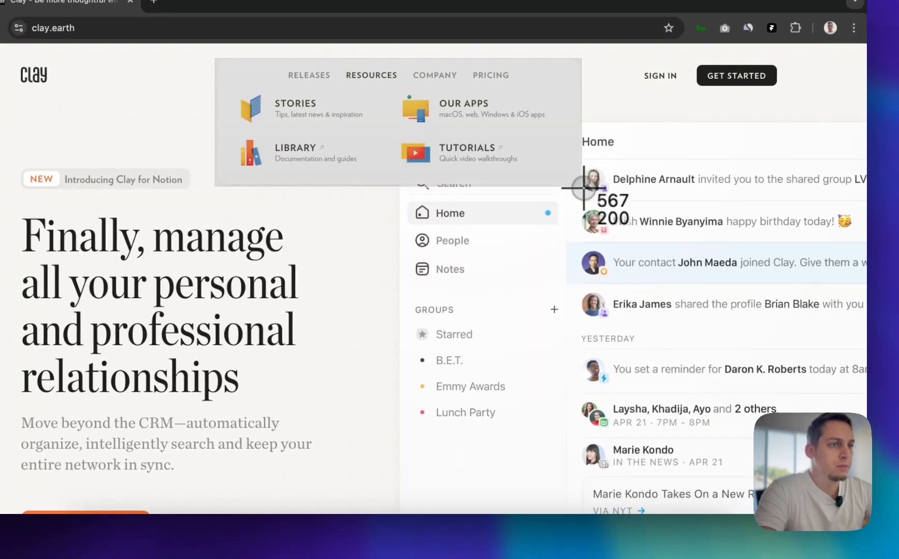
left_click_drag(583, 187, 584, 188)
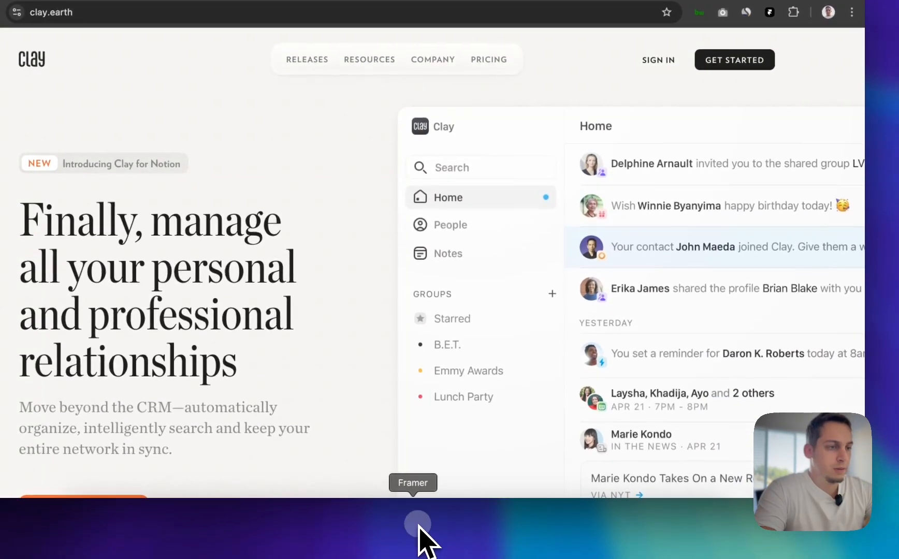
left_click(418, 528)
left_click_drag(717, 533, 133, 267)
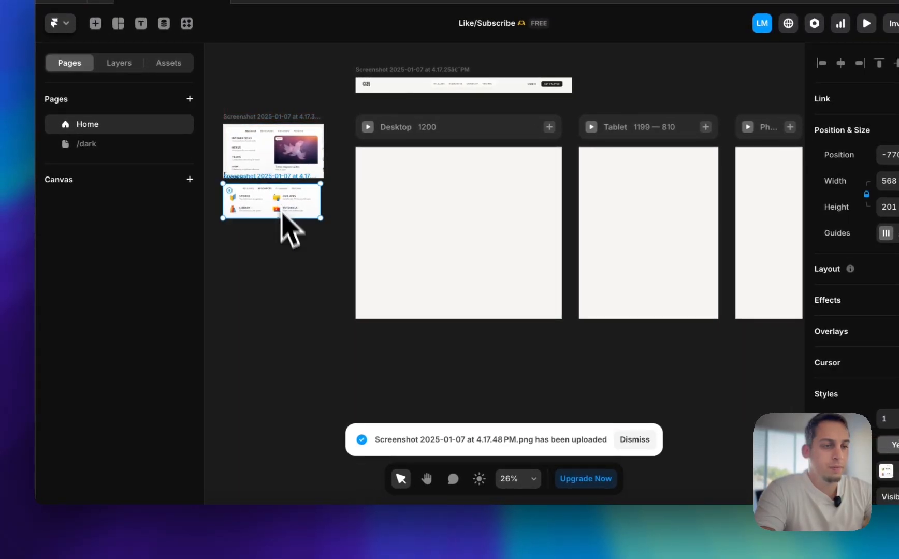
Capture Clay's expanded Company dropdown and align the screenshot below the Resources screenshot on the Framer canvas
left_click(259, 529)
mouse_move(549, 61)
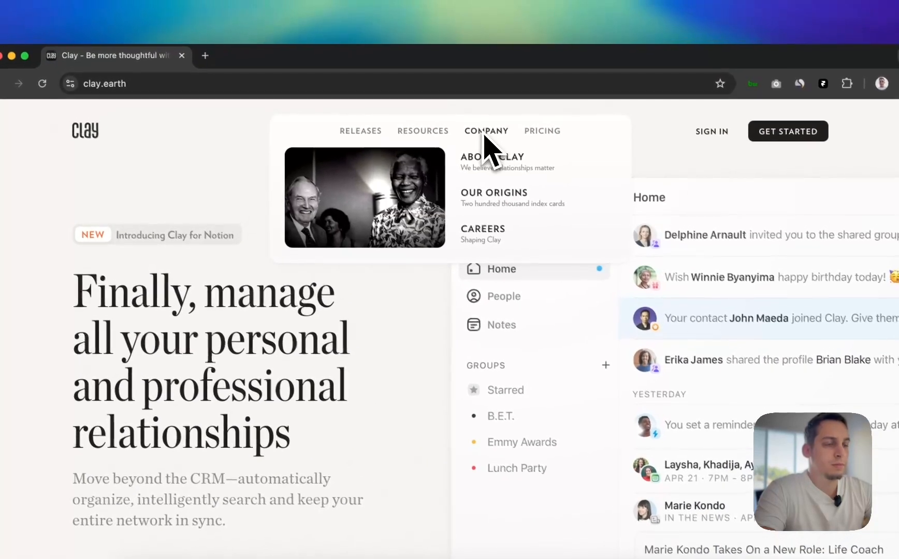
key("super+shift+4")
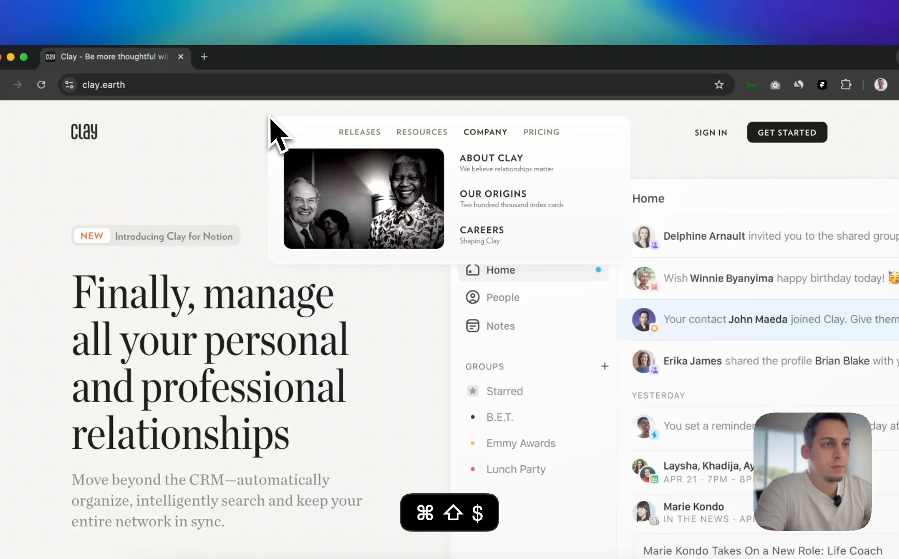
left_click_drag(268, 115, 633, 267)
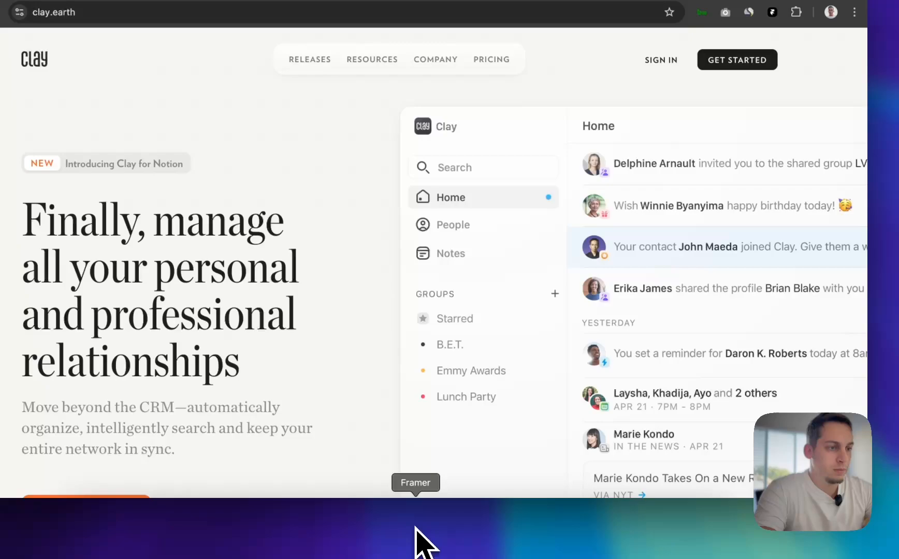
left_click(416, 541)
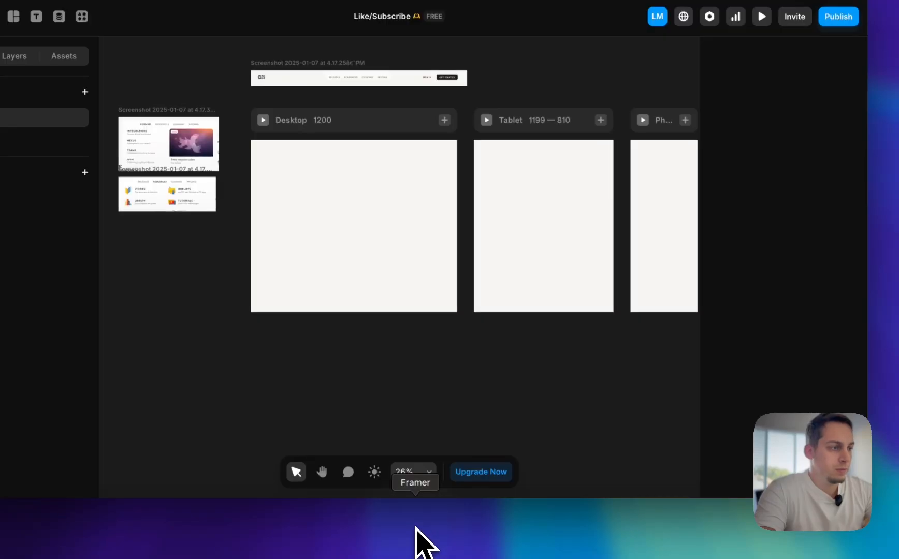
left_click_drag(769, 541, 179, 287)
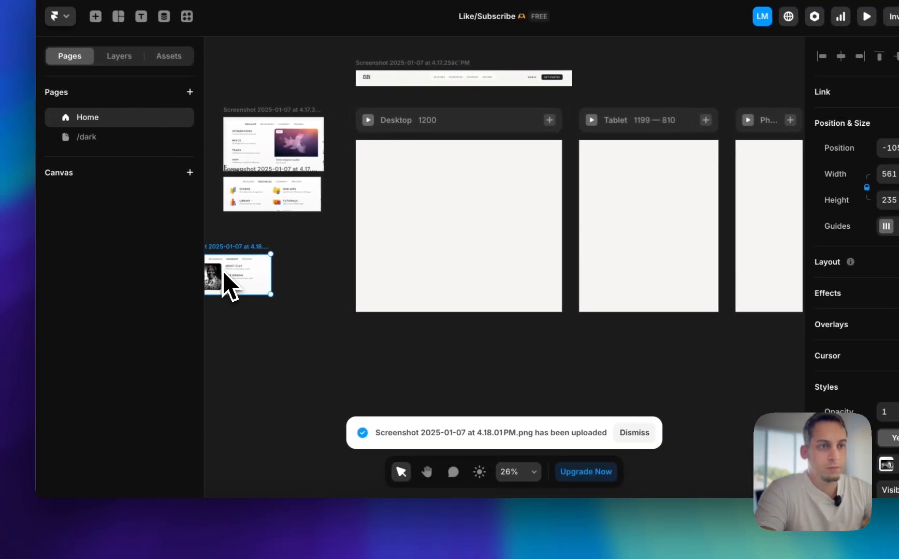
left_click_drag(217, 271, 265, 229)
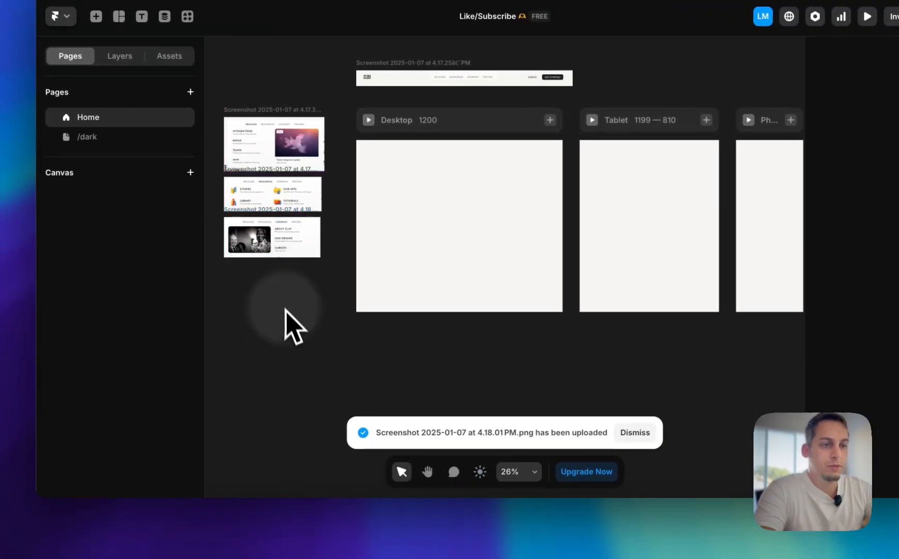
Review the Resources and Releases dropdowns on the Clay homepage and return to the Framer project
left_click(254, 547)
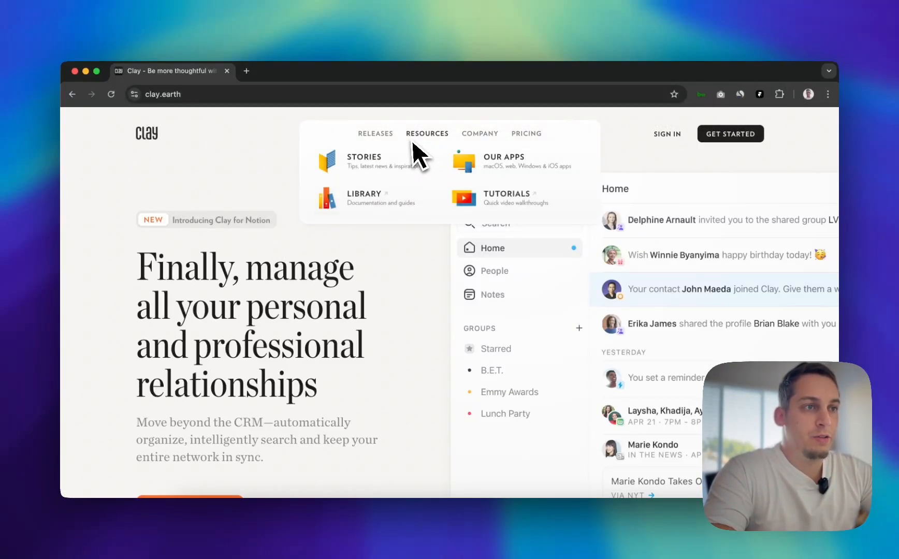
mouse_move(369, 142)
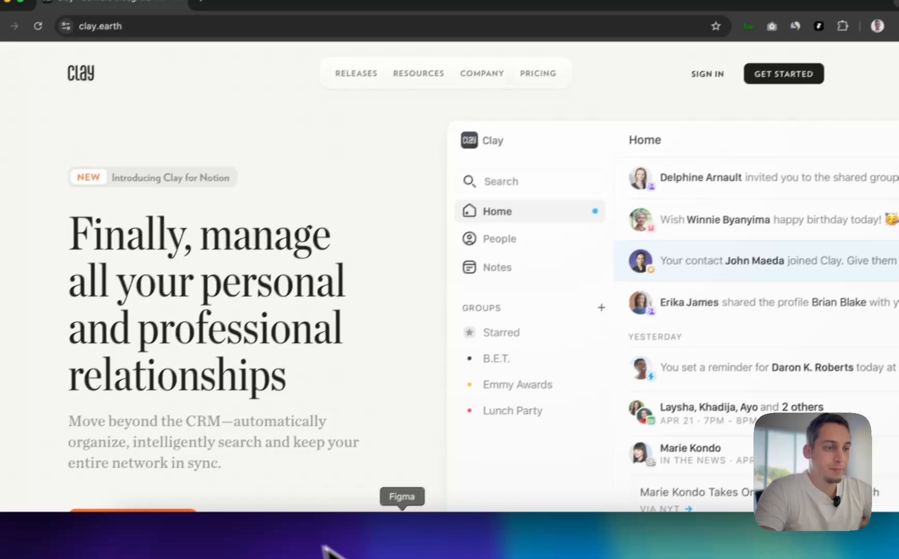
left_click(481, 544)
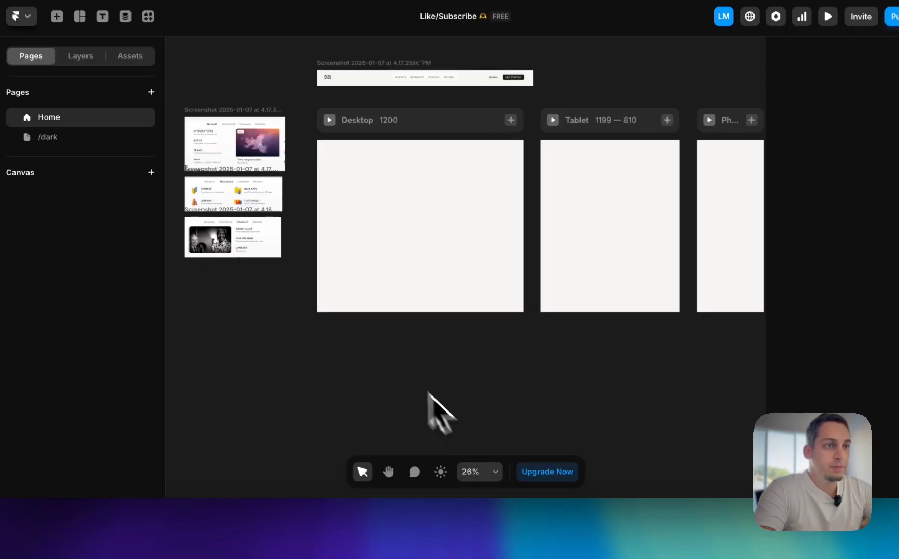
Add a text layer reading LOGO and place it inside the Home page's Desktop frame
scroll(404, 378, "up", 3)
scroll(332, 221, "up", 5)
scroll(337, 222, "up", 3)
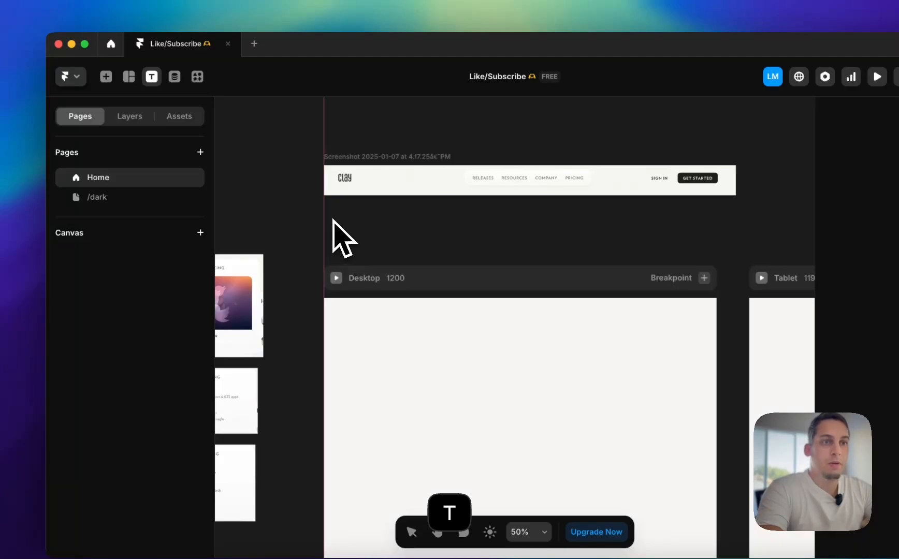
scroll(333, 219, "up", 5)
left_click(326, 236)
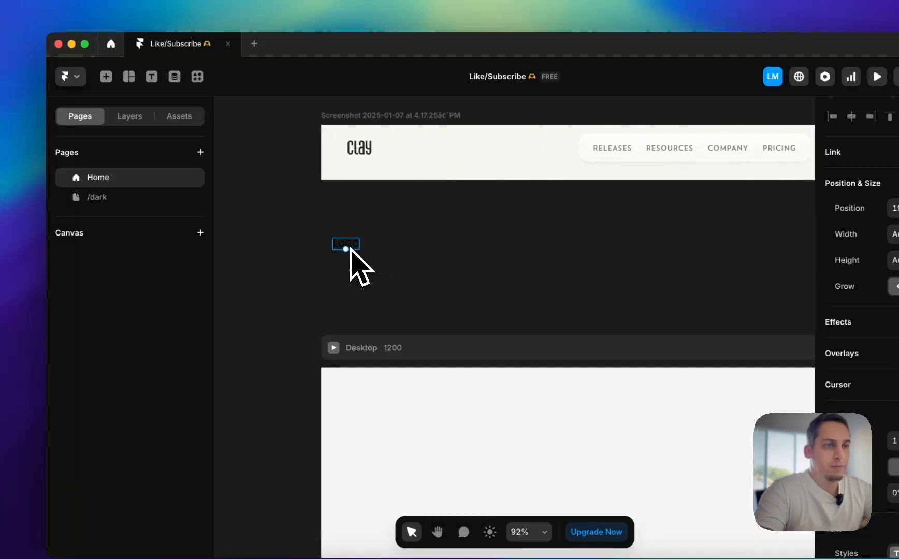
left_click_drag(350, 248, 382, 432)
scroll(382, 433, "down", 2)
scroll(383, 433, "down", 5)
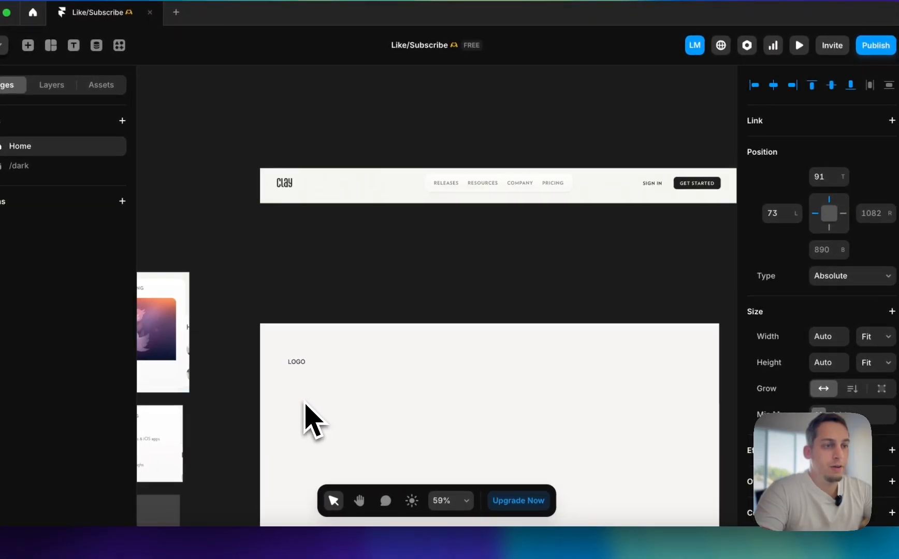
Position the LOGO text 47 px from the Desktop frame's top and duplicate it at left 414 with the text RELEASES
left_click_drag(296, 354, 427, 358)
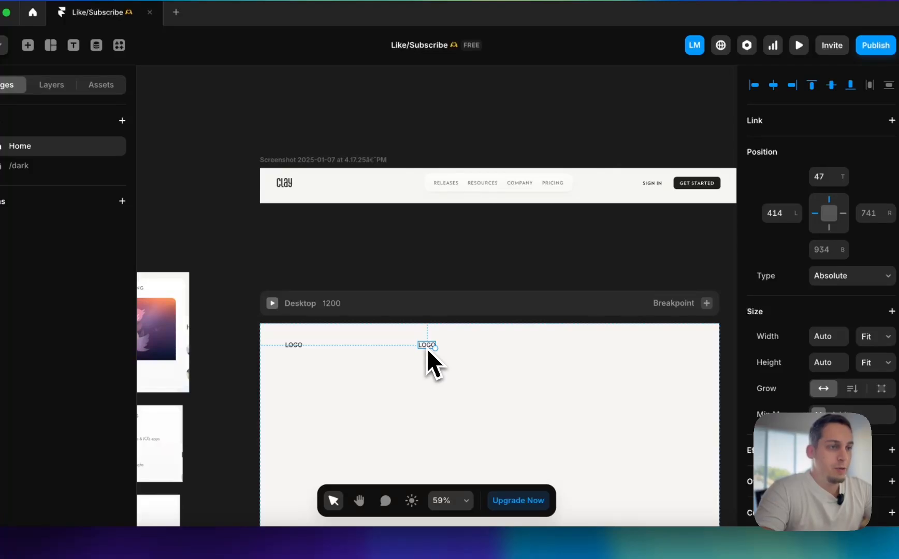
key("Escape")
double_click(427, 346)
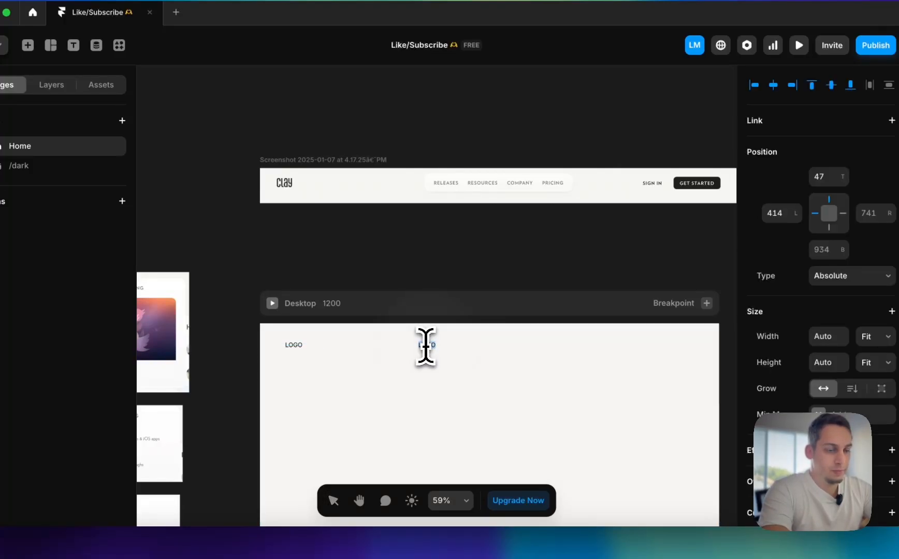
key("shift+r")
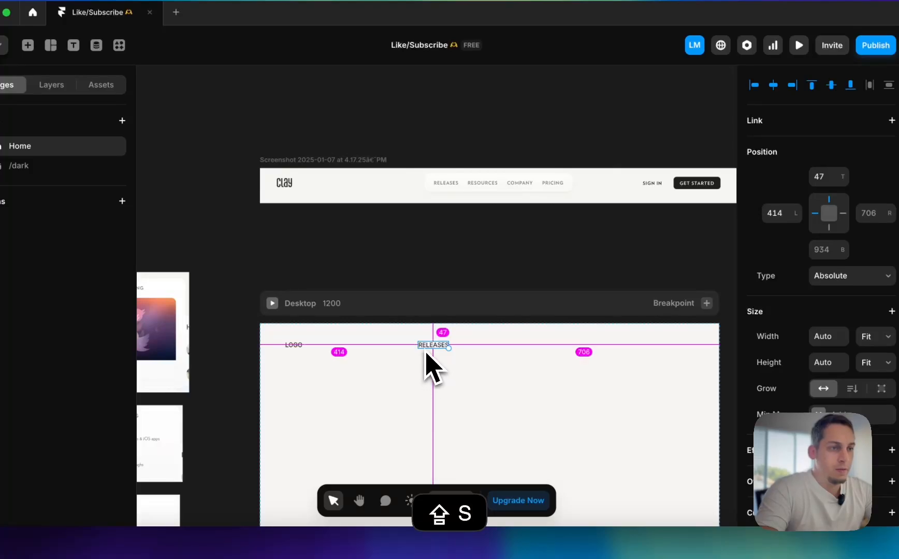
Duplicate the RELEASES text along the header row to add RESOURCES, COMPANY at left 640, and PRICING at left 740
left_click_drag(425, 352, 465, 351)
double_click(468, 346)
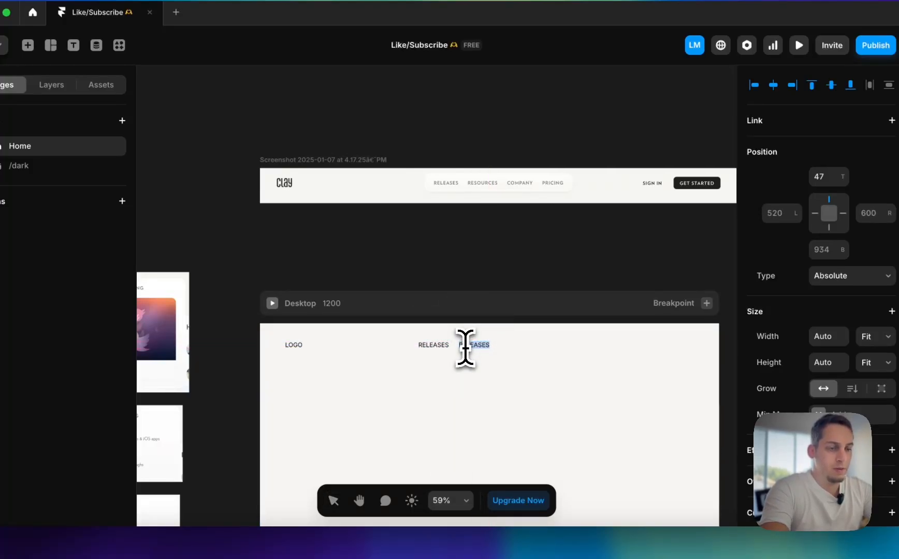
type("RE")
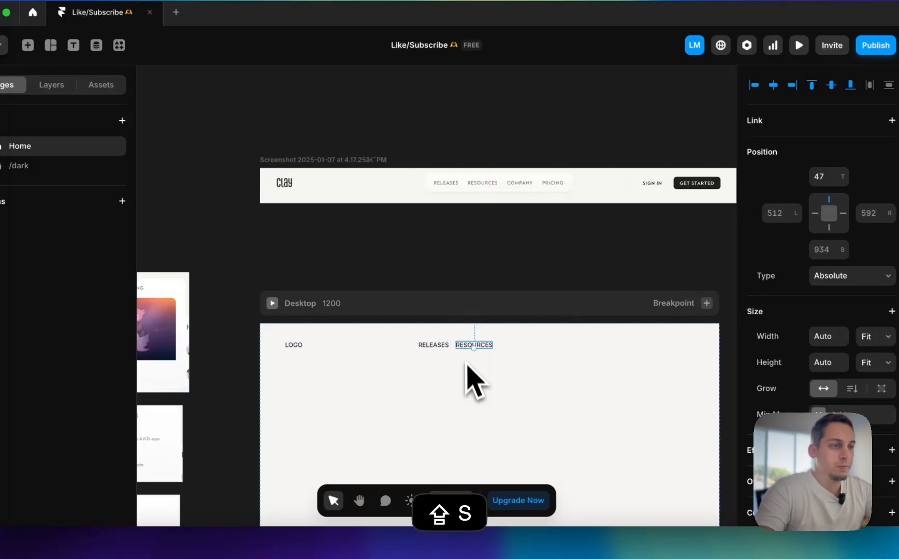
left_click_drag(468, 347, 516, 349)
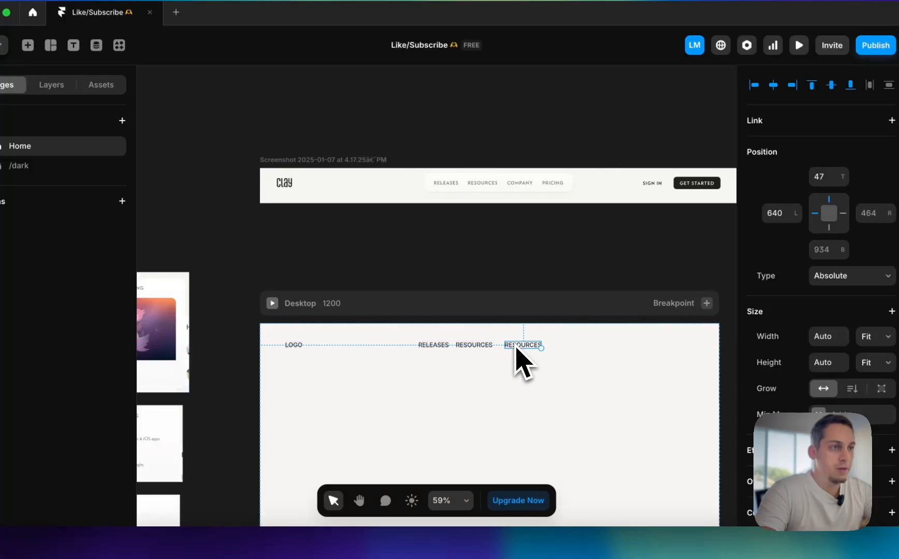
type("COMPANY")
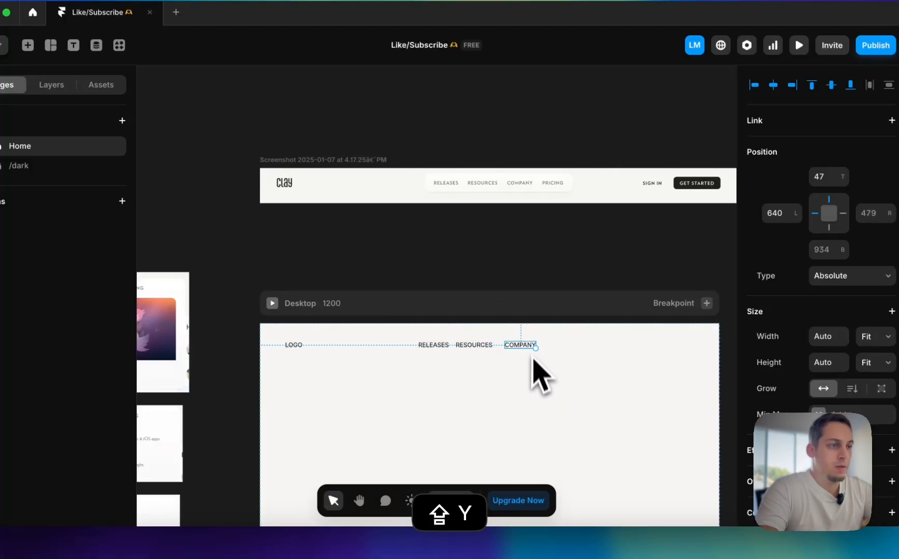
left_click_drag(524, 346, 563, 349)
double_click(562, 349)
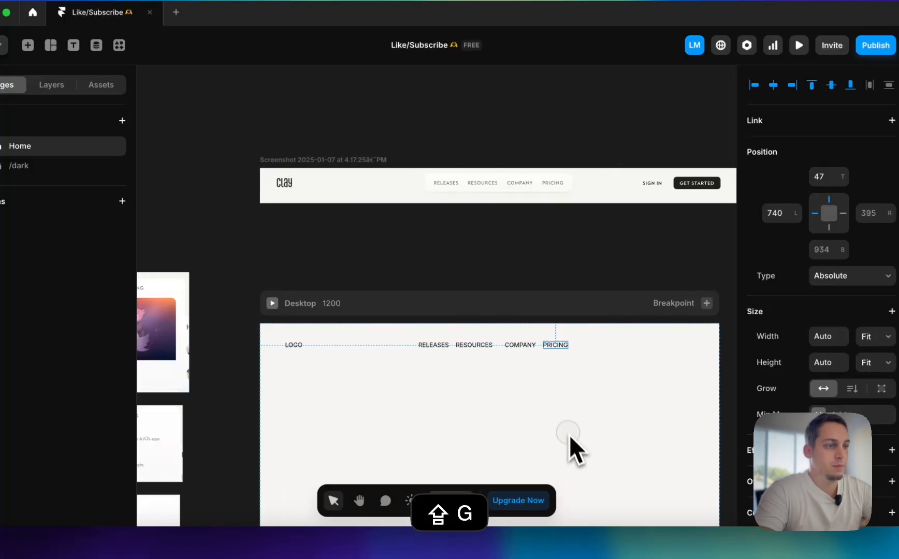
Duplicate PRICING further along the header row to add SIGN IN at left 917 and GET STARTED at left 1019
left_click(552, 348)
left_click_drag(553, 350, 620, 352)
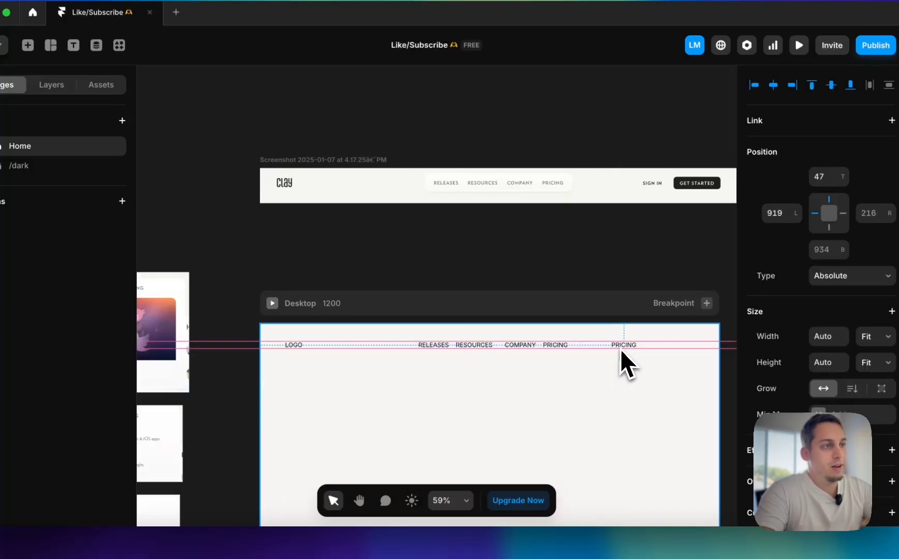
double_click(620, 352)
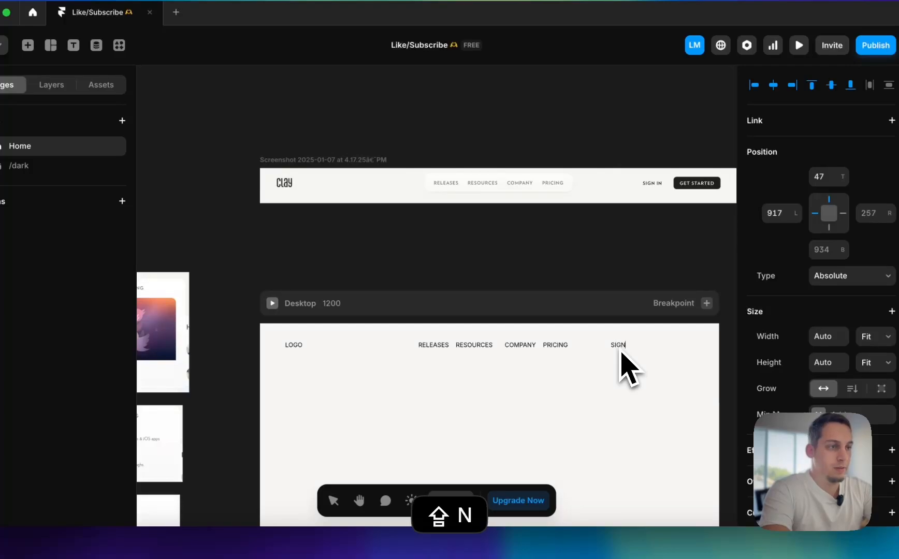
type("SIGN IN")
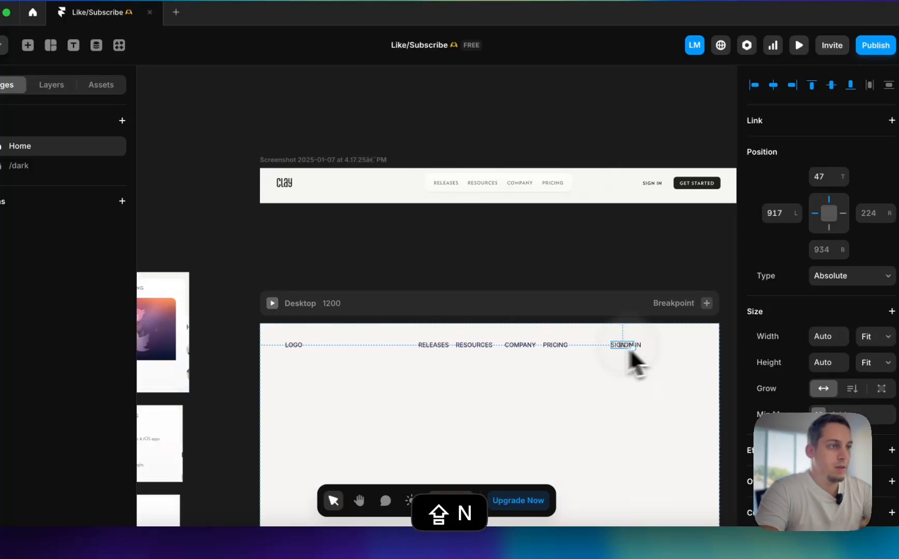
left_click_drag(631, 352, 661, 347)
double_click(661, 347)
type("GET STARTED")
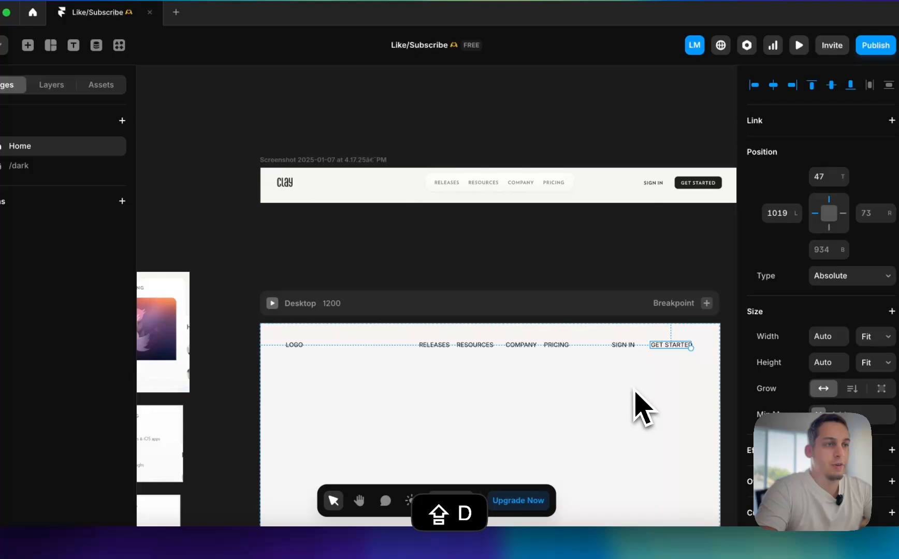
Move the Clay header screenshot directly above the Desktop frame and resize it to about 1202 by 88 px
scroll(642, 411, "down", 1)
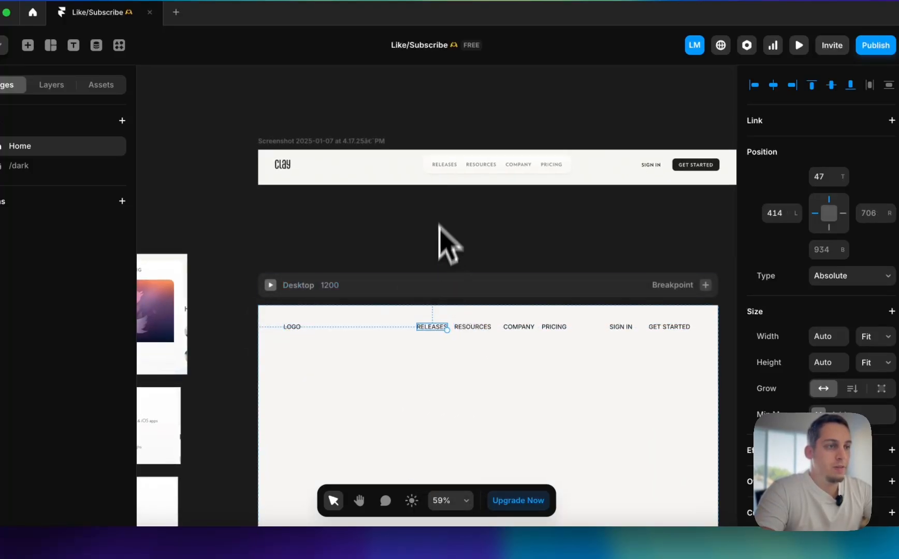
left_click_drag(447, 172, 447, 250)
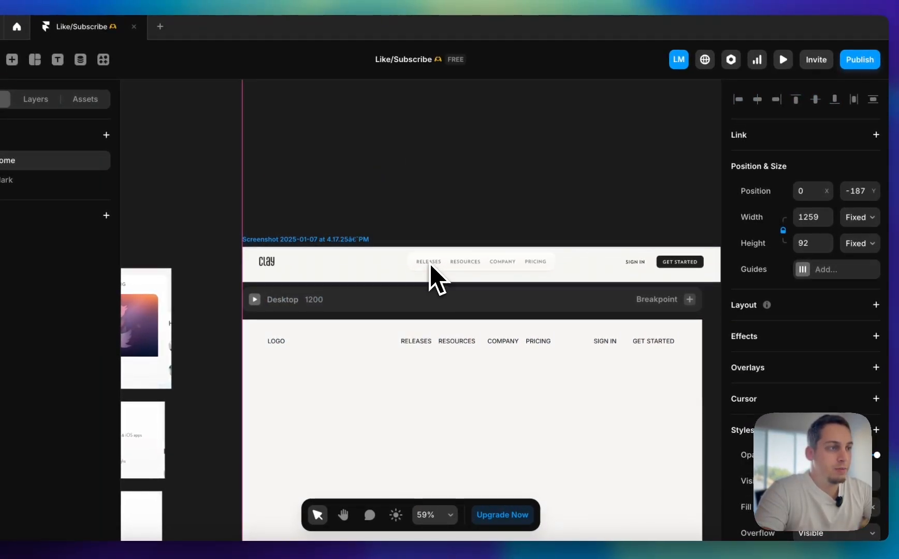
scroll(431, 275, "right", 4)
scroll(431, 274, "up", 1)
left_click_drag(642, 258, 629, 267)
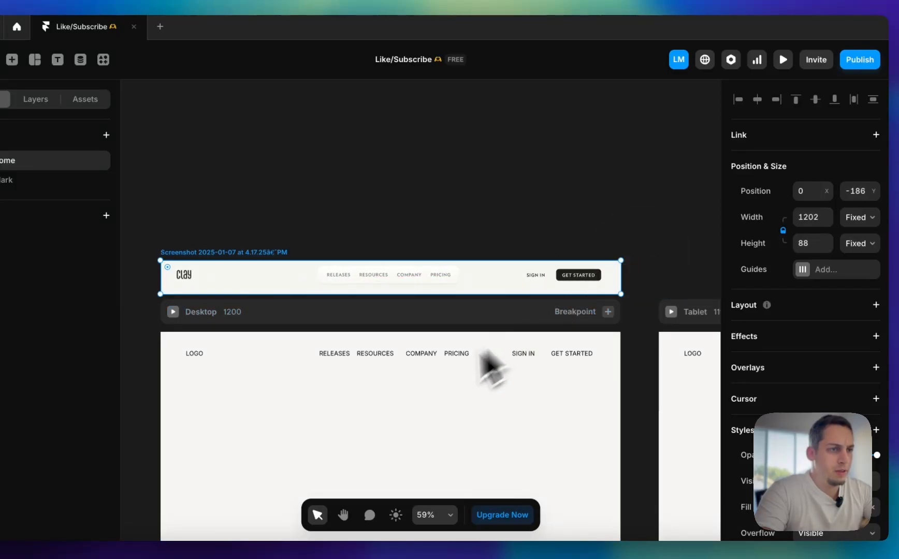
Set the text size of the six header links from RELEASES to GET STARTED to 14 px and compare with the reference
left_click(329, 363)
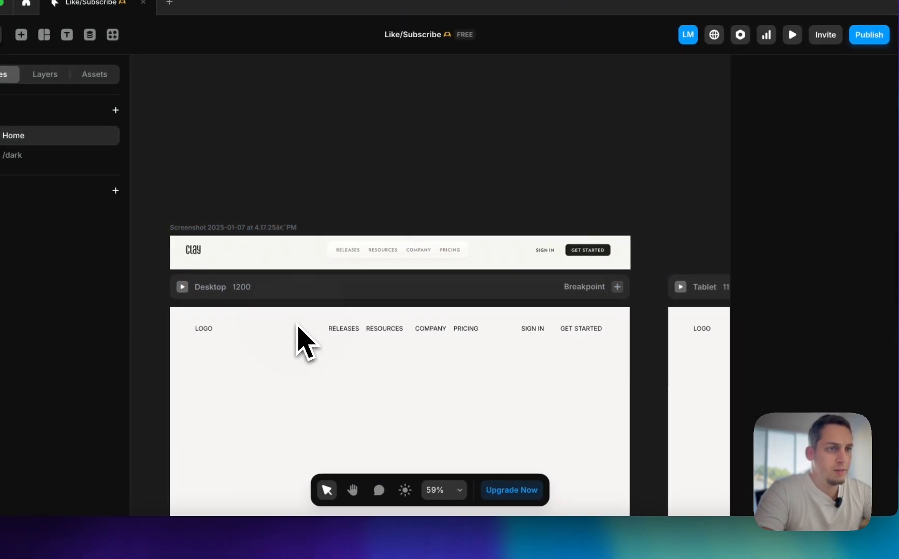
left_click_drag(285, 346, 635, 351)
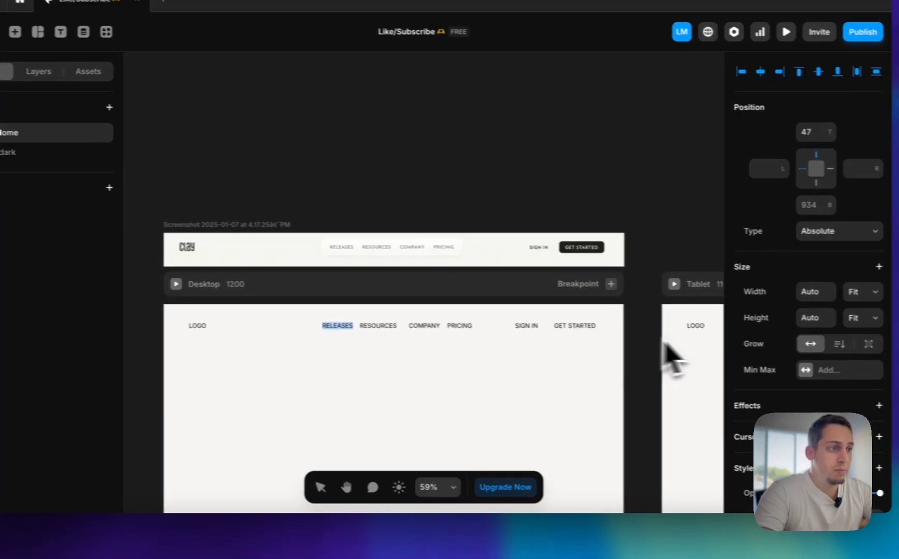
scroll(798, 363, "down", 5)
scroll(761, 373, "down", 4)
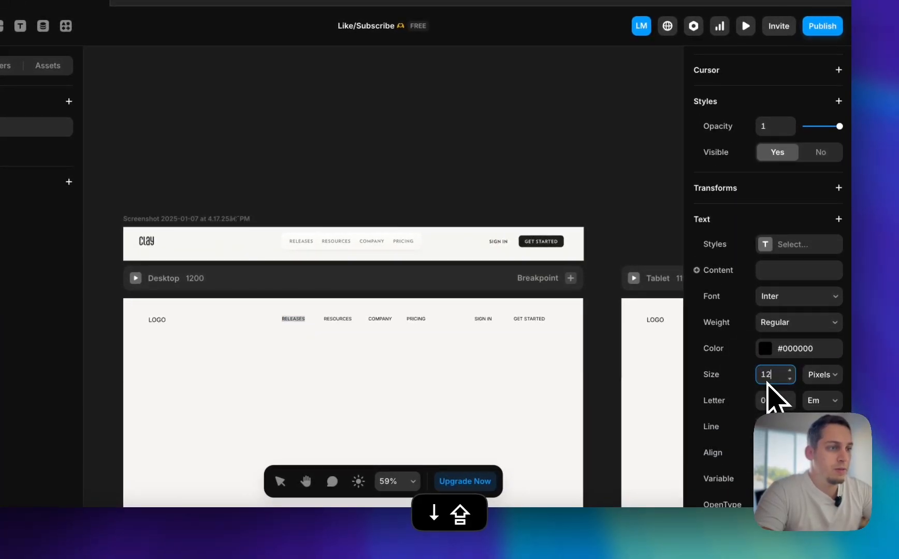
scroll(507, 350, "left", 1)
left_click(509, 348)
scroll(575, 325, "up", 5)
left_click(483, 316)
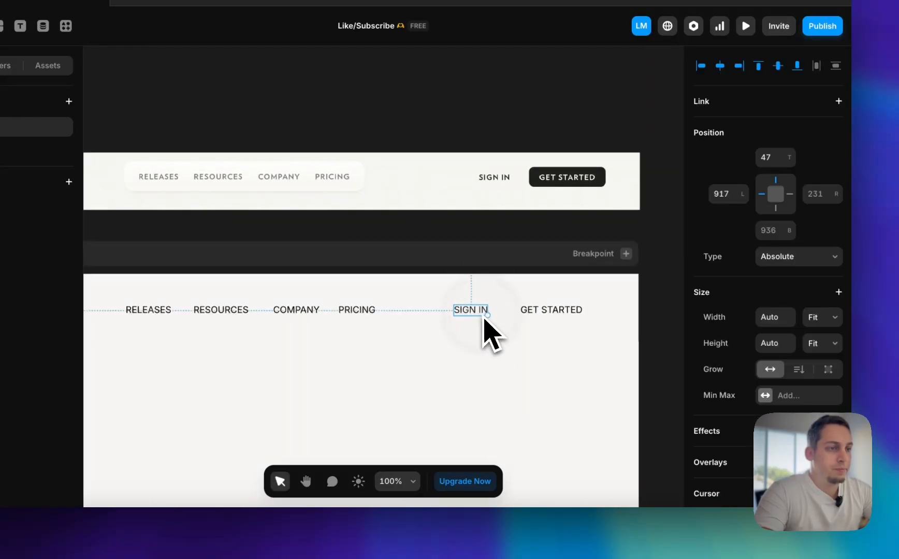
Inspect the PRICING link's font properties on the Clay homepage with the browser's developer tools, and return to the Framer project
left_click(240, 539)
right_click(362, 187)
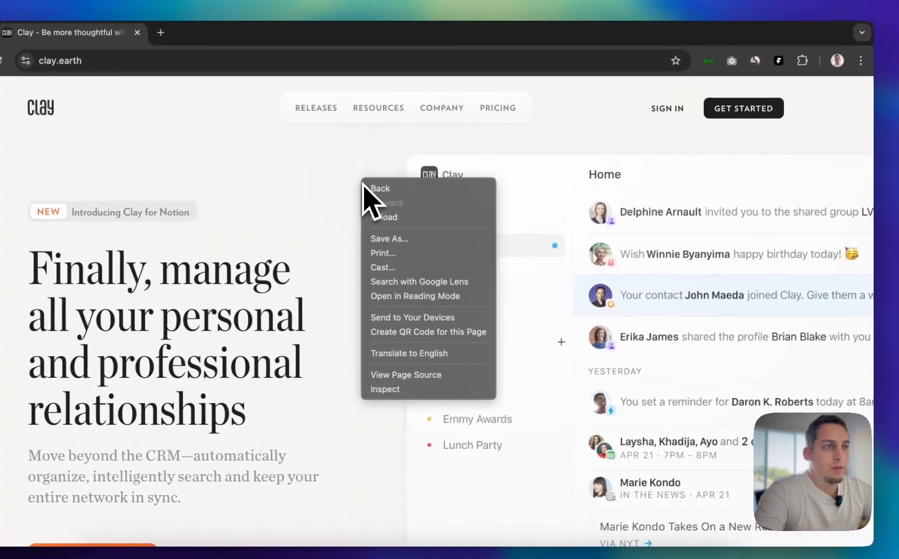
left_click(385, 389)
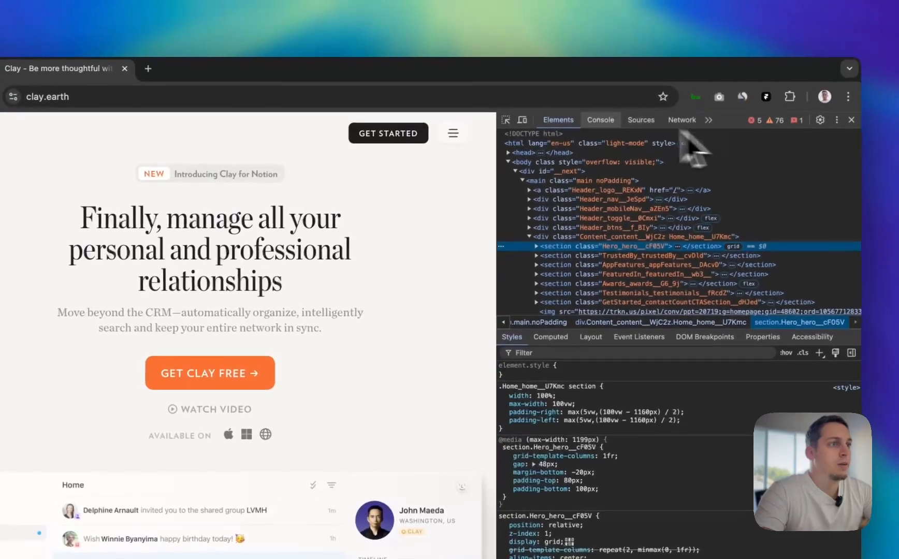
left_click_drag(498, 165, 734, 164)
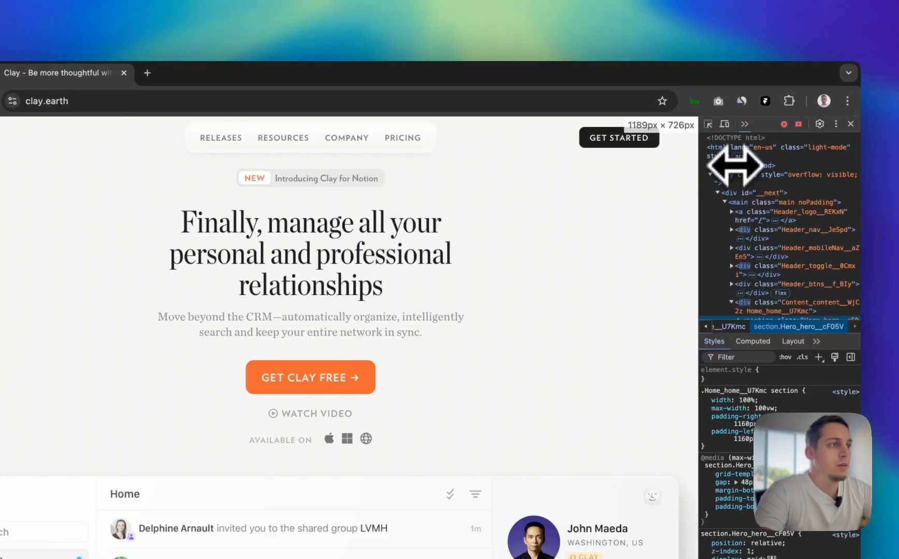
left_click(708, 124)
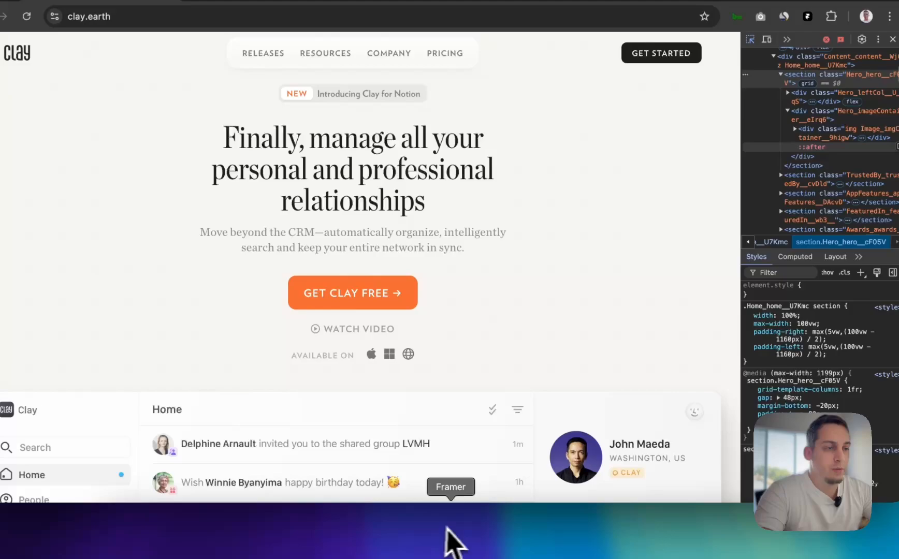
left_click(451, 538)
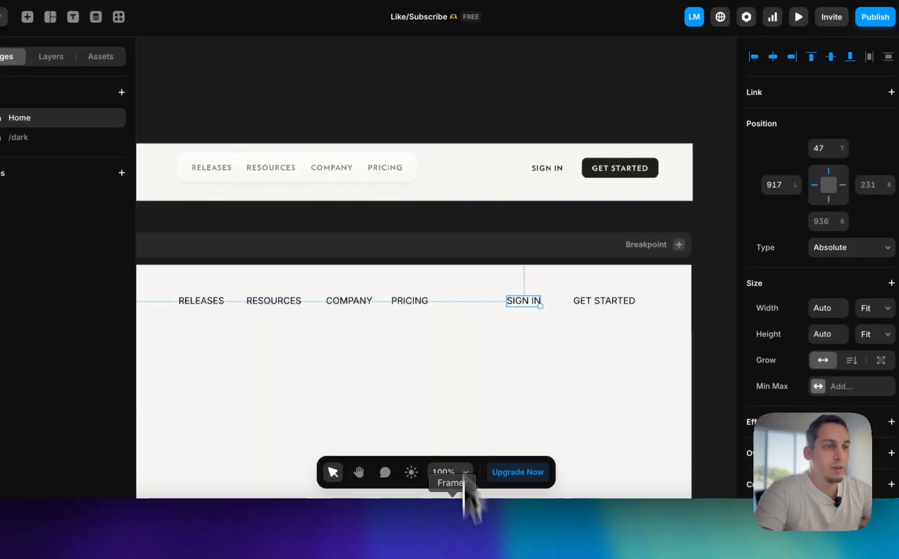
Set the text size of the six header links from RELEASES to GET STARTED to 12 px
scroll(357, 267, "left", 3)
scroll(293, 258, "down", 4)
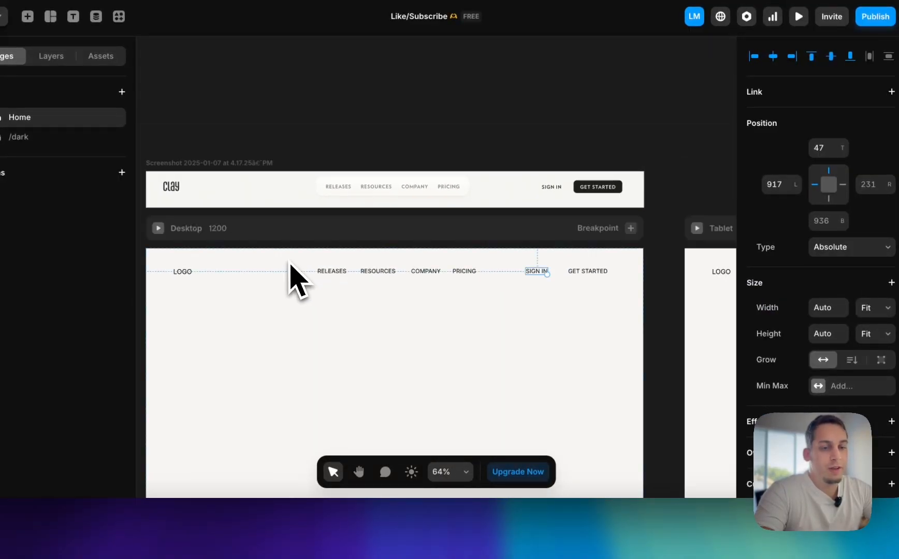
left_click(286, 263)
left_click_drag(286, 263, 645, 295)
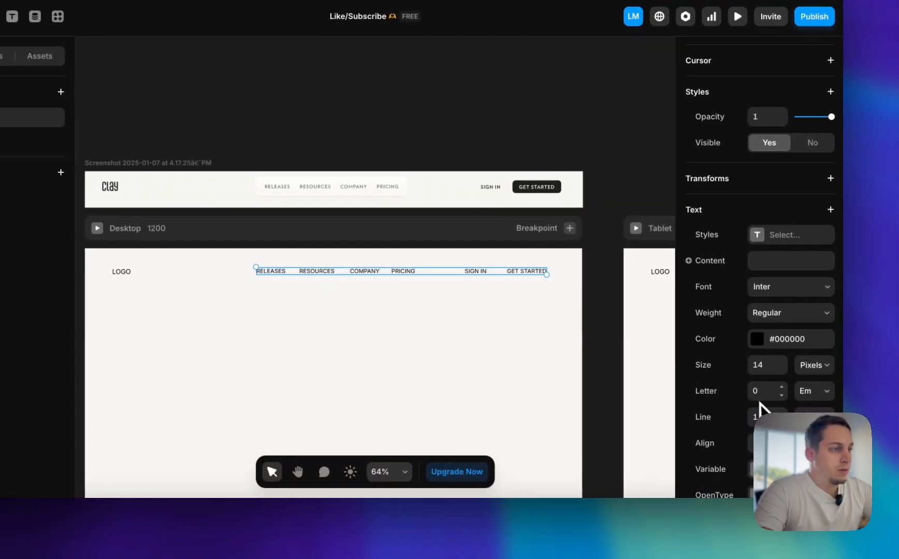
left_click(754, 368)
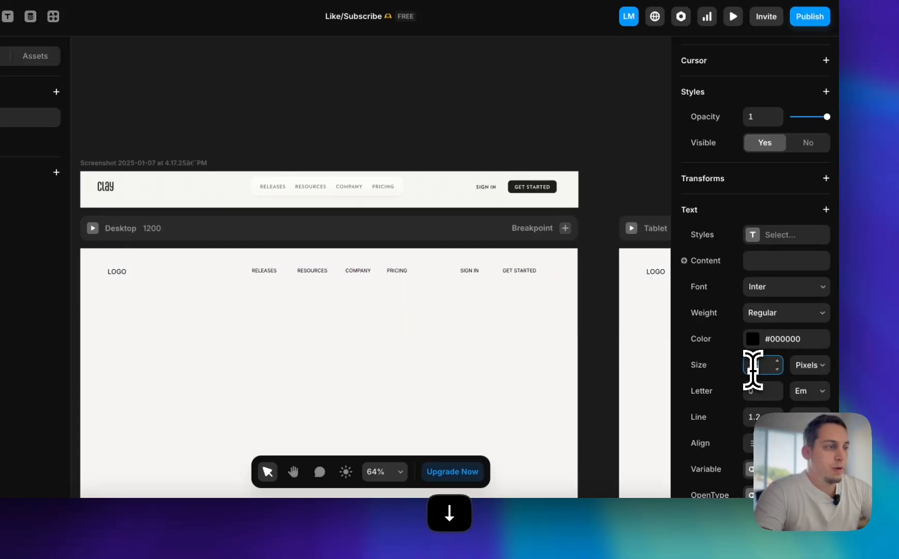
left_click(559, 335)
Group RELEASES, RESOURCES, COMPANY and PRICING into a horizontal stack with a gap of 20
scroll(383, 311, "up", 3)
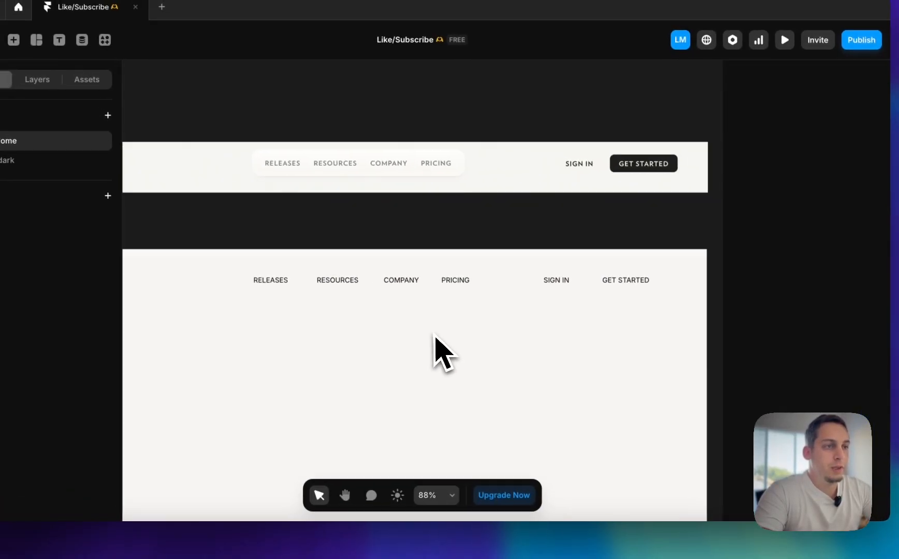
scroll(380, 310, "left", 2)
left_click_drag(246, 248, 540, 278)
left_click_drag(601, 308, 579, 307)
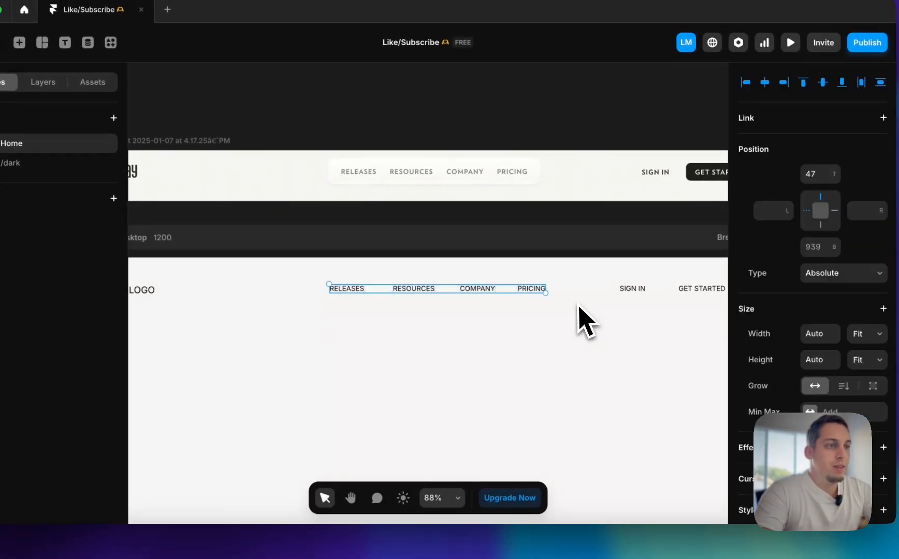
right_click(493, 293)
left_click(500, 352)
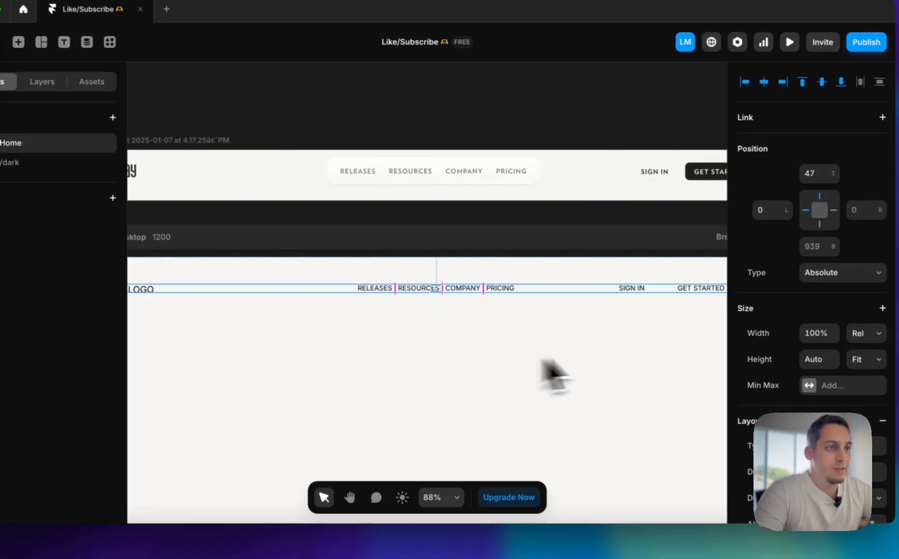
scroll(796, 451, "down", 5)
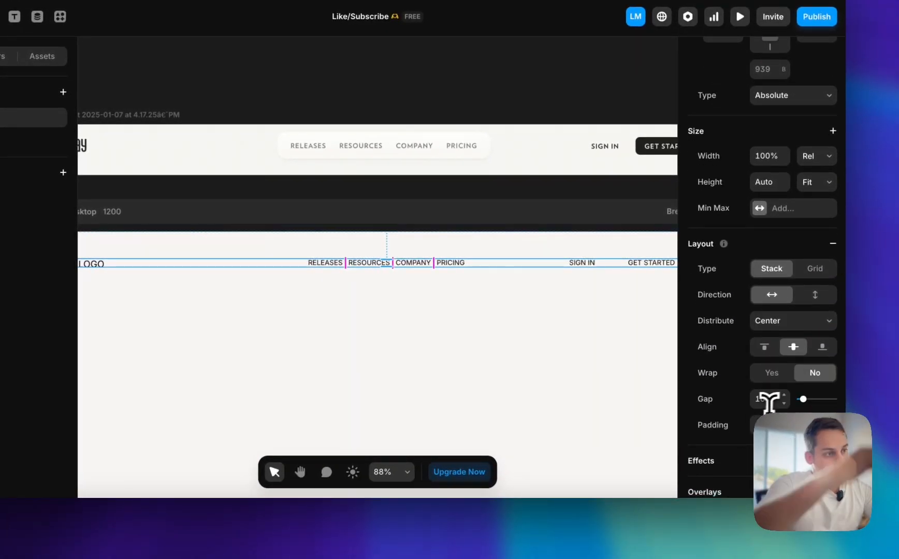
key("shift+Up")
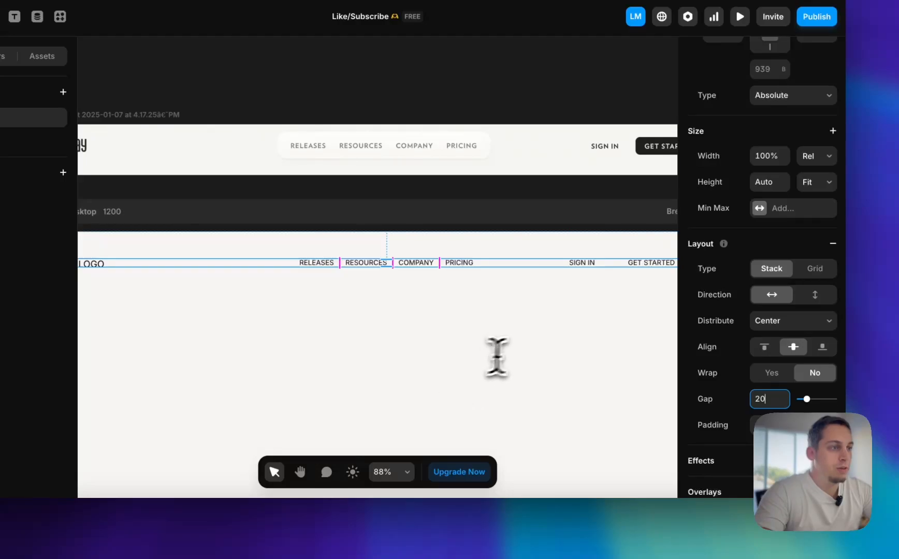
left_click(398, 319)
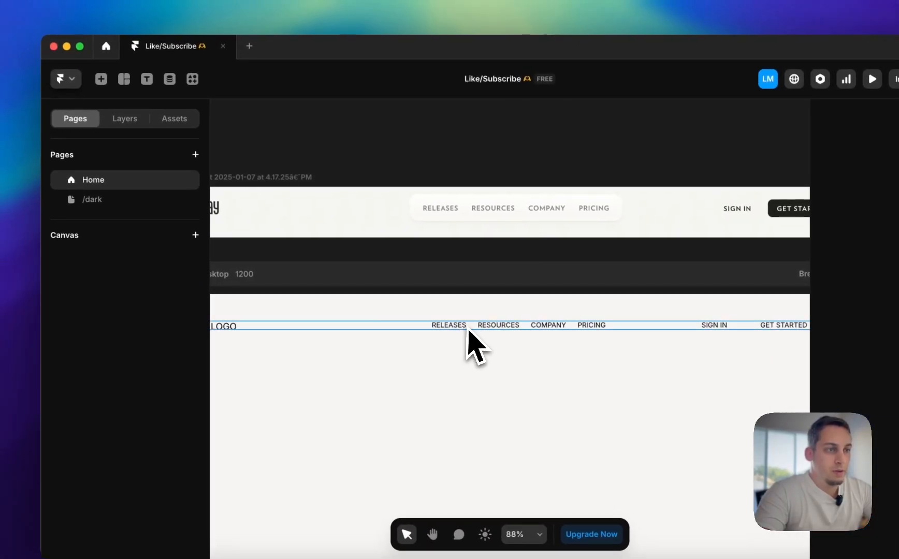
Set the navigation link stack's width to Fit Content and move it between LOGO and SIGN IN in the header row
left_click(339, 263)
left_click(126, 118)
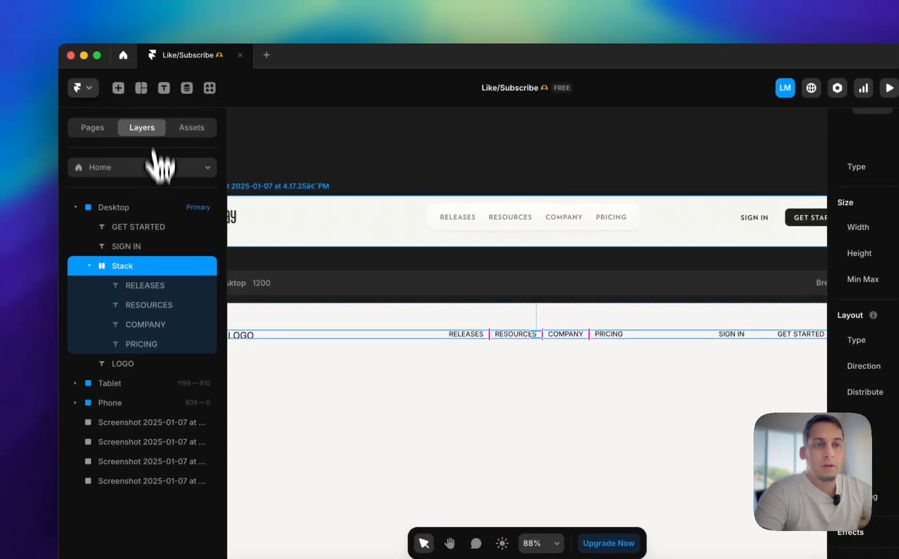
left_click(141, 288)
left_click(145, 326)
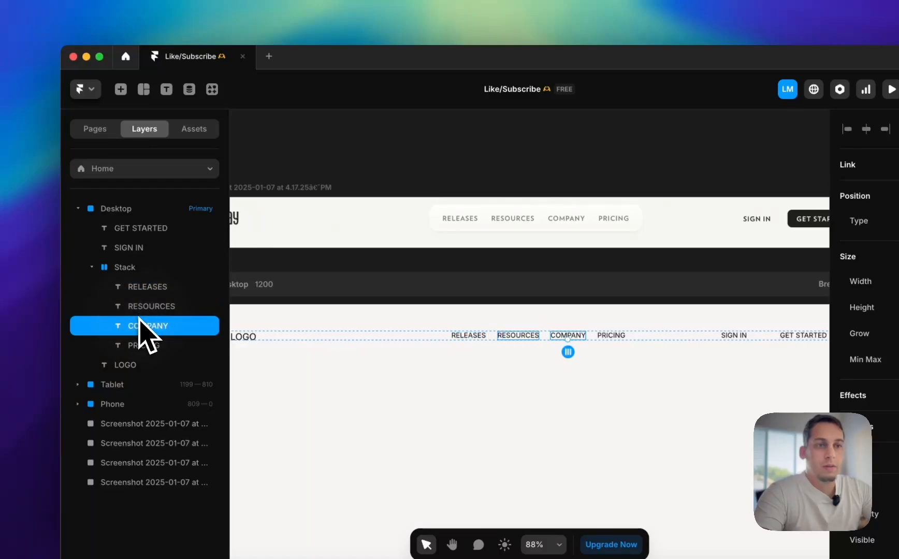
left_click(137, 267)
left_click(864, 216)
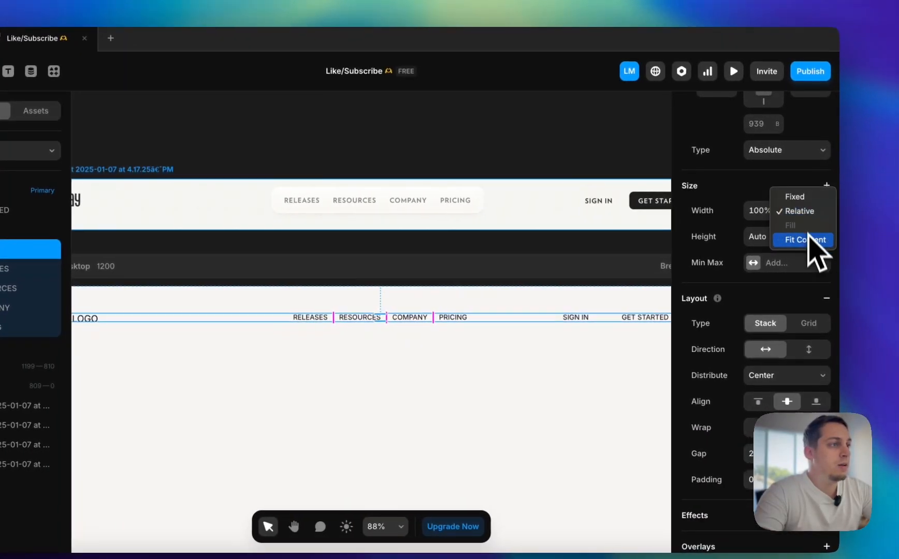
left_click(865, 242)
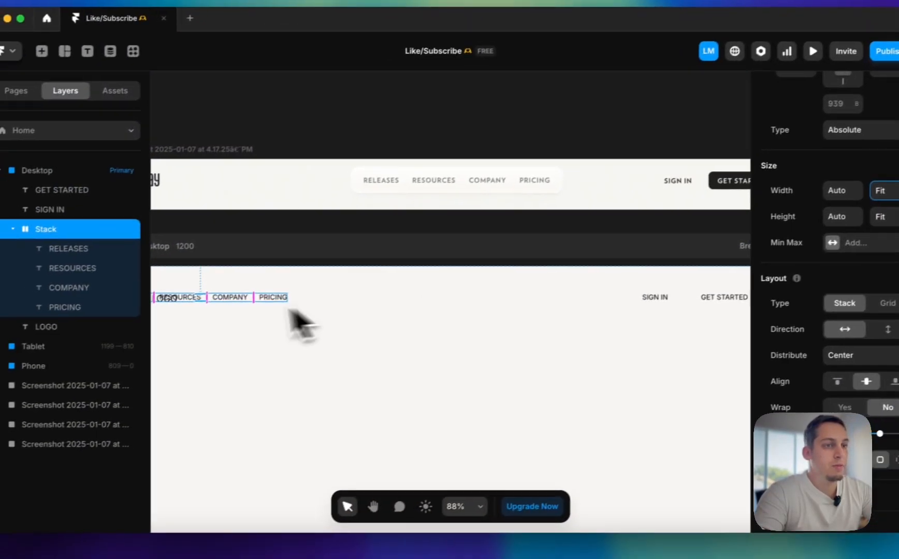
left_click_drag(140, 323, 306, 329)
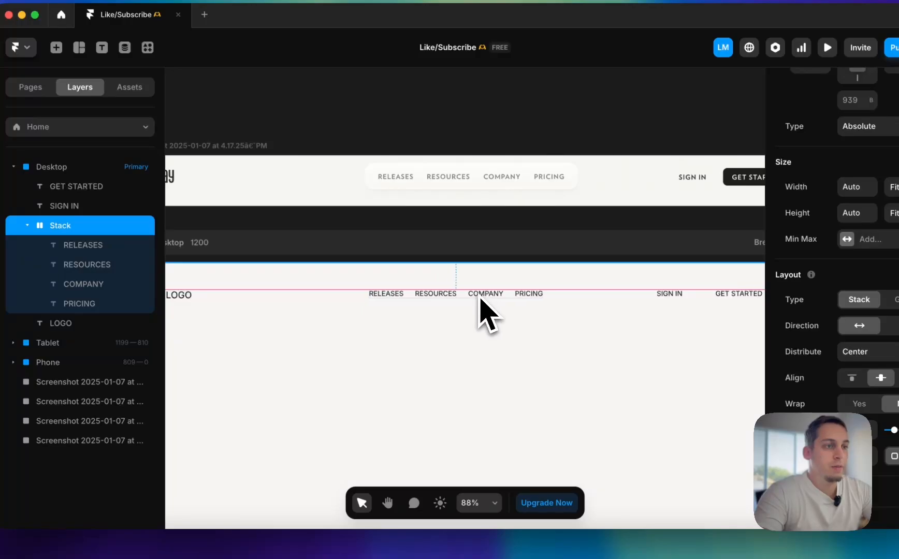
scroll(502, 311, "down", 5)
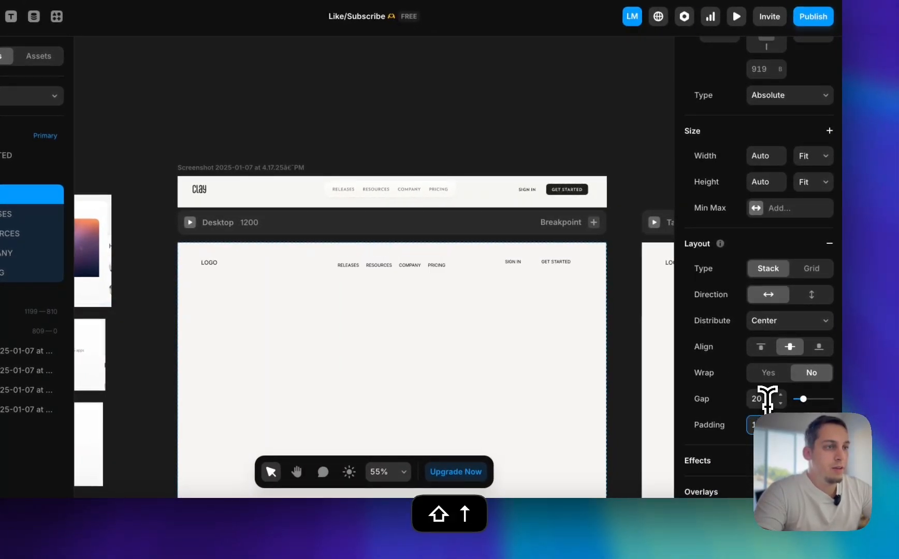
Open the Clay homepage and inspect the styles of the header navigation's container in the developer tools
scroll(363, 273, "up", 5)
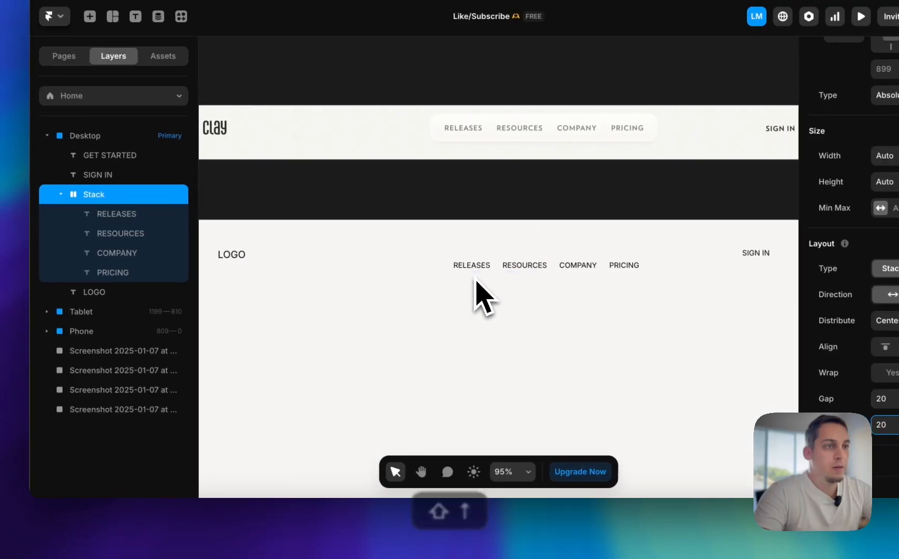
left_click(235, 537)
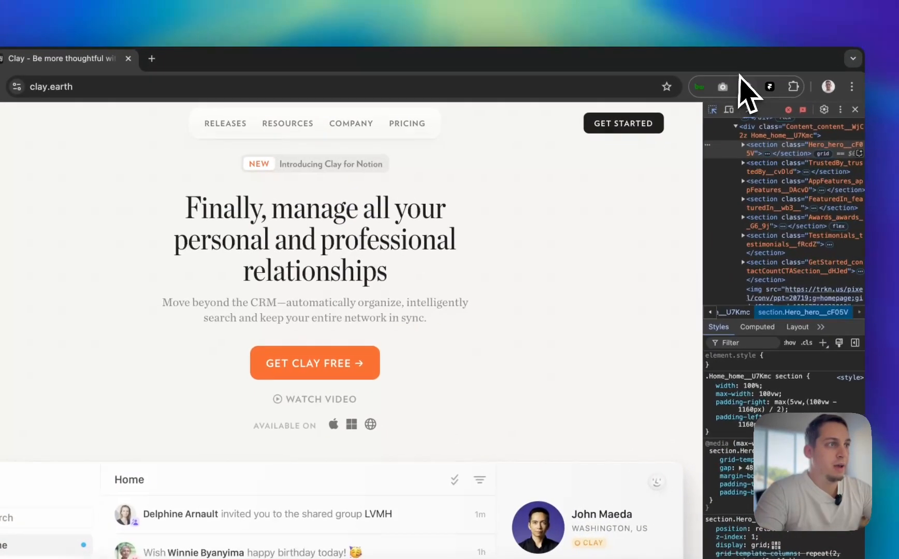
left_click(712, 110)
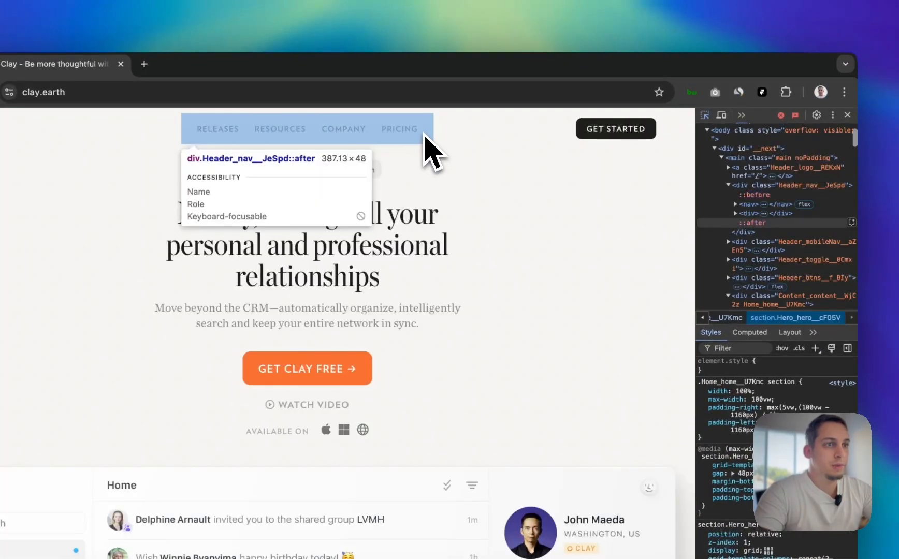
left_click(423, 133)
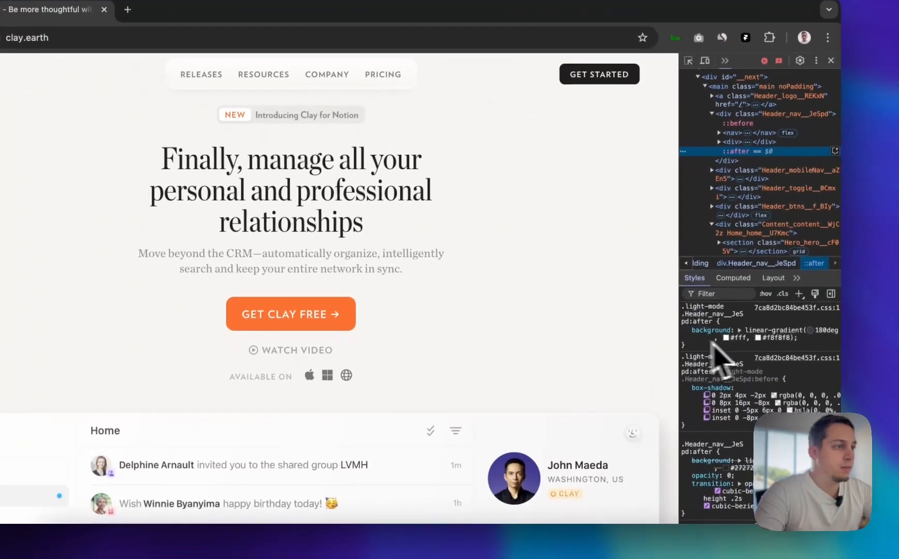
left_click_drag(678, 324, 496, 317)
scroll(534, 363, "down", 5)
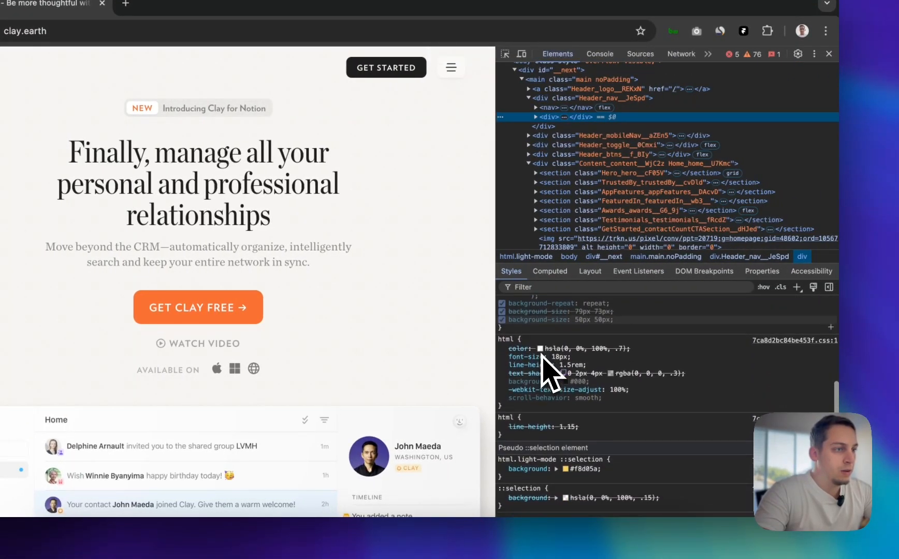
scroll(542, 358, "down", 3)
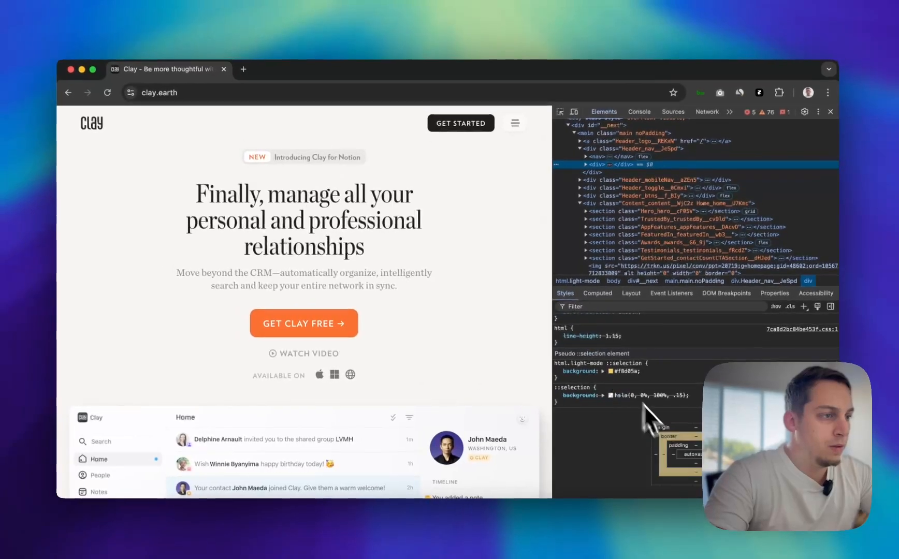
scroll(668, 430, "up", 2)
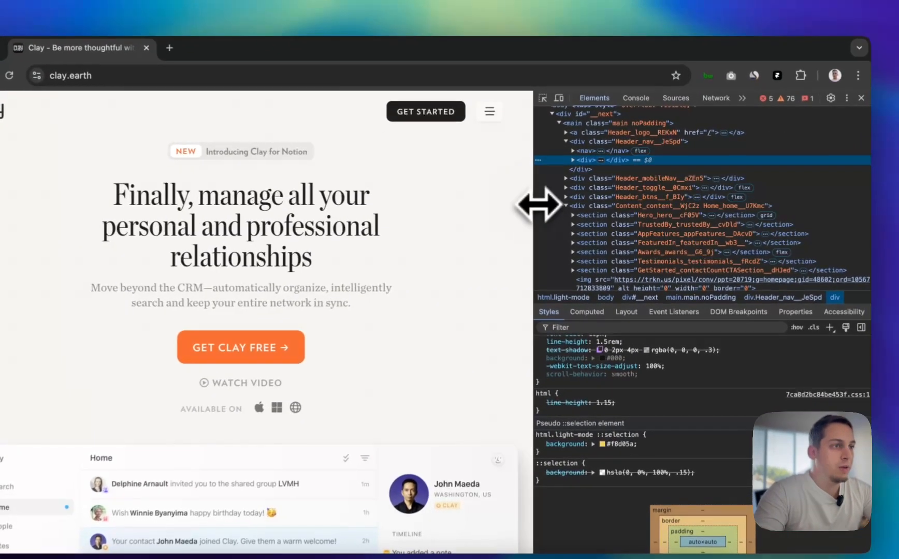
Restore the page's desktop header width, pick the navigation pill again, and examine its background, border-radius and shadow styles
left_click_drag(555, 202, 628, 192)
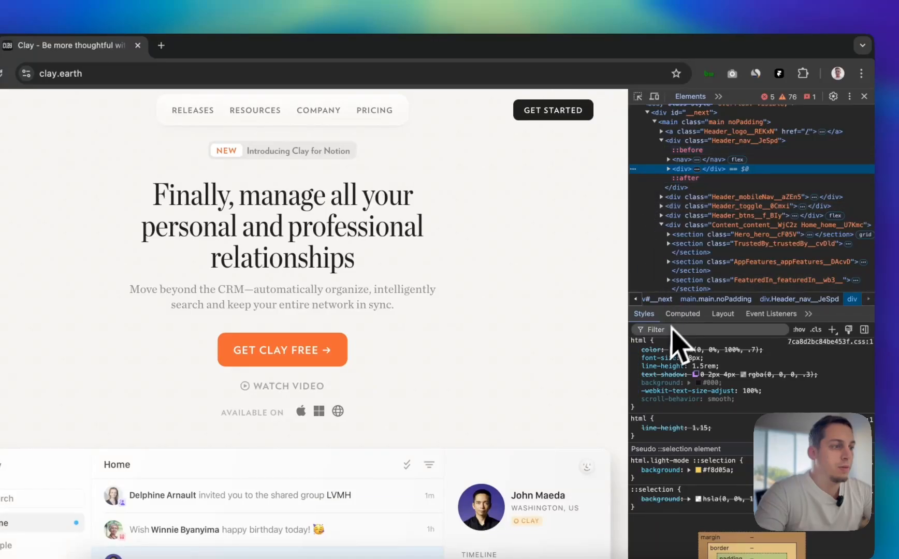
left_click(637, 97)
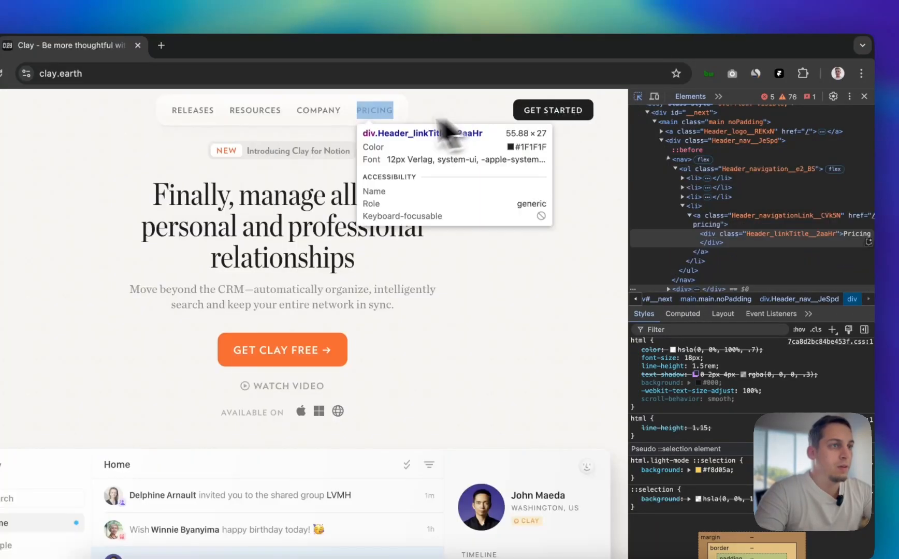
left_click(404, 134)
scroll(689, 290, "down", 5)
scroll(688, 282, "down", 10)
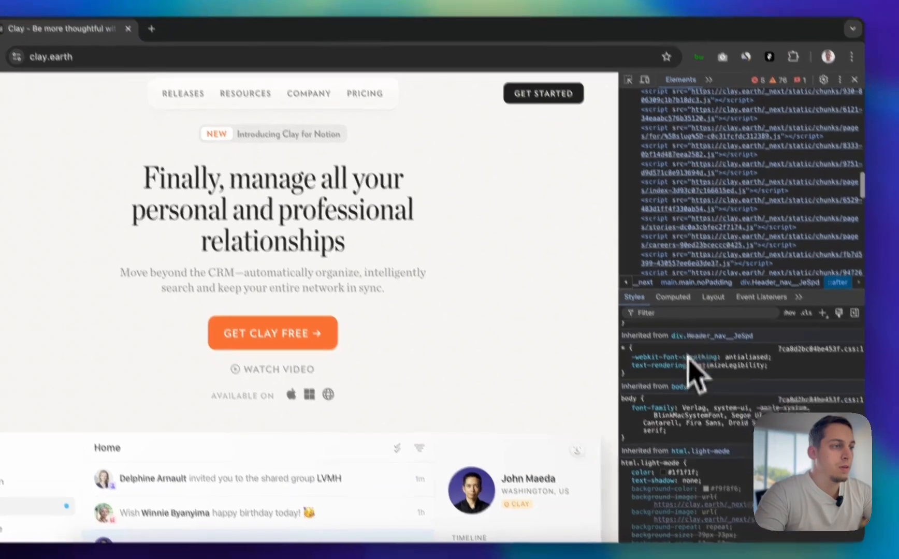
scroll(698, 399, "down", 5)
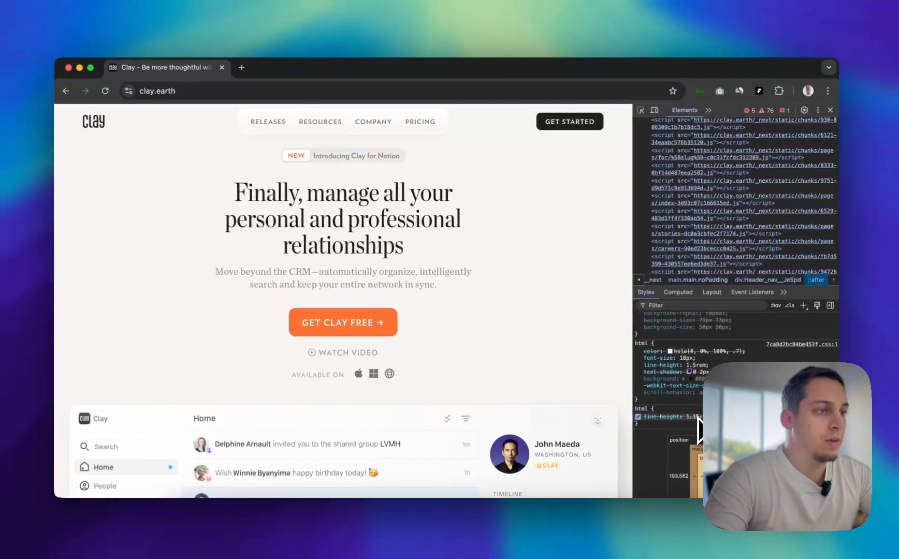
scroll(689, 417, "up", 5)
scroll(699, 428, "up", 5)
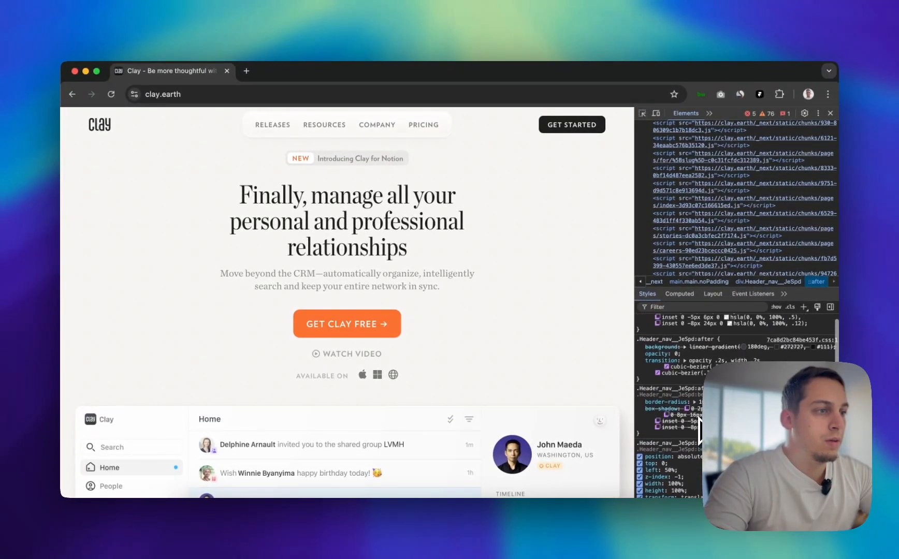
scroll(699, 429, "up", 2)
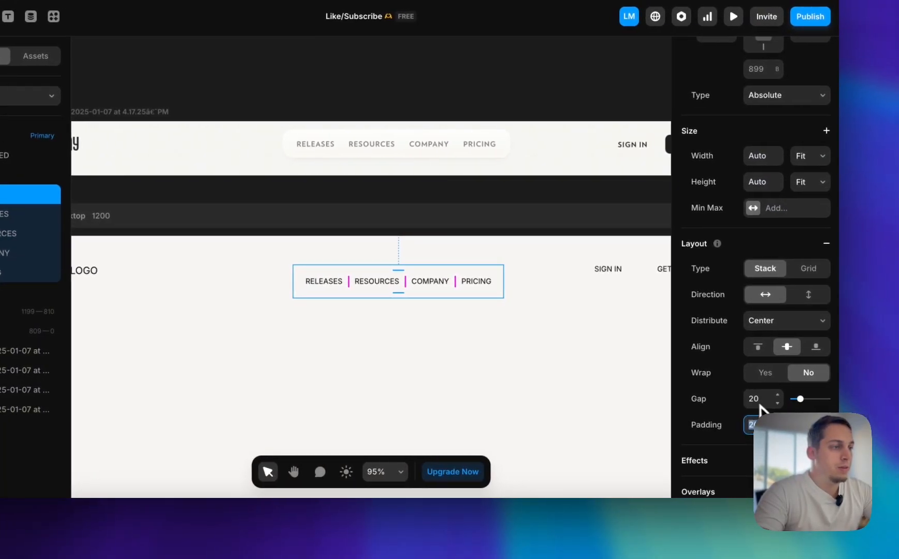
Return to the Framer project and give the navigation link stack a solid #FFFFFF fill
scroll(756, 387, "down", 5)
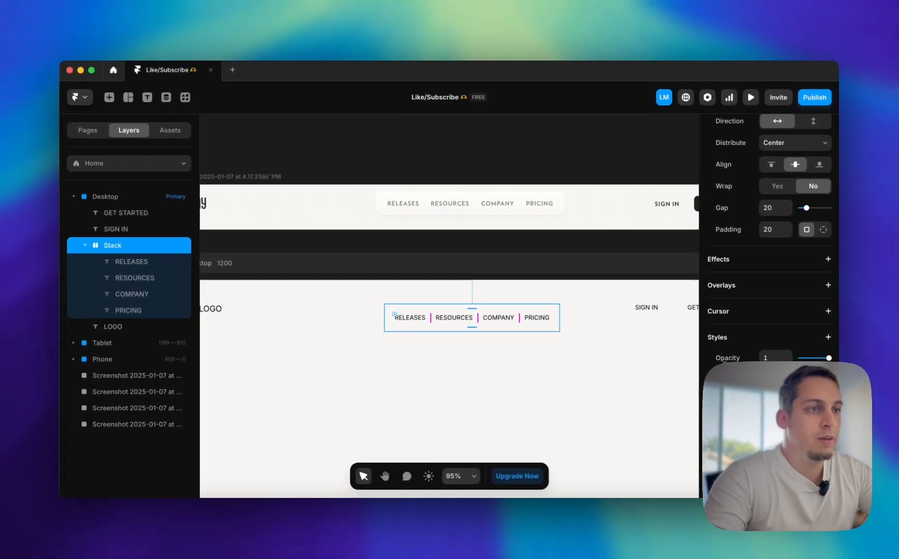
scroll(544, 203, "up", 10)
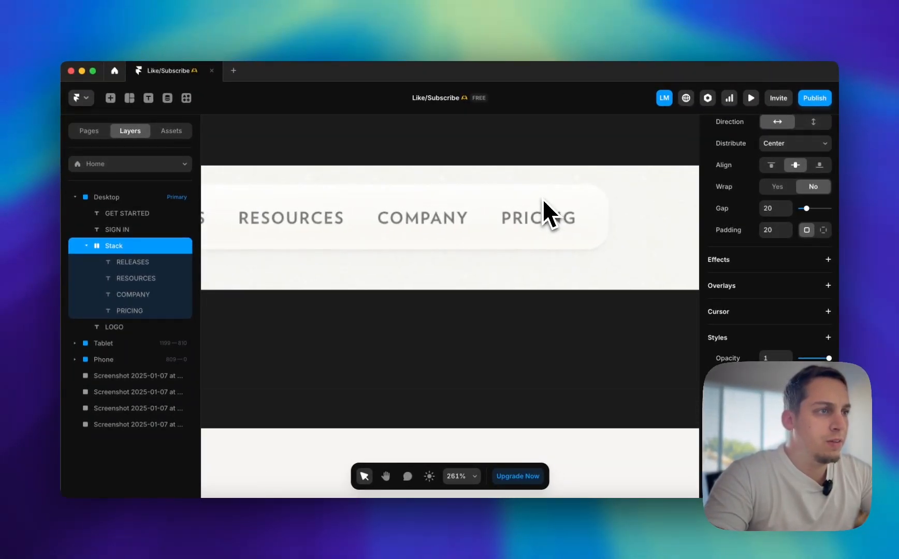
scroll(542, 199, "down", 10)
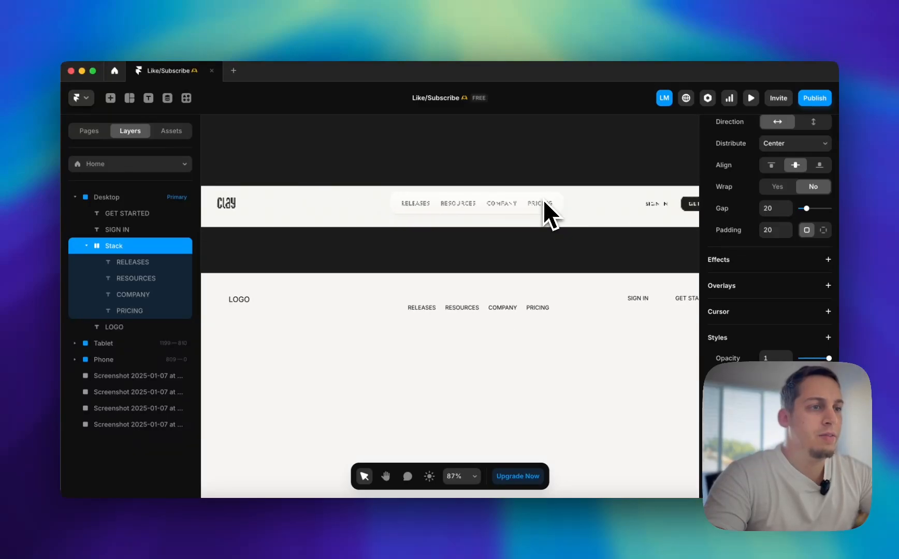
left_click(767, 402)
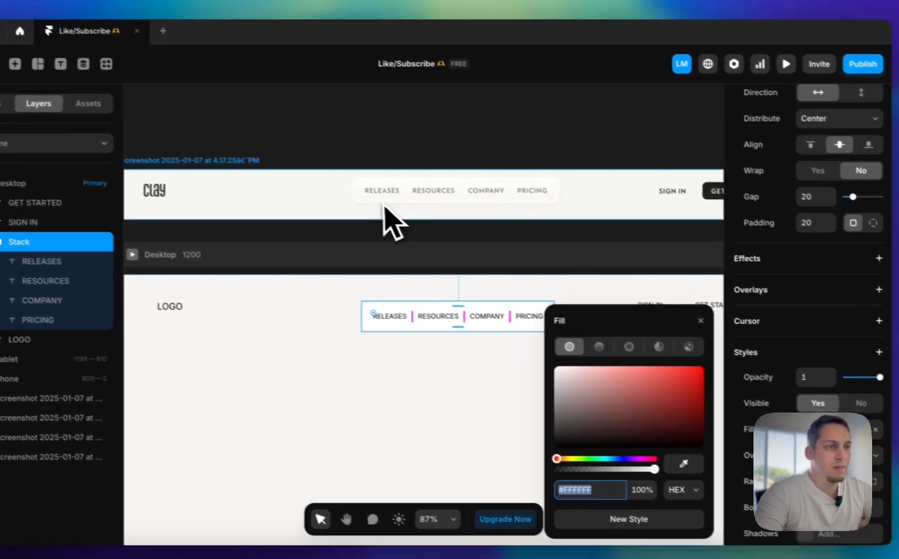
scroll(321, 218, "up", 5)
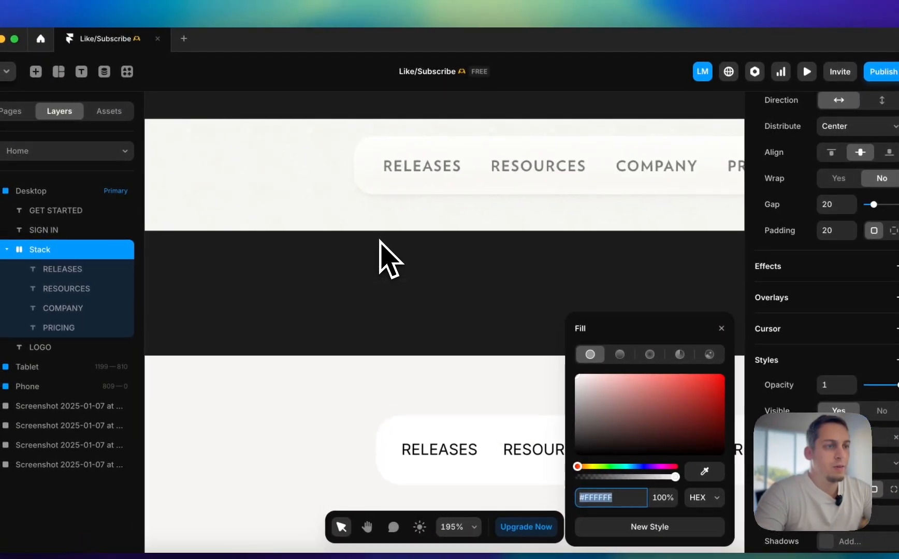
scroll(380, 241, "down", 5)
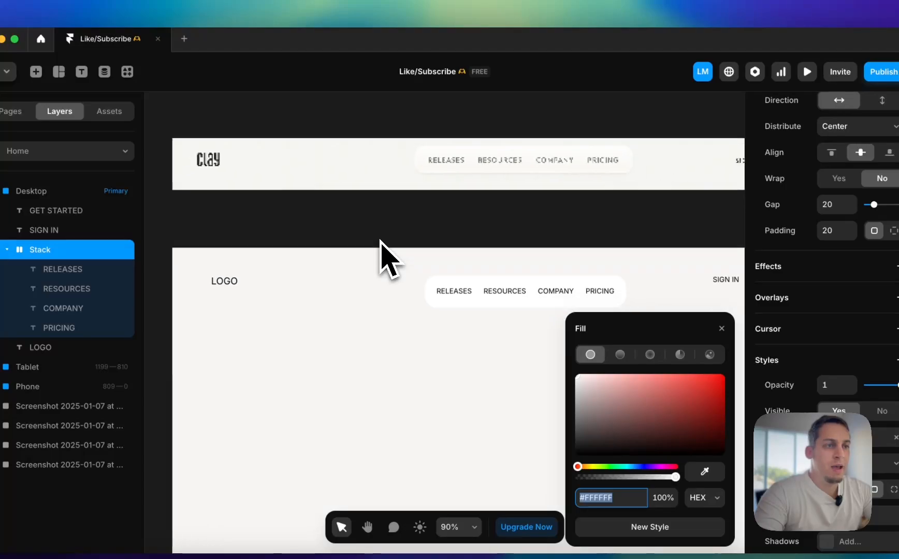
Check the Desktop frame's fill color, and reselect the navigation link stack
left_click(342, 267)
left_click(284, 224)
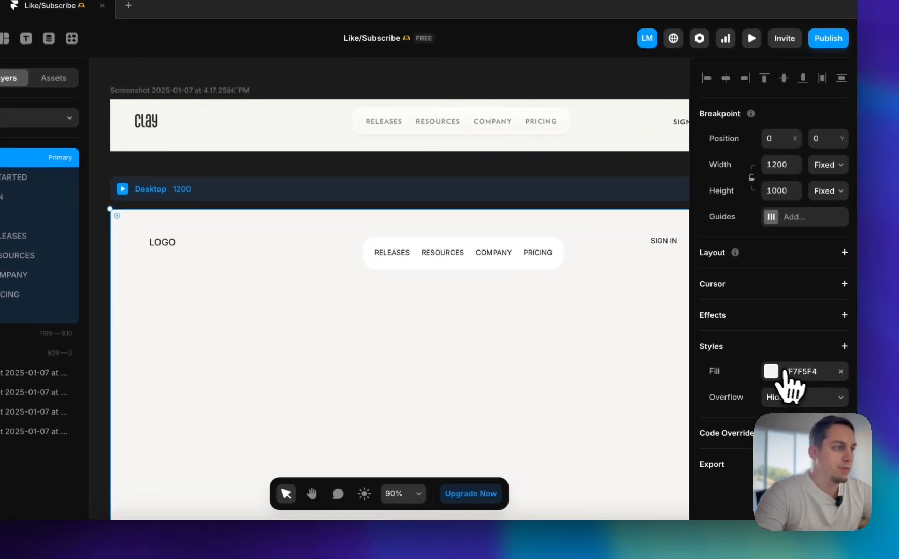
left_click(823, 406)
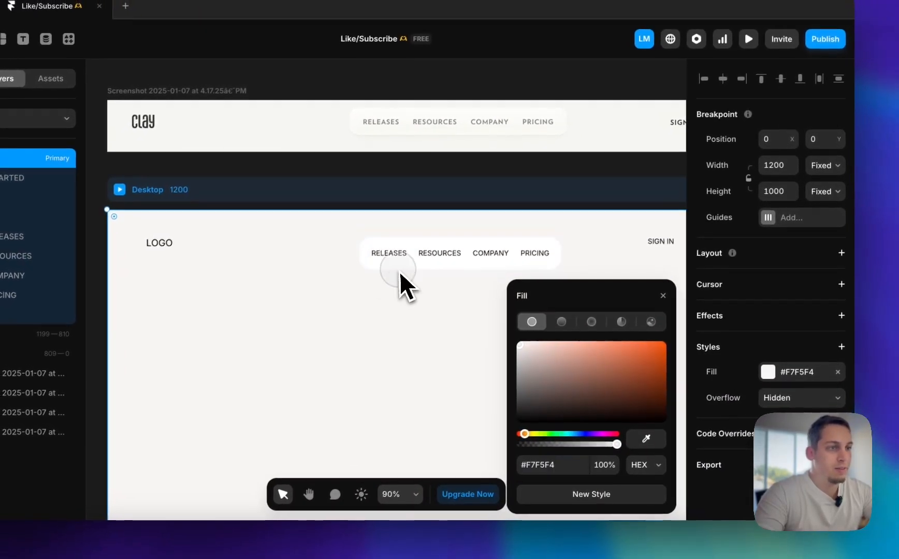
left_click(393, 259)
left_click(671, 295)
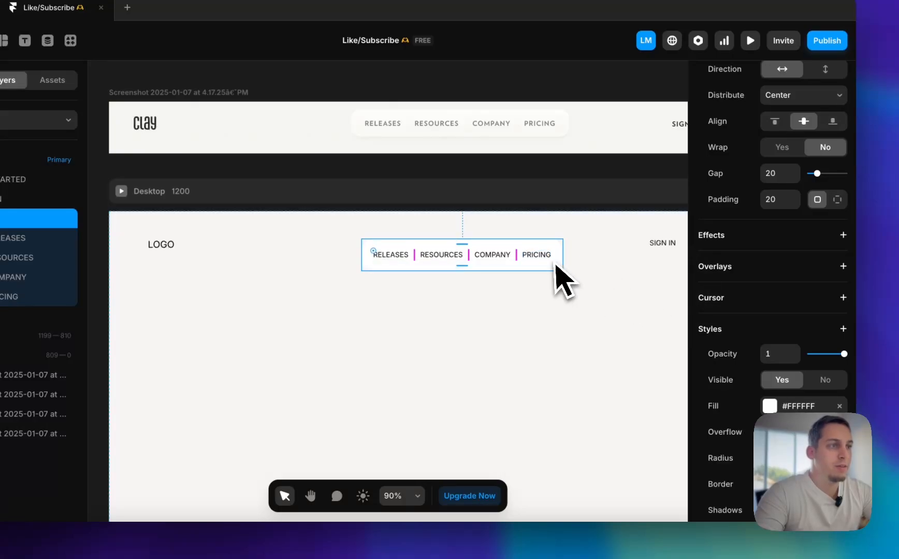
Add a Realistic shadow positioned outside the navigation link stack
scroll(583, 267, "up", 5)
left_click(584, 268)
scroll(583, 268, "down", 5)
scroll(585, 270, "right", 2)
scroll(585, 269, "up", 1)
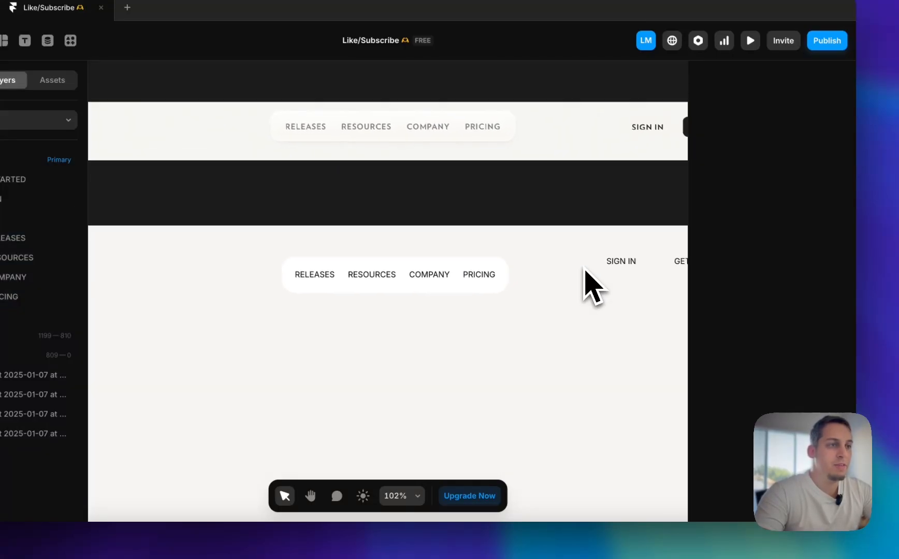
left_click(501, 290)
scroll(751, 383, "down", 2)
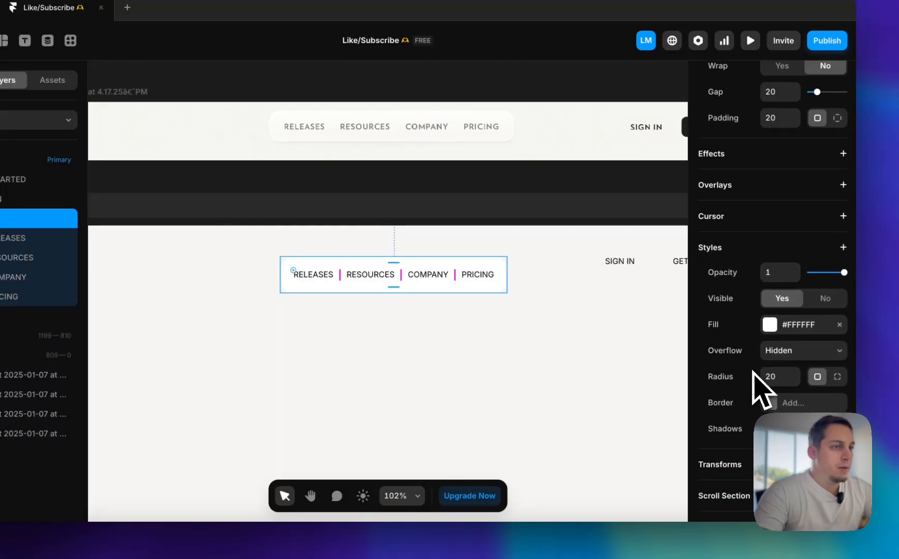
left_click(768, 429)
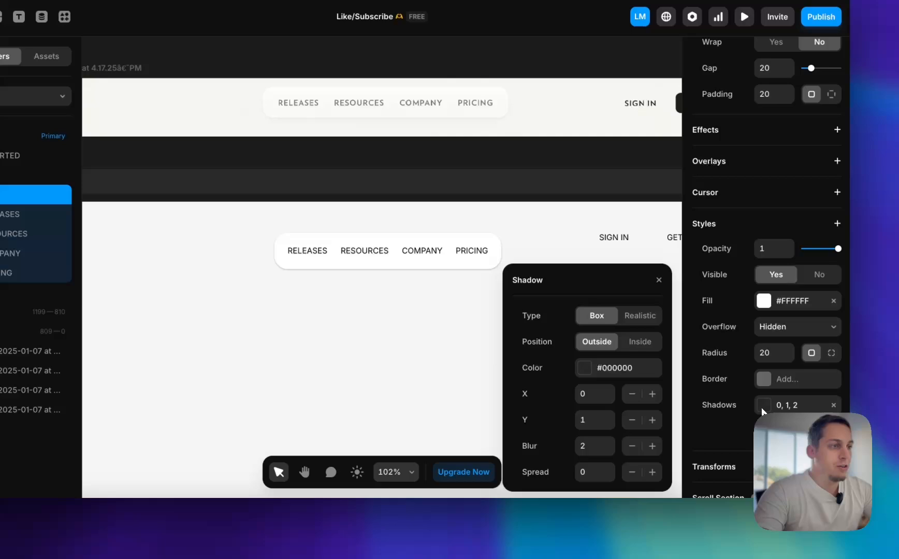
left_click(638, 315)
left_click(614, 317)
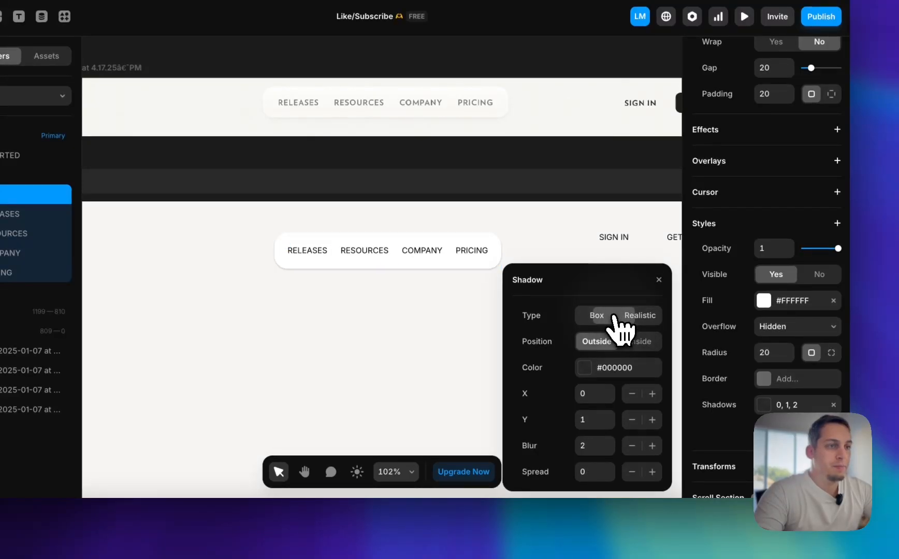
left_click(647, 317)
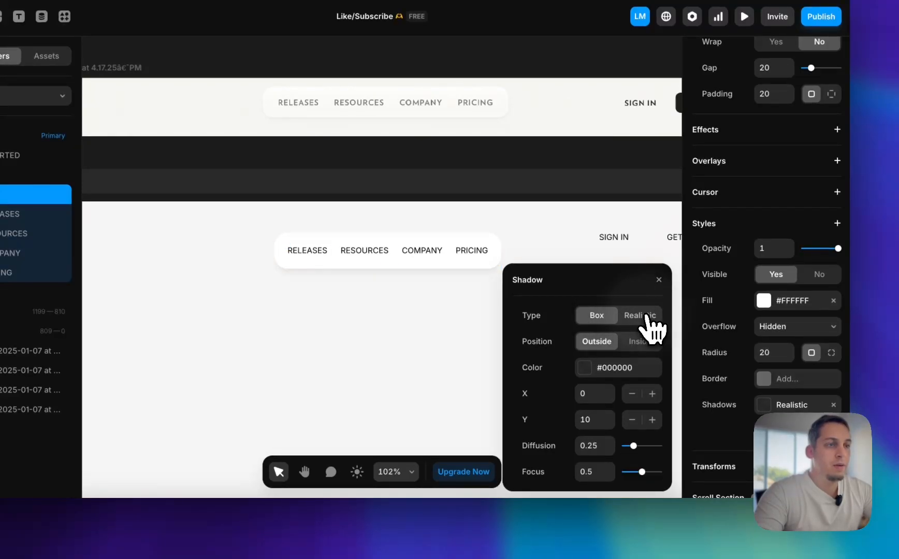
Set the navigation stack shadow's Y offset to 5 and its #000000 color's opacity to 22%
left_click(589, 420)
key("Down")
key("Down")
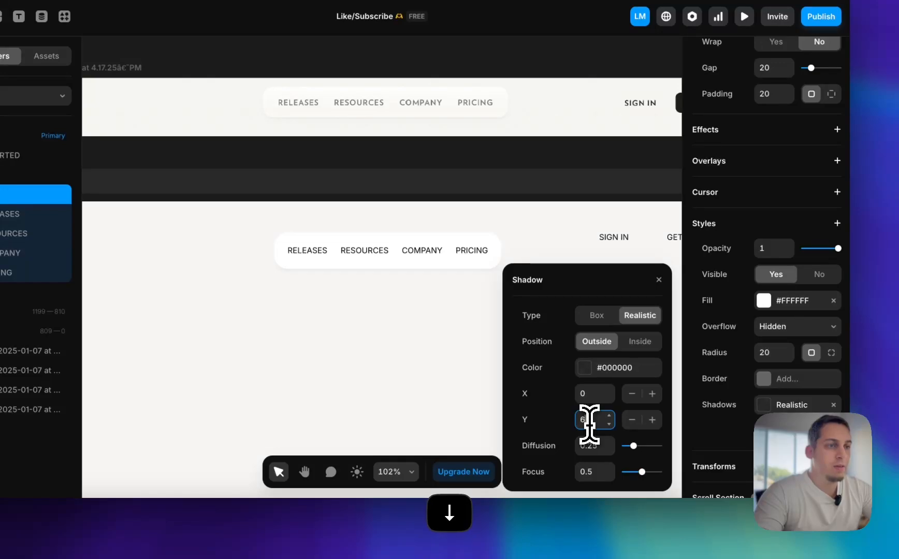
left_click(603, 367)
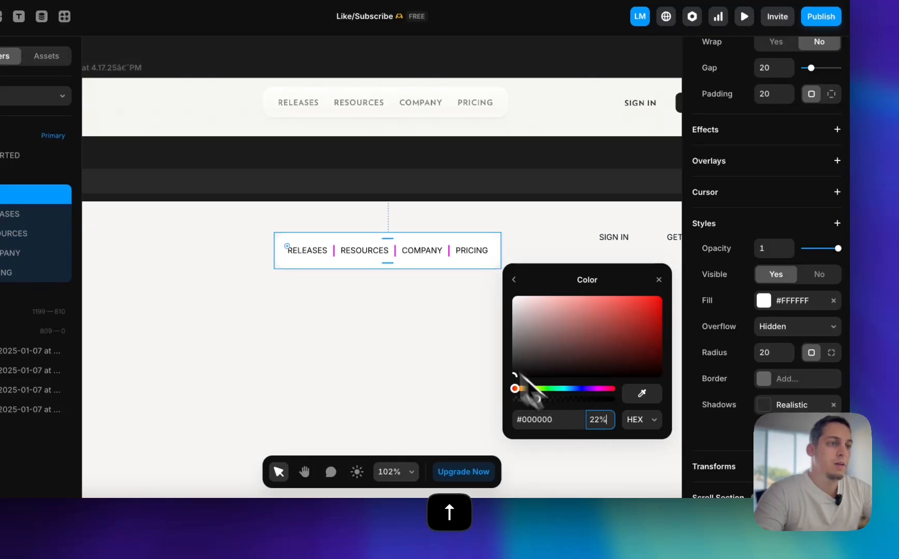
left_click(462, 332)
scroll(462, 332, "down", 2)
scroll(470, 319, "up", 1)
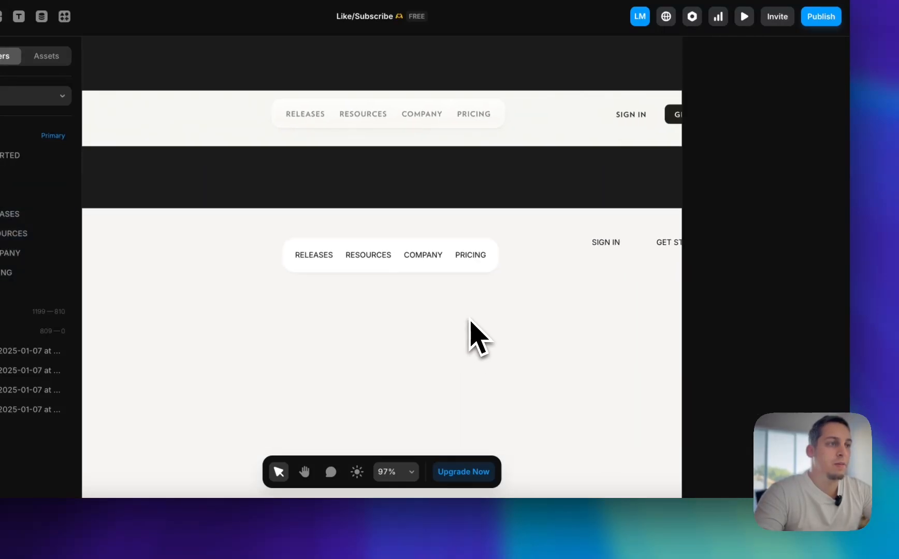
scroll(470, 321, "up", 4)
scroll(470, 321, "down", 5)
scroll(446, 329, "up", 1)
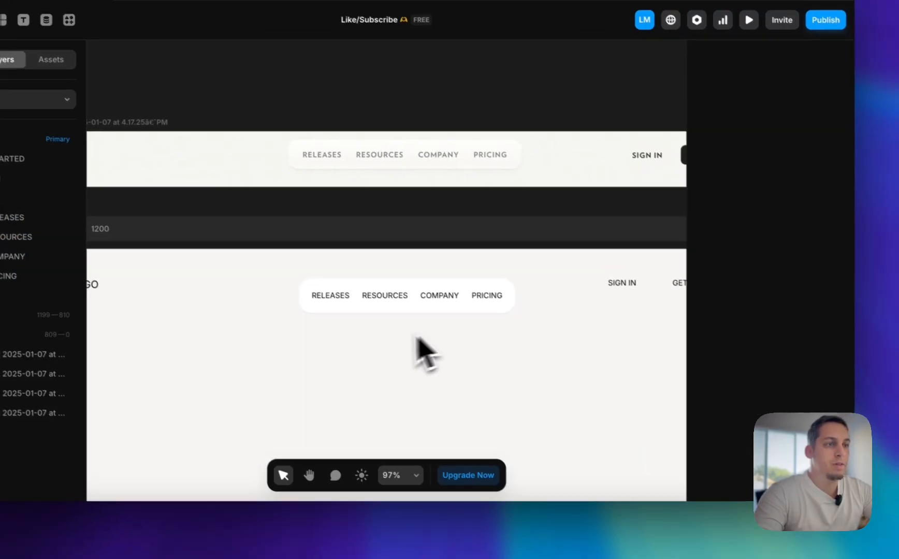
Change the text color of RELEASES, RESOURCES, COMPANY and PRICING to #454545 and compare the header with the reference screenshot
left_click(330, 296)
left_click(383, 297, "shift")
left_click(428, 301, "shift")
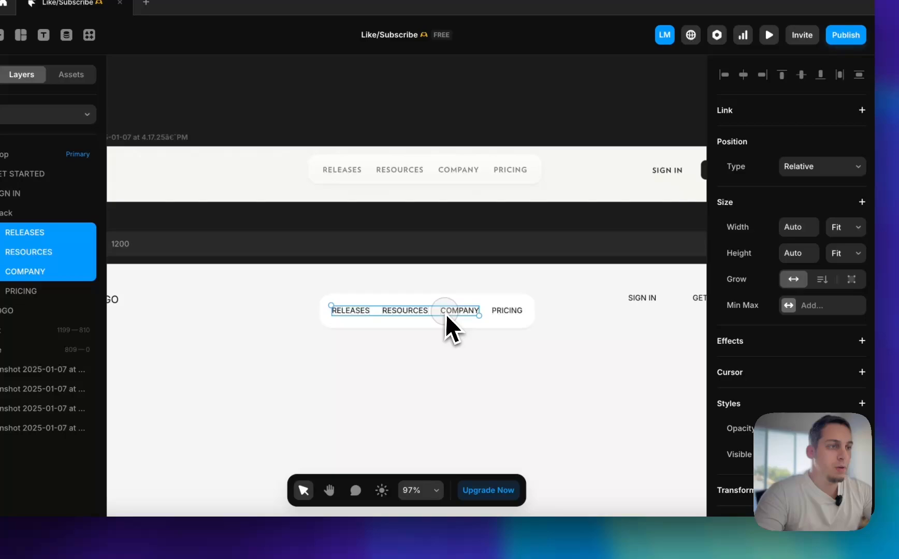
left_click(520, 313, "shift")
left_click(791, 191)
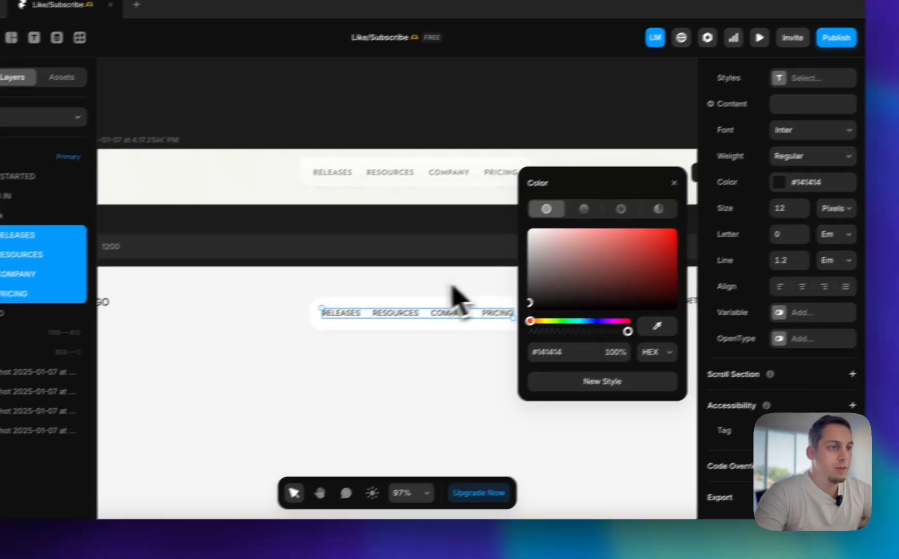
left_click_drag(505, 312, 489, 304)
left_click_drag(560, 277, 557, 272)
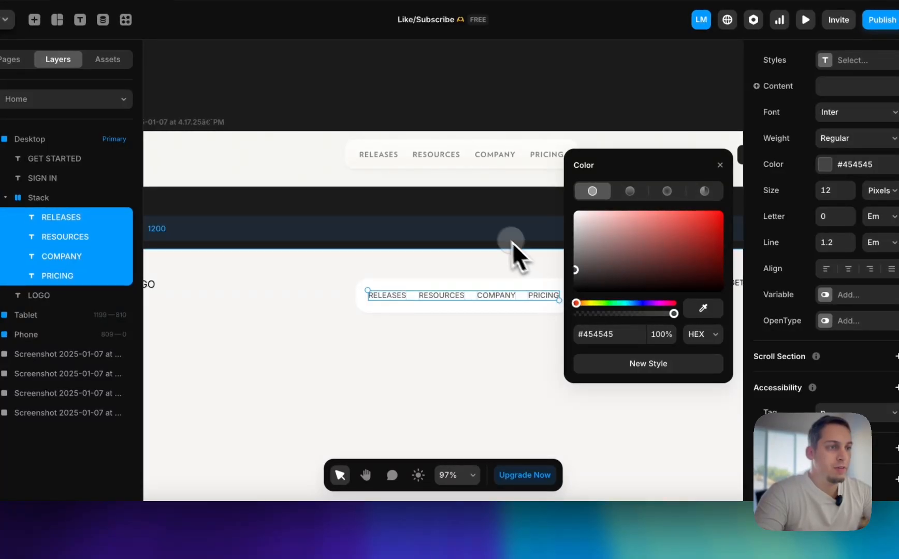
left_click(522, 259)
scroll(528, 260, "right", 2)
scroll(528, 274, "down", 1)
scroll(528, 274, "down", 5)
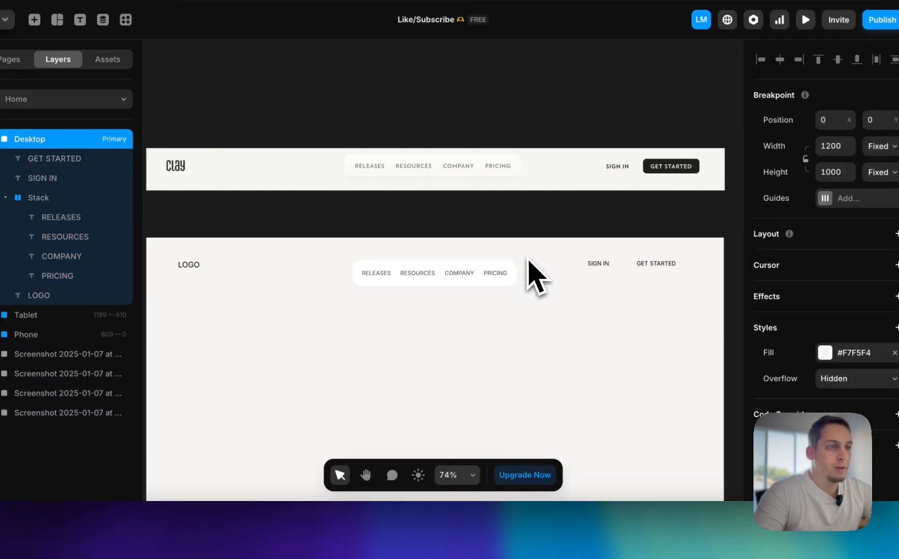
Select the navigation link stack and compare its size and styling with the Clay header in the reference screenshot
left_click(427, 275)
left_click(406, 273)
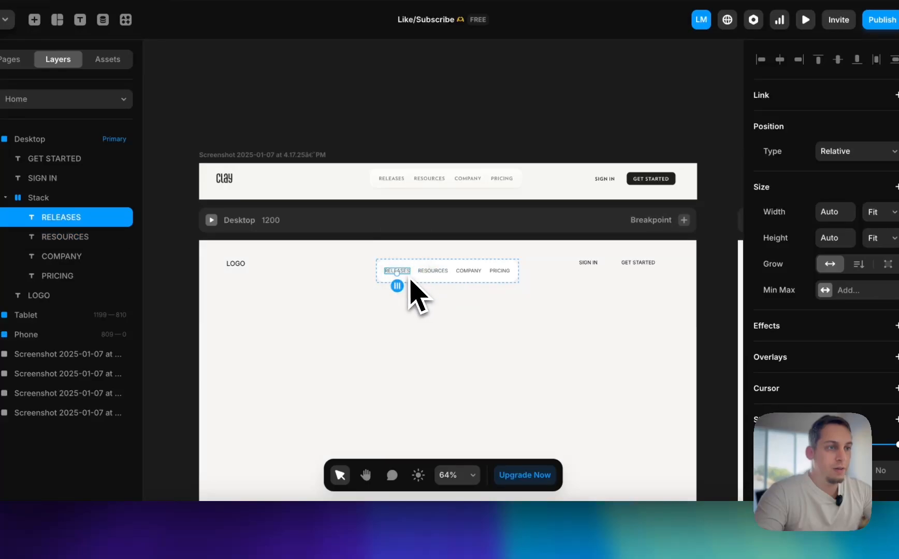
left_click(421, 283)
scroll(425, 296, "up", 3)
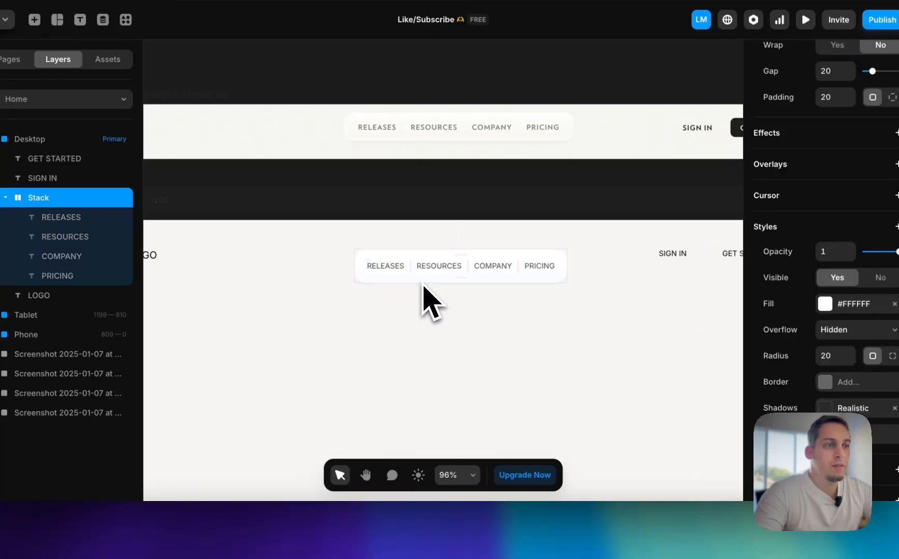
scroll(435, 308, "down", 2)
scroll(435, 308, "left", 2)
scroll(441, 316, "down", 3)
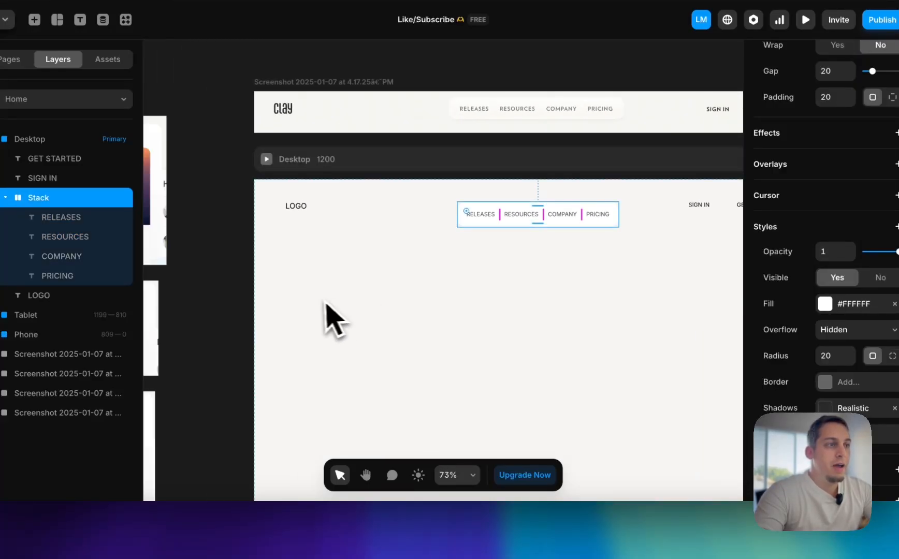
scroll(317, 317, "down", 2)
scroll(362, 284, "right", 3)
Move SIGN IN and GET STARTED in the Desktop header down into vertical alignment with the navigation stack
left_click_drag(500, 242, 498, 243)
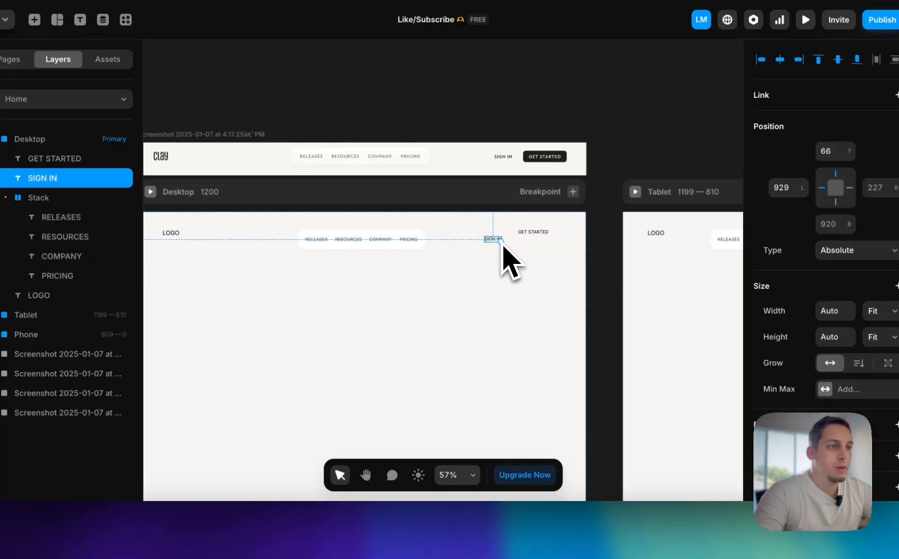
scroll(499, 243, "up", 5)
left_click(551, 234)
mouse_move(550, 233)
left_mouse_down()
mouse_move(551, 251)
mouse_move(550, 243)
left_mouse_up()
Switch to the Clay website in the browser, close the developer tools, examine the live header, and return to Framer
left_click(261, 537)
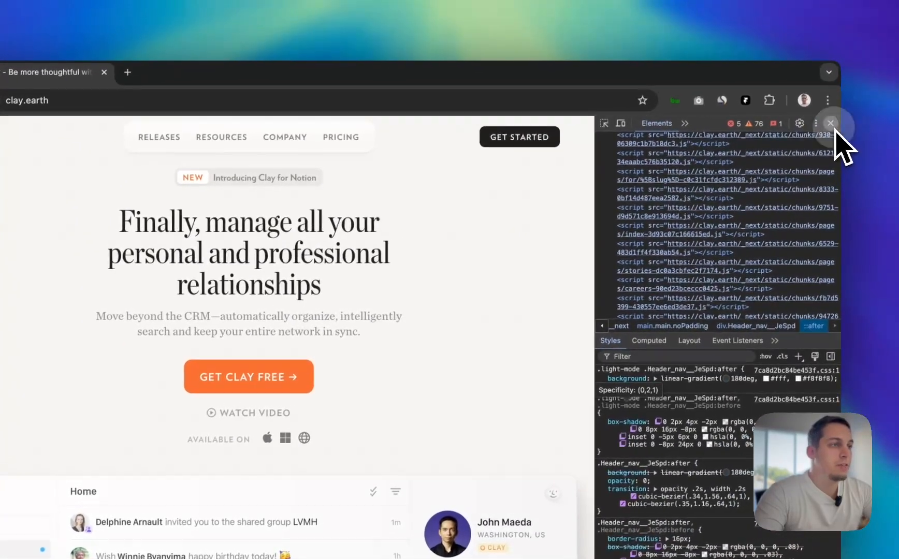
left_click(894, 90)
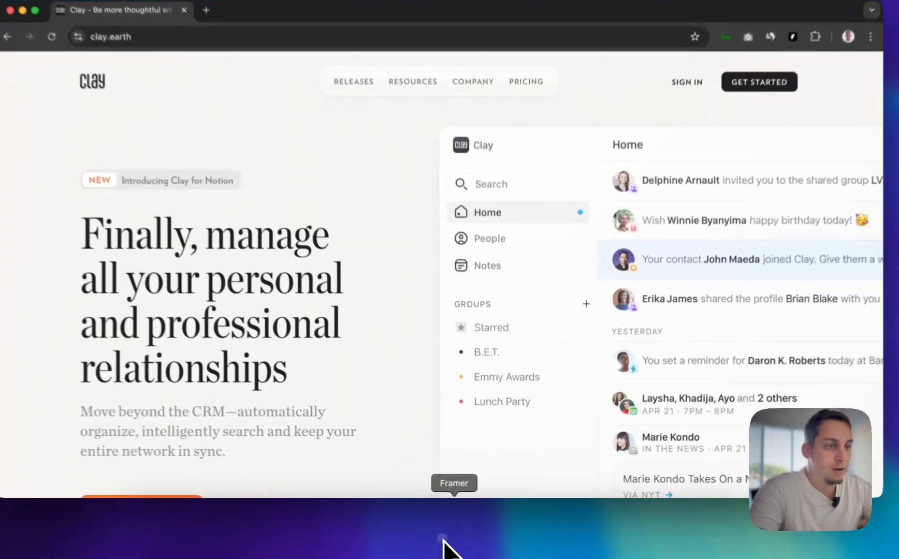
left_click(455, 541)
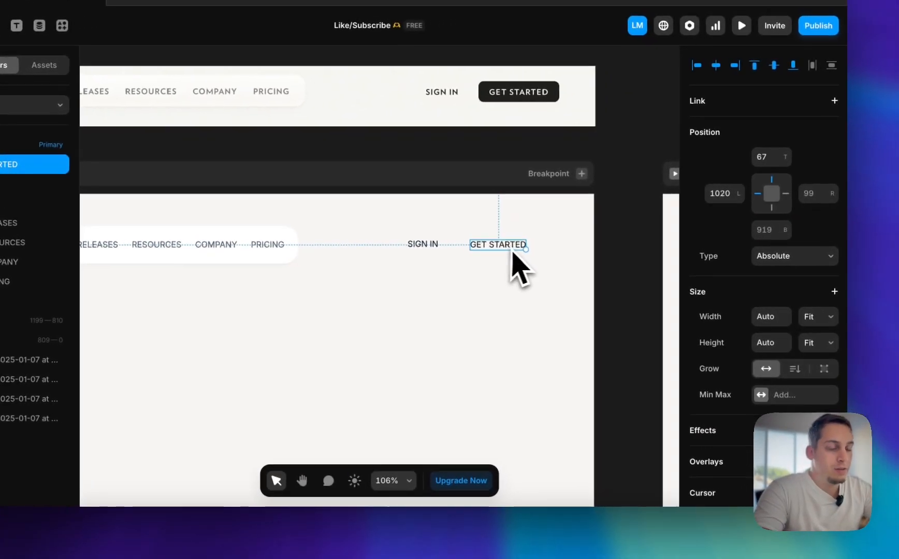
Wrap the GET STARTED text in a stack and set the stack's width to Fit
right_click(495, 248)
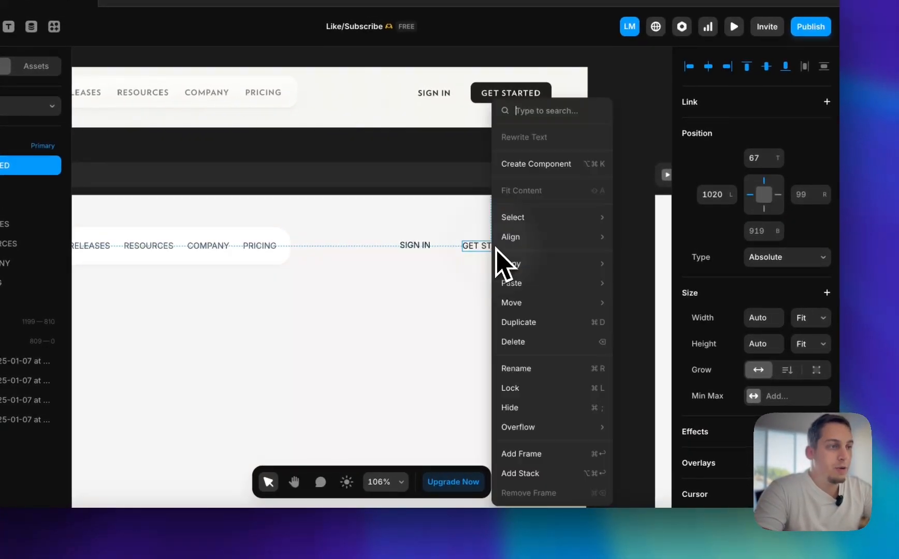
left_click(523, 473)
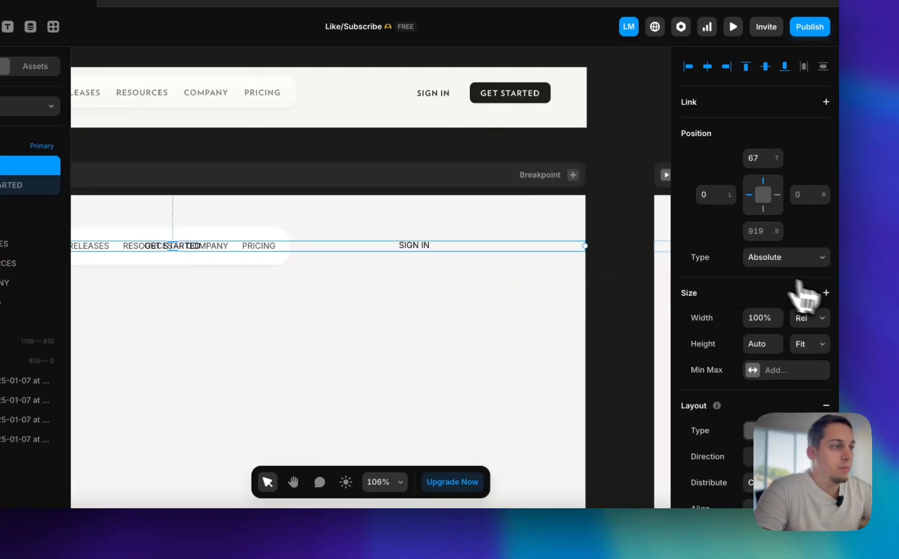
left_click(798, 347)
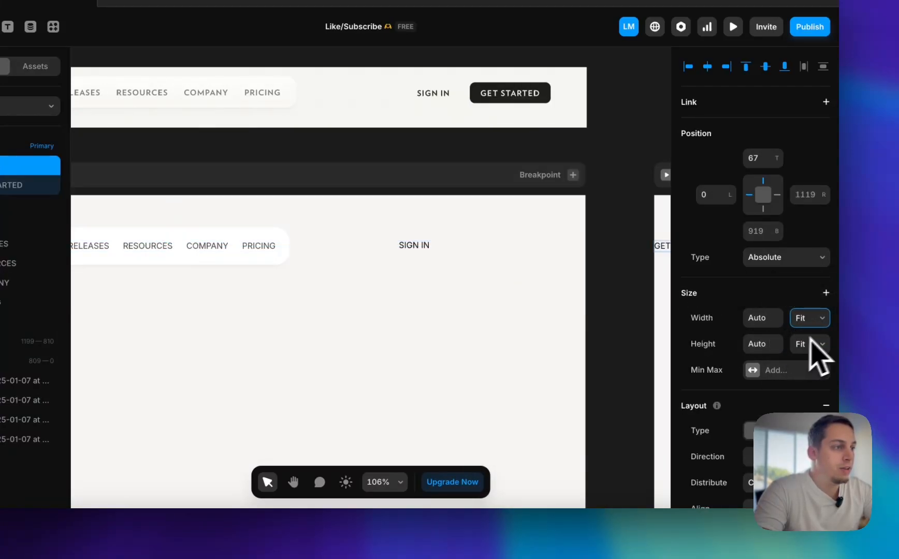
Move the GET STARTED stack beside SIGN IN in the Desktop header, at left 1009 and top 66
scroll(456, 271, "down", 5)
scroll(441, 266, "left", 5)
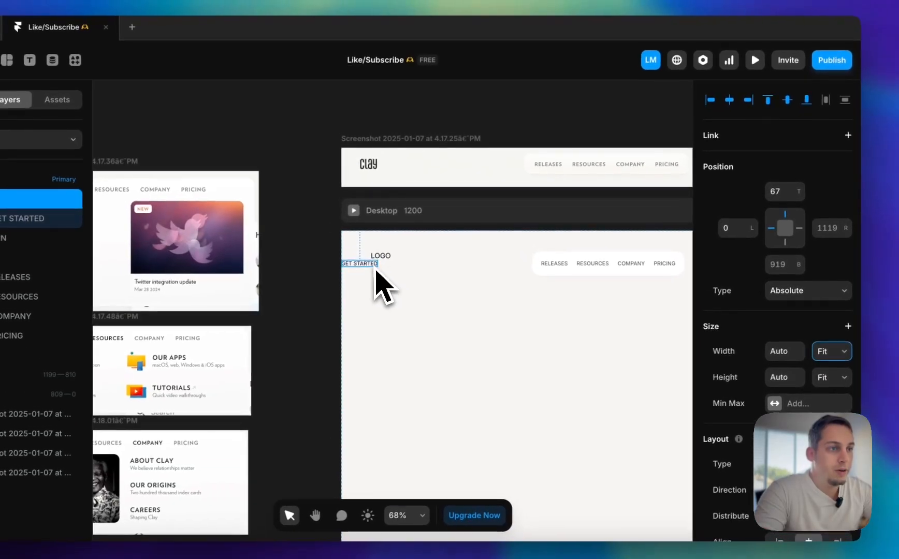
left_click_drag(374, 267, 591, 286)
key("super+shift+z")
scroll(562, 290, "left", 2)
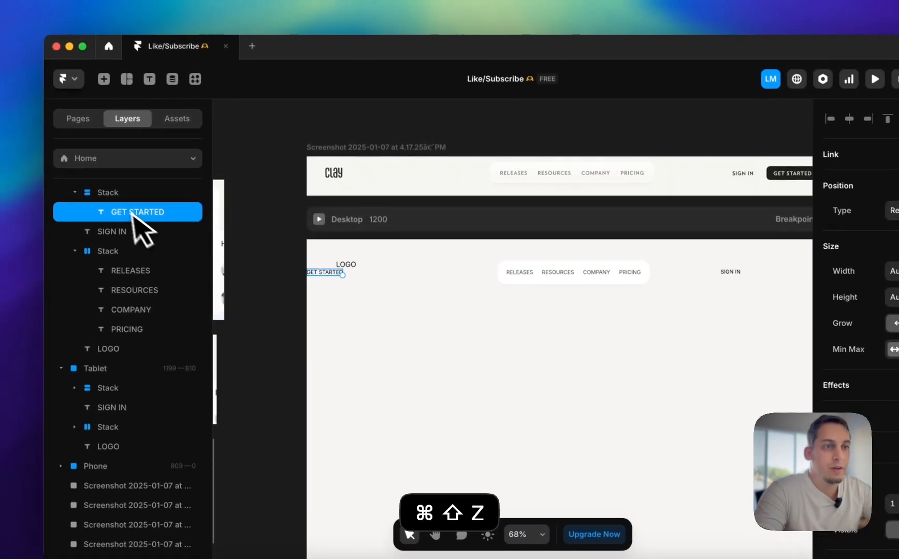
left_click(129, 194)
left_click_drag(324, 279, 655, 267)
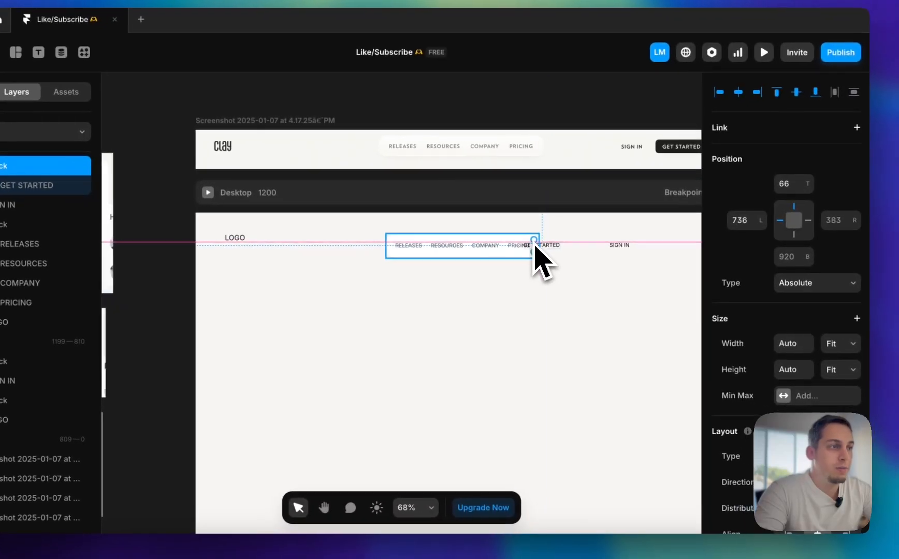
scroll(649, 251, "up", 5)
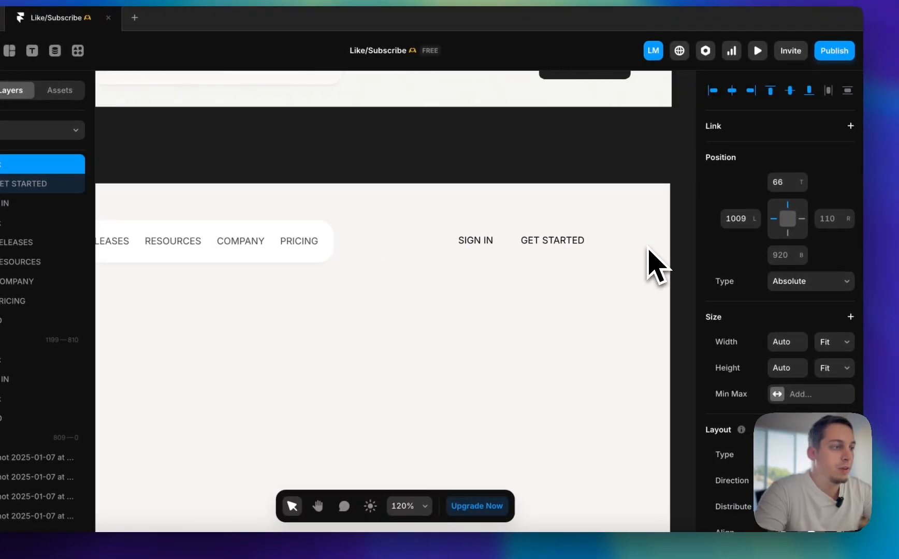
Set the GET STARTED stack's padding to 10
scroll(745, 373, "down", 6)
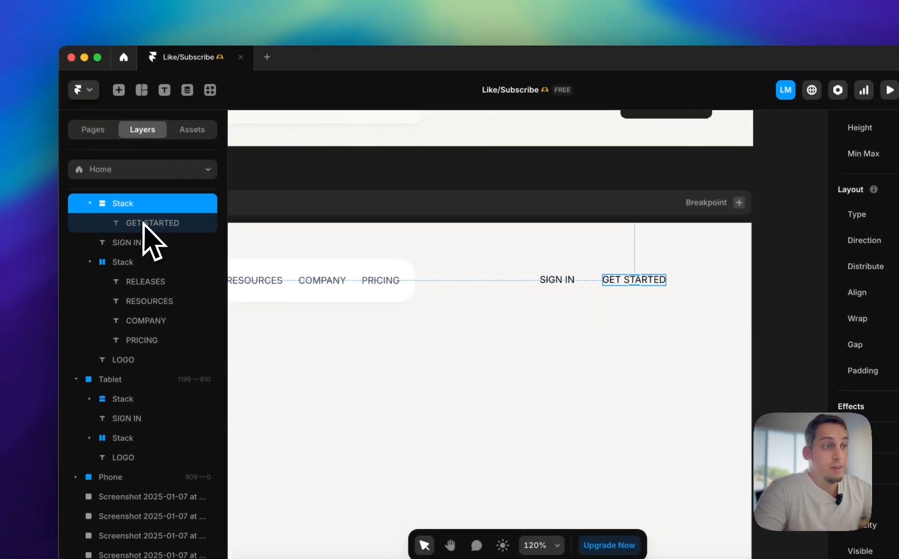
left_click(11, 184)
left_click(4, 164)
scroll(883, 393, "down", 4)
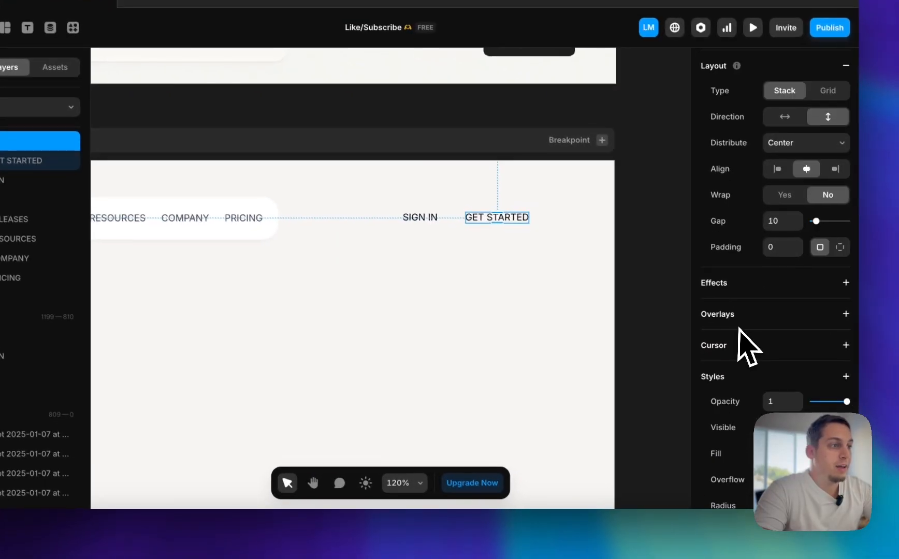
key("shift+Up")
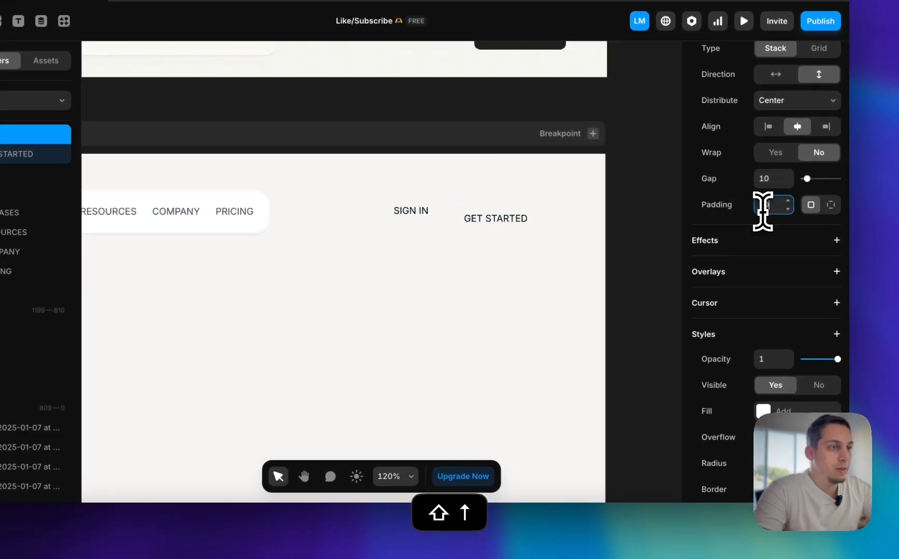
Change the GET STARTED text color to white
left_click(507, 224)
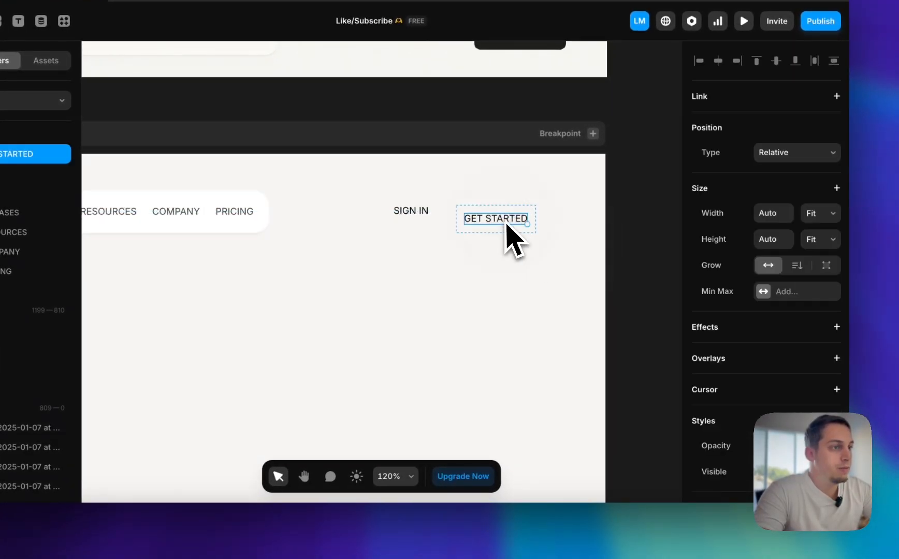
scroll(720, 334, "down", 5)
left_click(766, 448)
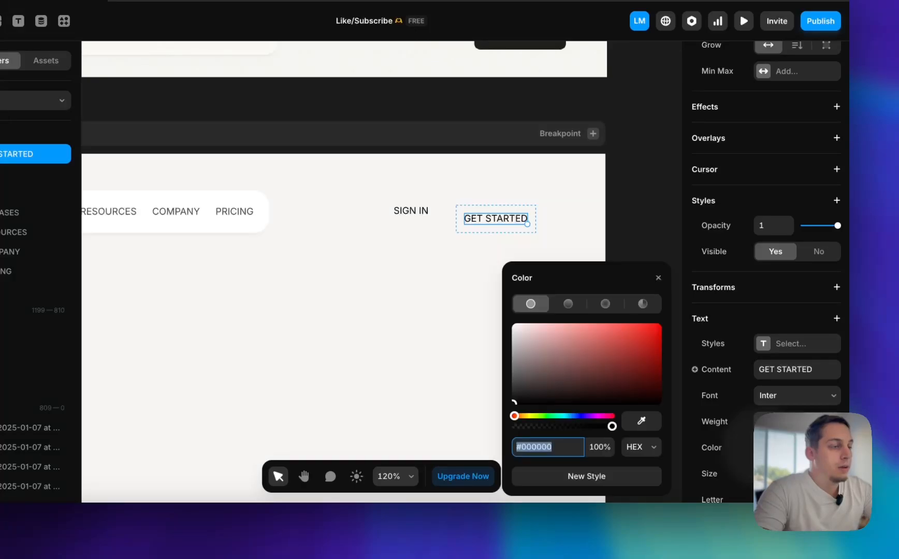
scroll(468, 339, "up", 3)
scroll(450, 329, "down", 2)
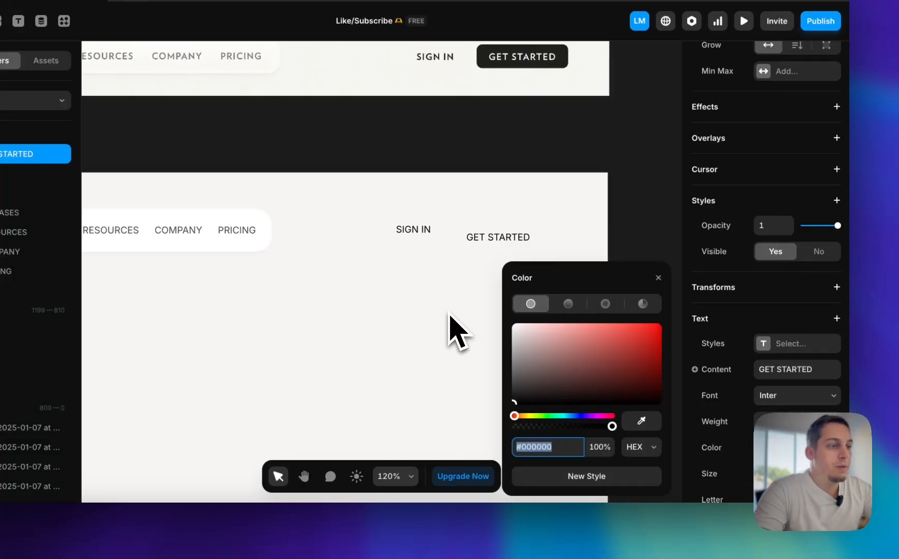
Give the GET STARTED stack a #000000 fill
left_click(461, 248)
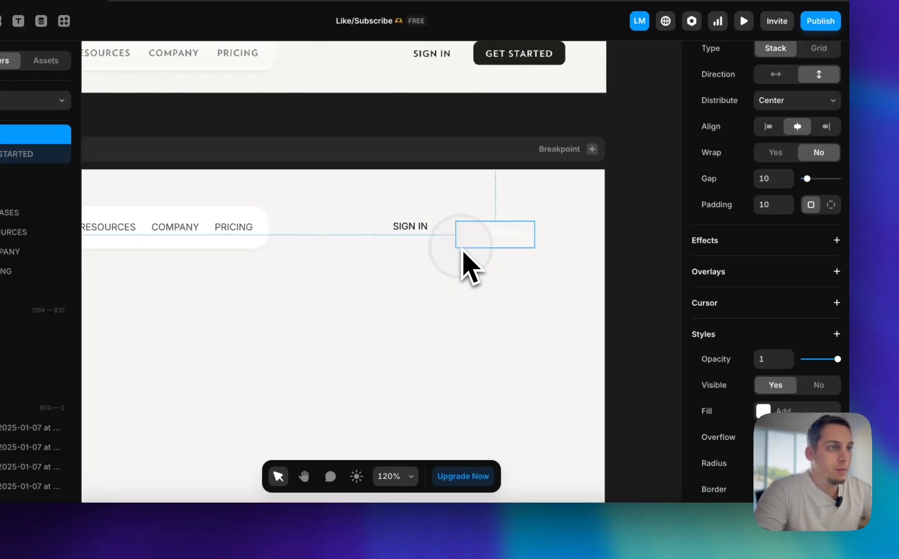
scroll(756, 399, "down", 3)
left_click(772, 280)
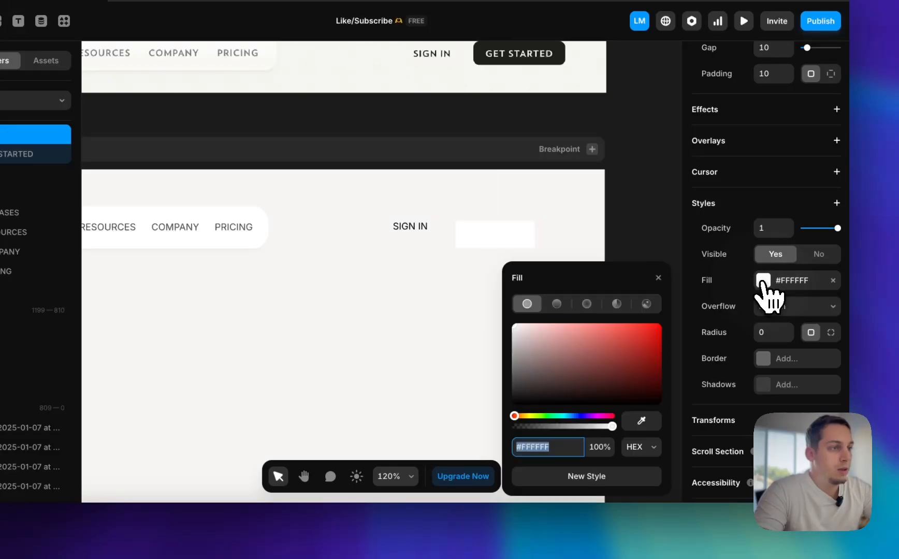
left_click(576, 353)
left_click_drag(575, 353, 513, 401)
left_click(380, 375)
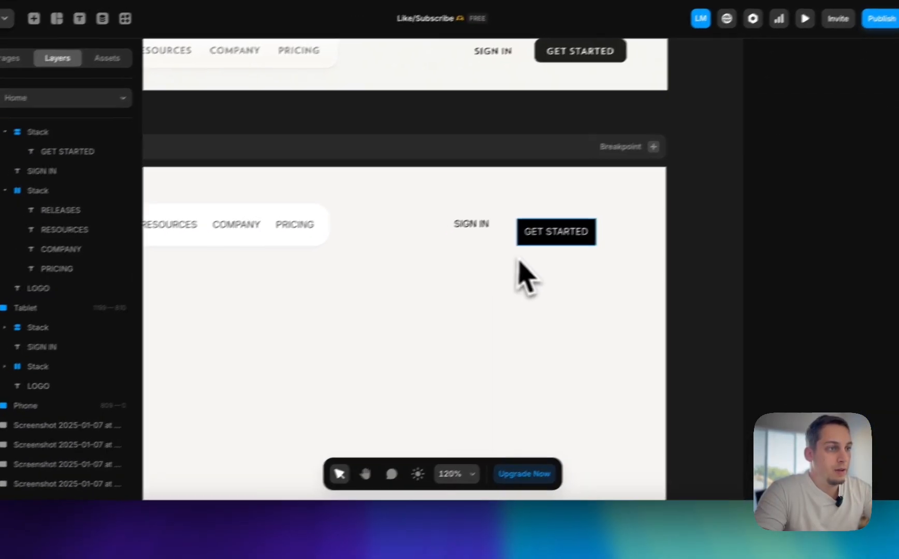
Set the GET STARTED stack's corner radius to 8 and compare it with the reference button
left_click(527, 225)
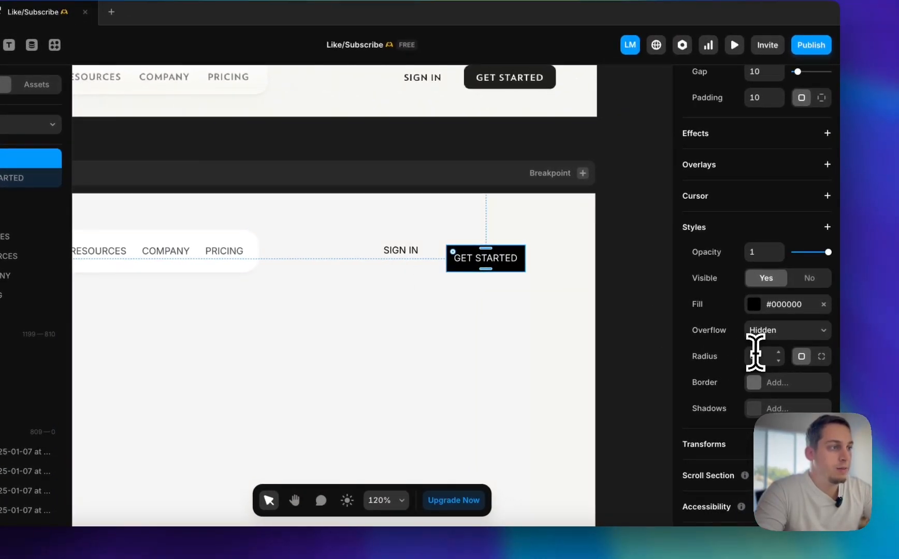
left_click(755, 353)
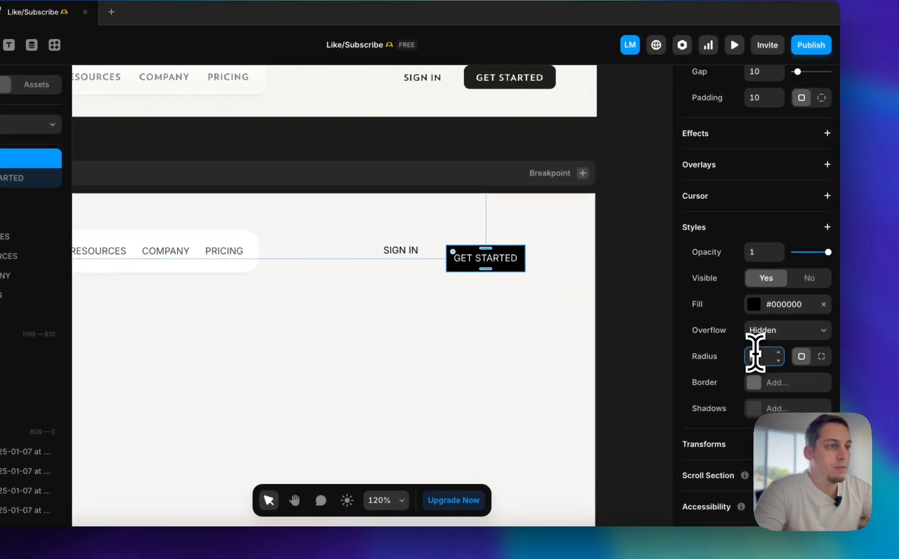
key("shift+Up")
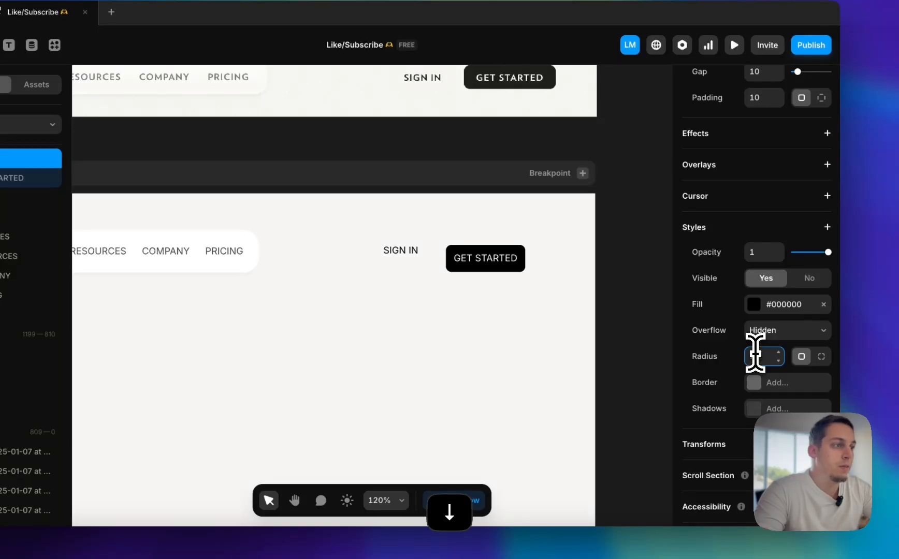
left_click(659, 294)
scroll(657, 294, "down", 4)
scroll(656, 293, "up", 2)
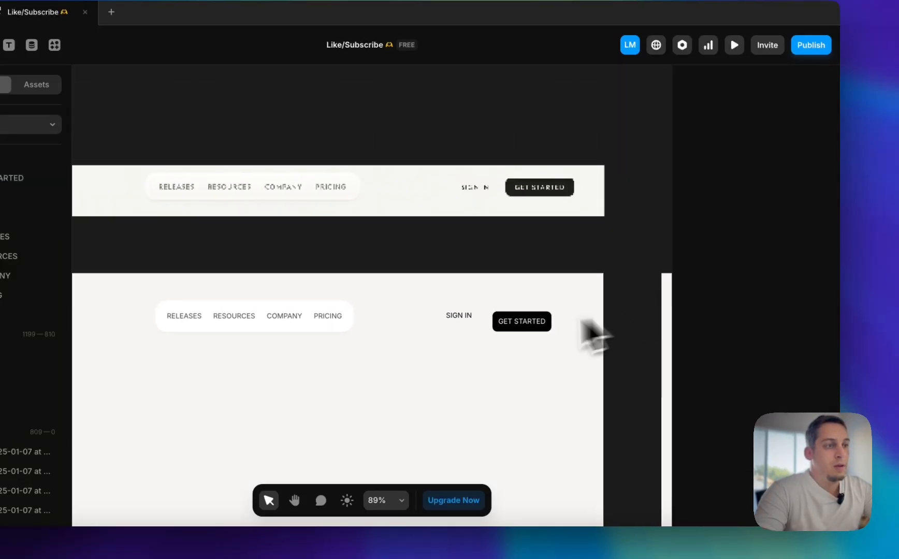
Turn the GET STARTED stack into a component named Button
scroll(491, 334, "up", 5)
left_click(499, 327)
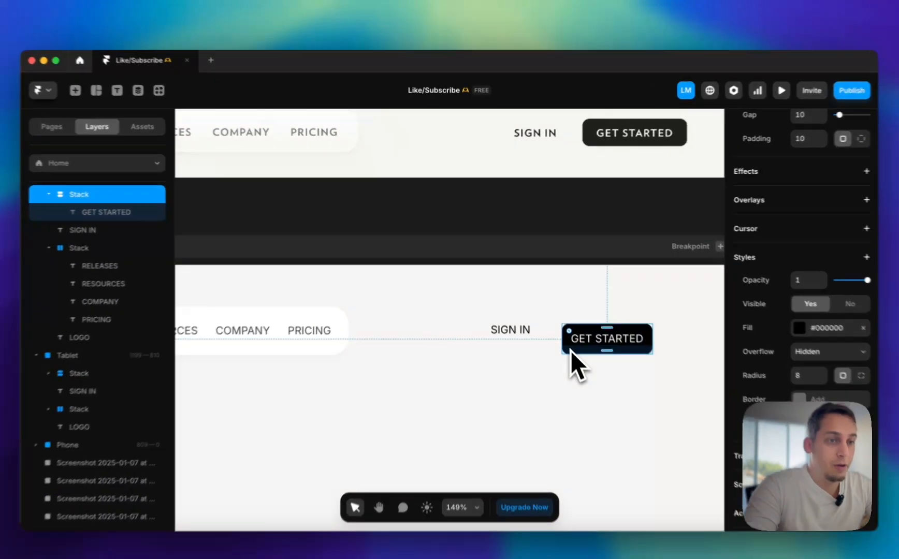
right_click(561, 337)
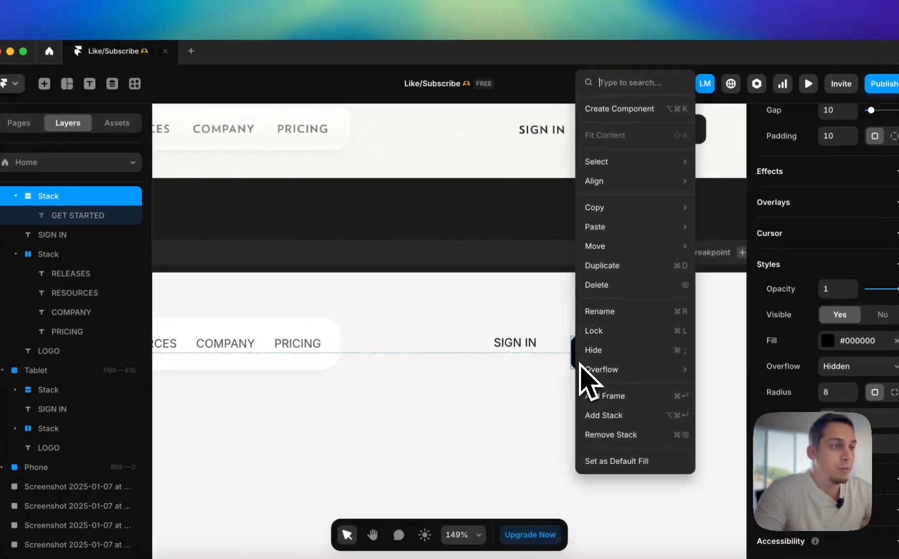
left_click(616, 110)
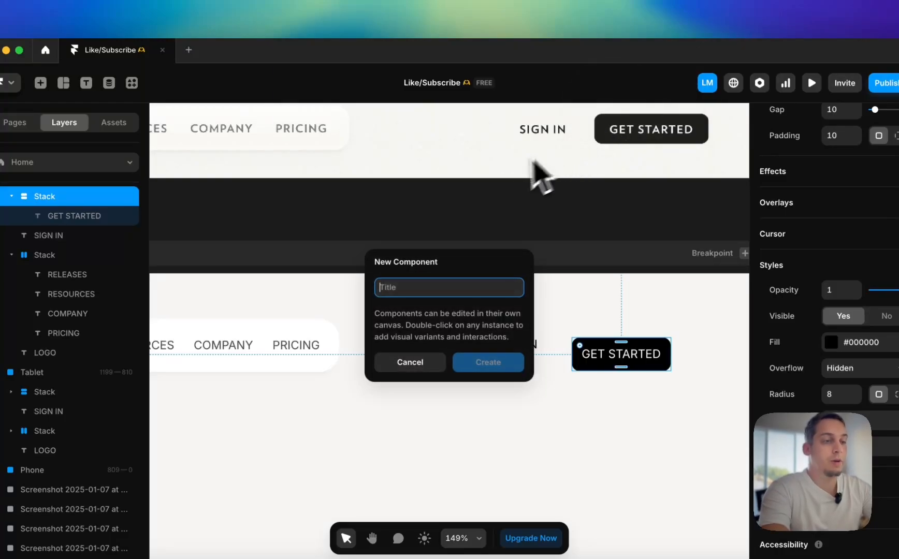
key("Return")
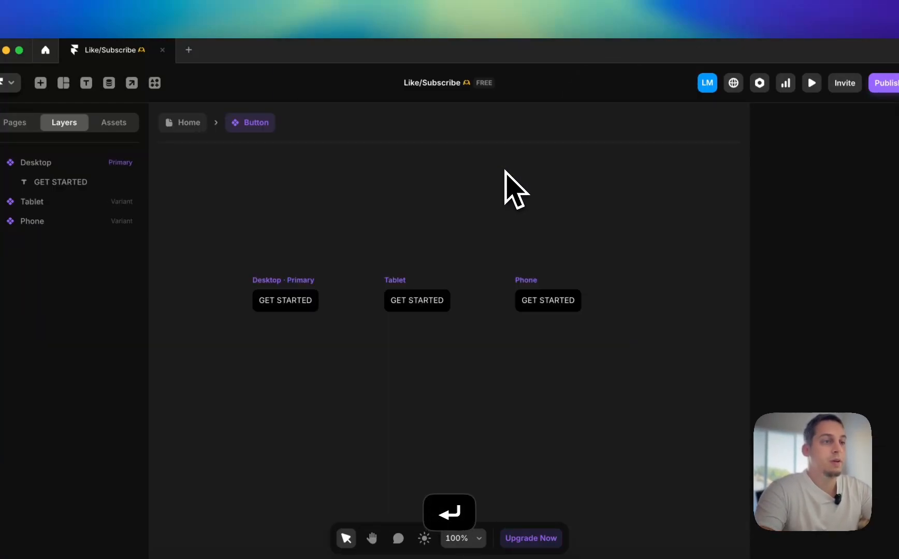
Inspect the Button component's Tablet and Phone variants, then return to the Home page and examine the button across breakpoints
left_click(394, 283)
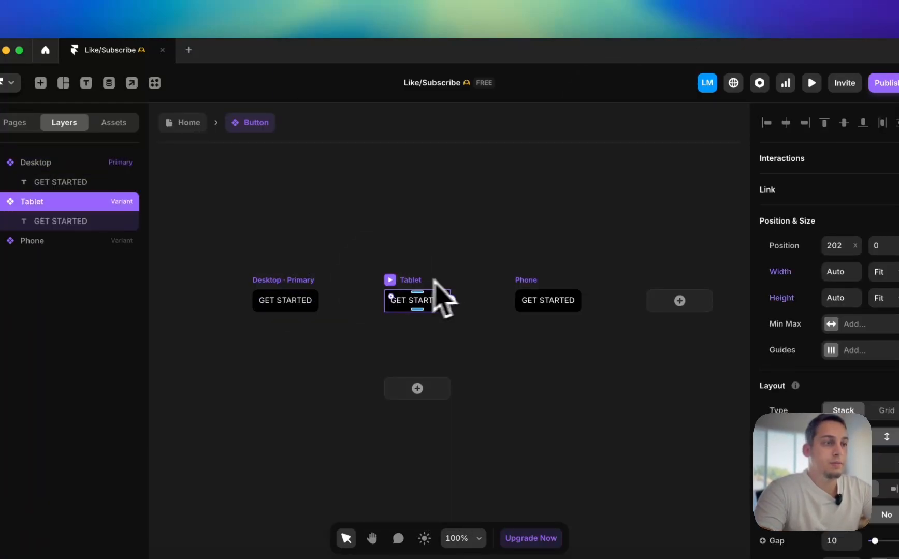
left_click(530, 278)
left_click(187, 123)
scroll(320, 211, "down", 5)
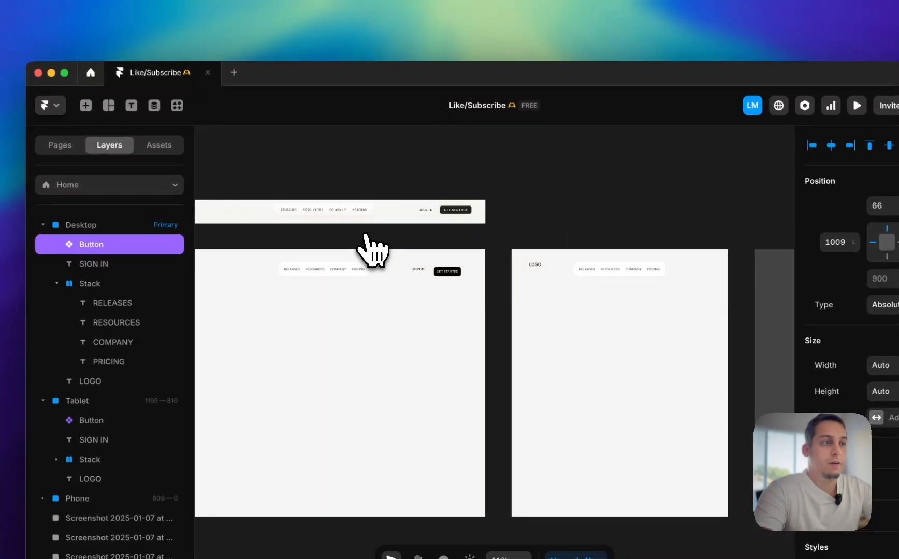
scroll(366, 236, "left", 4)
scroll(366, 236, "right", 3)
scroll(501, 252, "right", 4)
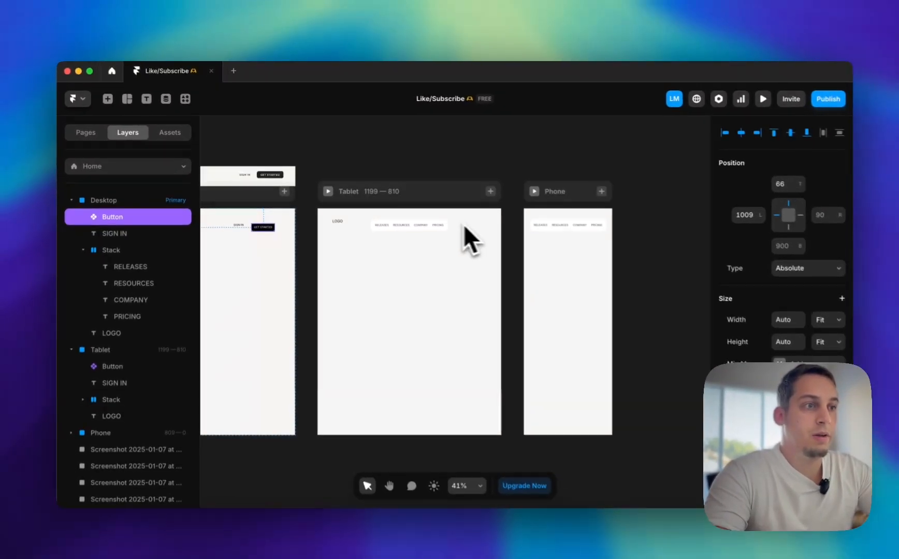
In the Button component, delete the Tablet and Phone variants and add a Hover variant to the Desktop primary
scroll(464, 225, "up", 10)
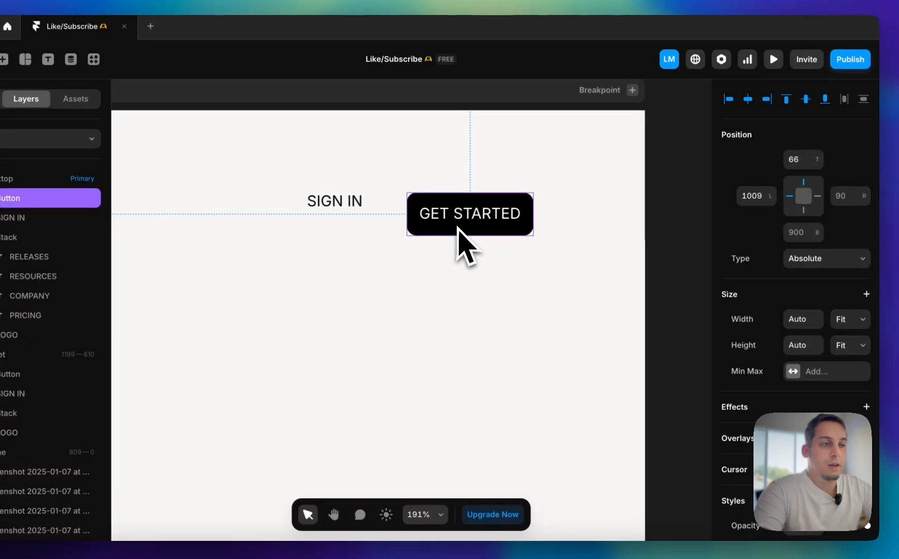
double_click(486, 238)
left_click_drag(474, 305, 678, 354)
key("BackSpace")
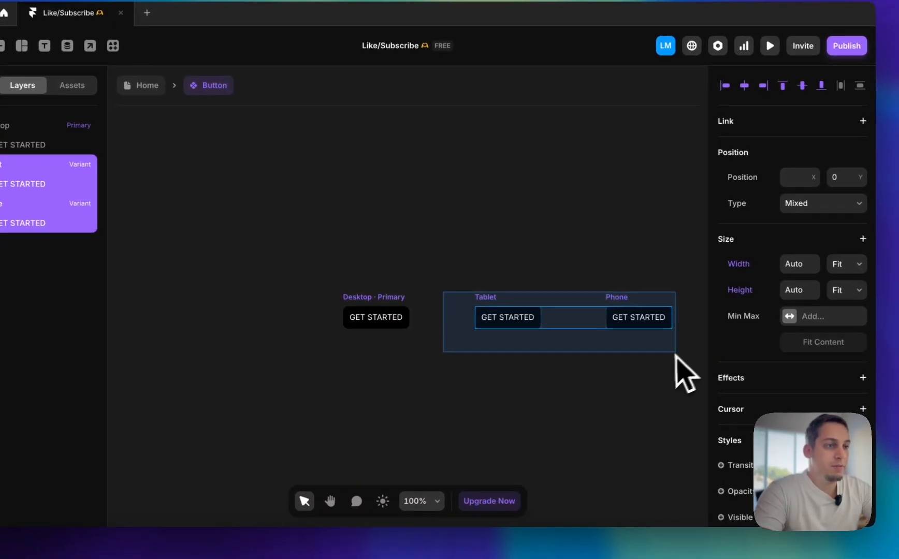
left_click(382, 301)
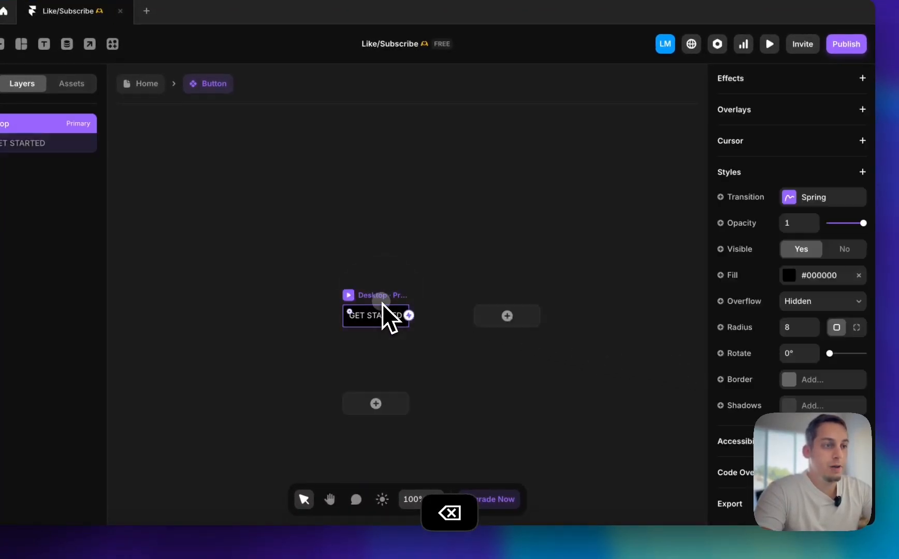
left_click(394, 428)
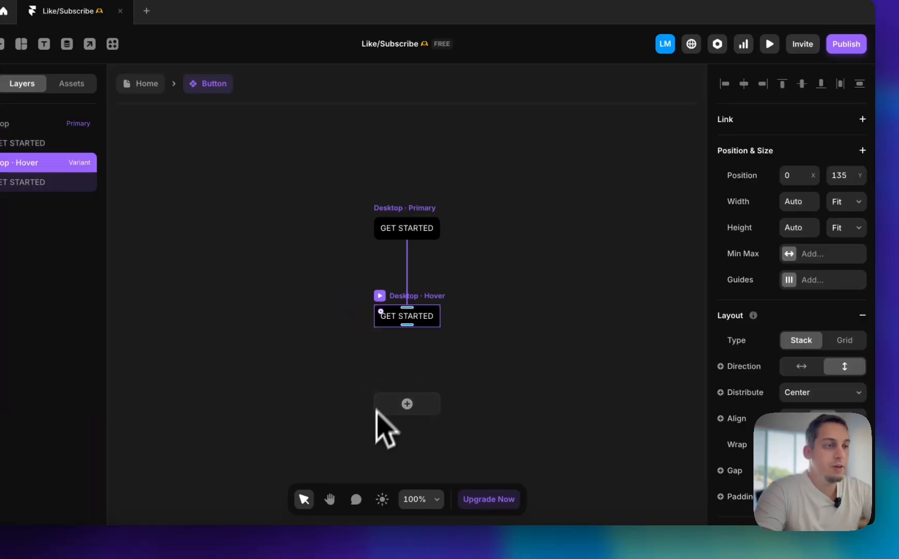
Rename the Button component's Desktop variant as Primary
left_click(399, 232)
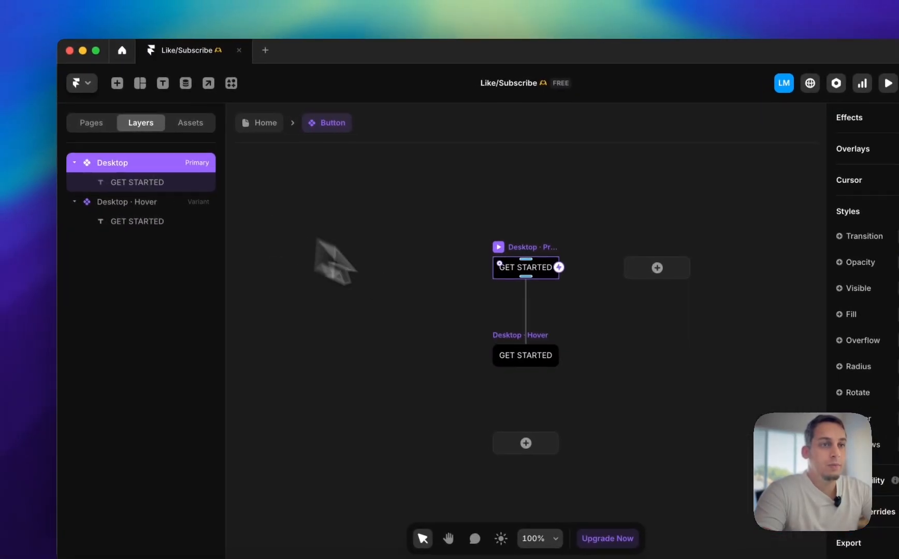
double_click(2, 131)
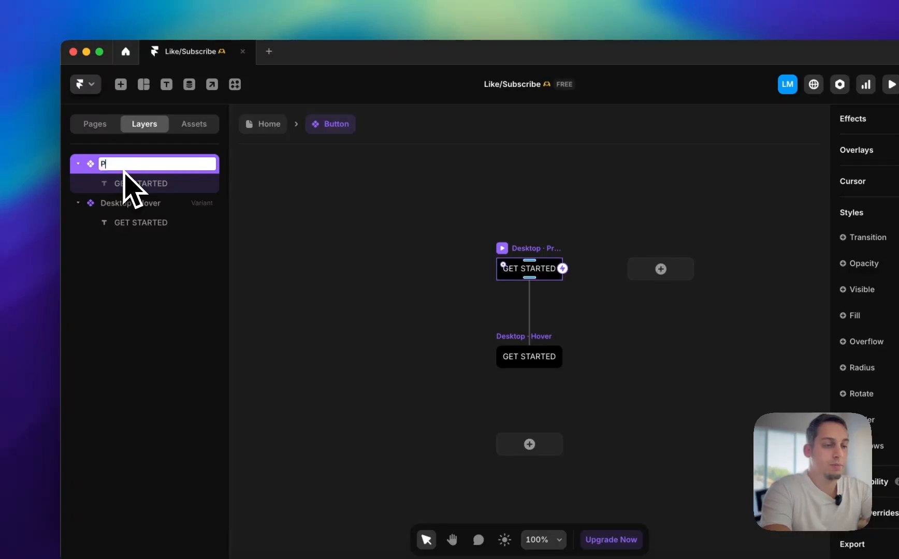
type("Proimar")
key("BackSpace")
key("BackSpace")
key("BackSpace")
key("BackSpace")
key("BackSpace")
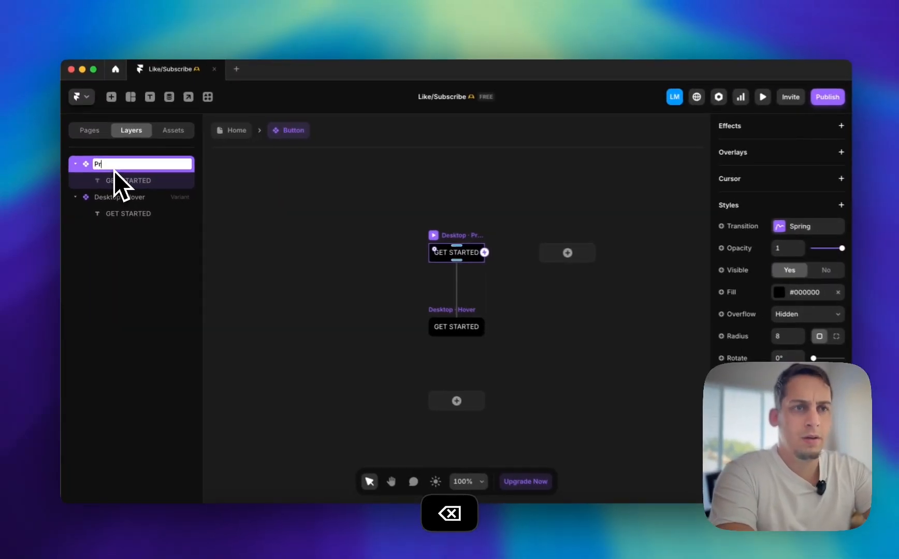
type("imary")
key("Return")
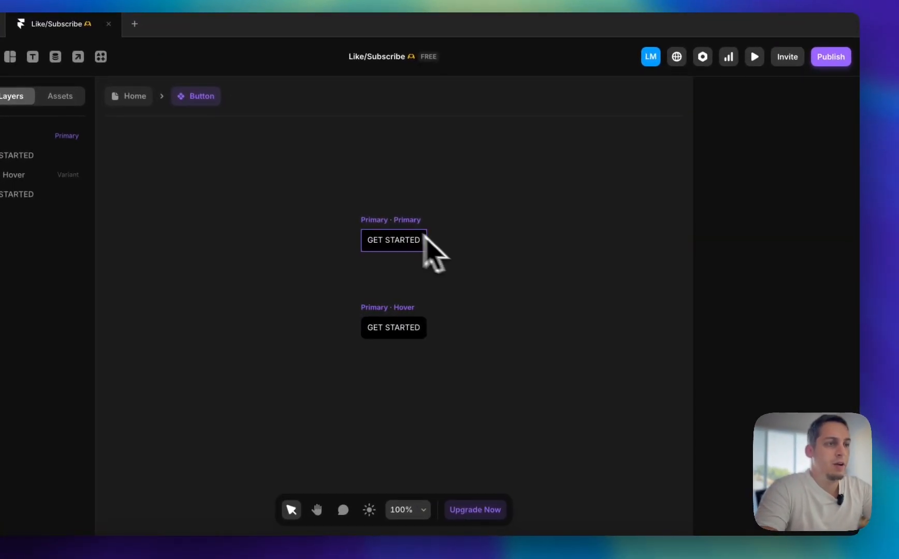
Add a new variant beside Primary and set its GET STARTED text colour to #000000
left_click(522, 239)
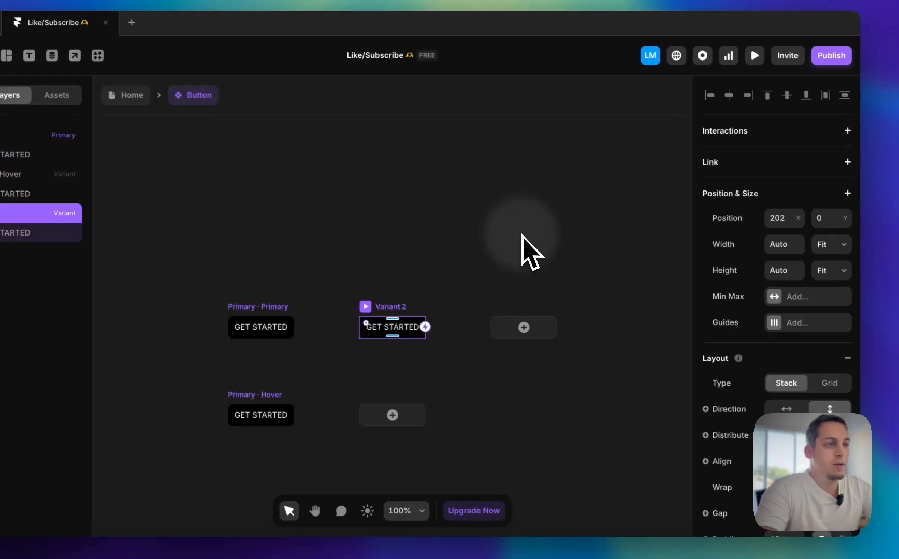
double_click(378, 332)
scroll(798, 404, "down", 5)
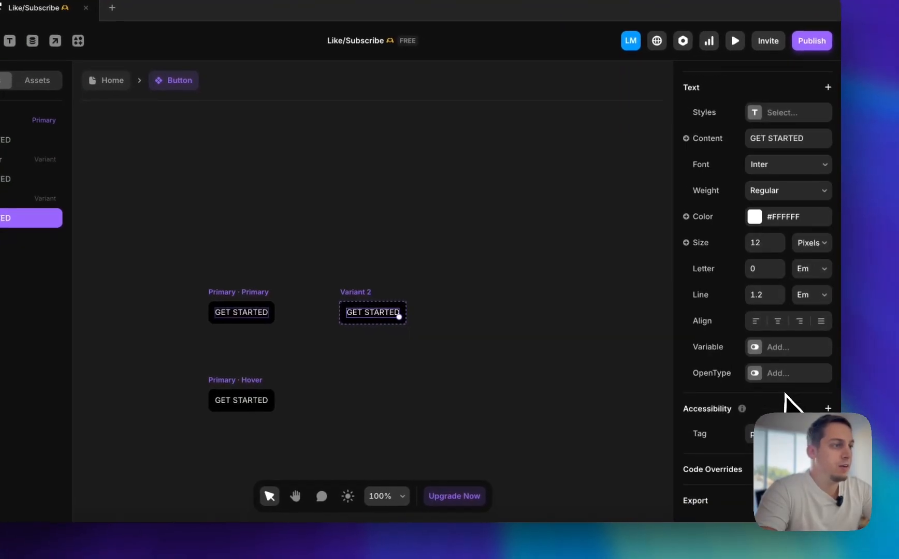
left_click(774, 231)
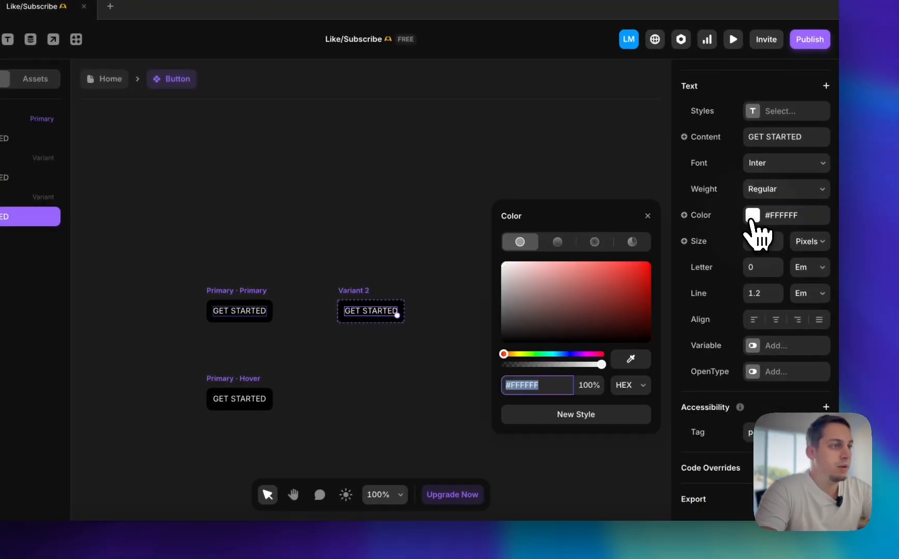
left_click_drag(625, 282, 310, 487)
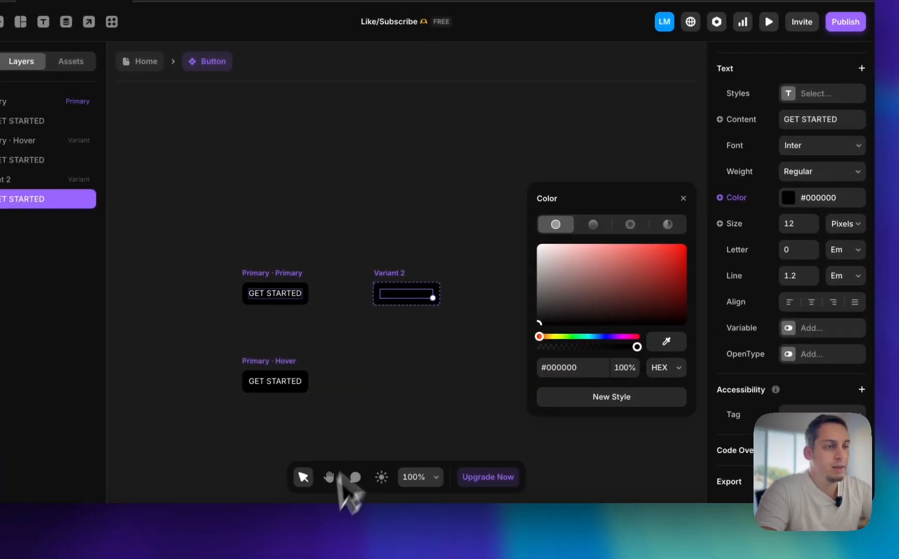
Remove the background fill from Variant 2 of the Button component
left_click(343, 317)
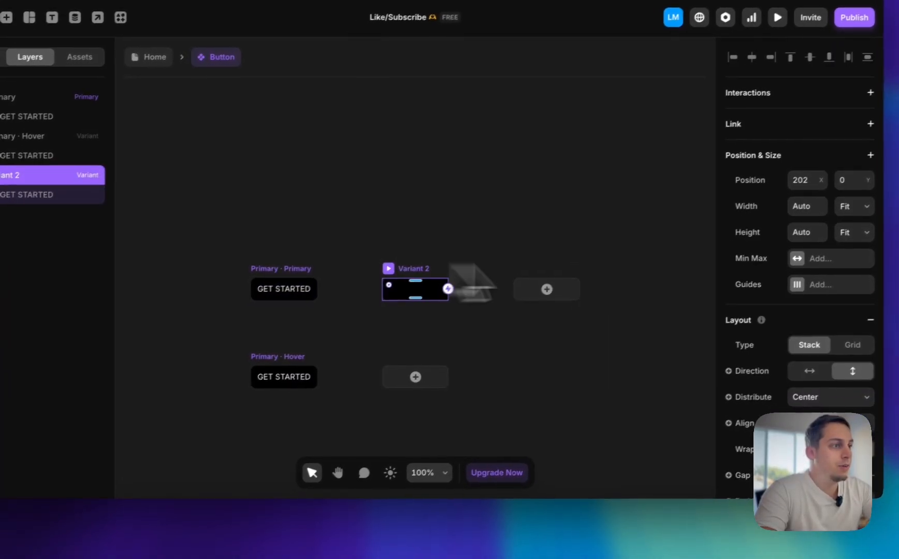
scroll(808, 332, "down", 8)
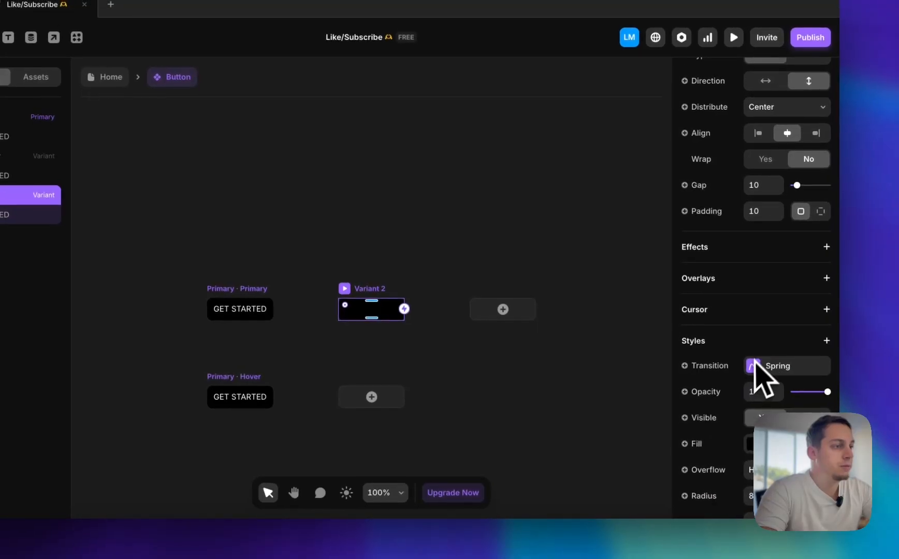
left_click(823, 350)
Add a Hover state to Variant 2 and give it a nearly transparent #000000 fill
left_click(371, 396)
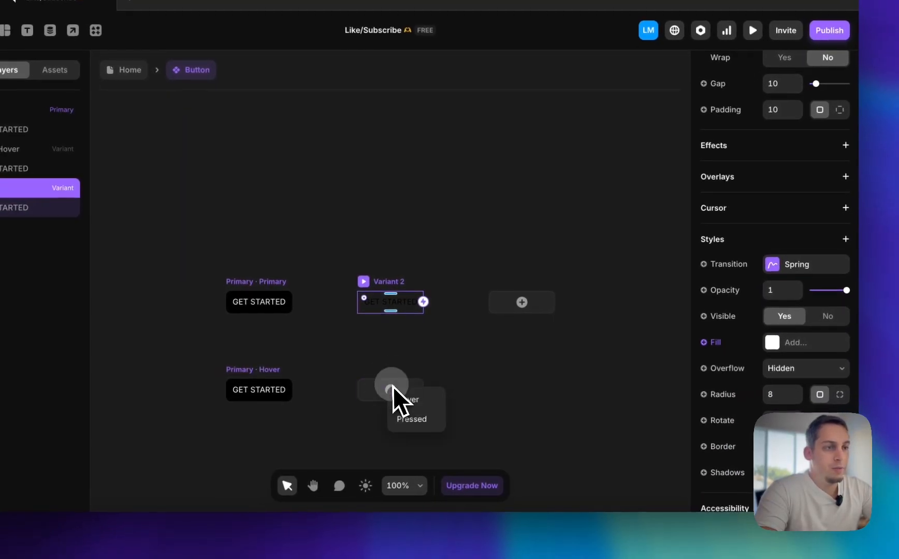
left_click(382, 406)
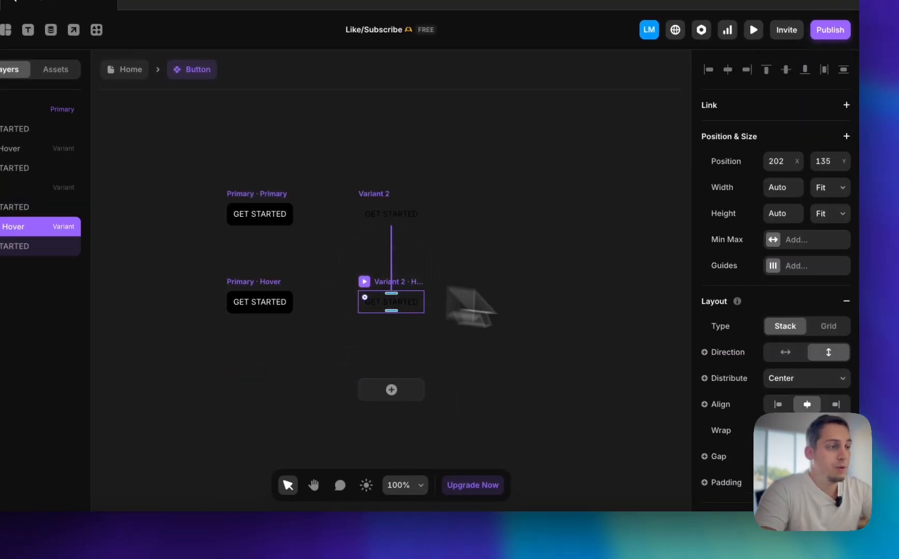
scroll(818, 414, "down", 7)
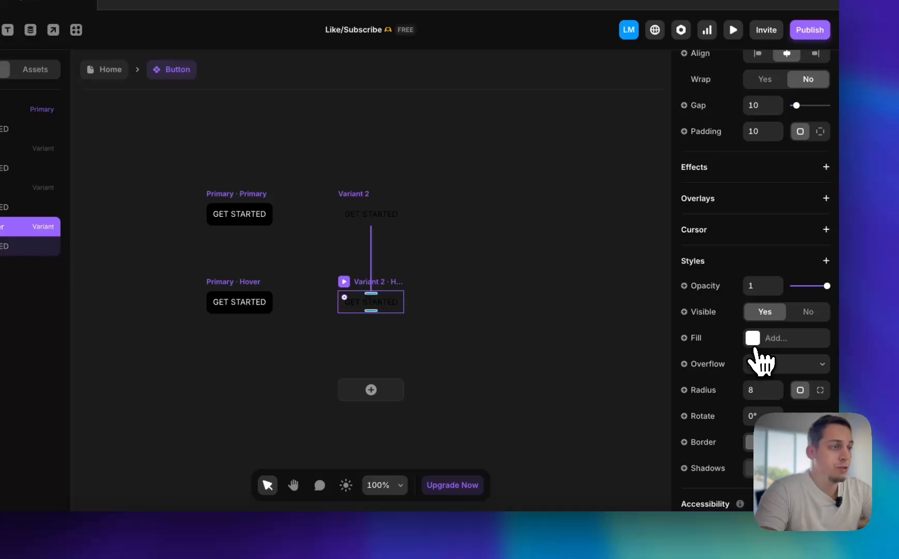
left_click(757, 348)
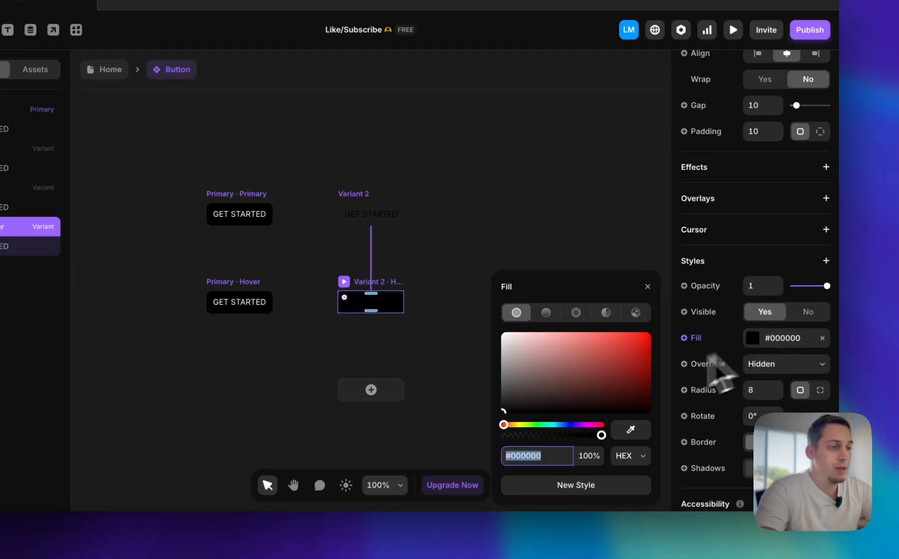
key("shift+Down")
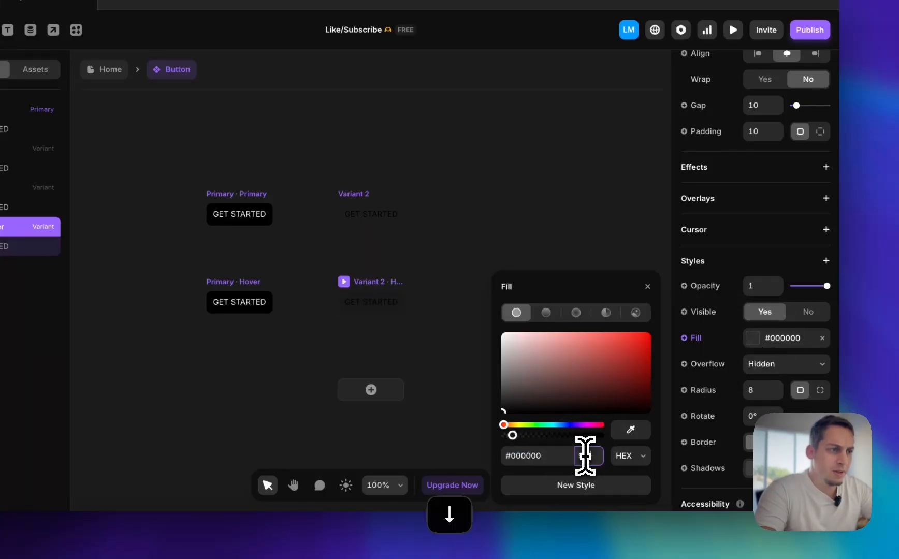
left_click(463, 232)
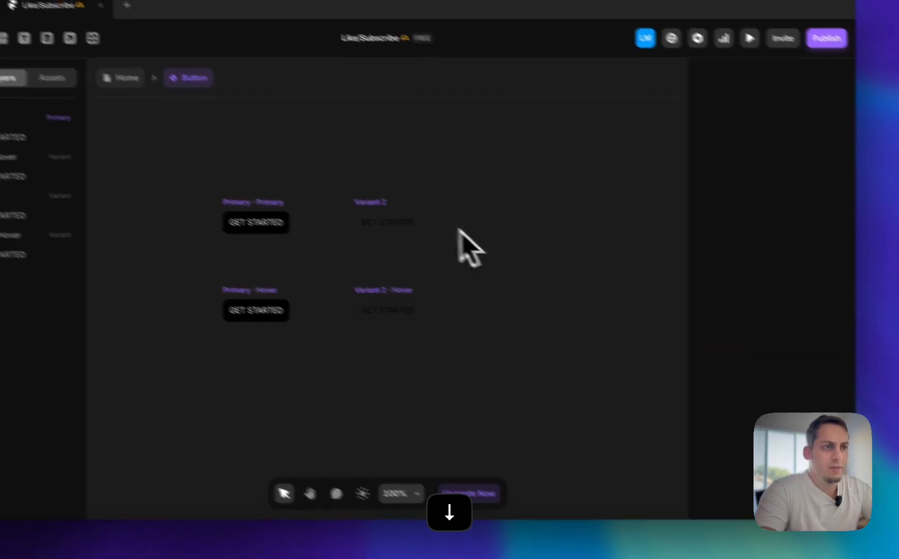
Rename Variant 2 of the Button component as Secondary
left_click(360, 204)
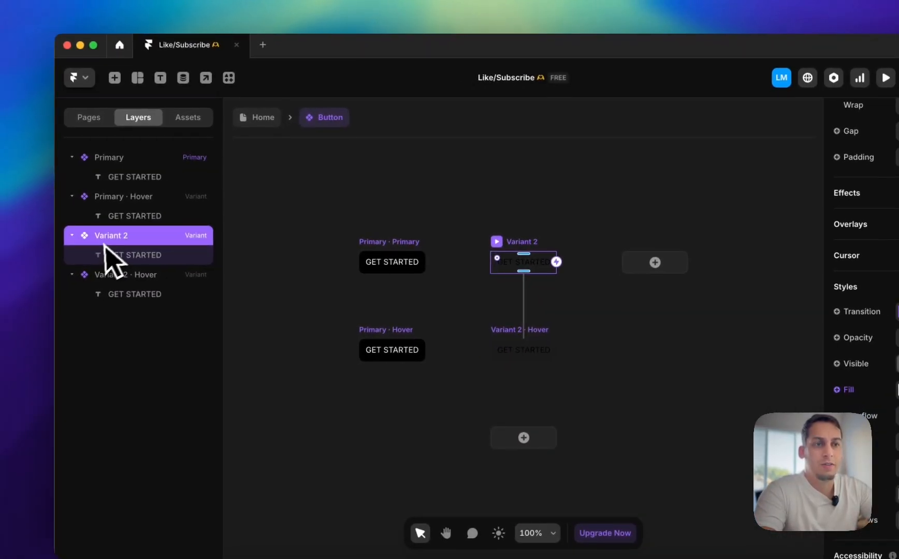
double_click(72, 245)
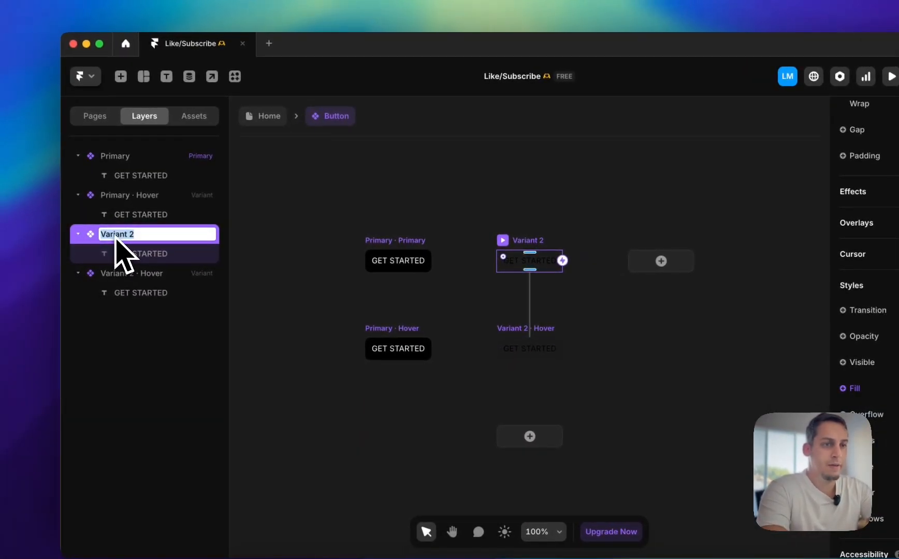
type("Second")
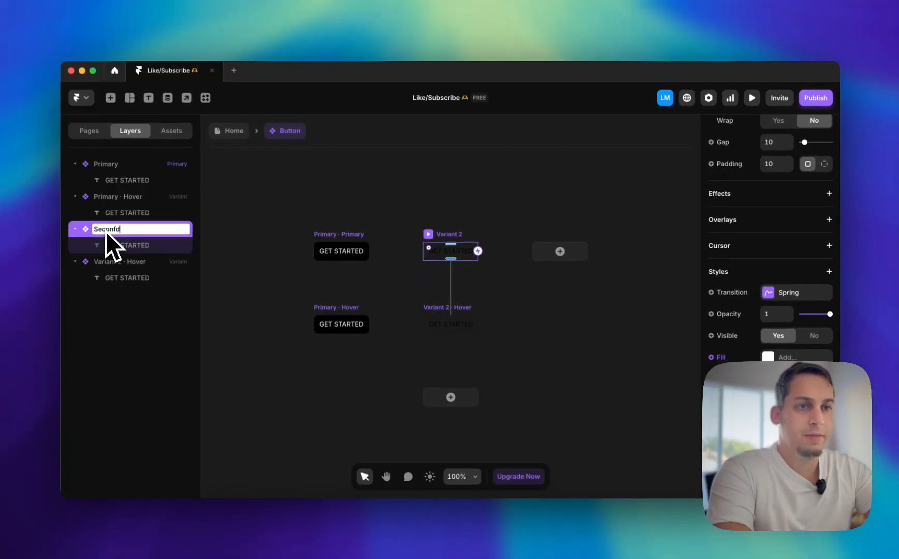
key("BackSpace")
type("ry")
key("Return")
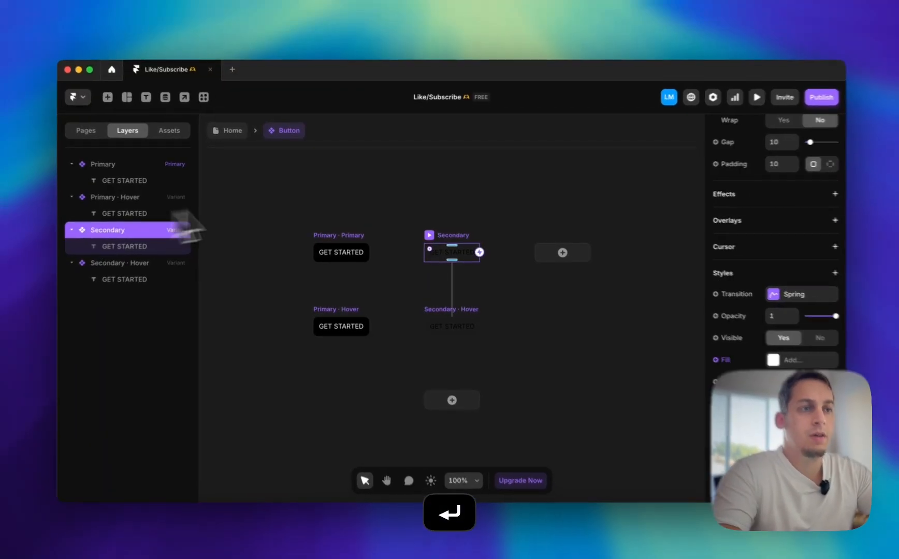
Set the Primary Hover variant's fill to a dark grey slightly lighter than black
left_click(322, 200)
left_click(334, 250)
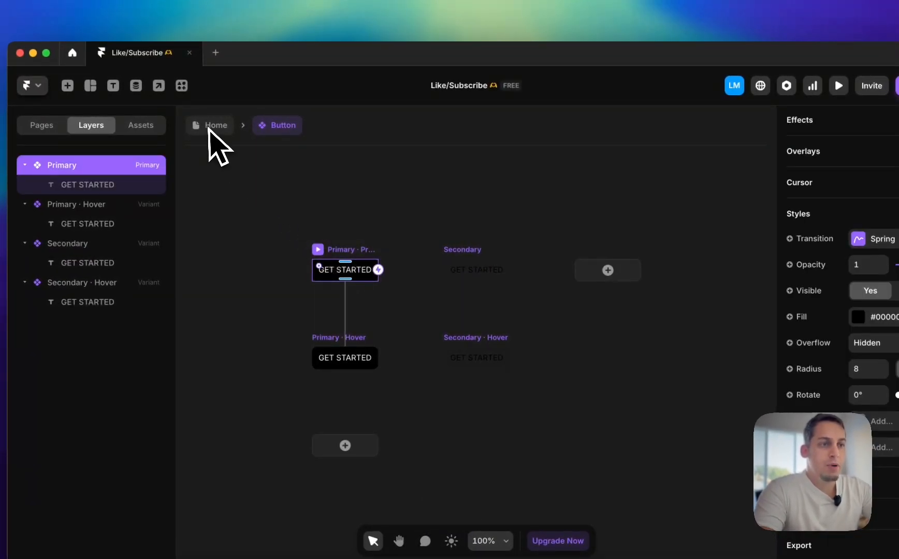
left_click(345, 352)
scroll(898, 406, "down", 5)
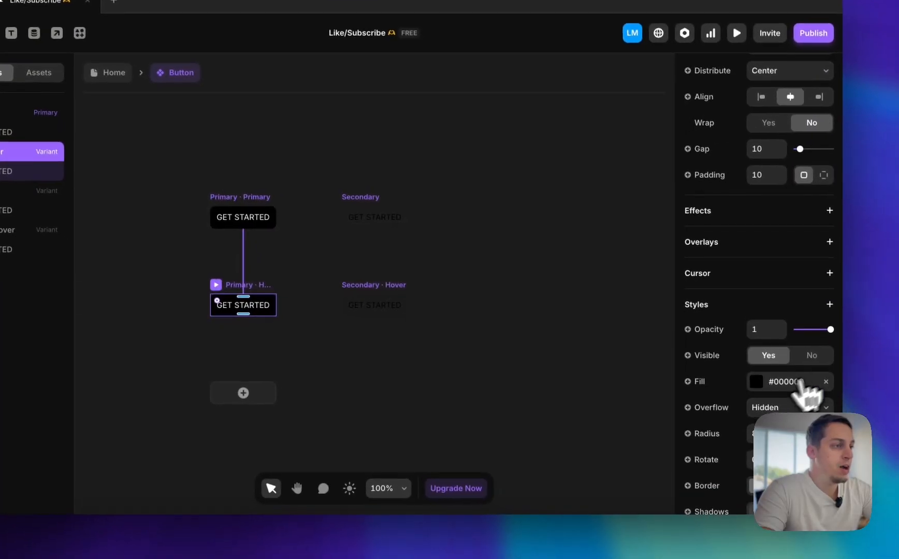
left_click(858, 437)
left_click(514, 392)
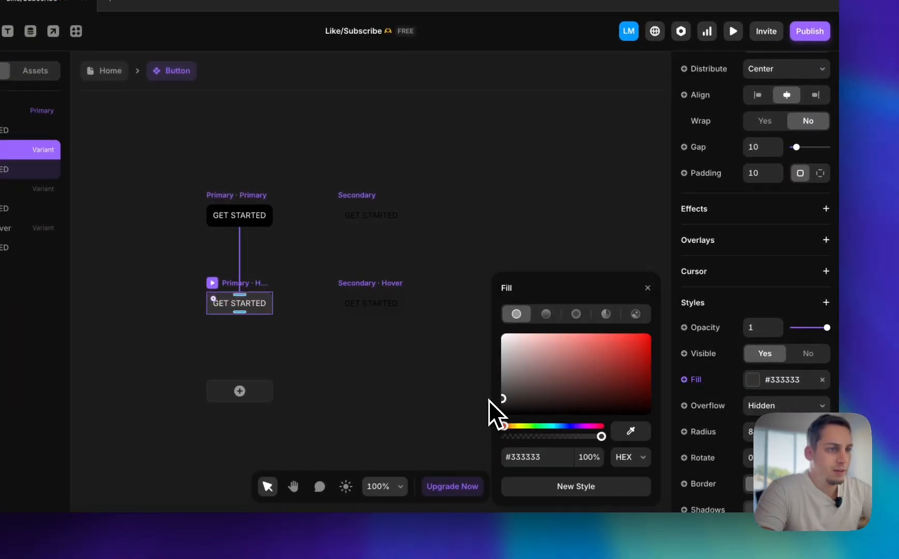
left_click_drag(488, 399, 487, 410)
left_click(450, 407)
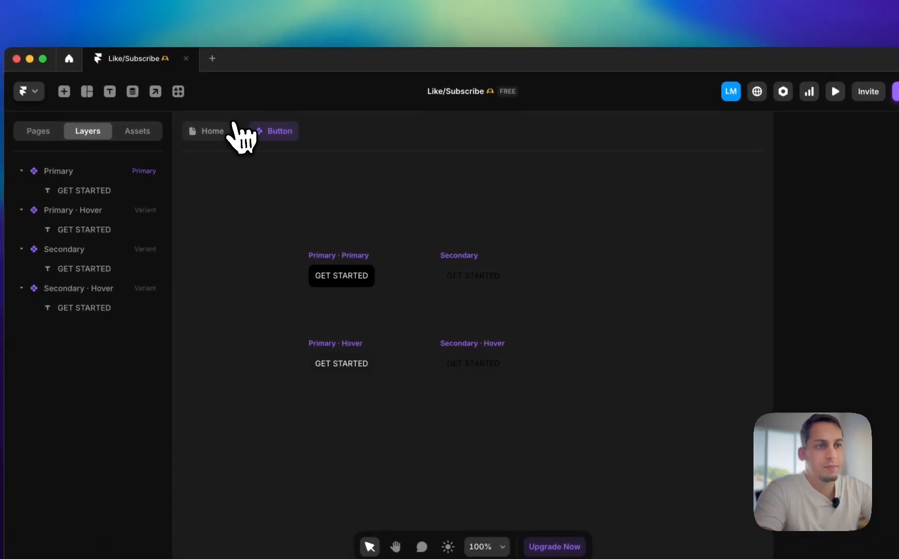
On the Home page's Desktop header, replace the SIGN IN text with a duplicate of the GET STARTED button
left_click(226, 128)
scroll(438, 231, "left", 3)
scroll(395, 224, "down", 5)
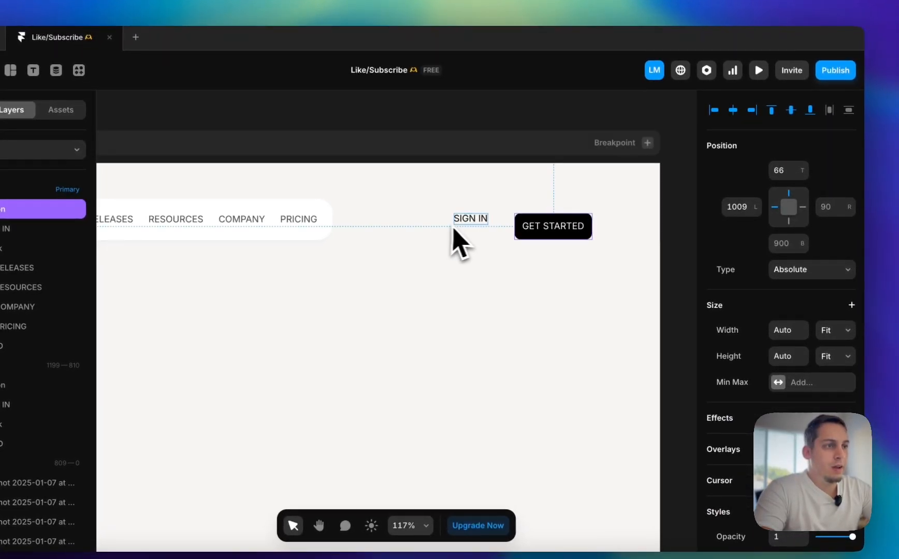
key("BackSpace")
left_click_drag(526, 237, 443, 236)
Switch the duplicated header button to the Secondary variant
scroll(824, 414, "down", 5)
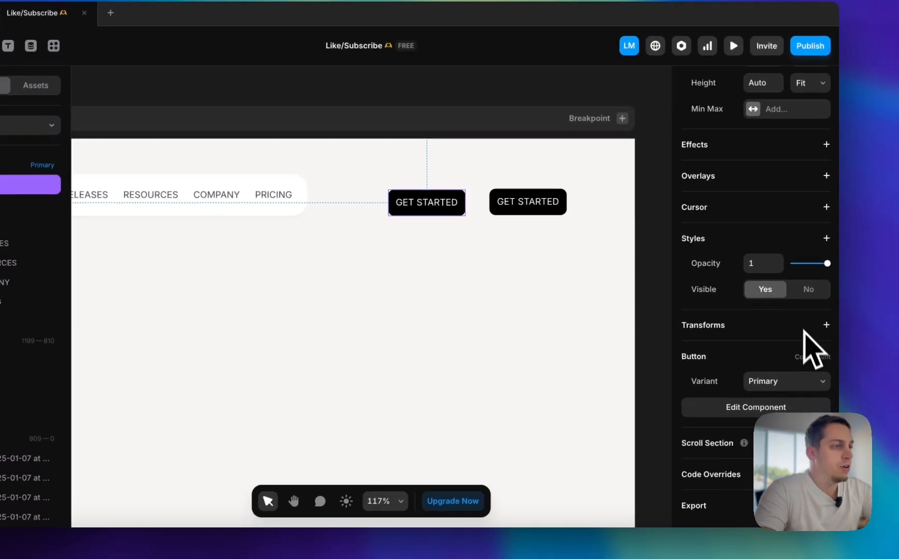
left_click(817, 378)
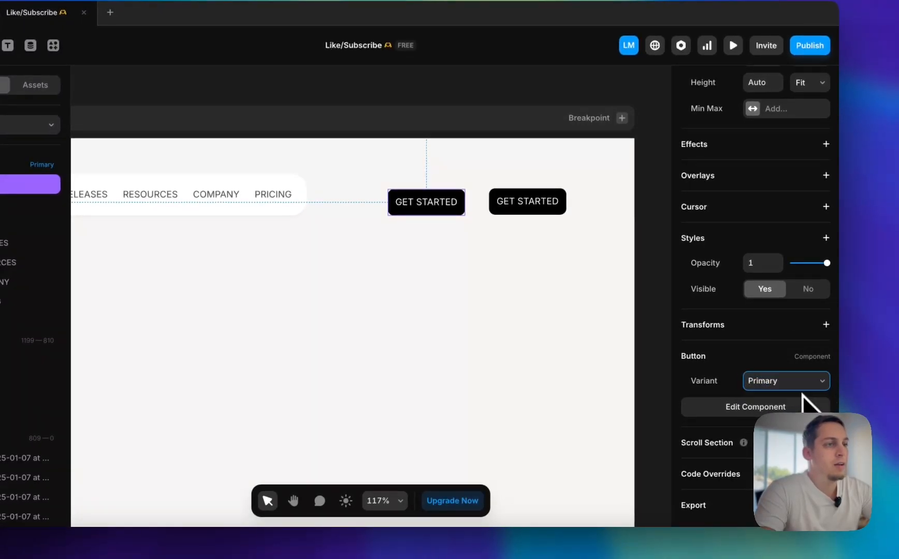
left_click(802, 396)
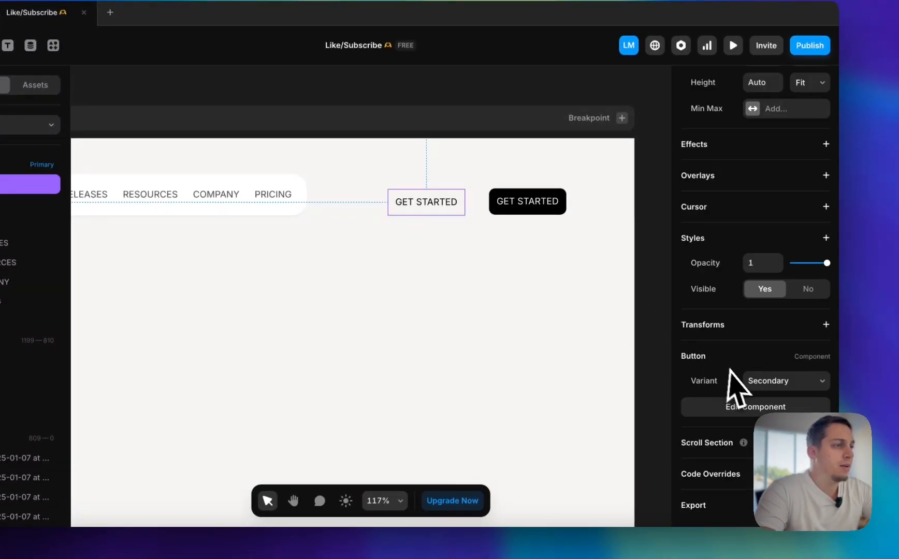
In the Button component, create a plain text variable for the content of the Primary variant's GET STARTED label
scroll(730, 370, "up", 3)
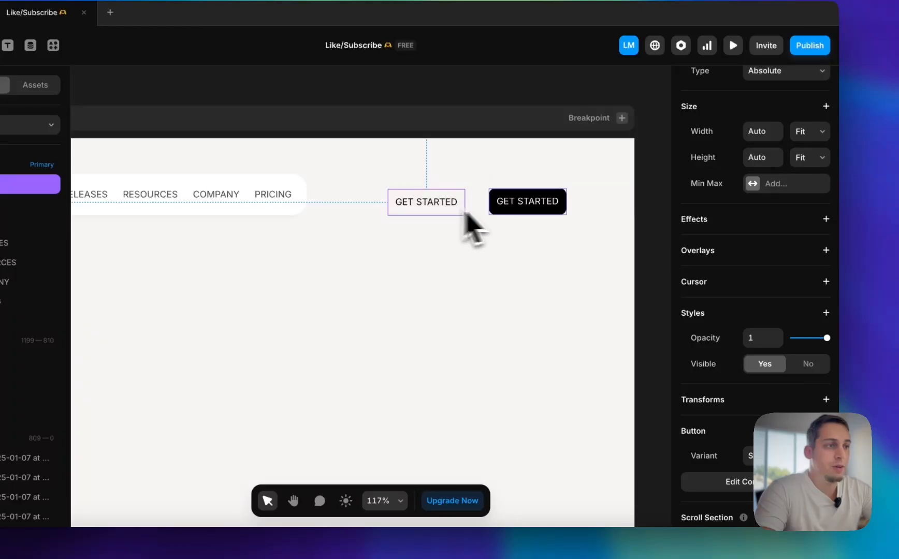
double_click(527, 209)
double_click(381, 316)
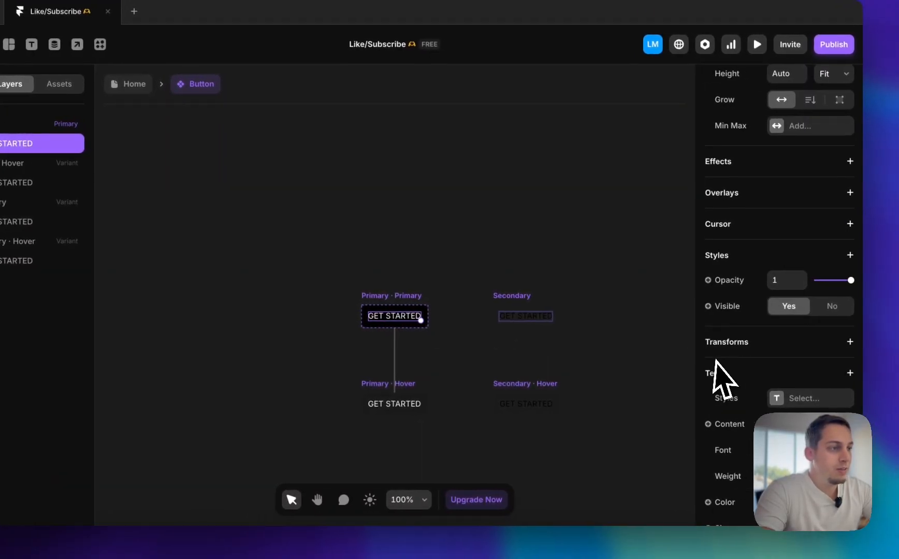
left_click(728, 424)
mouse_move(724, 451)
left_click(654, 450)
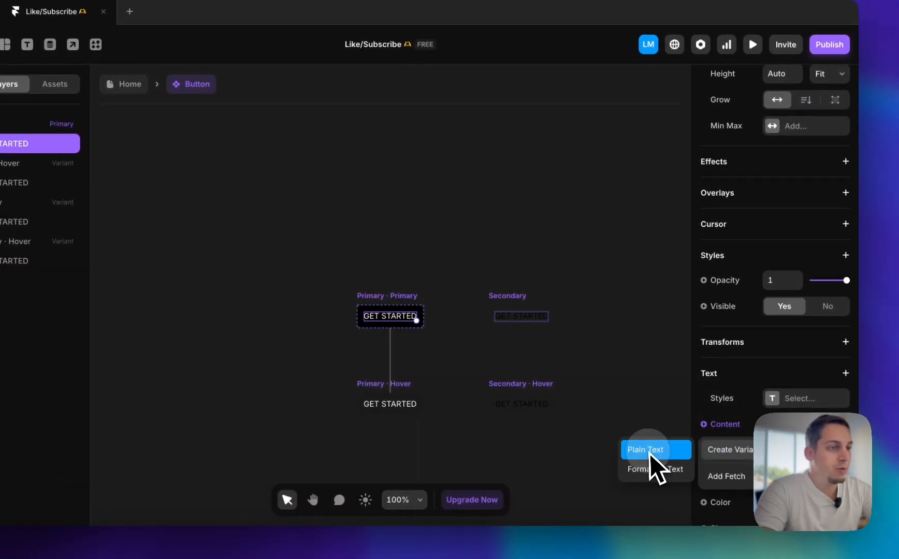
key("Return")
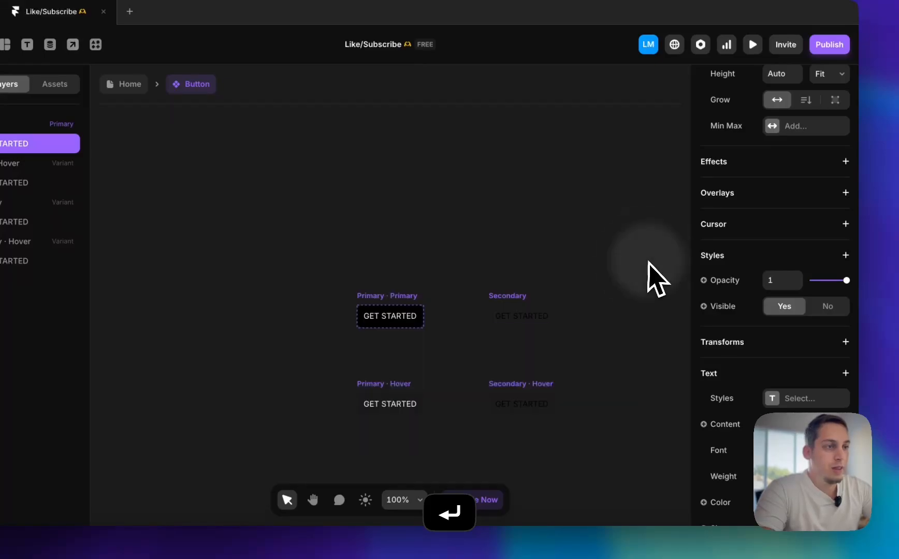
left_click(516, 318)
left_click(595, 248)
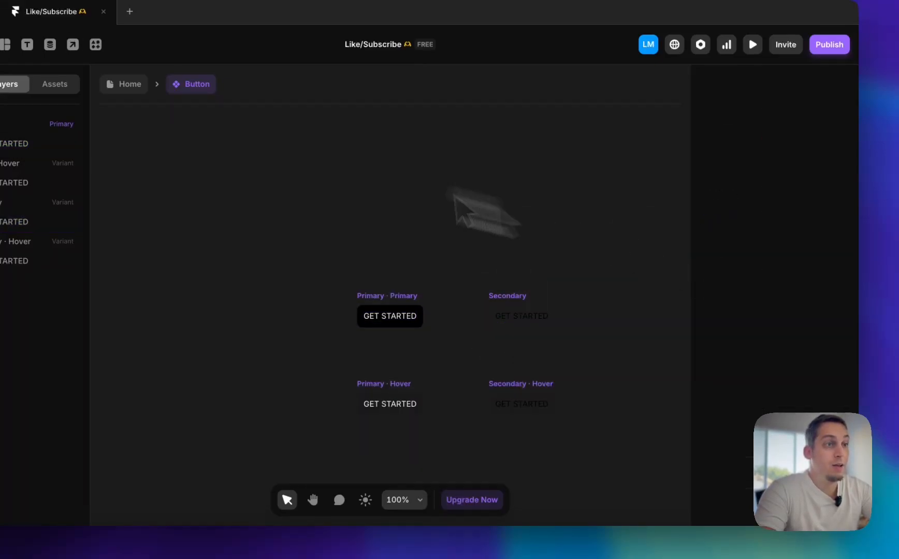
Return to the Home page and set the Secondary header button's Title to SIGN IN
left_click(124, 85)
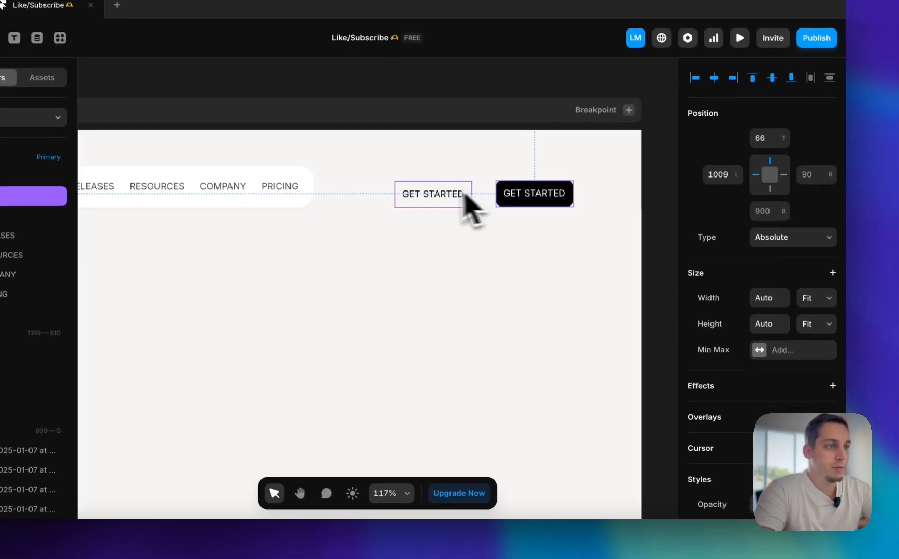
left_click(465, 212)
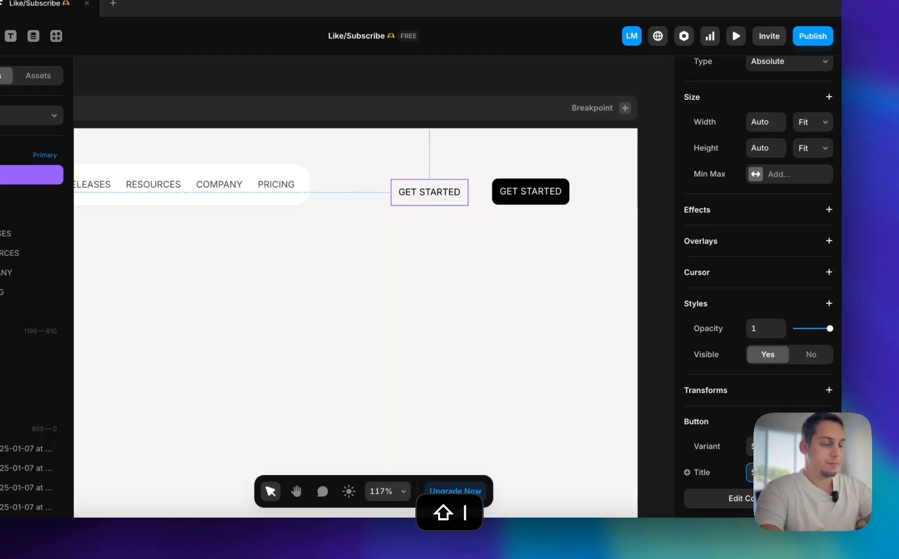
left_click(558, 345)
Move the SIGN IN button closer to GET STARTED and wrap both buttons in a stack
left_click(432, 198)
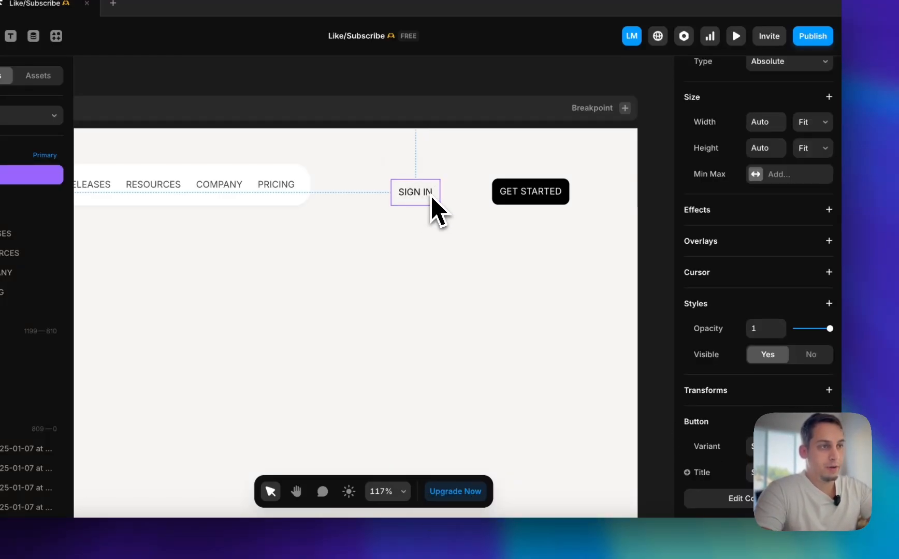
left_click(536, 197, "shift")
right_click(538, 201)
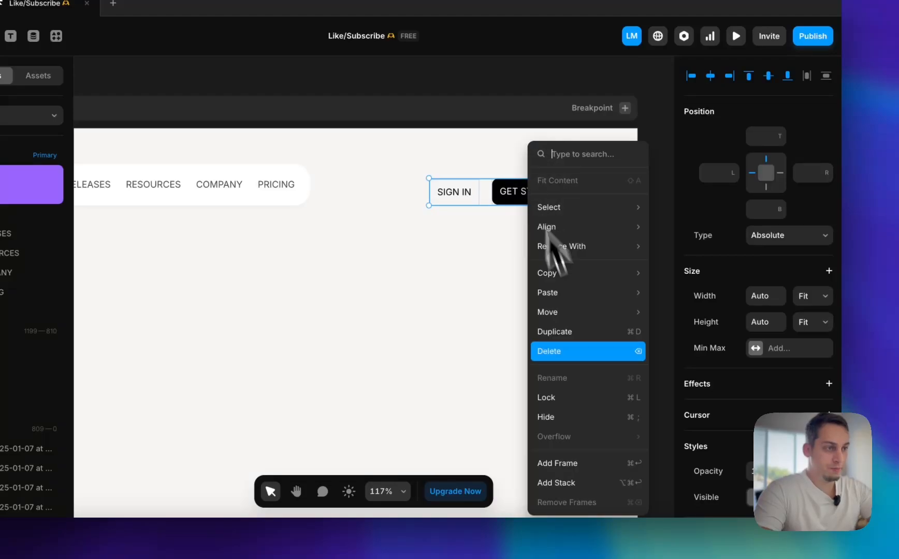
left_click(564, 480)
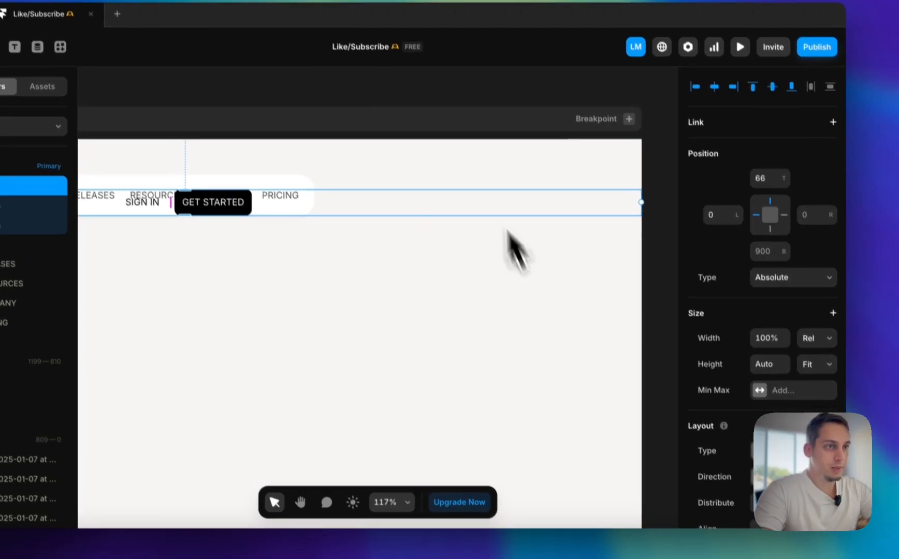
Set the width of the stack holding the two header buttons to Fit Content
left_click(817, 338)
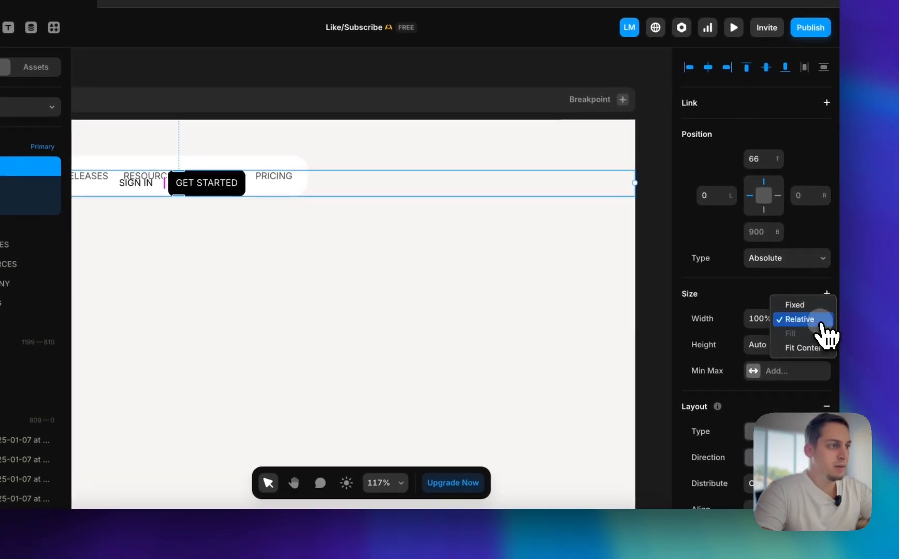
left_click(803, 348)
scroll(312, 302, "down", 5)
scroll(297, 299, "left", 5)
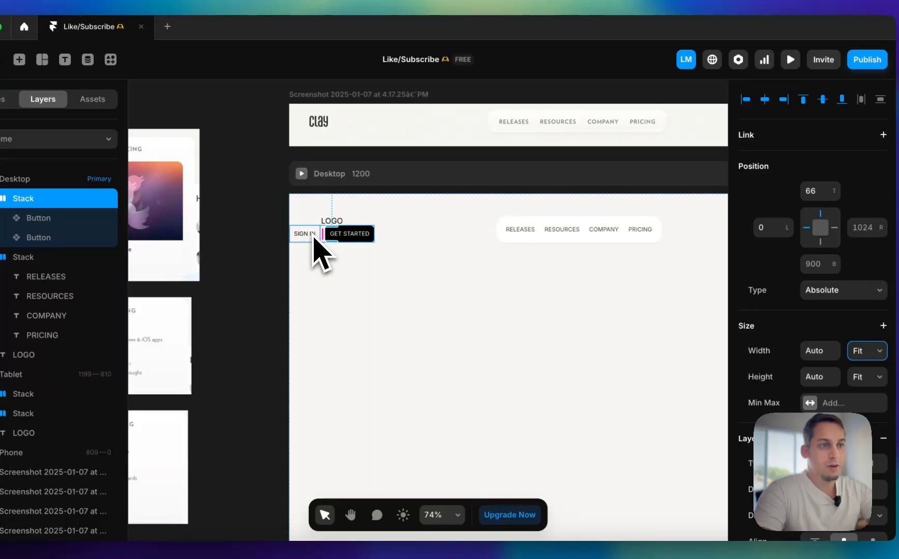
Move the stack with the SIGN IN and GET STARTED buttons right of the navigation links, about 885 px from the Desktop frame's left edge
scroll(322, 241, "up", 5)
left_click_drag(331, 240, 890, 255)
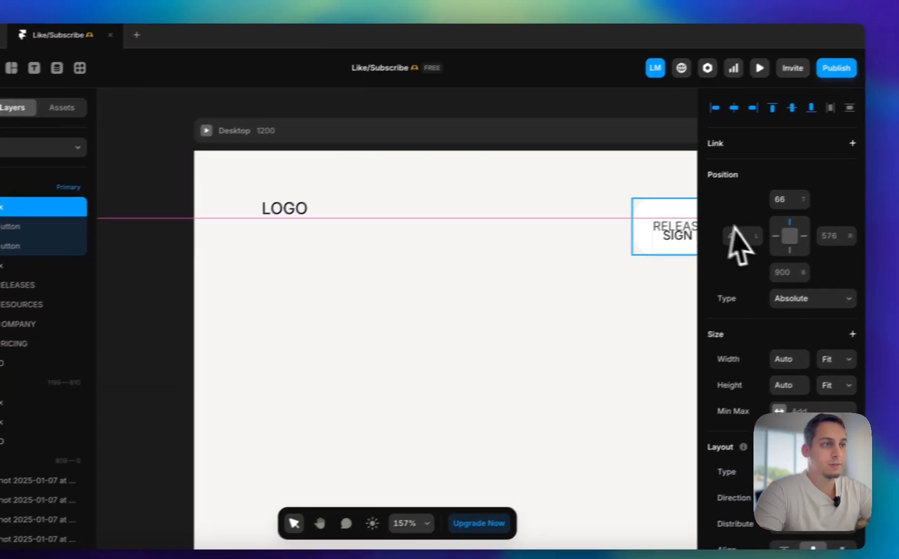
left_click_drag(836, 271, 503, 260)
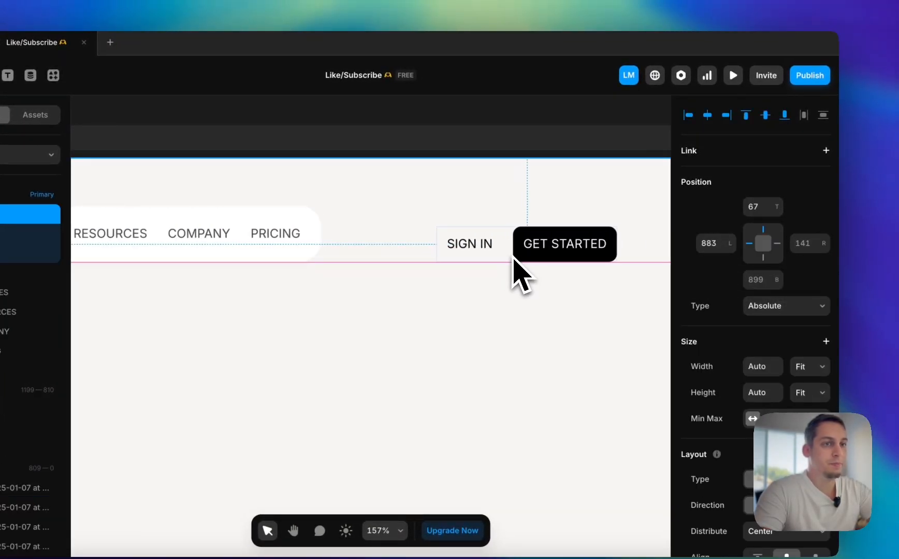
Increase the gap between the SIGN IN and GET STARTED buttons in their stack by 10
scroll(514, 262, "down", 5)
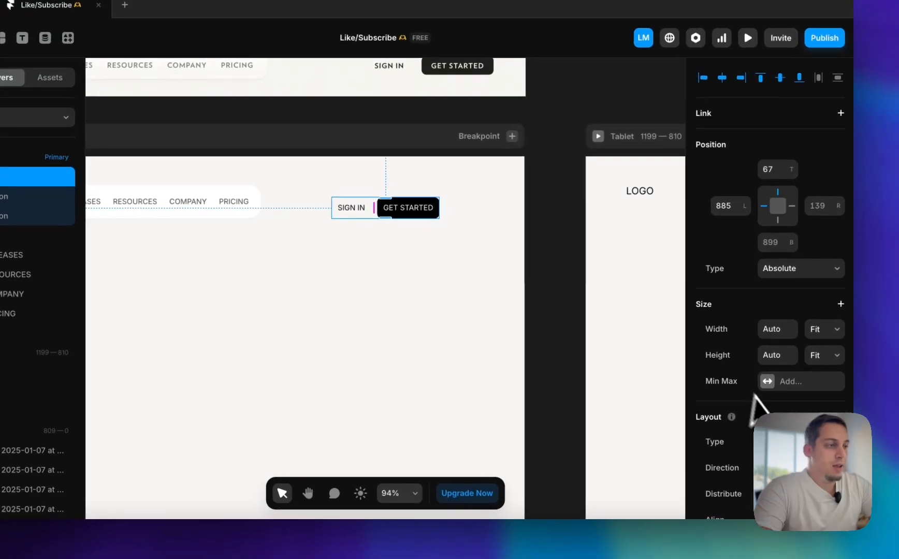
scroll(754, 397, "down", 4)
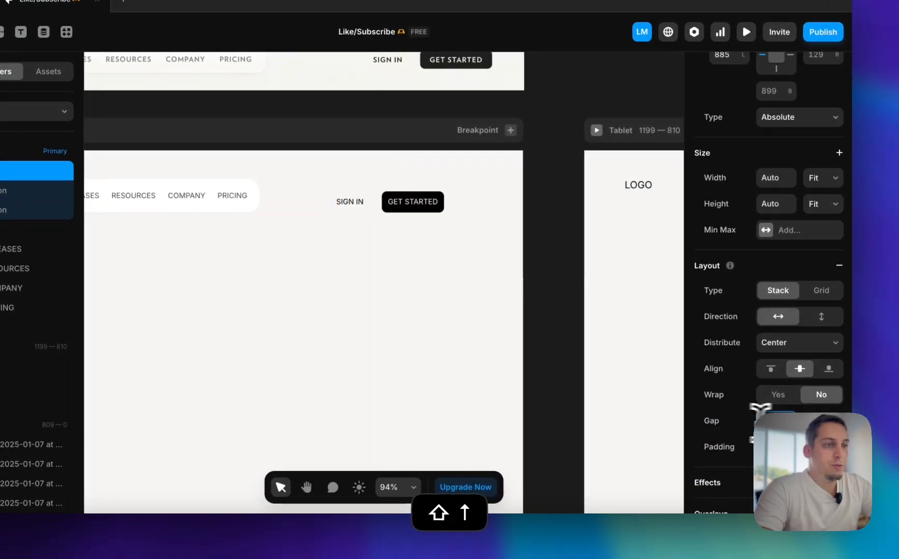
scroll(402, 238, "down", 5)
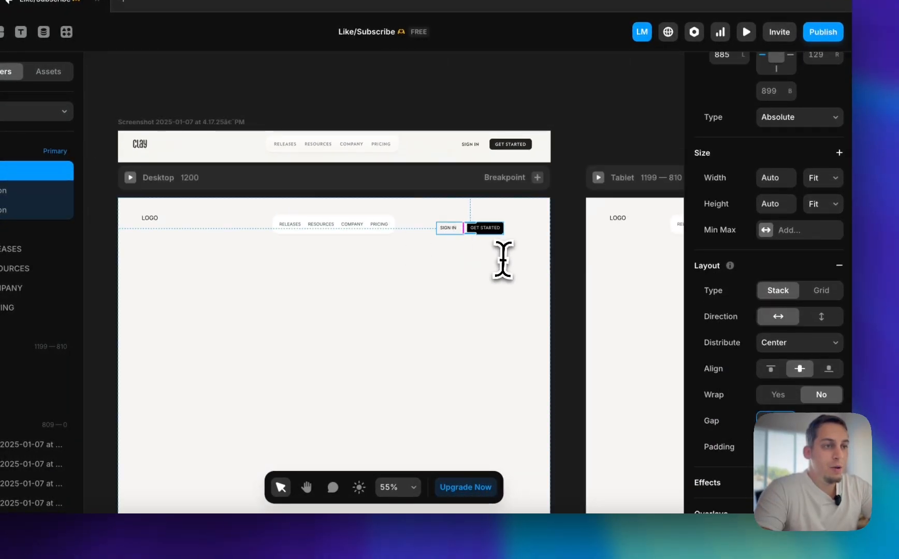
Set the font weight of the Desktop header's LOGO text to Semibold
left_click_drag(505, 259, 149, 218)
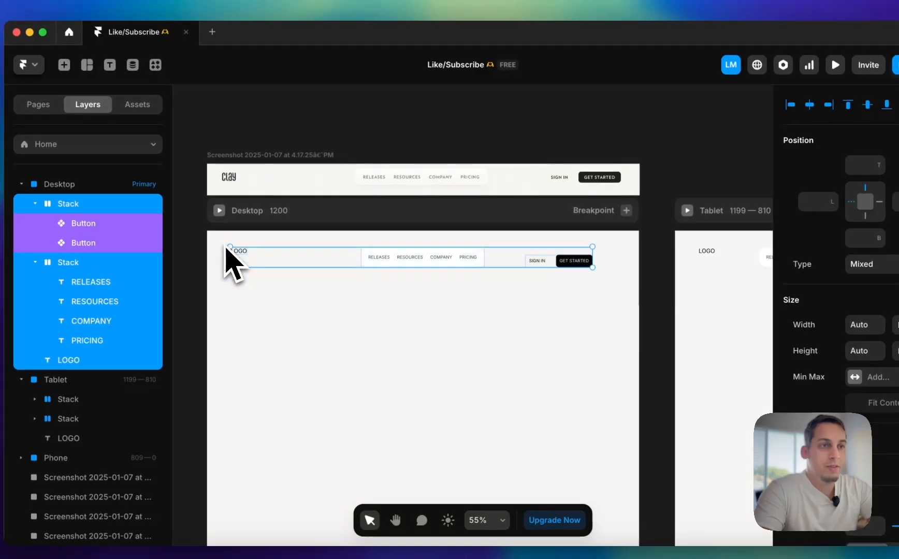
left_click(148, 219)
left_click(232, 252)
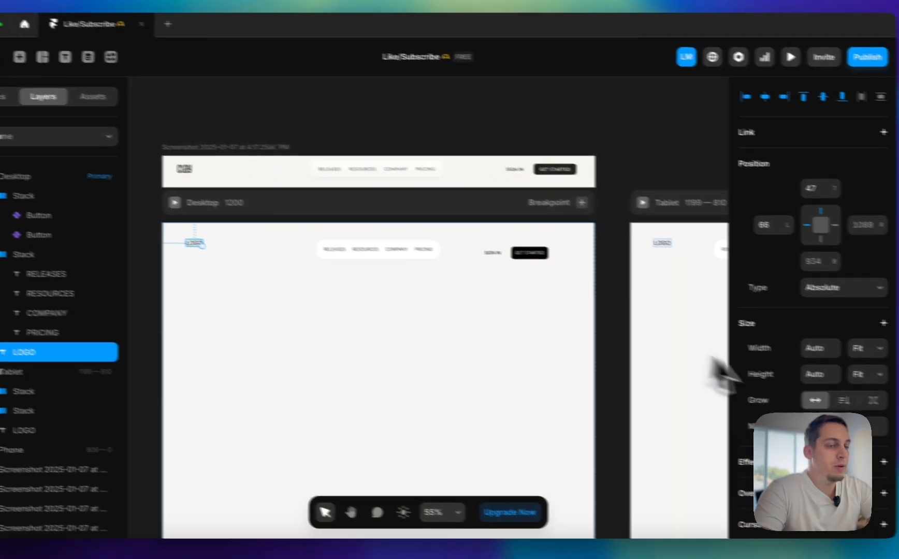
scroll(858, 408, "down", 5)
left_click(766, 234)
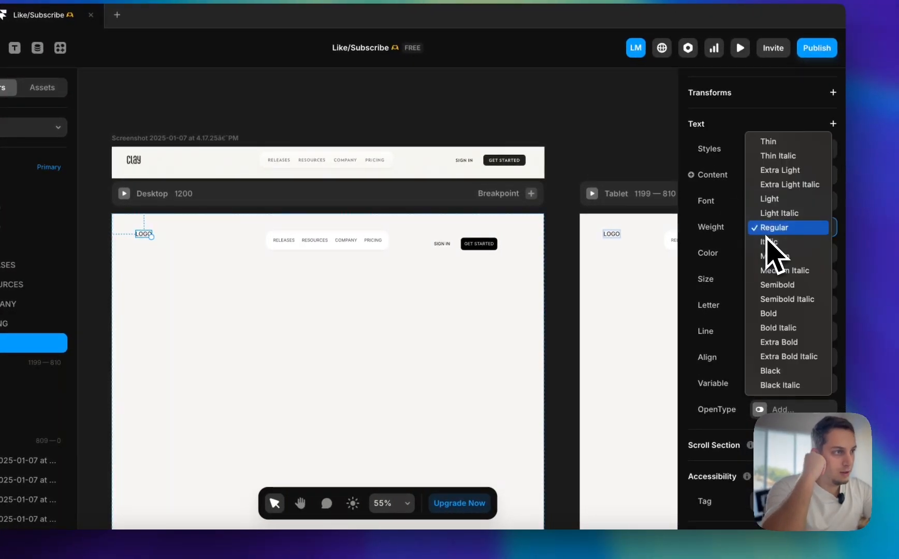
left_click(777, 288)
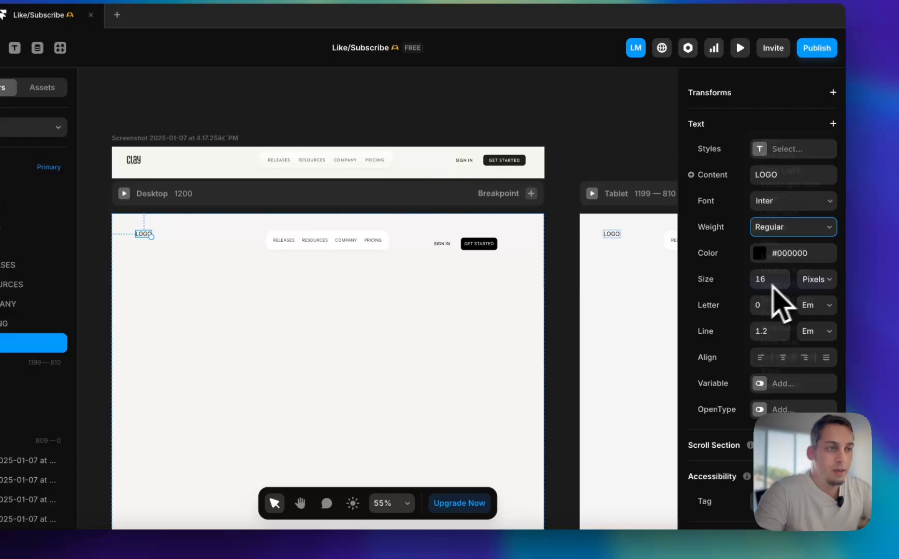
Set the font size of the Desktop header's LOGO text to 20 pixels
left_click(427, 332)
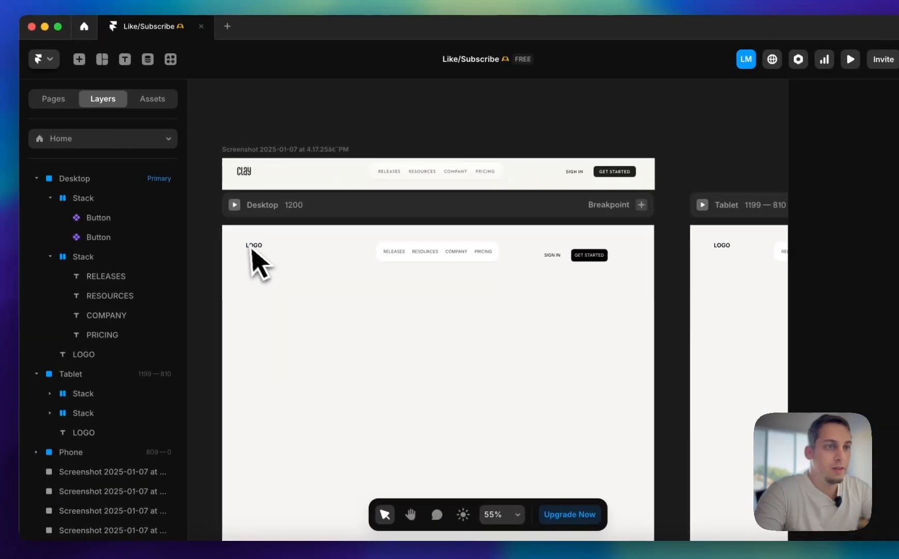
left_click(254, 249)
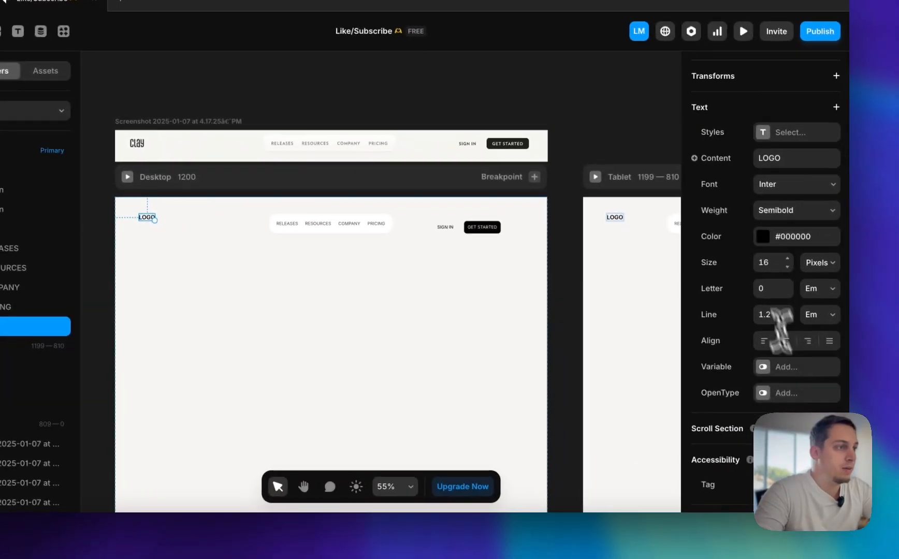
left_click(880, 290)
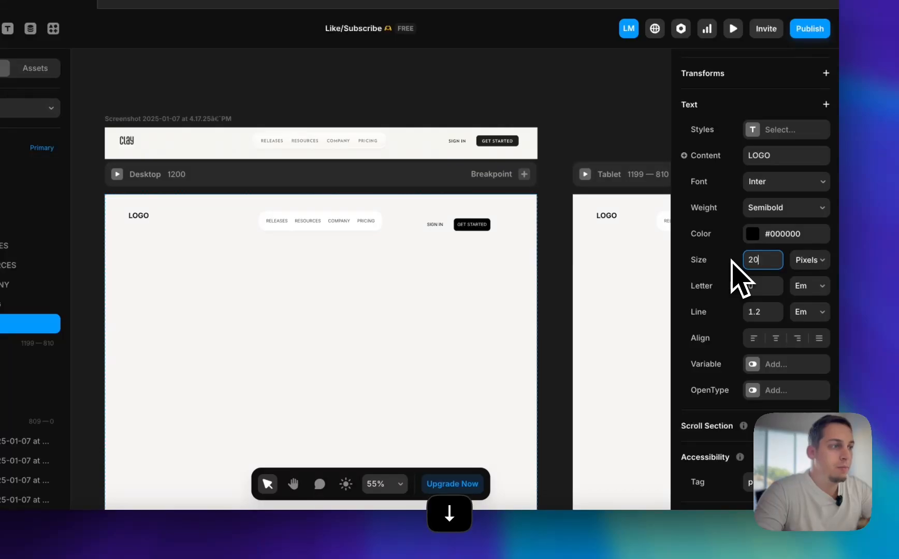
key("Down")
Select the LOGO text, navigation links stack and buttons stack in the Desktop frame and wrap them in a new stack
left_click(269, 277)
left_click_drag(107, 208, 548, 247)
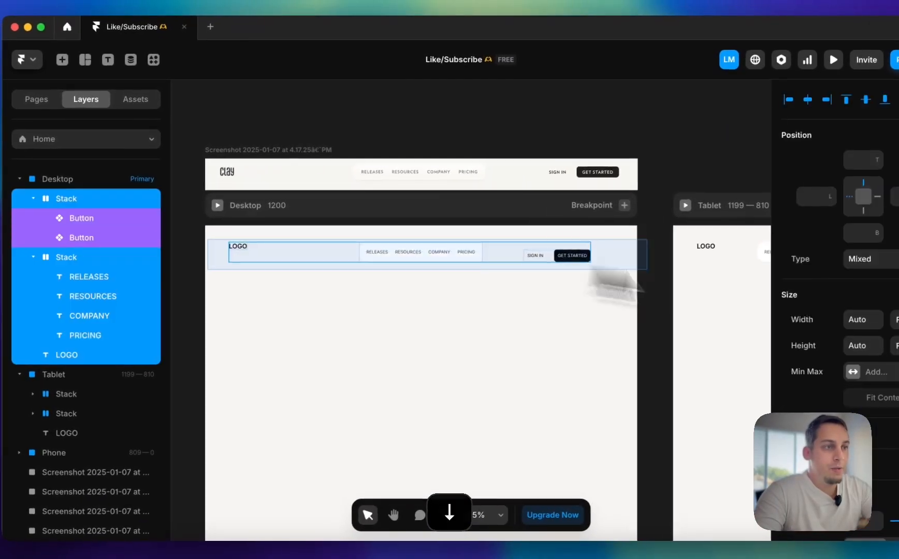
left_click_drag(620, 281, 618, 297)
left_click(6, 259)
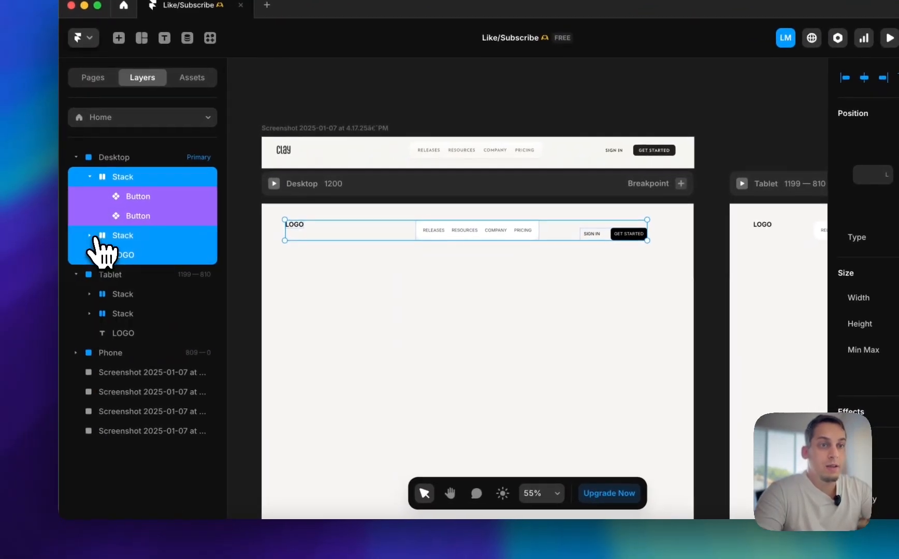
left_click(91, 177)
right_click(384, 234)
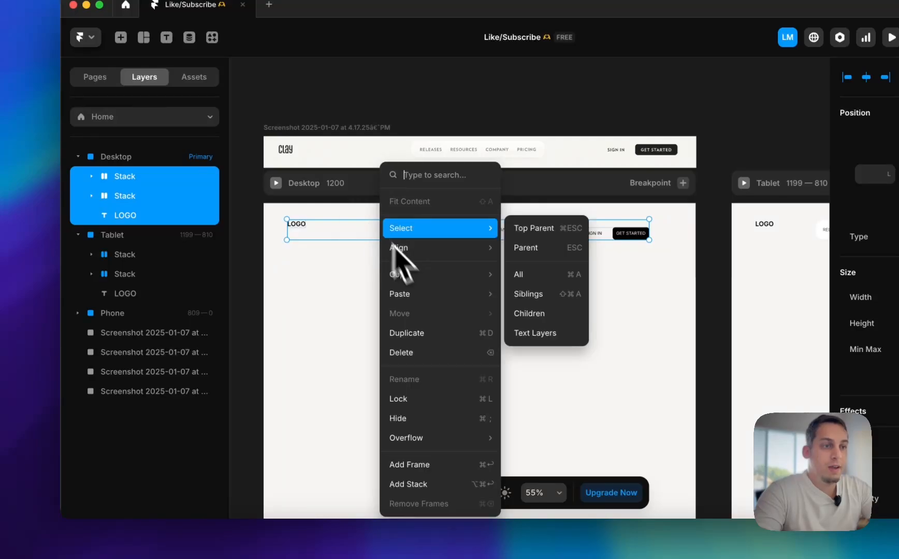
left_click(404, 483)
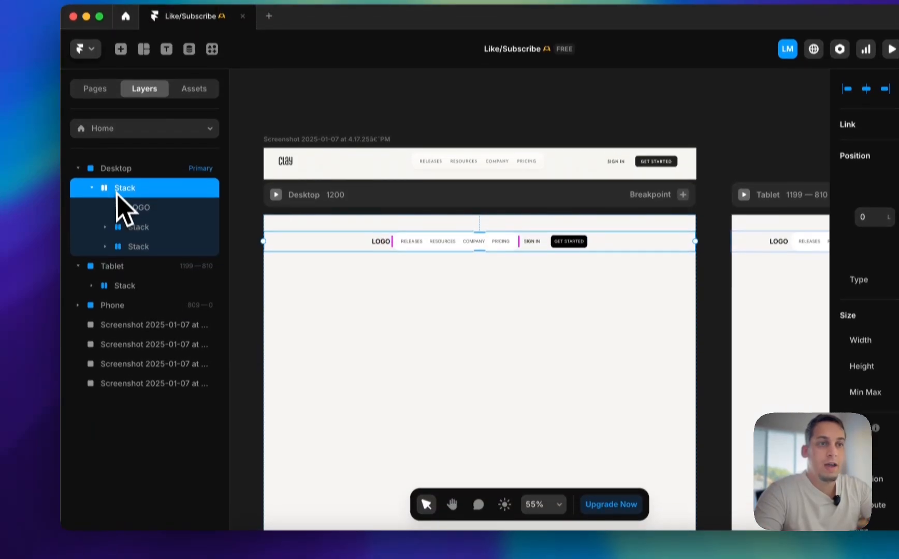
Rename the new outer header stack as Navbar and set its width to 100% relative
double_click(117, 176)
type("Navbar")
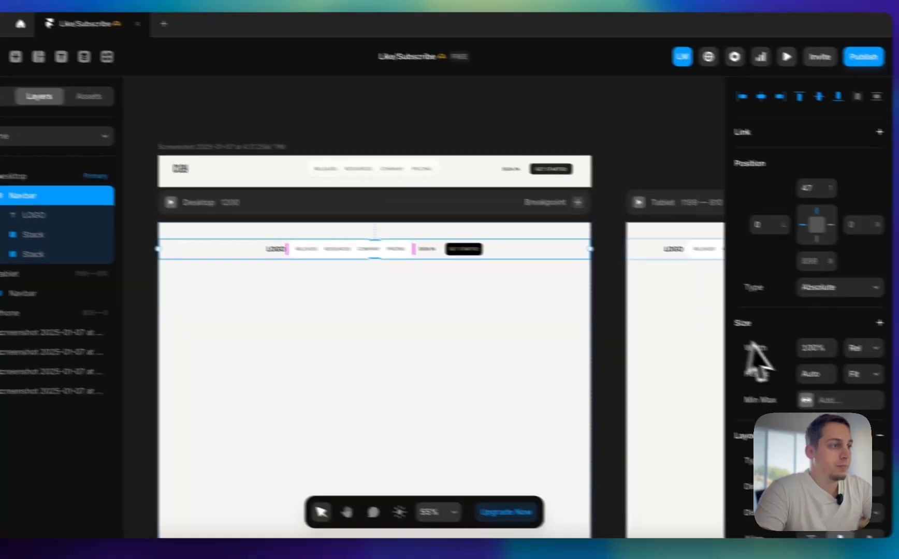
left_click(862, 347)
left_click(698, 331)
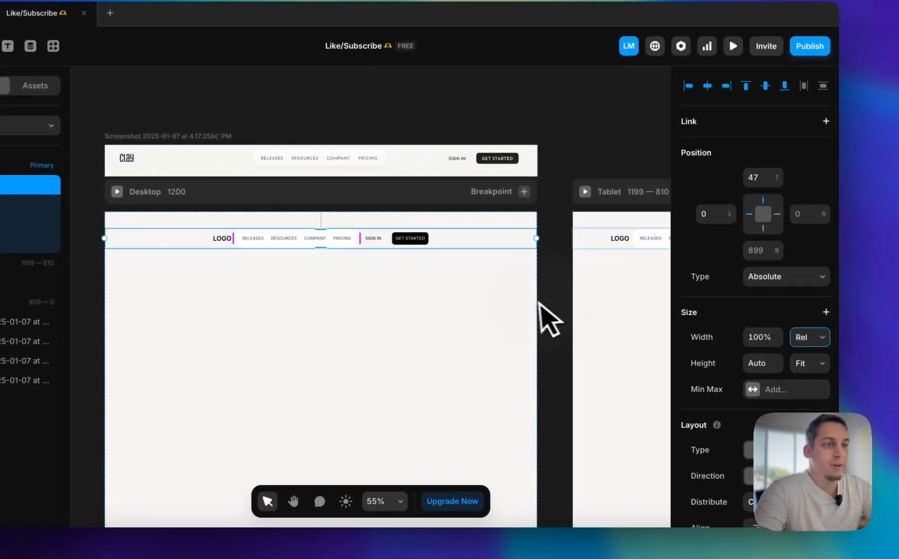
Set the Navbar stack's distribution to Space Between
scroll(808, 398, "down", 5)
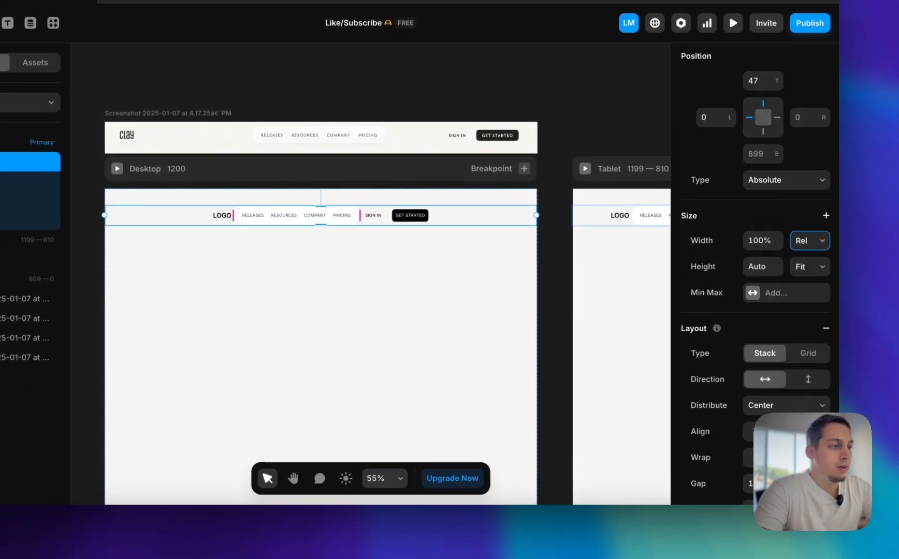
scroll(756, 269, "down", 1)
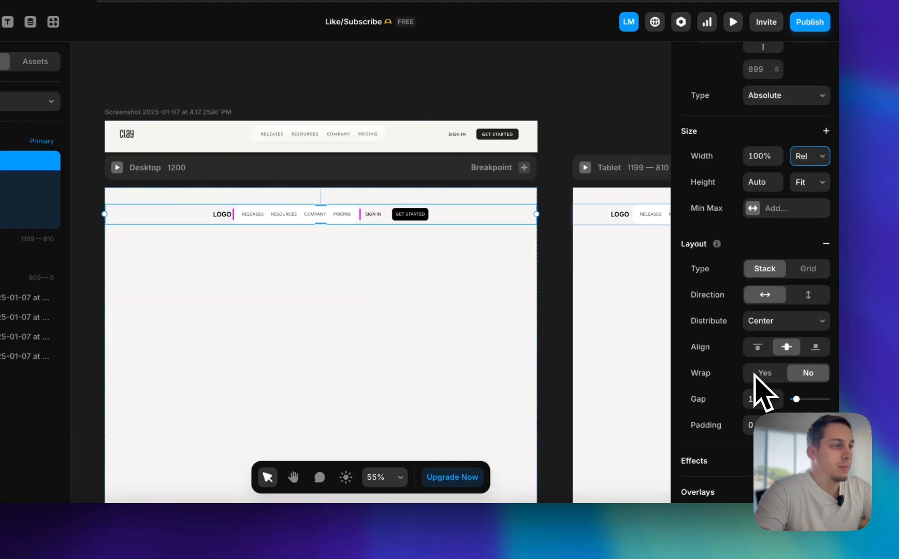
left_click(785, 323)
left_click(781, 352)
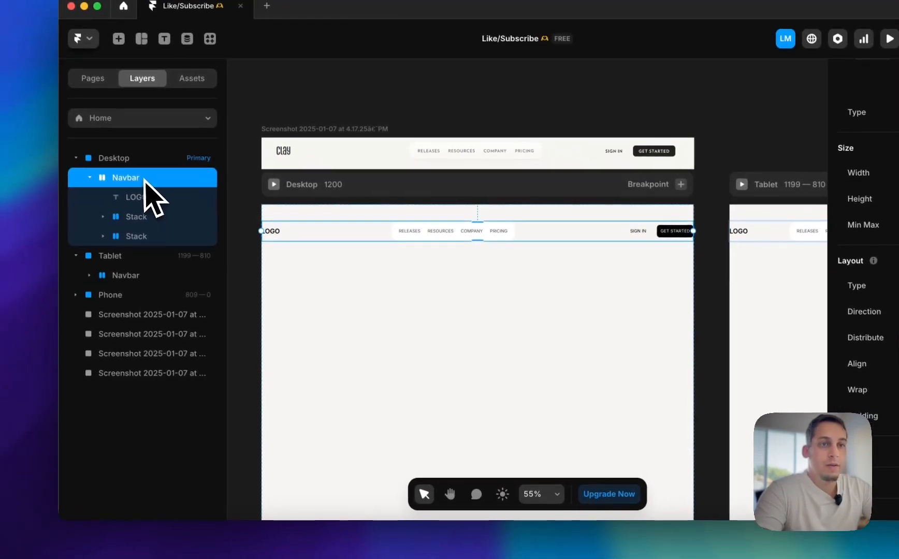
Rename the Navbar stack as Content
double_click(121, 182)
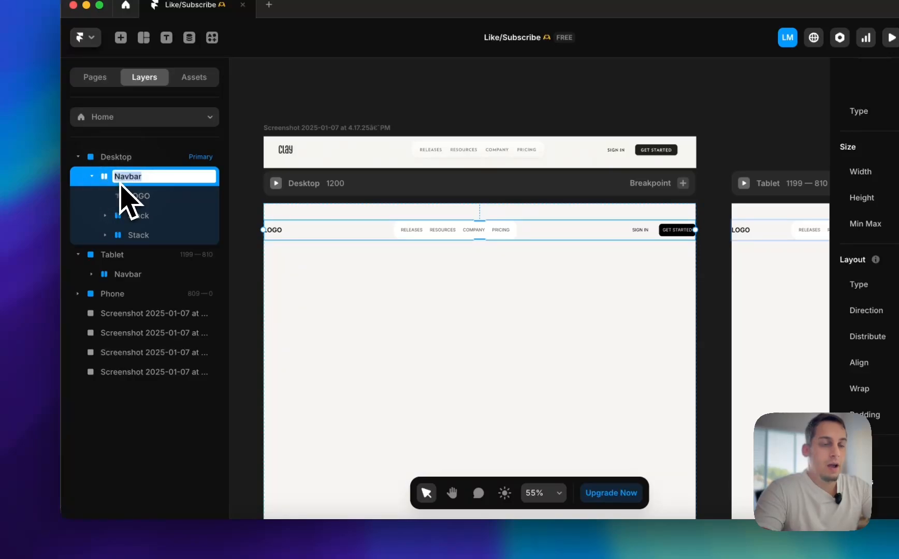
type("Content")
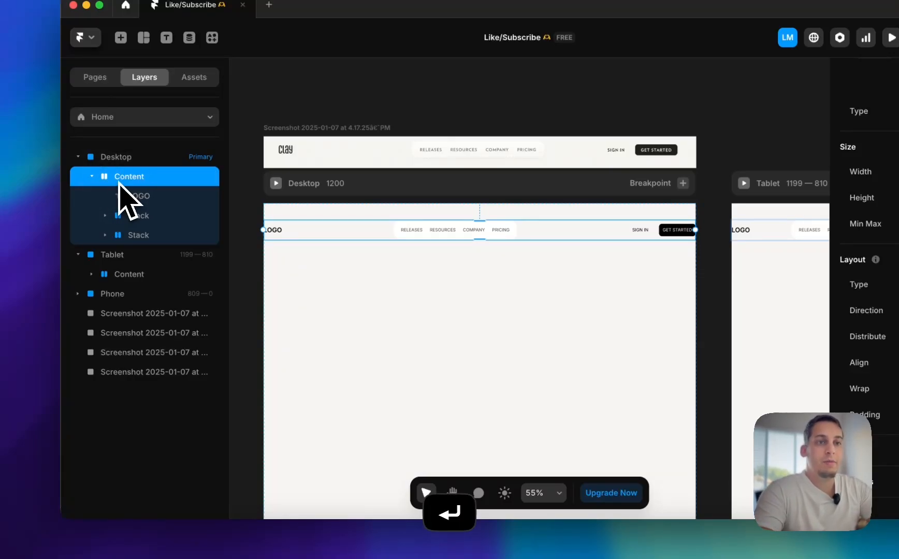
left_click(92, 176)
right_click(120, 181)
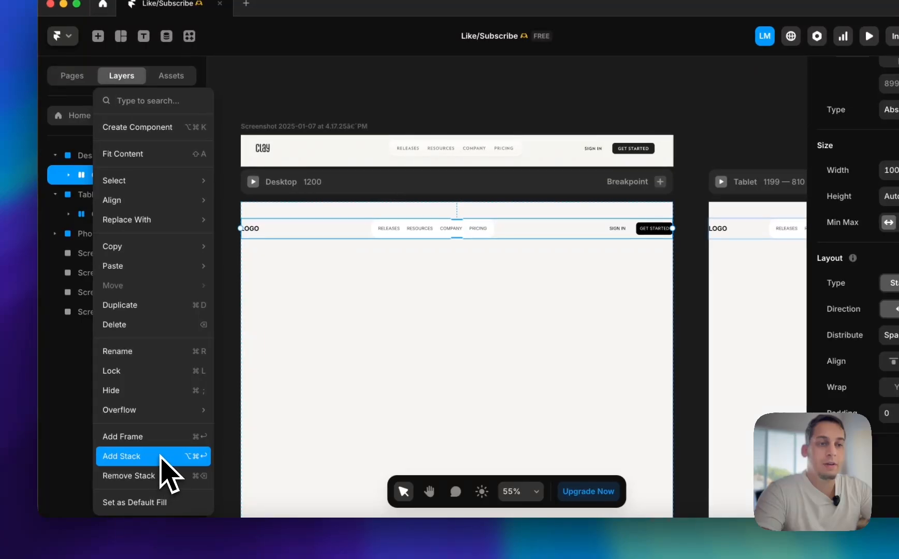
left_click(260, 339)
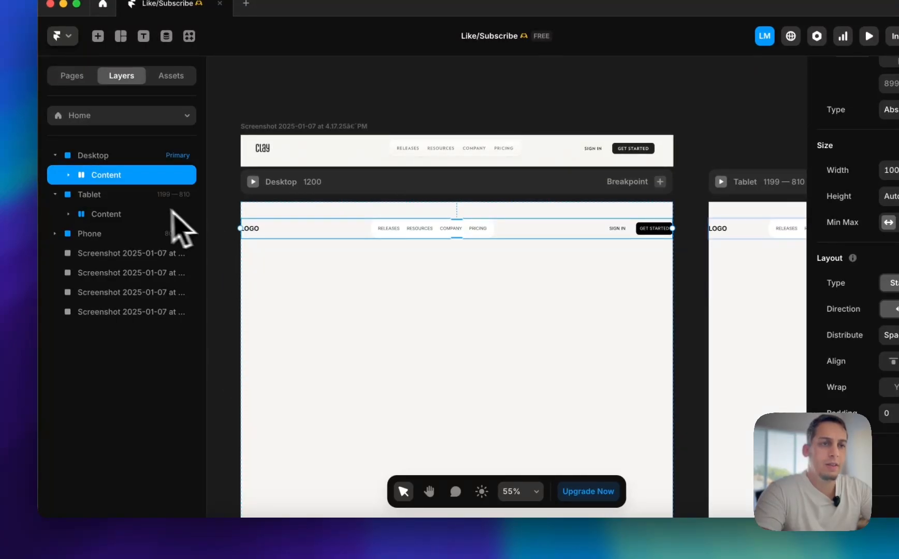
Set the height of the Desktop breakpoint to Fit Content
left_click(296, 183)
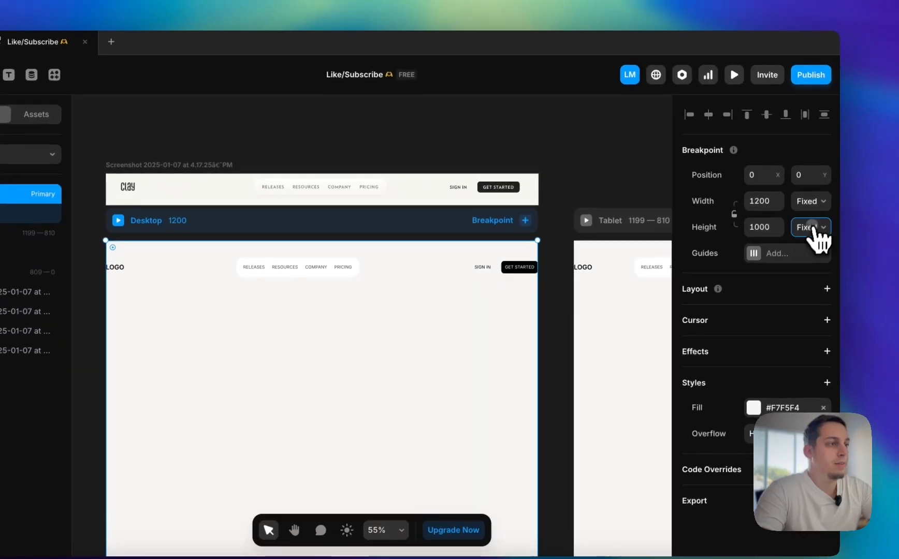
left_click(822, 232)
left_click(818, 271)
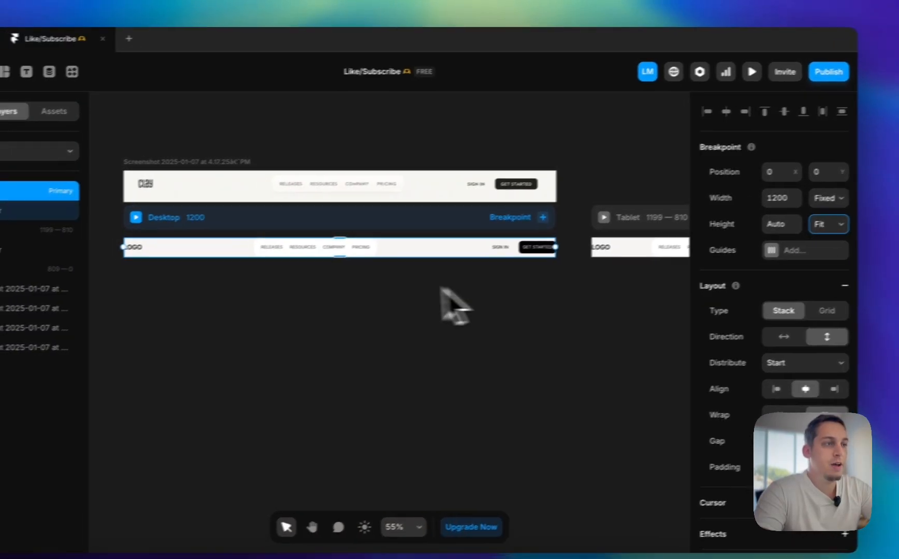
Switch the SIGN IN button in the Tablet breakpoint to the Secondary variant
scroll(446, 306, "right", 10)
scroll(325, 280, "left", 10)
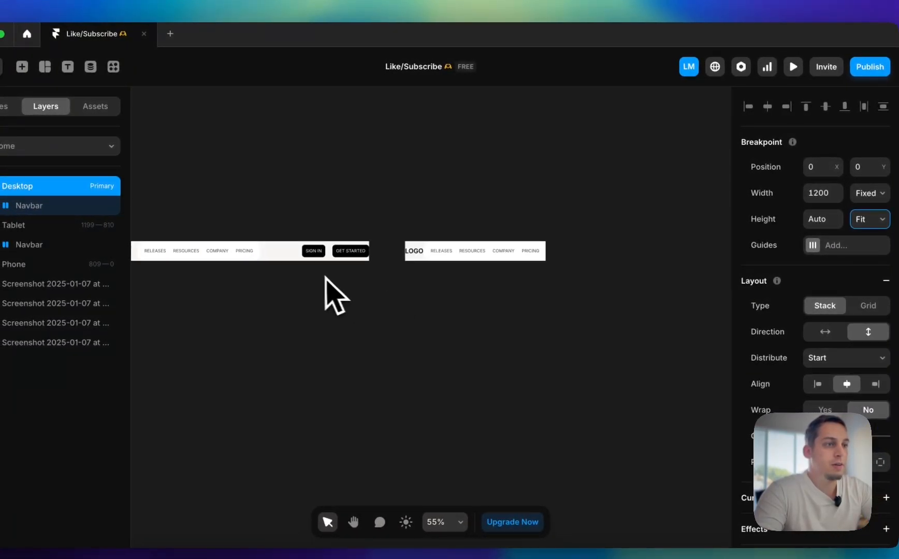
scroll(491, 255, "right", 10)
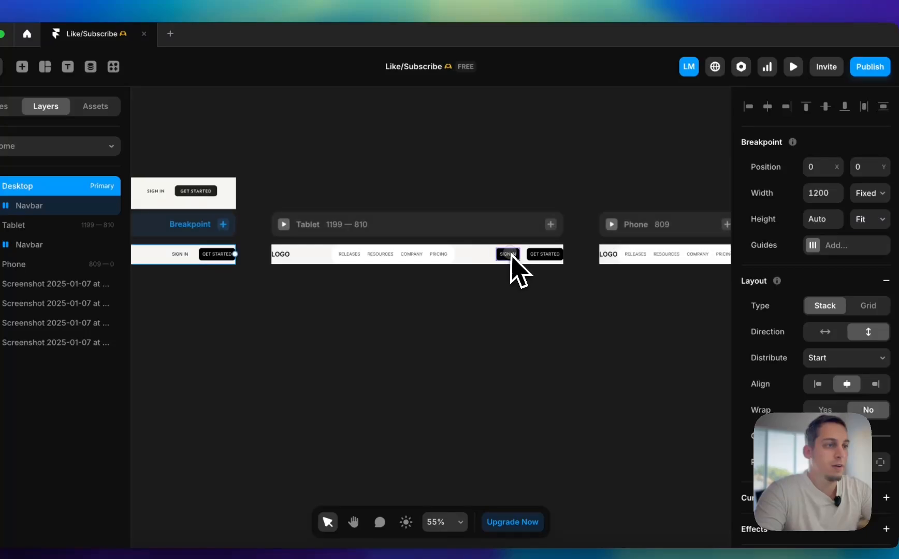
left_click(510, 254)
scroll(849, 415, "down", 5)
left_click(854, 377)
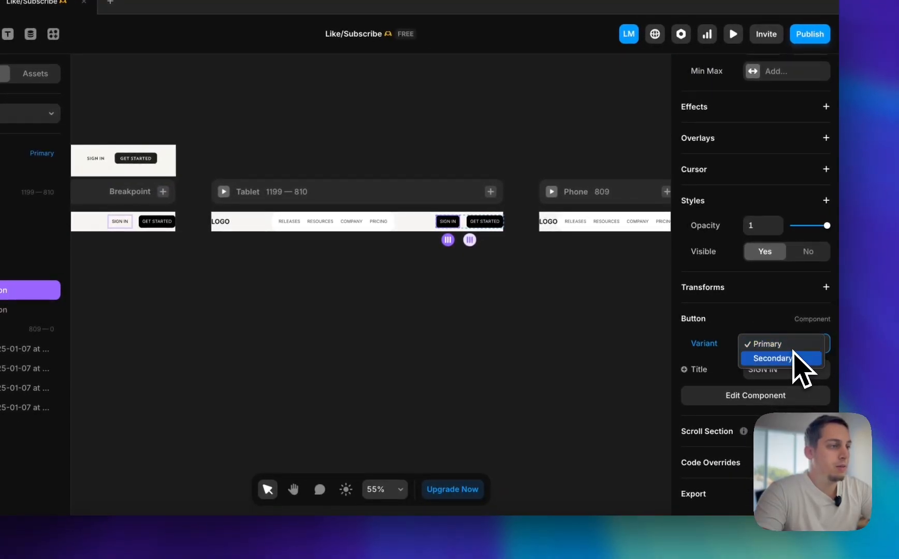
left_click(578, 325)
Select the Navbar stack in the Desktop breakpoint and expand its padding into individual side values
scroll(577, 325, "left", 5)
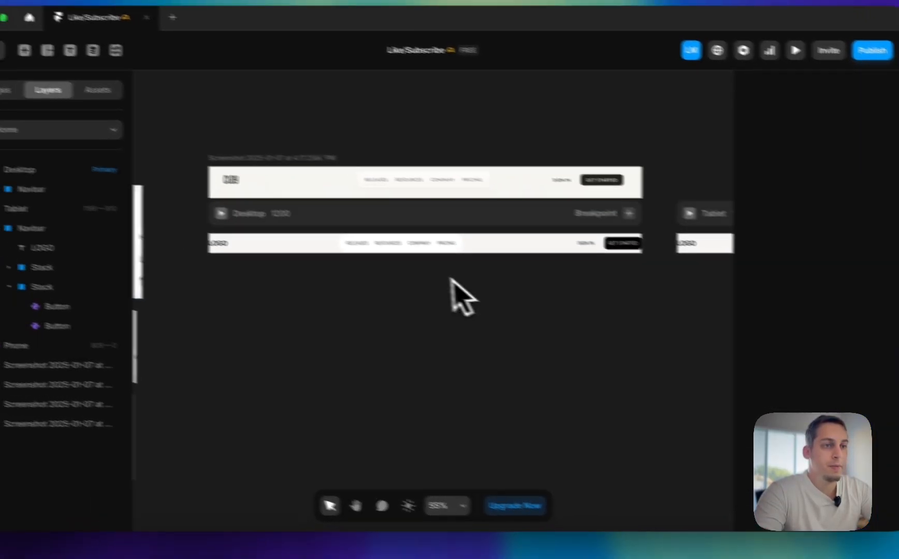
left_click(439, 267)
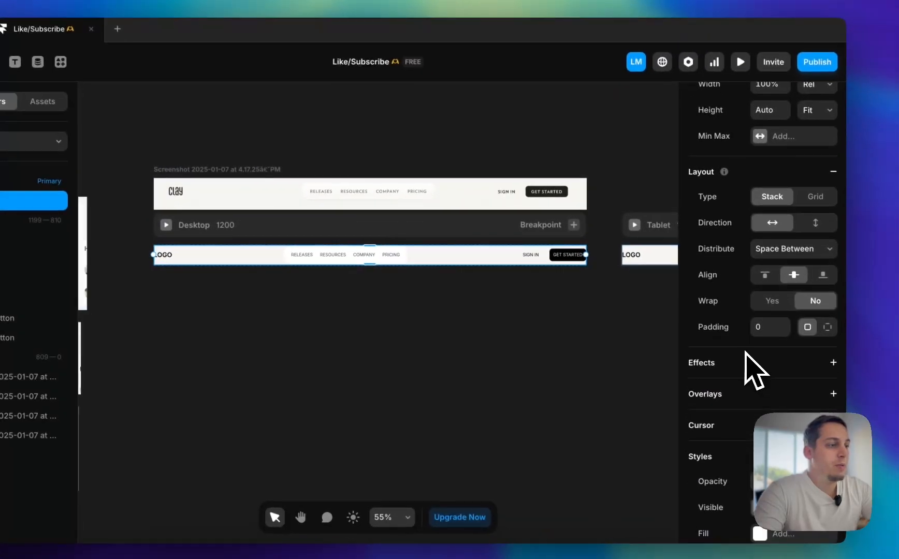
scroll(746, 363, "down", 5)
scroll(748, 360, "up", 10)
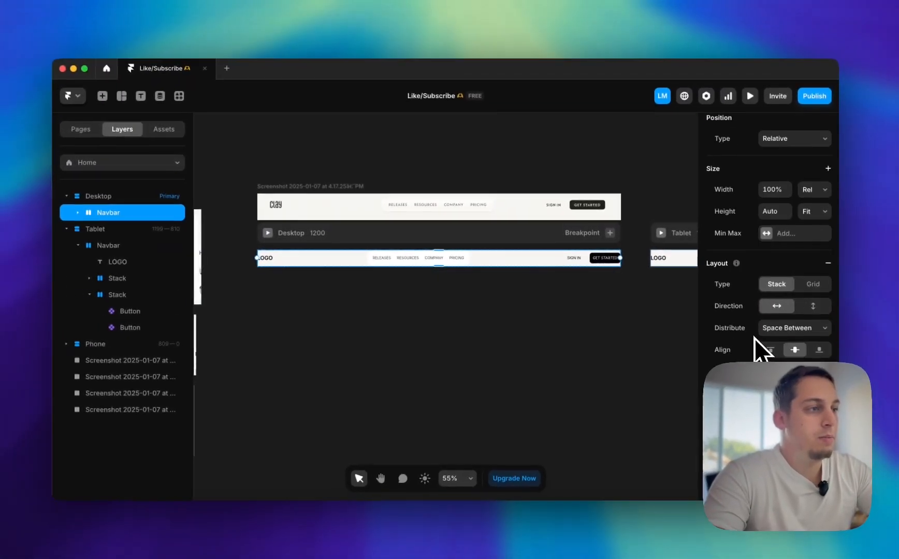
scroll(755, 338, "up", 2)
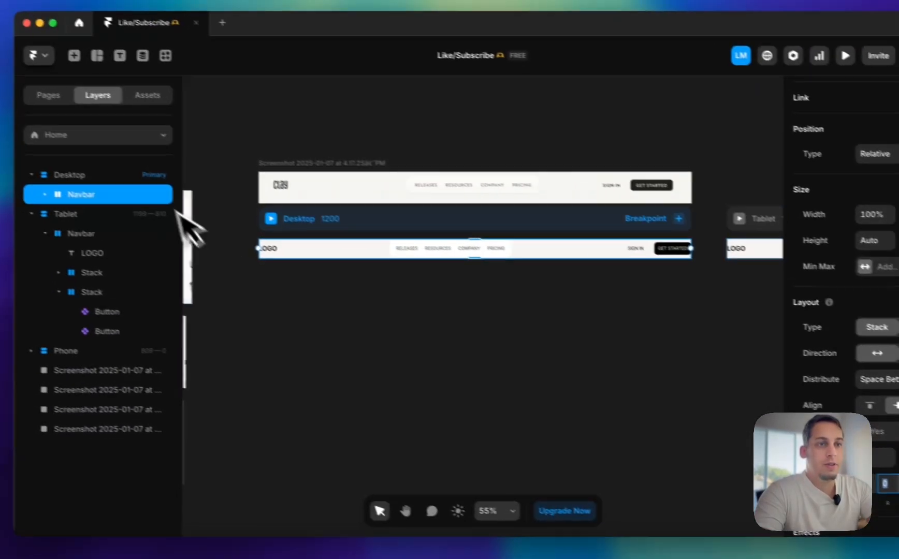
Select the Desktop breakpoint and go to its layout padding setting
left_click(5, 136)
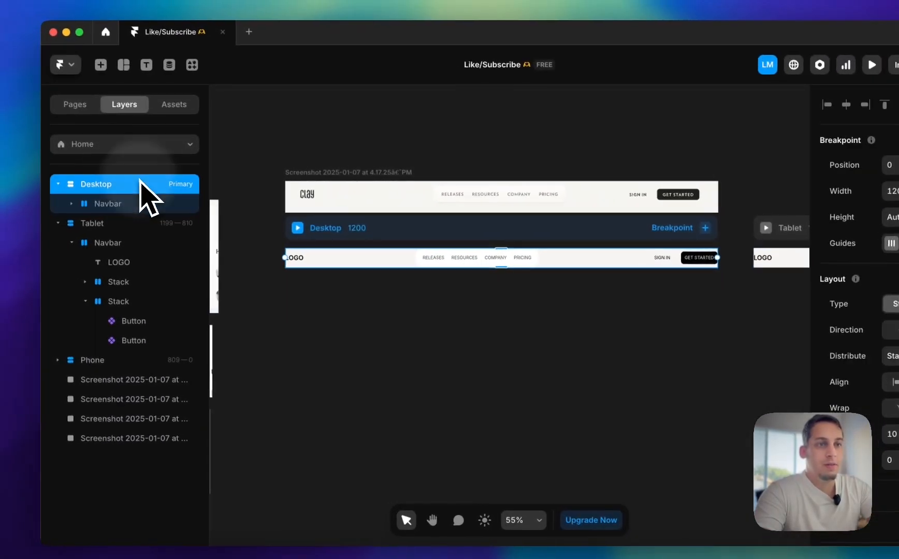
scroll(759, 385, "down", 2)
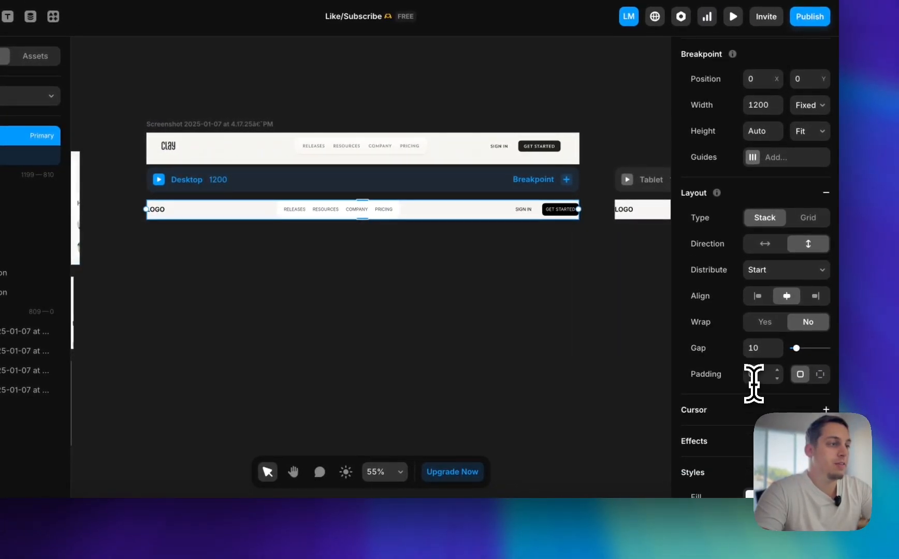
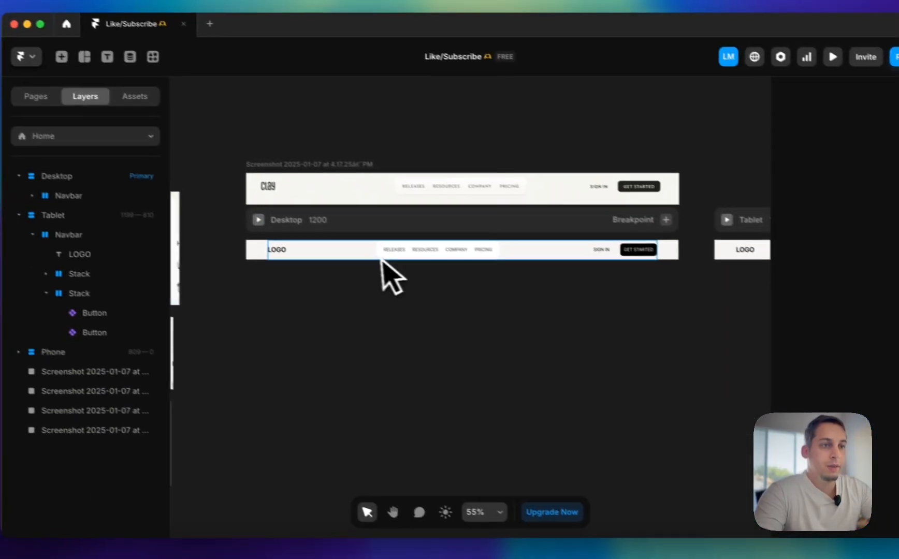
Set the Desktop Navbar stack's width to Fill and give it a maximum width of 1200
left_click(259, 209)
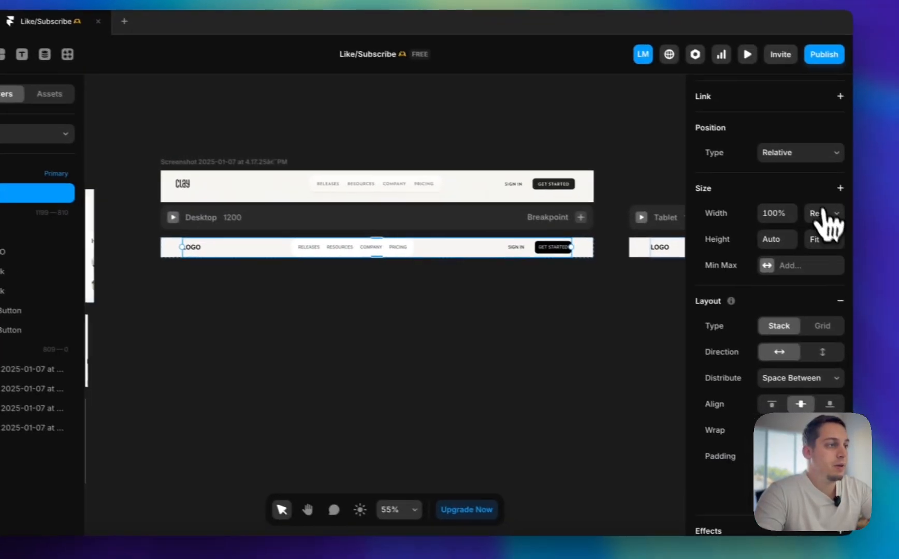
left_click(823, 213)
left_click(809, 225)
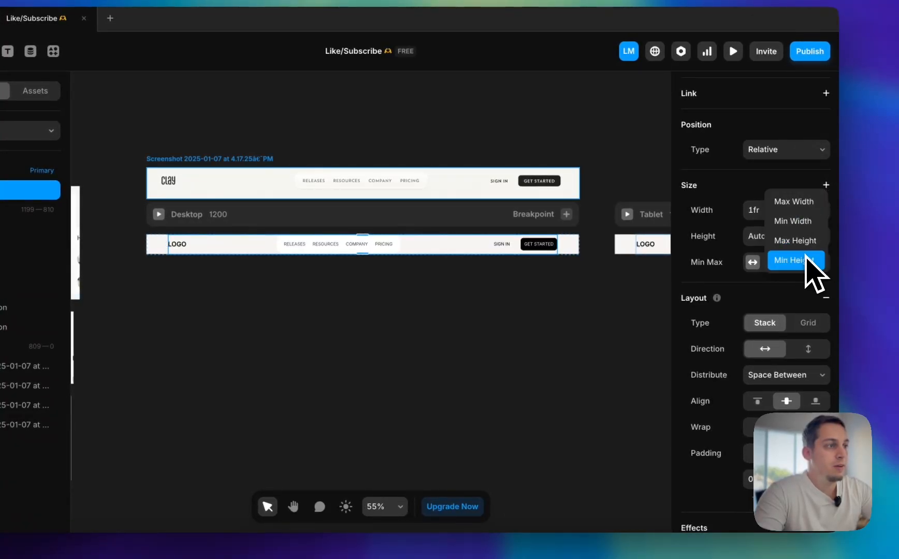
left_click(805, 207)
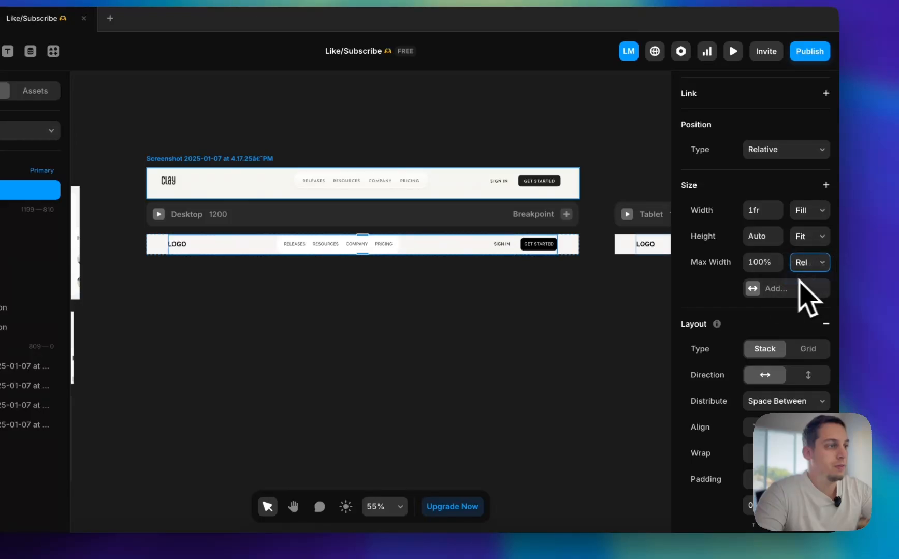
left_click(606, 313)
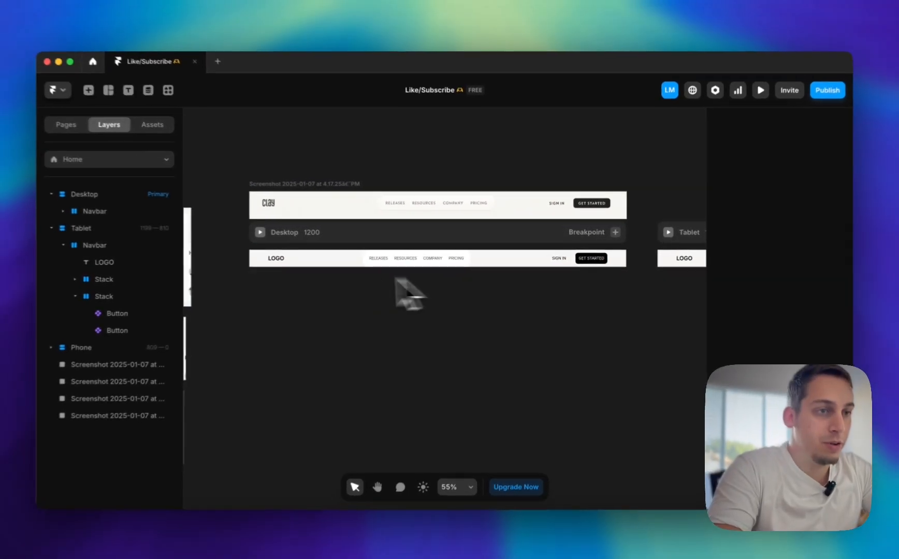
Expand the Desktop Navbar layer's contents and select the Desktop breakpoint, checking its layout against the reference screenshots
scroll(285, 285, "right", 8)
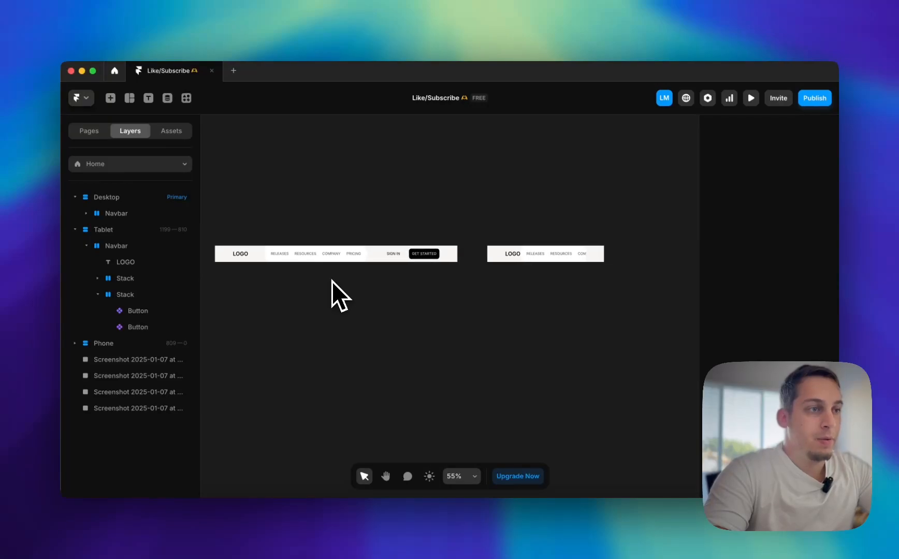
scroll(332, 281, "left", 10)
left_click(324, 252)
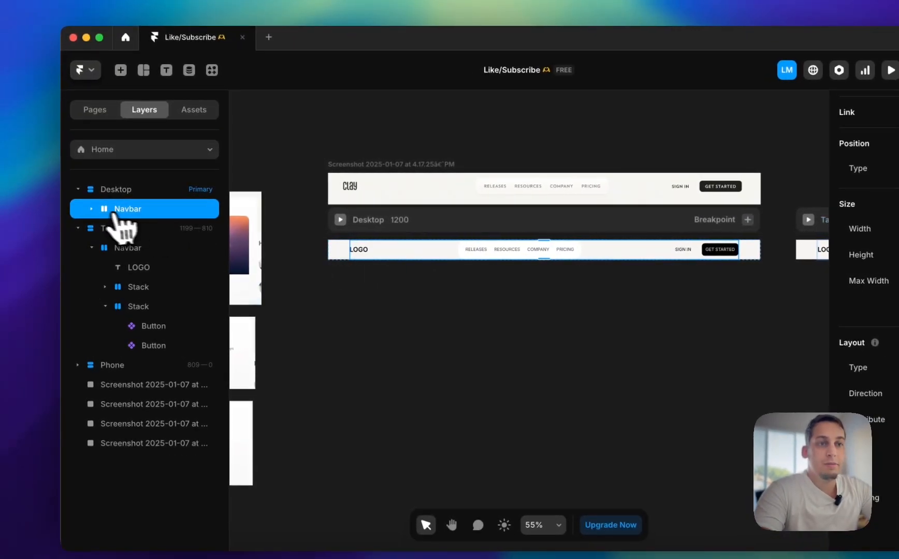
left_click(91, 209)
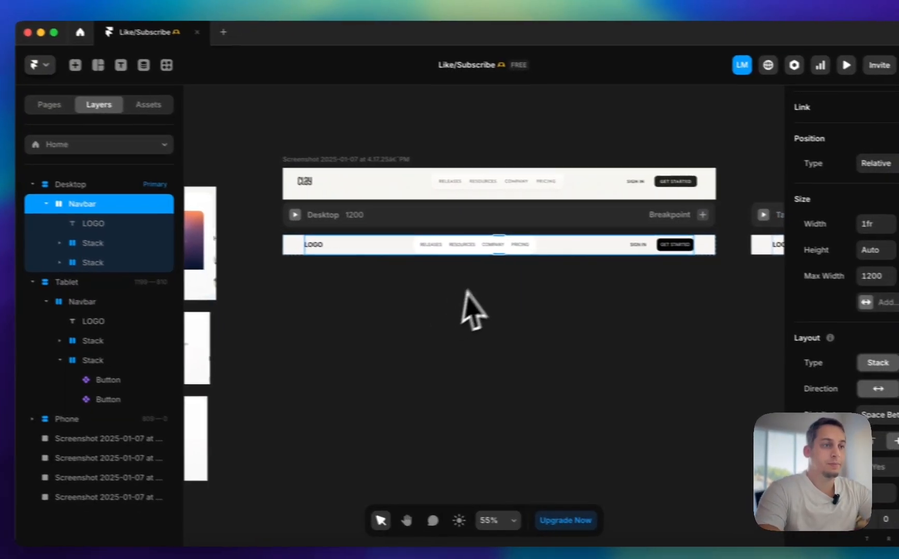
scroll(478, 251, "up", 5)
left_click(331, 213)
scroll(334, 228, "down", 6)
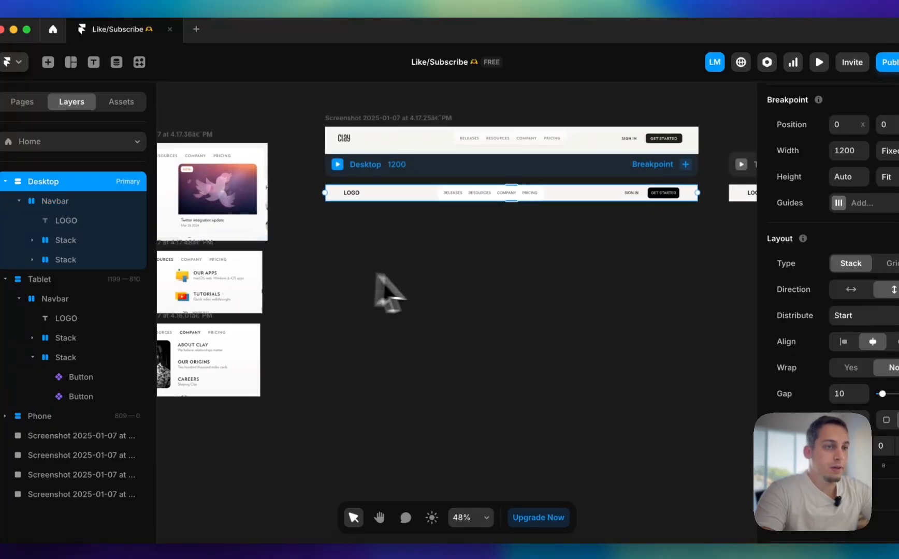
scroll(266, 307, "left", 2)
scroll(265, 307, "right", 2)
Draw a frame about 1181 by 613 on the canvas and place it inside the Desktop breakpoint below the Navbar
left_click(318, 258)
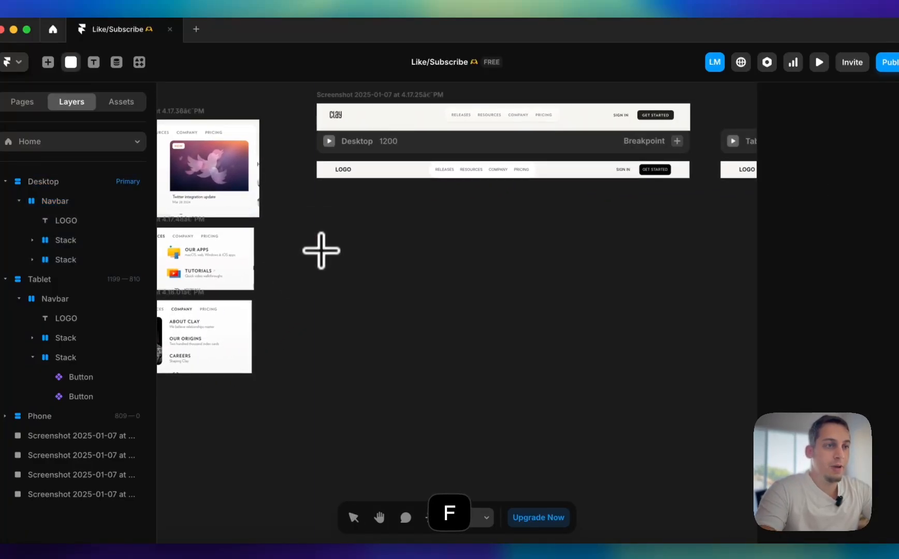
mouse_move(381, 245)
left_mouse_down()
mouse_move(703, 408)
mouse_move(687, 411)
left_mouse_up()
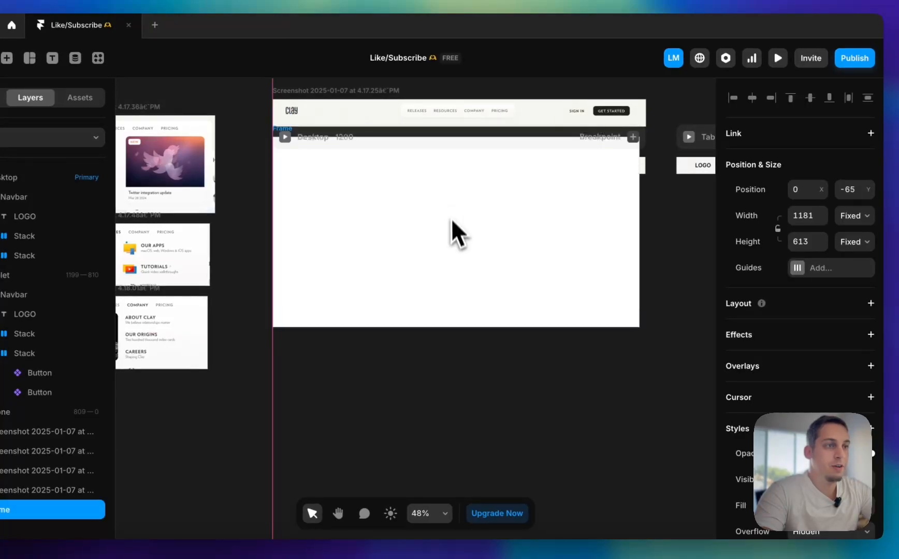
mouse_move(451, 217)
left_mouse_down()
mouse_move(445, 164)
mouse_move(447, 178)
mouse_move(520, 174)
mouse_move(526, 191)
left_mouse_up()
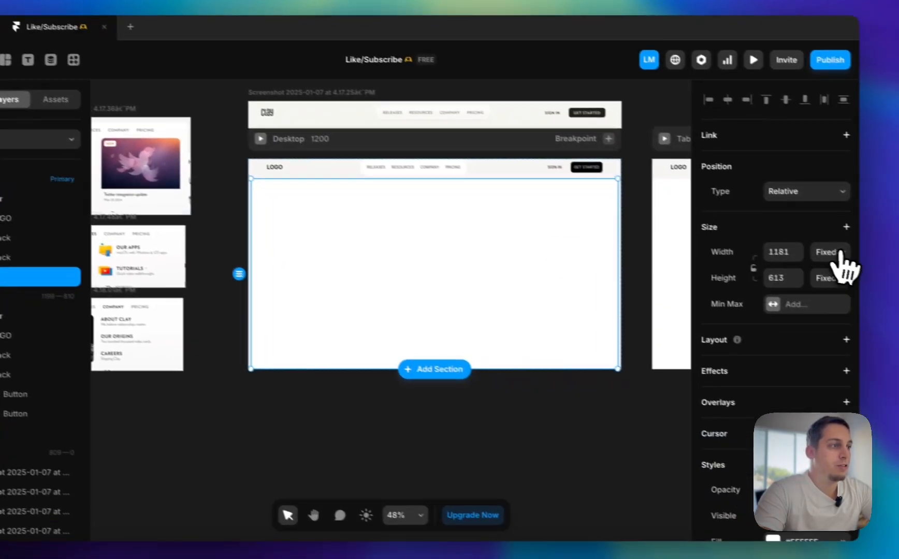
Set the new frame's opacity to 0 and review the result across the breakpoints
left_click(886, 275)
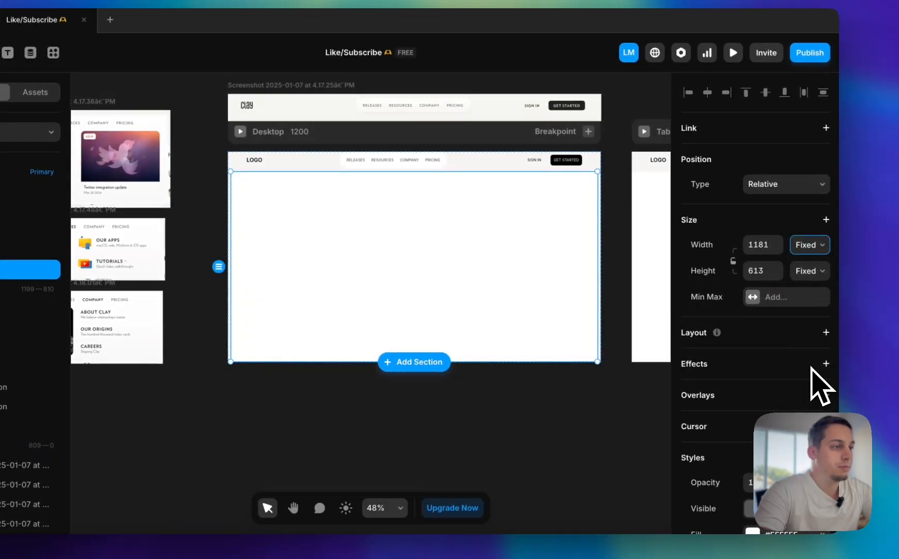
scroll(820, 386, "down", 3)
left_click_drag(821, 373, 767, 377)
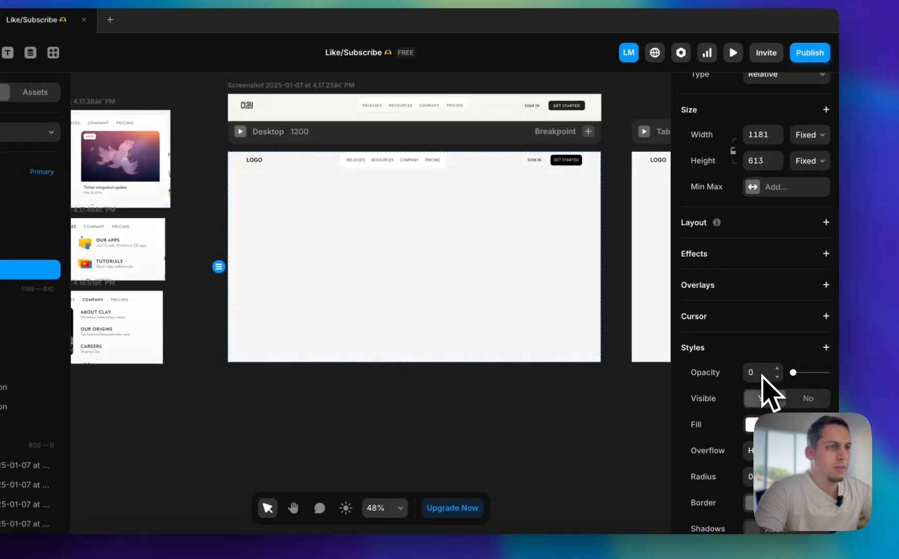
left_click(600, 372)
scroll(554, 380, "right", 8)
scroll(552, 380, "left", 4)
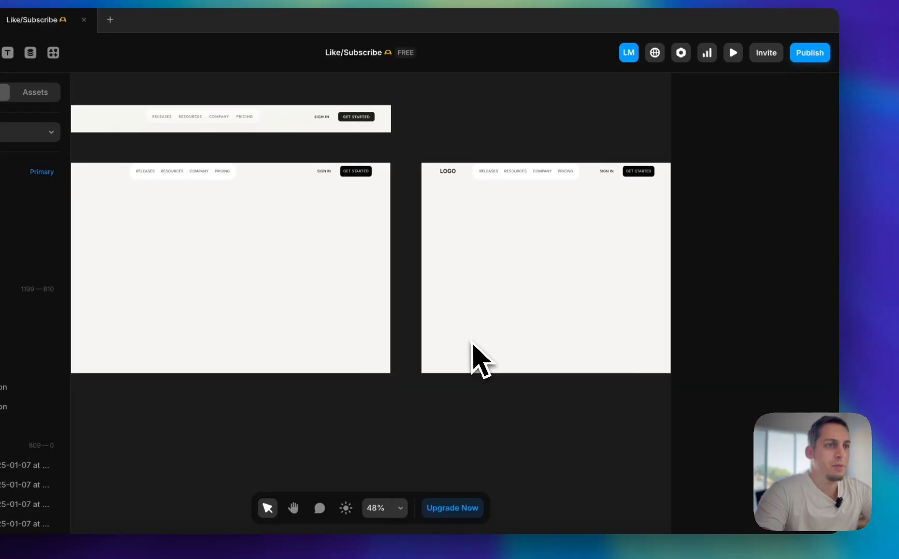
scroll(470, 342, "left", 6)
scroll(468, 341, "right", 2)
scroll(405, 192, "up", 5)
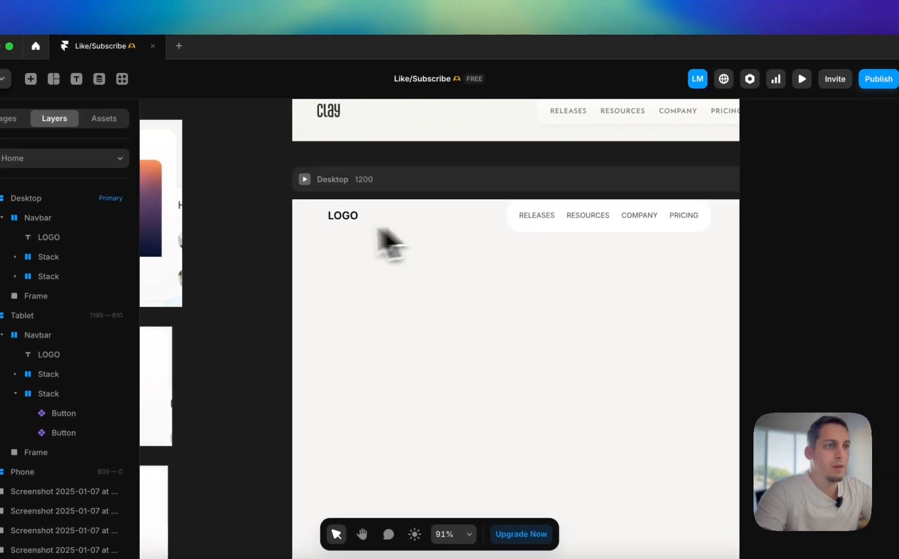
Set the top padding of the Desktop breakpoint's layout to 20
left_click(395, 180)
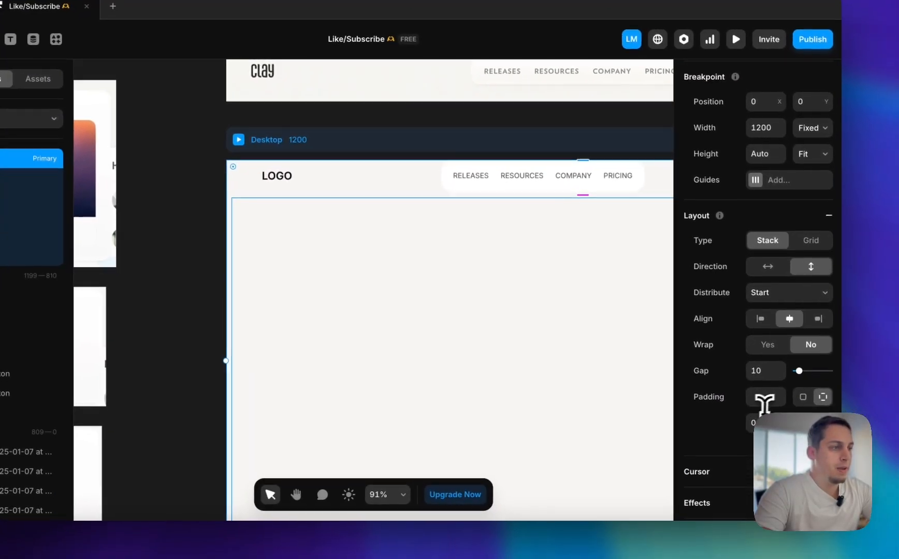
left_click(751, 422)
key("shift+Up")
key("shift+Up")
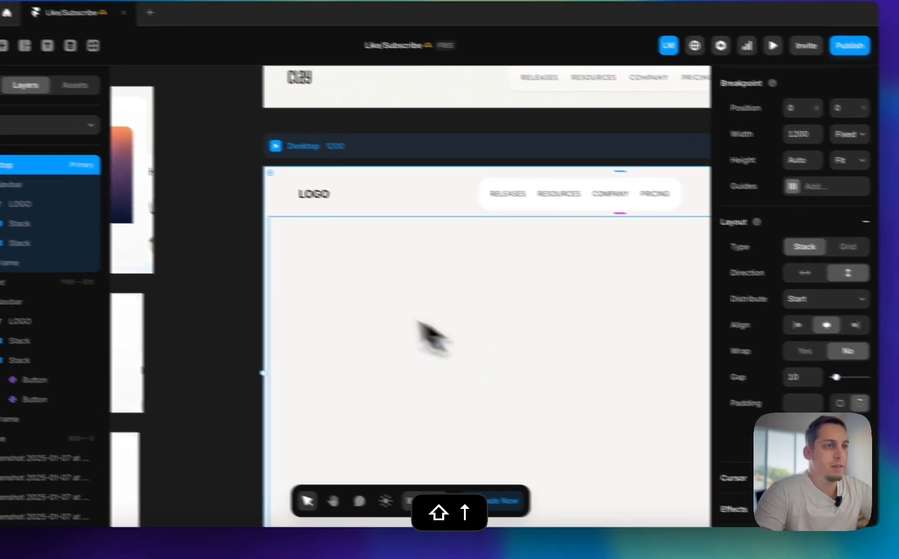
scroll(268, 278, "down", 5)
left_click(218, 257)
scroll(217, 256, "right", 2)
scroll(317, 277, "right", 1)
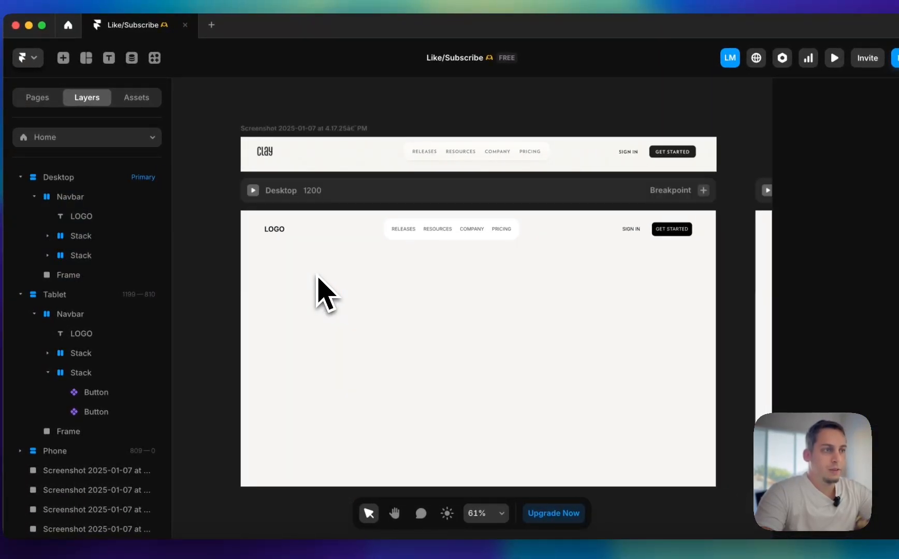
scroll(319, 282, "down", 2)
Select the stack holding the Desktop navigation links and examine its styles and placement in the Desktop, Tablet and Phone breakpoints
left_click(394, 207)
scroll(396, 224, "up", 3)
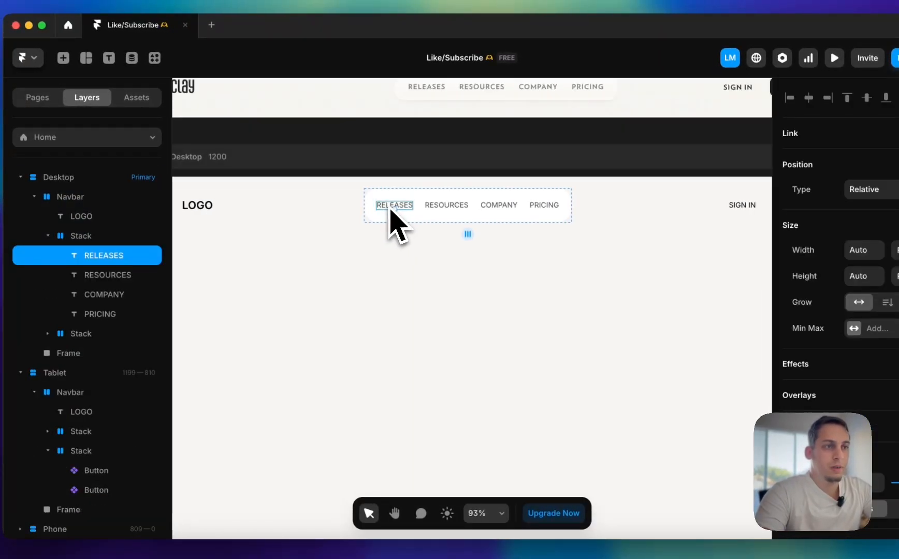
left_click(373, 207)
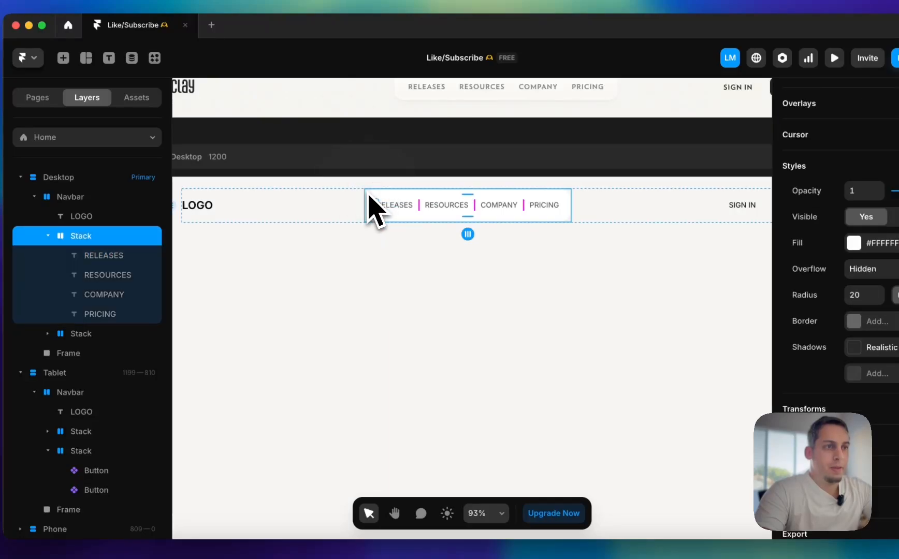
scroll(397, 210, "left", 2)
scroll(397, 210, "down", 1)
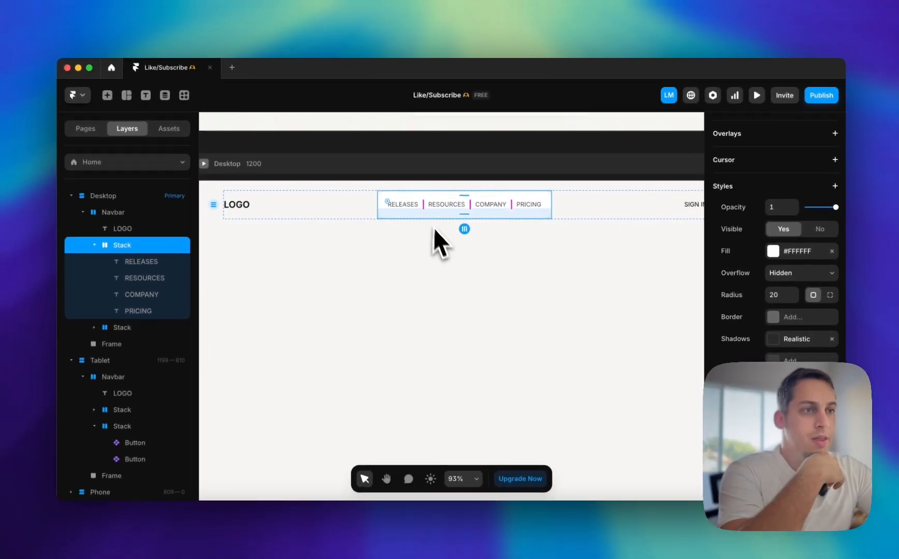
scroll(441, 200, "right", 3)
scroll(424, 215, "right", 8)
scroll(424, 215, "down", 1)
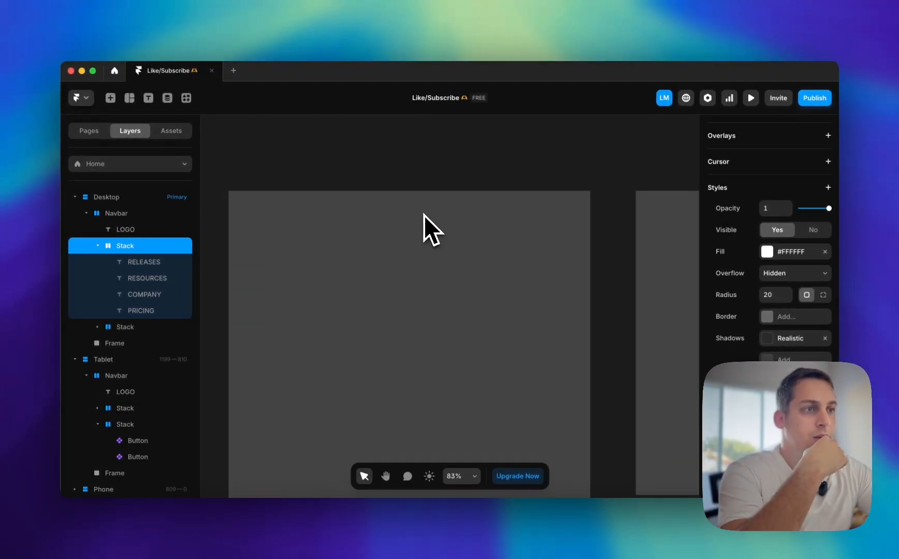
scroll(424, 216, "left", 7)
scroll(393, 218, "left", 8)
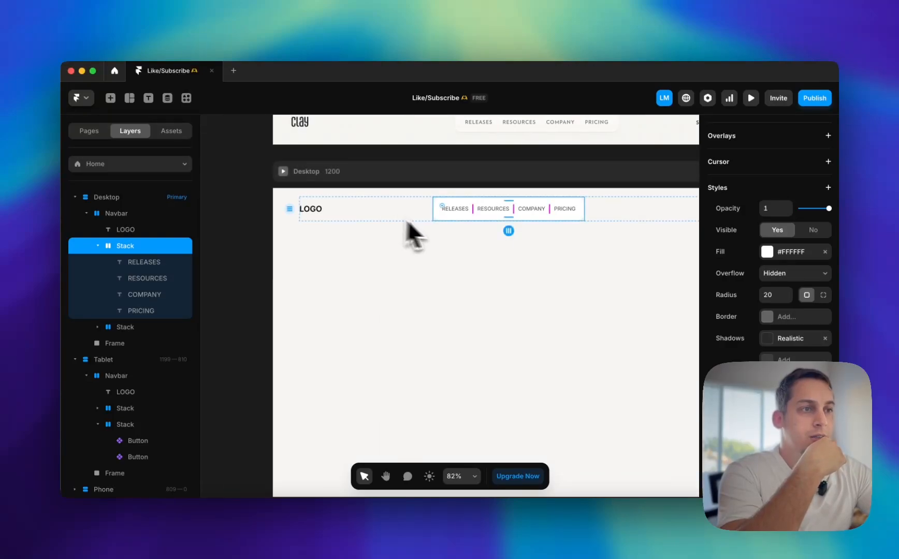
scroll(448, 221, "right", 7)
scroll(448, 220, "up", 1)
scroll(447, 221, "down", 4)
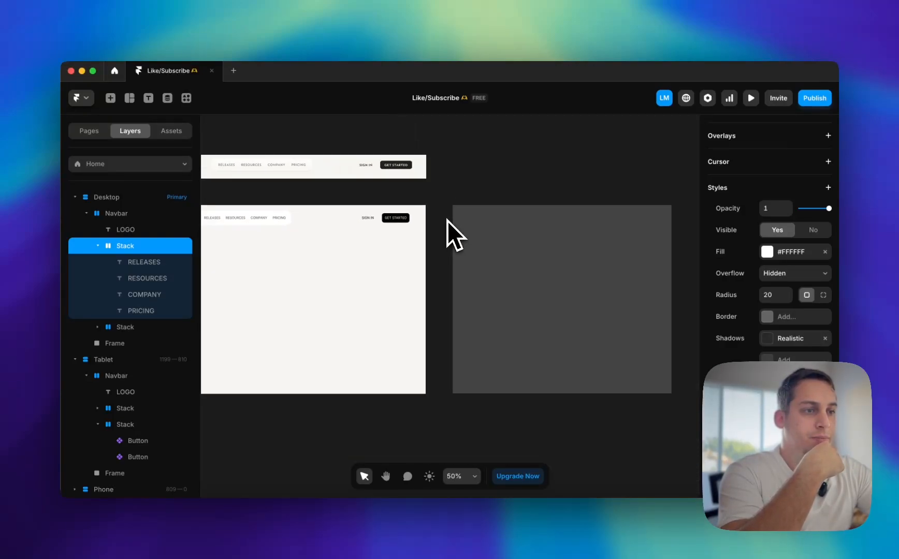
scroll(402, 235, "left", 5)
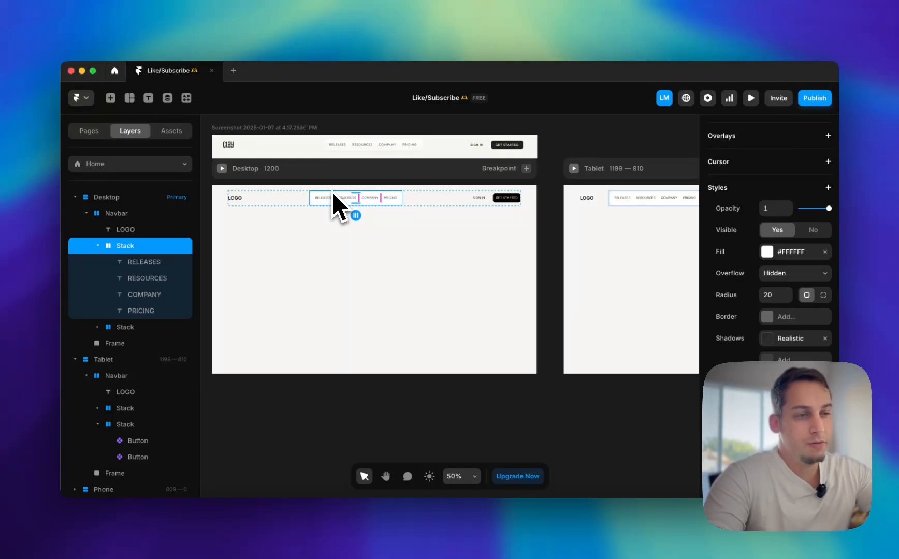
scroll(333, 194, "right", 10)
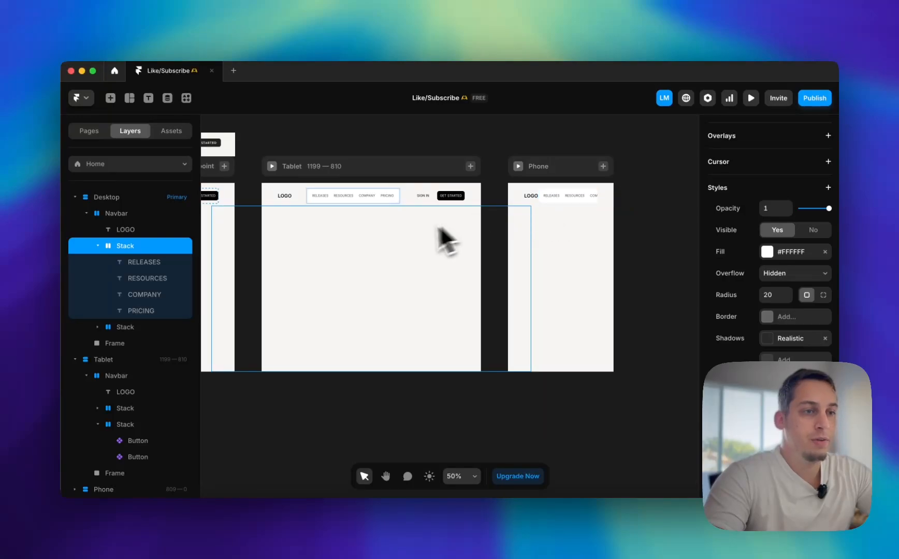
scroll(403, 234, "left", 15)
scroll(403, 234, "right", 8)
Set the invisible frame in the Desktop breakpoint to Fill width and a fixed height of 600
left_click(378, 244)
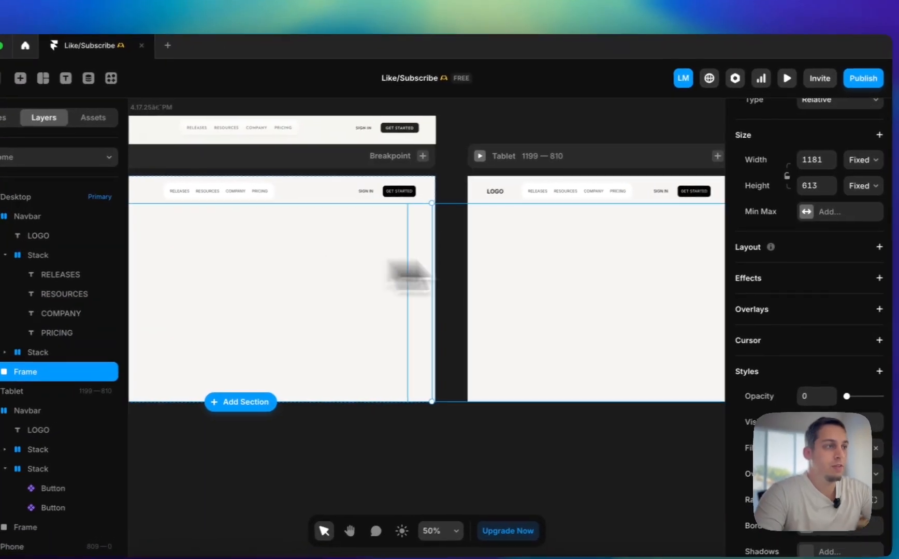
left_click(860, 160)
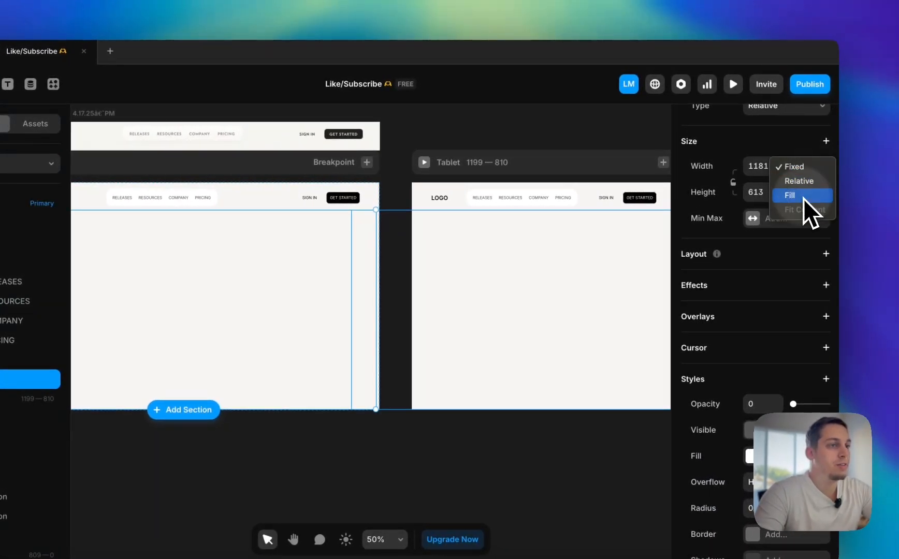
scroll(326, 285, "left", 5)
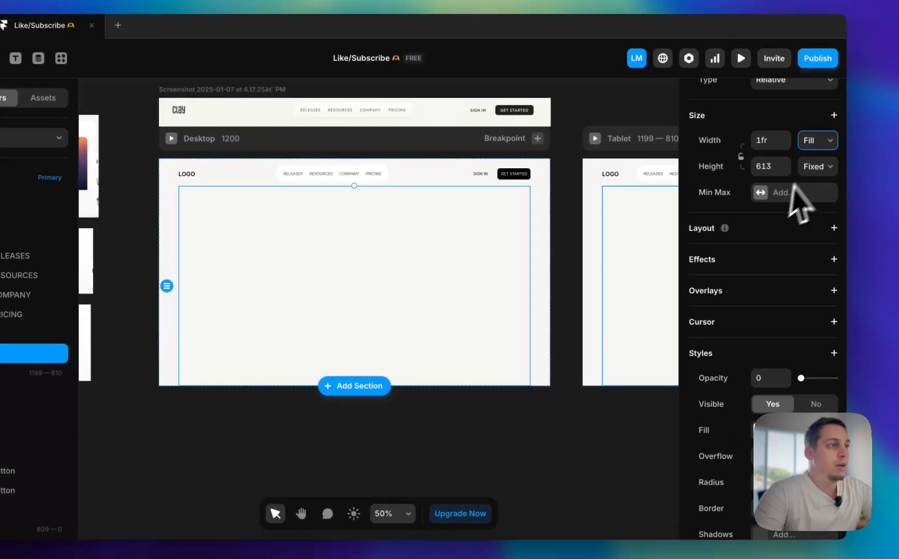
left_click(769, 166)
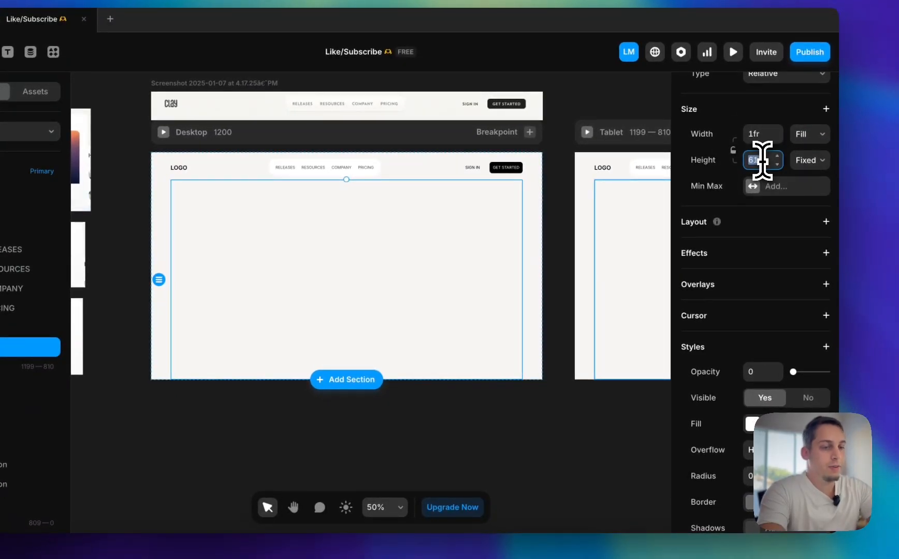
left_click(564, 409)
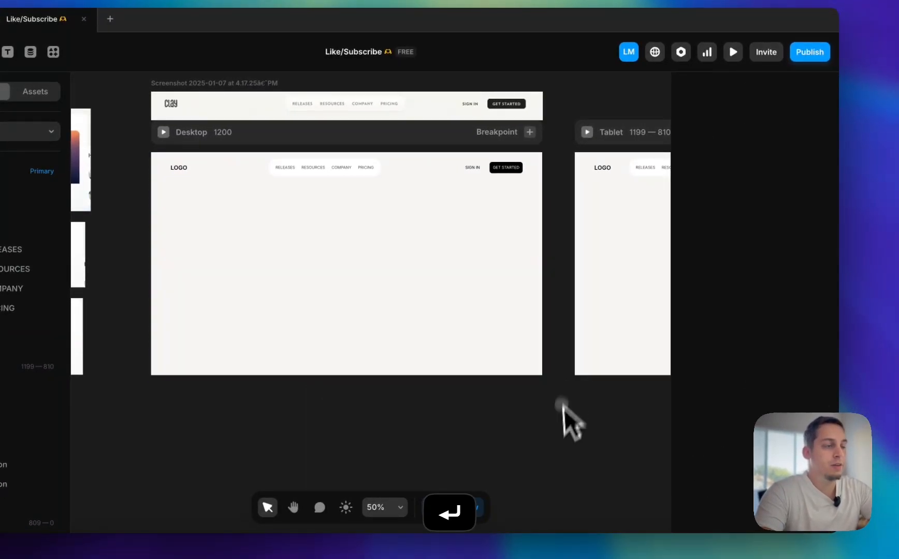
scroll(556, 457, "right", 10)
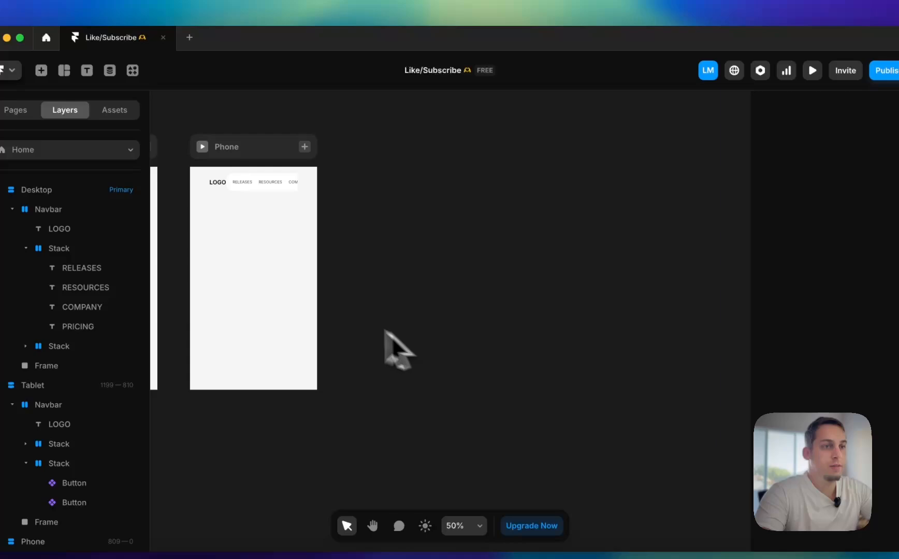
Reduce the left and right padding of the Phone breakpoint and compare it with the other breakpoints
left_click(283, 300)
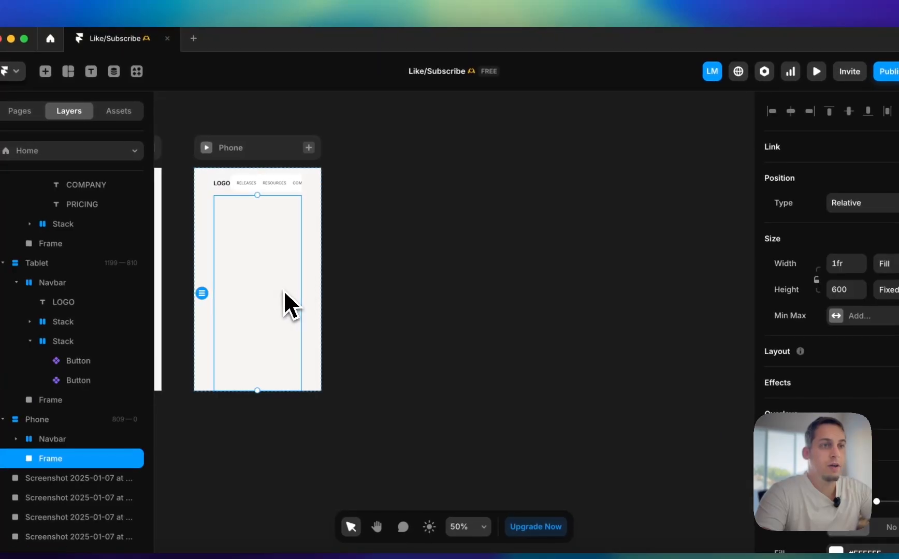
scroll(290, 298, "left", 5)
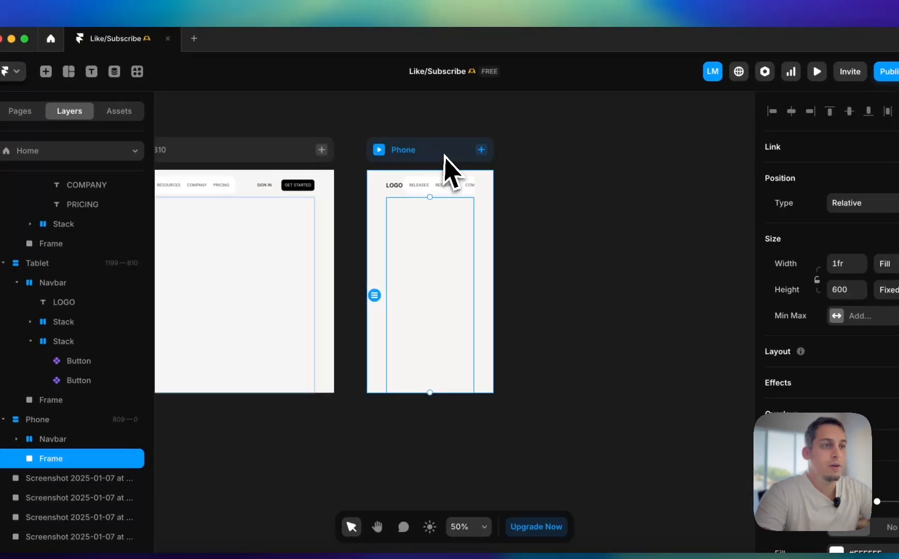
left_click(445, 153)
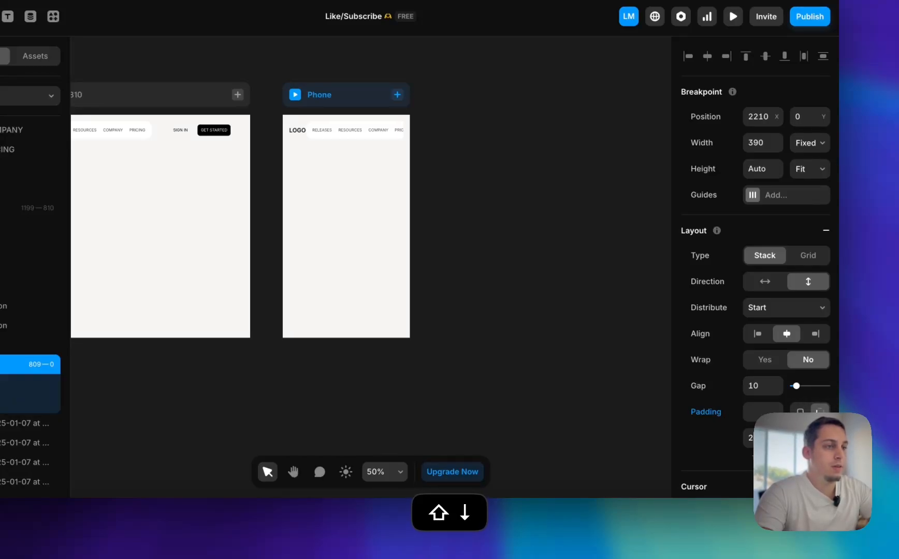
left_click(556, 316)
scroll(535, 302, "left", 8)
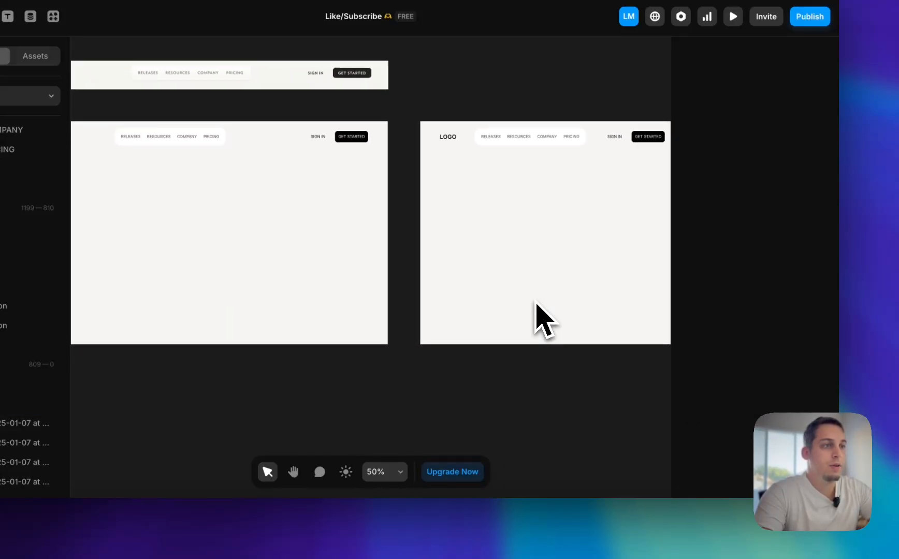
scroll(534, 302, "right", 8)
scroll(350, 149, "left", 8)
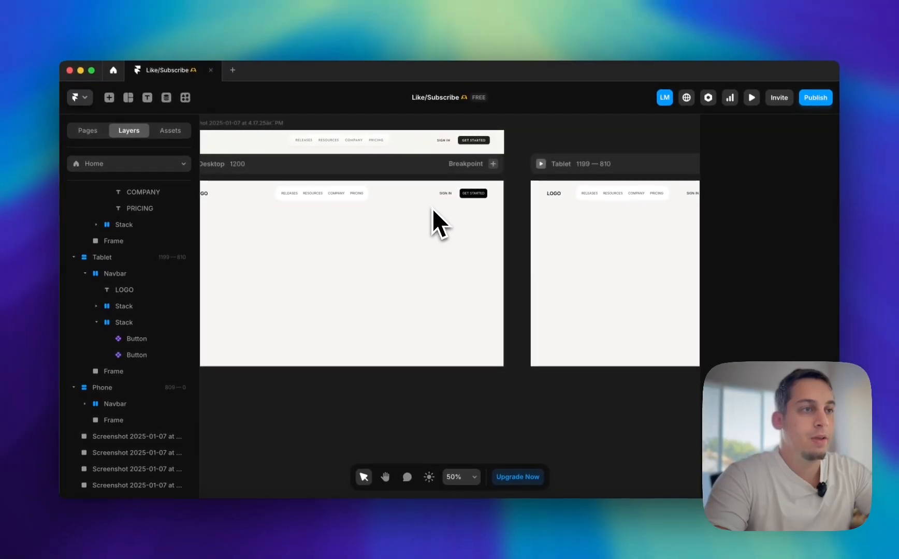
Compare the navbar's layout across the Desktop, Tablet and Phone breakpoints
scroll(433, 210, "right", 5)
scroll(433, 210, "left", 3)
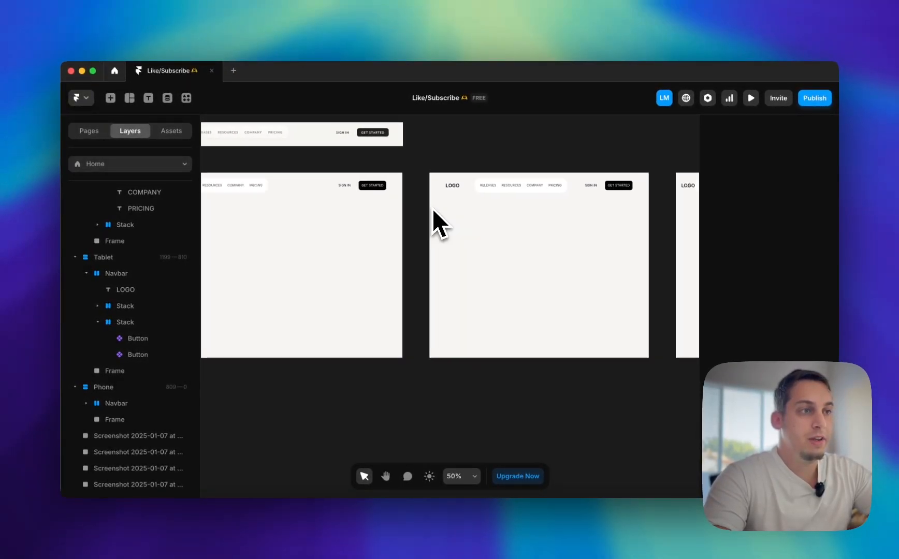
scroll(432, 208, "right", 5)
scroll(422, 213, "left", 3)
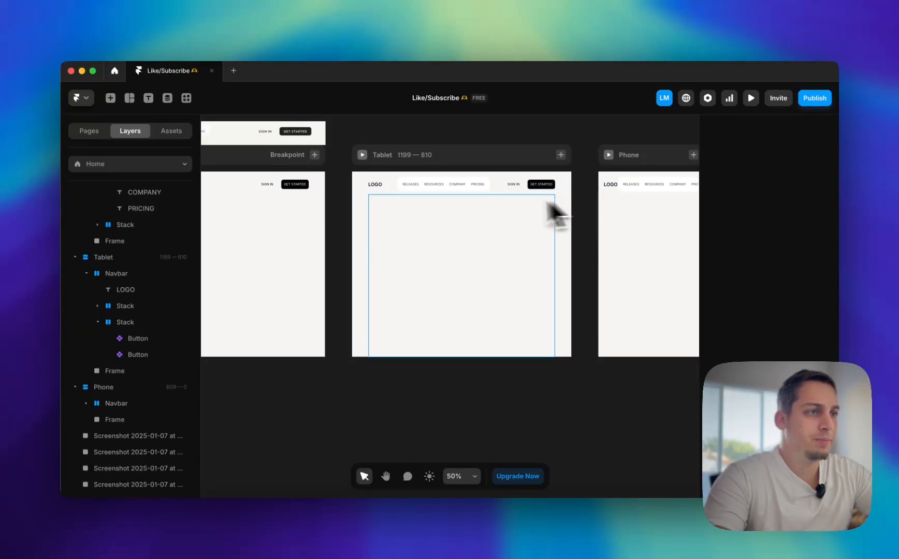
scroll(550, 204, "right", 5)
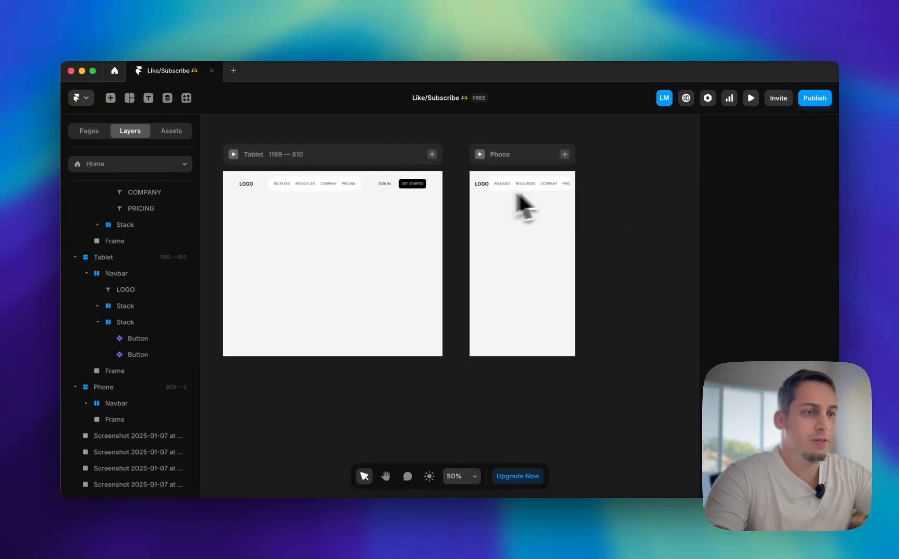
scroll(469, 234, "left", 8)
scroll(458, 237, "right", 2)
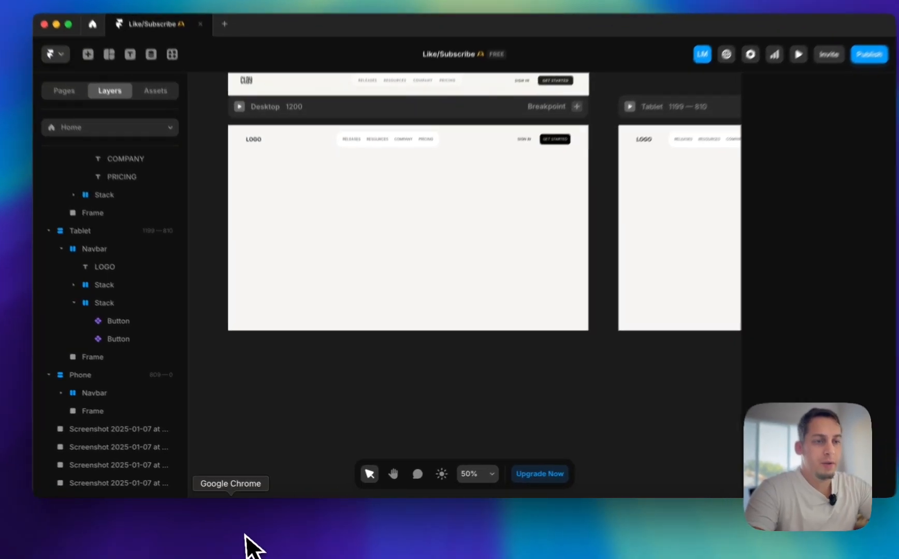
Switch to the Clay site in Chrome, expand its mobile navigation menu and capture a screenshot of the header and open menu
left_click(246, 538)
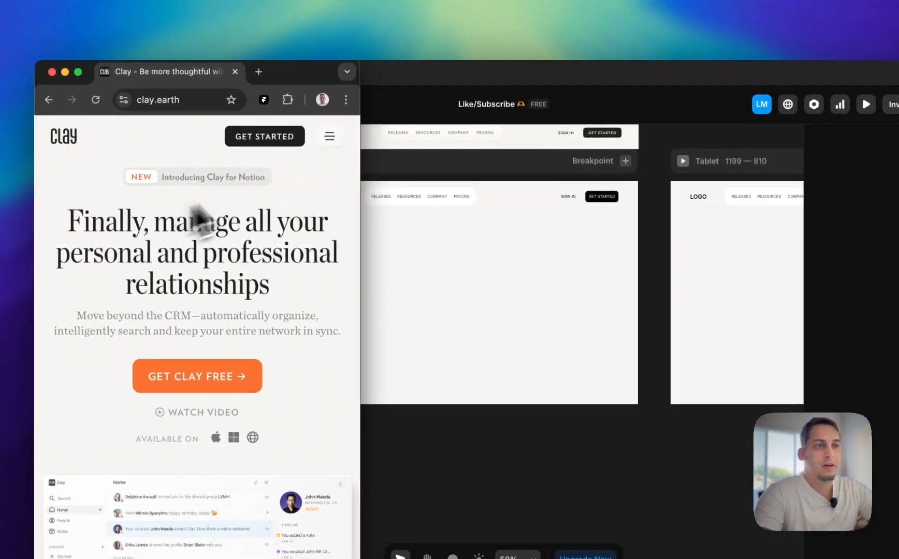
left_click(329, 137)
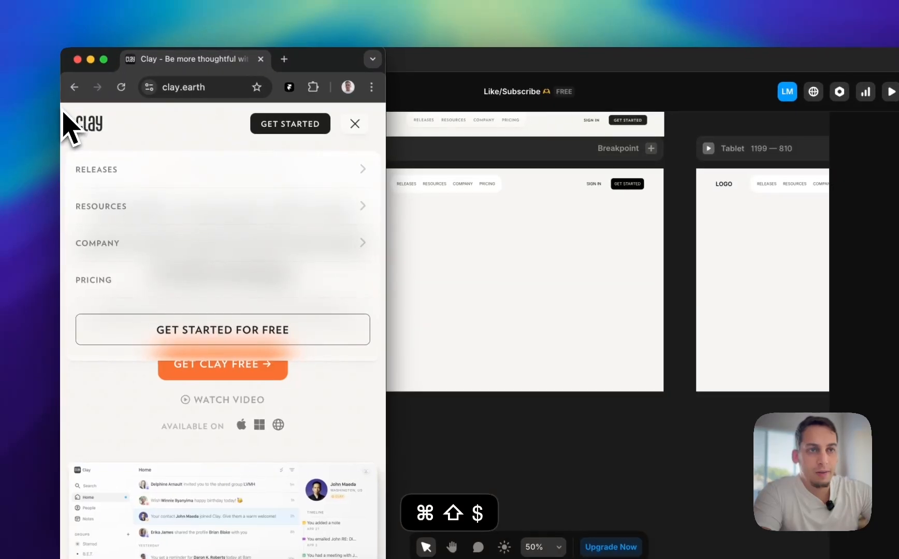
key("super+shift+4")
left_click_drag(60, 102, 387, 363)
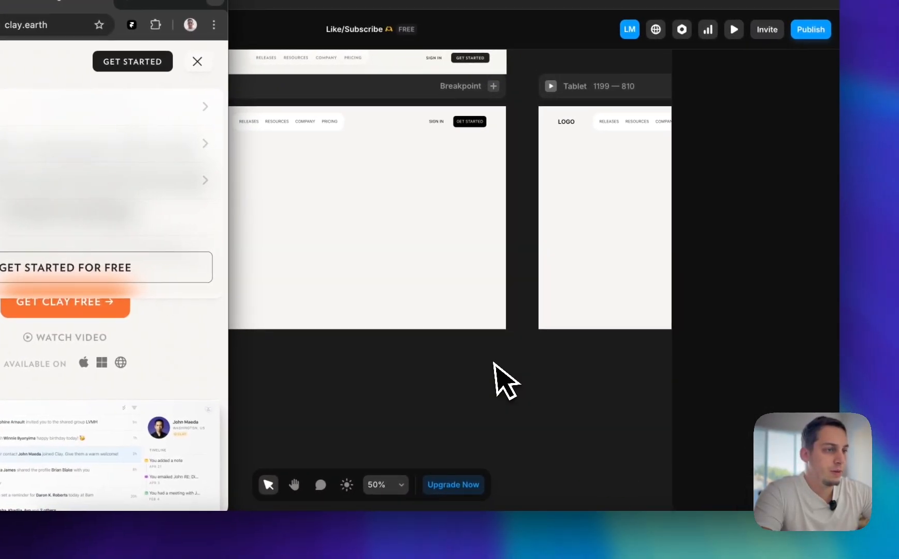
Add the mobile menu screenshot to the Framer canvas and place it just beyond the Phone breakpoint, aligned with its upper edge
scroll(494, 363, "right", 2)
scroll(494, 363, "down", 1)
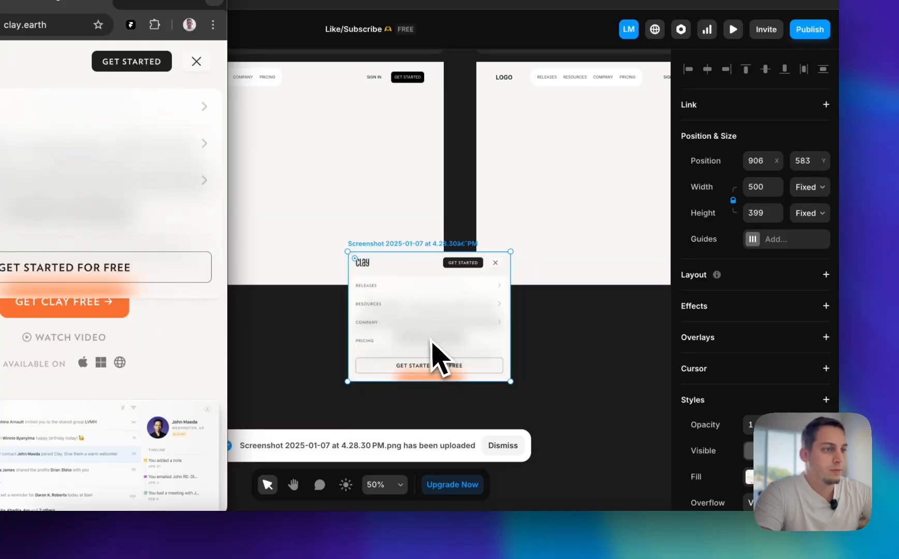
left_click(425, 336)
scroll(455, 303, "down", 3)
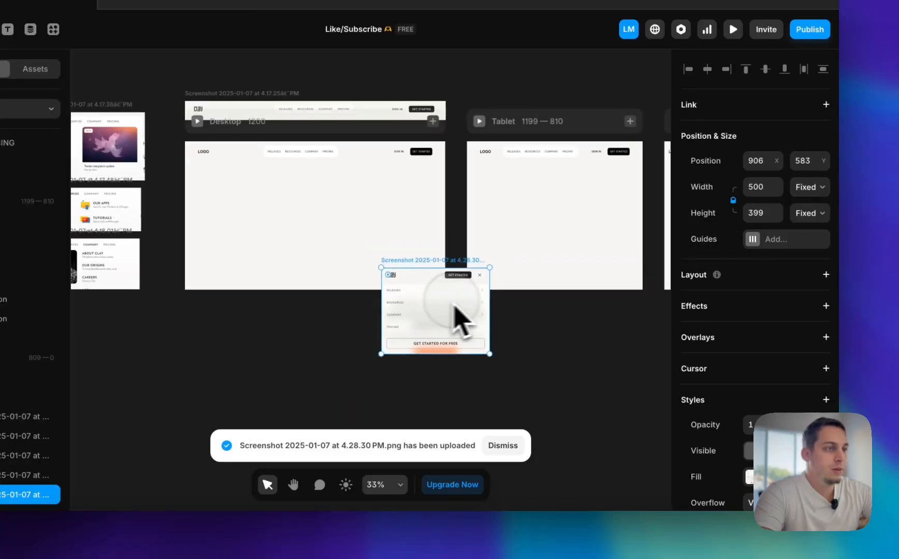
left_click_drag(451, 304, 577, 217)
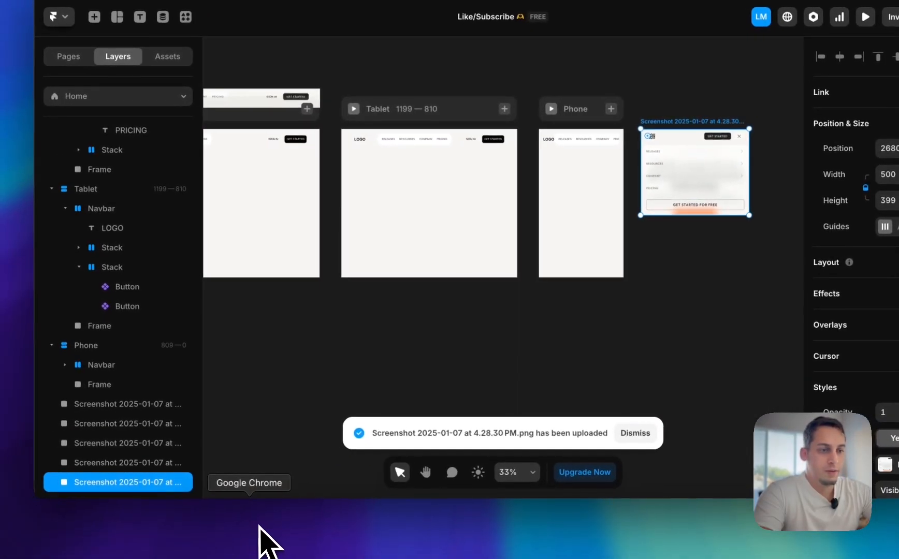
Switch to Chrome, examine how Clay's mobile menu sections expand and collapse, and restore the site to its desktop width
left_click(261, 528)
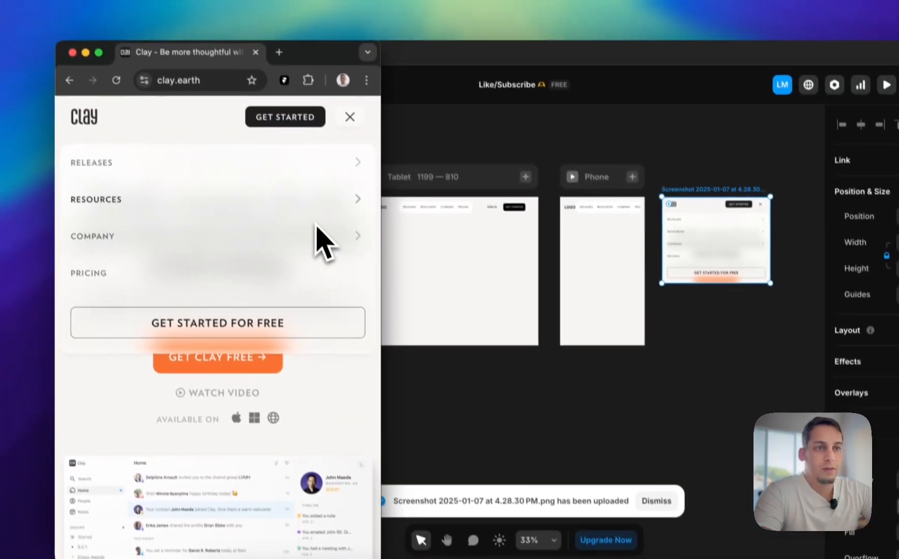
left_click(251, 97)
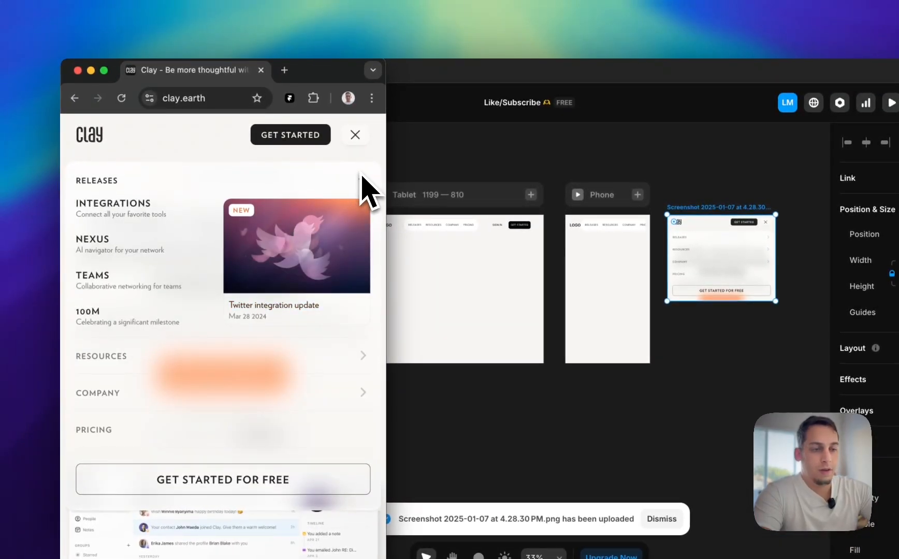
key("super+shift+4")
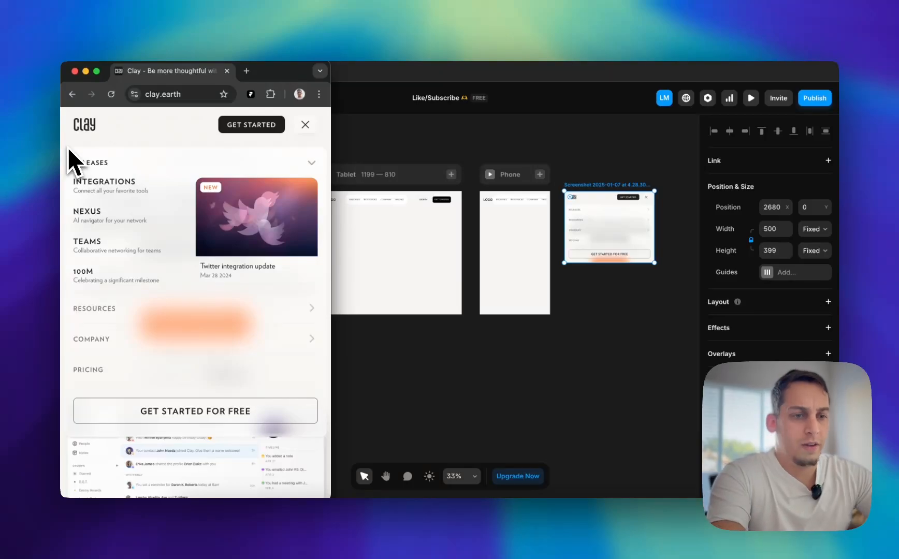
key("Escape")
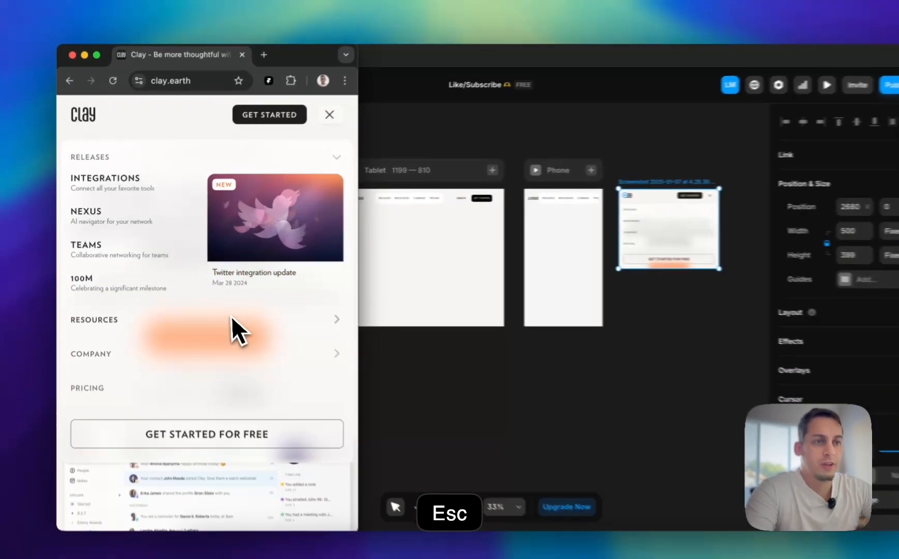
left_click(231, 318)
scroll(171, 342, "down", 4)
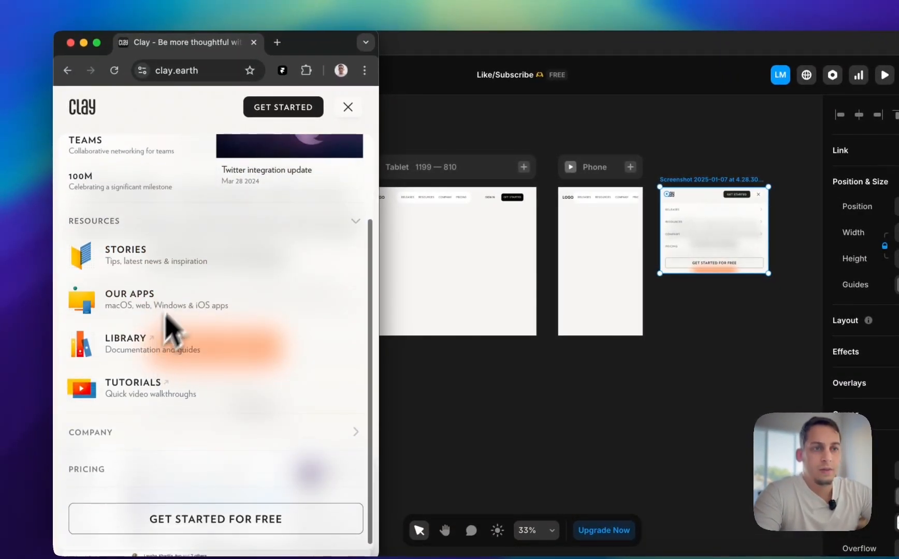
left_click(168, 226)
left_click(266, 155)
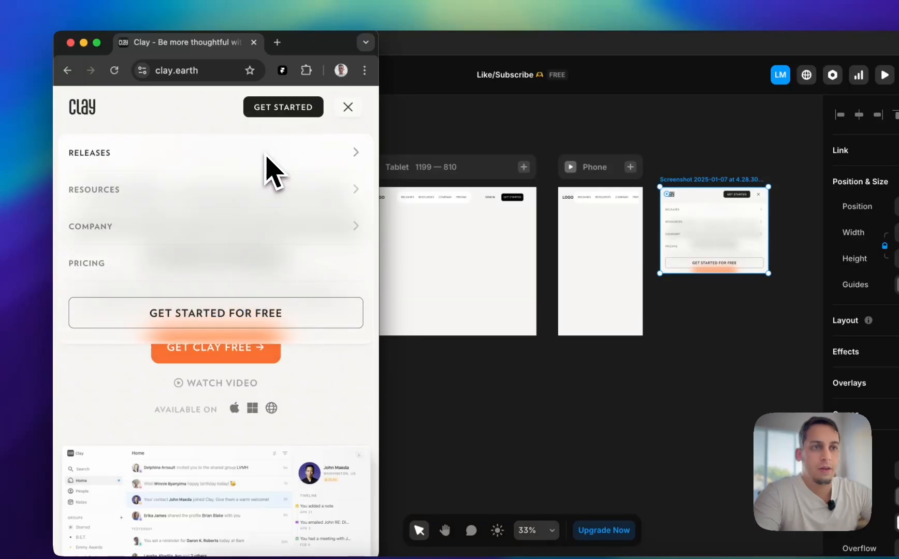
left_click(348, 107)
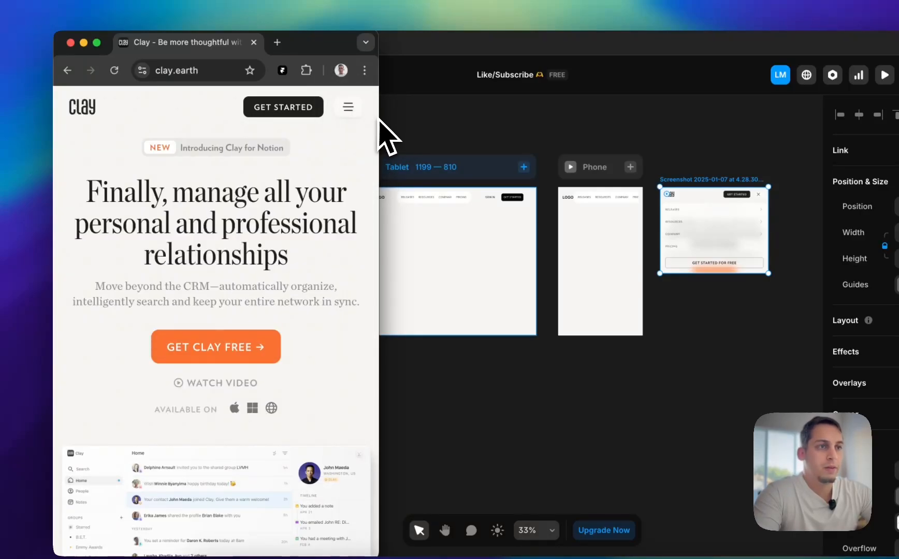
left_click_drag(379, 120, 850, 120)
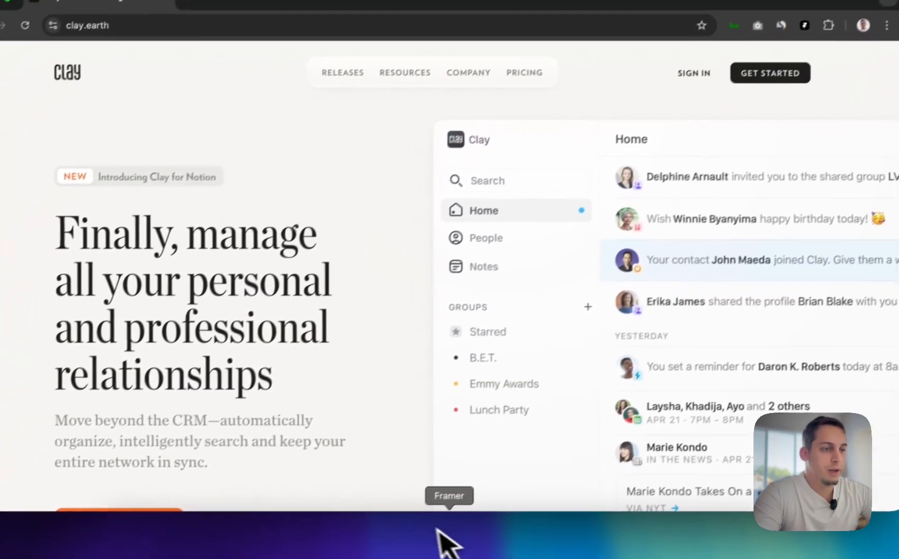
Return to Framer and examine the Desktop navbar's link stack and its RELEASES item up close
left_click(439, 533)
scroll(456, 373, "left", 6)
double_click(446, 214)
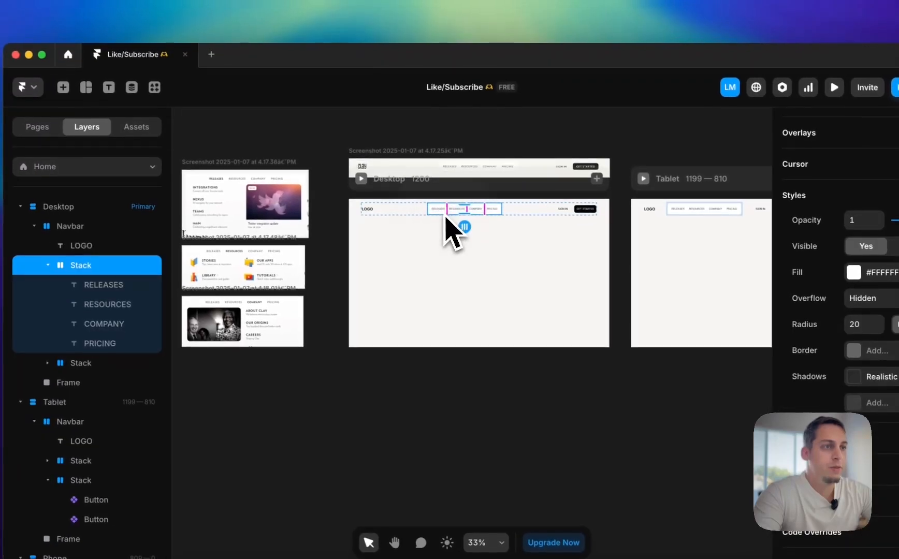
scroll(453, 233, "up", 5)
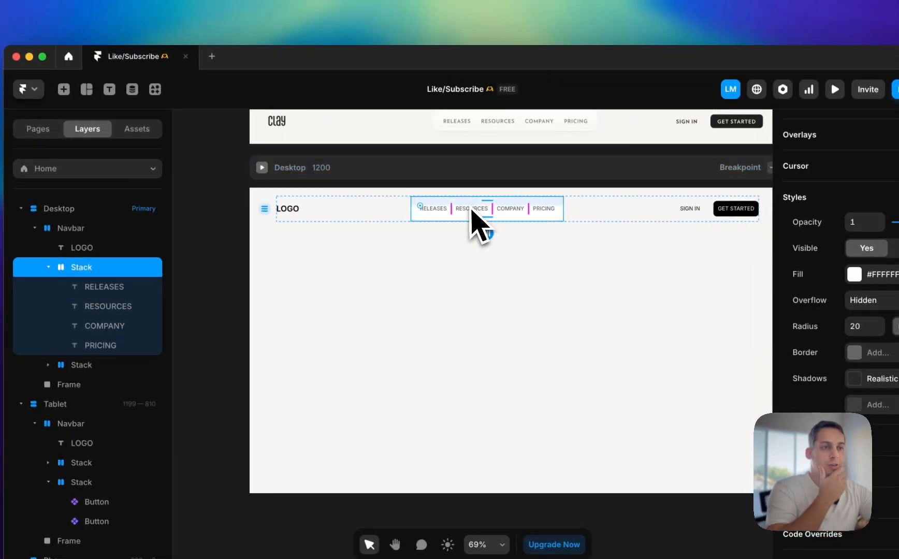
left_click(392, 173)
left_click(224, 204)
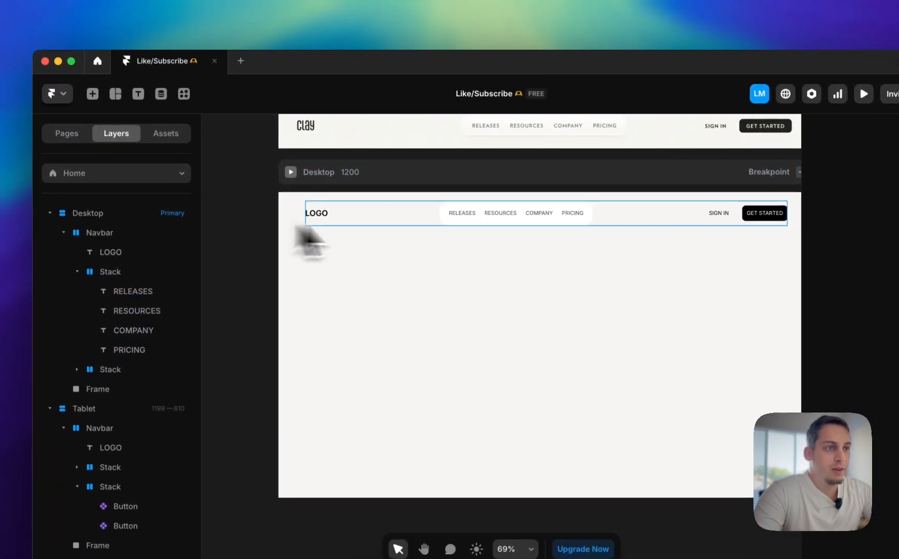
left_click(465, 215)
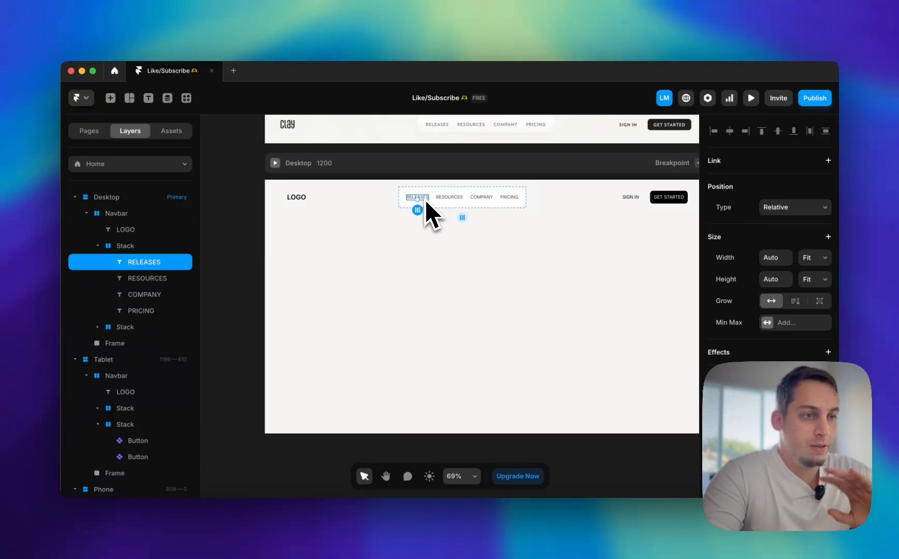
scroll(425, 200, "right", 10)
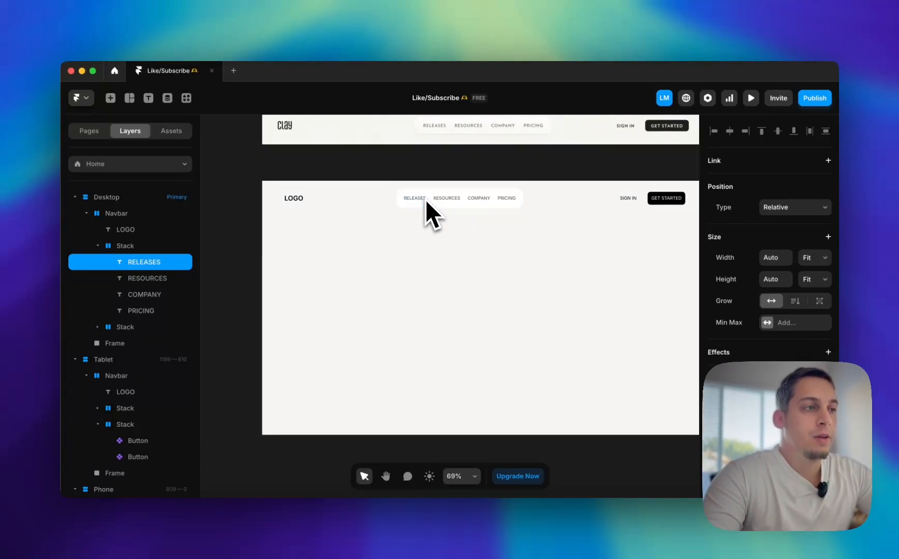
scroll(427, 200, "left", 10)
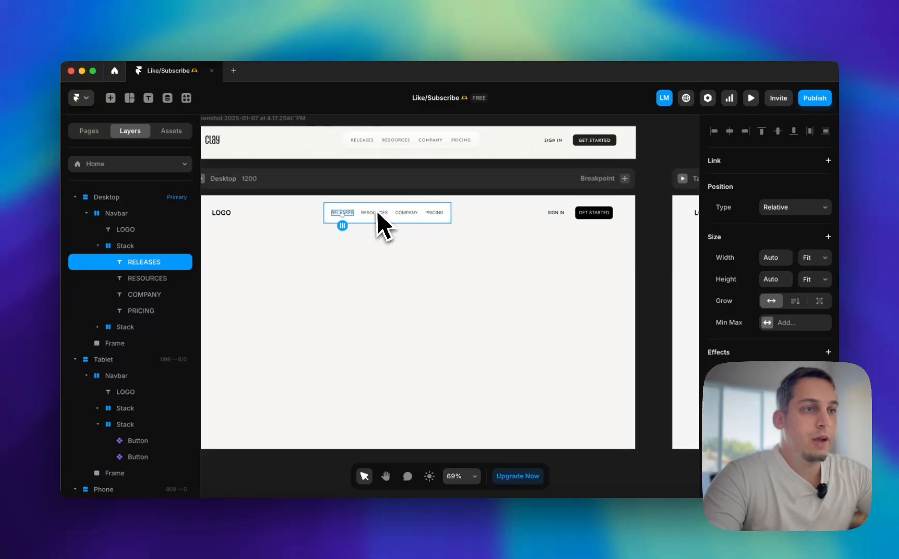
scroll(340, 215, "up", 5)
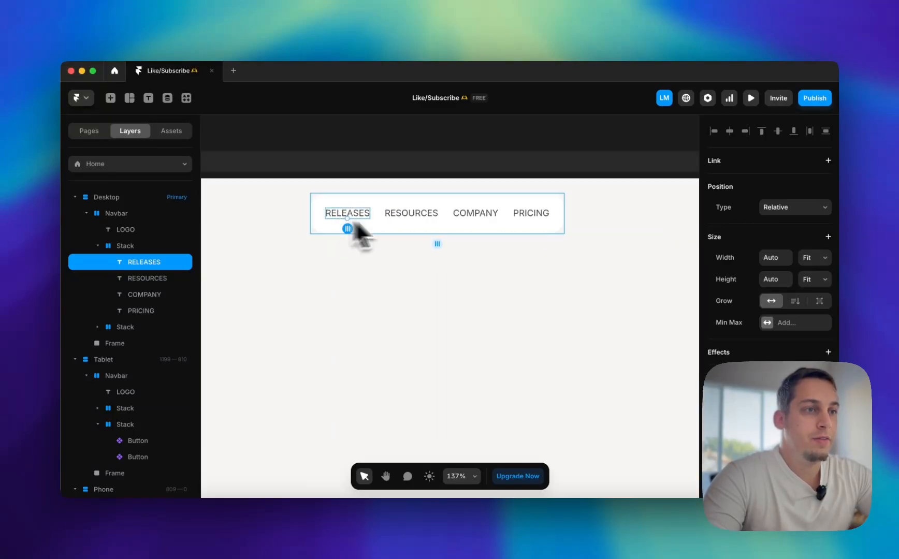
scroll(619, 295, "right", 10)
scroll(295, 220, "left", 10)
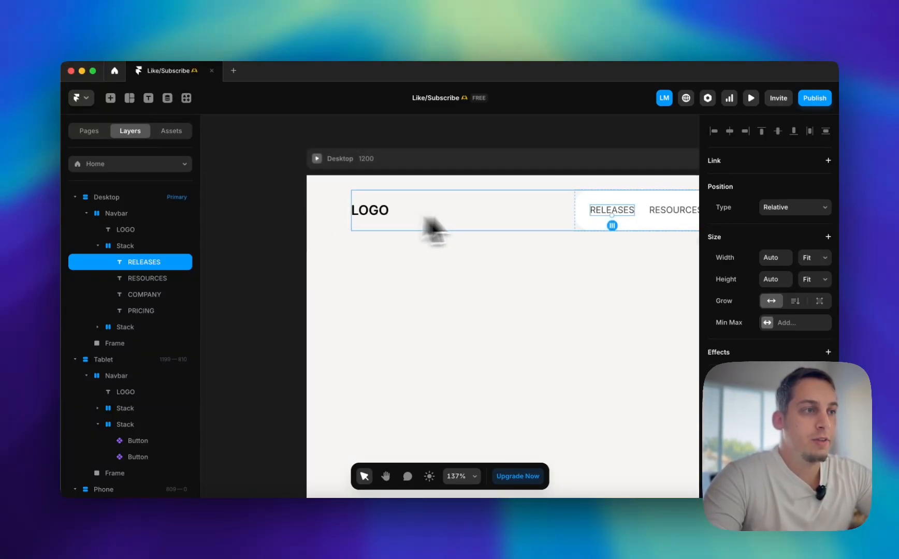
Open the component behind the Desktop GET STARTED button, add a new variant and name it Nav Item
scroll(605, 211, "right", 10)
double_click(396, 220)
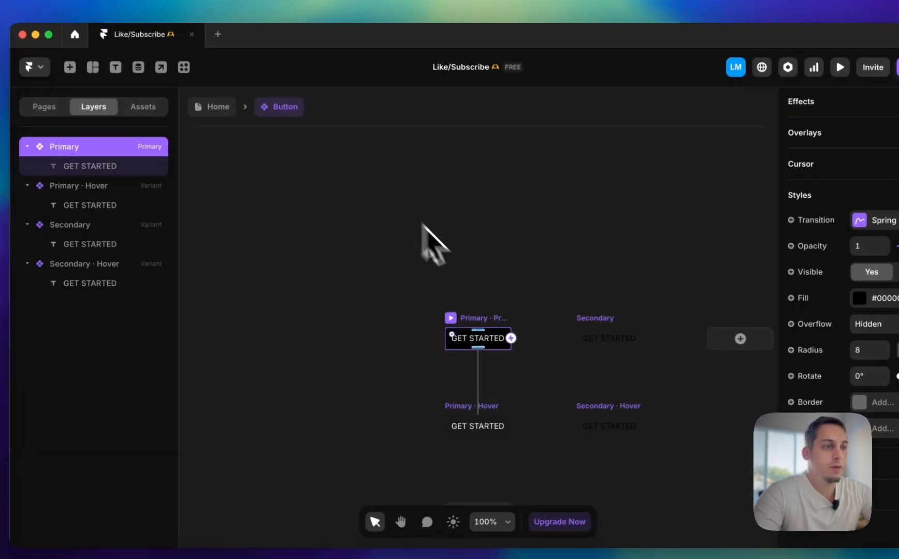
left_click(557, 305)
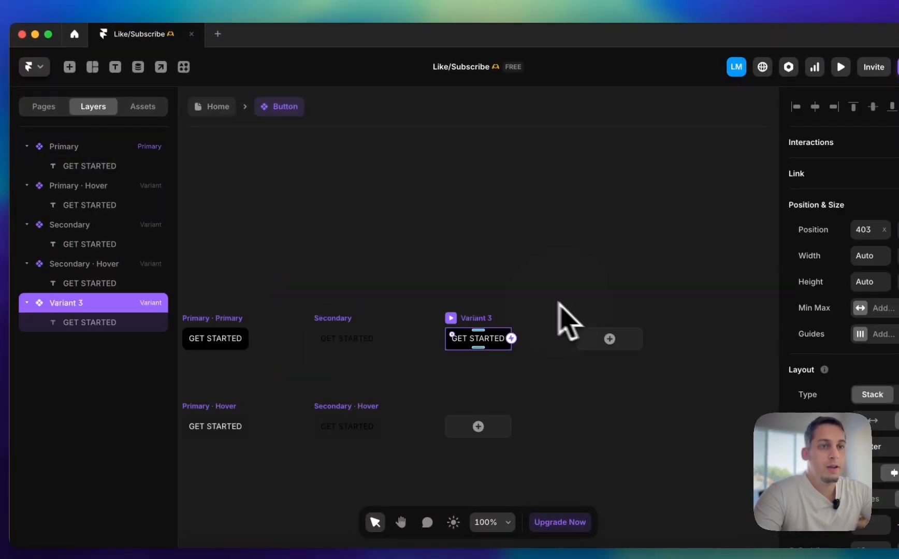
double_click(107, 303)
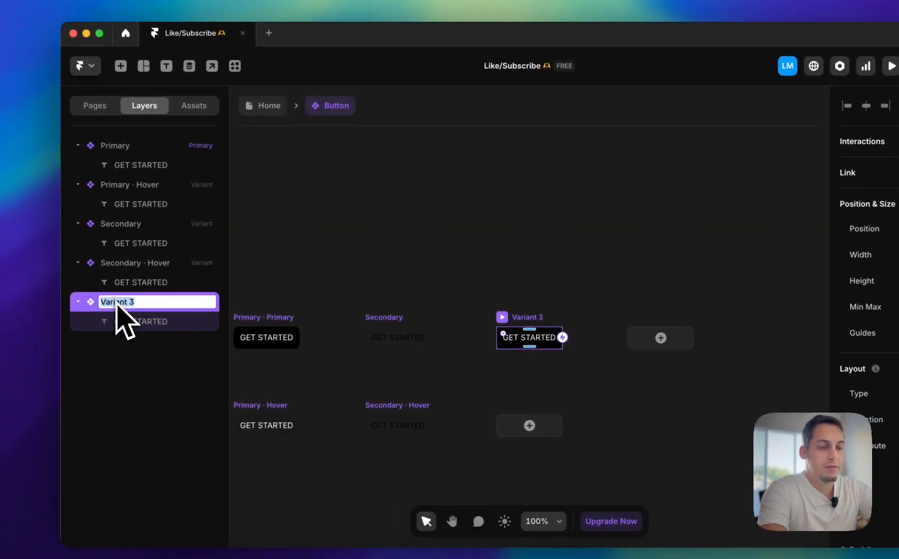
type("Nav Item")
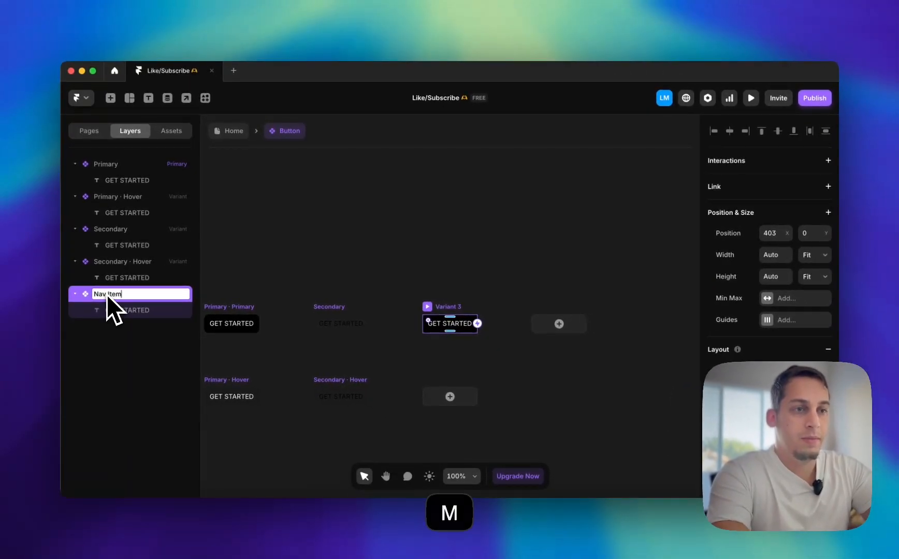
key("Return")
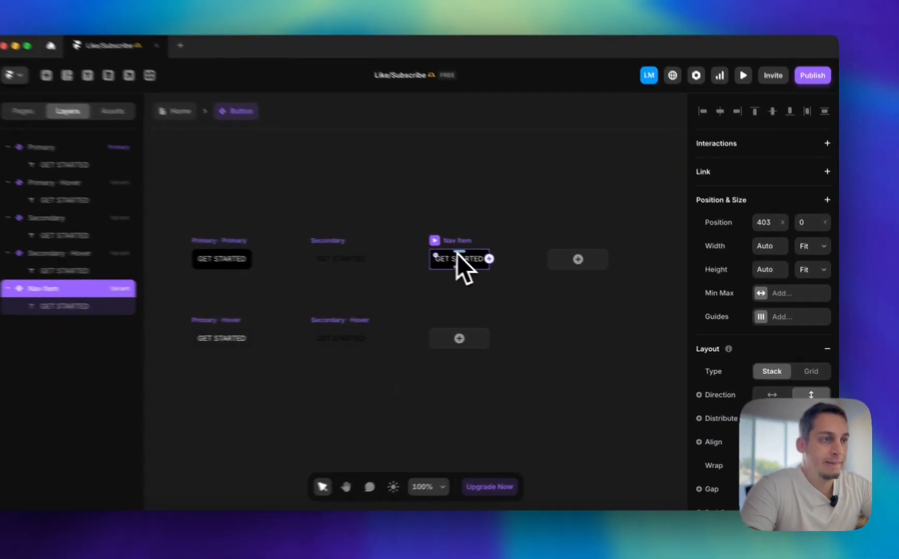
Remove the fill from the Nav Item variant and set its padding to 0
scroll(804, 388, "down", 10)
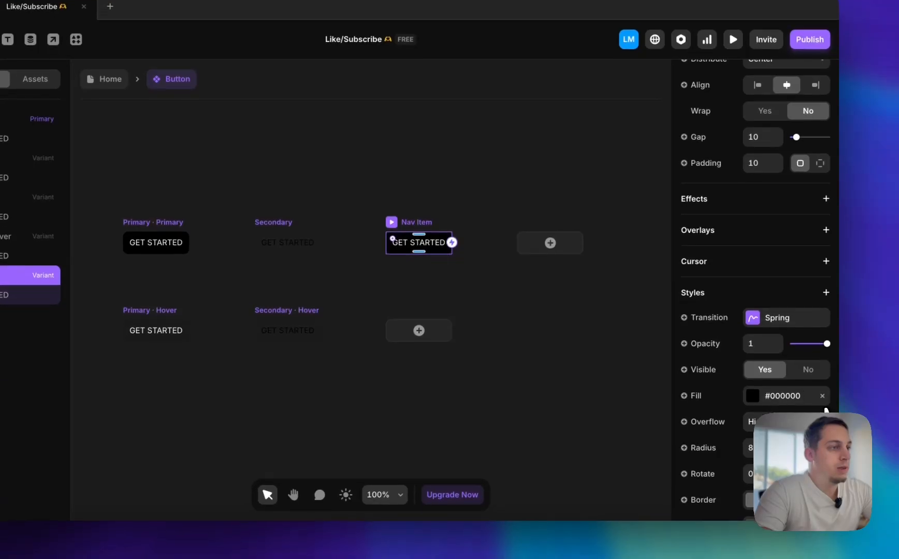
left_click(822, 402)
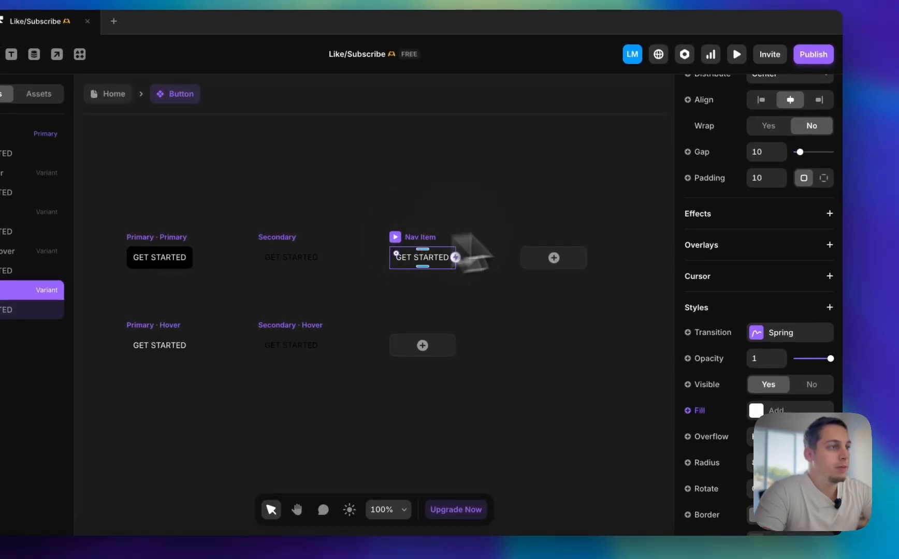
type("0")
key("Return")
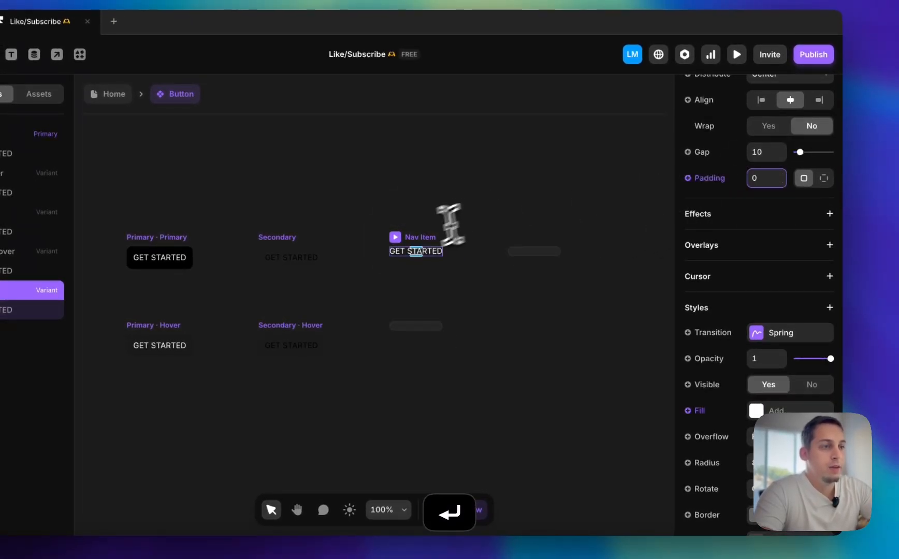
Set the Nav Item variant's text colour to dark grey #262626 and add a Hover state to the variant
left_click(426, 256)
scroll(683, 334, "down", 8)
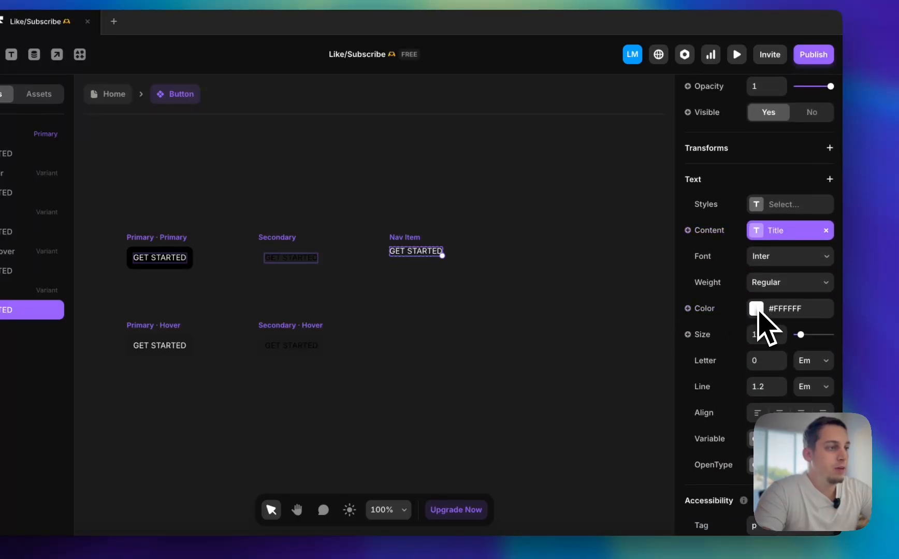
left_click(756, 308)
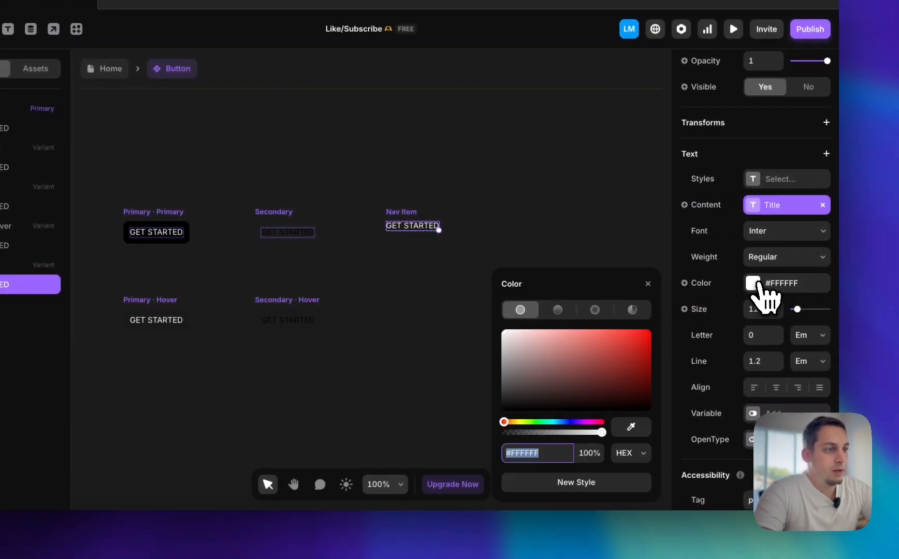
left_click_drag(482, 397, 541, 410)
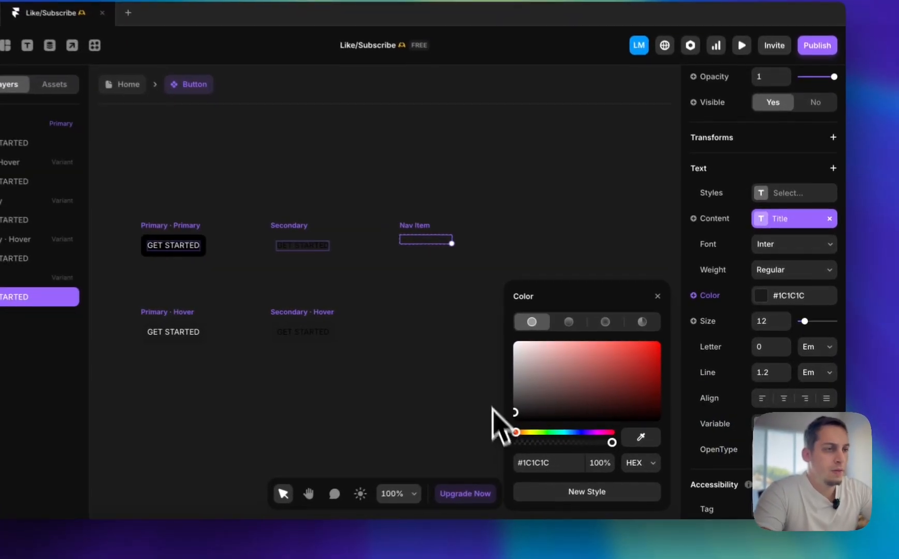
scroll(470, 253, "up", 5)
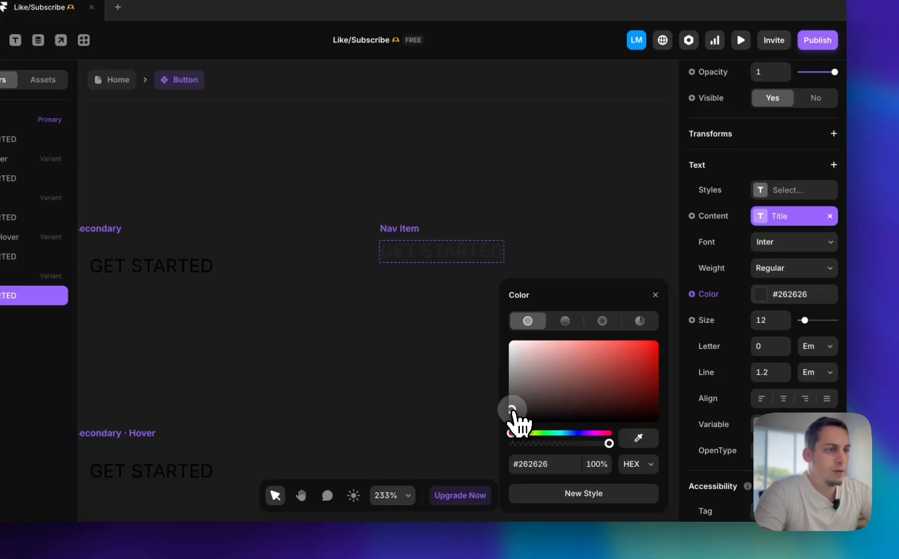
left_click(441, 383)
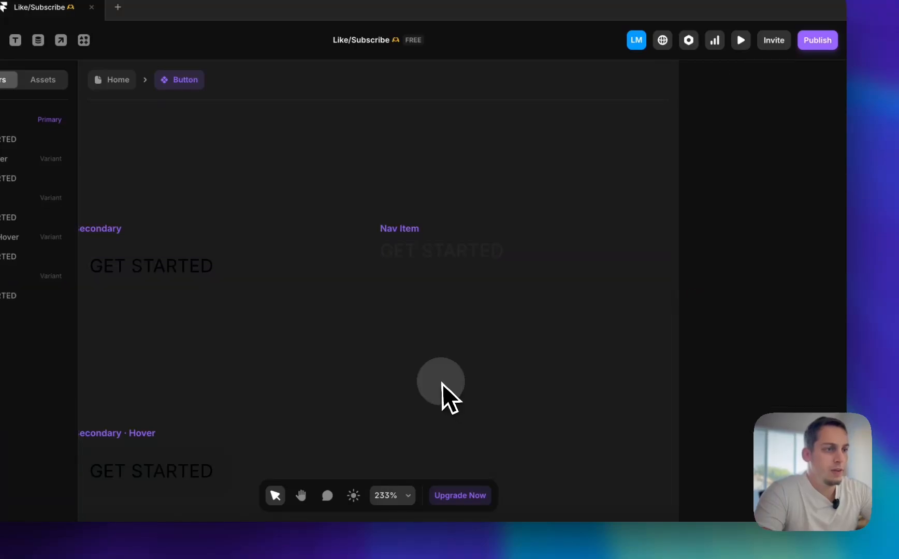
left_click(422, 296)
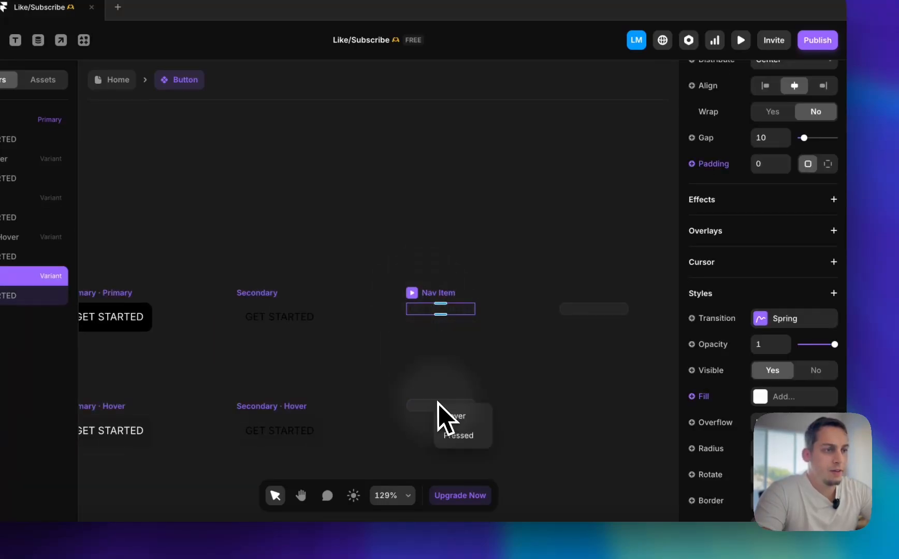
left_click(489, 414)
scroll(751, 388, "down", 5)
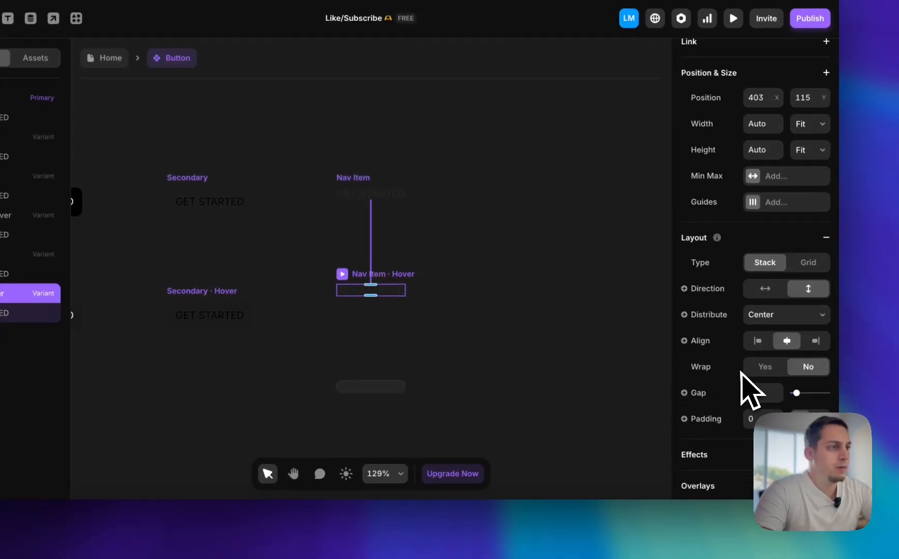
scroll(751, 378, "down", 3)
left_click(750, 295)
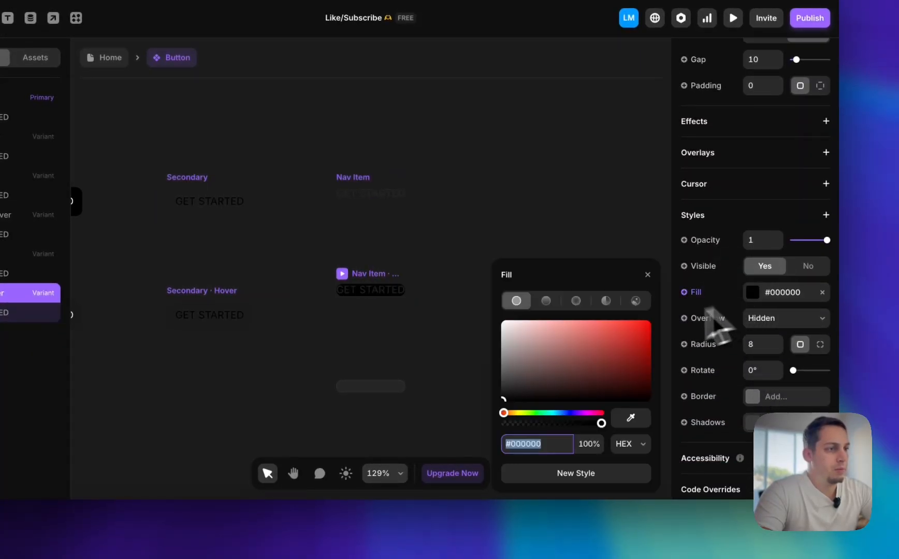
left_click(422, 404)
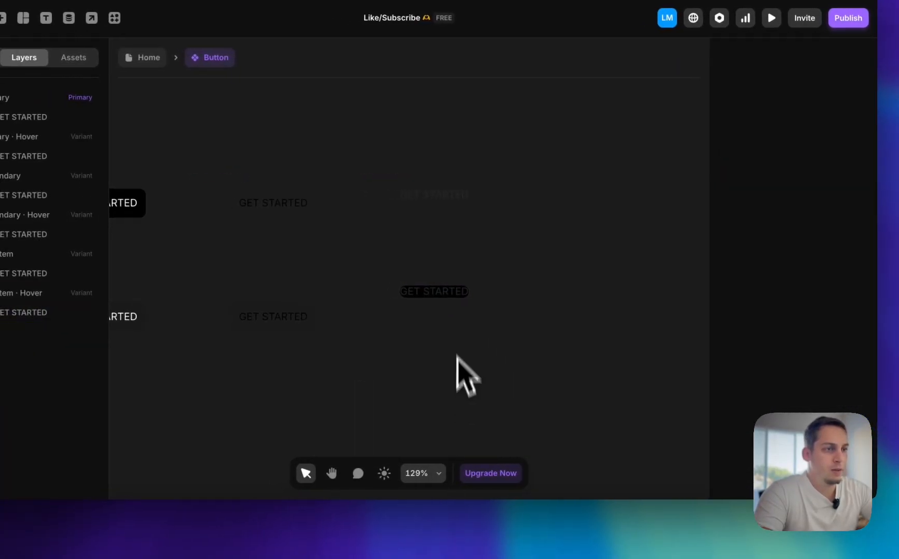
left_click(450, 293)
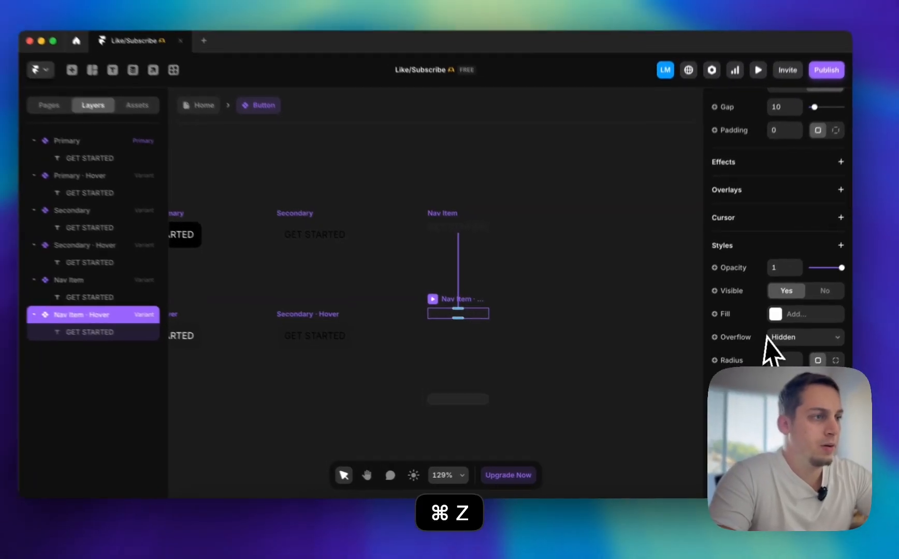
scroll(779, 334, "up", 10)
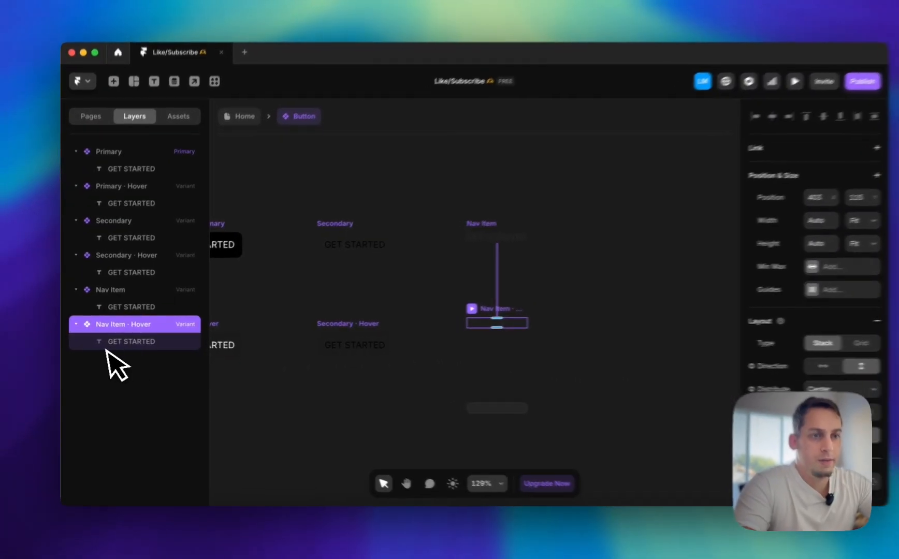
Set the text colour of the Nav Item's Hover state to black #000000
left_click(105, 344)
scroll(726, 361, "down", 10)
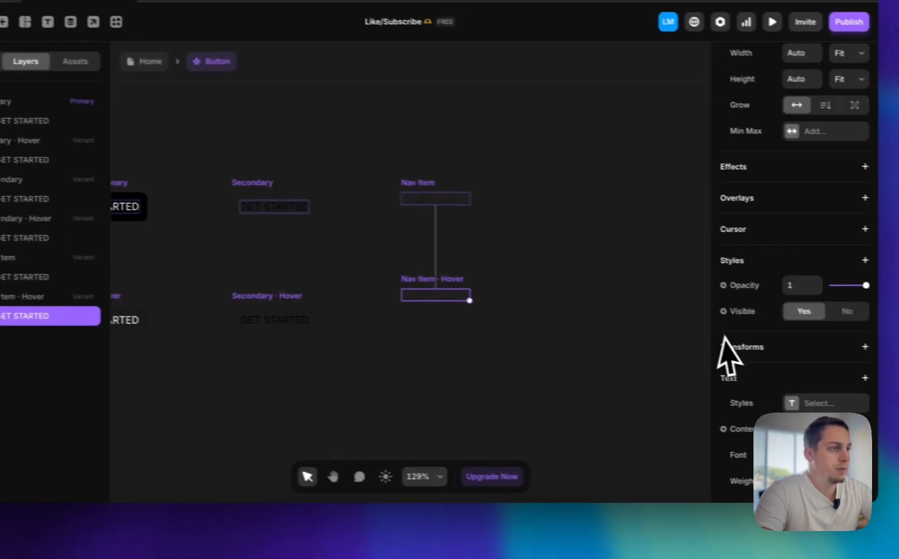
left_click(772, 280)
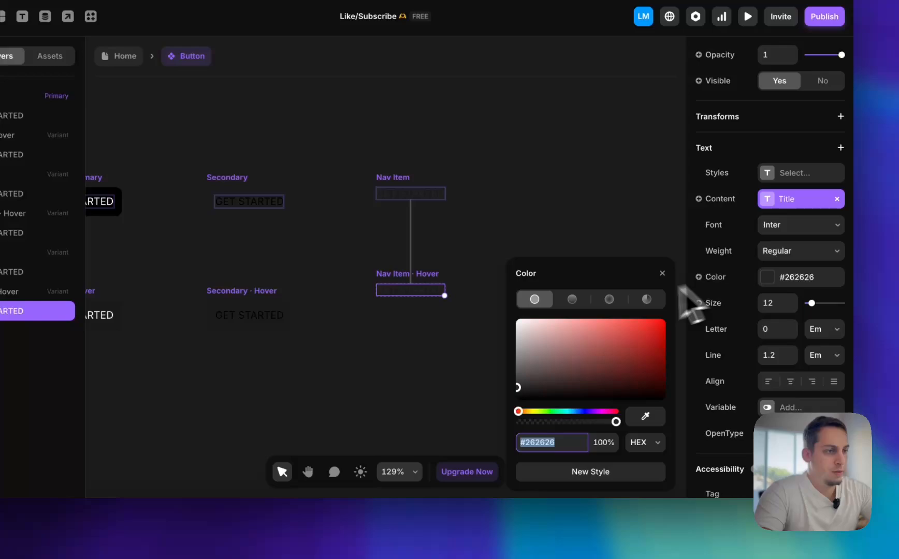
type("000")
key("Return")
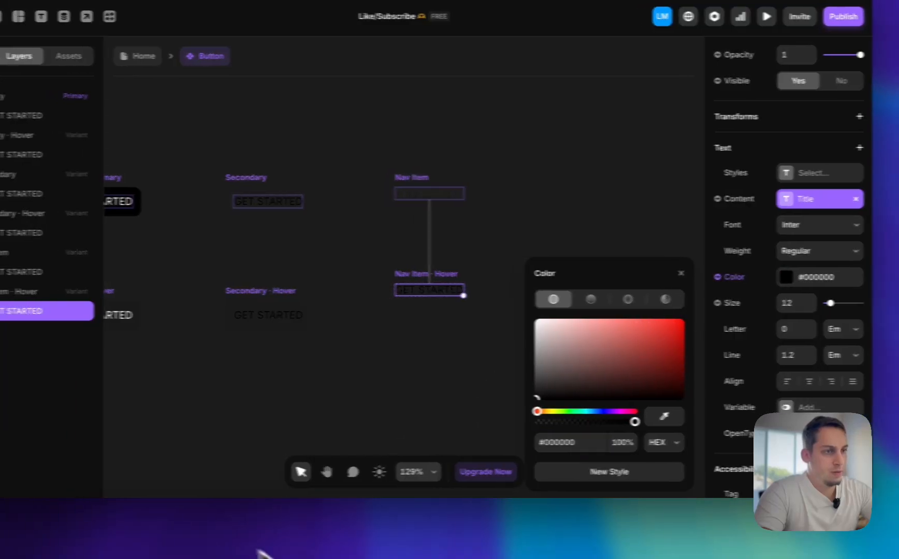
left_click(438, 349)
scroll(437, 349, "left", 3)
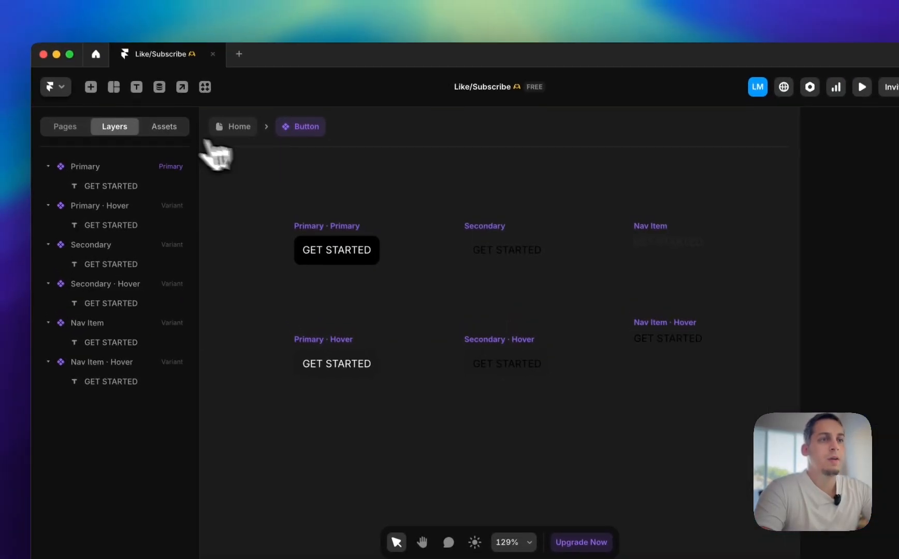
Return to the Home page and place a copy of the SIGN IN button after RELEASES in the Desktop navbar's link stack
left_click(210, 73)
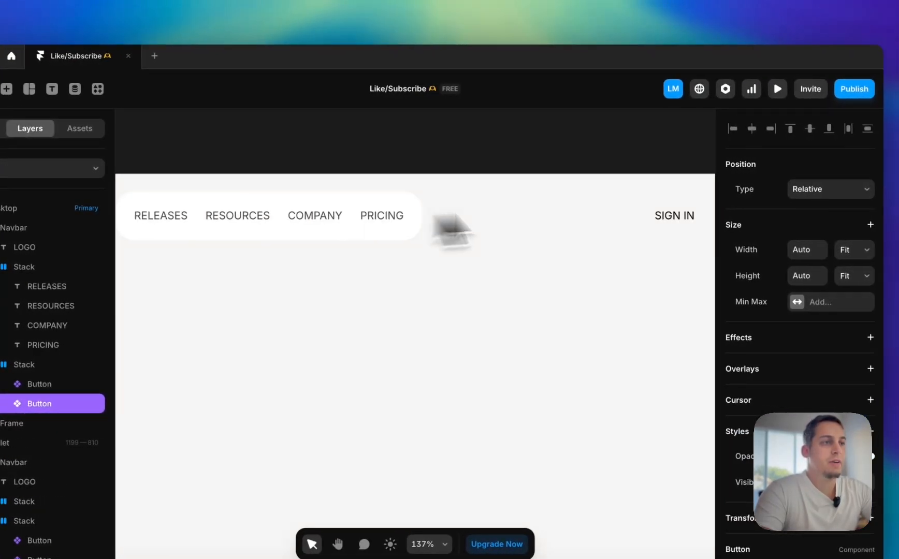
scroll(687, 201, "down", 5)
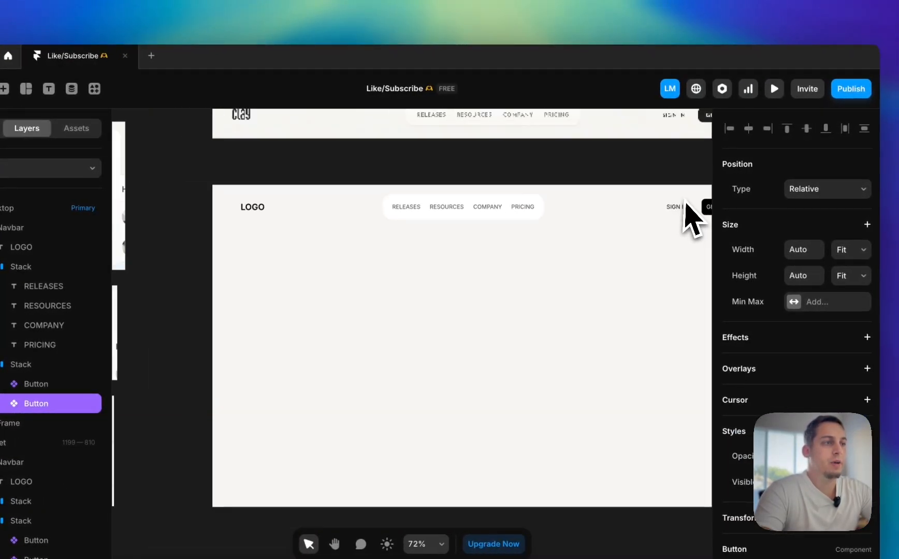
left_click(680, 209)
left_click_drag(680, 209, 574, 215)
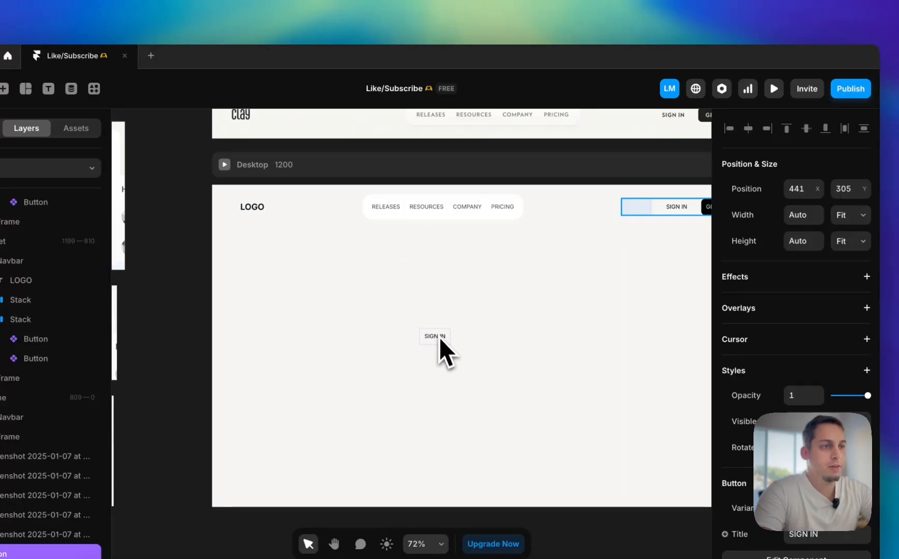
left_click_drag(440, 342, 474, 334)
left_click_drag(644, 209, 564, 185)
left_click_drag(562, 152, 467, 202)
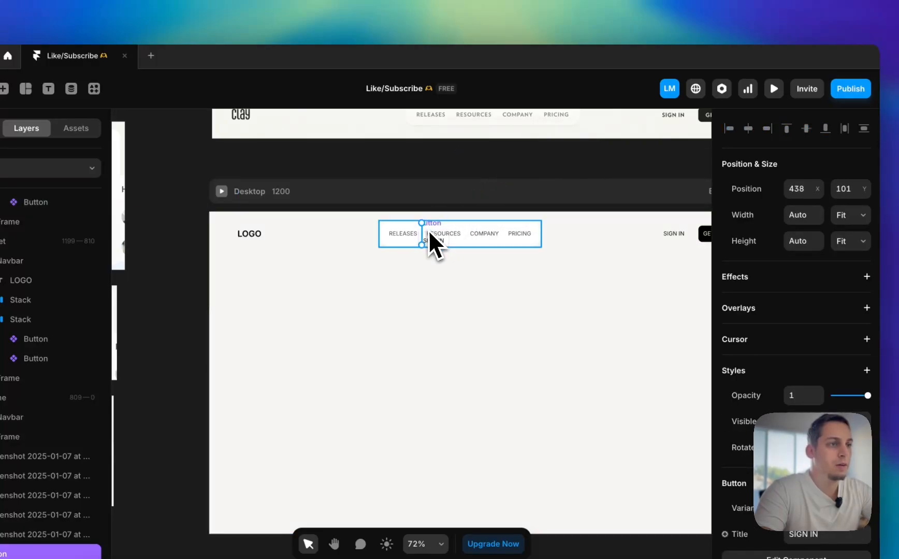
left_click_drag(429, 233, 428, 237)
scroll(430, 242, "up", 3)
left_click(361, 241)
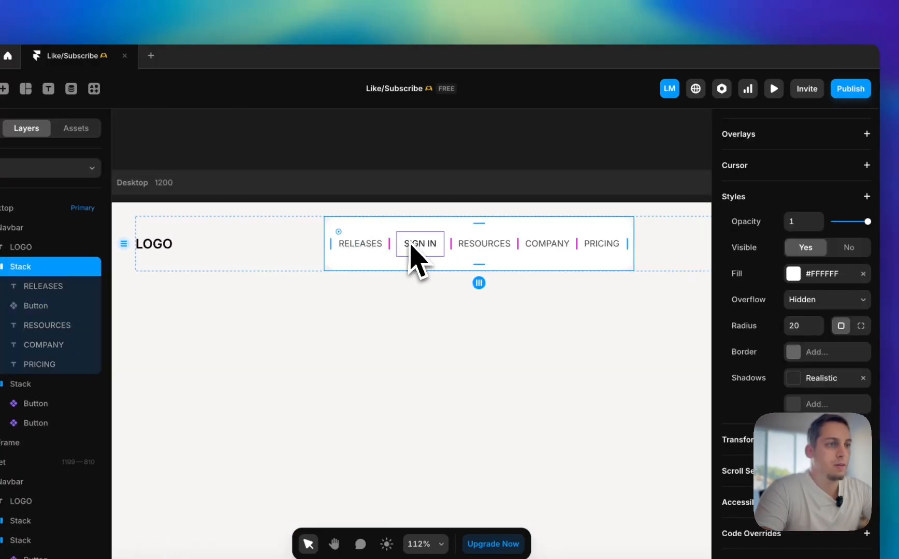
left_click(360, 245)
left_click(475, 248, "shift")
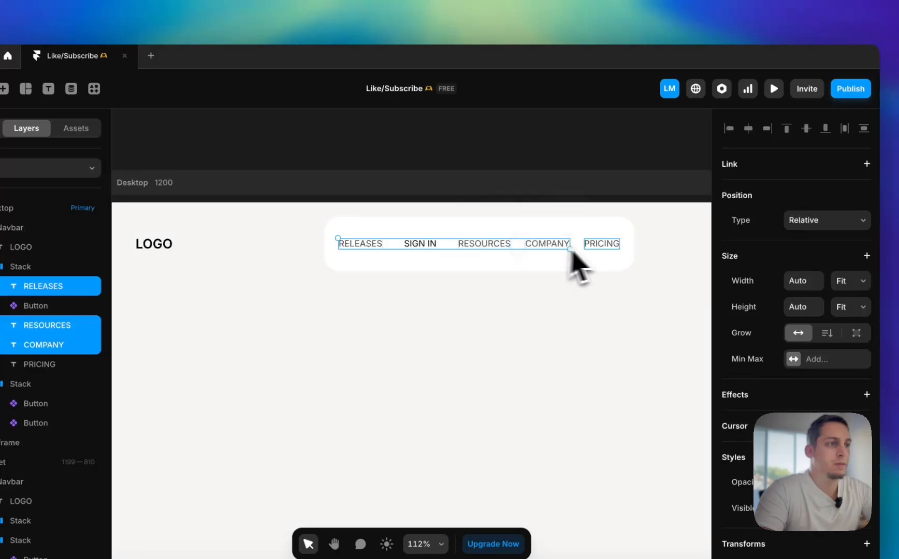
left_click(611, 247, "shift")
key("BackSpace")
key("super+z")
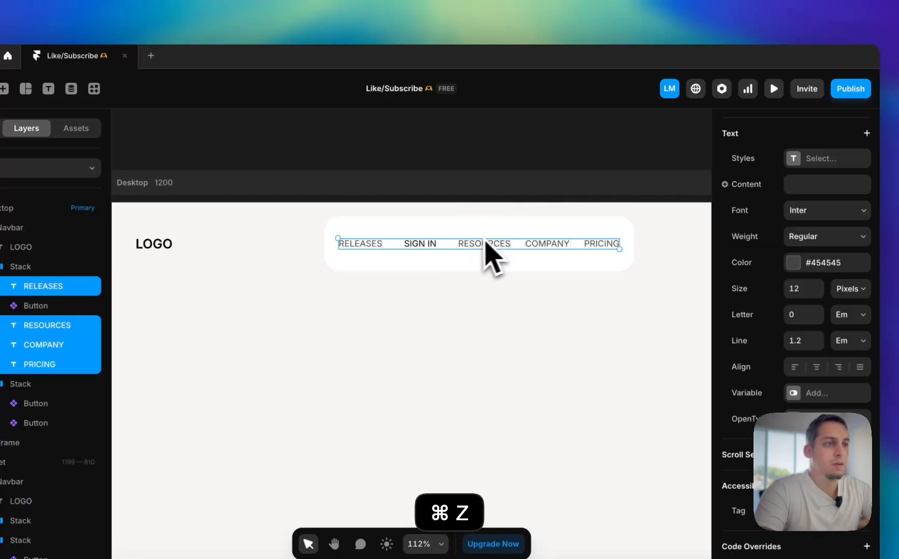
Place a copy of the navbar's link stack above the Desktop frame and delete the SIGN IN button from that copy
left_click(458, 228)
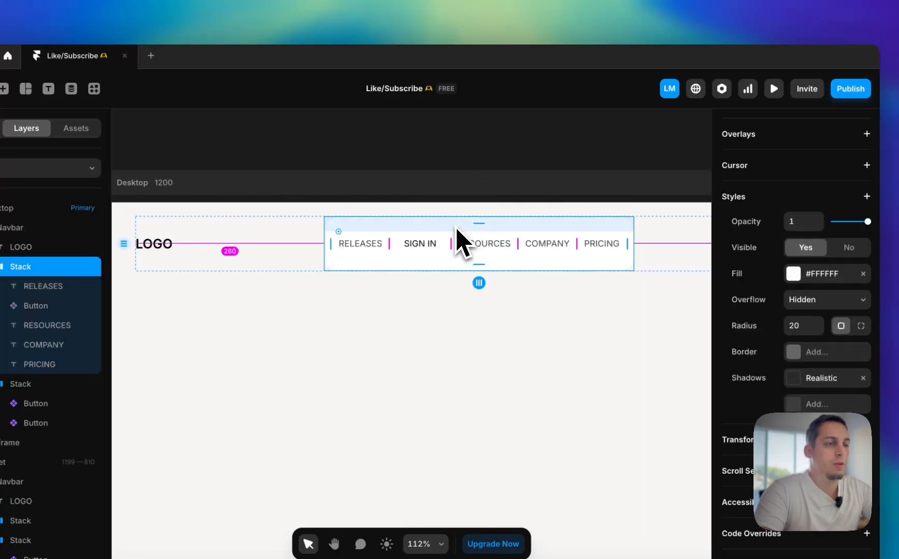
left_click_drag(457, 228, 445, 138)
left_click(411, 136)
key("BackSpace")
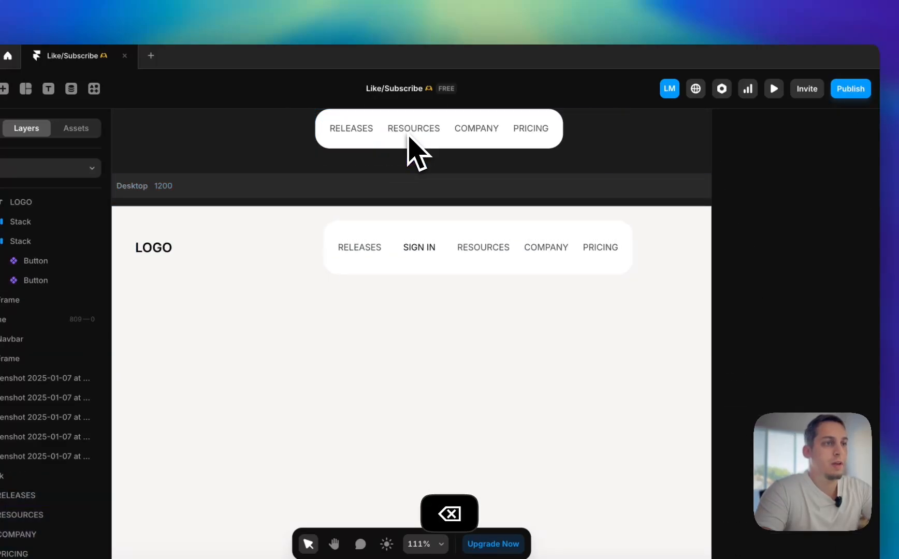
Set the title of the SIGN IN button in the Desktop link stack to RELEASES and delete the original RELEASES text
left_click(419, 249)
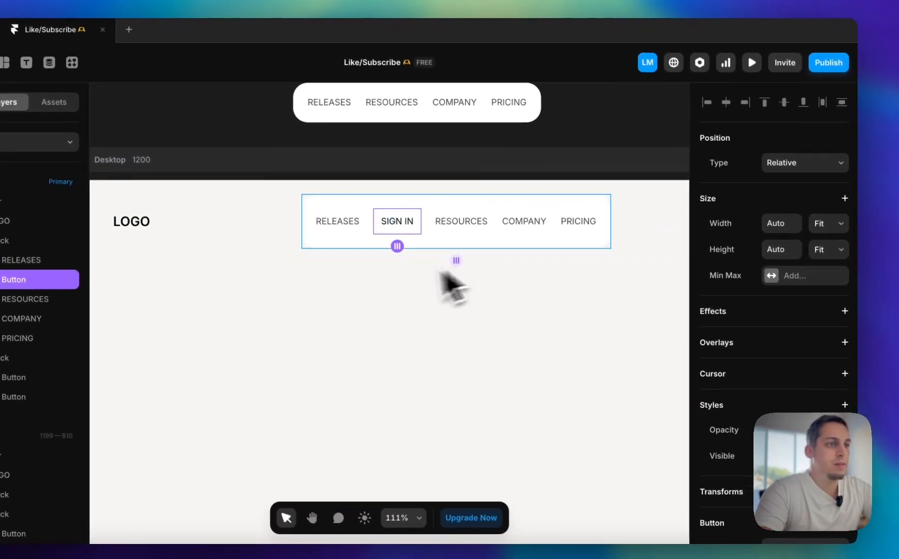
scroll(776, 352, "down", 3)
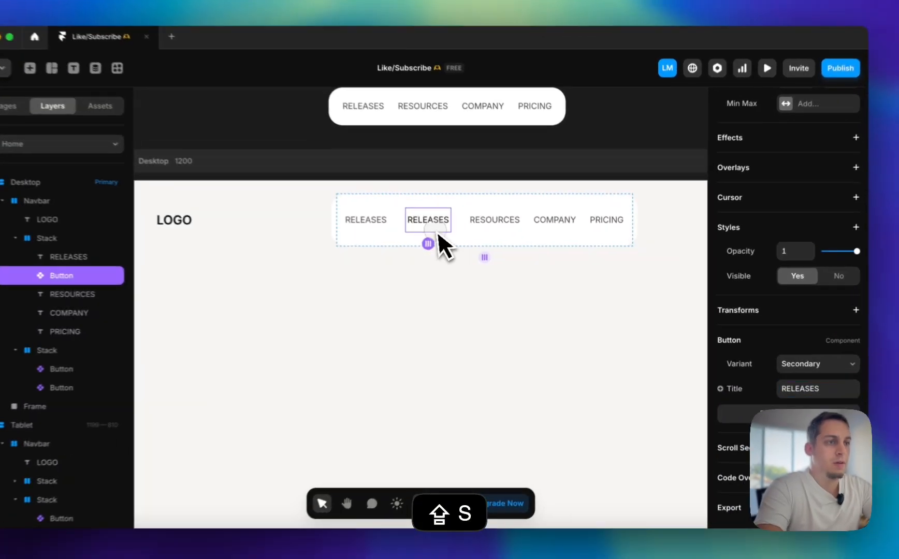
left_click(406, 230)
key("shift+BackSpace")
Duplicate the RELEASES button in the link stack, set the copy's title to RESOURCES and delete the original RESOURCES text
left_click(483, 224)
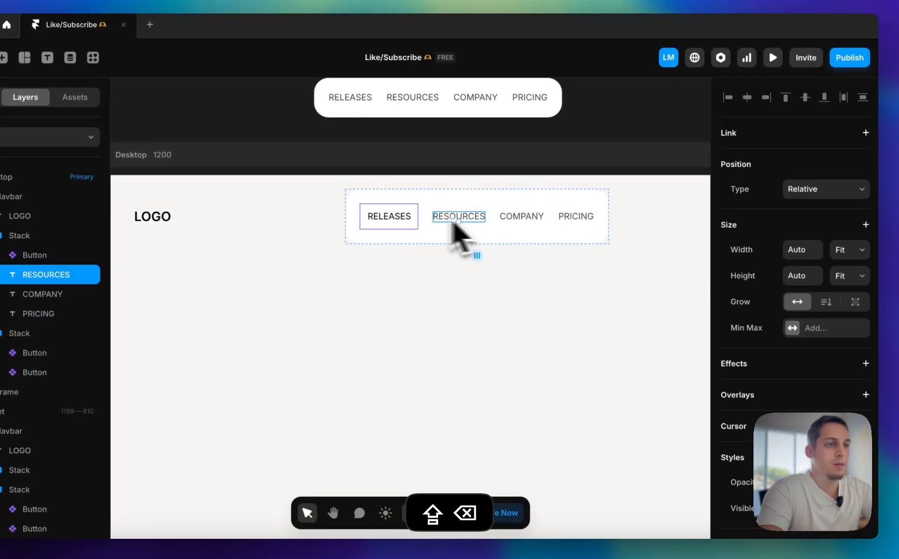
left_click(404, 225)
key("super+shift+d")
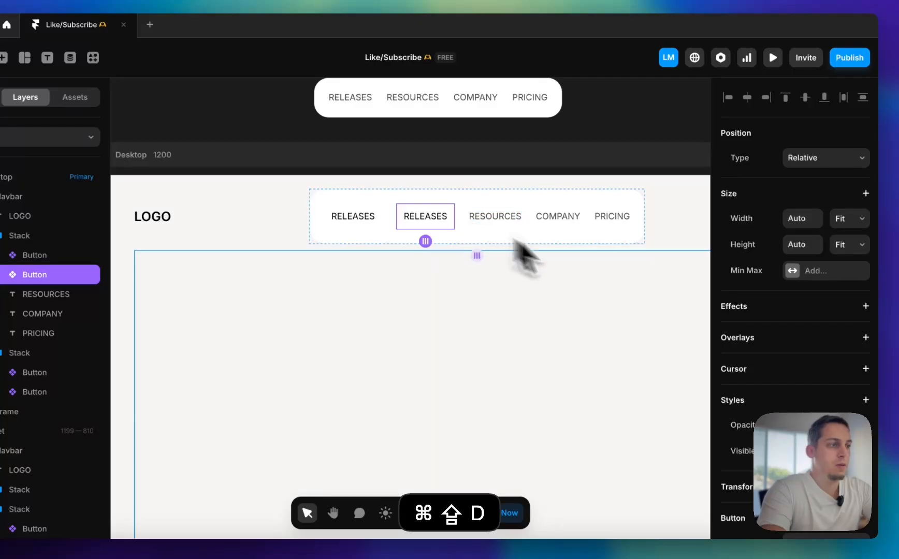
scroll(751, 442, "down", 3)
left_click(493, 221)
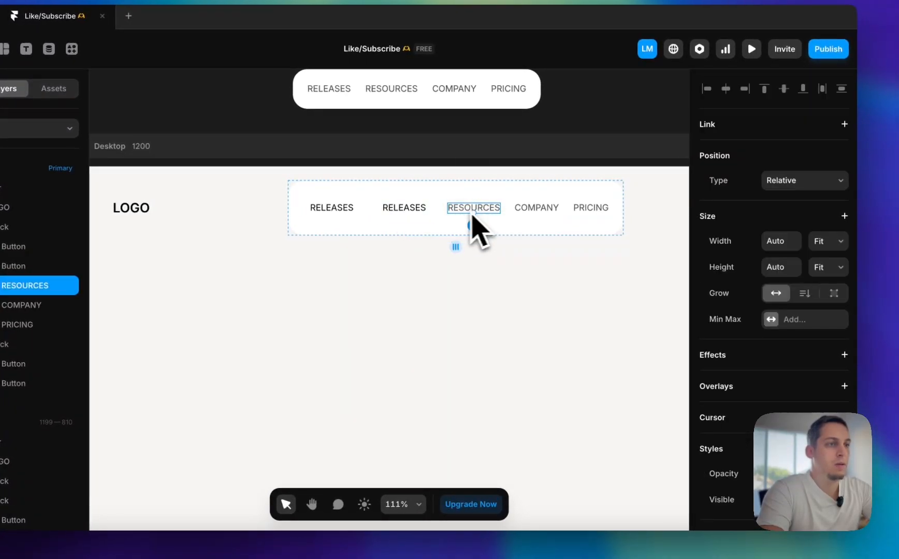
left_click(427, 217)
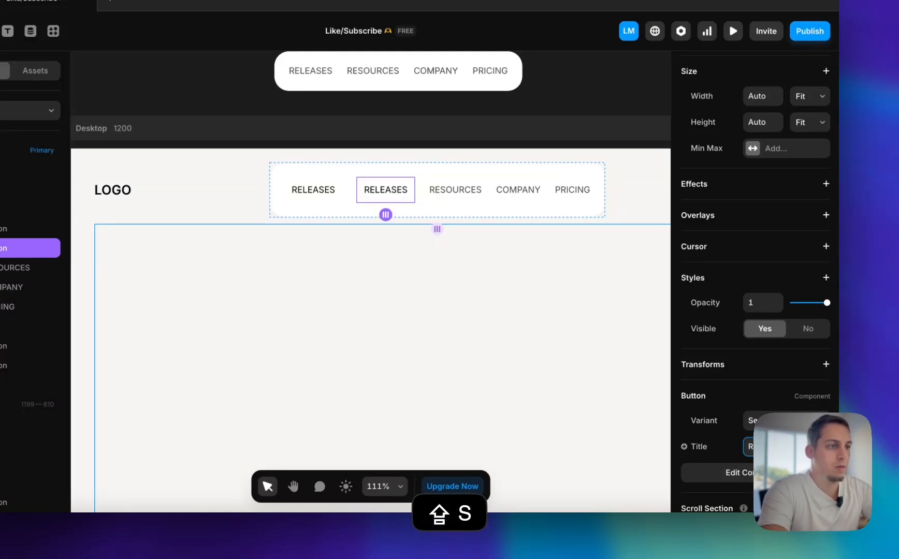
left_click(449, 191)
key("shift+BackSpace")
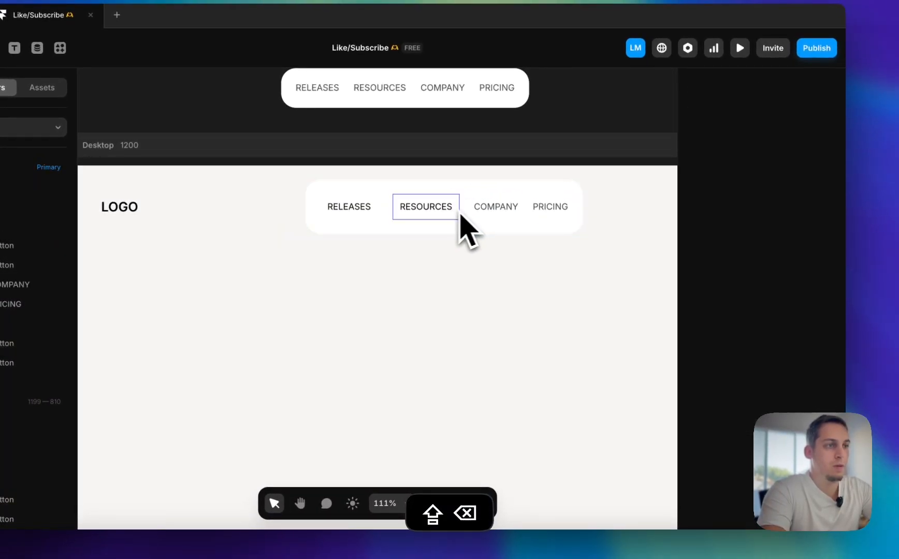
Duplicate the RESOURCES button in the link stack, set the copy's title to COMPANY and delete the original COMPANY text
left_click(442, 210)
key("super+shift+d")
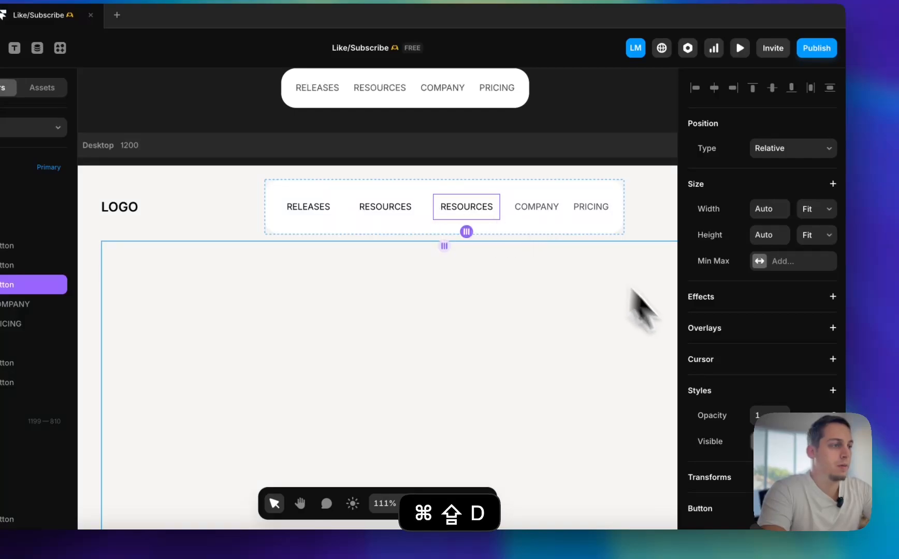
scroll(732, 396, "down", 5)
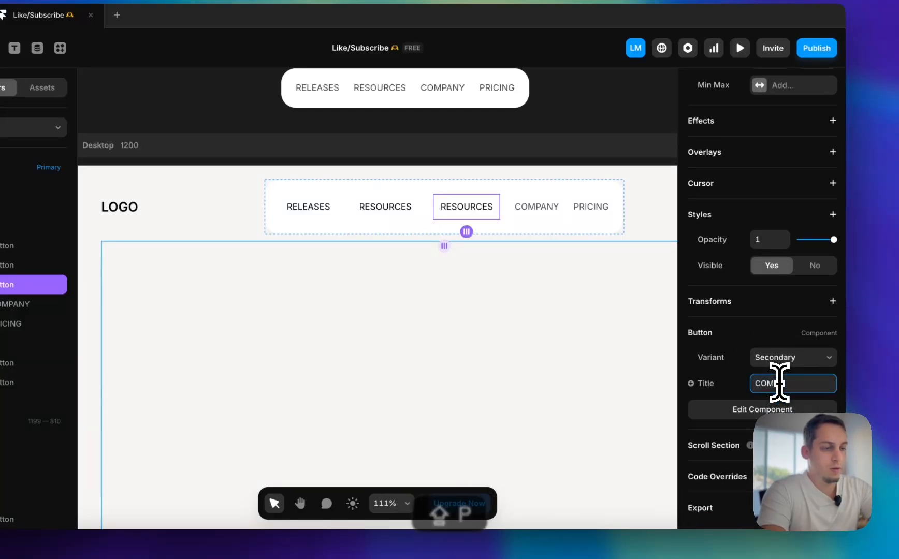
left_click(558, 259)
left_click(535, 210)
key("BackSpace")
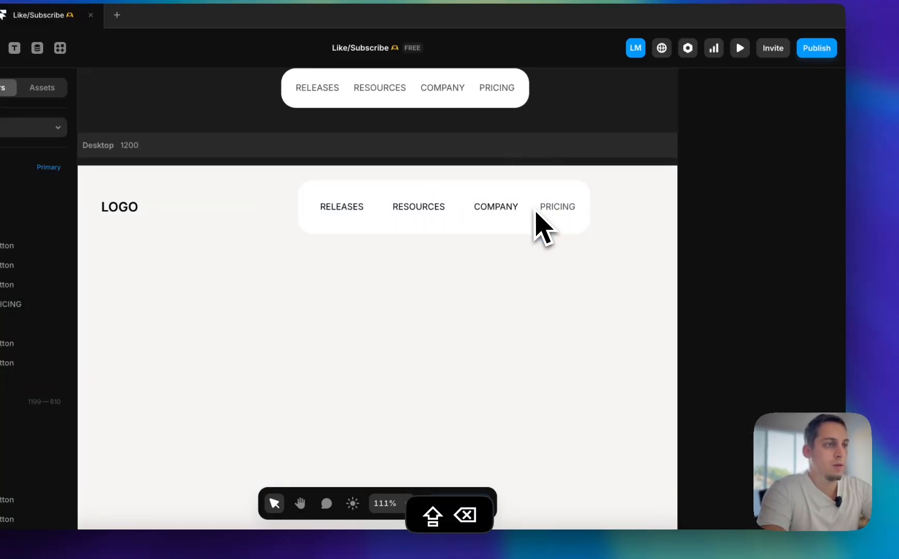
Duplicate the COMPANY button in the link stack, delete the original PRICING text and set the copy's title to PRICING
left_click(498, 209)
key("super+shift+d")
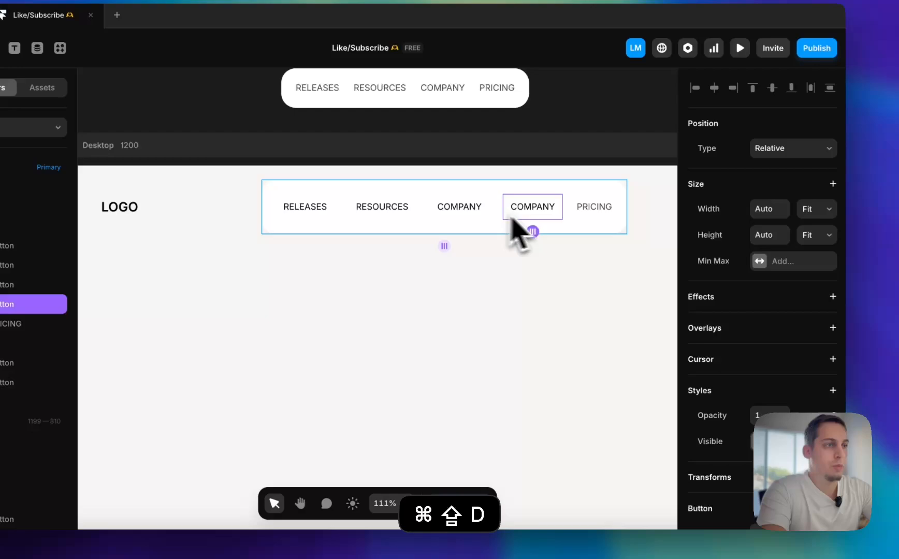
left_click(595, 209)
key("shift+BackSpace")
left_click(570, 217)
scroll(735, 352, "down", 4)
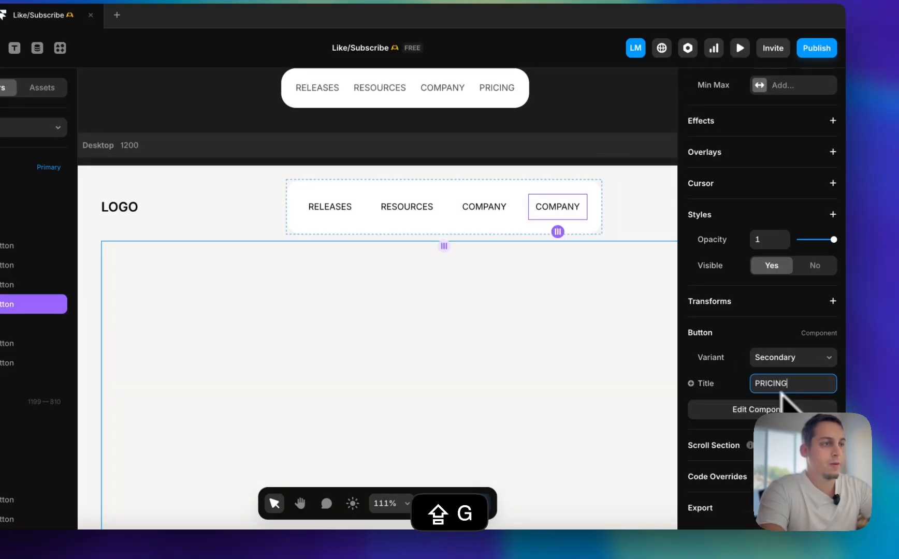
left_click(598, 361)
Switch the RELEASES, RESOURCES, COMPANY and PRICING buttons in the Desktop navbar to the Nav Item variant
left_click(564, 212)
left_click(495, 214, "shift")
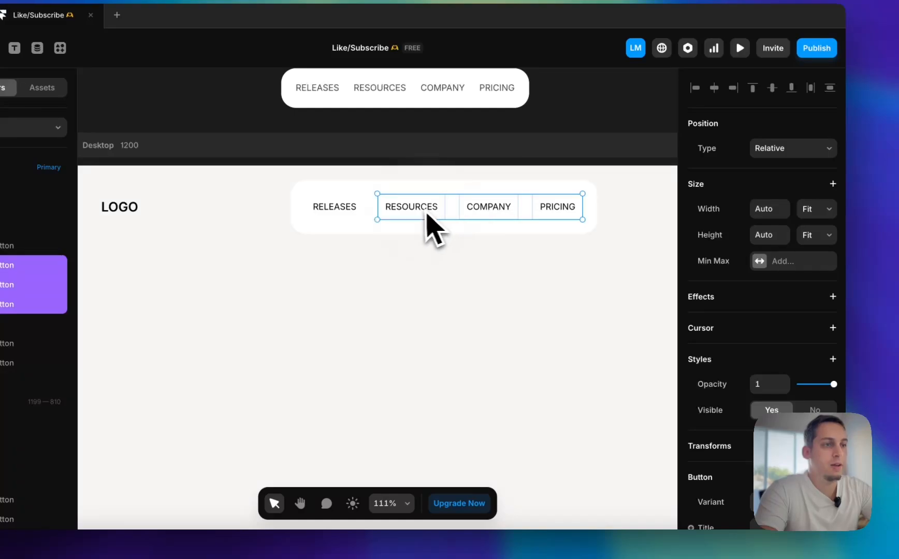
left_click(335, 206, "shift")
scroll(759, 327, "down", 3)
left_click(794, 384)
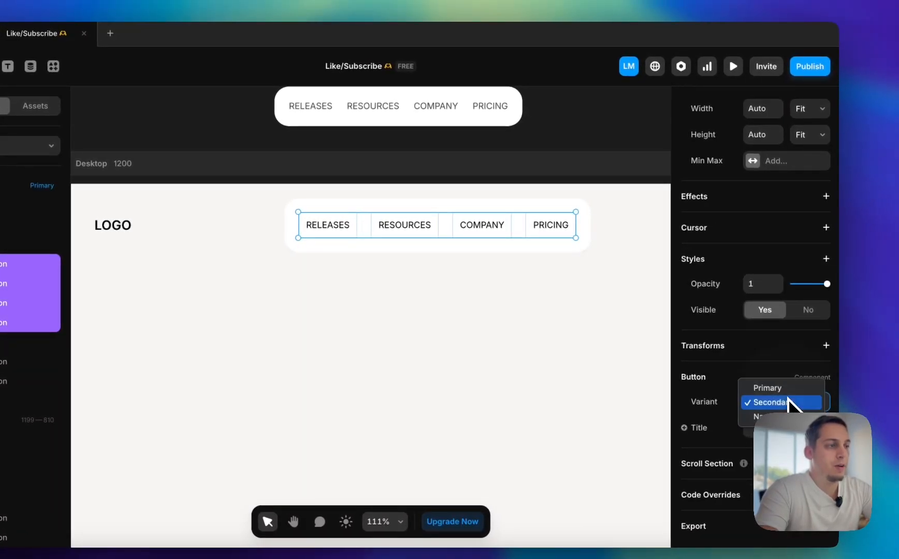
left_click(767, 417)
left_click(590, 134)
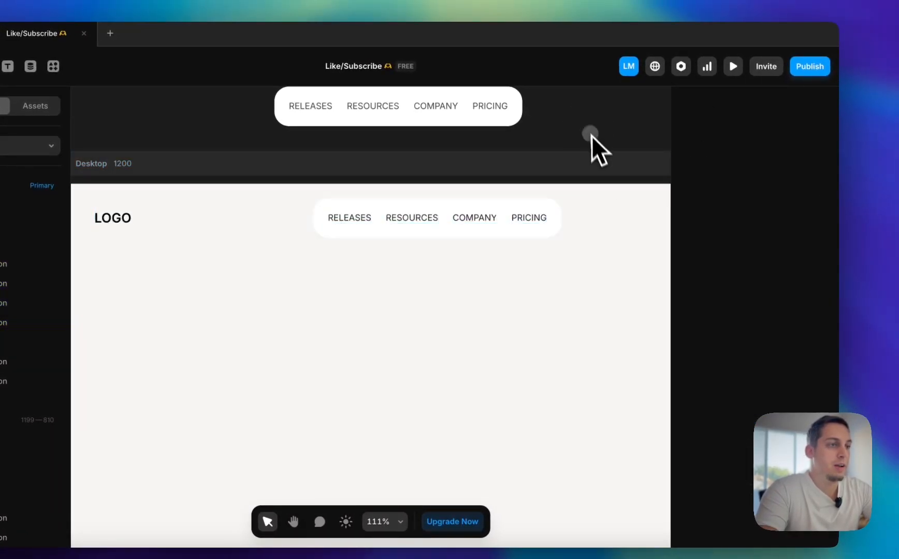
Delete the spare link stack sitting above the Desktop breakpoint on the canvas
scroll(589, 127, "right", 3)
scroll(588, 127, "up", 2)
scroll(588, 128, "down", 3)
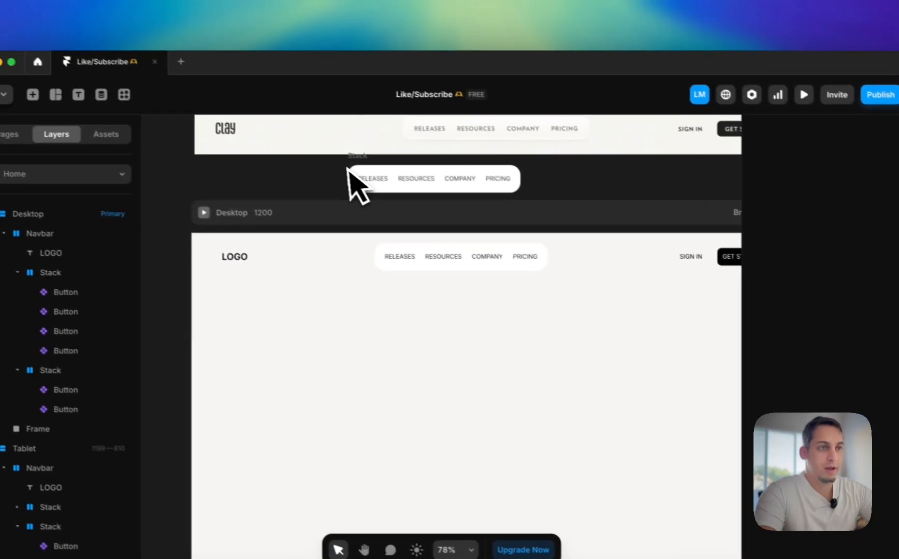
left_click(286, 156)
key("shift+BackSpace")
Preview the Desktop page to check how the navbar links respond on hover
scroll(518, 237, "right", 5)
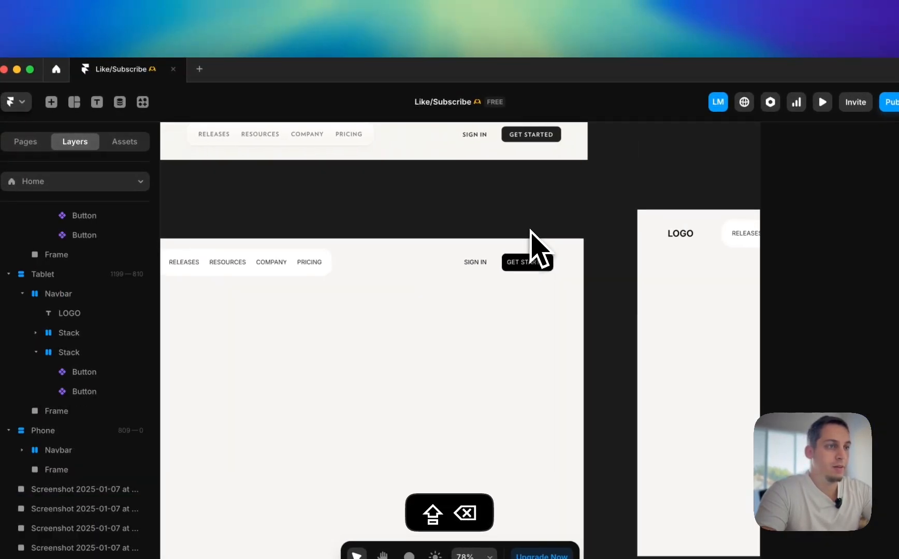
scroll(537, 236, "left", 8)
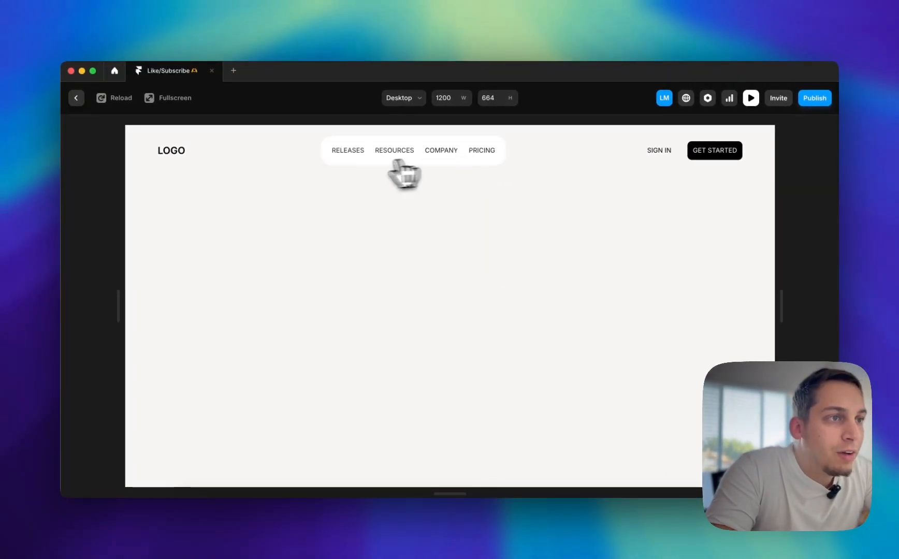
left_click(76, 98)
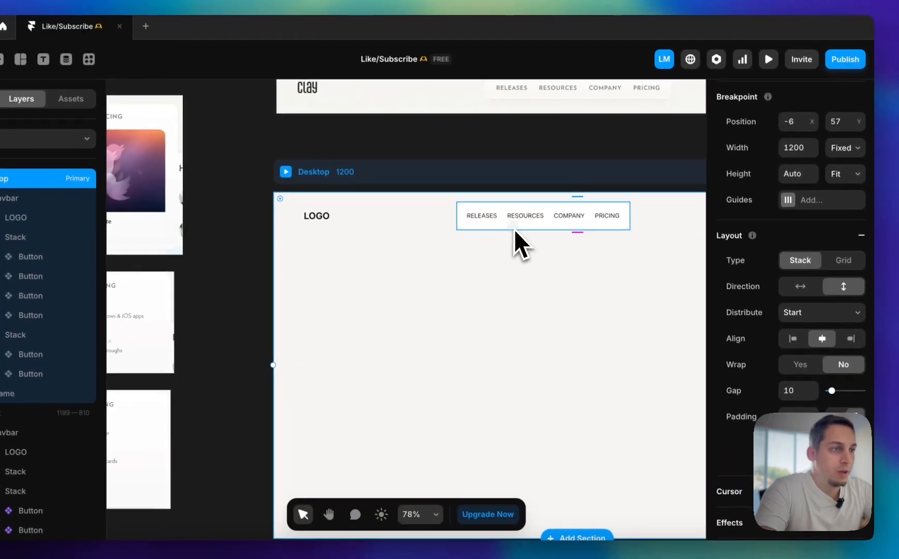
Open the Button component from the RELEASES link and preview the Nav Item variant's hover effect
left_click(514, 230)
double_click(496, 225)
double_click(490, 219)
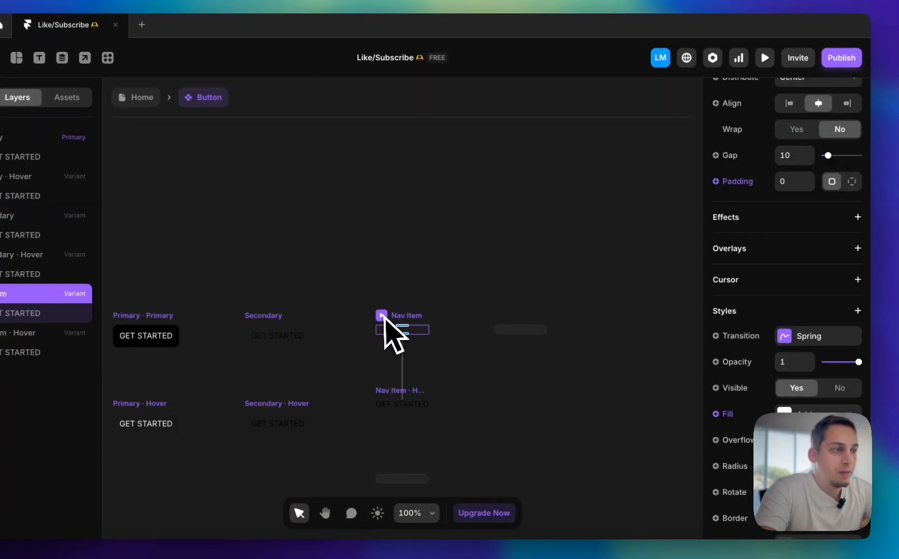
scroll(811, 415, "down", 2)
scroll(585, 387, "down", 1)
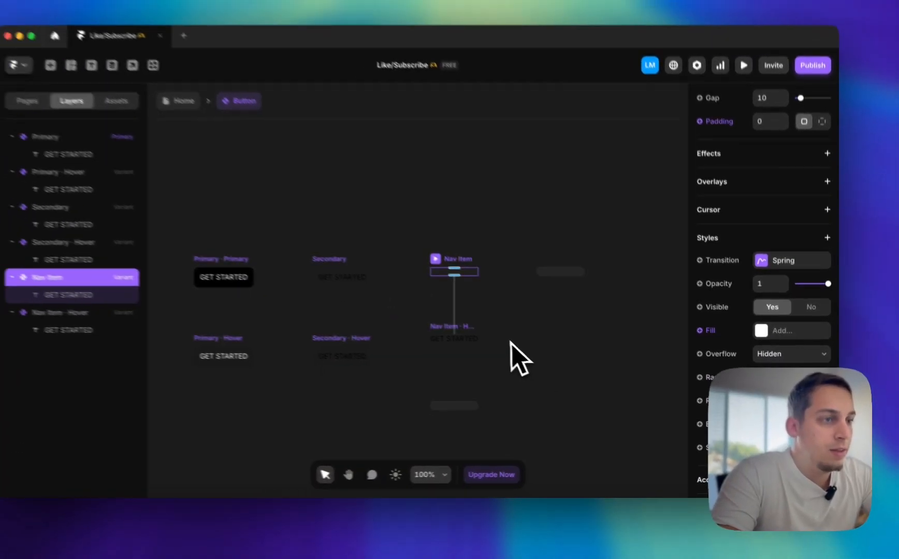
scroll(464, 290, "up", 5)
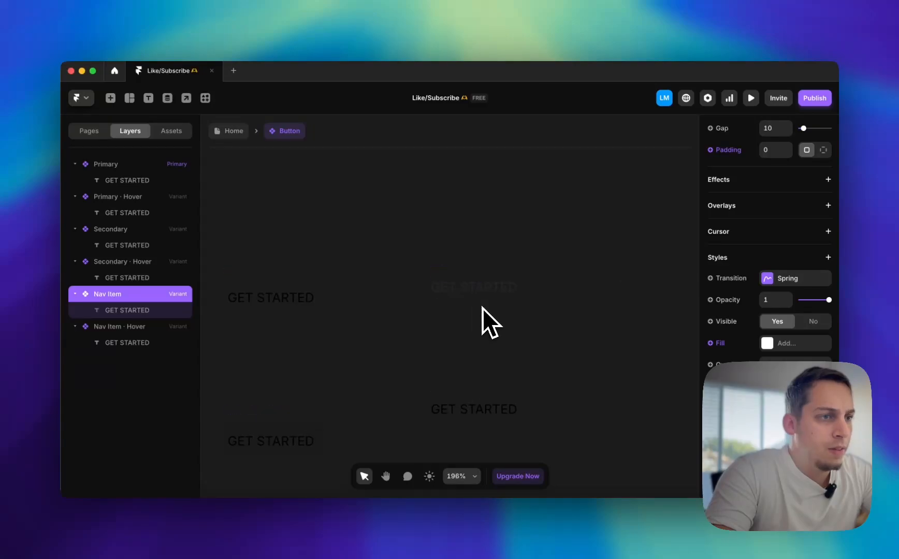
scroll(482, 308, "up", 3)
left_click(409, 256)
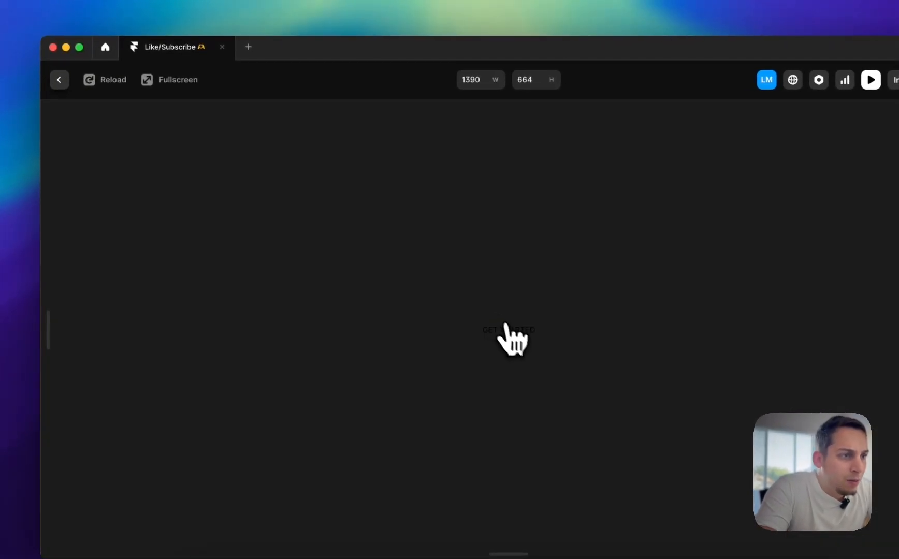
left_click(59, 79)
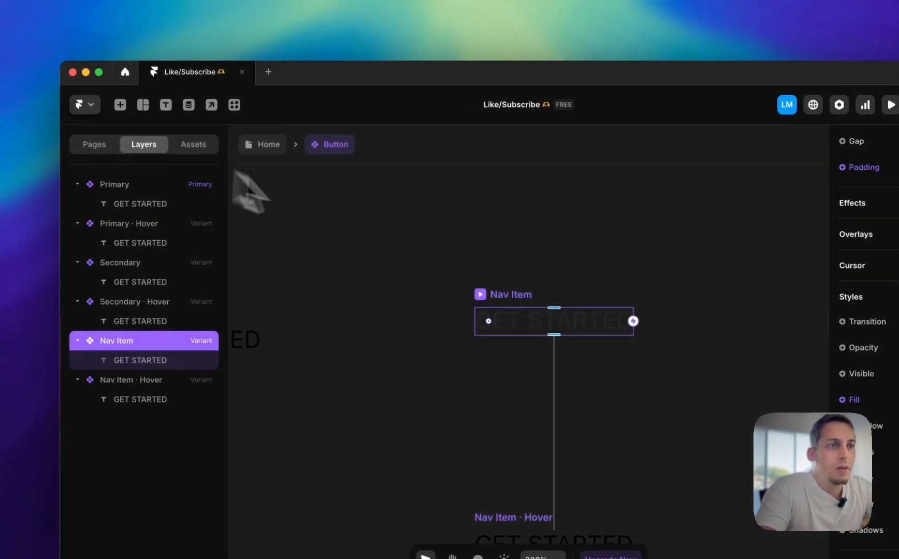
Return to the Home page and preview the Desktop navbar again
left_click(270, 148)
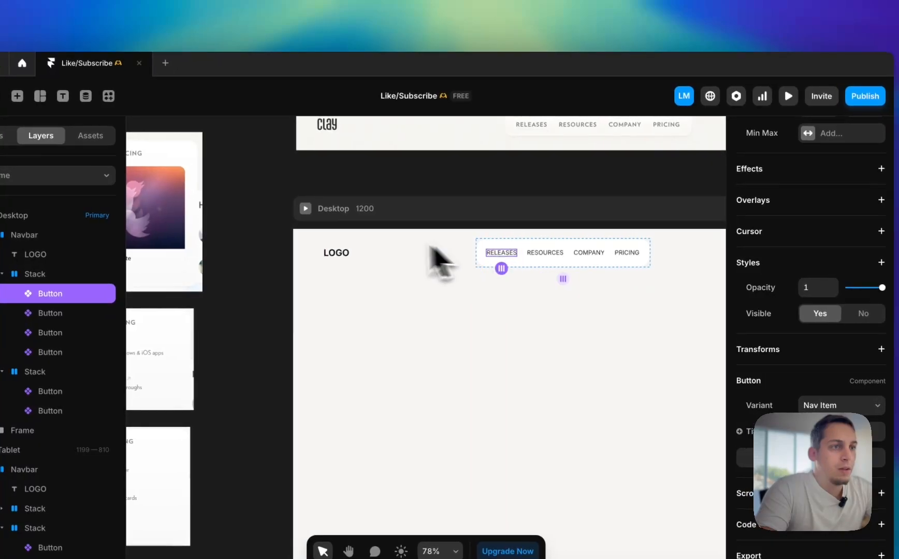
left_click(376, 215)
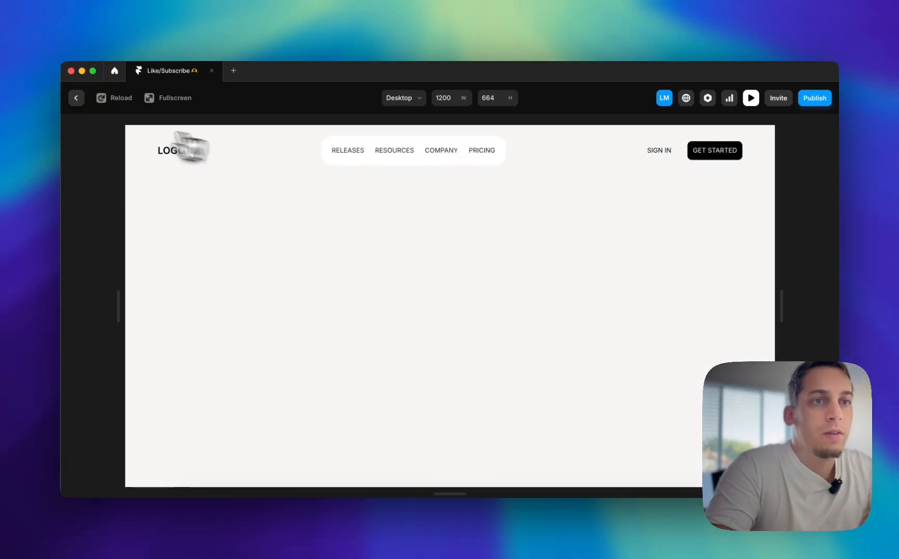
left_click(76, 98)
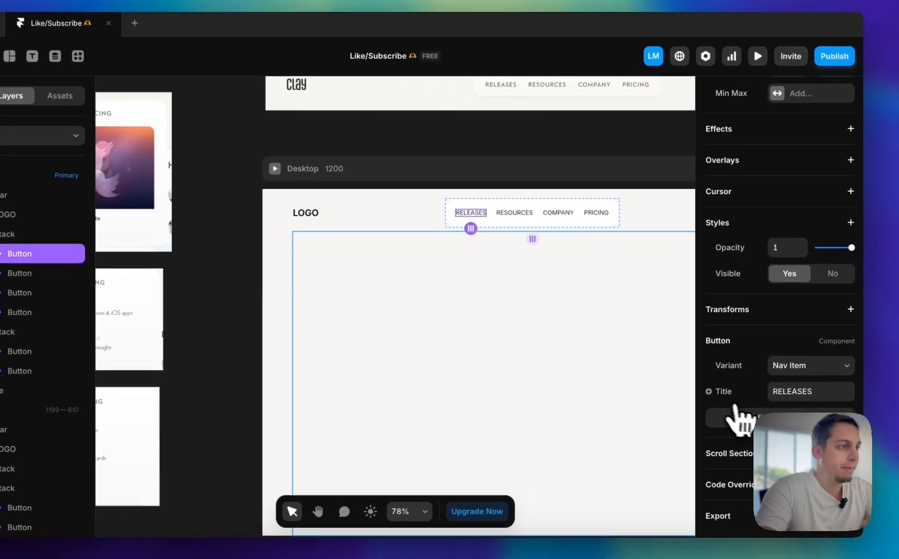
Try to add a second shadow of the Box type to the Desktop navbar's link stack
scroll(622, 417, "right", 3)
left_click(438, 143)
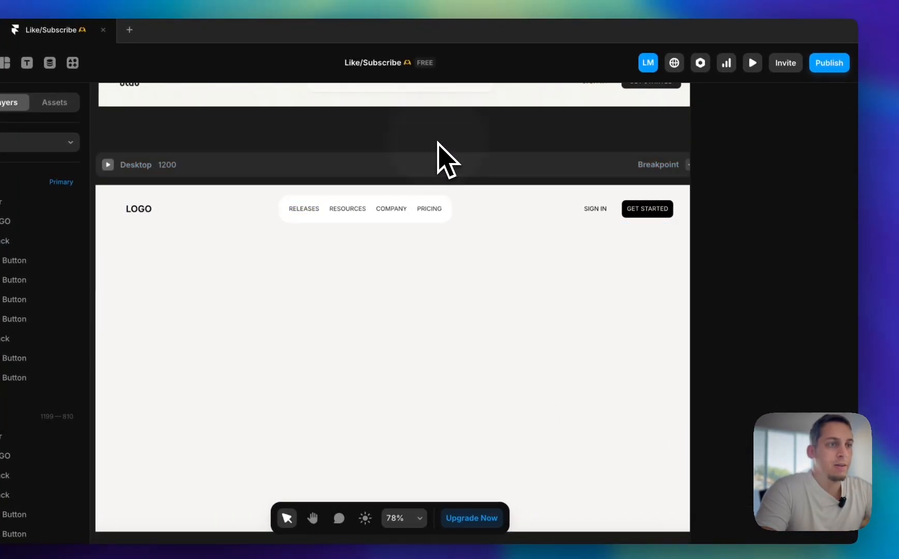
scroll(438, 143, "down", 4)
scroll(438, 142, "left", 1)
scroll(419, 221, "up", 6)
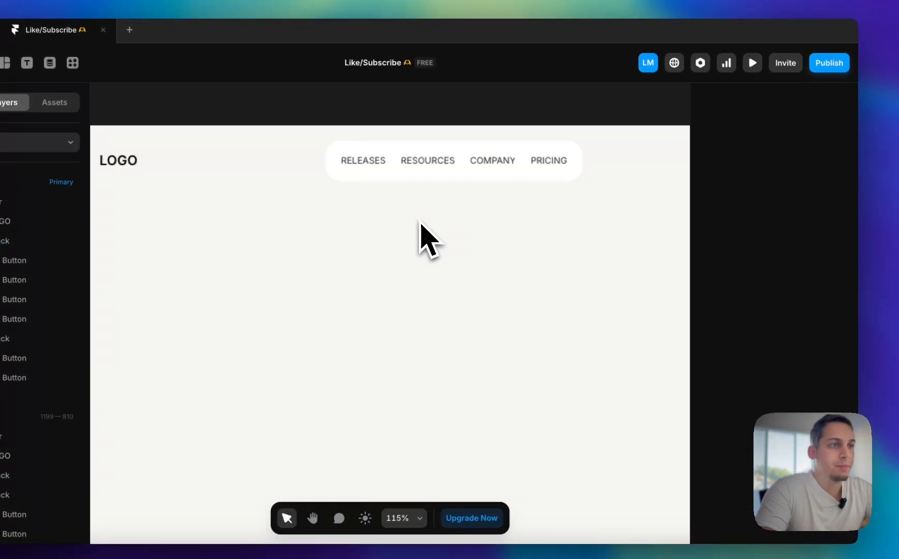
left_click(376, 179)
scroll(376, 181, "up", 5)
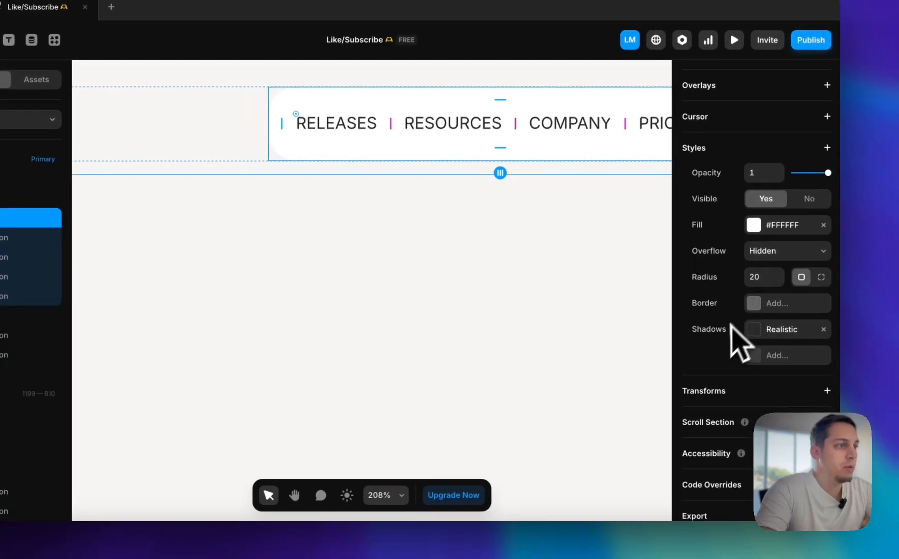
left_click(789, 357)
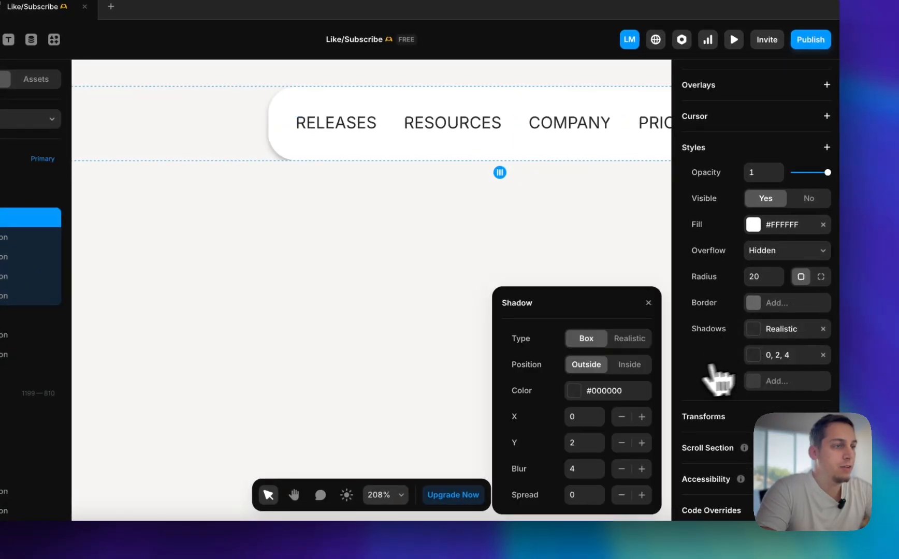
scroll(336, 233, "down", 5)
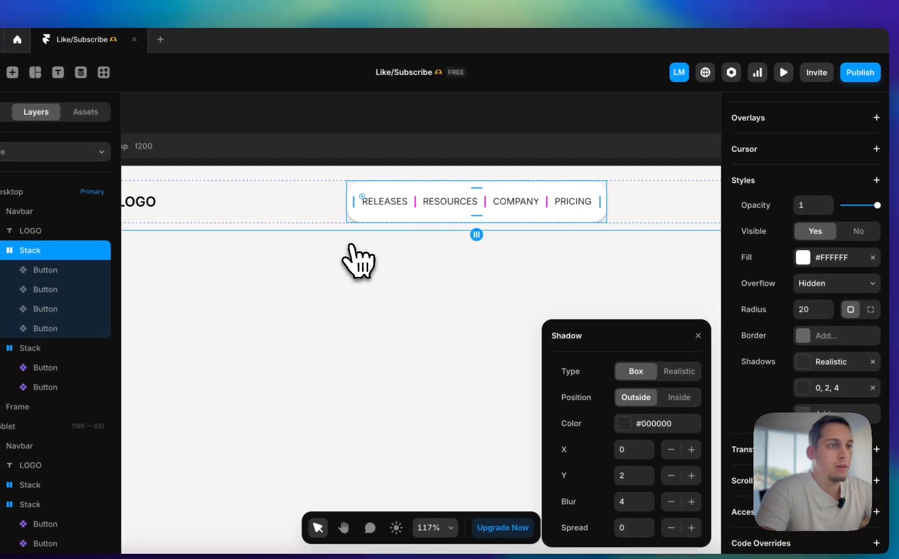
key("super+shift+z")
Set the top and bottom padding of the Desktop Navbar to 20
left_click(329, 220)
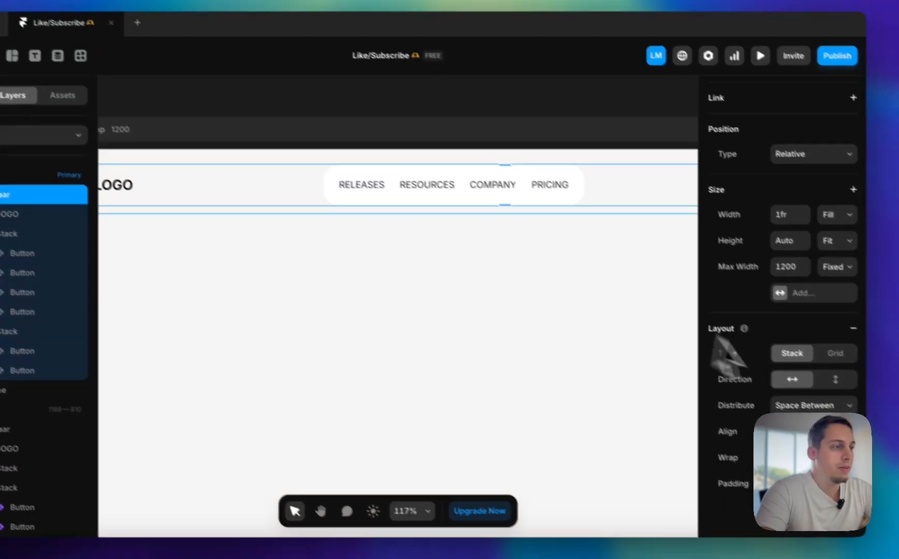
scroll(805, 456, "down", 2)
left_click(802, 473)
key("shift+Up")
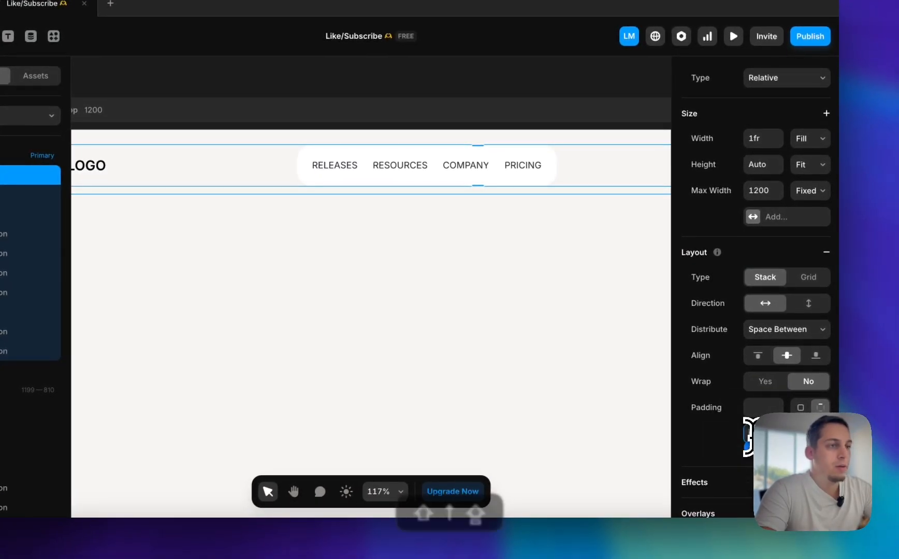
key("shift+Up")
key("shift+Up")
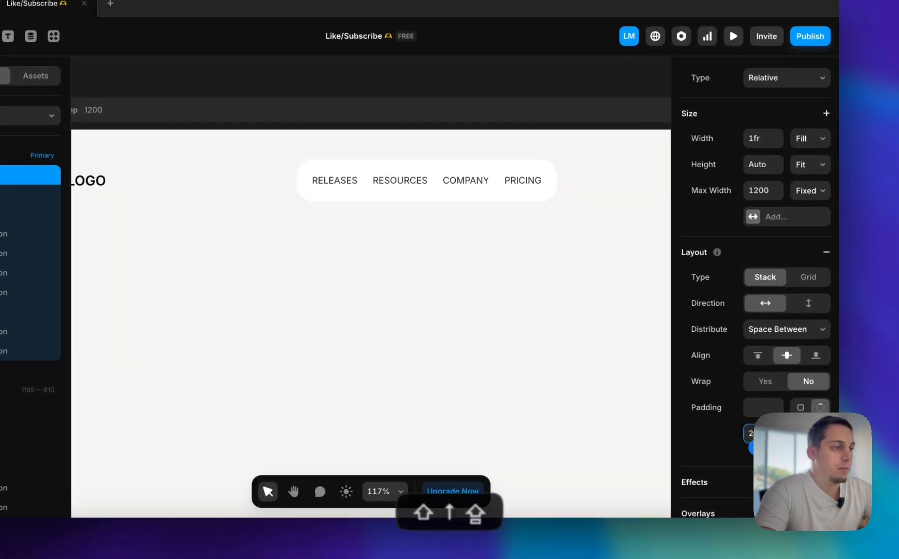
key("shift+Up")
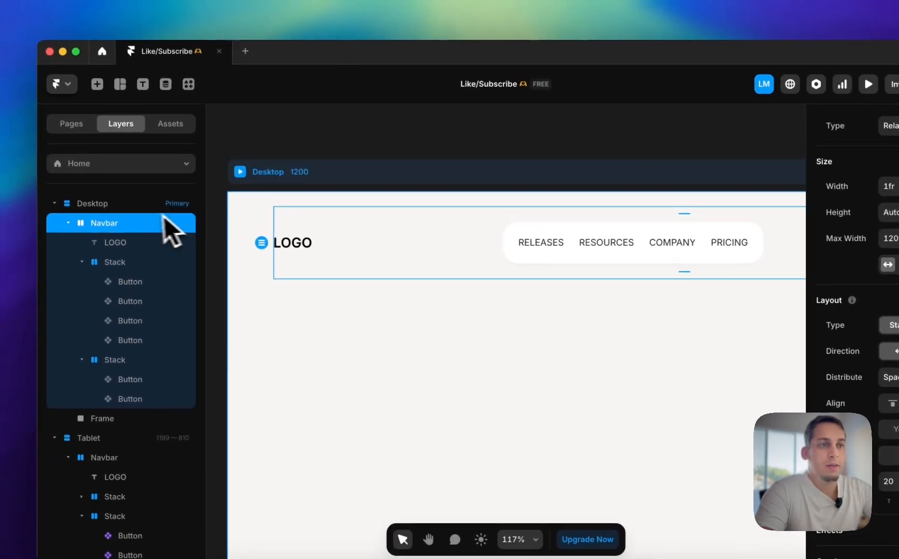
Set the top padding of the Desktop breakpoint to 0
left_click(28, 157)
left_click(881, 471)
key("shift+Down")
key("shift+Down")
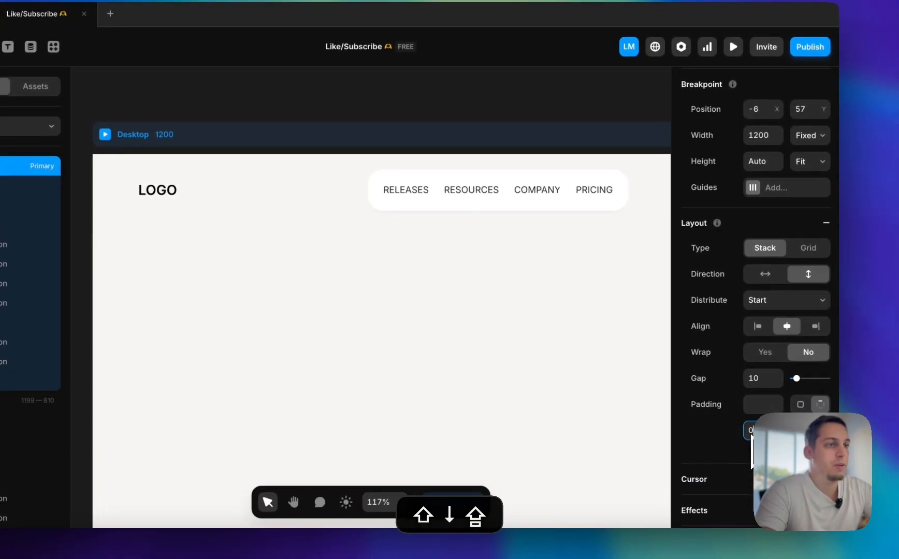
Examine the Tablet and Phone breakpoints and the Clay reference screenshots of the expanded navigation menus
scroll(487, 274, "right", 5)
scroll(487, 274, "down", 5)
scroll(487, 274, "right", 7)
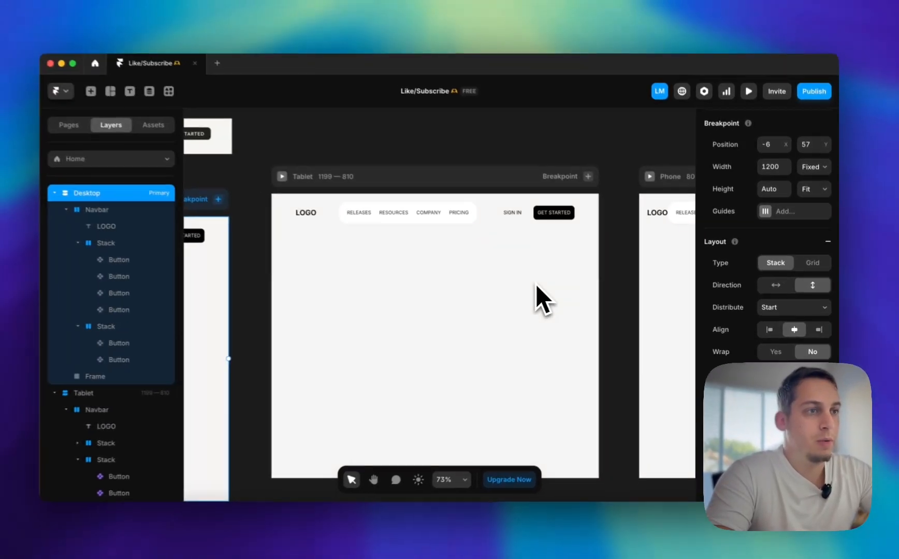
scroll(543, 285, "right", 10)
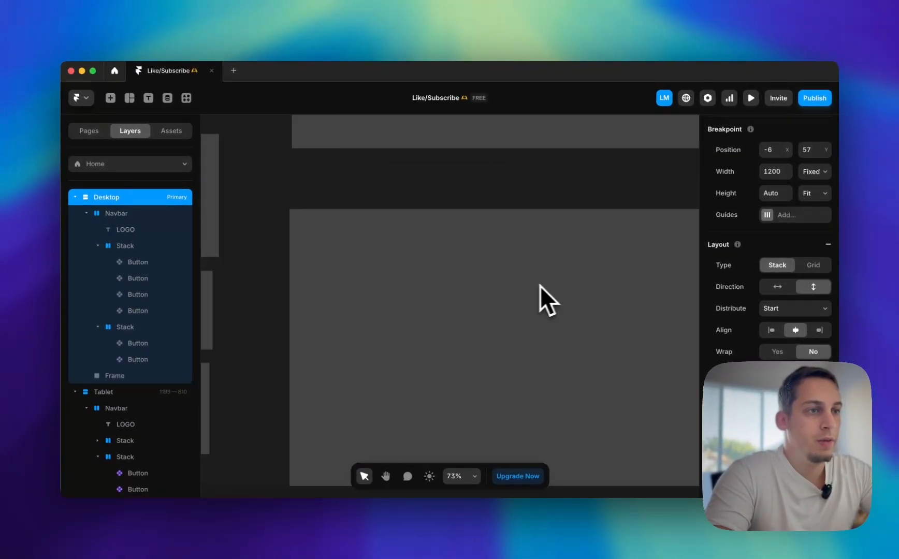
scroll(494, 251, "left", 10)
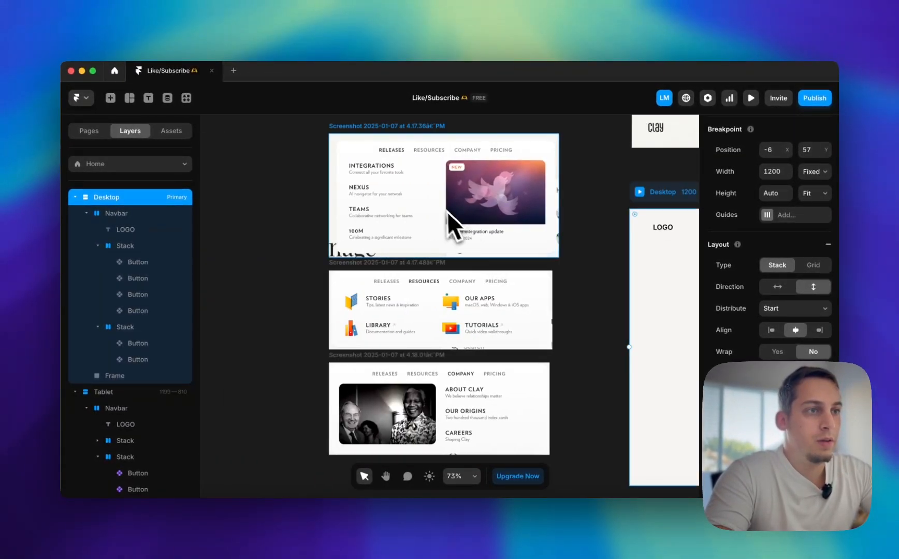
scroll(442, 209, "up", 5)
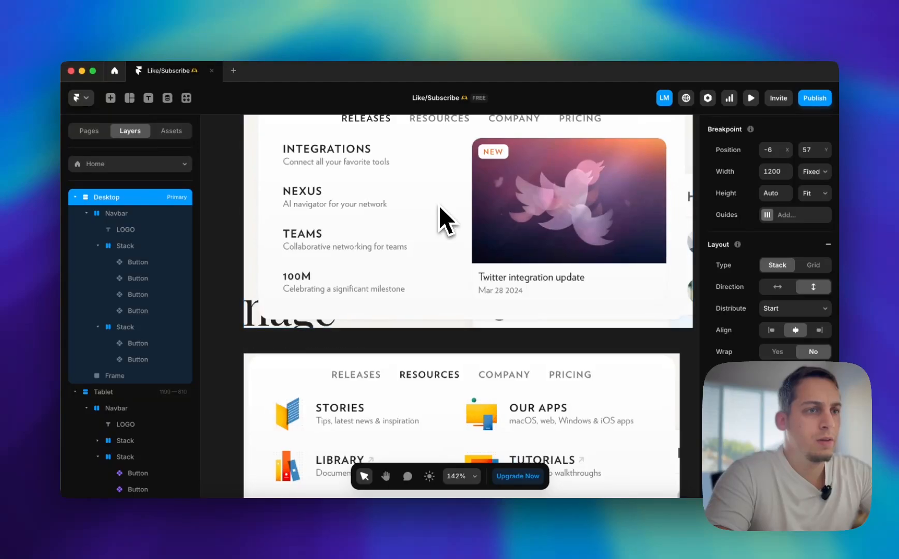
scroll(439, 205, "right", 5)
scroll(439, 205, "down", 2)
scroll(439, 205, "down", 4)
scroll(439, 205, "left", 1)
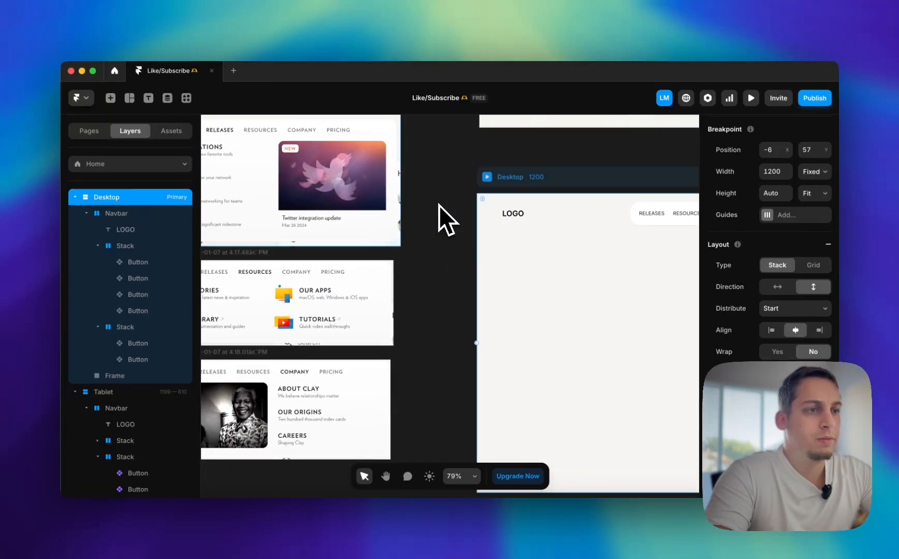
scroll(439, 205, "right", 5)
Add a second shadow of the Realistic type to the Desktop link stack and set its colour opacity to 16%
left_click(334, 165)
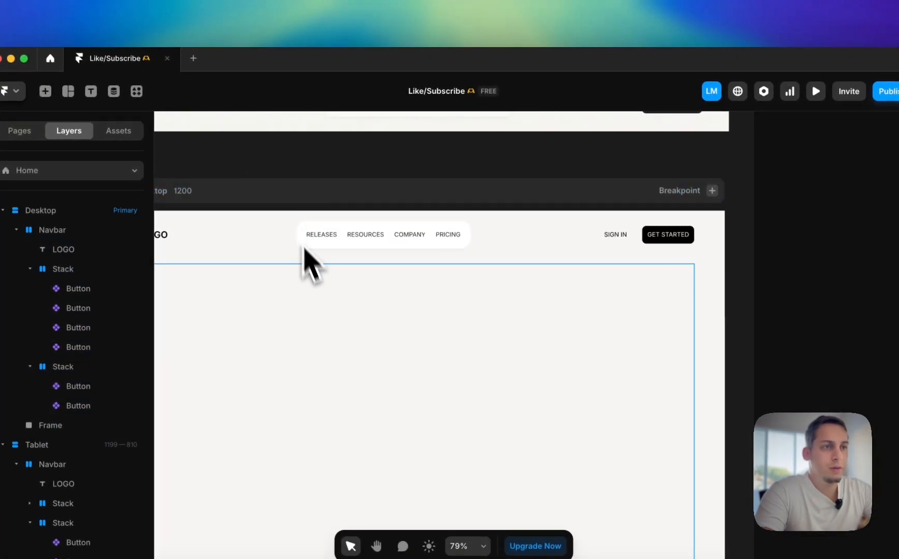
left_click(330, 227, "super")
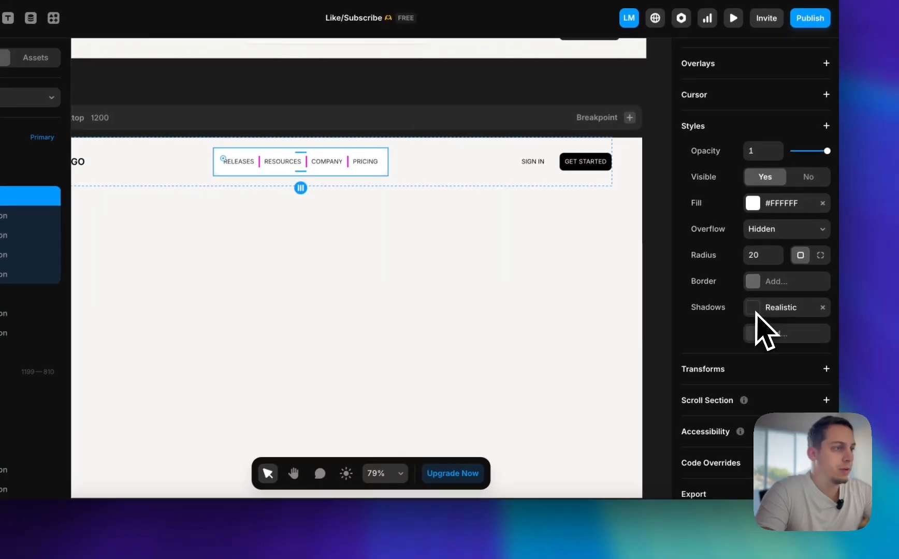
left_click(757, 333)
left_click(628, 318)
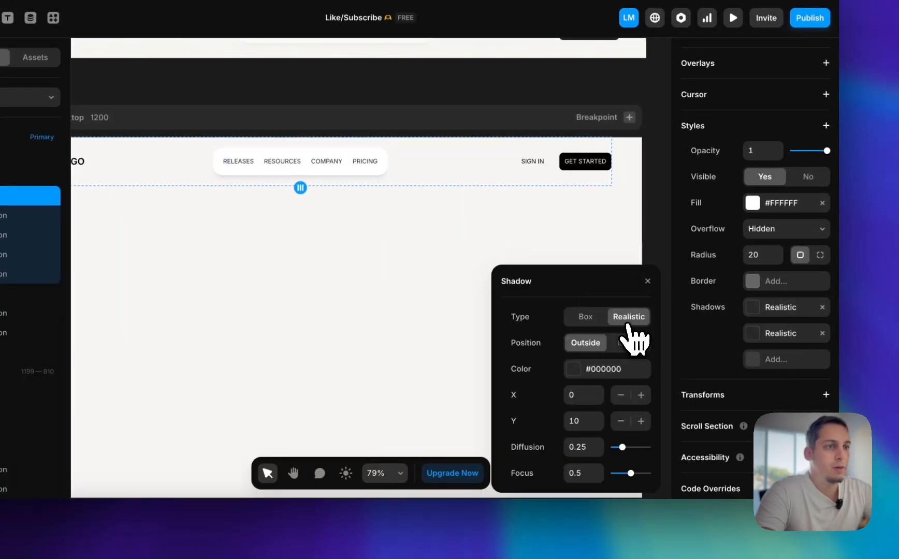
left_click(574, 369)
key("shift+Down")
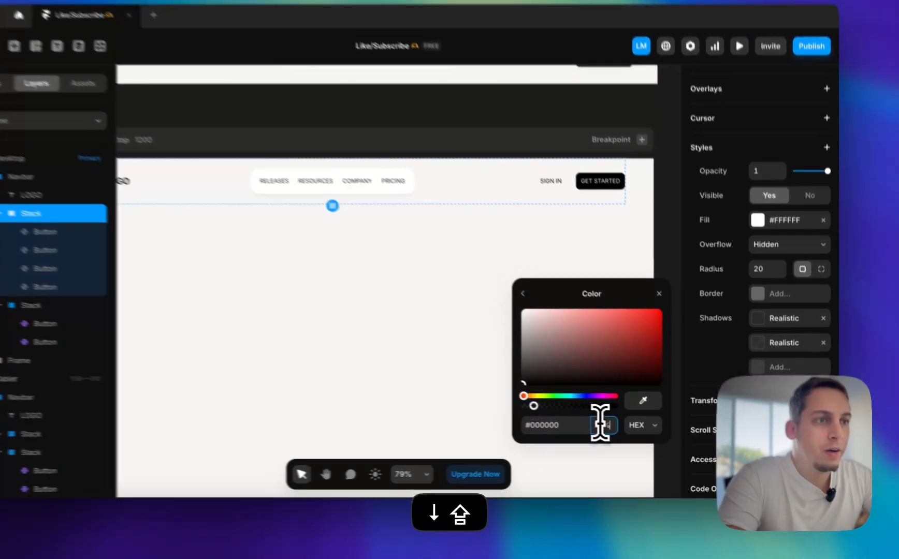
key("Up")
key("Up")
key("Up")
key("Up")
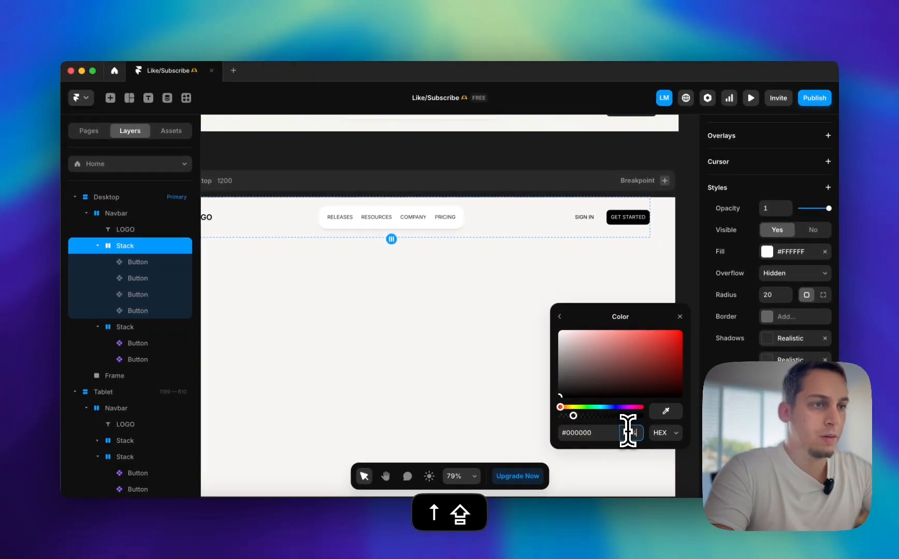
Rename the navbar's link stack in the Desktop breakpoint to "Middle"
left_click(507, 179)
scroll(429, 219, "up", 5)
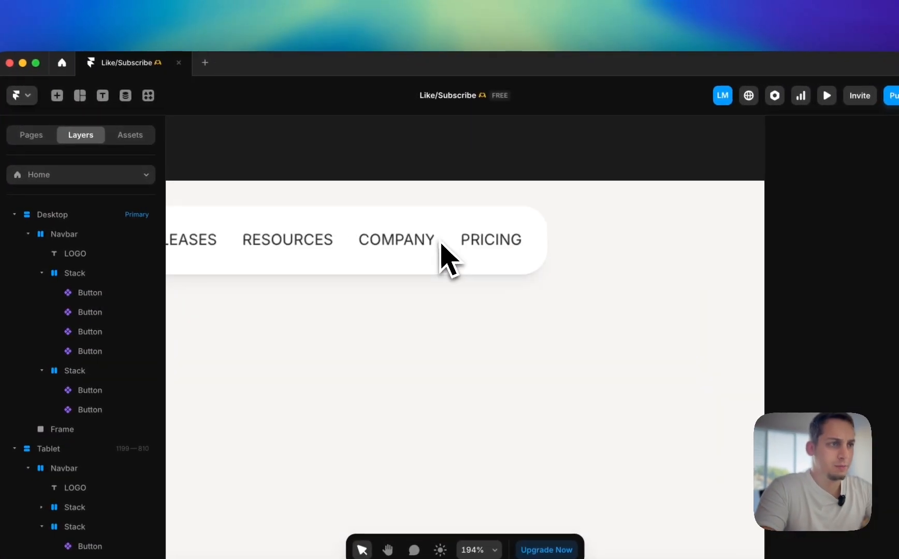
scroll(440, 253, "down", 4)
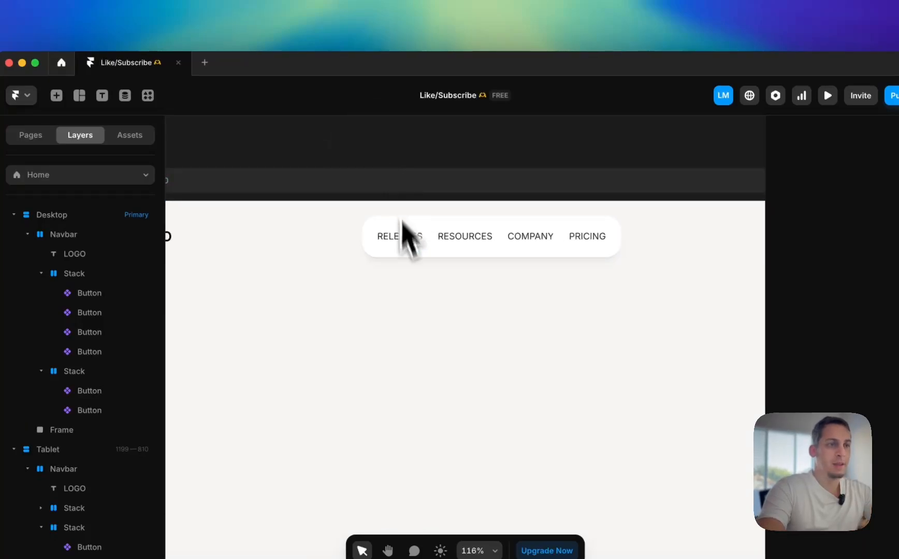
scroll(387, 248, "down", 3)
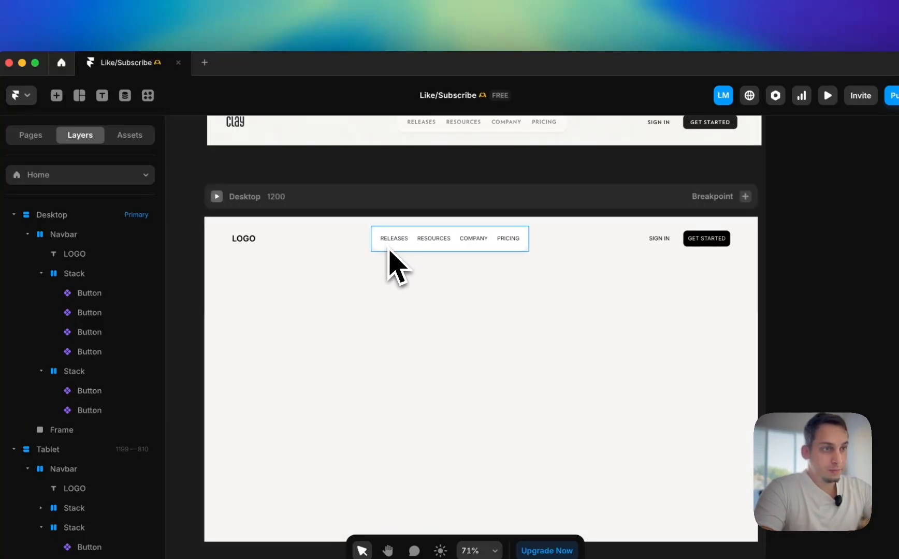
left_click(389, 253)
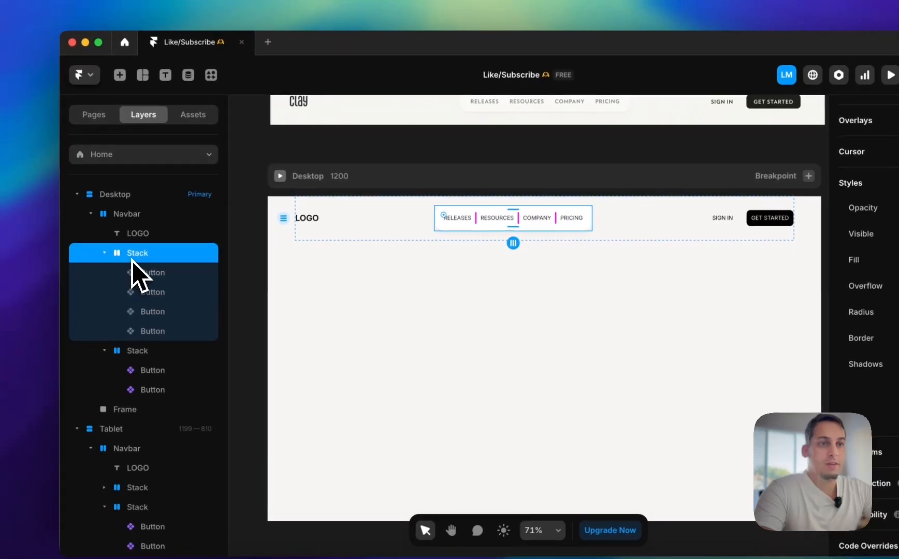
double_click(73, 274)
type("Mi")
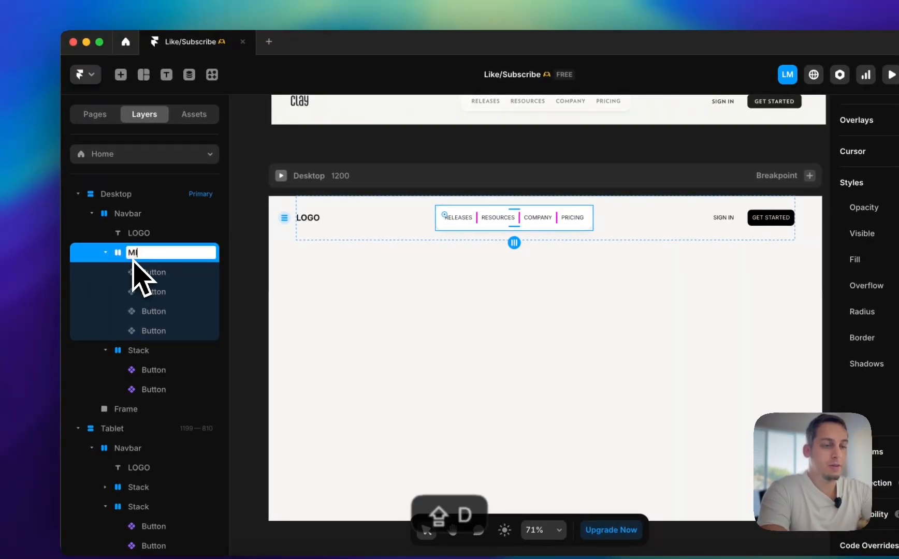
type("DDLE")
key("BackSpace")
key("BackSpace")
key("BackSpace")
key("BackSpace")
key("BackSpace")
key("BackSpace")
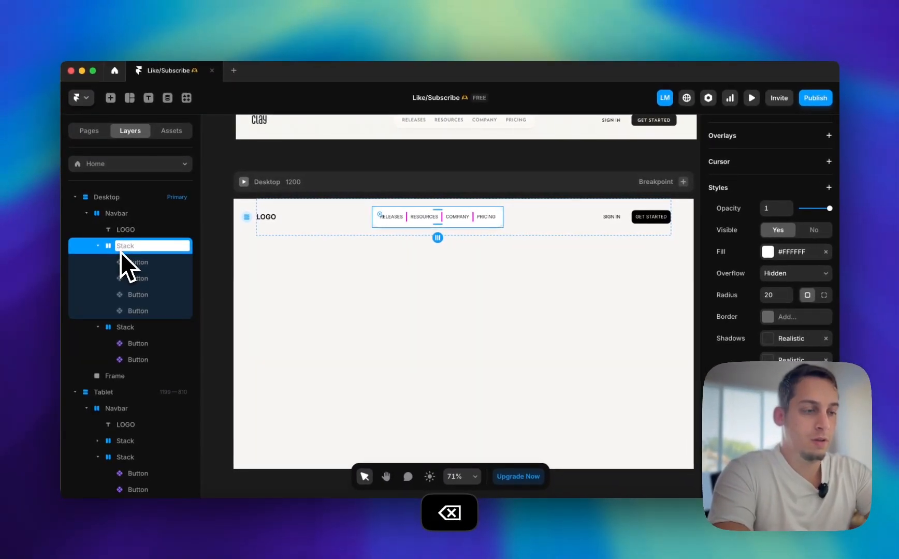
type("Middle")
key("Return")
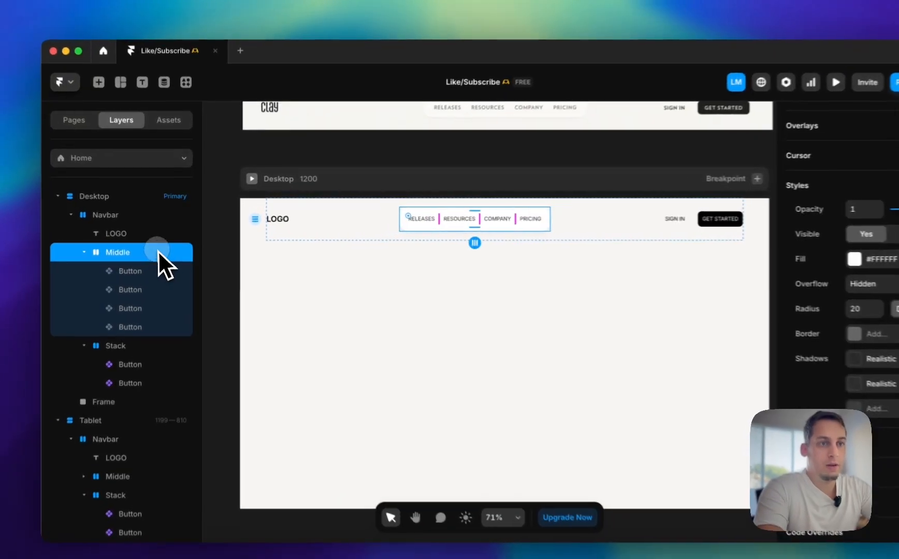
Create a component from the Desktop navbar's Middle stack
right_click(164, 246)
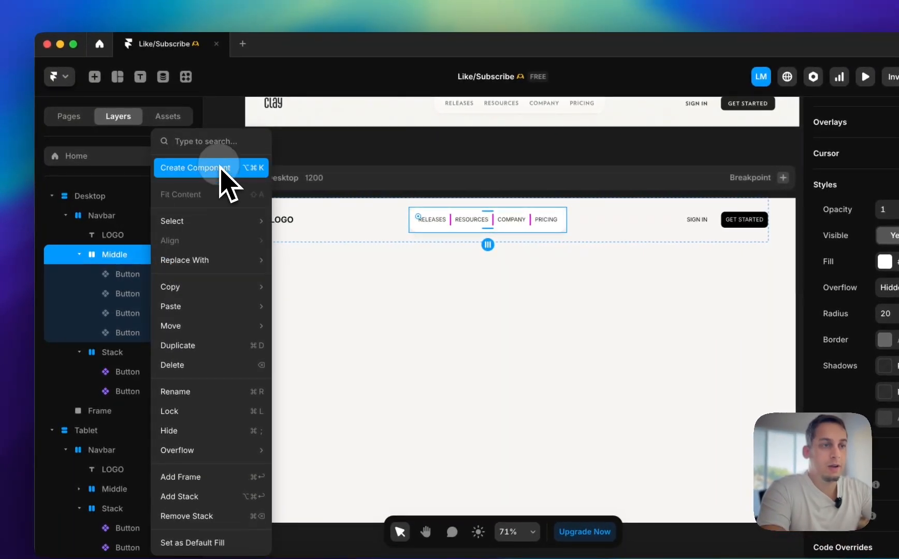
left_click(210, 175)
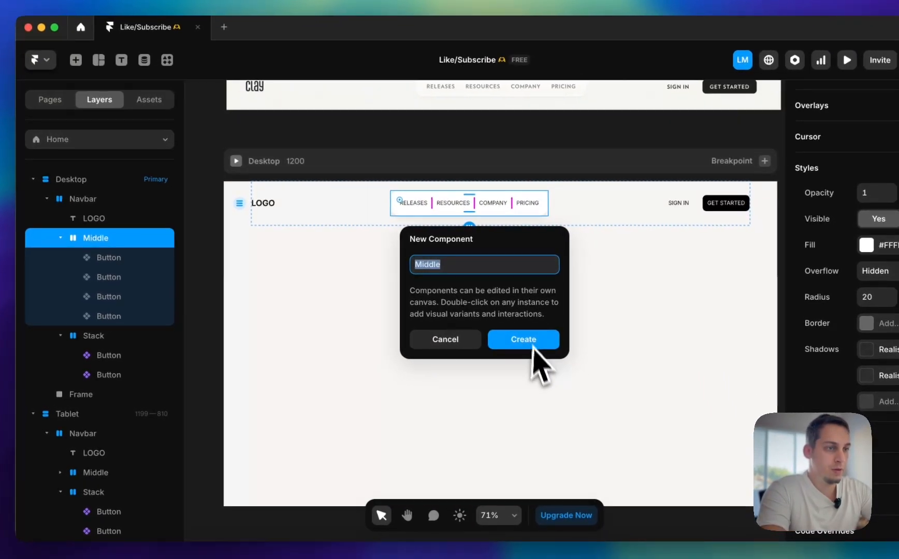
left_click(542, 357)
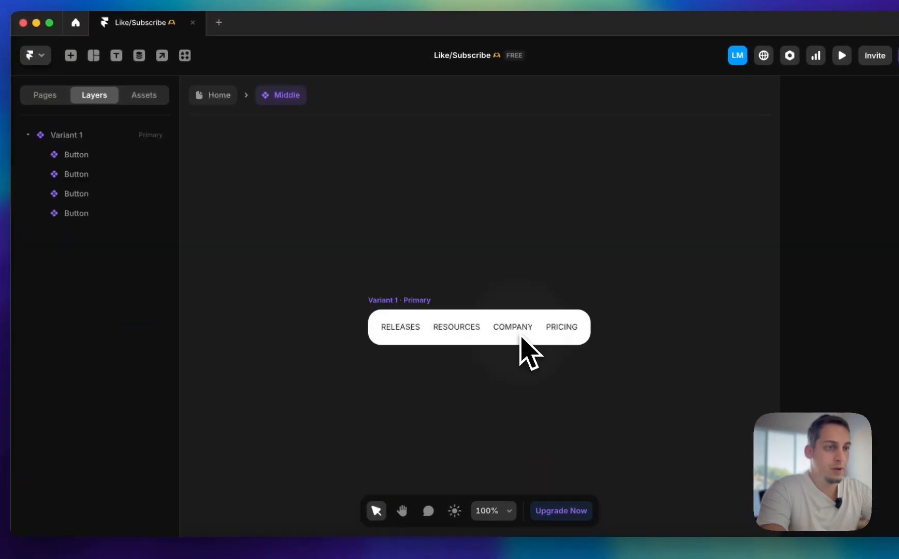
left_click(391, 303)
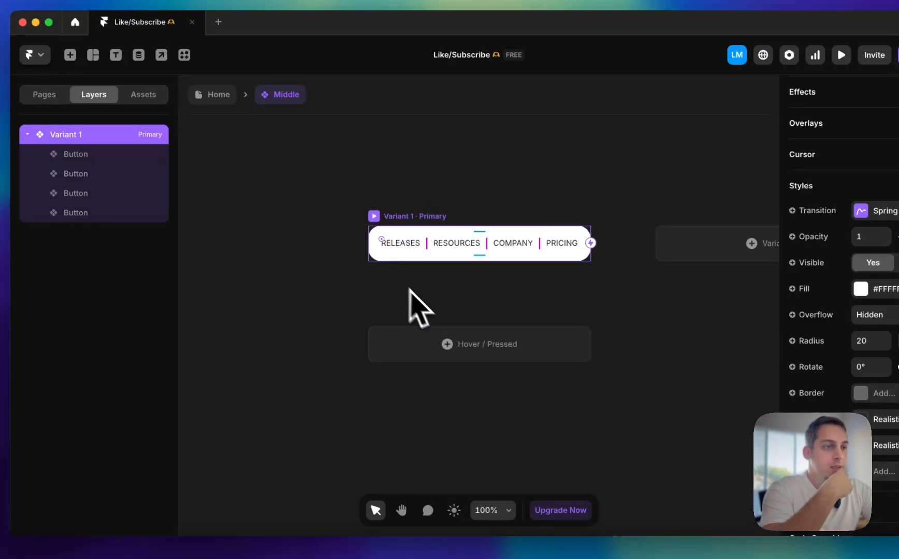
scroll(409, 288, "down", 2)
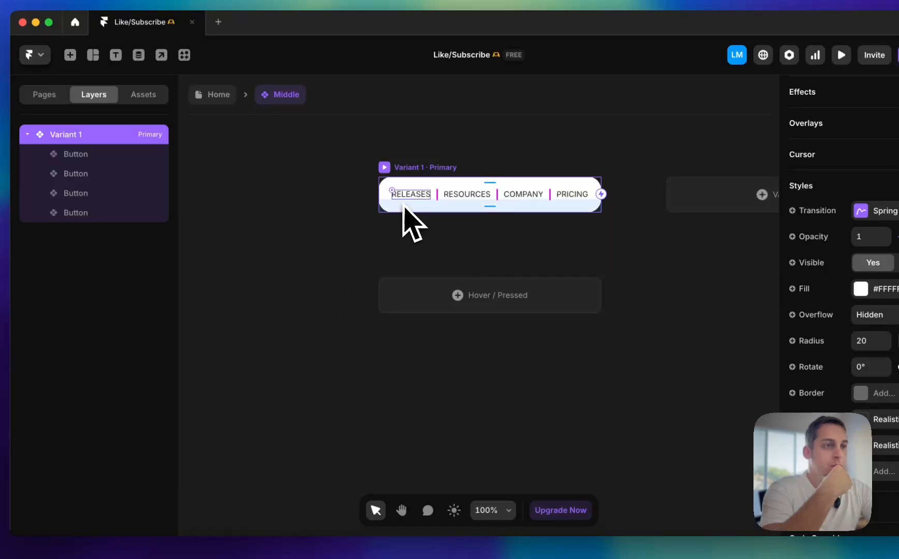
scroll(457, 225, "right", 5)
scroll(423, 222, "left", 3)
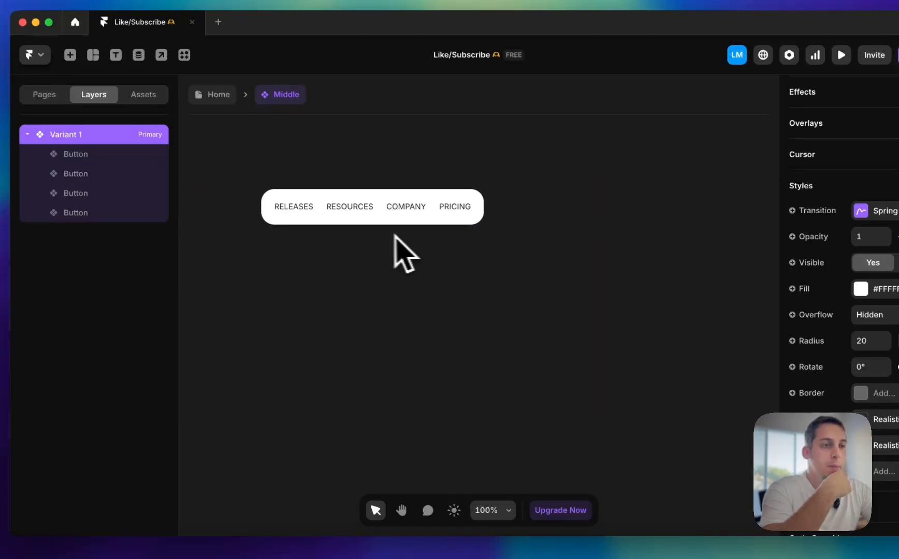
left_click(362, 214)
left_click(311, 213)
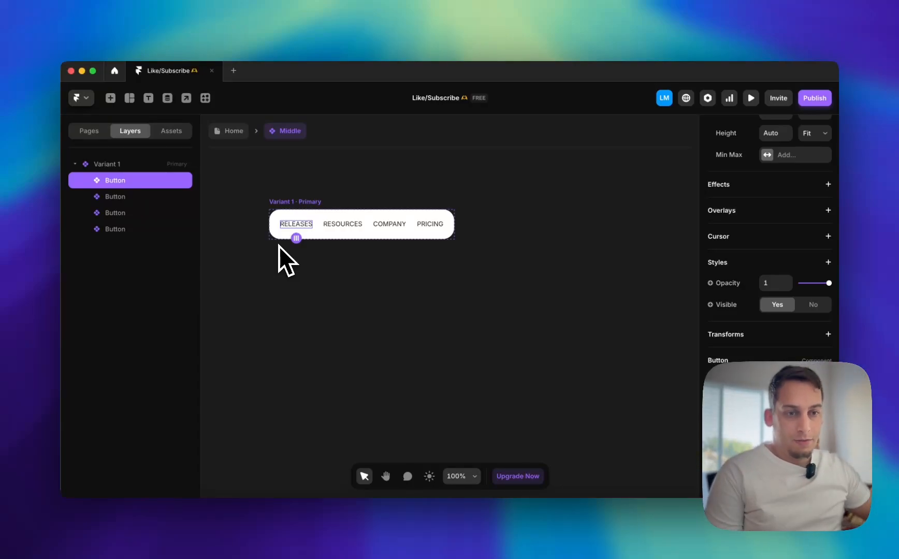
Switch to the Clay website in the browser and examine the expanded Releases, Resources and Company menus
key("super+Tab")
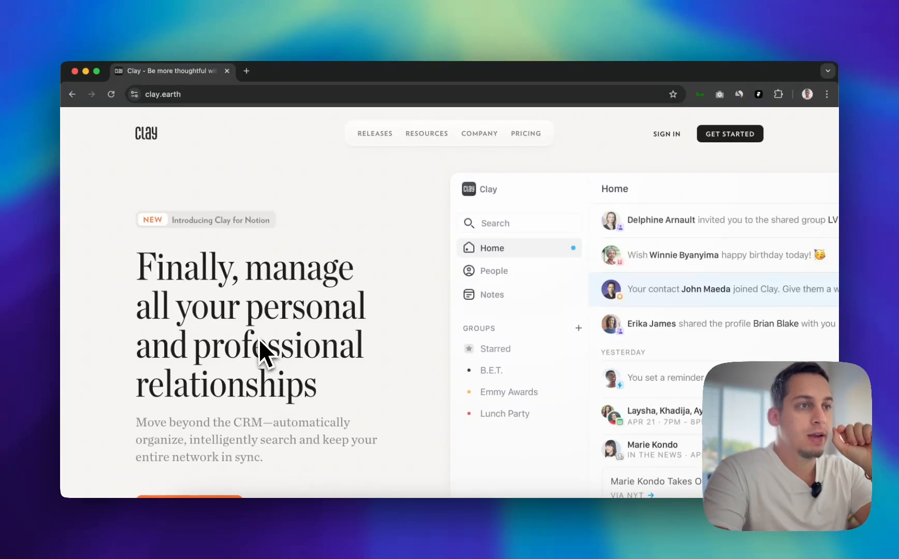
mouse_move(370, 130)
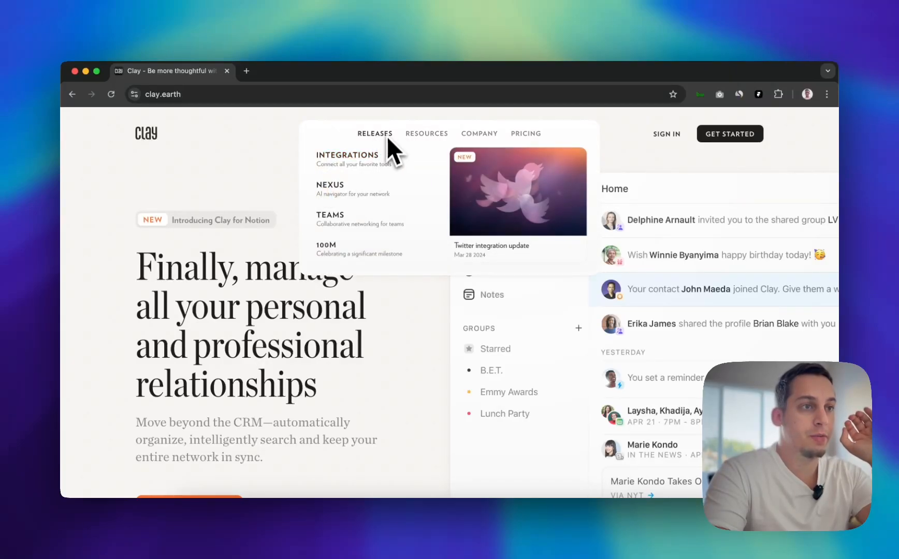
mouse_move(414, 135)
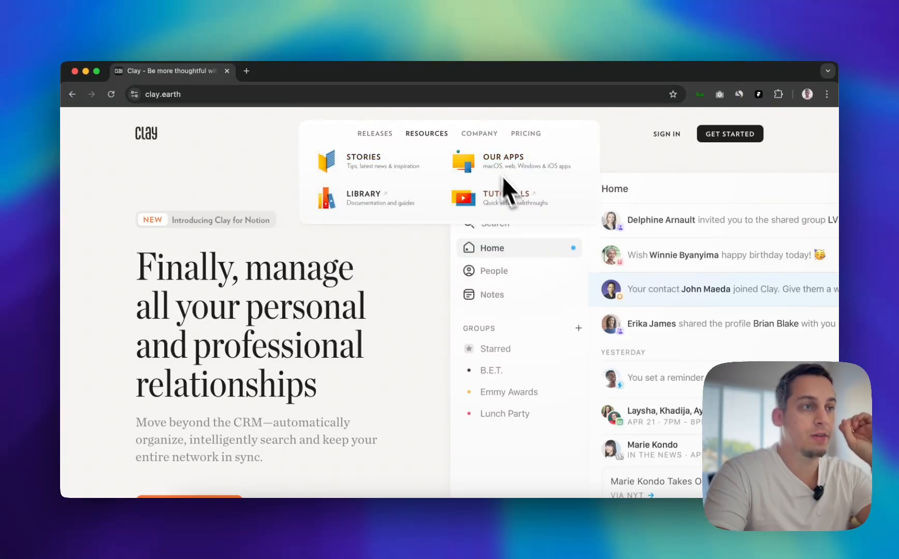
mouse_move(482, 138)
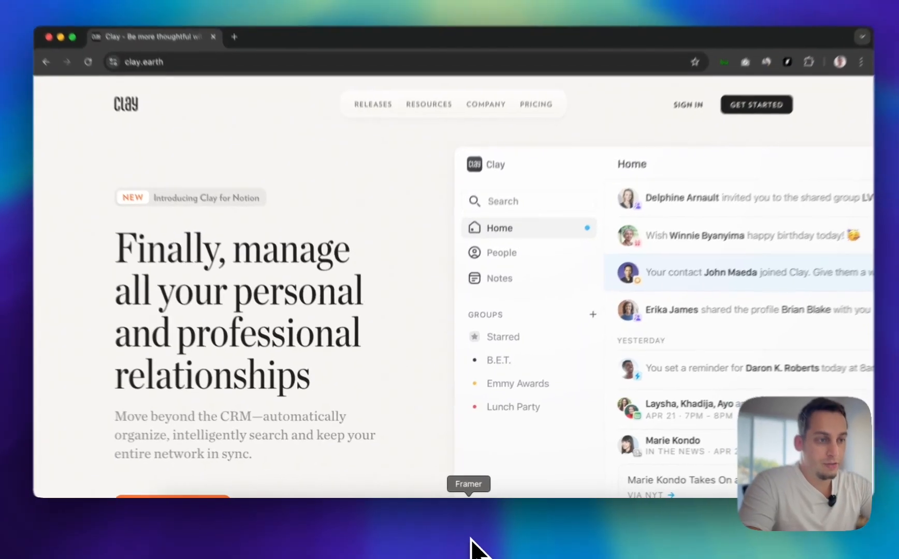
Switch back to Framer and move the three expanded-menu screenshots from the Home canvas into the Middle component's canvas
left_click(465, 532)
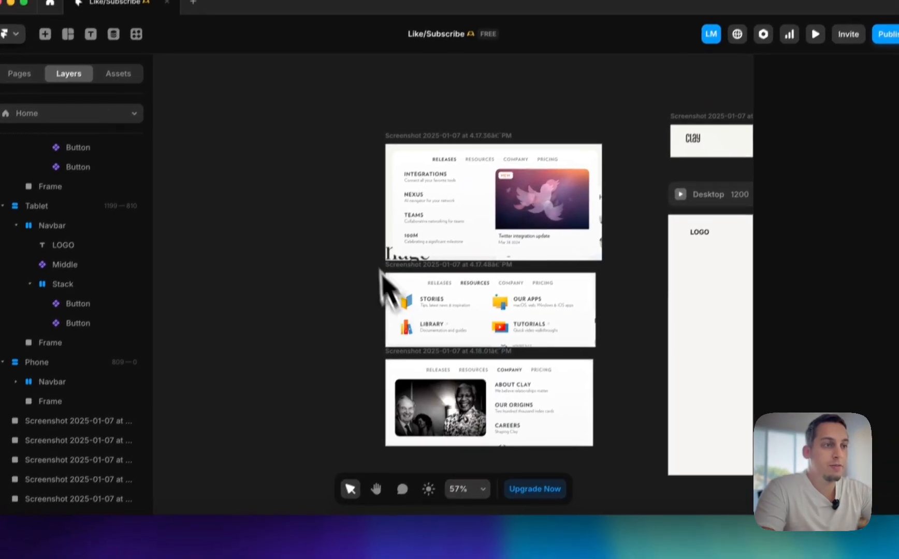
left_click_drag(345, 151, 601, 484)
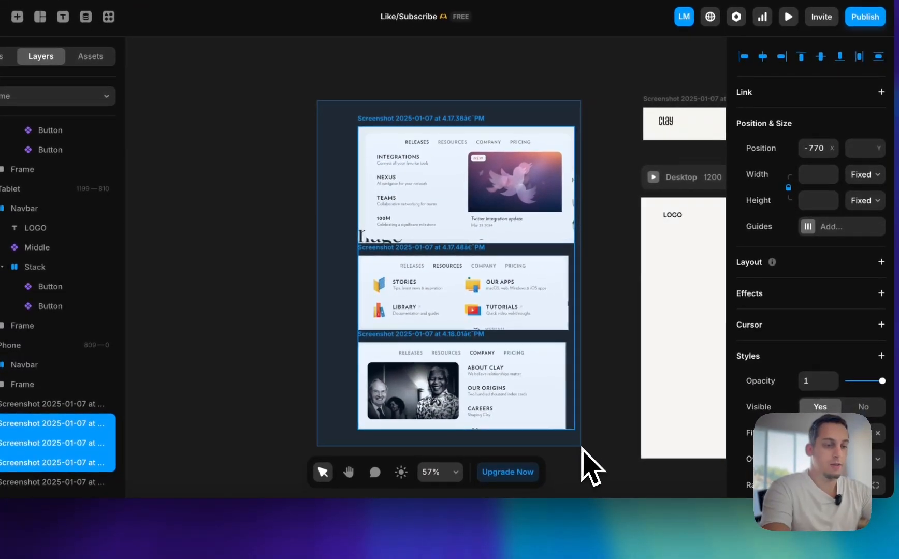
scroll(404, 413, "right", 5)
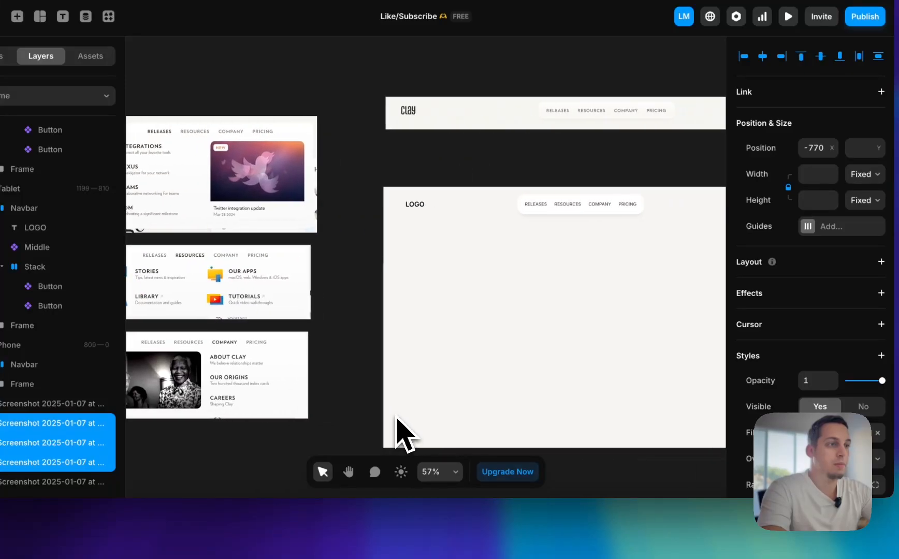
scroll(395, 415, "left", 4)
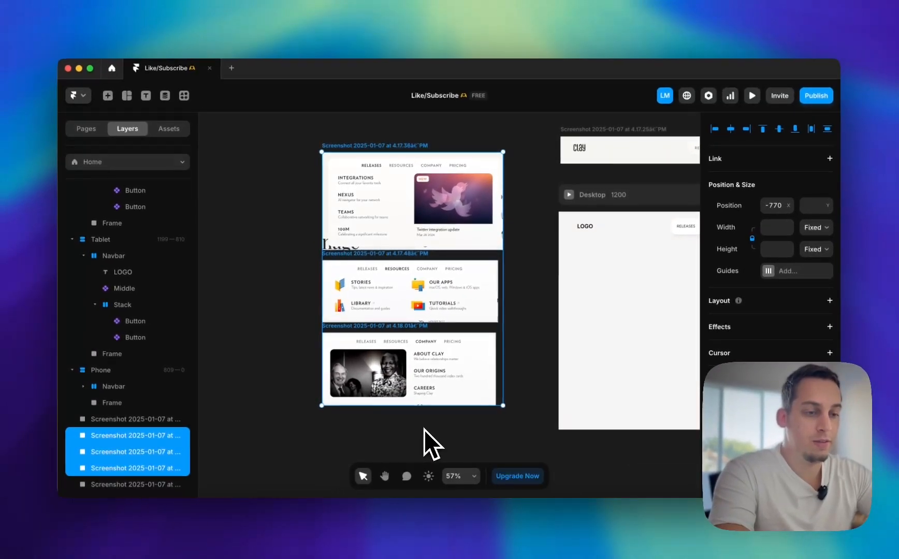
key("cmd+x")
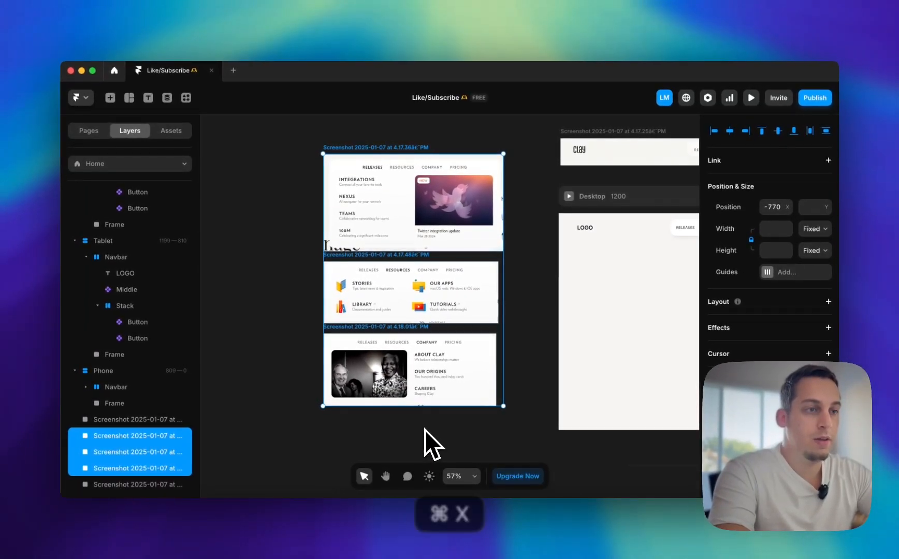
scroll(446, 396, "right", 5)
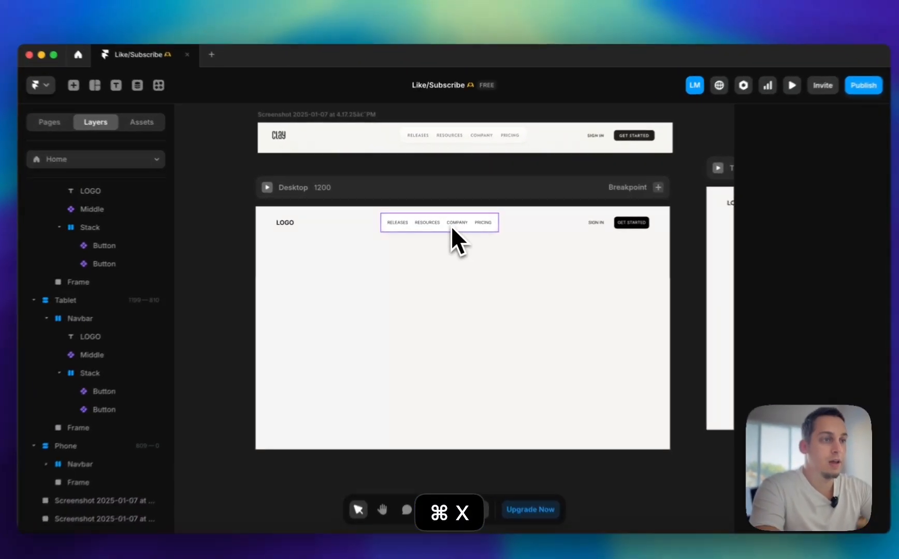
double_click(451, 226)
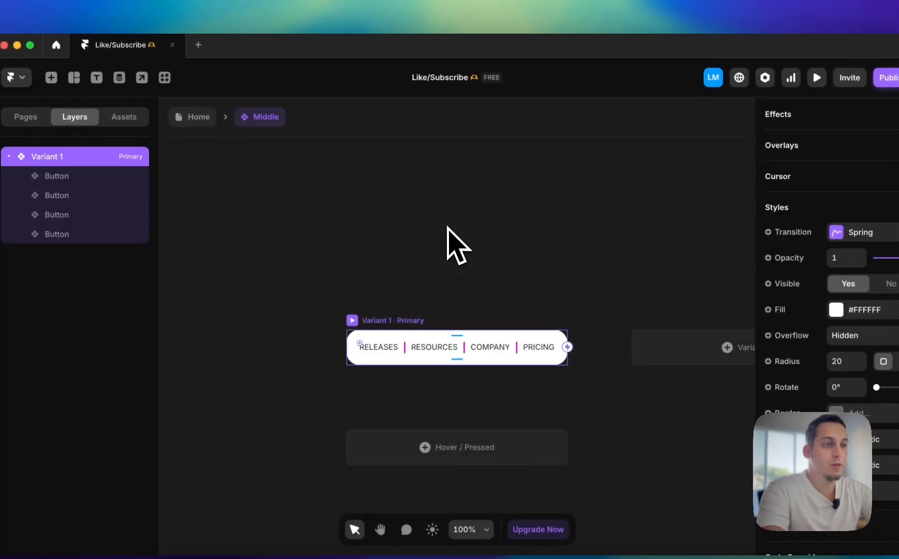
key("cmd+v")
scroll(422, 242, "down", 5)
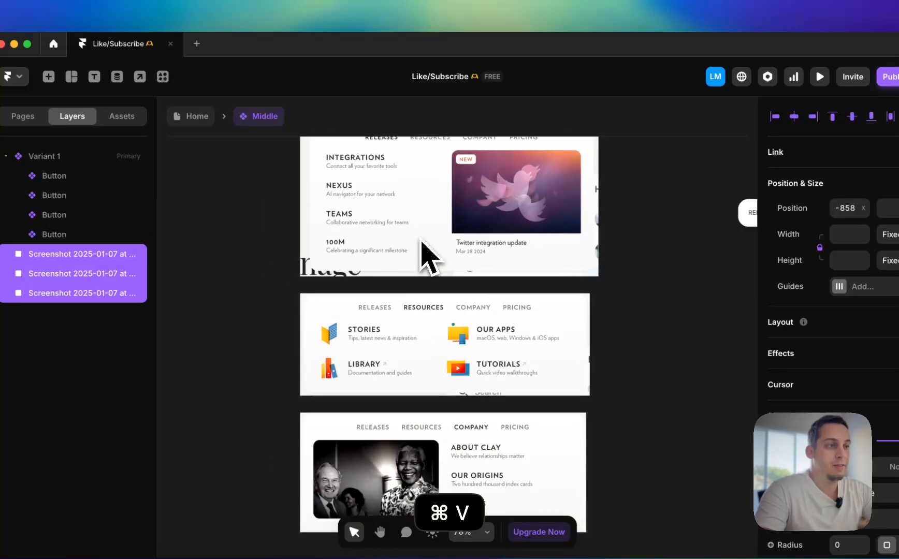
left_click(344, 248)
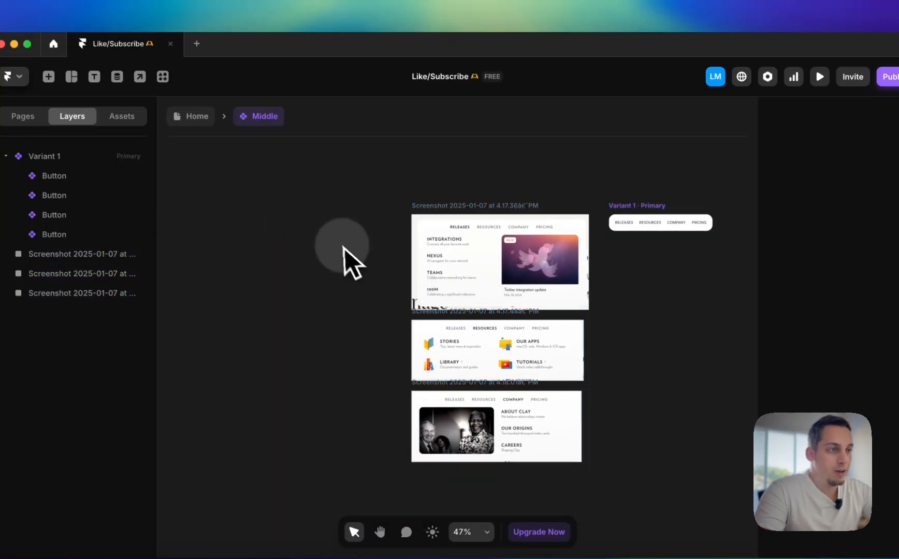
Rename the Middle component's primary variant to "Main"
scroll(518, 238, "right", 5)
left_click(489, 210)
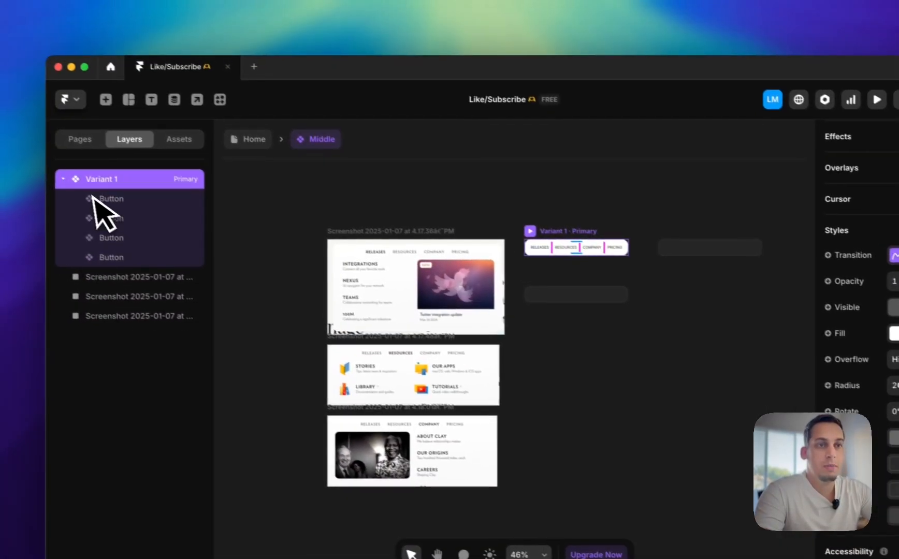
double_click(44, 160)
type("Main")
key("Return")
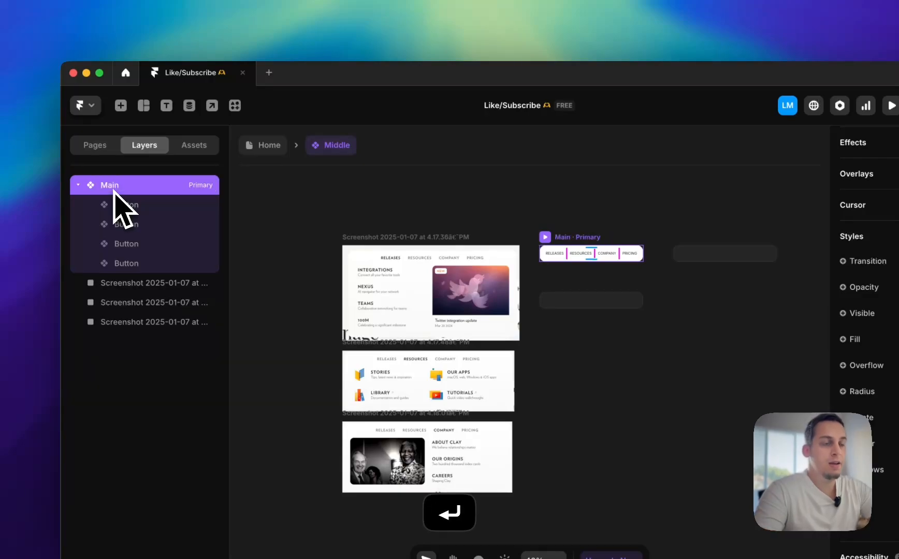
left_click(582, 194)
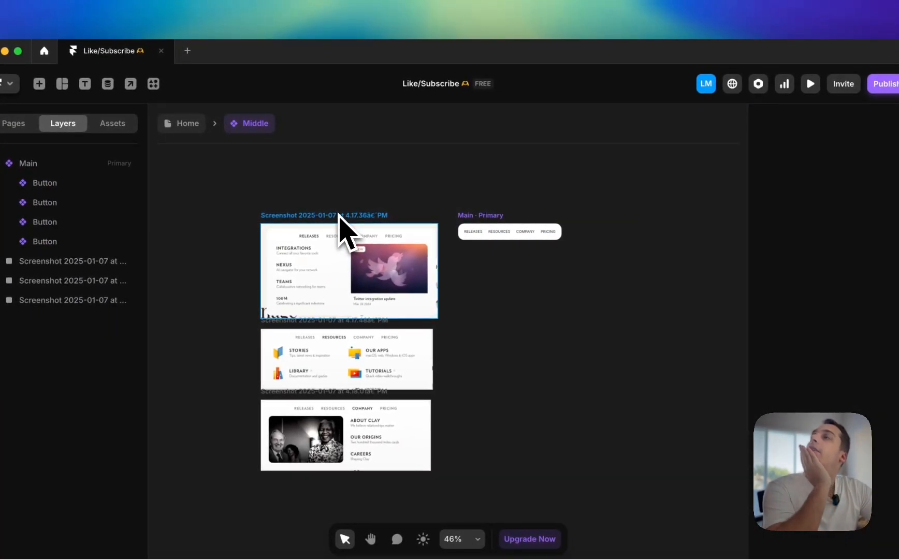
Examine the Main variant and its RELEASES button alongside the reference screenshots of the expanded menus
left_click(485, 225)
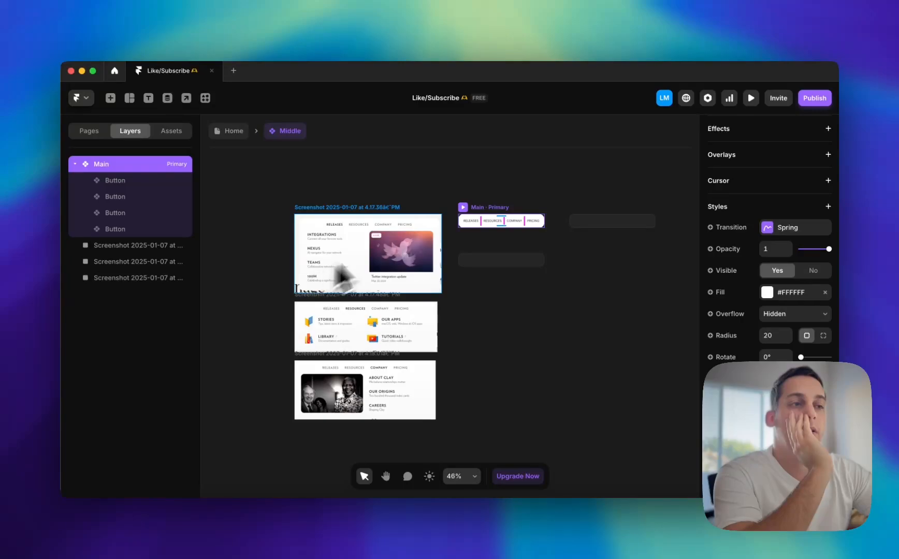
left_click(469, 222)
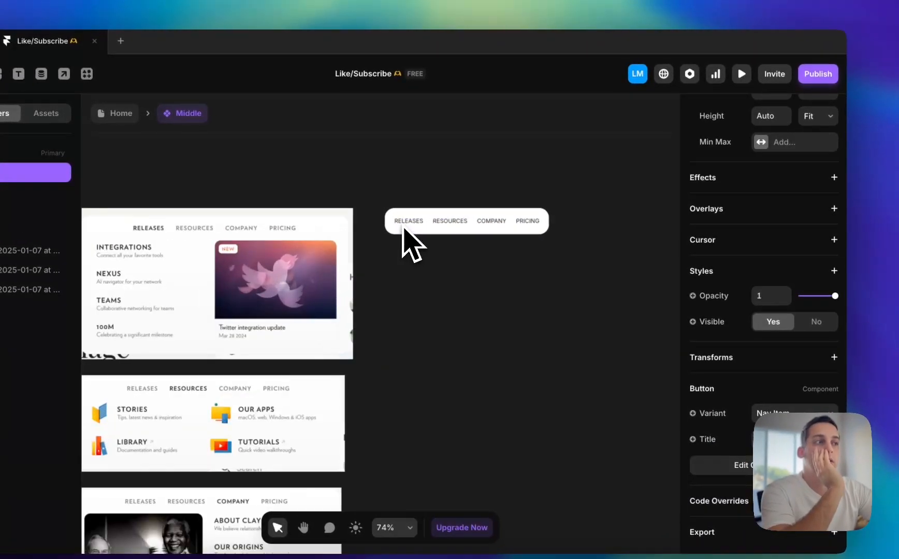
scroll(404, 228, "up", 3)
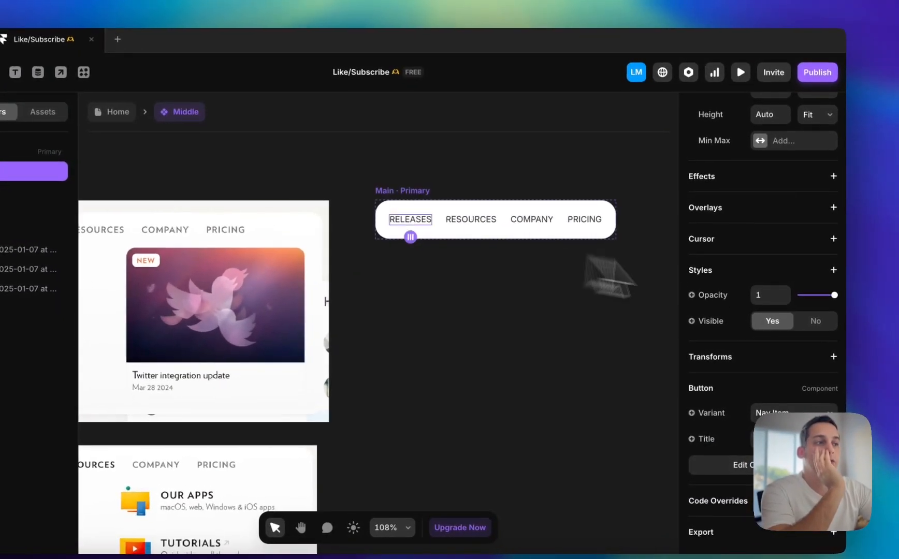
scroll(782, 279, "up", 5)
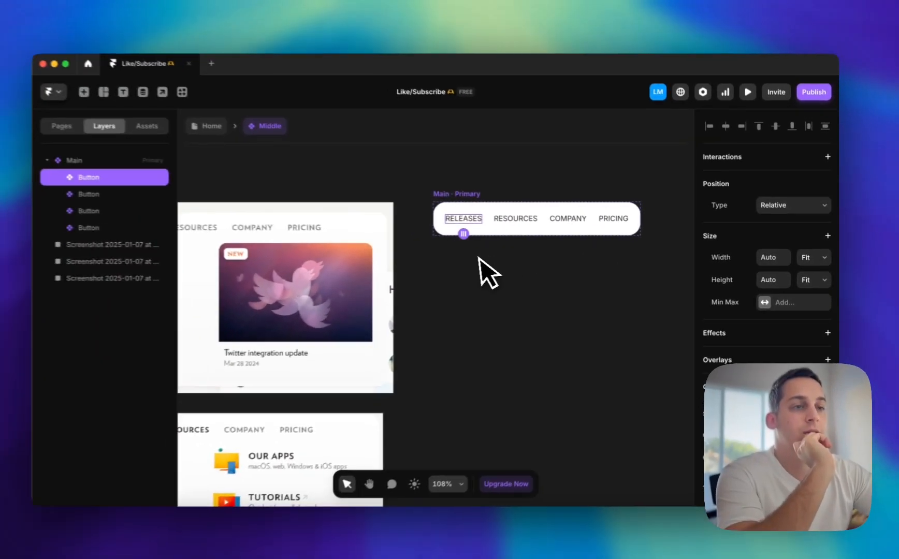
scroll(415, 257, "left", 3)
scroll(415, 258, "down", 3)
scroll(415, 258, "right", 6)
scroll(487, 259, "left", 4)
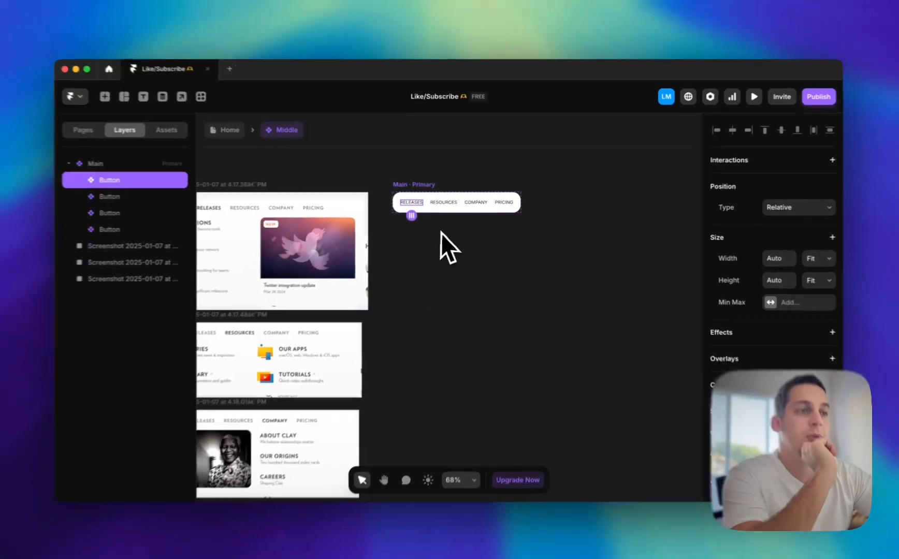
left_click(422, 186)
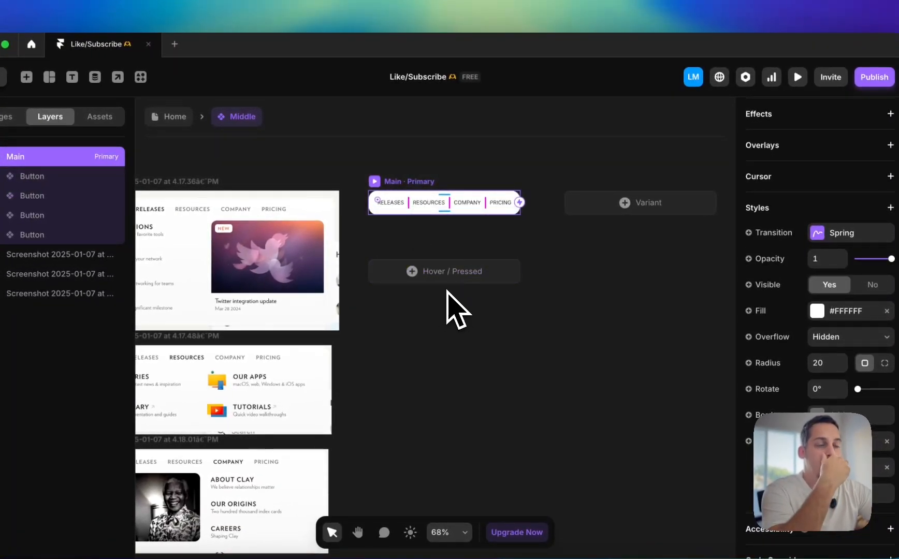
Try a Click interaction with a Set Variant transition on the RELEASES button, and remove it
right_click(410, 206)
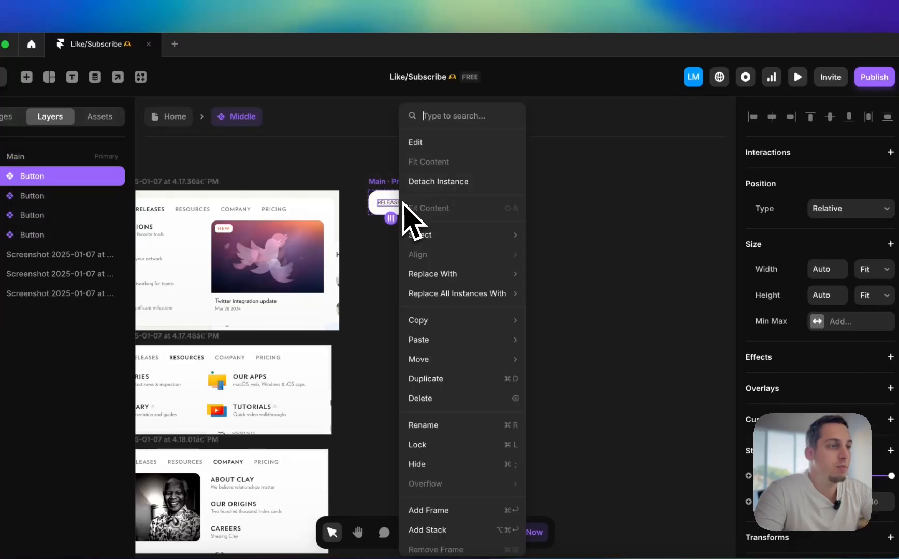
left_click(598, 200)
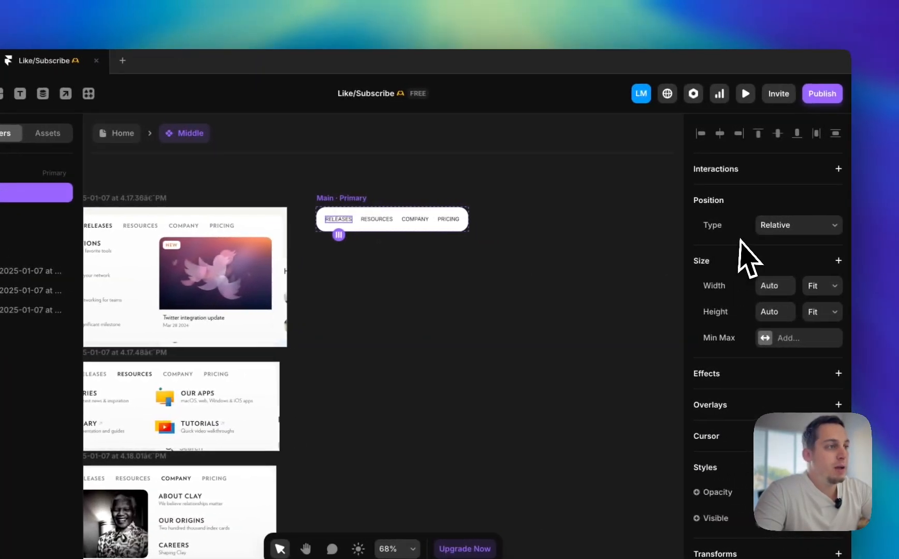
left_click(827, 141)
left_click(788, 160)
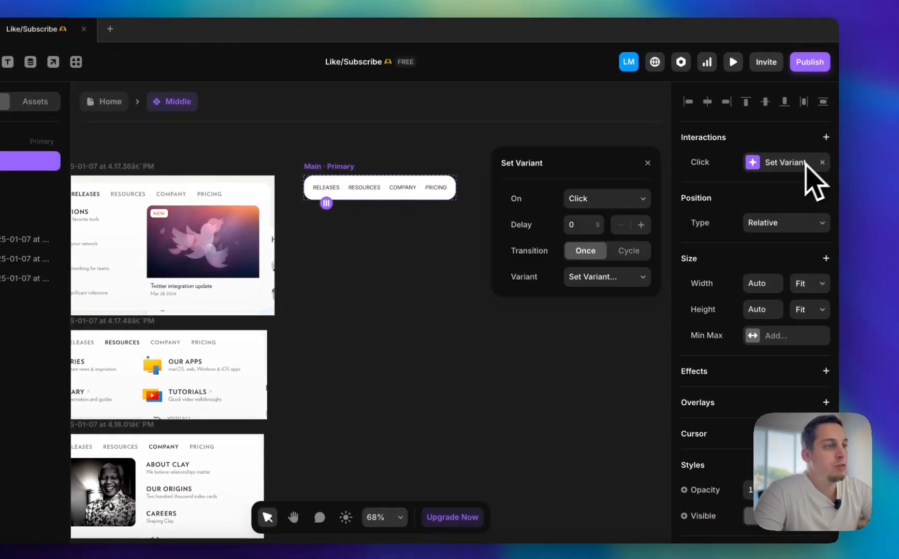
left_click(612, 203)
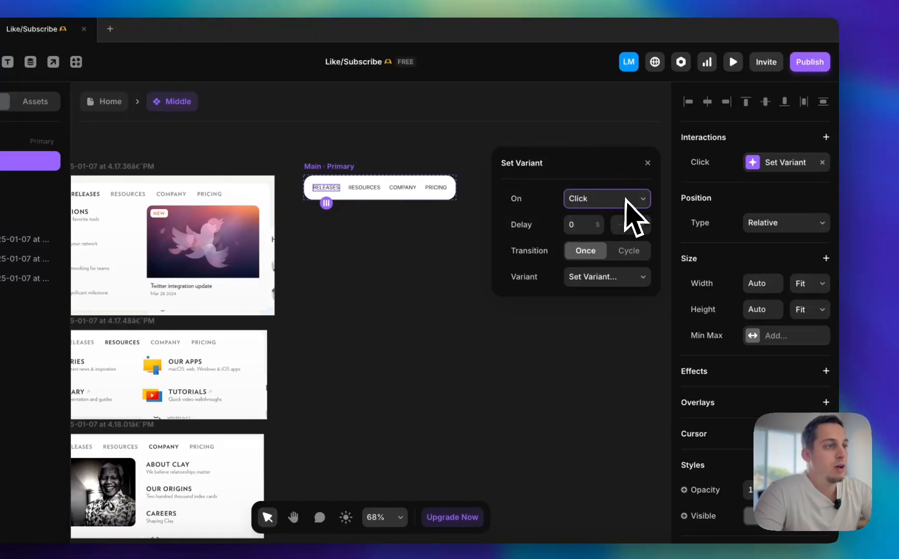
left_click(823, 163)
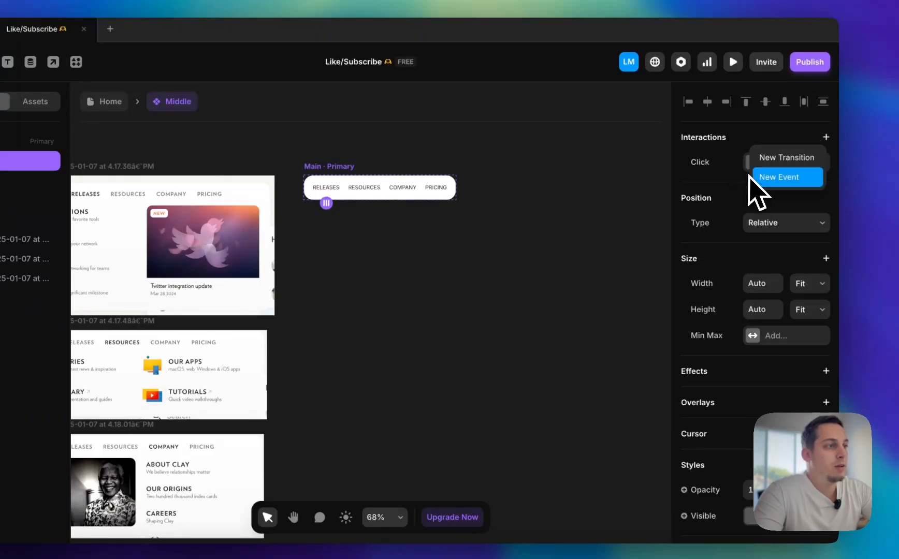
left_click(782, 177)
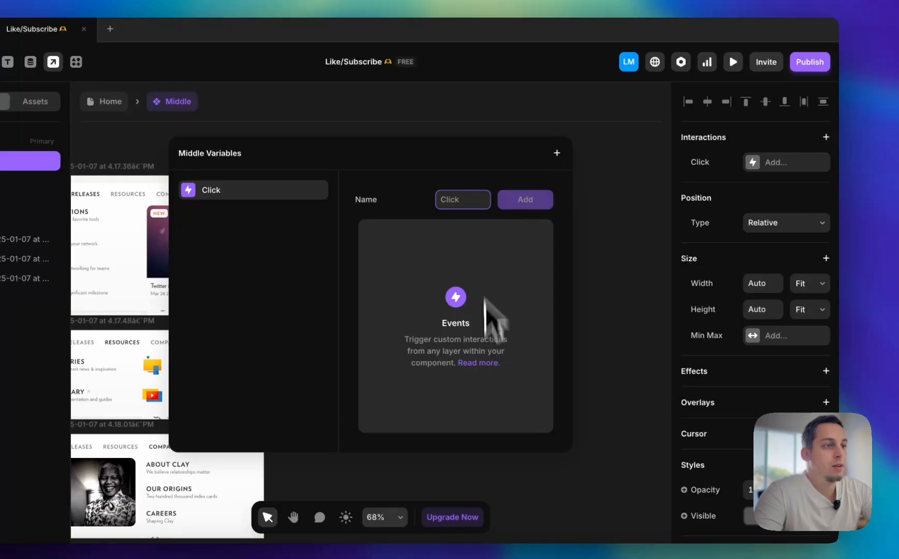
left_click(615, 162)
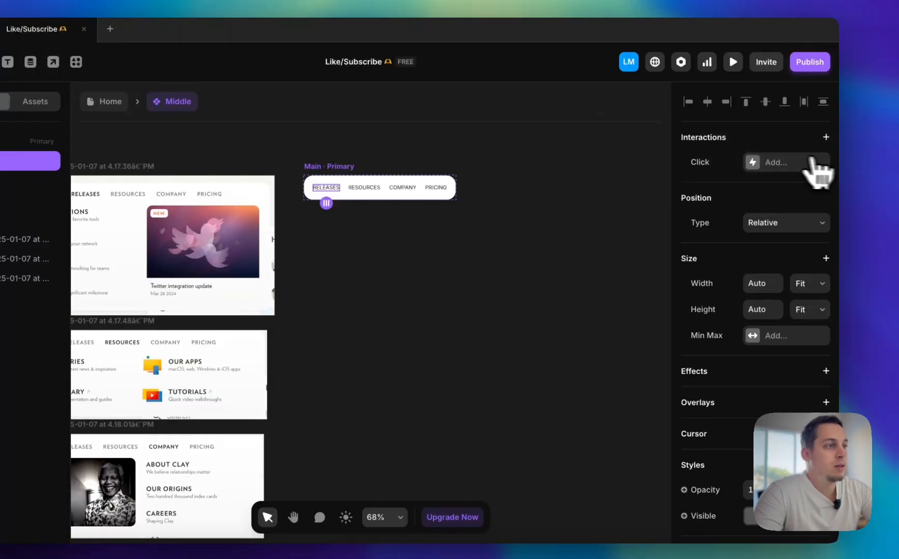
left_click(762, 165)
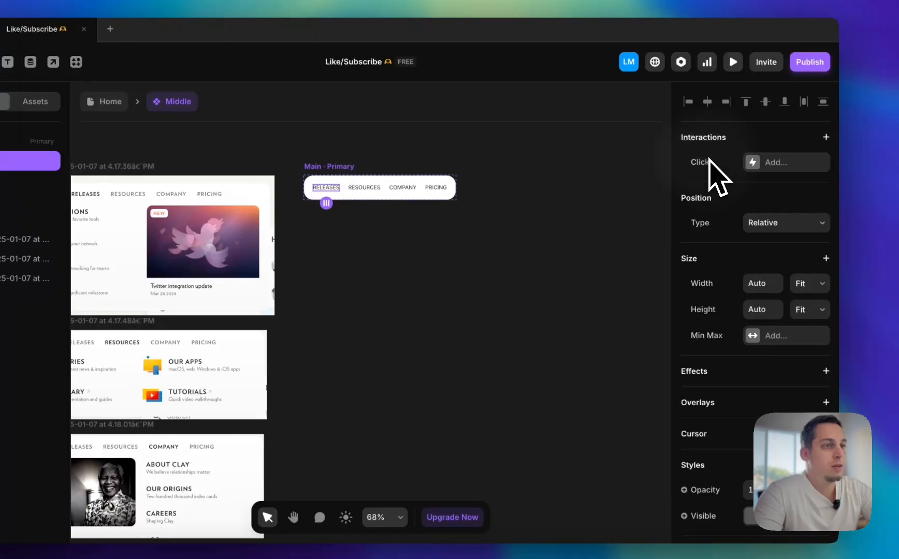
left_click(463, 232)
left_click(354, 189)
left_click(331, 188)
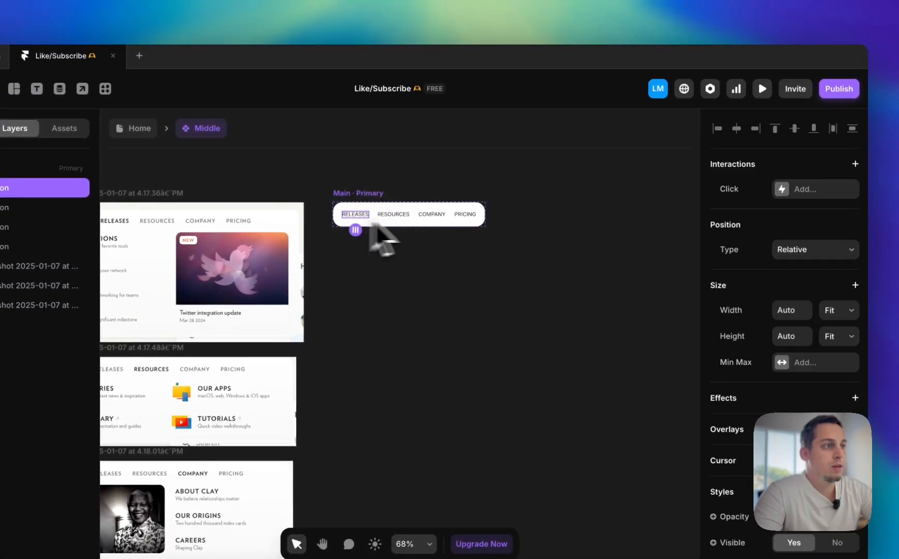
Try a Click interaction with a Cycle variant transition on the RELEASES button, and remove it
left_click(770, 187)
left_click(751, 208)
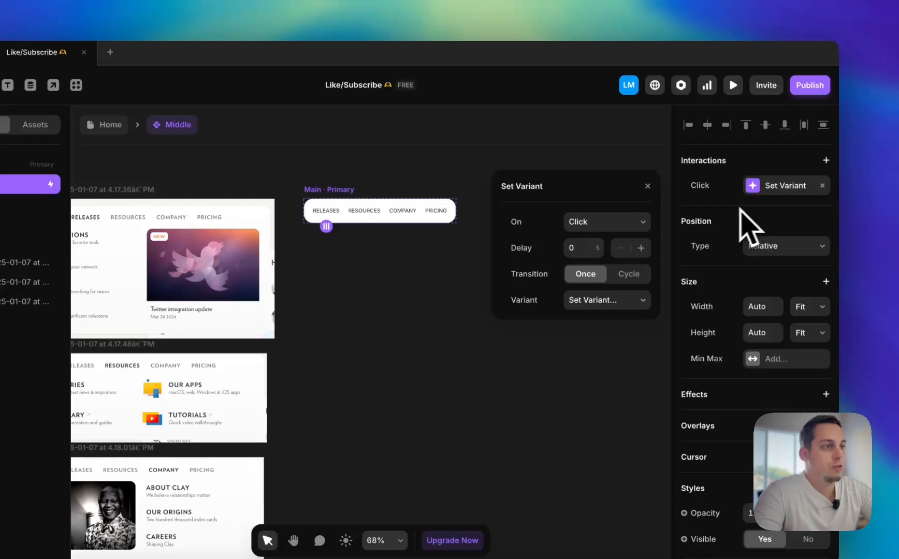
left_click(637, 277)
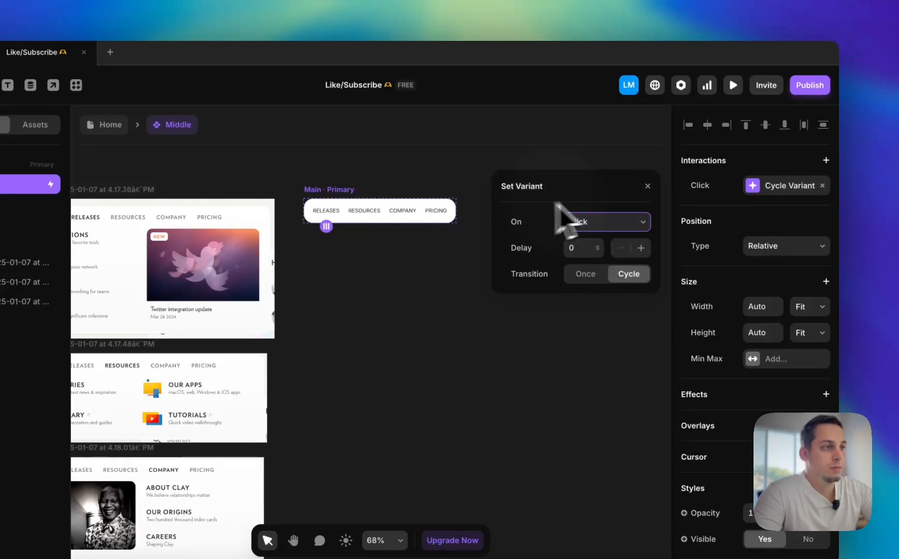
left_click(644, 184)
left_click(333, 198)
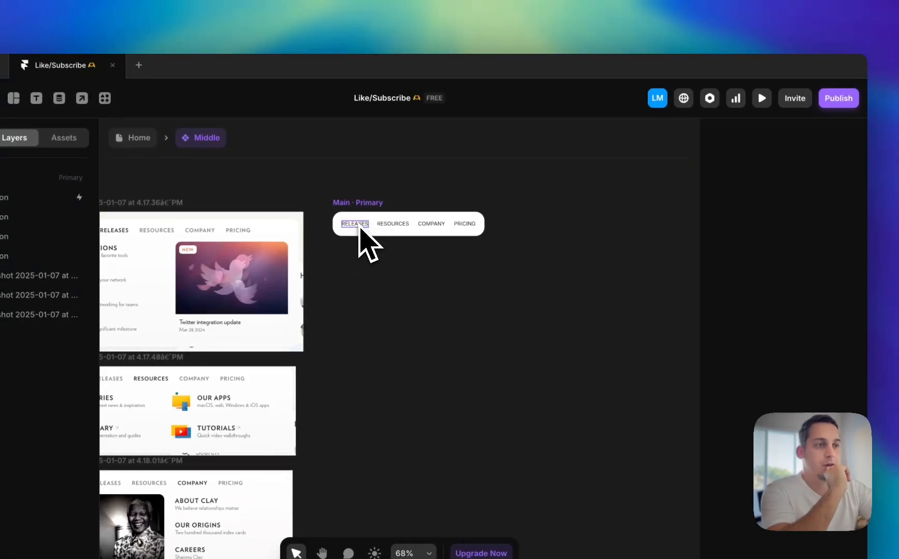
left_click(361, 228)
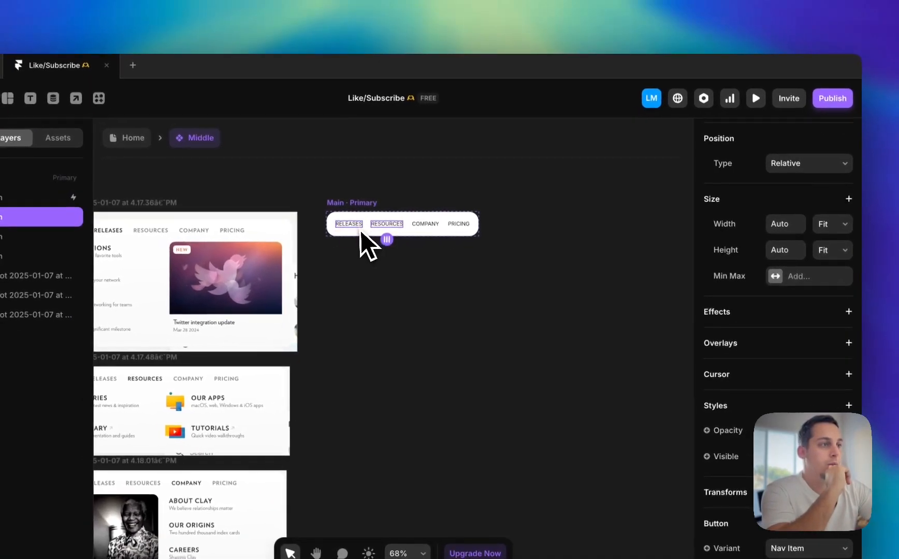
left_click(358, 227)
left_click(845, 199)
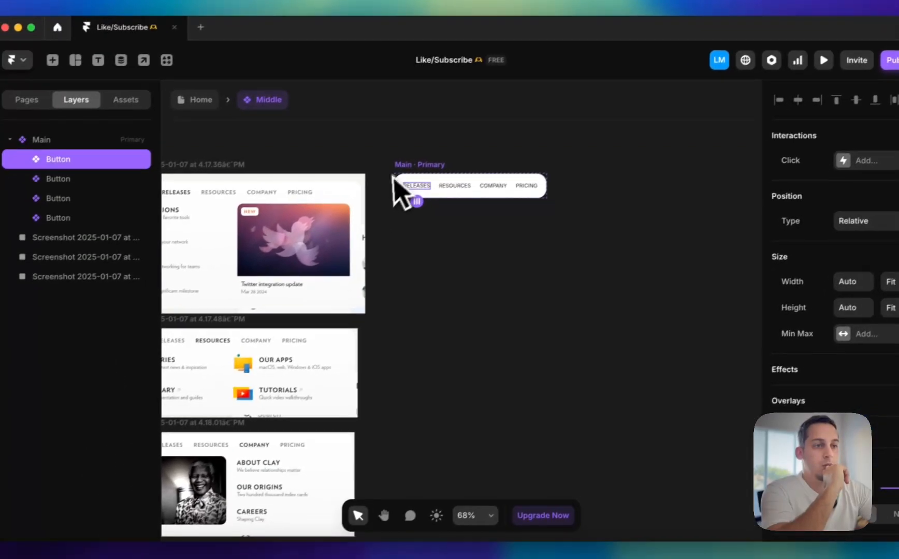
left_click(304, 204)
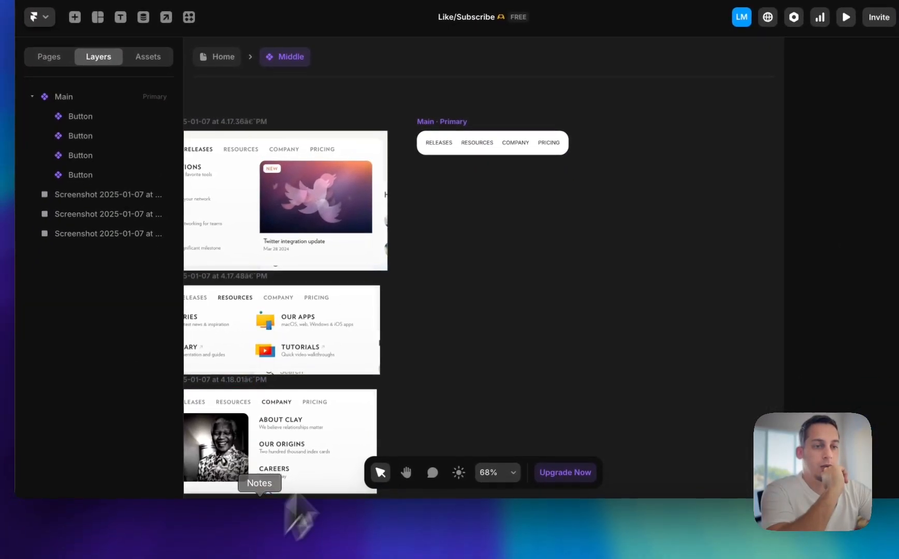
Switch to the Clay website to examine how its RESOURCES menu expands, and return to Framer
left_click(346, 534)
mouse_move(416, 139)
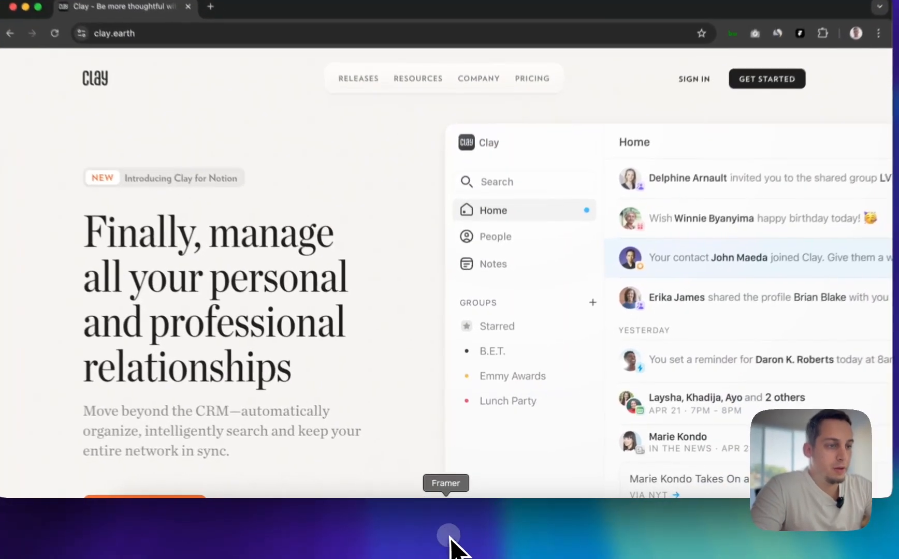
left_click(453, 550)
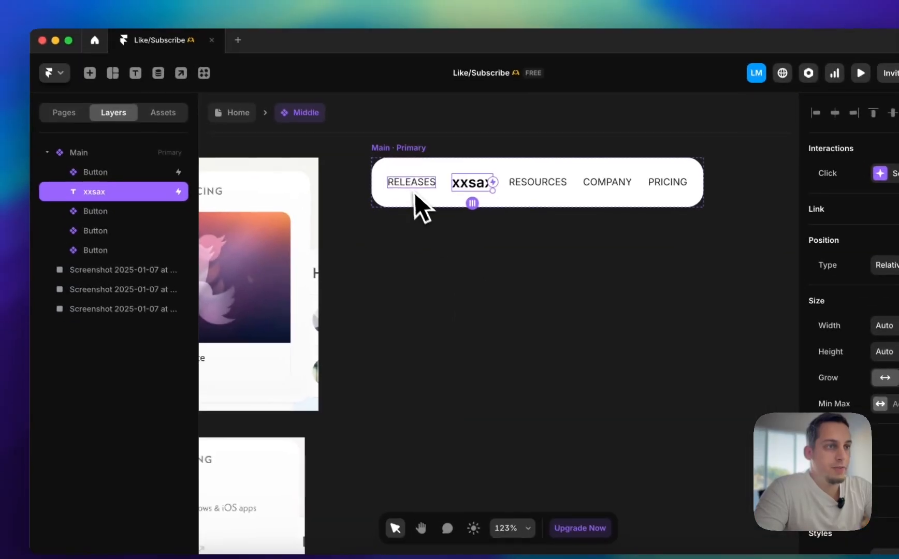
Remove the RELEASES button's Click interaction, try a new Set Variant transition to check its trigger options, and remove that too
left_click(415, 188)
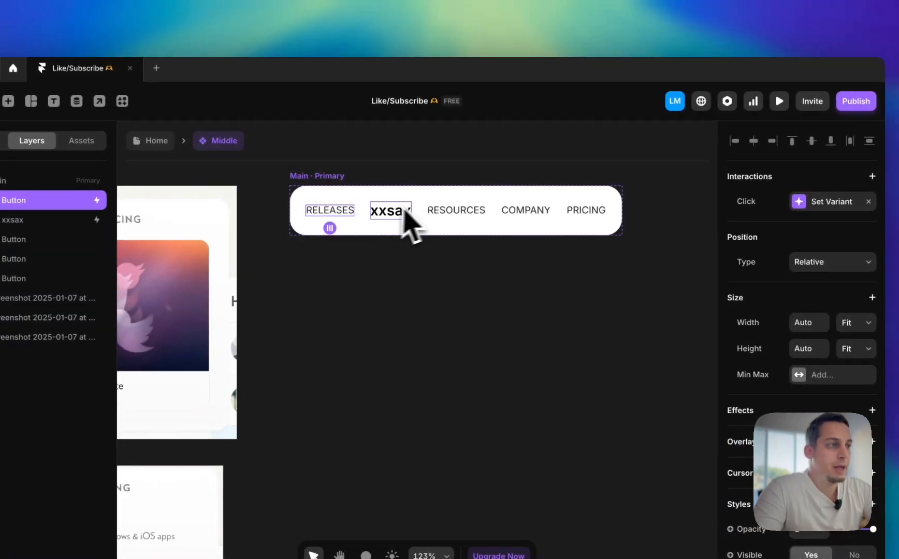
left_click(868, 202)
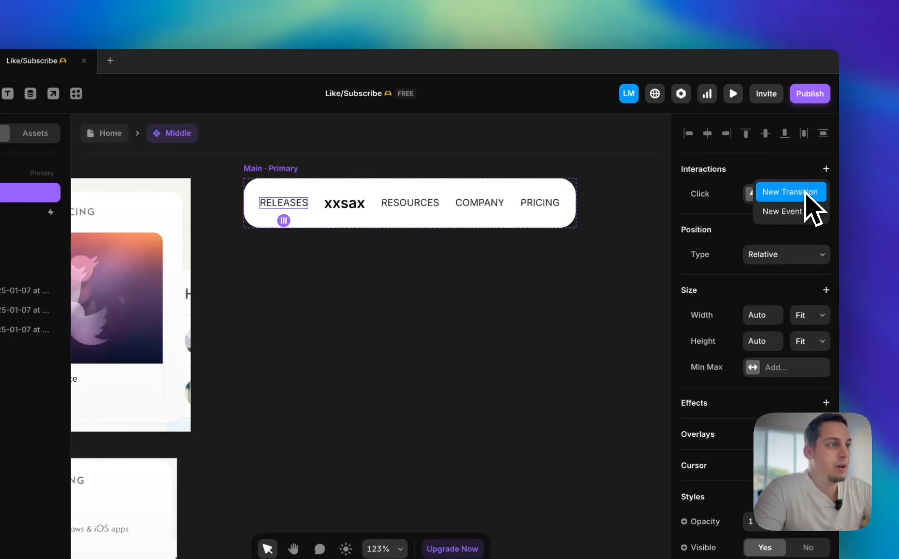
left_click(805, 192)
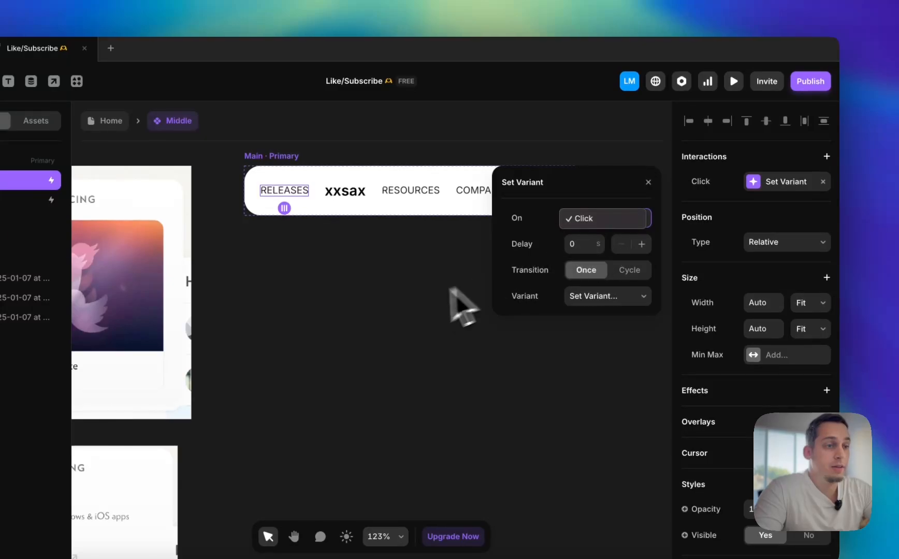
left_click(823, 181)
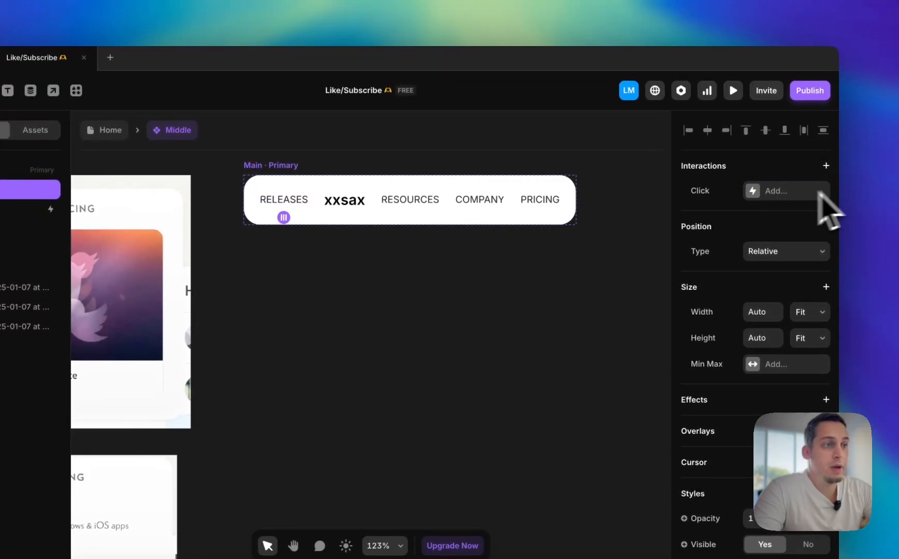
left_click(345, 280)
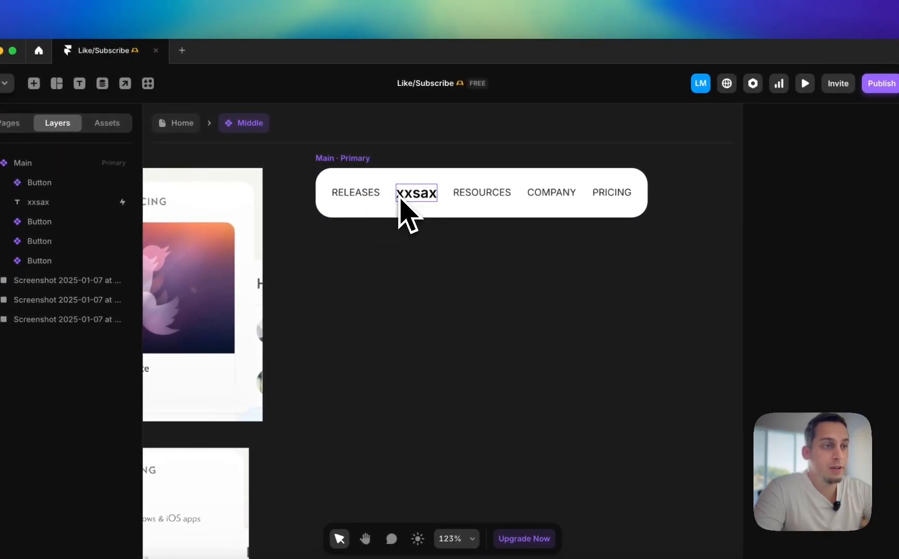
Set the font size of the xxsax text in the Main variant to 12 pixels
left_click(406, 197)
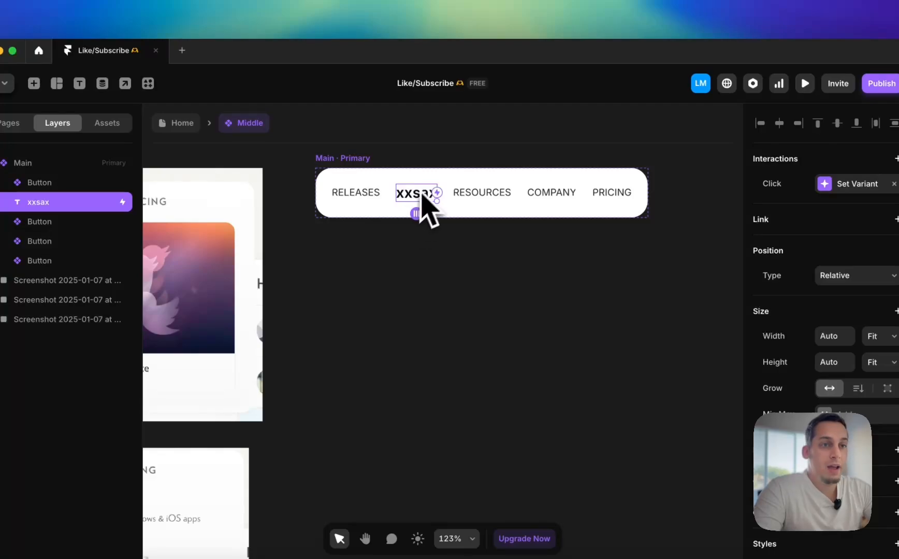
scroll(822, 394, "down", 8)
left_click(827, 371)
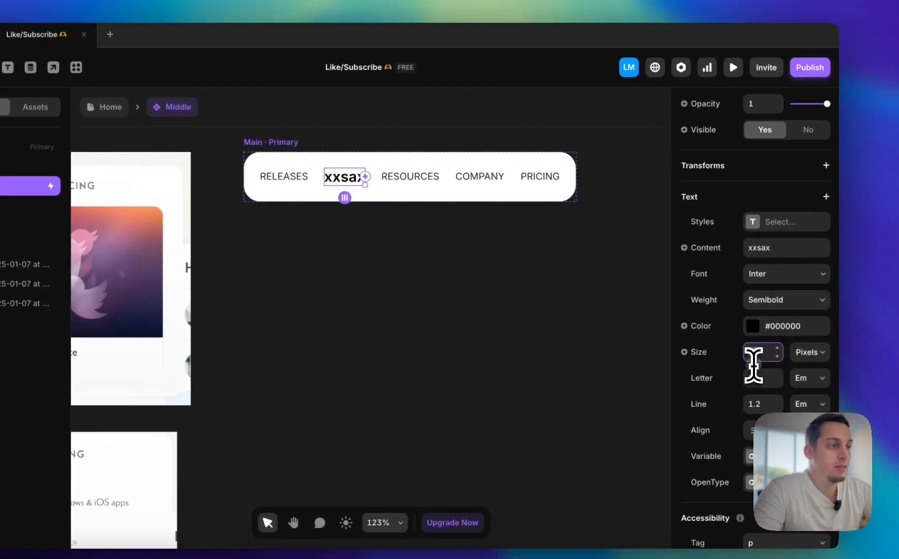
key("Down")
key("Down")
key("Down")
key("Down")
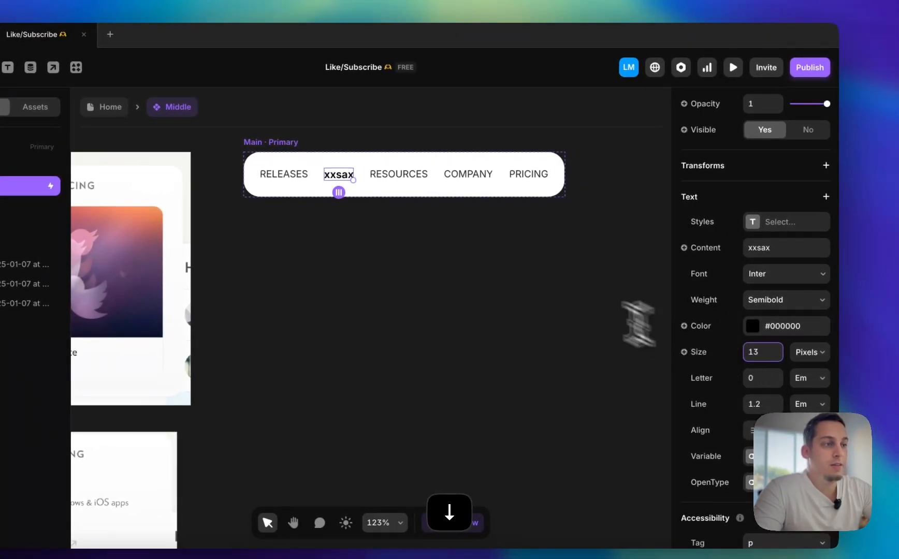
key("Down")
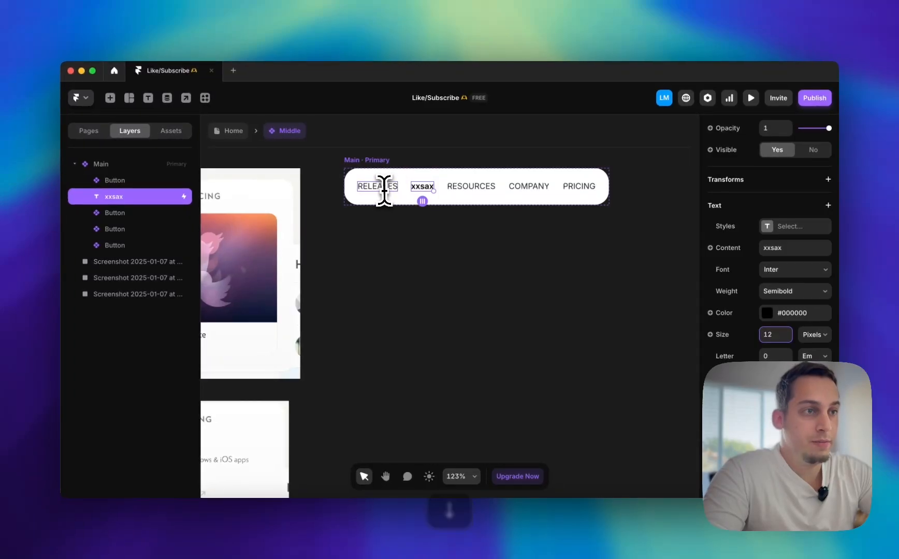
scroll(805, 179, "up", 5)
scroll(805, 178, "down", 2)
key("grave")
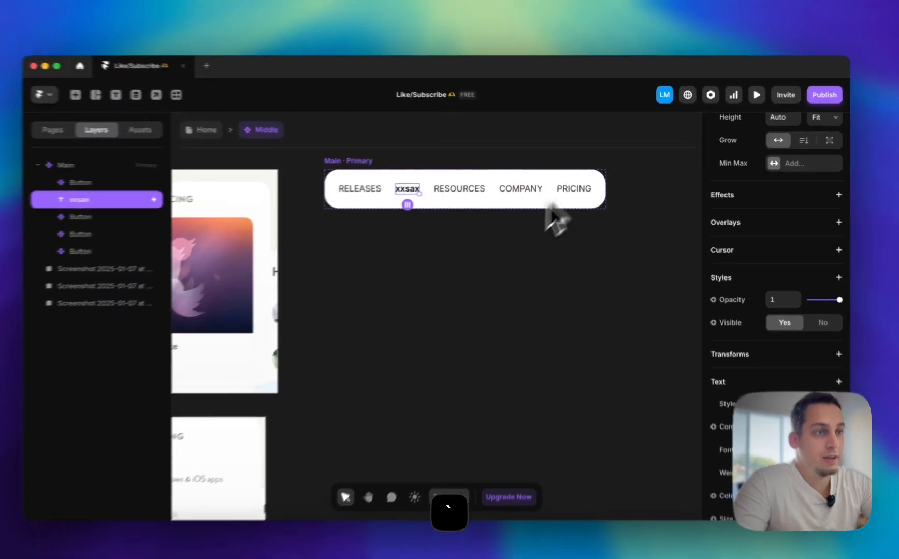
Replace the xxsax text's interaction with a new Set Variant transition and review its trigger options, keeping Click
left_click(436, 225)
left_click(368, 197)
scroll(847, 192, "up", 5)
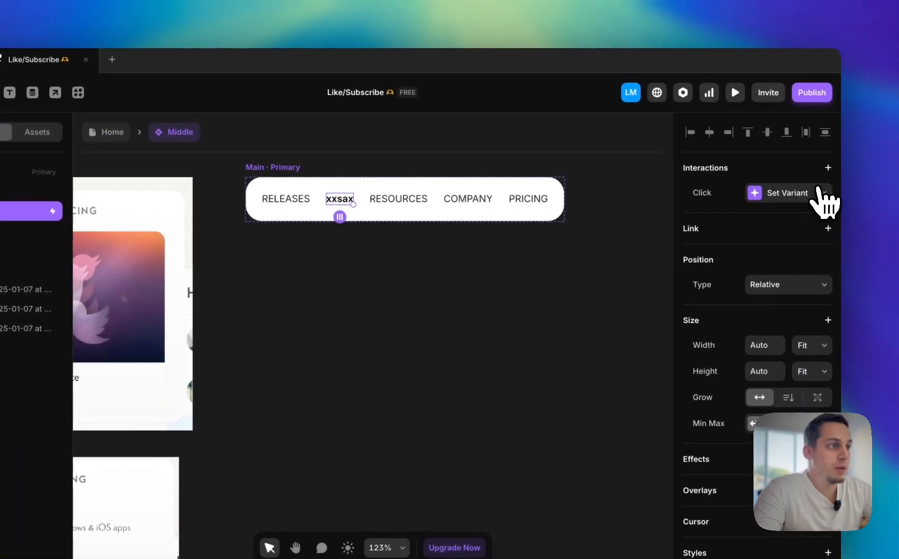
left_click(822, 193)
left_click(824, 168)
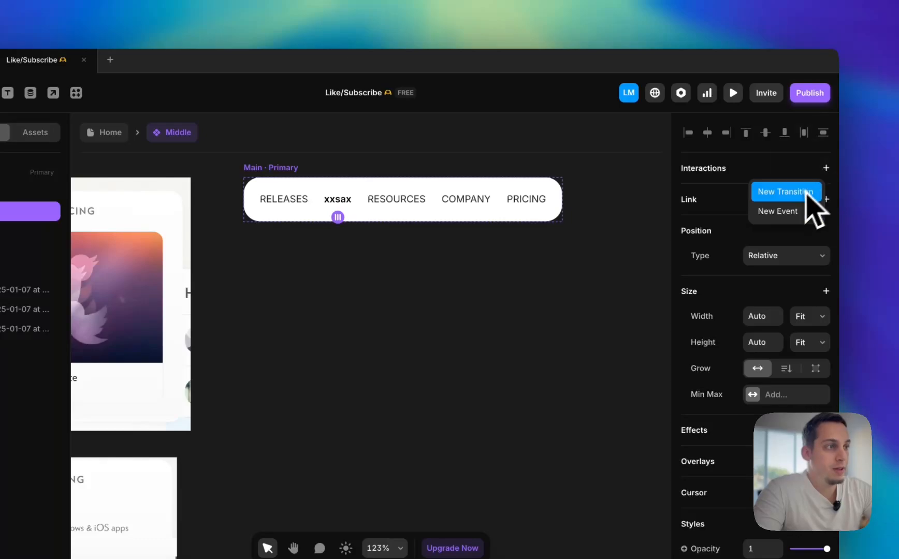
left_click(803, 193)
left_click(617, 229)
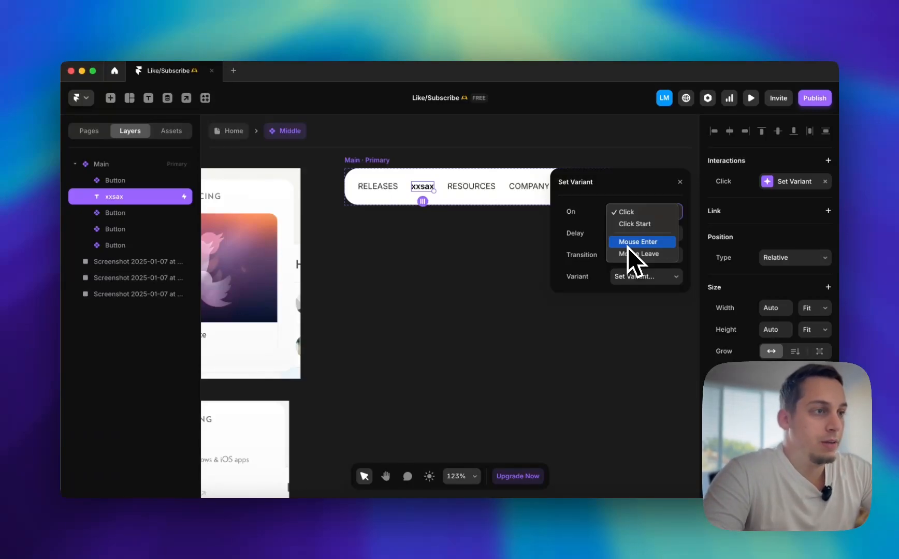
left_click(484, 273)
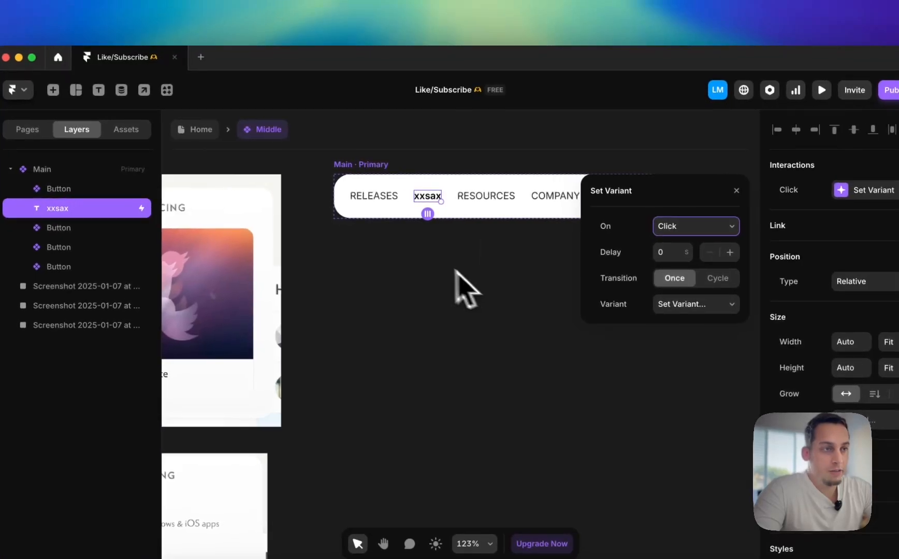
left_click(505, 244)
left_click(434, 201)
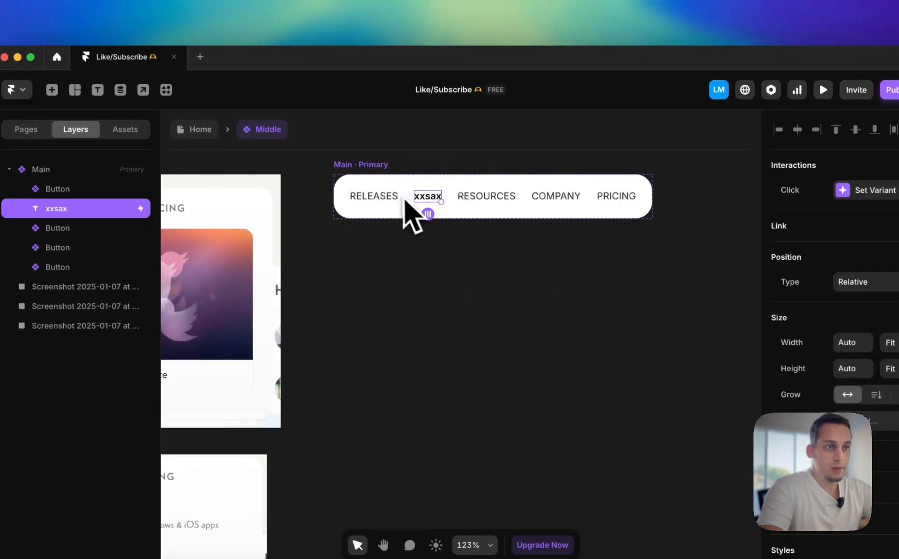
Move the RELEASES, RESOURCES, COMPANY and PRICING buttons out of the Main variant onto the empty canvas above it
left_click(383, 196)
left_click(513, 199, "shift")
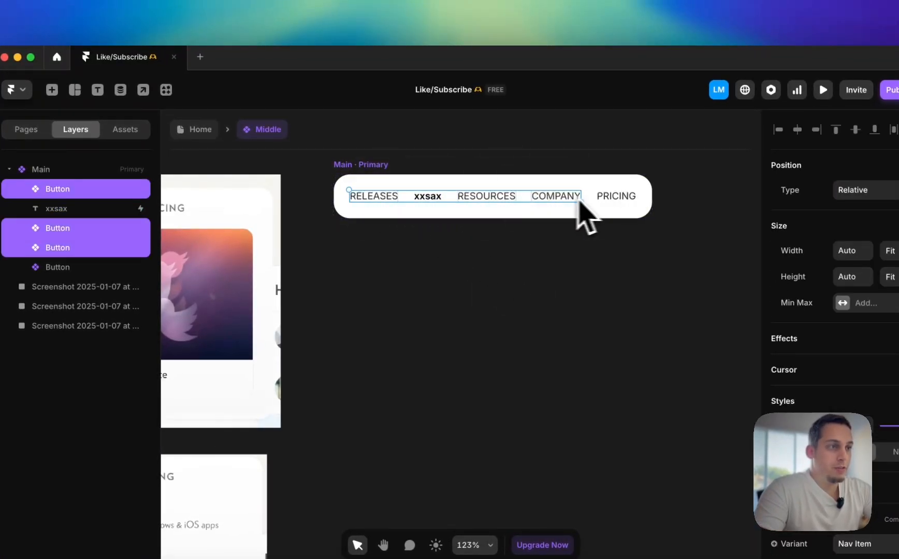
left_click_drag(595, 203, 556, 164)
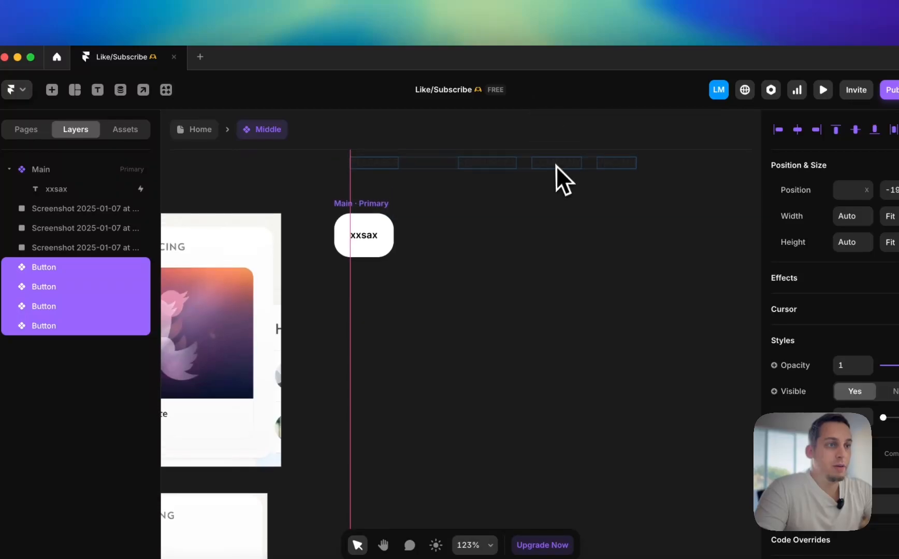
Change the xxsax text to "RELEASES" and wrap it in a stack
left_click(363, 237)
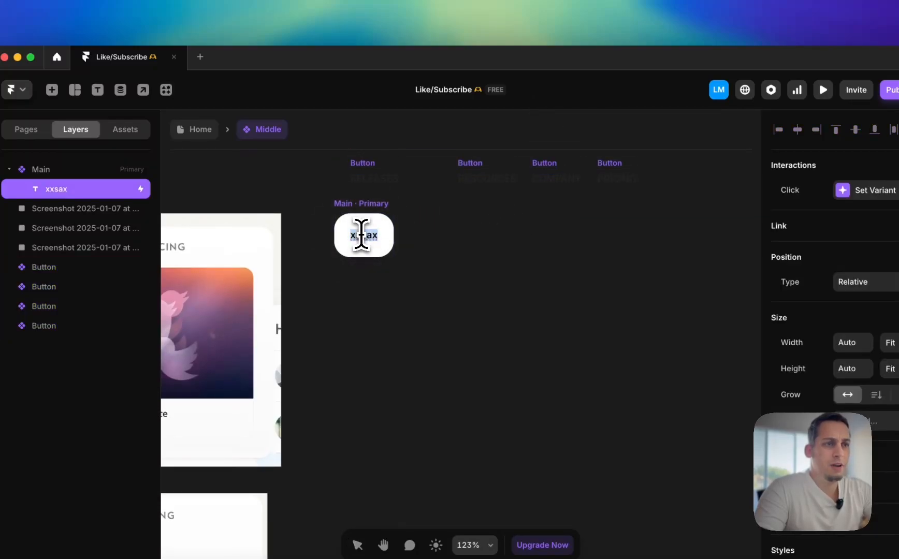
type("RELEASES")
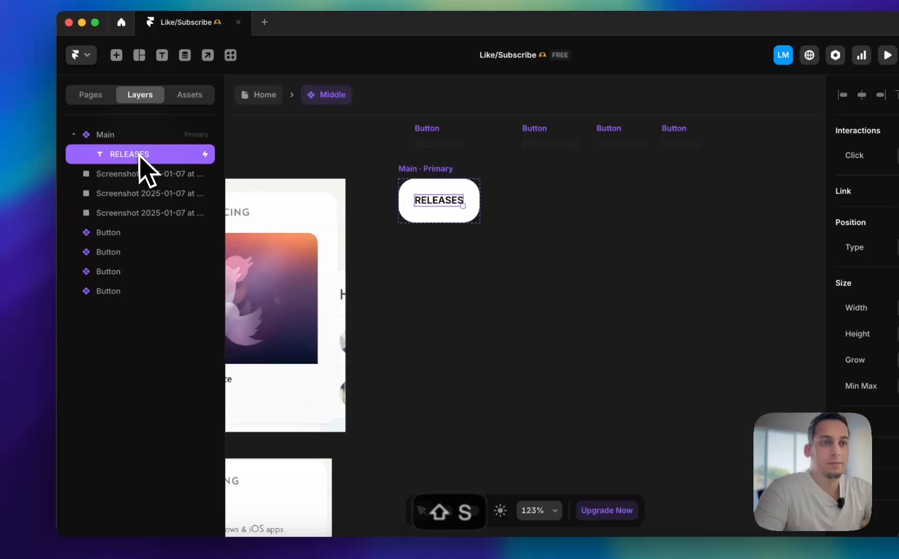
right_click(72, 190)
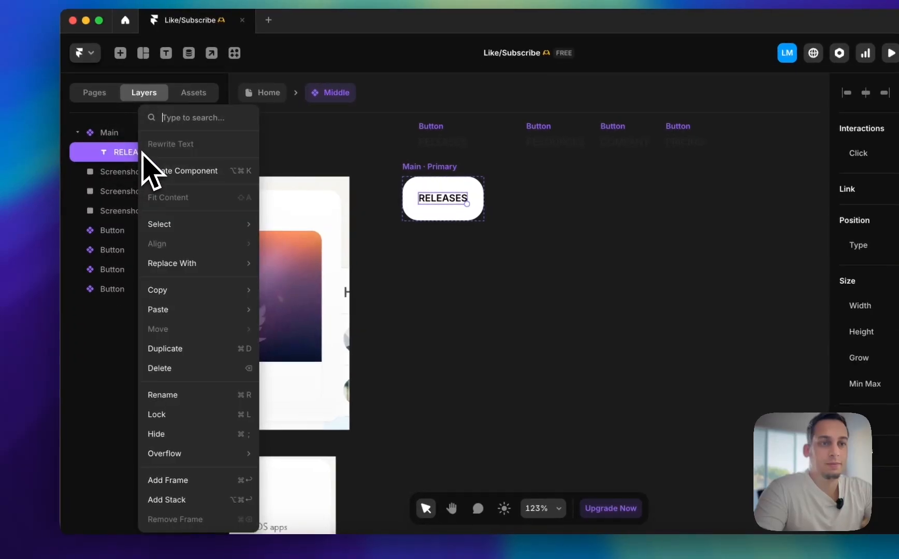
left_click(179, 492)
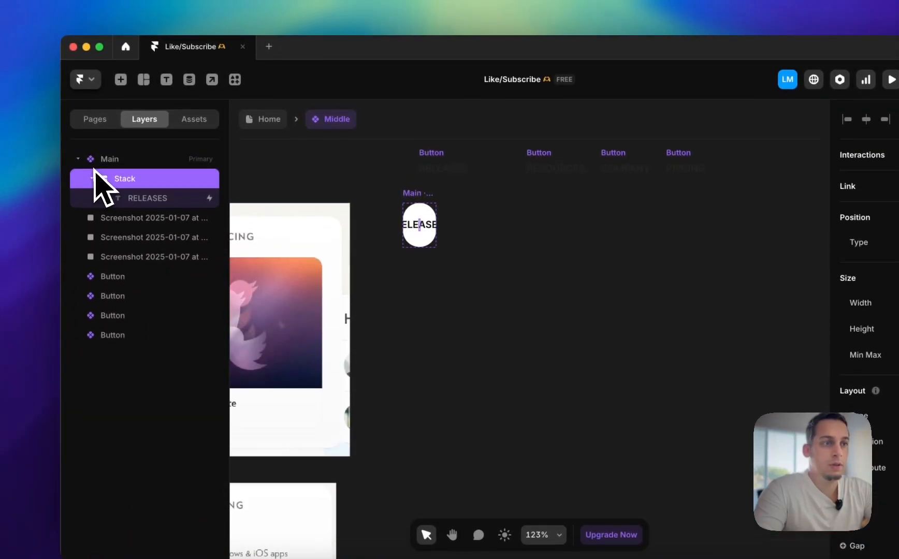
Set the width and height of the stack around the RELEASES text to Fit Content
left_click(813, 294)
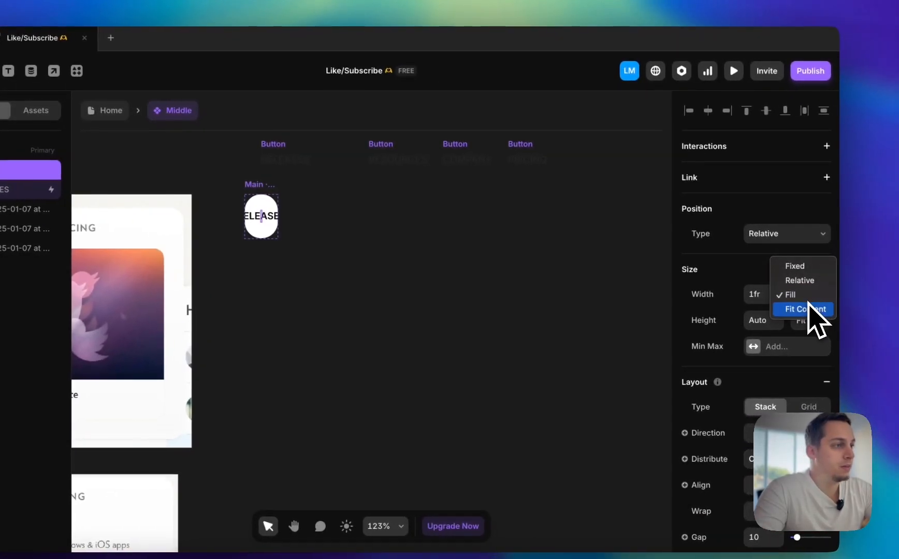
left_click(809, 310)
left_click(810, 320)
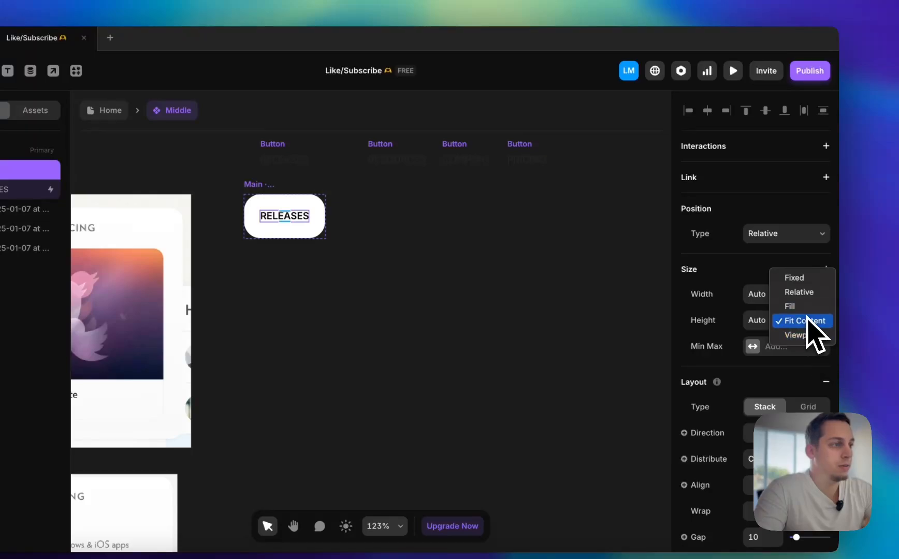
left_click(804, 321)
scroll(315, 234, "up", 5)
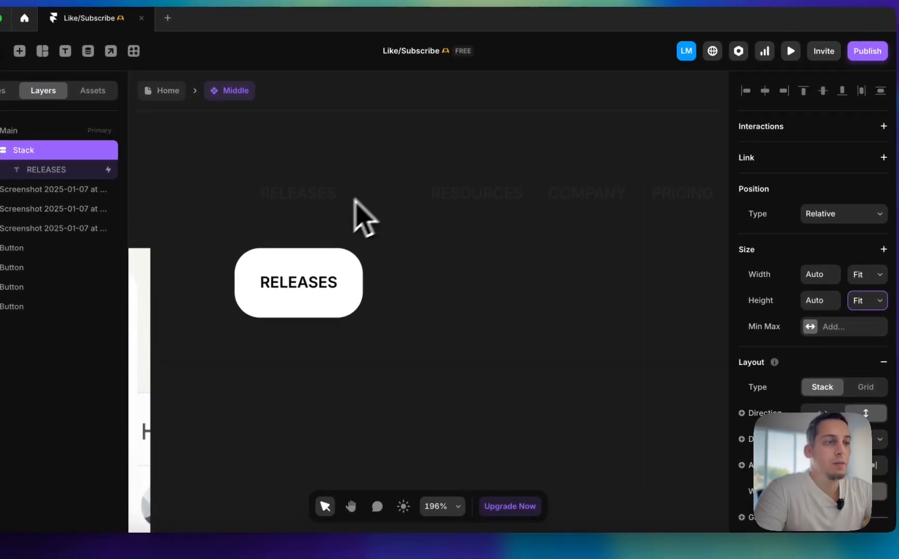
key("super+d")
key("super+d")
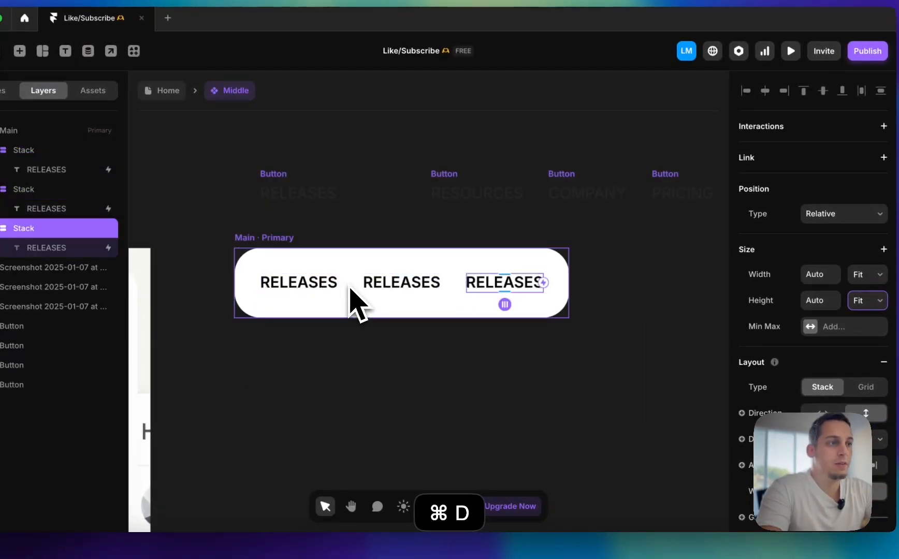
key("super+d")
left_click(407, 293)
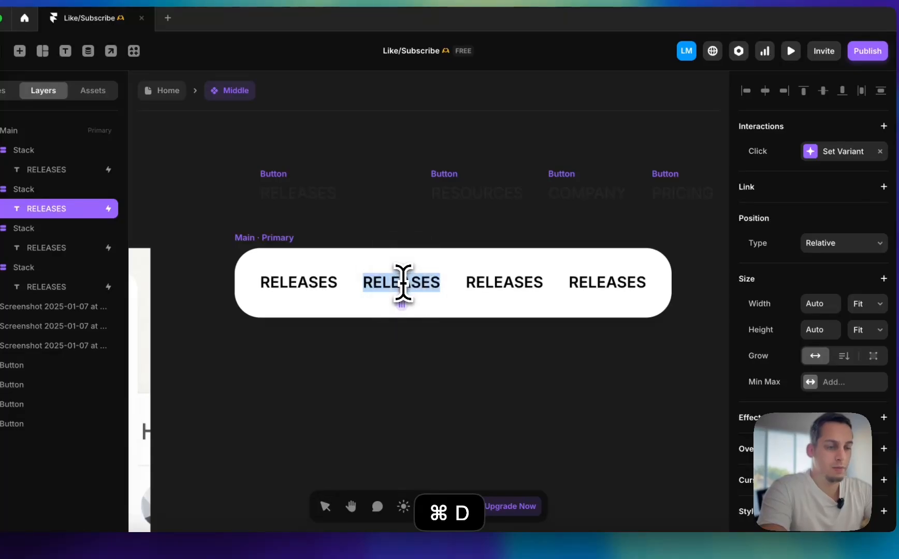
key("super+z")
key("super+z")
key("super+z")
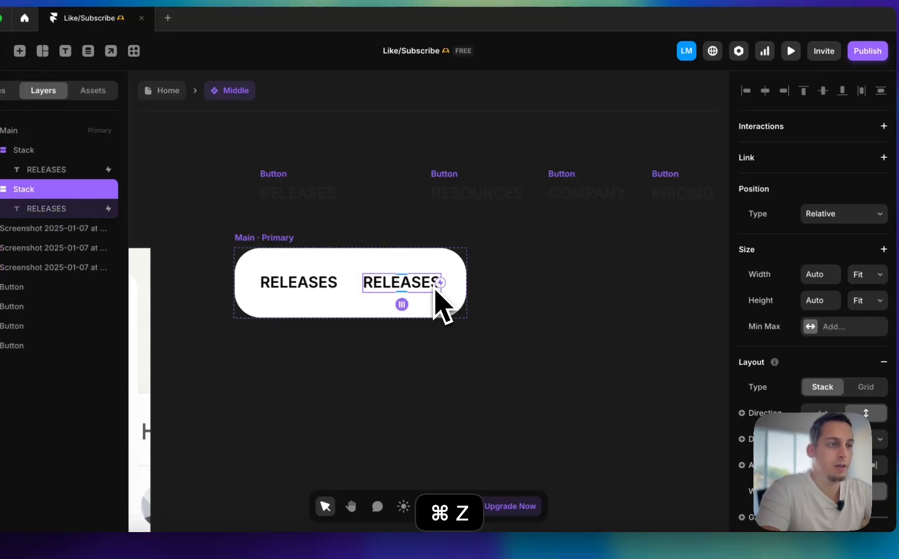
left_click(475, 316)
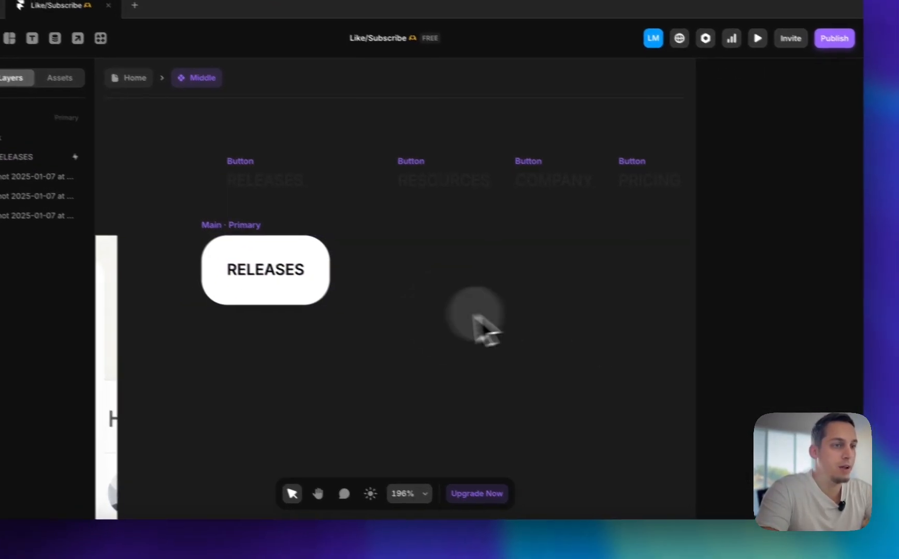
Set the RELEASES text in the Main variant to Regular weight and colour it #4F4F4F
double_click(303, 277)
scroll(819, 328, "down", 8)
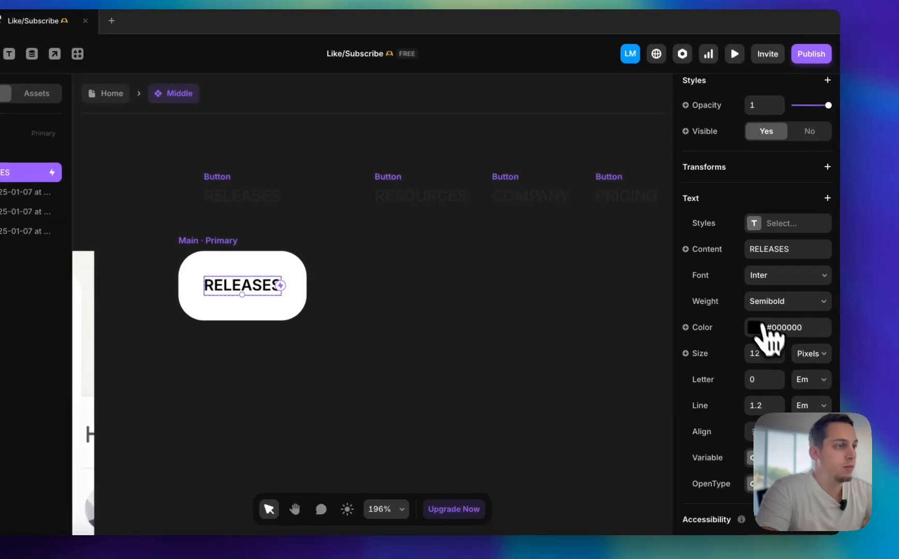
left_click(758, 305)
left_click(768, 245)
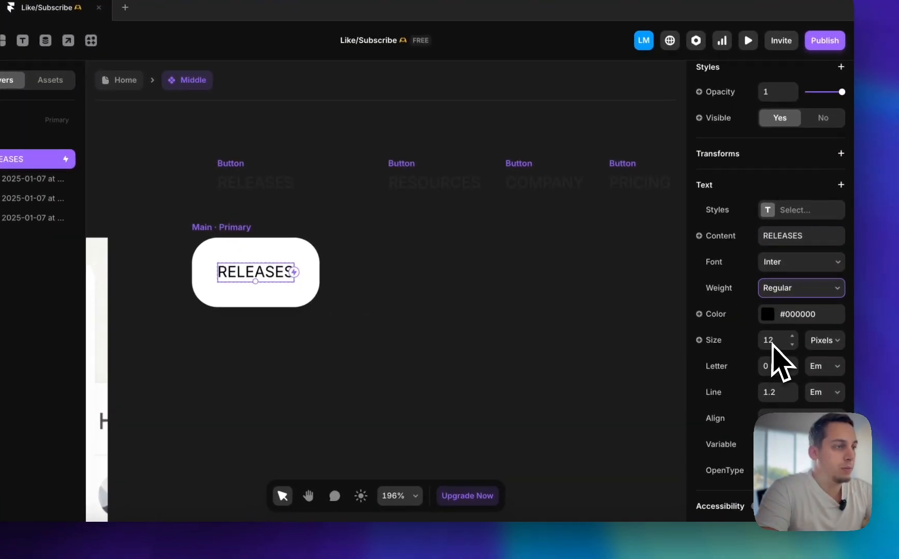
left_click(768, 315)
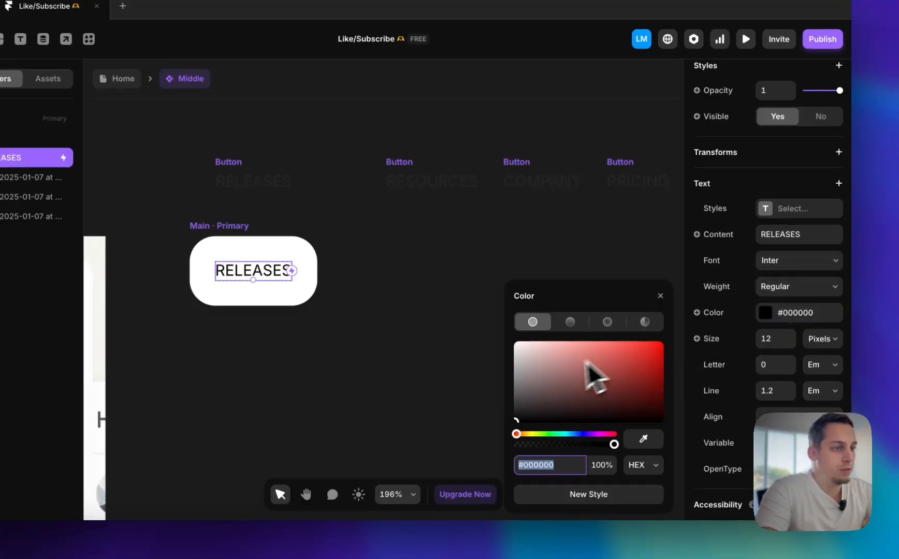
left_click_drag(594, 377, 480, 399)
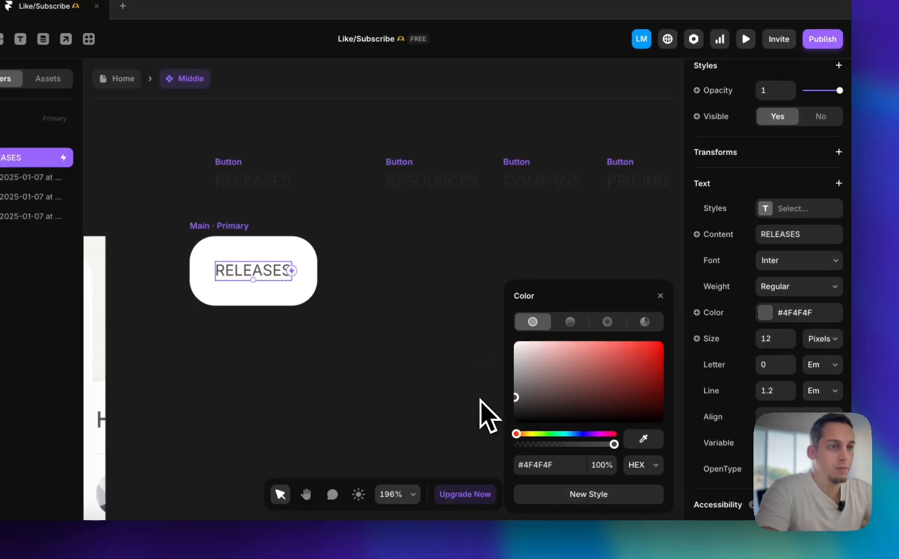
left_click(443, 385)
Rename the stack holding the RELEASES text as "Selector" and duplicate it three times inside Main
left_click(262, 270)
left_click(118, 169)
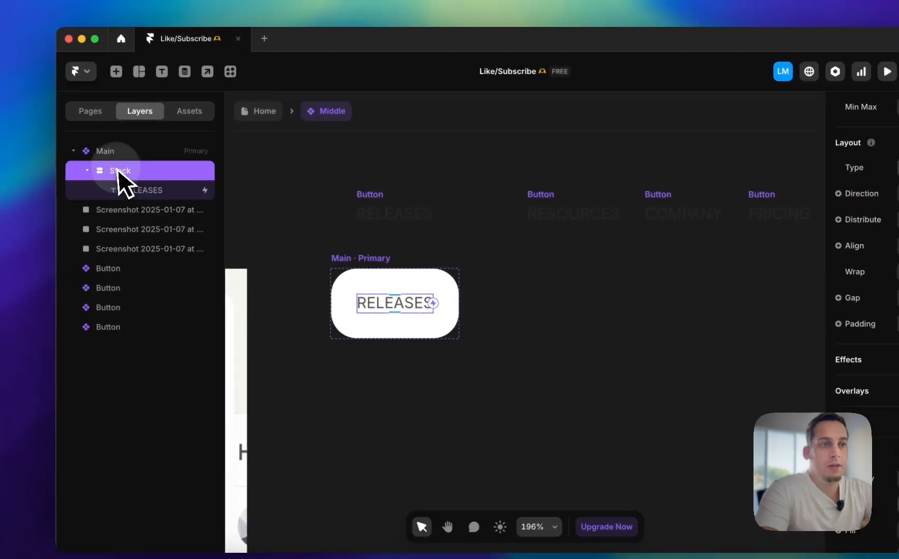
left_click(88, 170)
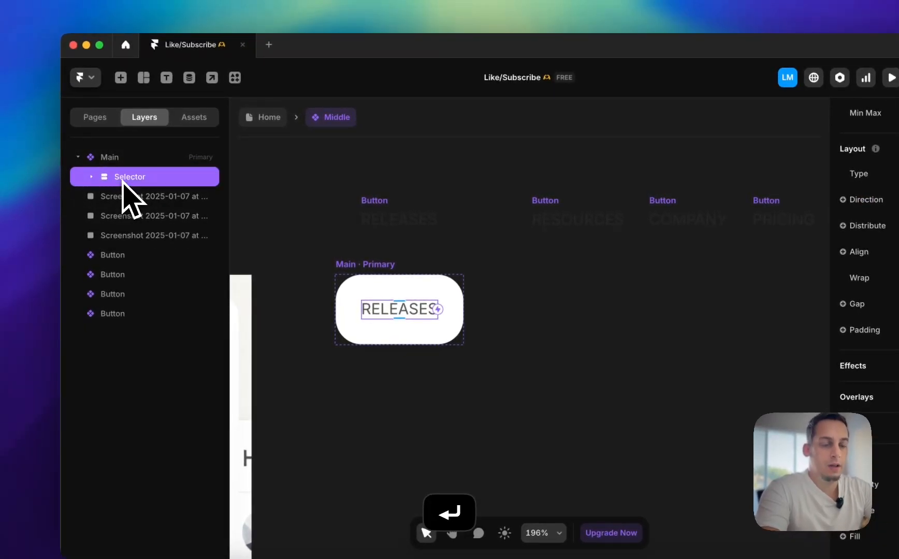
key("super+d")
key("super+d")
key("super+d")
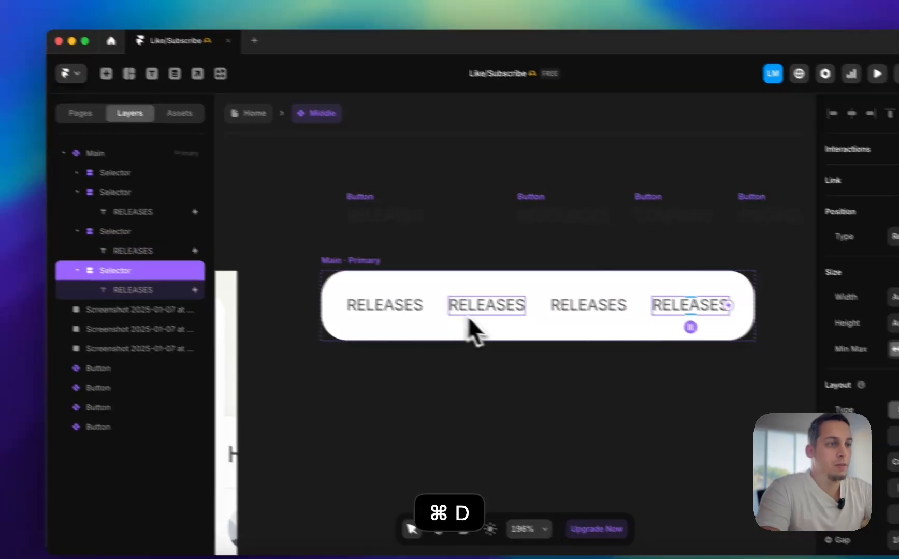
Change the texts in the three duplicated Selector stacks to RESOURCES, COMPANY and PRICING, in that order
double_click(467, 305)
type("RESO")
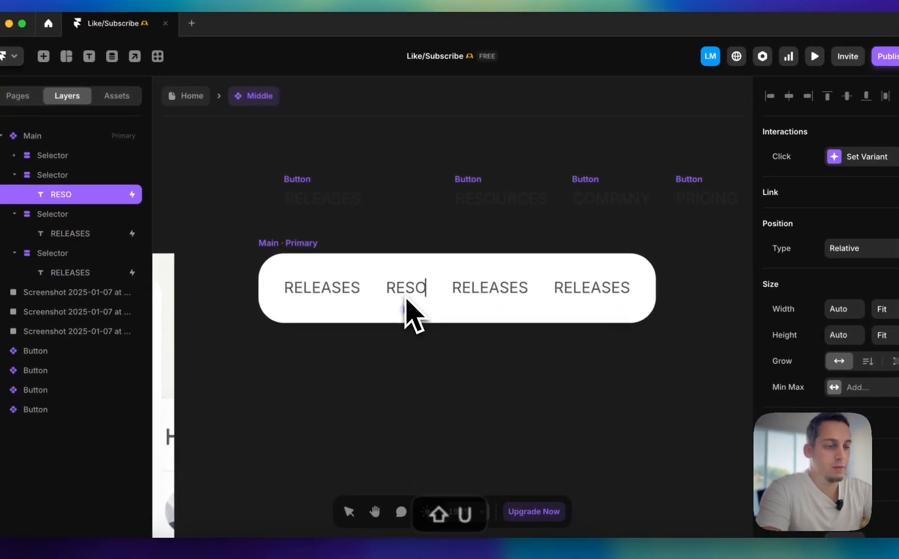
type("URCES")
left_click(535, 288)
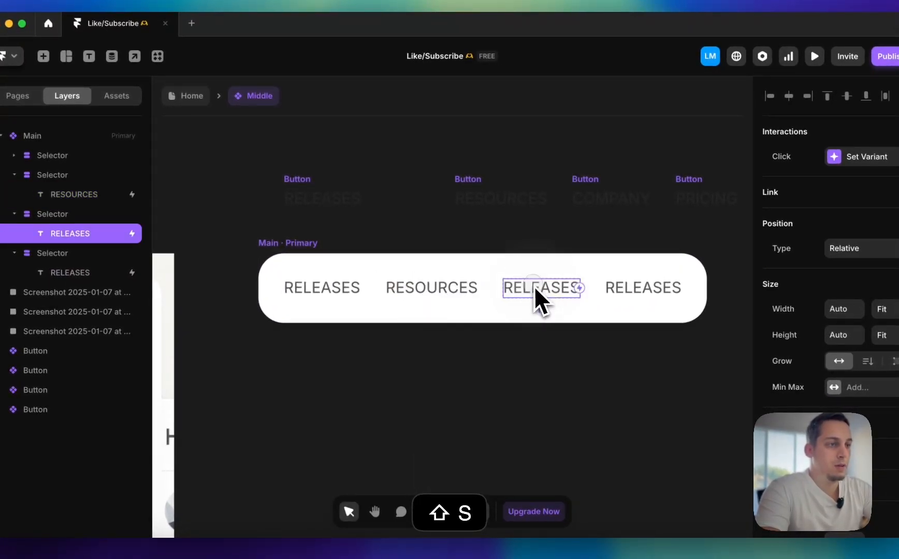
type("COMPANY")
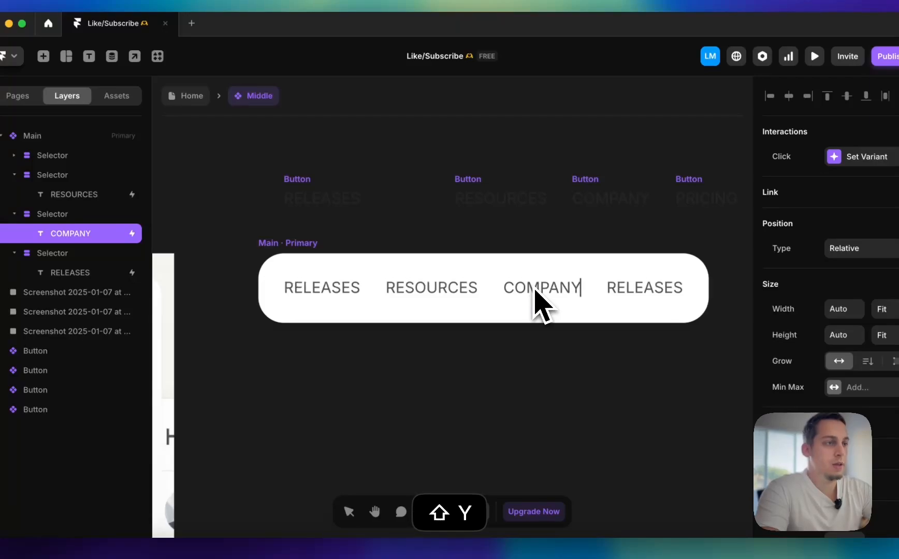
left_click(629, 299)
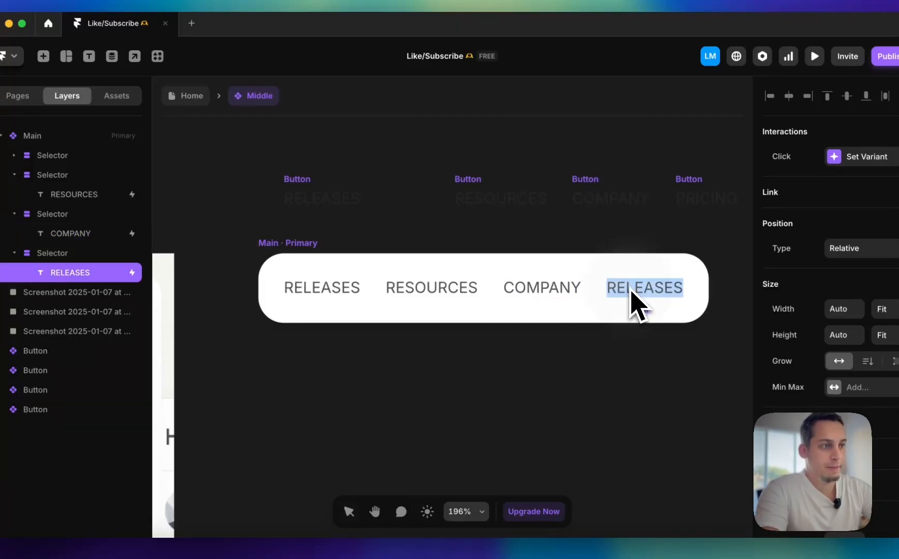
type("PRICING")
double_click(573, 427)
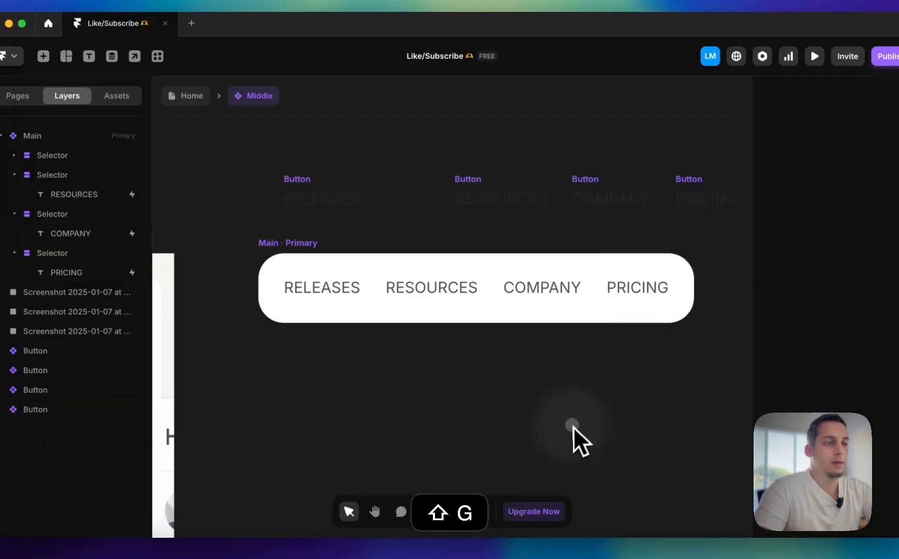
Delete the four old Button instances placed on the canvas above the Main variant
double_click(493, 284)
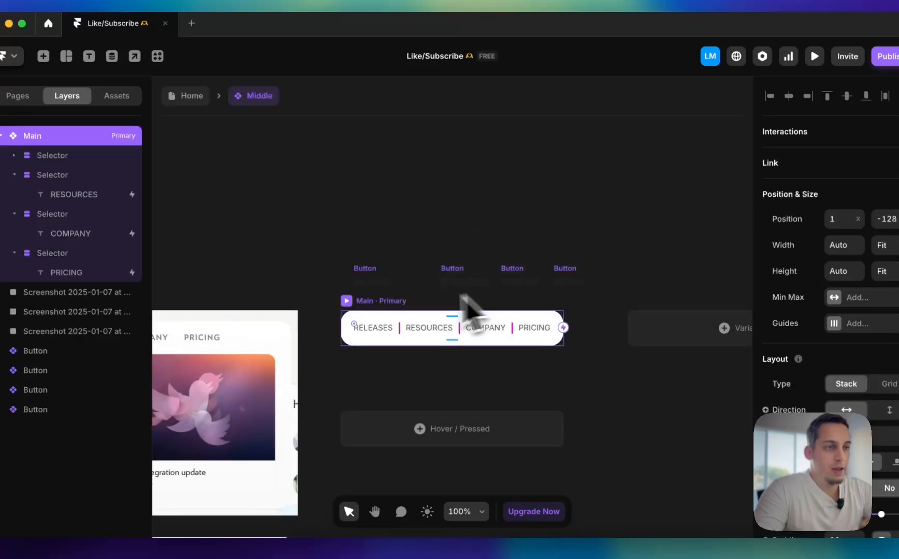
left_click_drag(316, 263, 586, 311)
key("BackSpace")
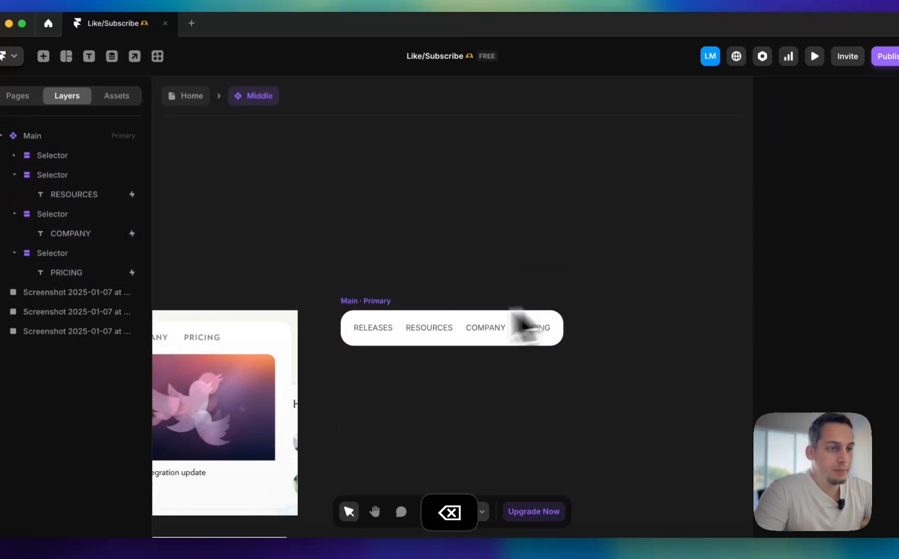
Delete the Nav Item variant and its hover state from the Button component, and return to the Home page
left_click(191, 97)
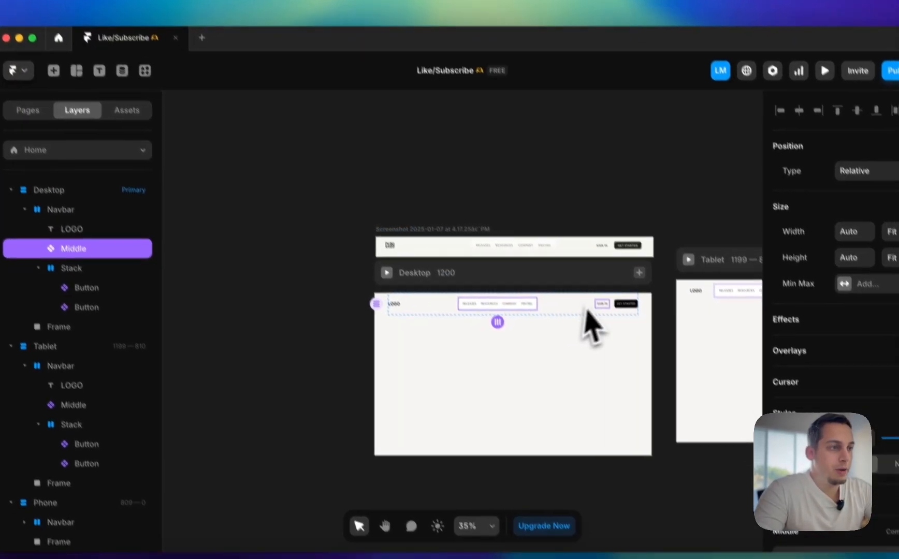
double_click(594, 291)
left_click_drag(501, 262, 630, 472)
key("BackSpace")
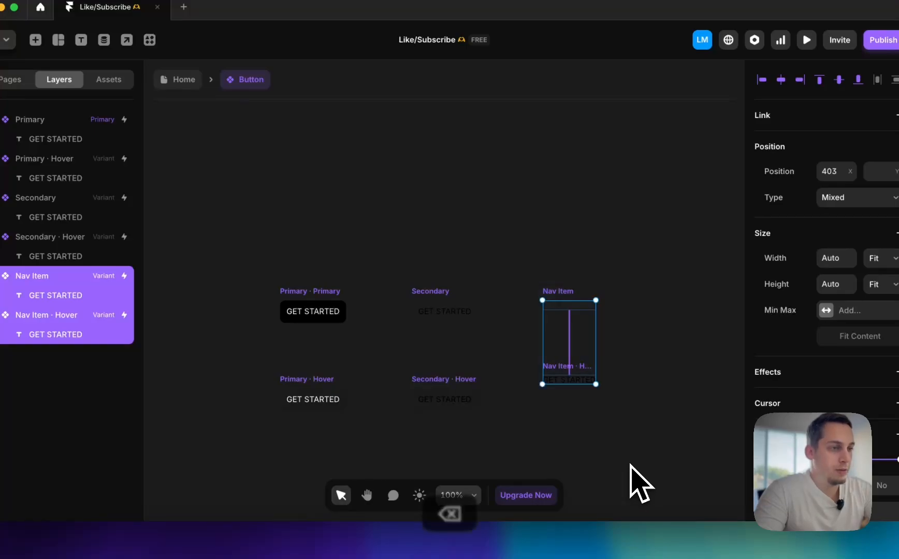
left_click(192, 80)
Open the Middle component from the desktop navbar and select its Main variant
scroll(486, 304, "up", 5)
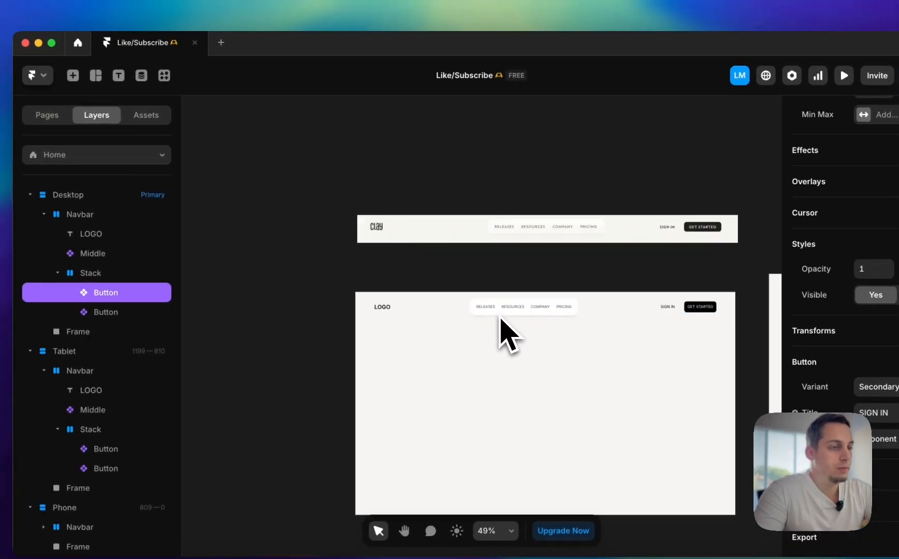
double_click(488, 311)
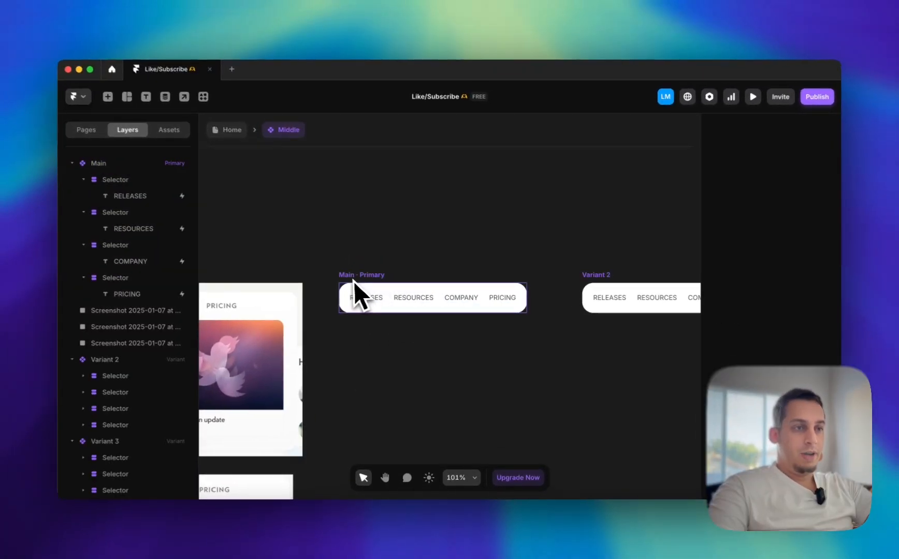
left_click(361, 293)
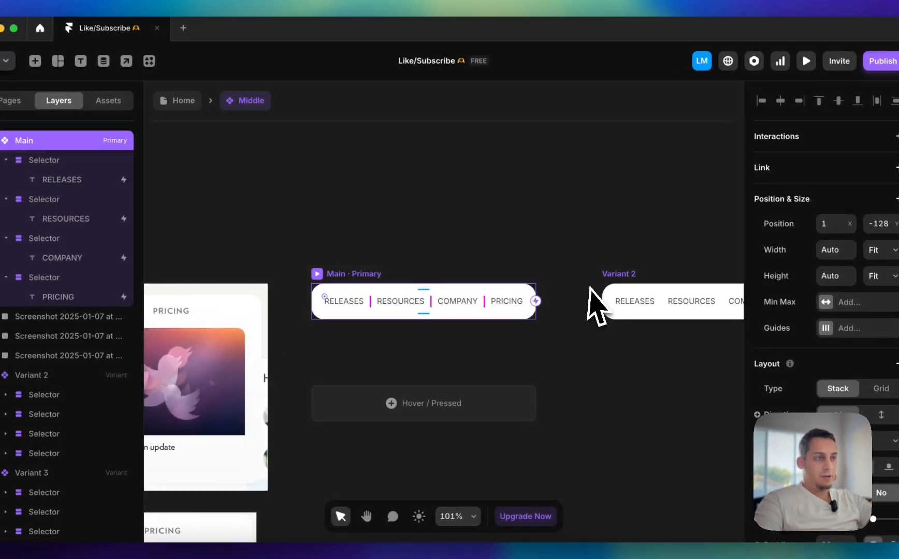
scroll(448, 275, "down", 5)
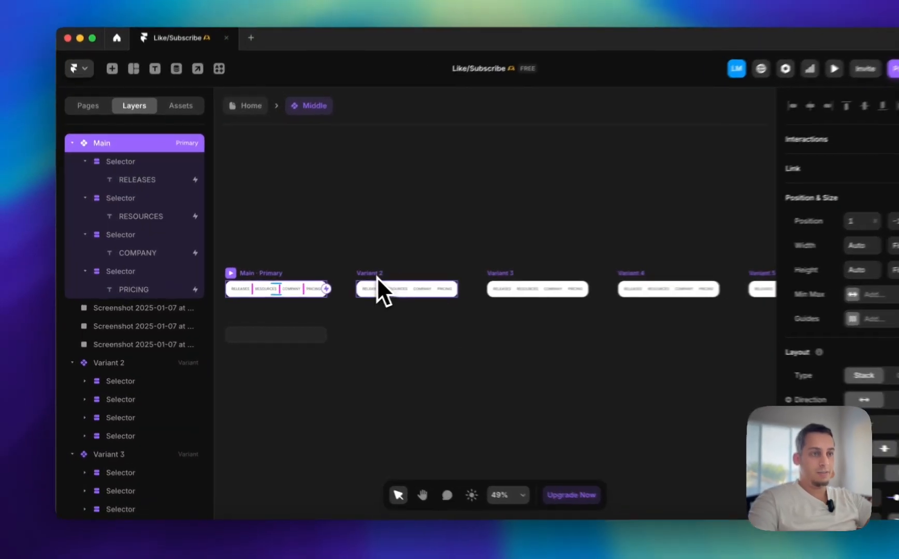
Rename the Middle component's Variant 2 as Releases and Variant 3 as Resources
left_click(341, 282)
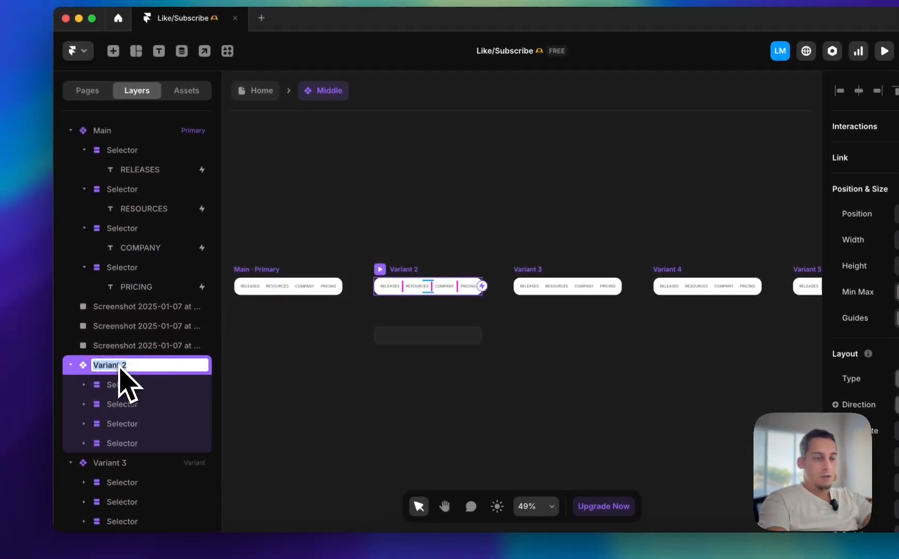
key("Return")
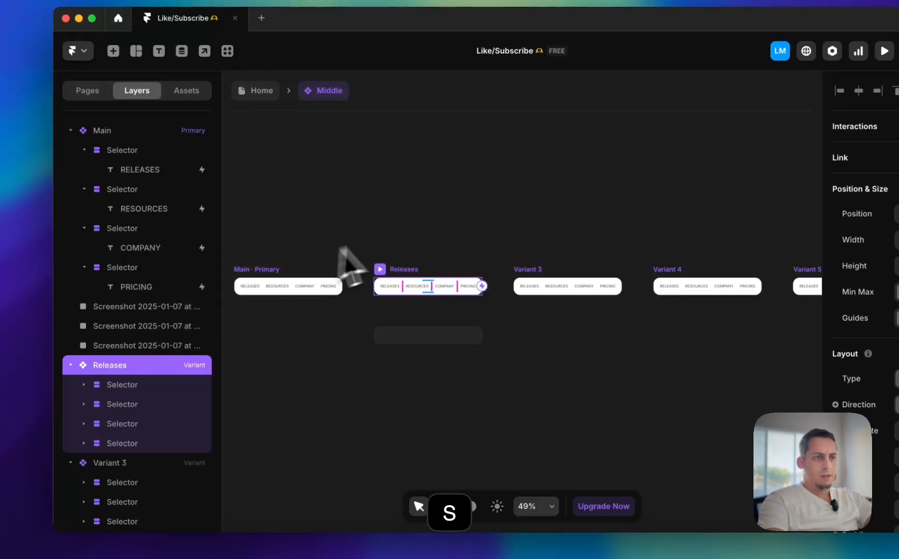
left_click(526, 286)
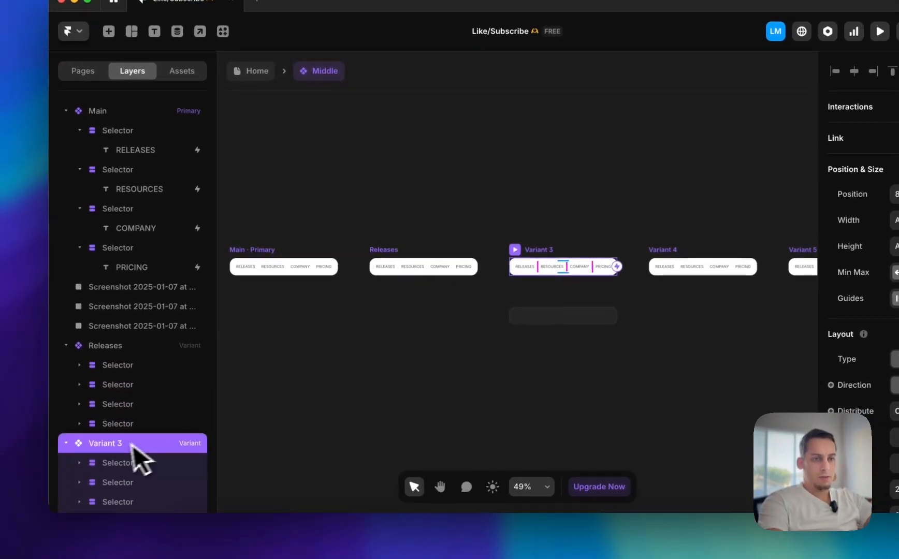
double_click(134, 445)
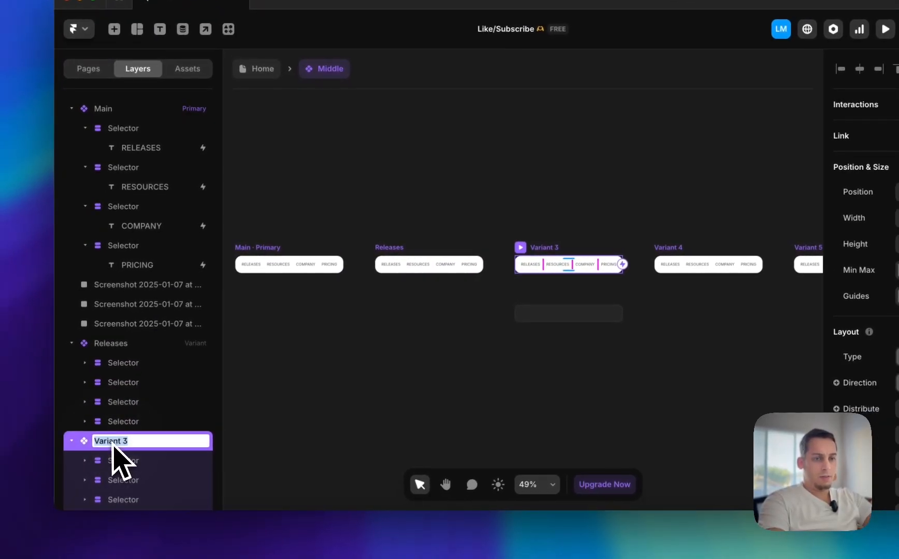
type("Resources")
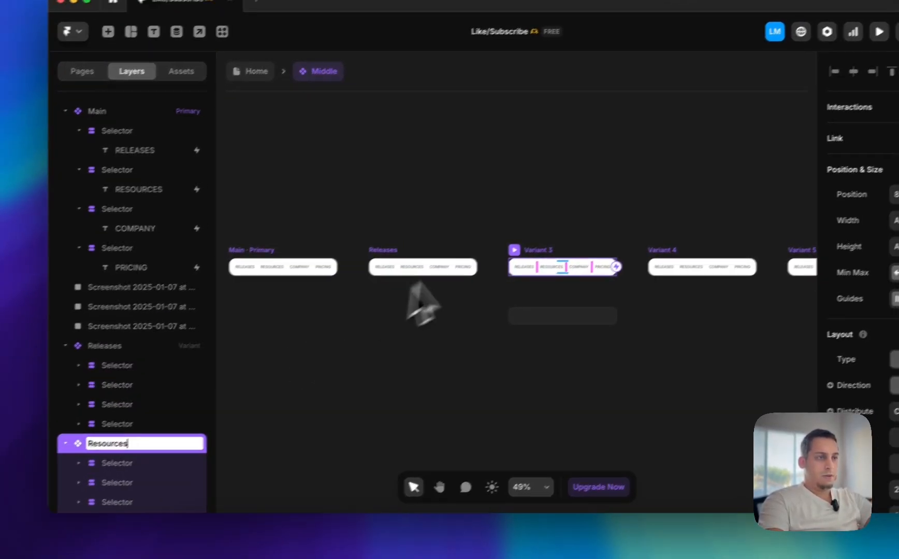
key("Return")
Rename the Middle component's Variant 4 as Company
left_click(665, 250)
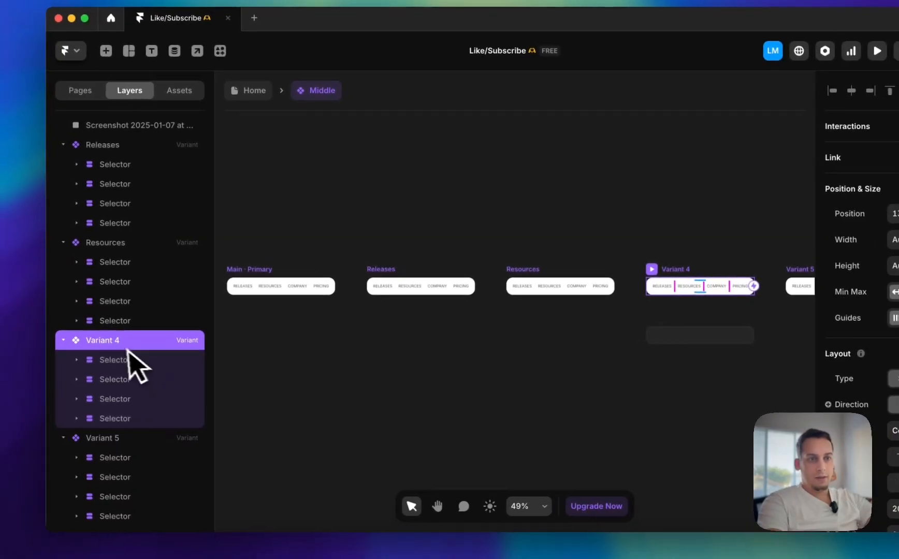
double_click(65, 348)
type("Company")
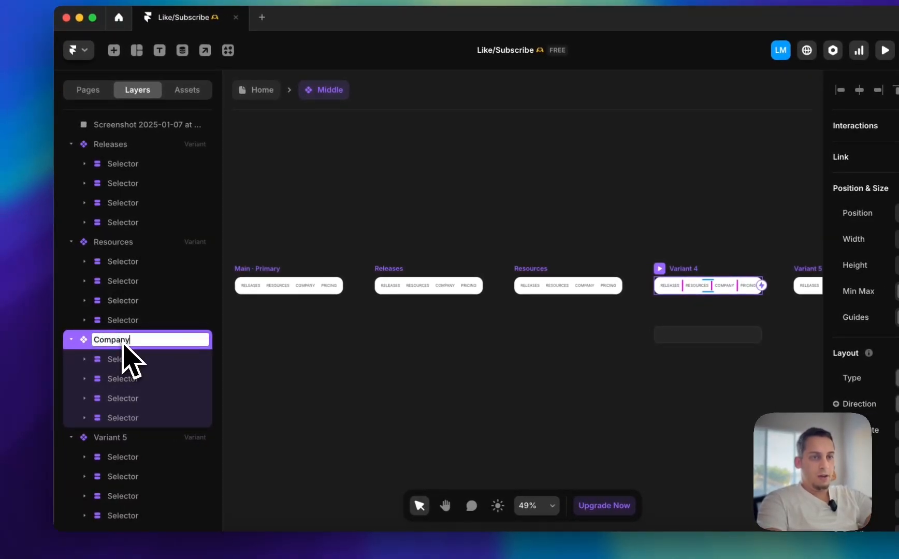
left_click(585, 236)
scroll(624, 234, "right", 4)
Rename the Middle component's Variant 5 as Pricing
left_click(620, 274)
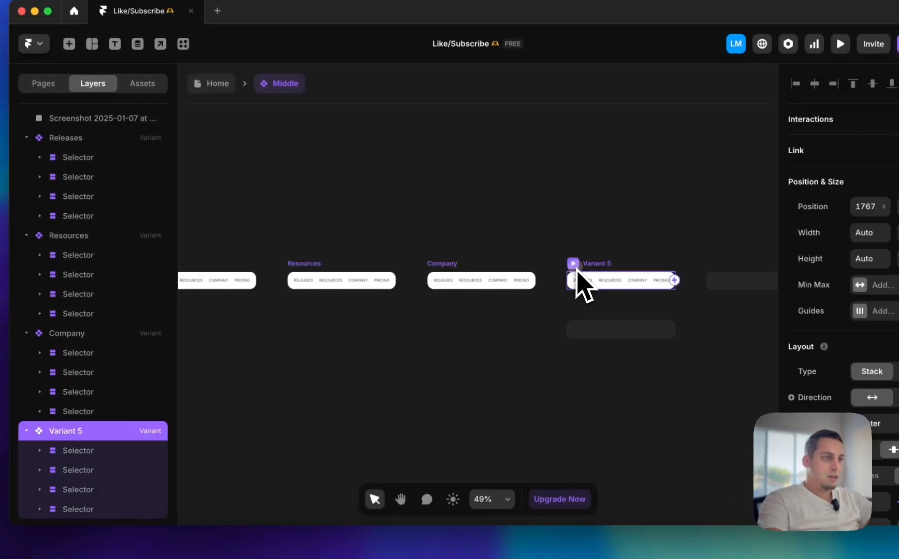
double_click(75, 432)
type("Pri")
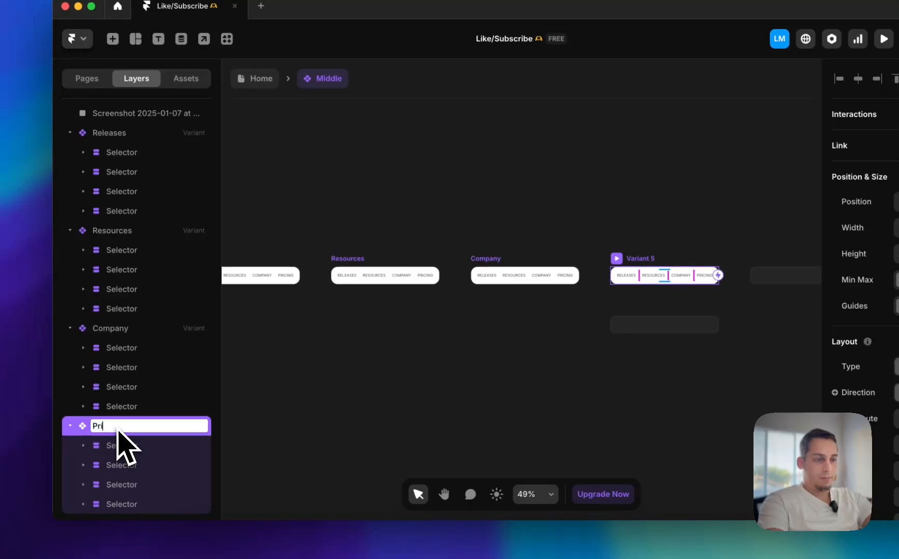
left_click(309, 218)
Look over the Middle component's Main, Releases, Resources, Company and Pricing variants
scroll(311, 218, "left", 3)
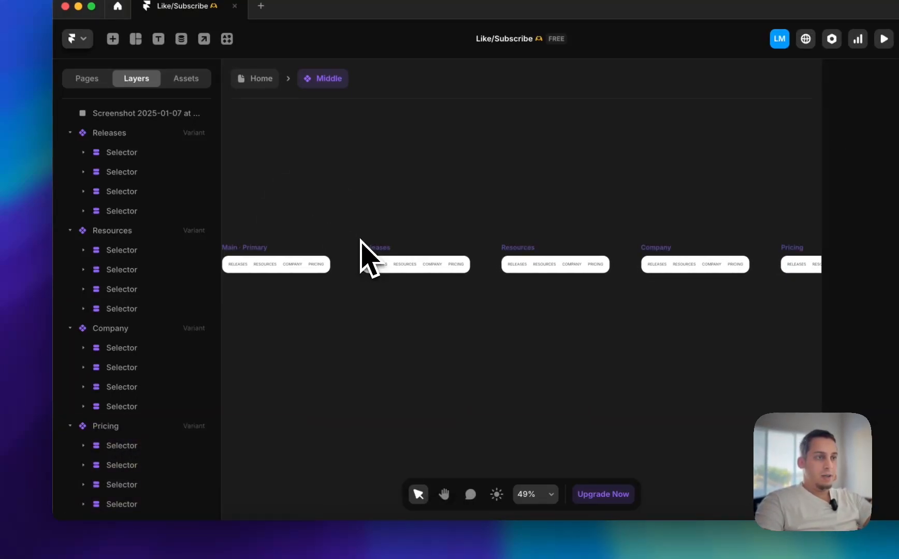
scroll(713, 254, "right", 5)
scroll(714, 254, "left", 5)
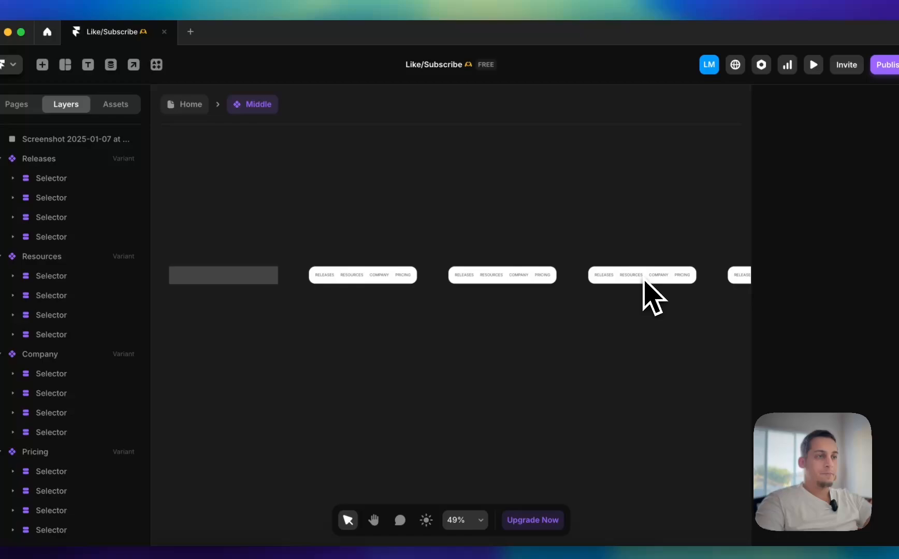
scroll(539, 298, "right", 1)
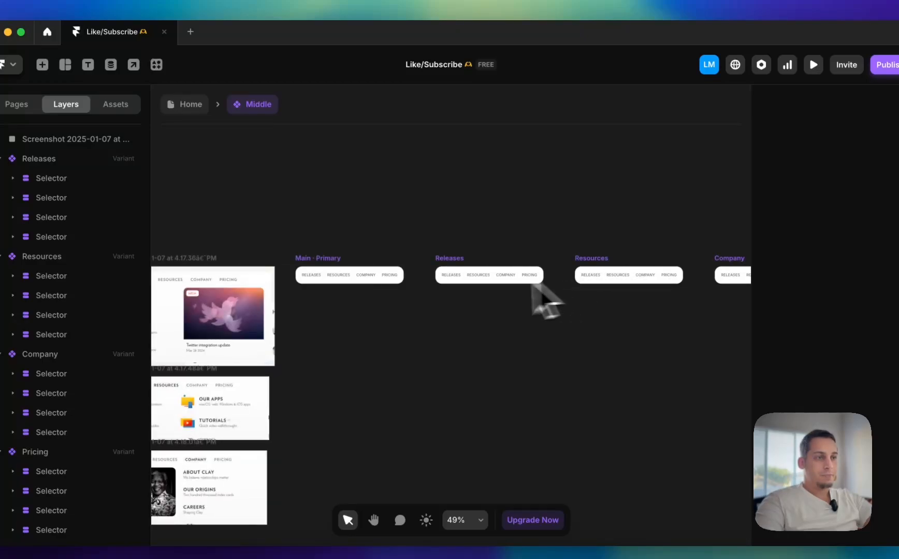
left_click(383, 277)
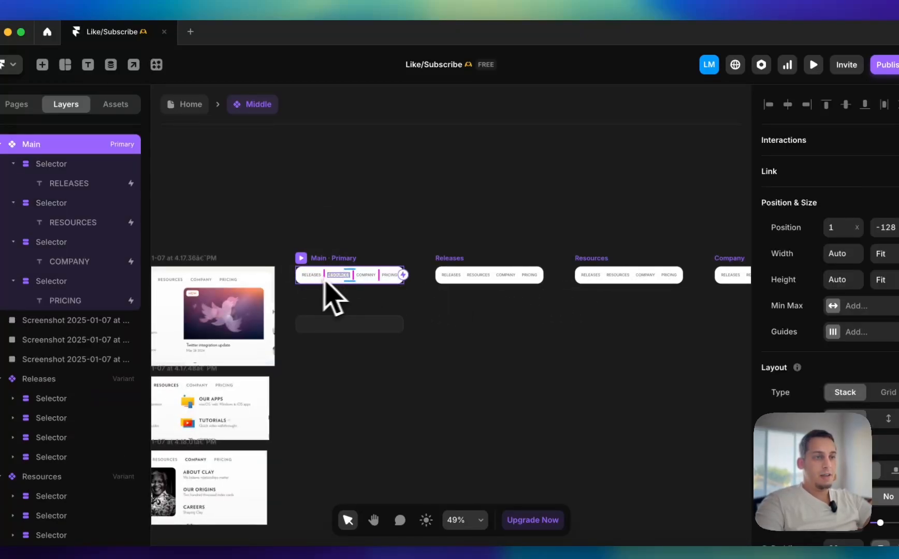
scroll(353, 280, "up", 5)
scroll(353, 280, "down", 4)
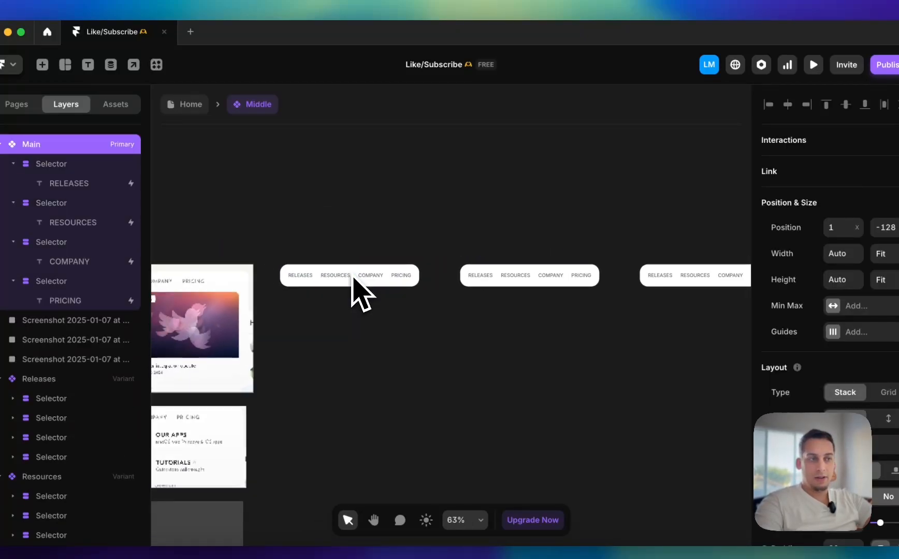
scroll(353, 275, "right", 5)
scroll(353, 275, "down", 4)
left_click_drag(257, 254, 741, 328)
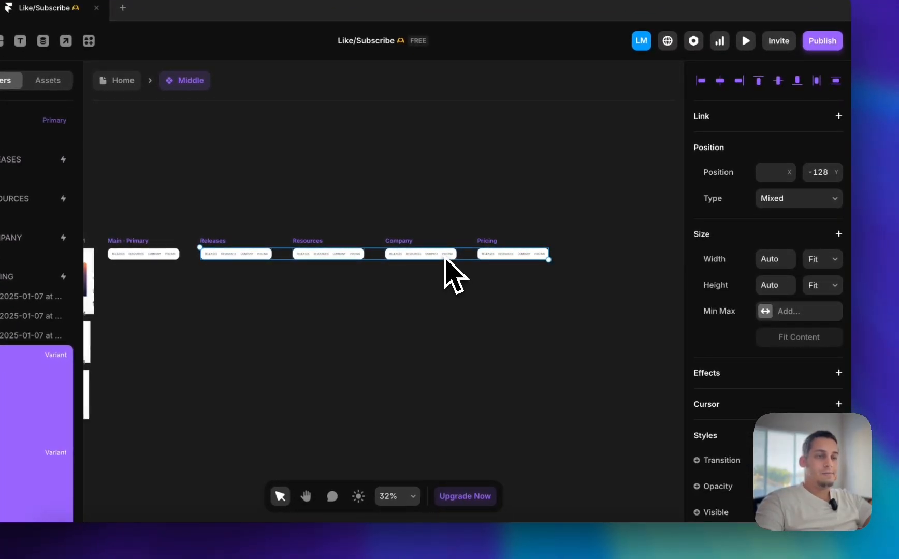
left_click(501, 203)
scroll(536, 259, "up", 5)
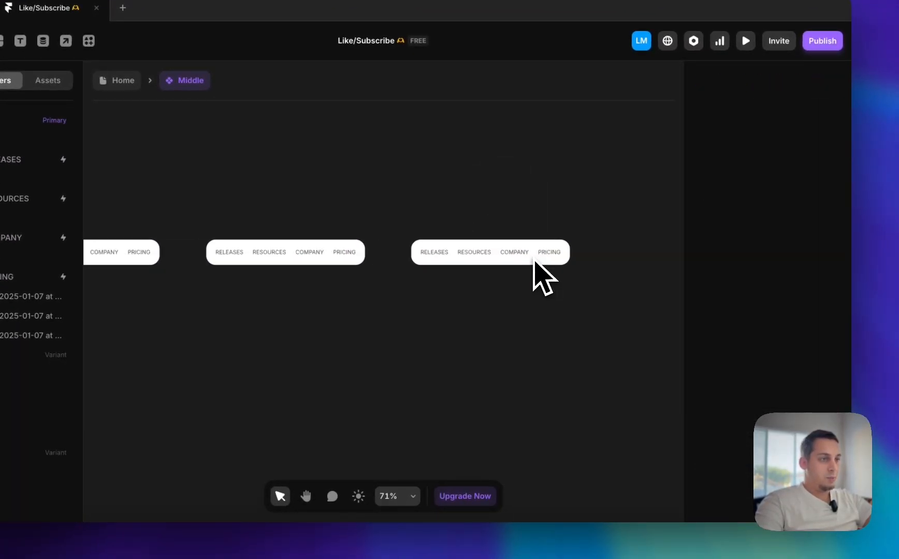
Darken the PRICING text to black in the Pricing variant
left_click(562, 252)
scroll(561, 255, "up", 5)
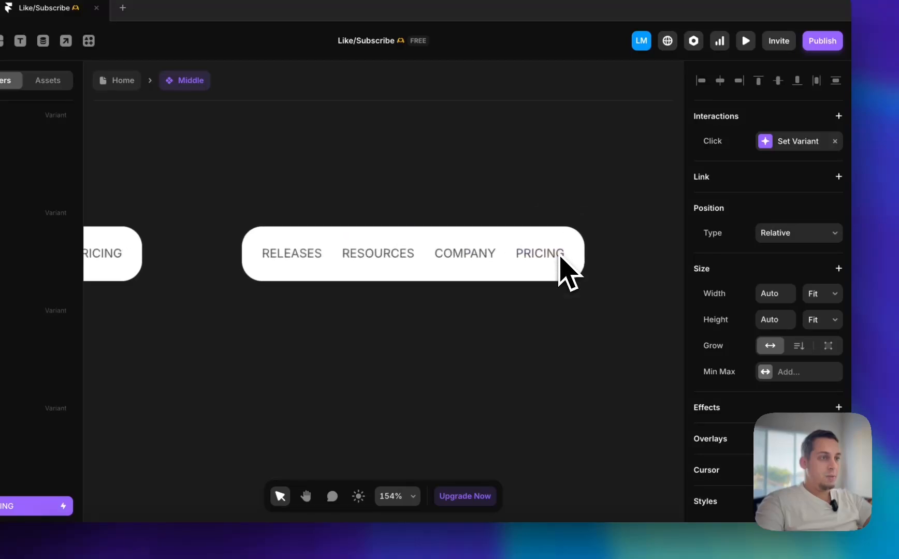
scroll(735, 341, "down", 3)
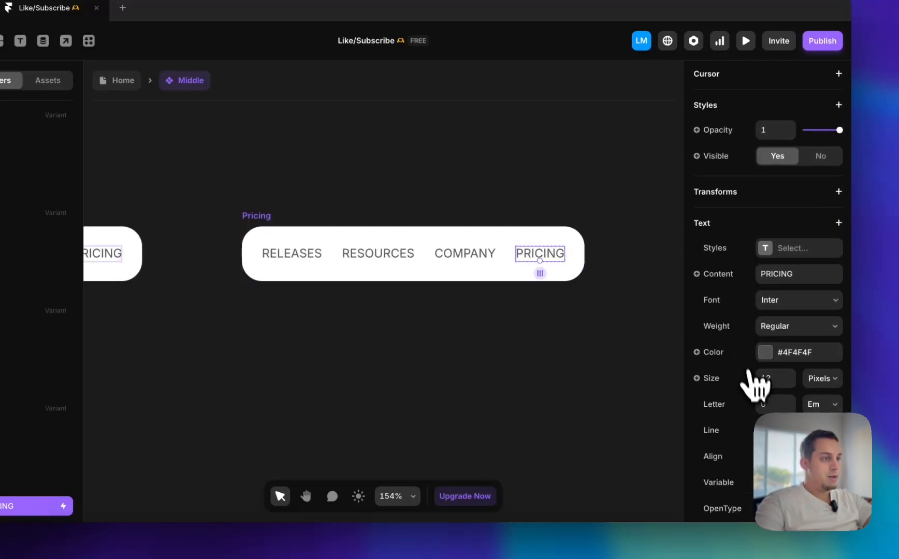
left_click(764, 356)
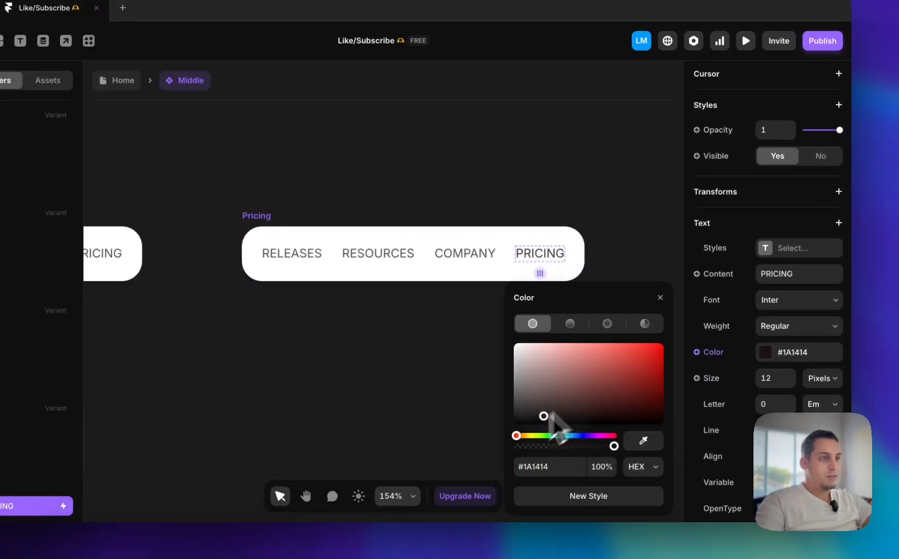
left_click_drag(550, 413, 449, 505)
left_click(386, 390)
Lighten the grey text colour of RELEASES, RESOURCES, COMPANY and PRICING together in the Main variant
scroll(385, 390, "down", 5)
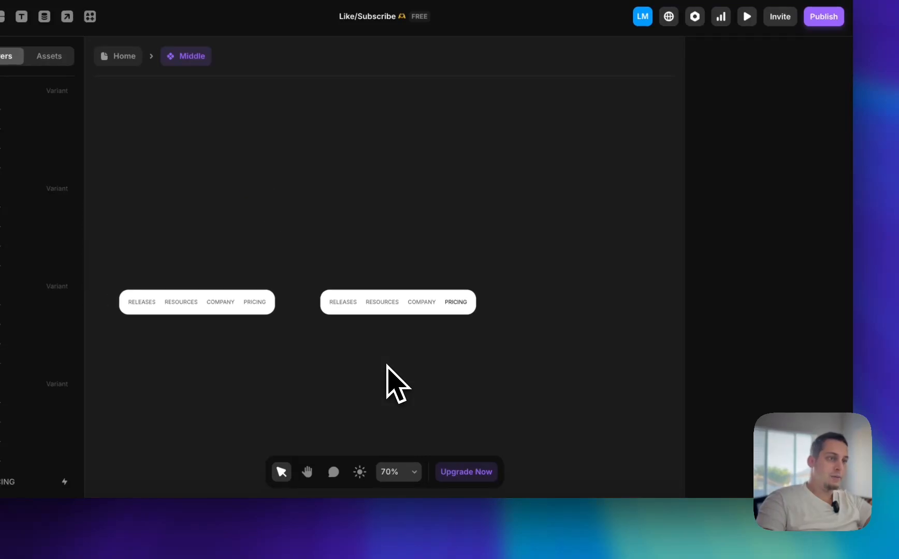
scroll(386, 390, "left", 5)
left_click(394, 308)
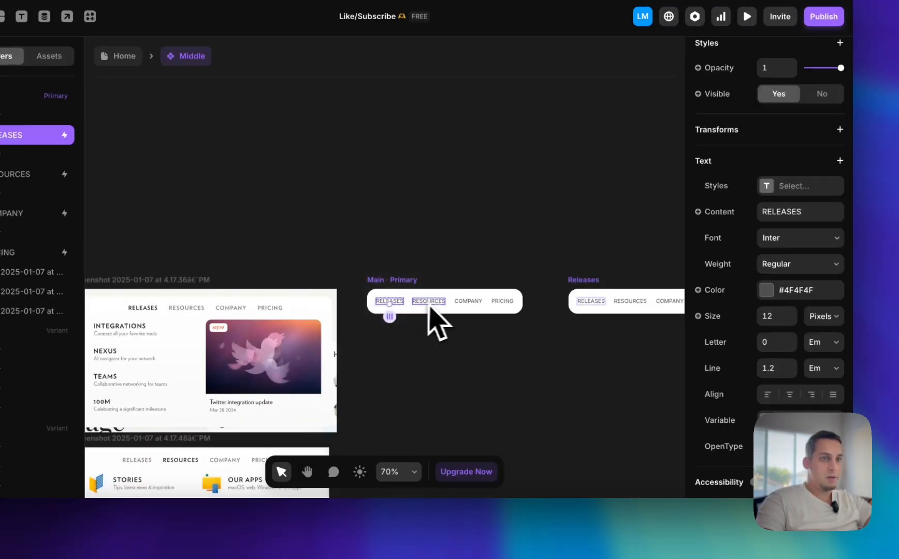
left_click(429, 306, "shift")
left_click(471, 306, "shift")
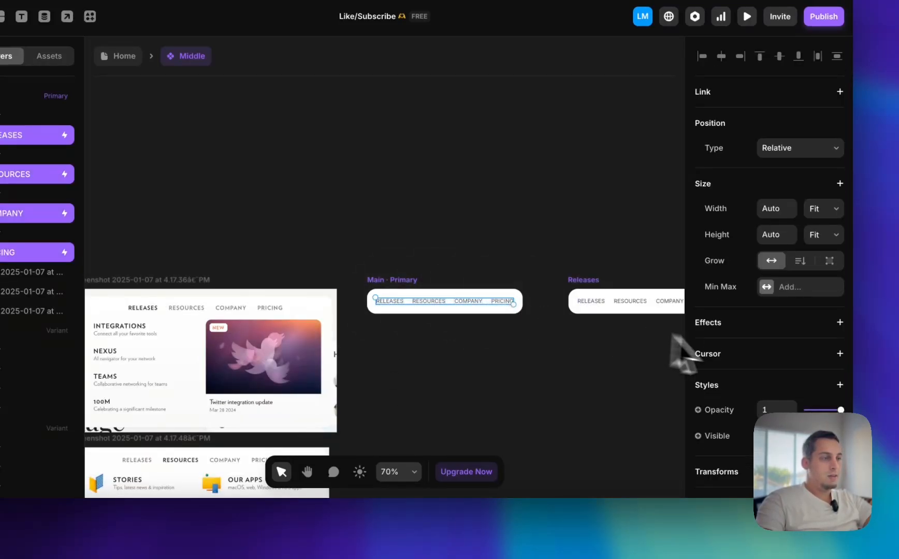
scroll(730, 376, "down", 5)
left_click(770, 346)
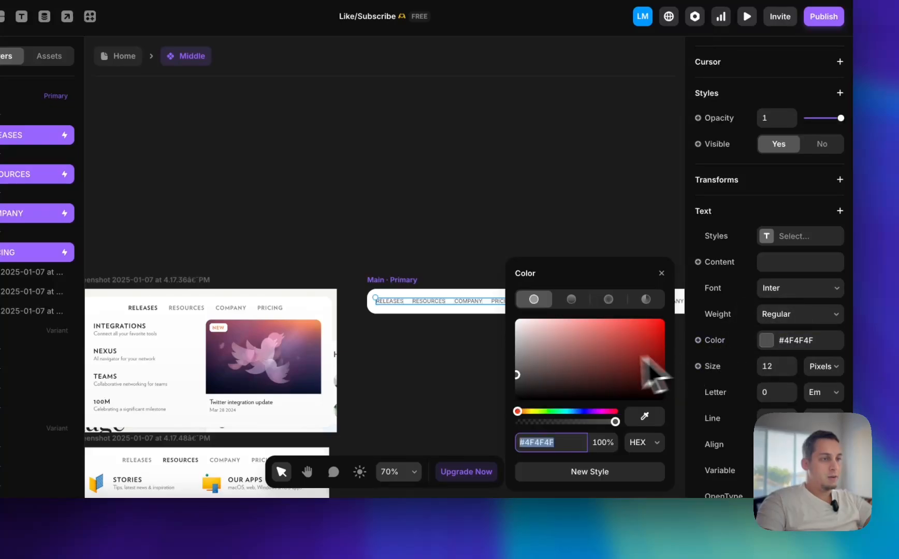
left_click_drag(518, 369, 502, 369)
left_click(497, 371)
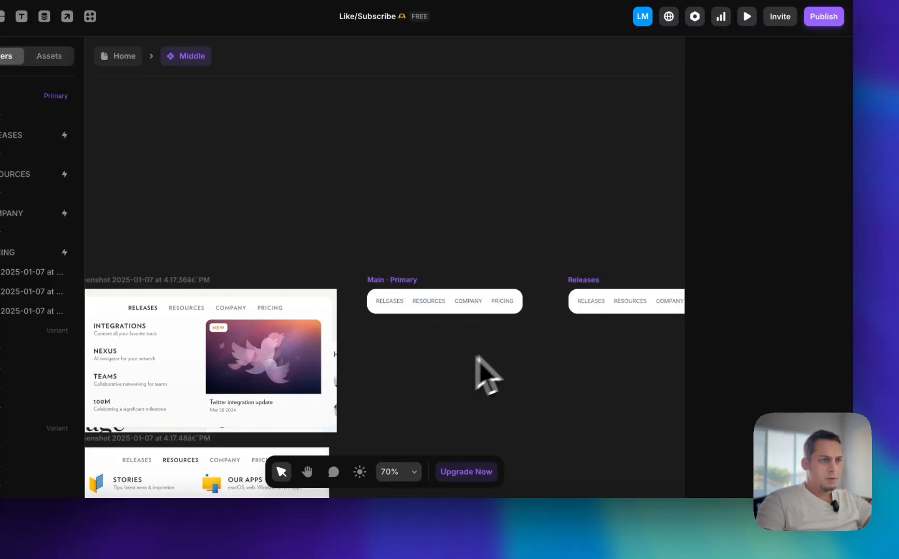
Compare the PRICING text in the Pricing variant with the other menu links across the variants
scroll(529, 357, "right", 5)
scroll(555, 353, "up", 5)
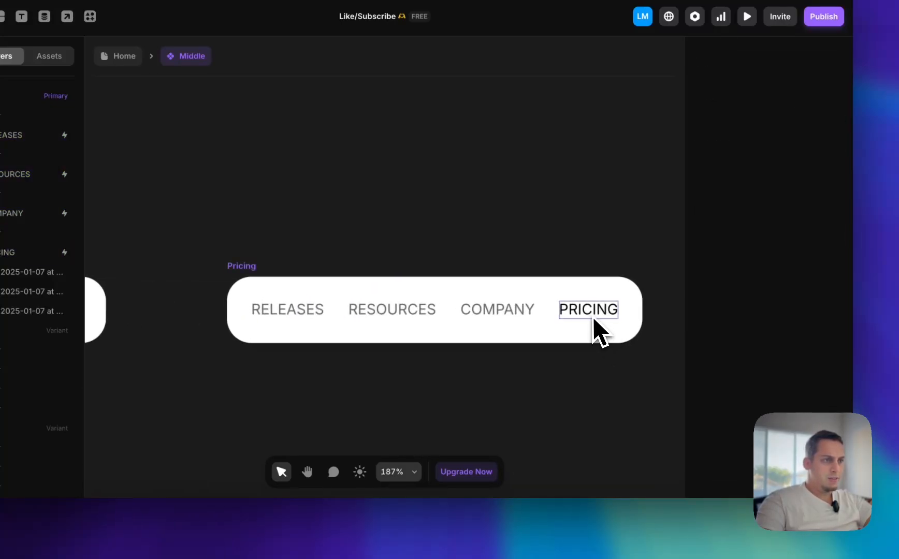
left_click(594, 319)
scroll(590, 326, "down", 10)
left_click(514, 273)
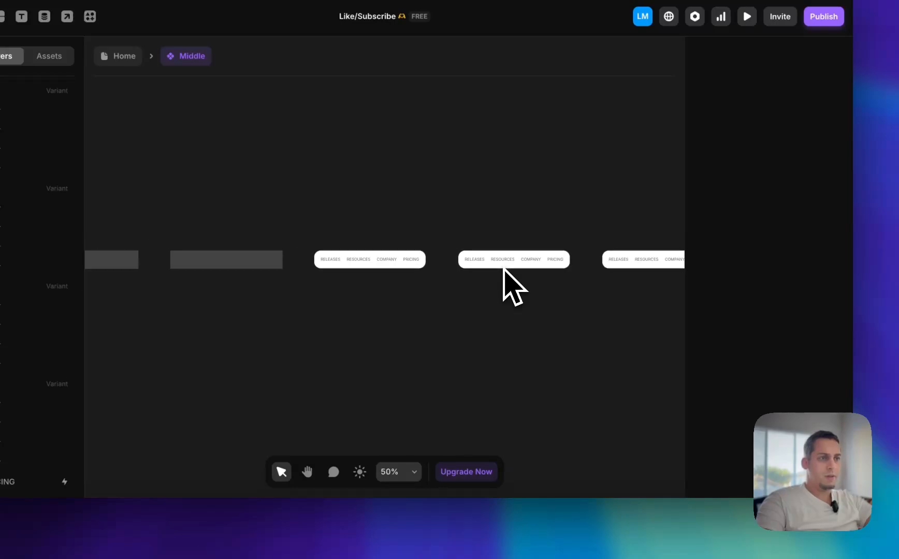
scroll(504, 268, "down", 2)
scroll(422, 269, "left", 1)
Add a Mouse Enter transition to the Selector around PRICING in the Main variant, leading to the Pricing variant
left_click(255, 260)
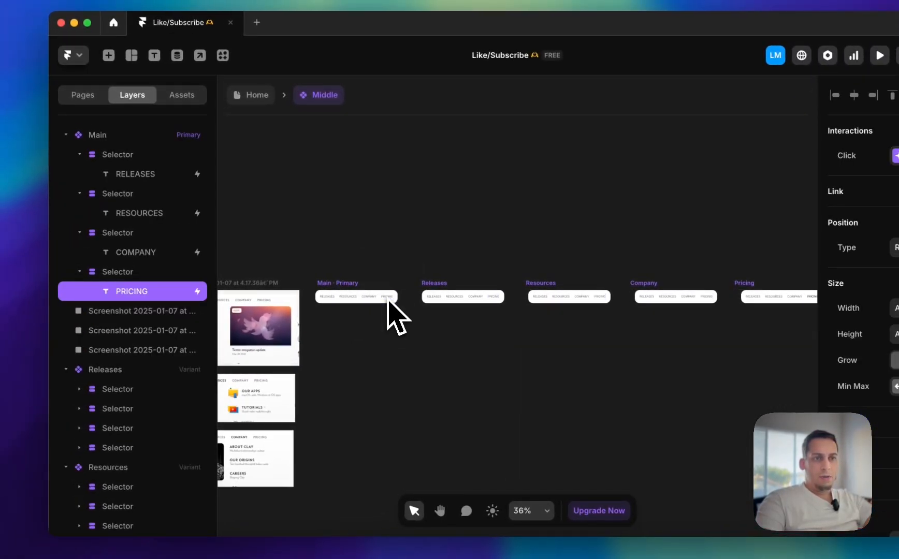
scroll(388, 303, "up", 4)
left_click(150, 272)
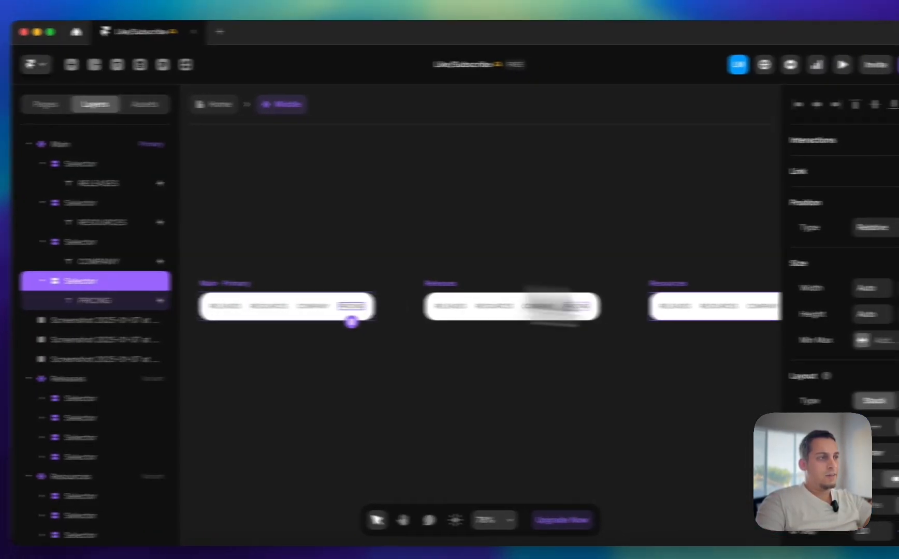
left_click(898, 140)
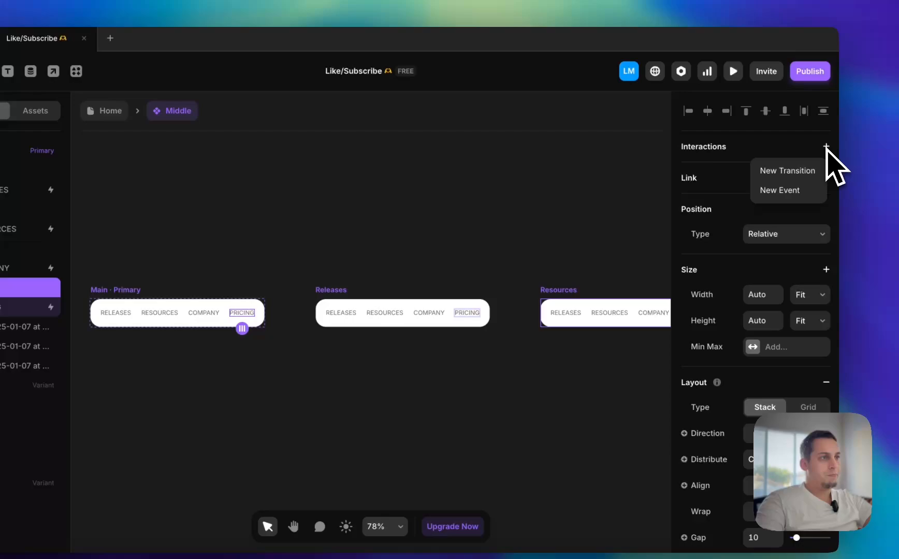
left_click(816, 173)
left_click(636, 207)
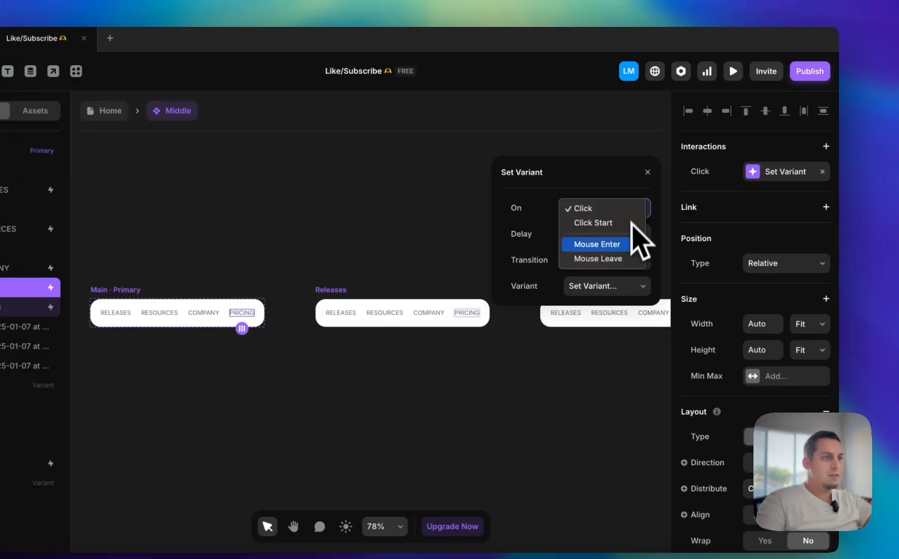
left_click(627, 251)
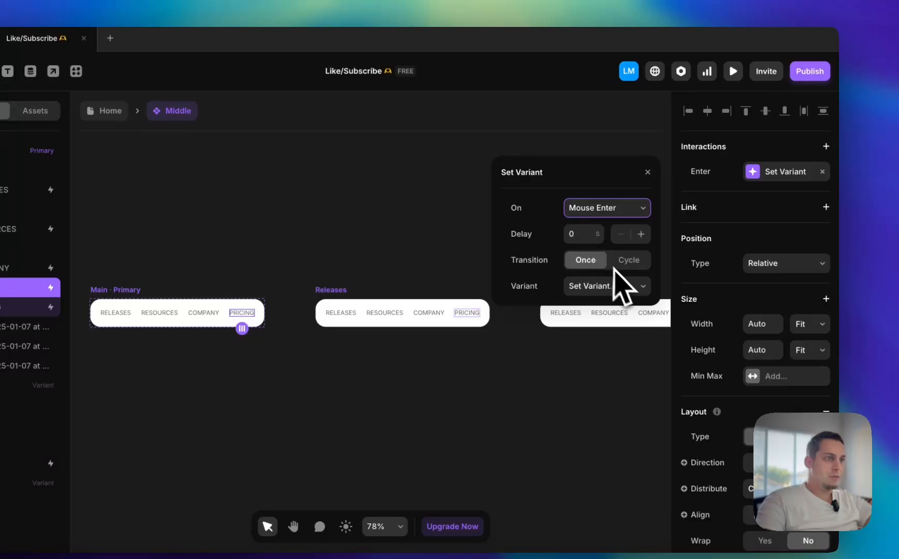
left_click(630, 285)
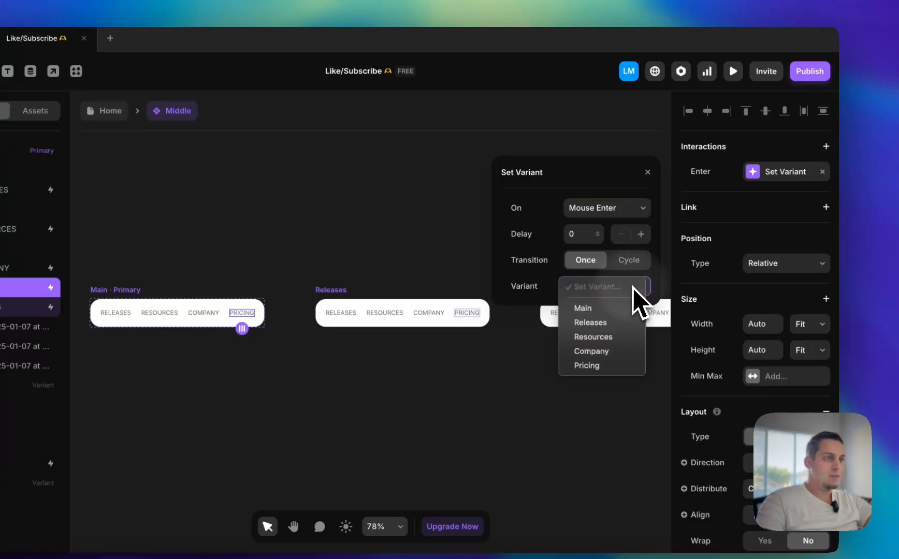
left_click(600, 367)
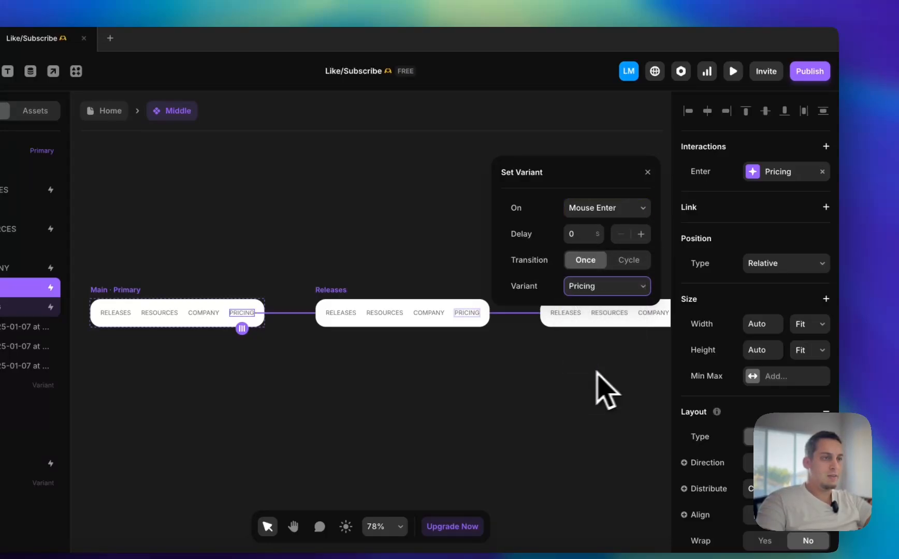
left_click(538, 373)
Change the interaction of the PRICING Selector in the Pricing variant to Mouse Leave, leading back to the Main variant
scroll(537, 373, "right", 15)
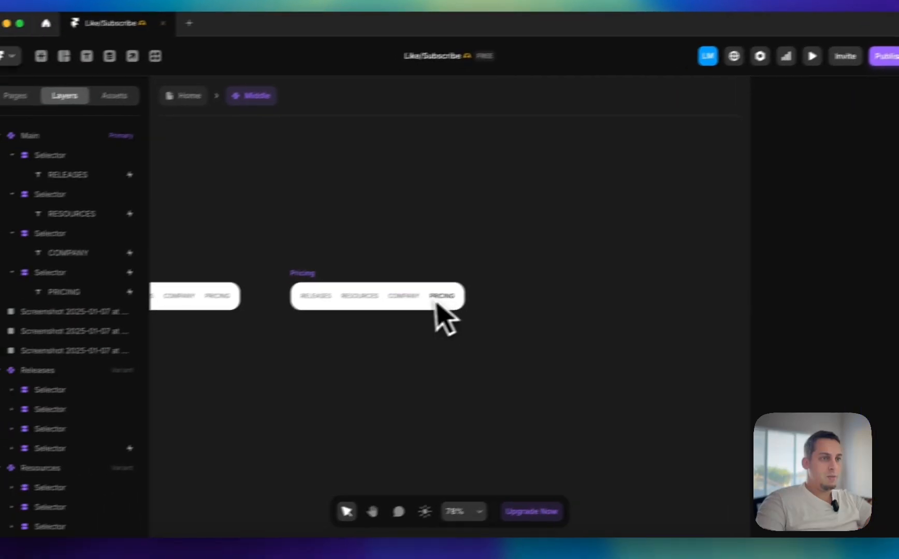
scroll(353, 315, "up", 2)
scroll(472, 295, "up", 5)
left_click(474, 295)
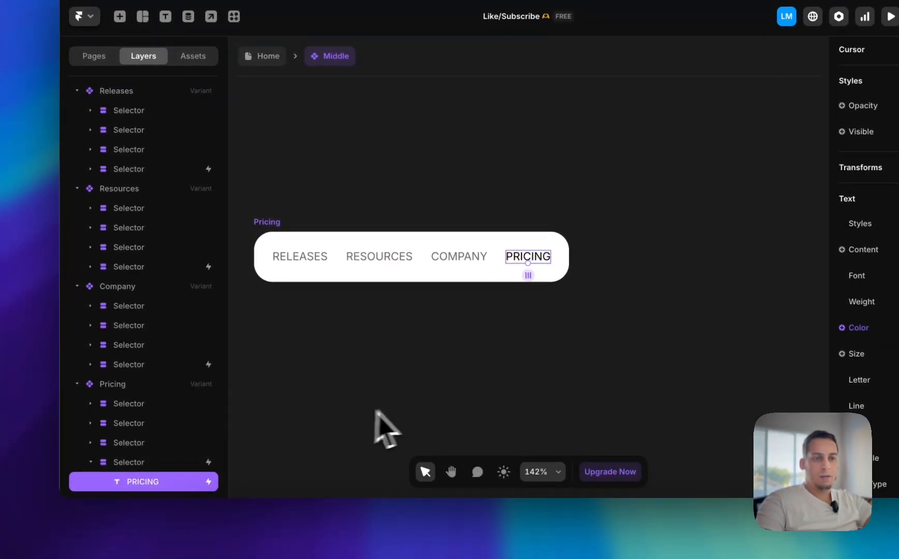
left_click(142, 466)
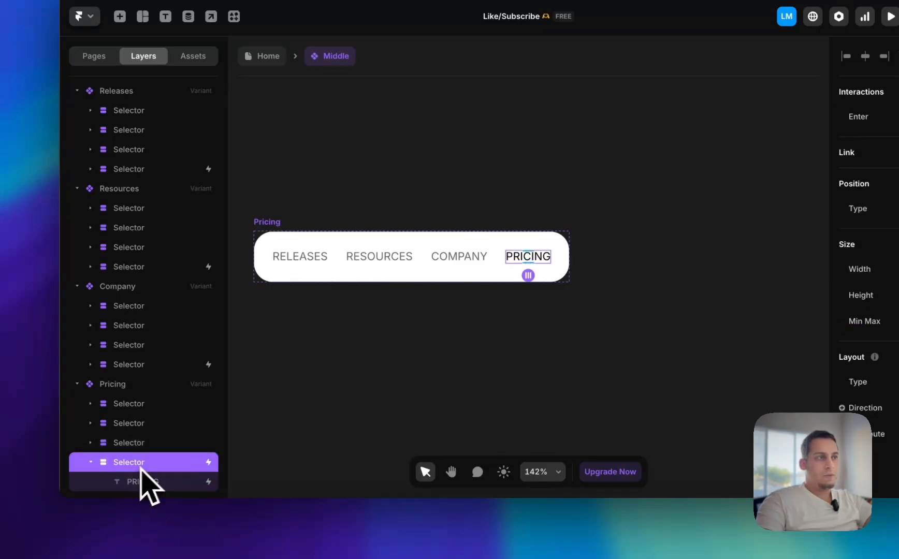
left_click(774, 180)
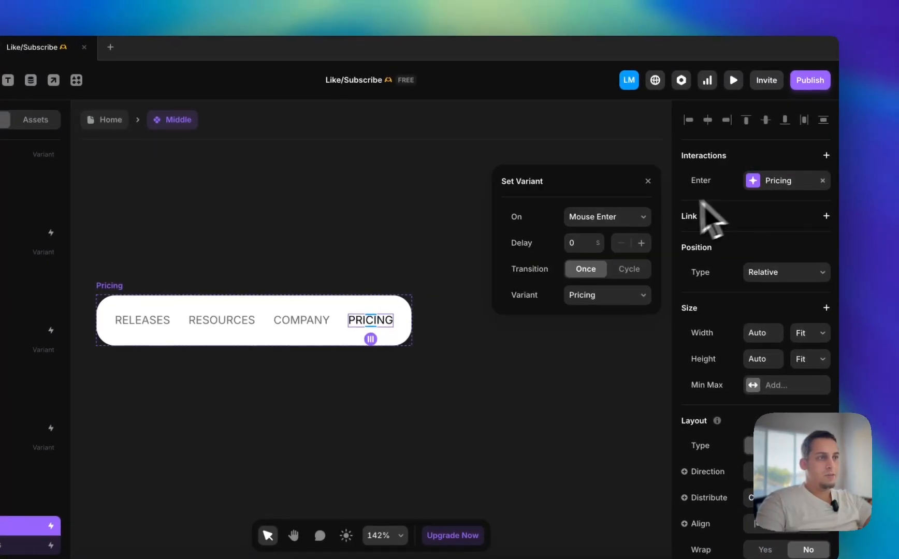
left_click(645, 217)
left_click(598, 232)
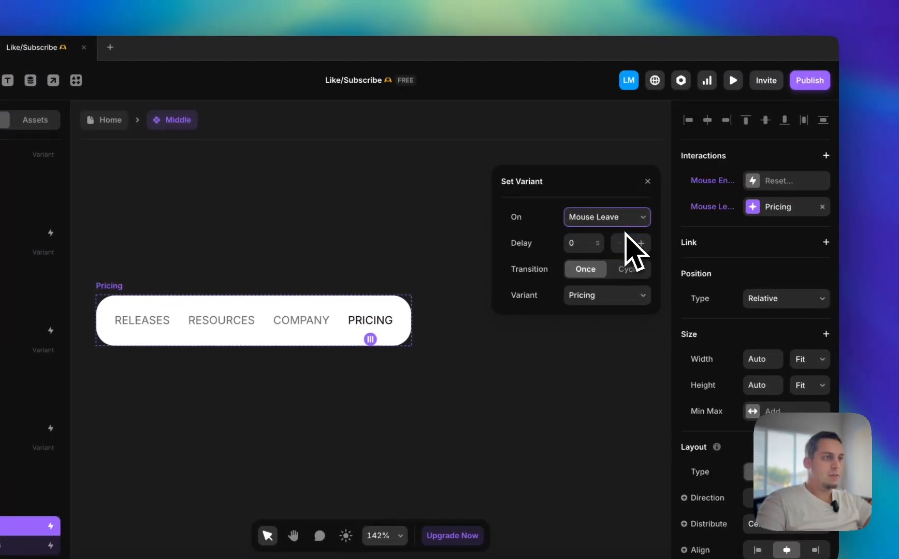
left_click(616, 295)
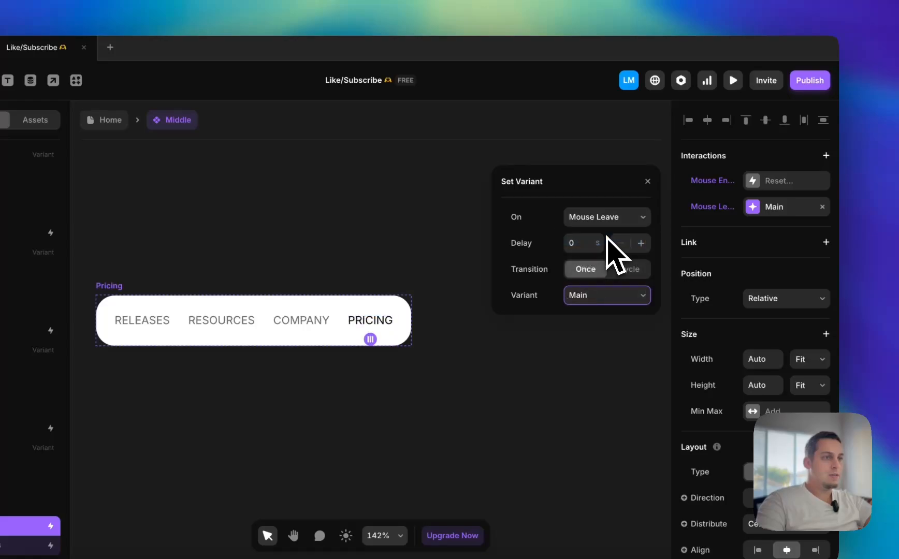
left_click(449, 278)
Return to the Home page and preview the Desktop layout to test the PRICING hover, closing the preview when finished
scroll(445, 281, "down", 5)
left_click(114, 123)
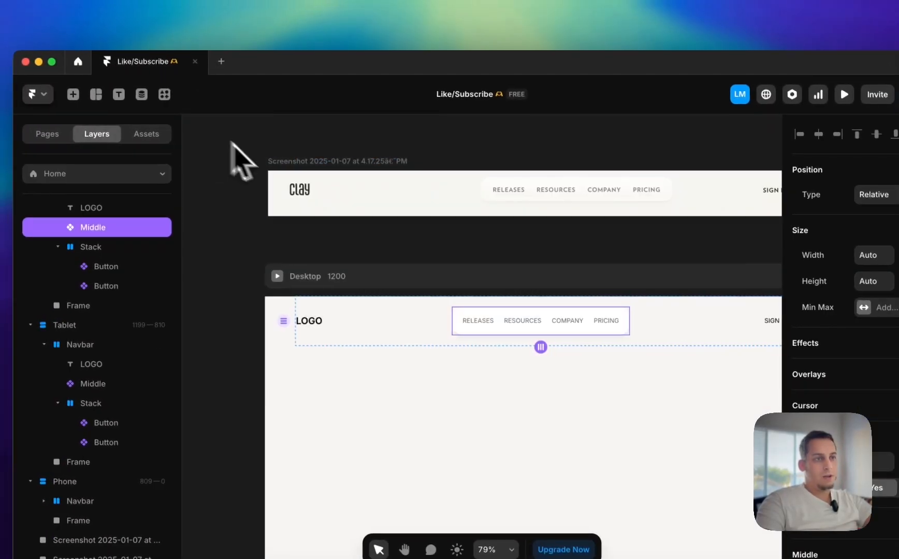
left_click(278, 276)
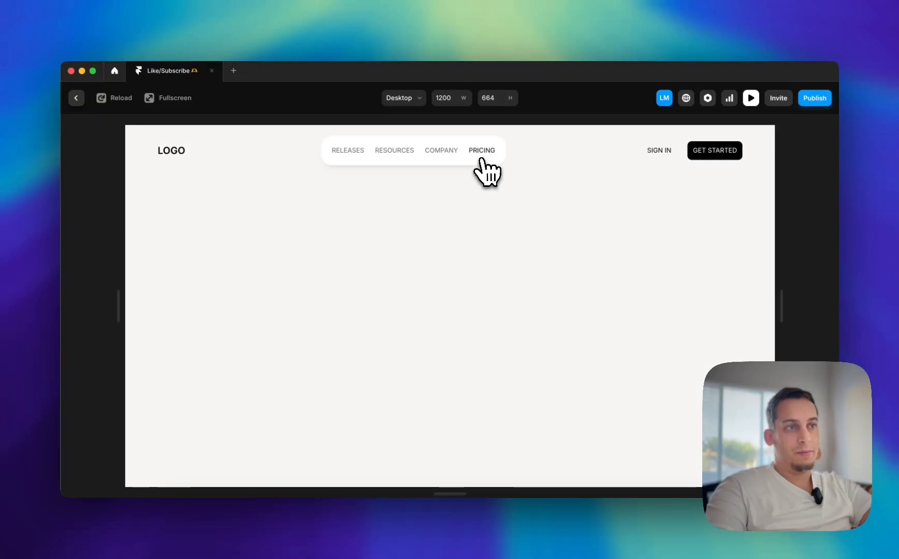
left_click(76, 98)
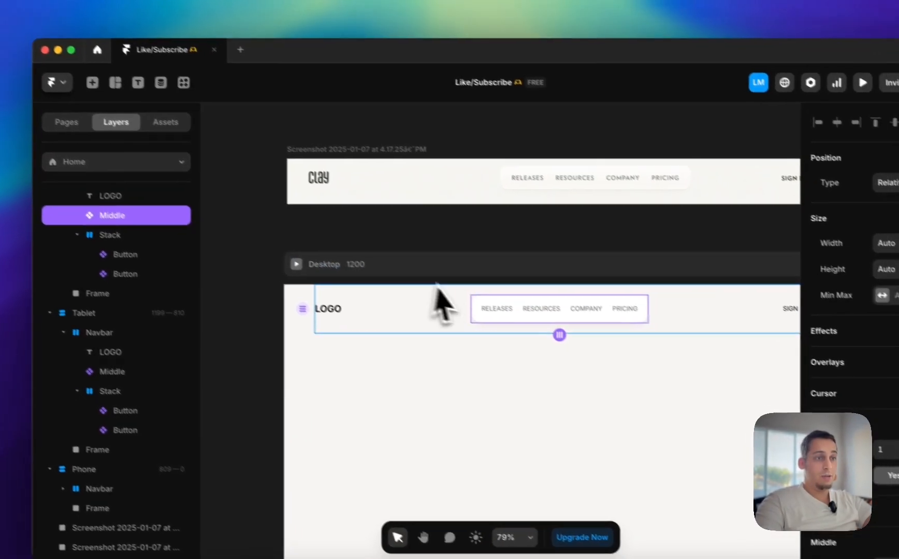
Reopen the Middle component, move the Releases menu reference screenshot above the Releases variant and scale it down
double_click(482, 296)
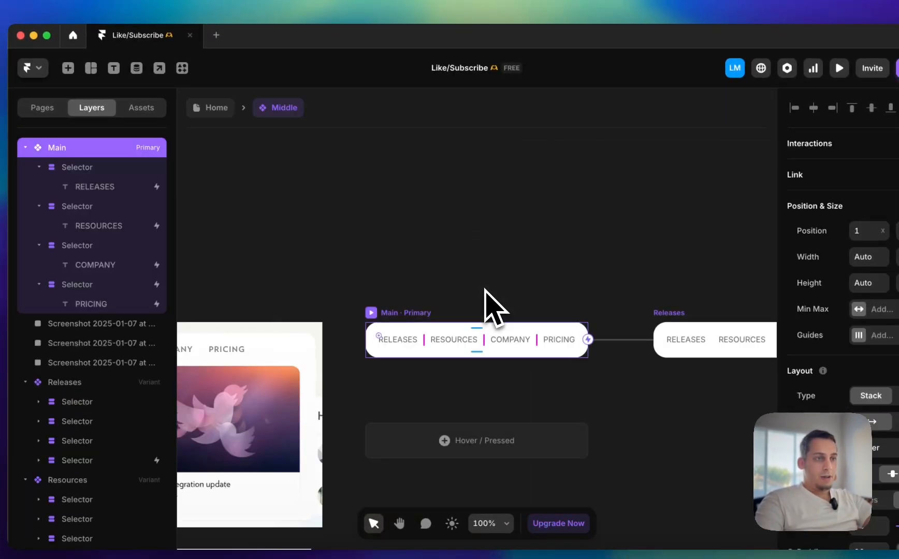
left_click(234, 305)
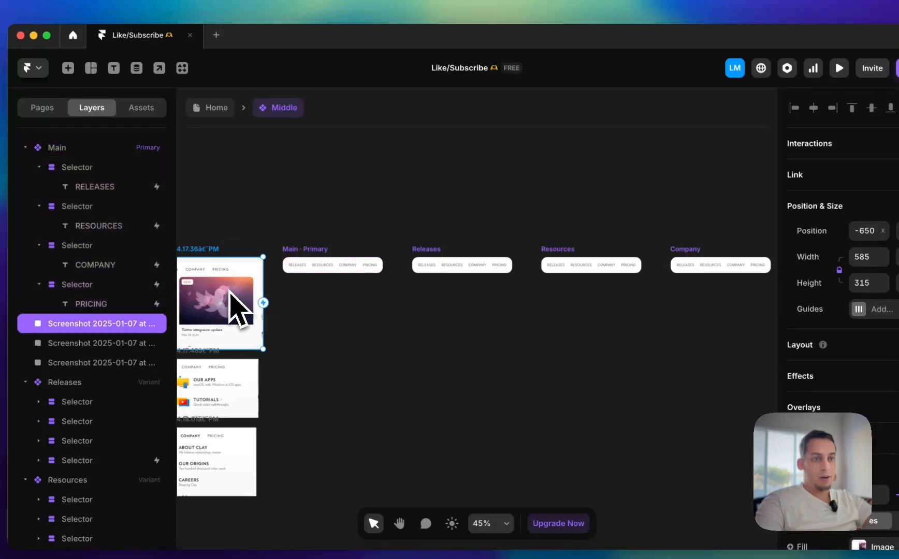
left_click_drag(235, 305, 513, 171)
scroll(511, 172, "up", 3)
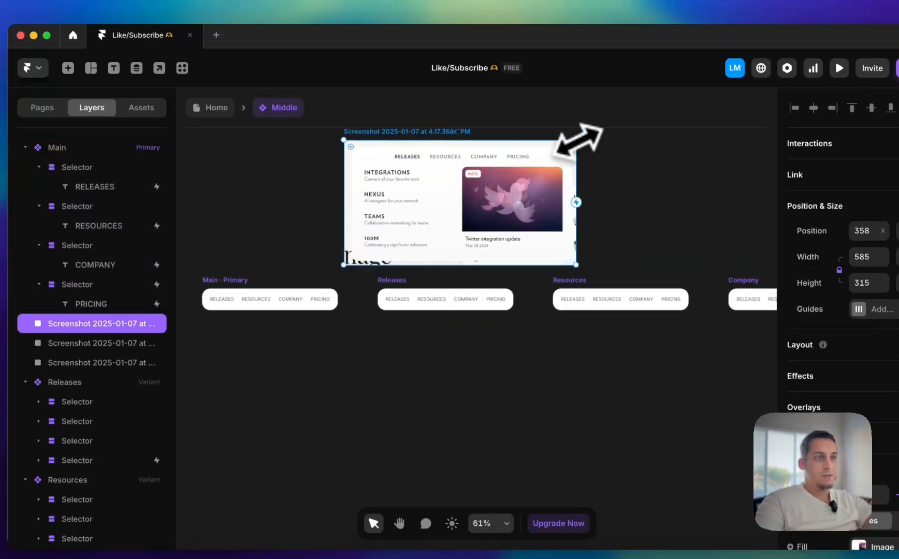
left_click_drag(577, 141, 466, 196)
left_click_drag(408, 211, 436, 225)
scroll(436, 226, "up", 5)
Switch to Clay's website in Google Chrome and examine its expanded Releases menu
left_click(221, 542)
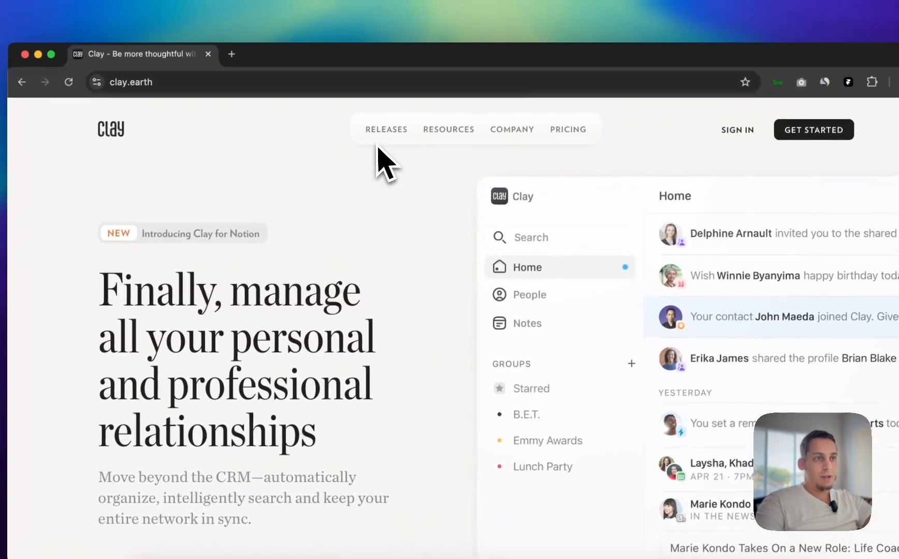
mouse_move(375, 140)
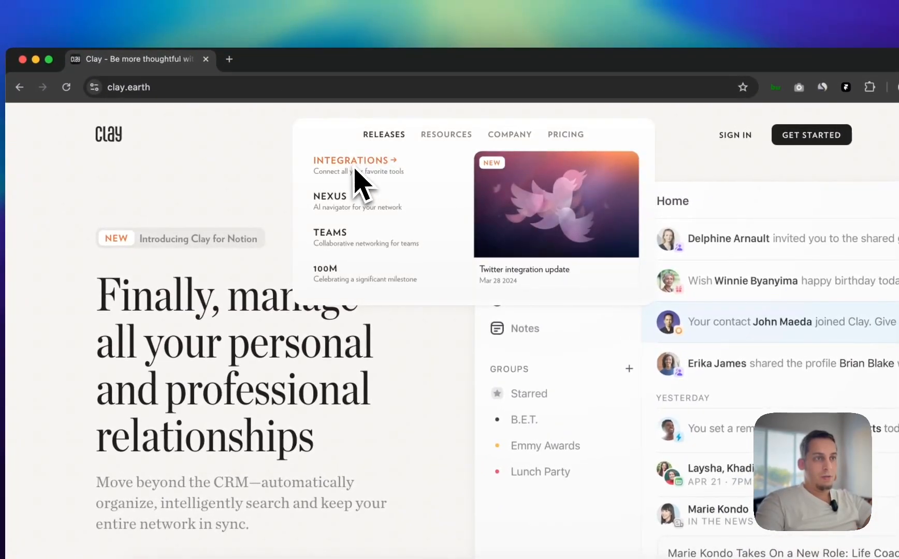
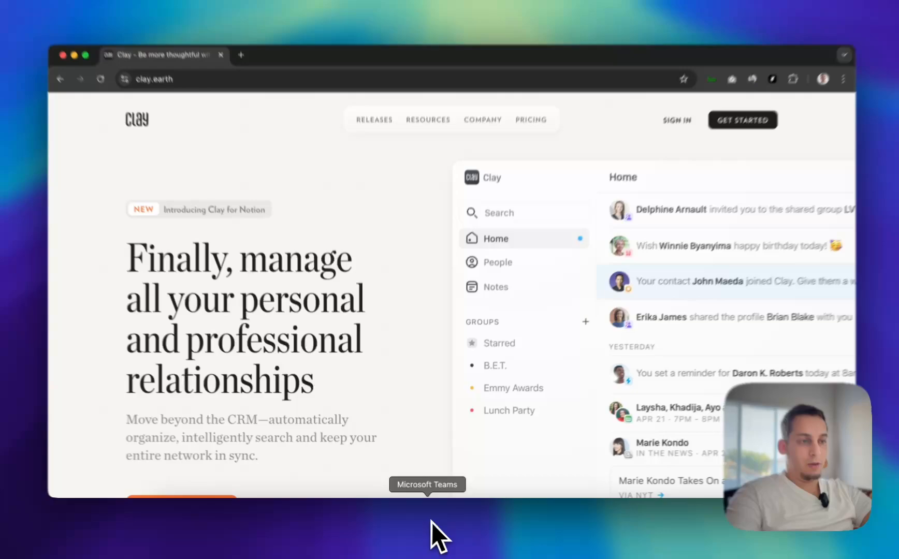
Switch back to Framer, return to the Home page and open the GET STARTED button's component
left_click(457, 541)
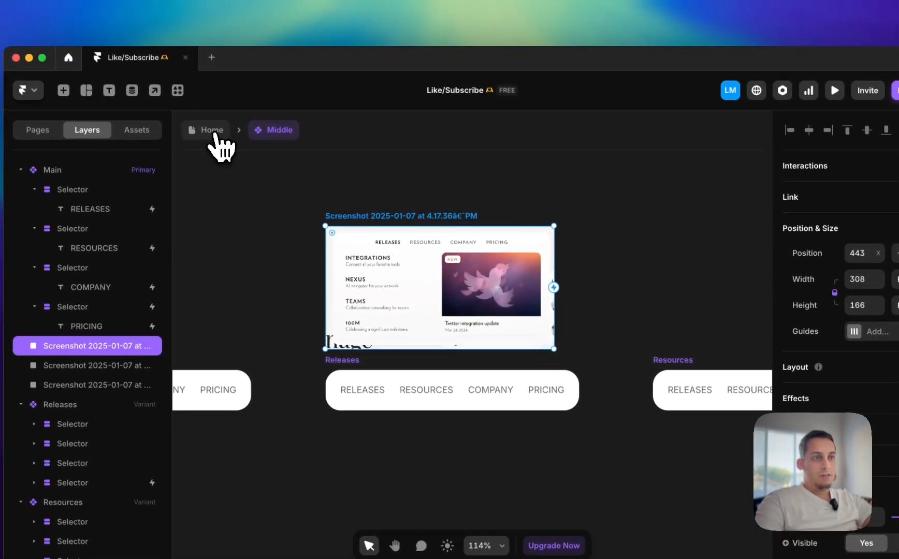
left_click(196, 57)
scroll(508, 306, "right", 4)
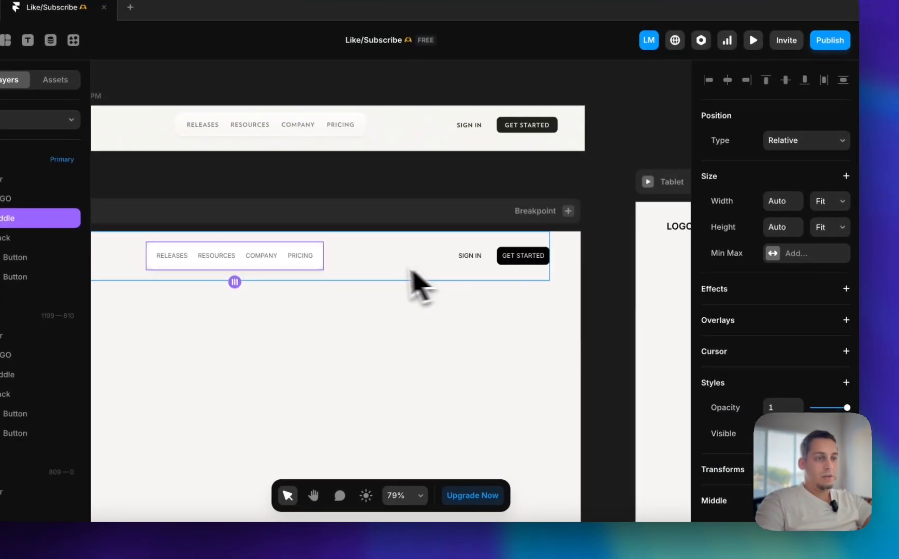
scroll(479, 320, "left", 1)
double_click(536, 244)
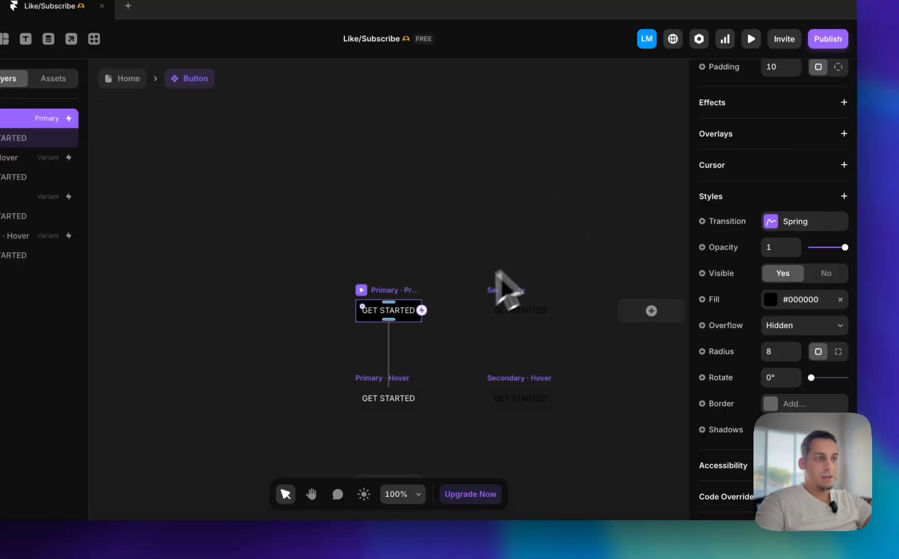
Add a third variant to the Button component, remove its fill and set its padding to 0
left_click(441, 303)
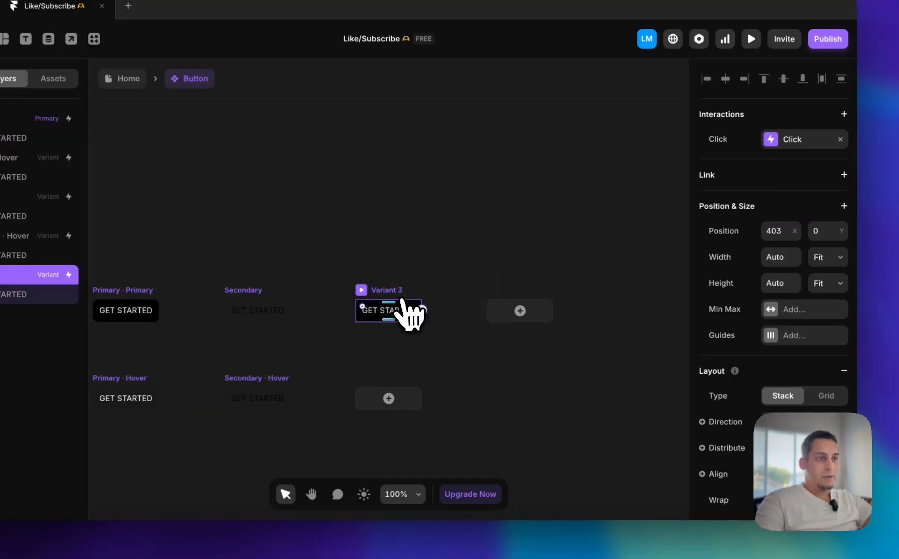
scroll(753, 415, "down", 8)
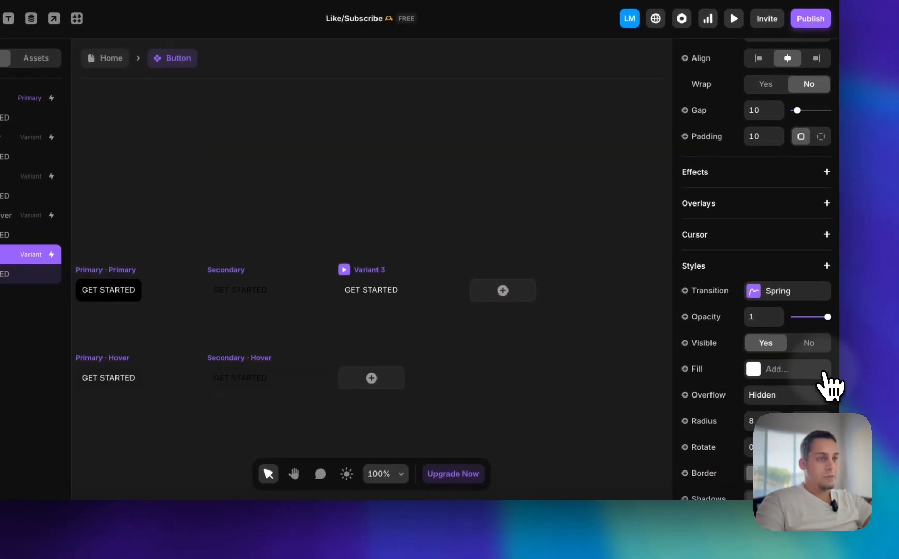
scroll(789, 306, "up", 8)
scroll(759, 347, "down", 3)
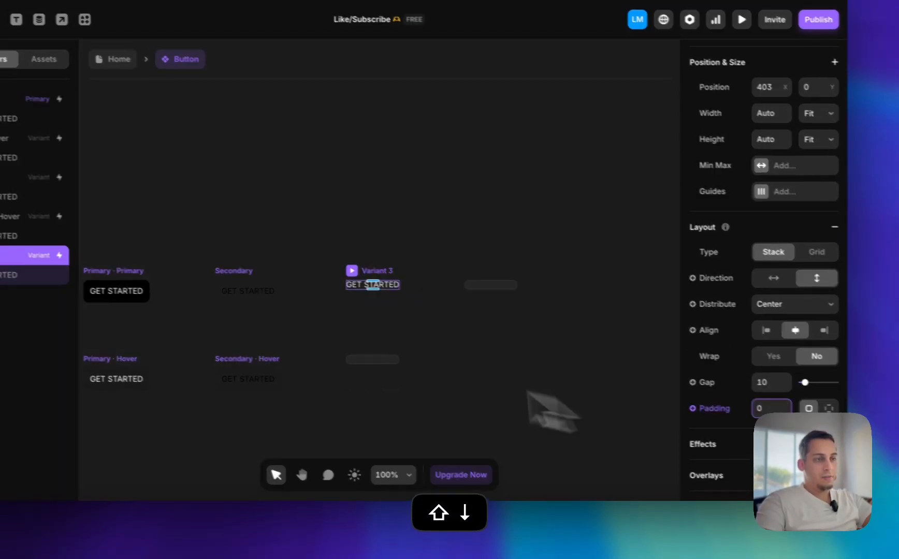
scroll(686, 373, "down", 10)
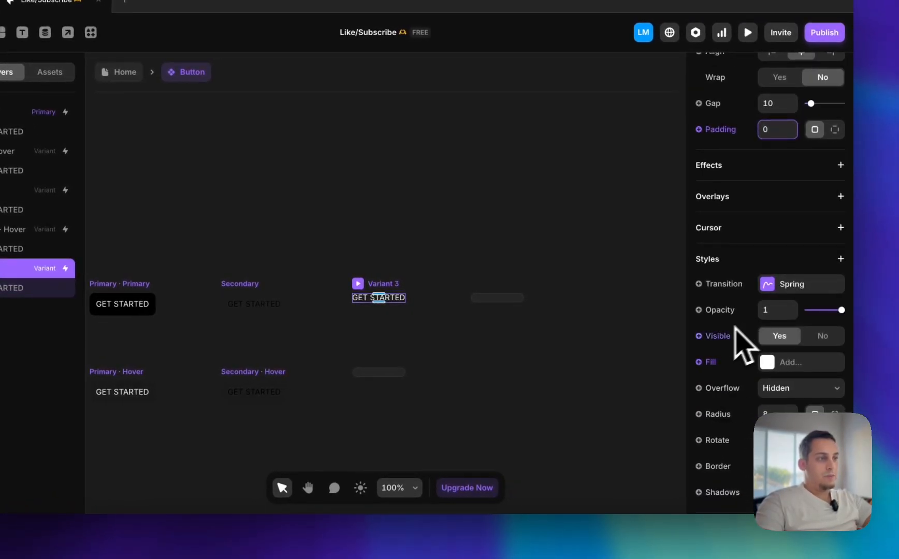
scroll(725, 347, "down", 4)
Select the GET STARTED text in Variant 3 and check Clay's navigation menu in Google Chrome before returning to Framer
left_click(475, 326)
left_click(374, 300)
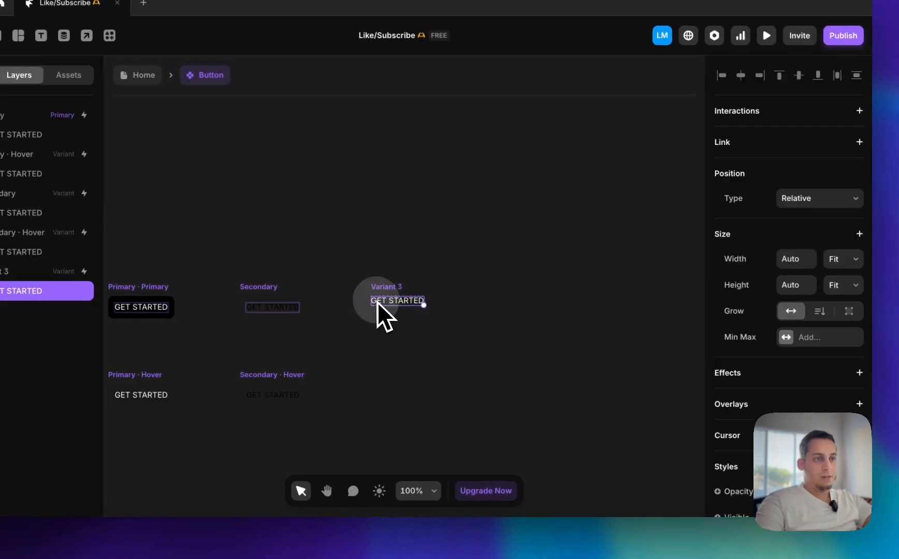
scroll(746, 378, "down", 10)
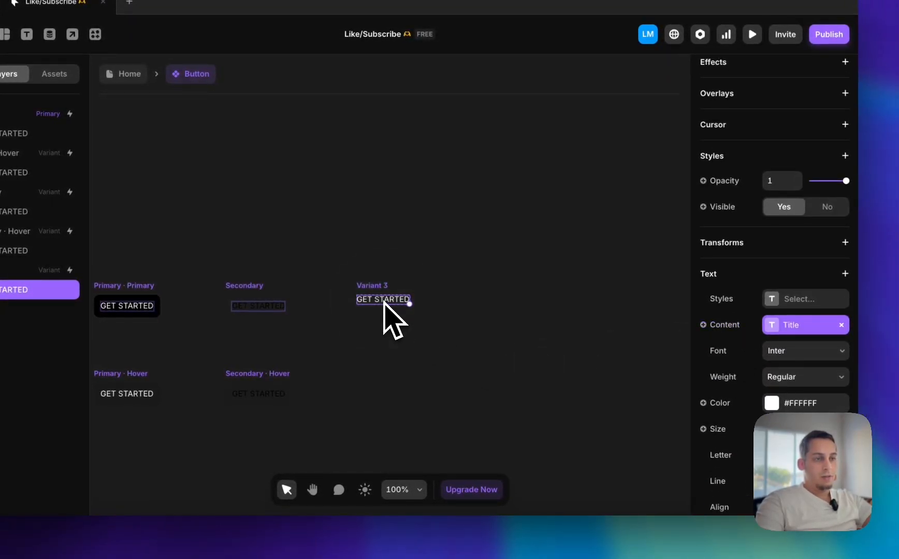
left_click(248, 536)
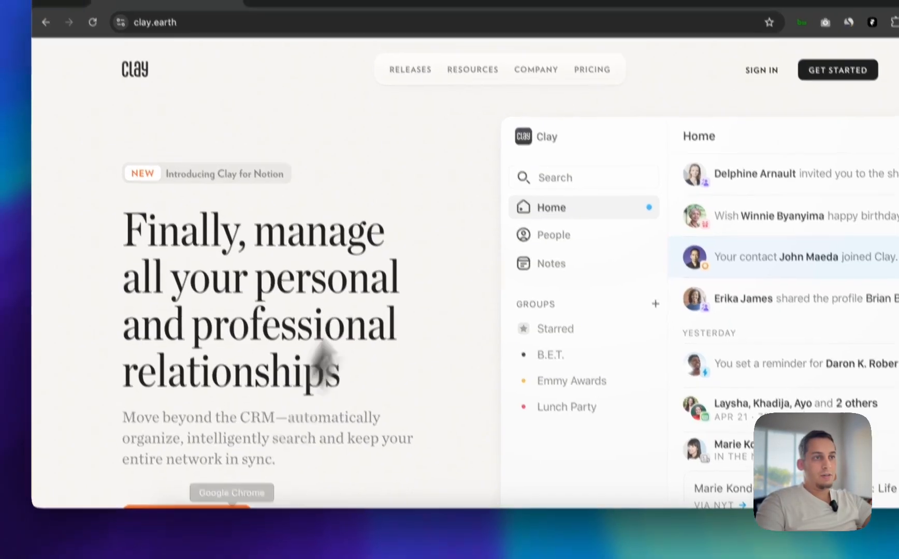
mouse_move(410, 73)
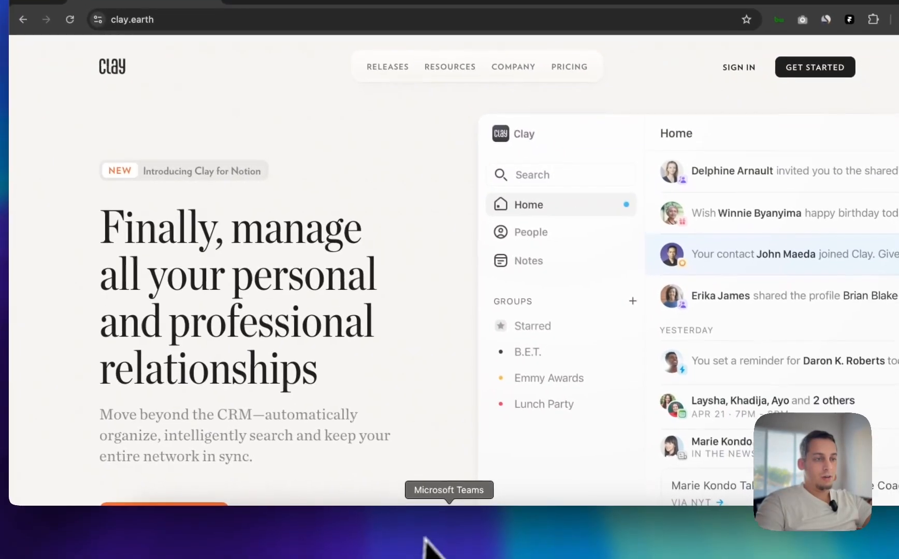
left_click(482, 546)
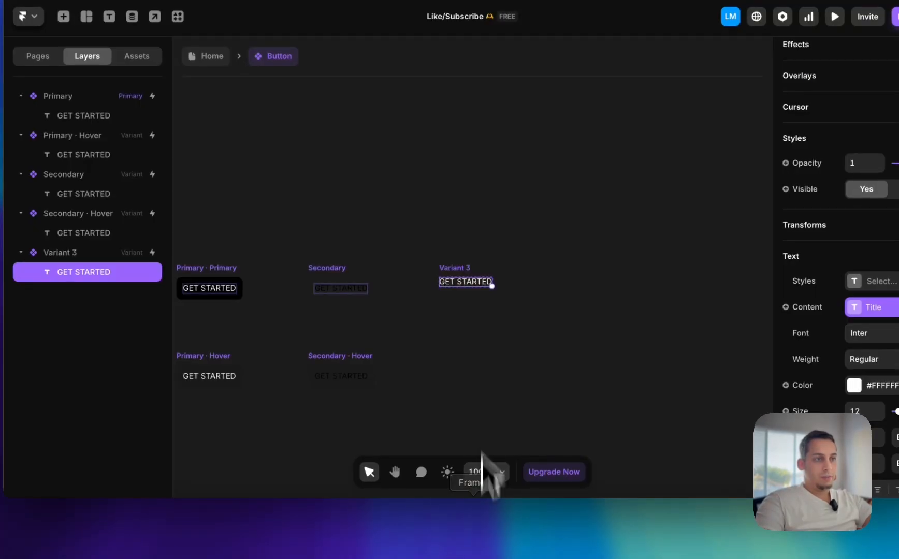
double_click(461, 285)
left_click(681, 242)
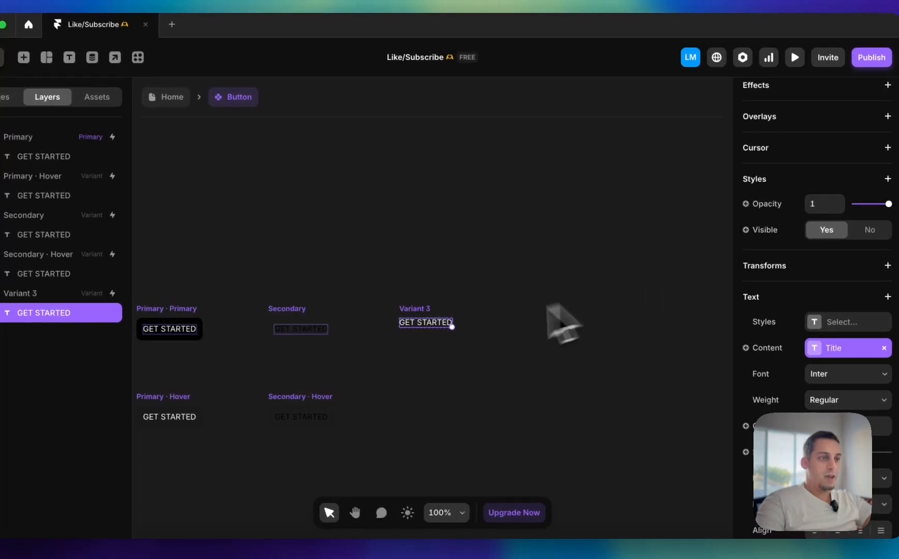
Search the insert library for icons and place a Feather icon on the canvas near Variant 3
scroll(562, 323, "up", 5)
left_click(24, 57)
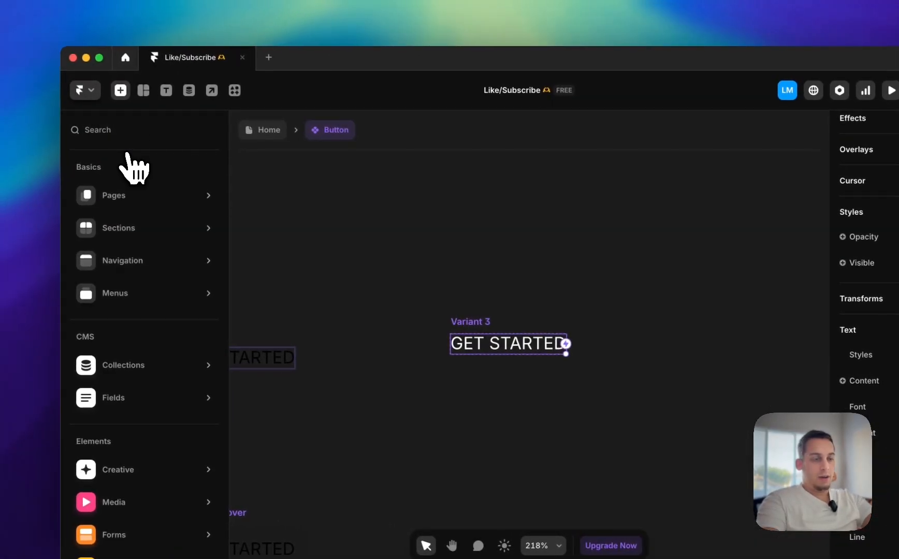
type("icon")
scroll(127, 249, "down", 6)
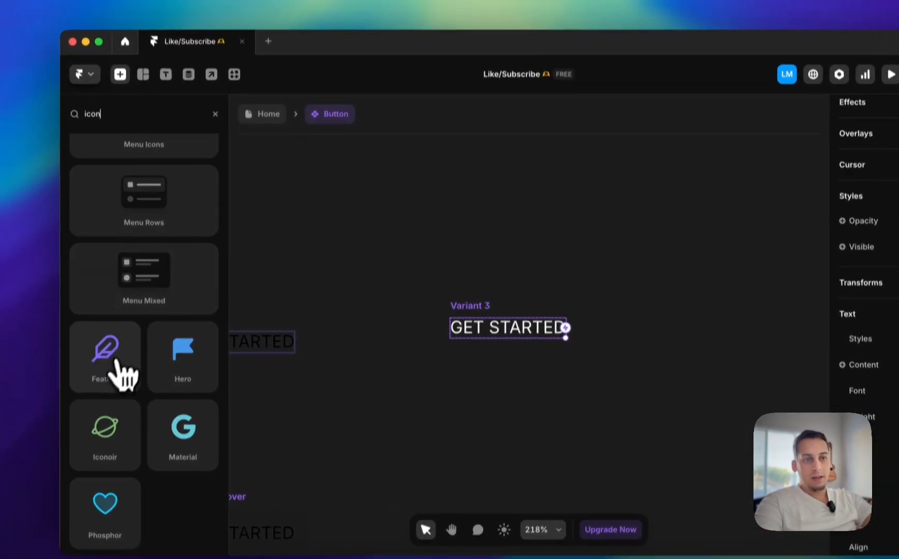
left_click_drag(107, 376, 668, 373)
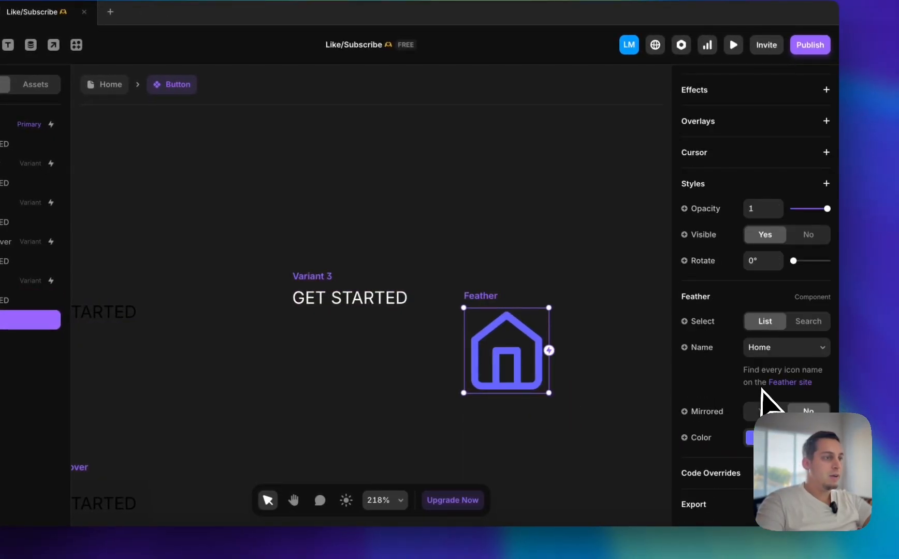
Change the Feather icon to Arrow-right, shrink it to about 11 px and place it inside Variant 3
left_click(805, 351)
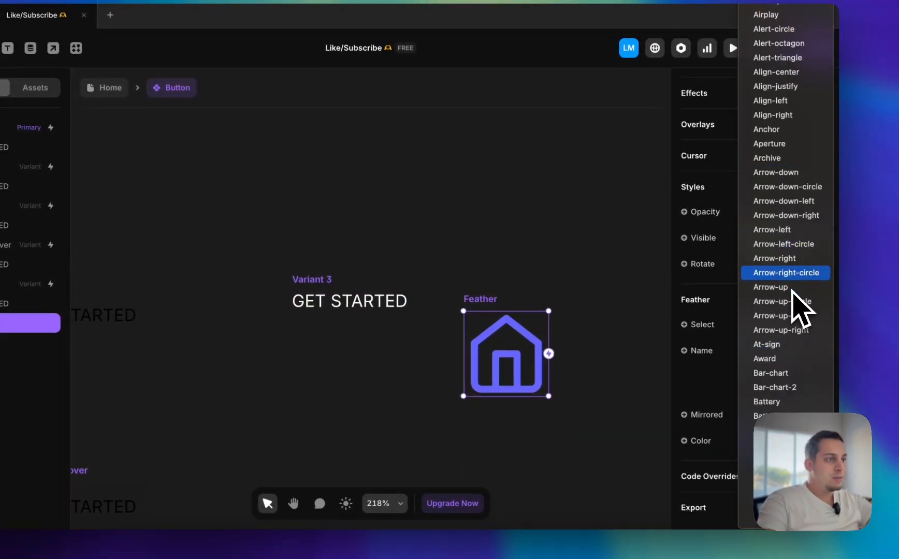
left_click(777, 258)
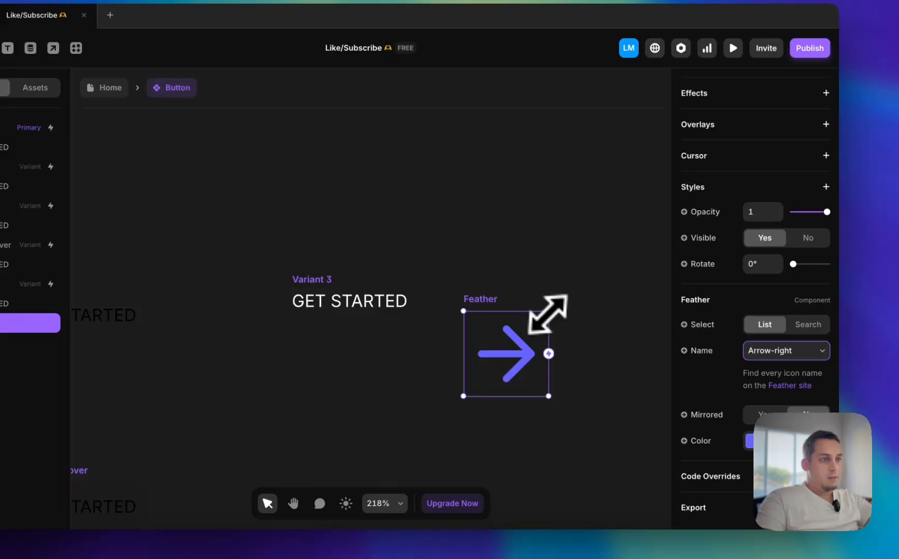
left_click_drag(548, 314, 451, 313)
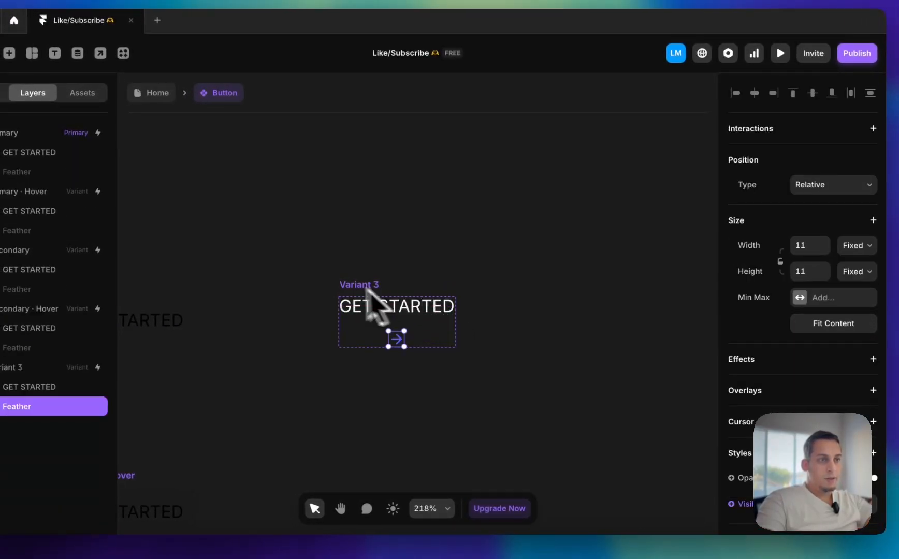
Set Variant 3's stack direction to horizontal and its gap to 4
left_click(348, 286)
scroll(841, 277, "up", 5)
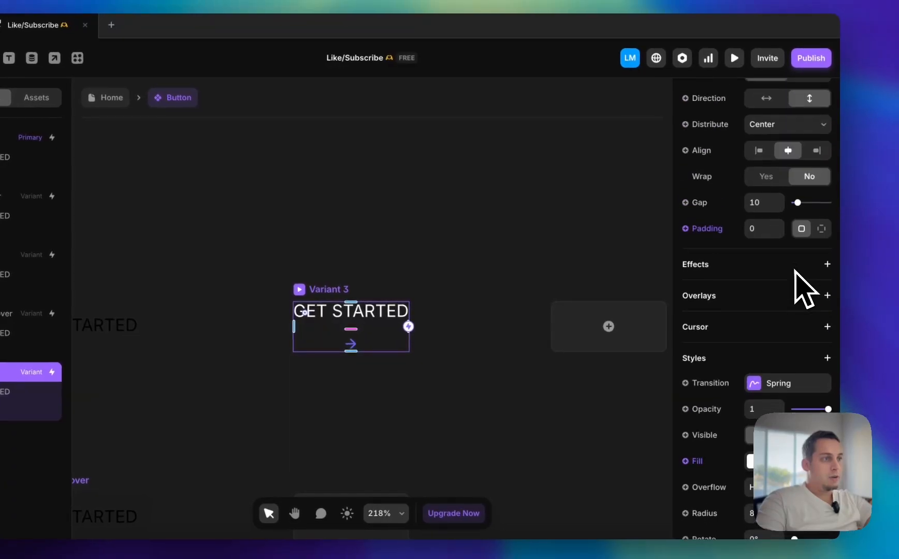
scroll(795, 270, "up", 3)
left_click(766, 181)
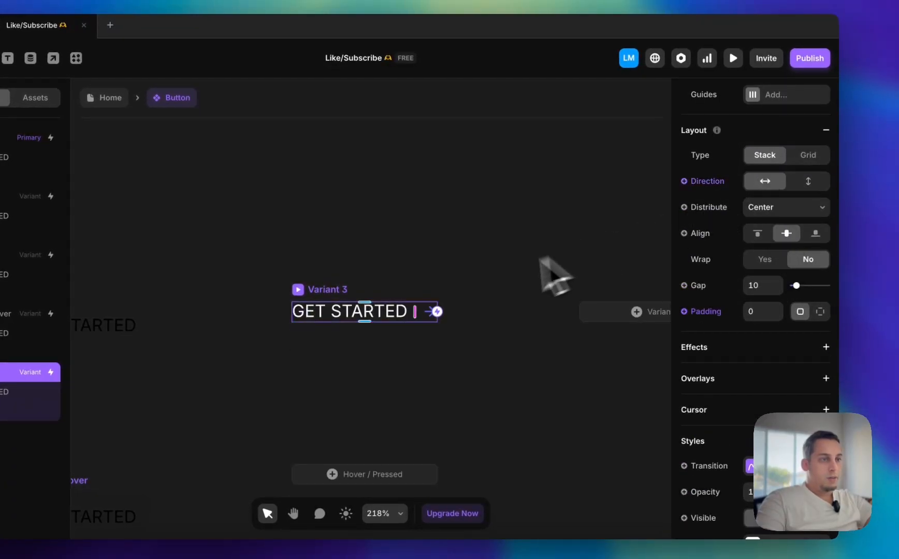
left_click(760, 286)
key("shift+Down")
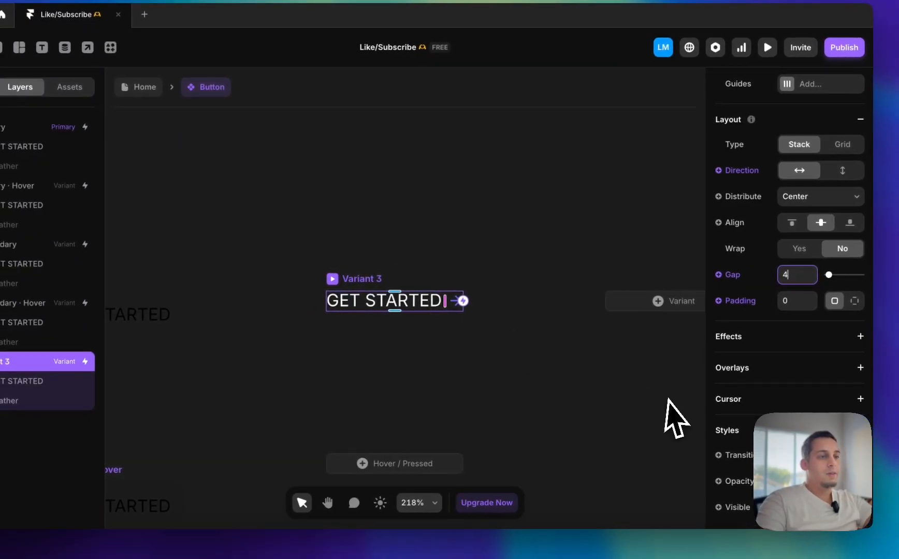
left_click(386, 350)
Recolor the arrow icon in Variant 3 to orange #FFA666 and copy that hex value
left_click(458, 301)
scroll(783, 376, "down", 5)
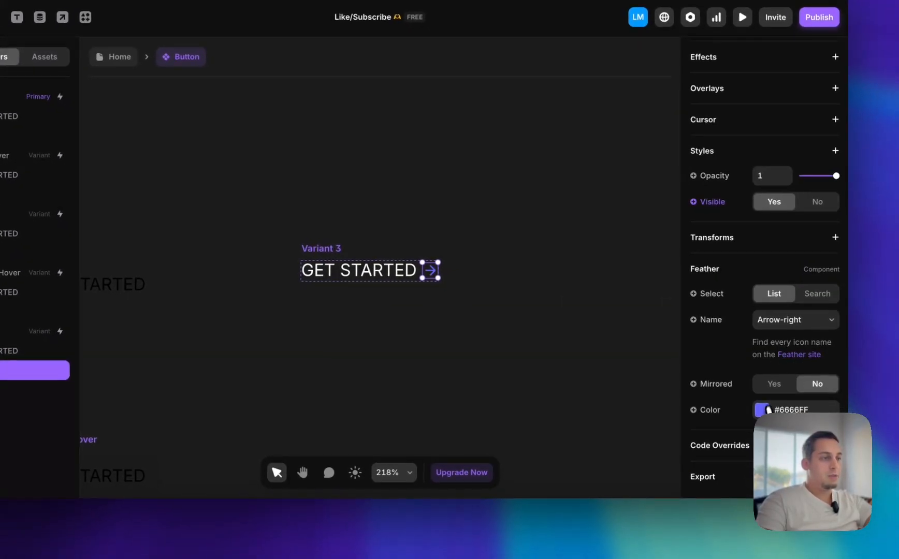
left_click(763, 411)
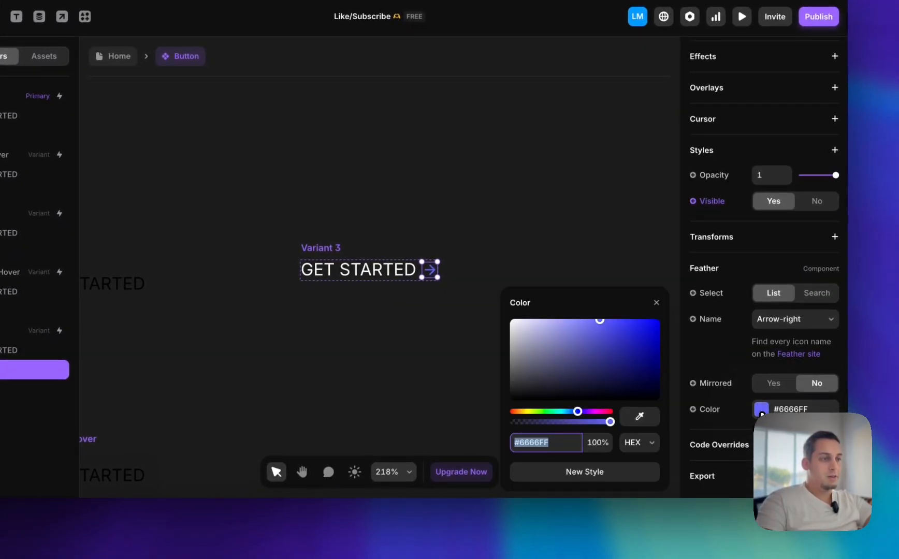
left_click(519, 413)
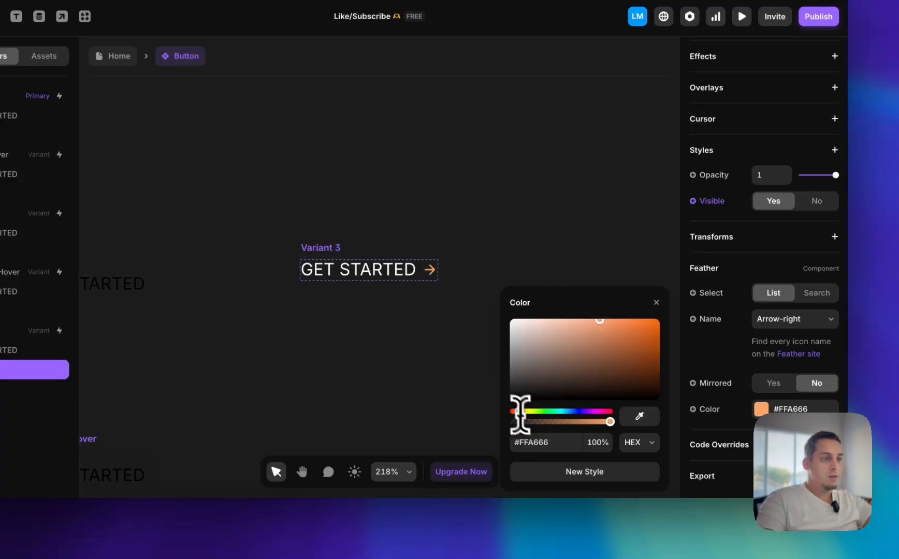
left_click(543, 445)
left_click(378, 371)
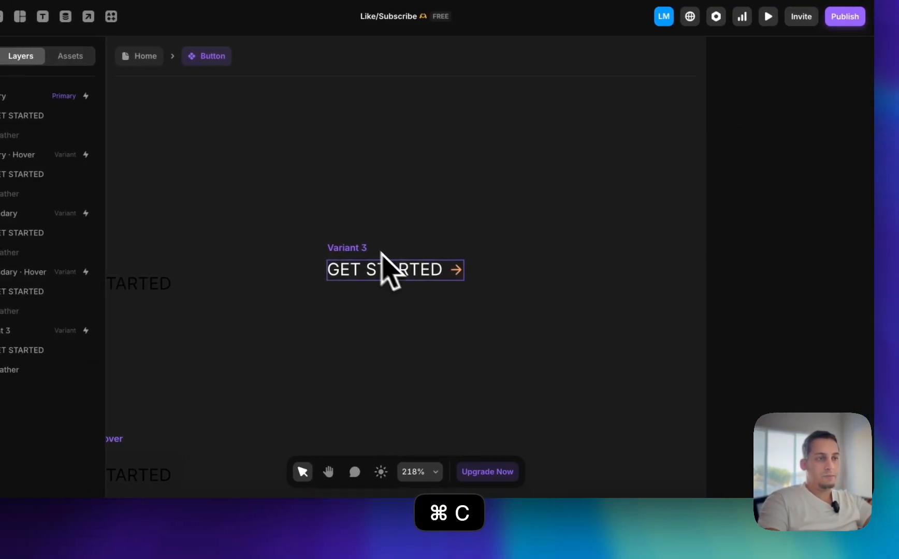
Add a Hover state to Variant 3 and give its GET STARTED text the copied orange color #FFA666
left_click(338, 249)
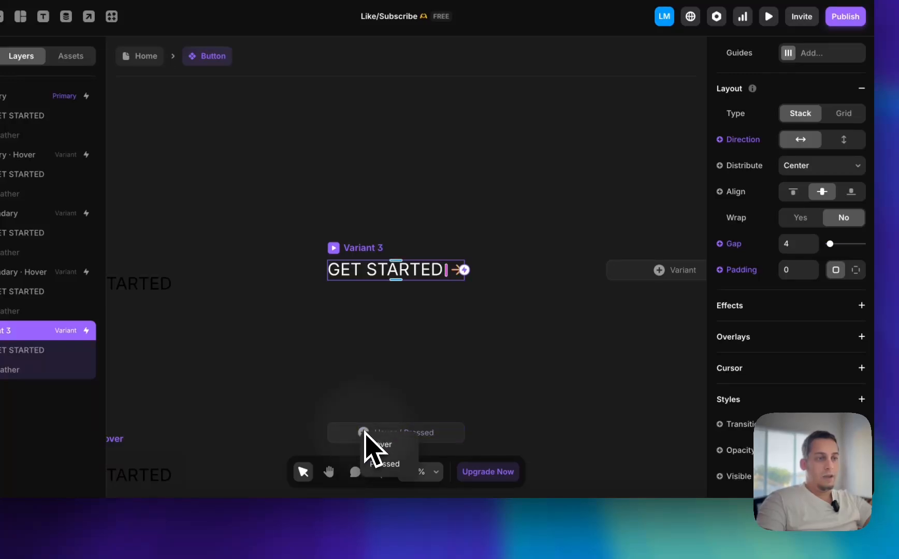
left_click(379, 444)
left_click(375, 299)
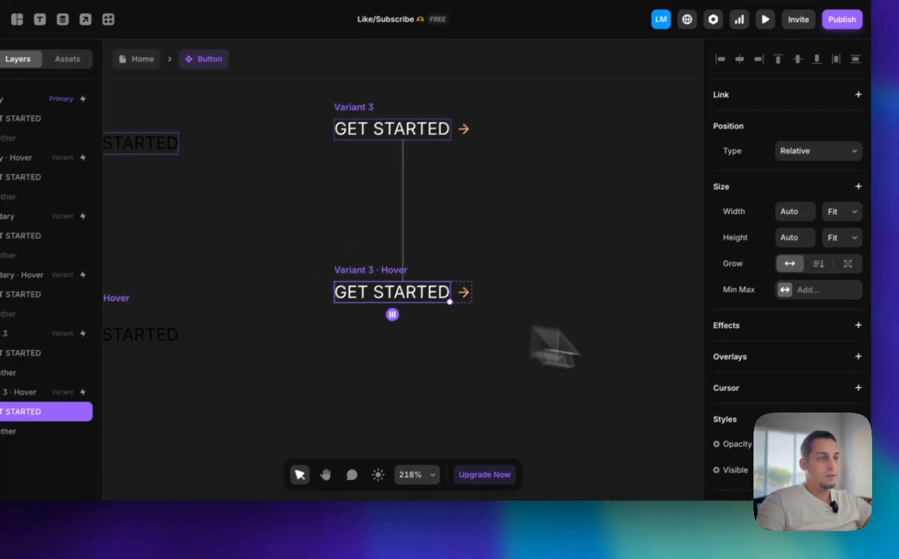
scroll(781, 358, "down", 7)
left_click(789, 308)
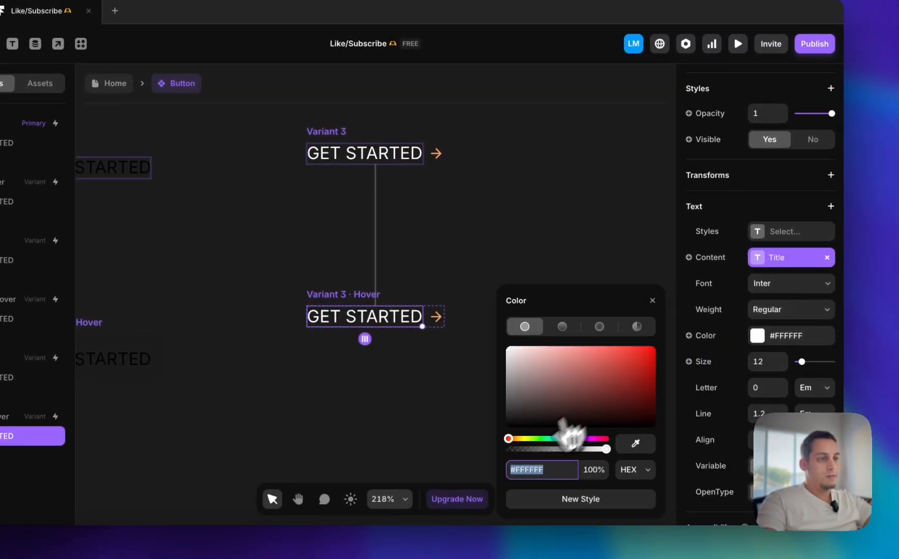
key("Return")
left_click(454, 277)
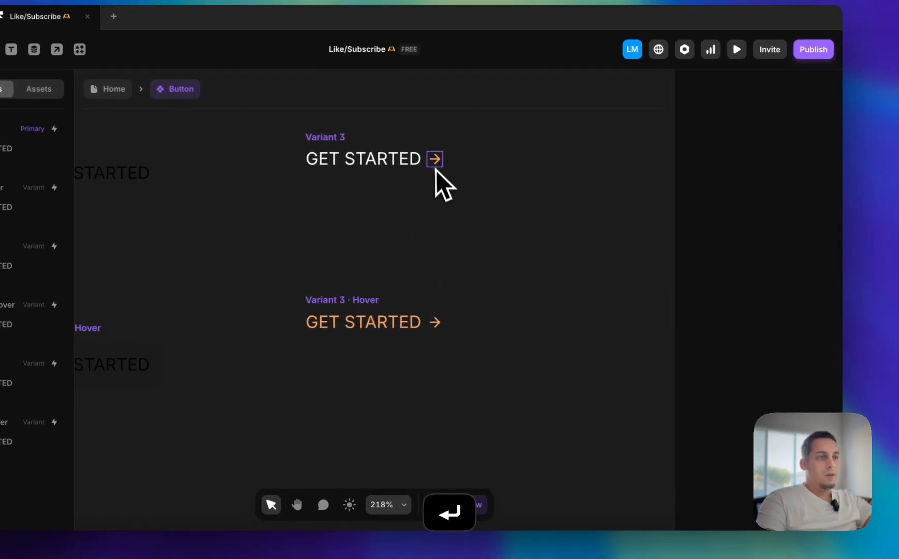
Try the arrow icon before the text in Variant 3, return it behind the text and make it invisible
left_click(436, 154)
scroll(752, 401, "up", 3)
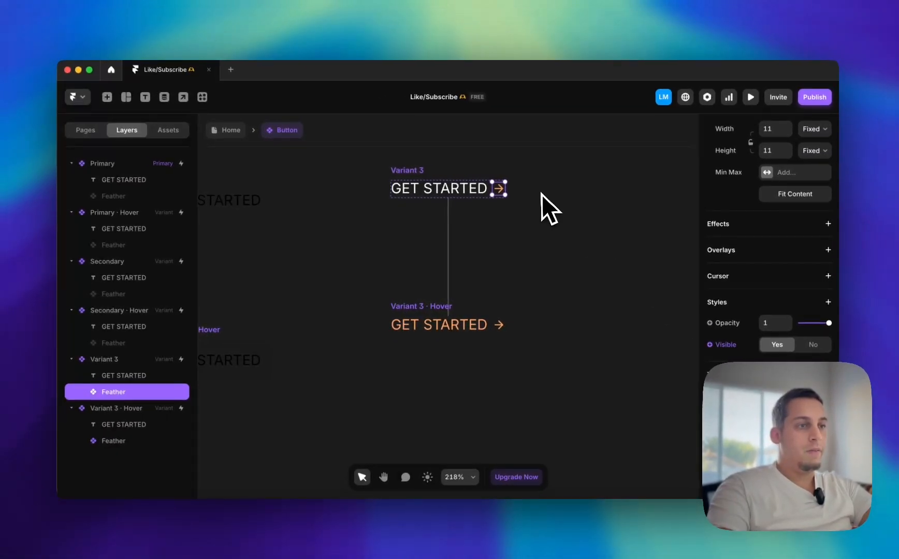
key("shift+Left")
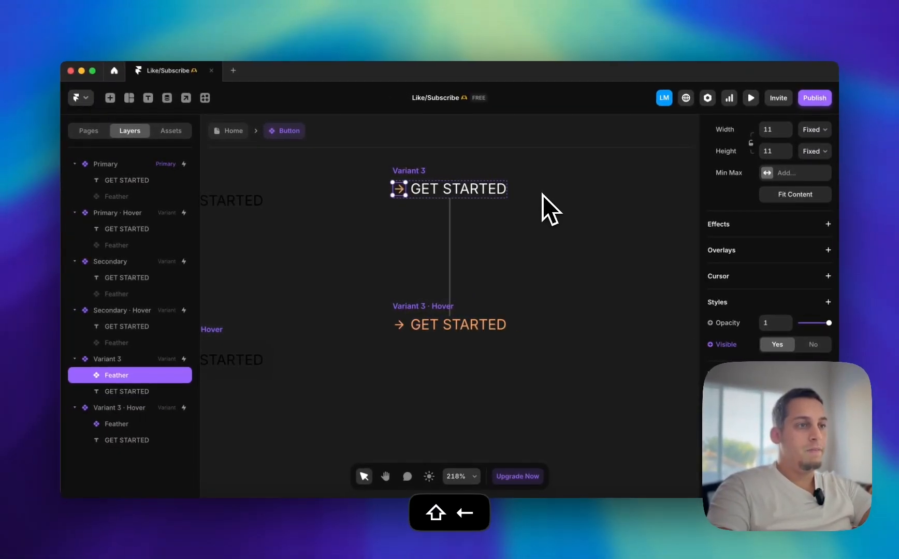
key("shift+Right")
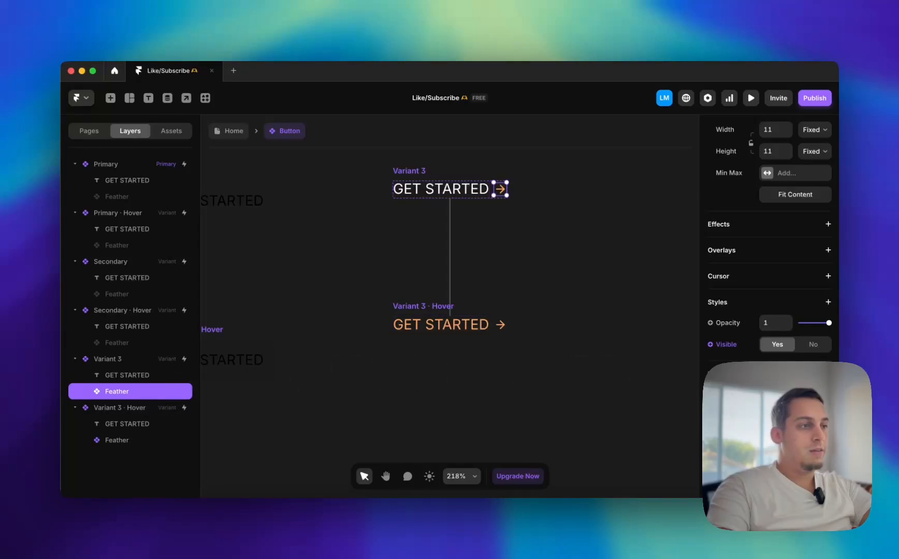
scroll(751, 394, "down", 1)
left_click(813, 321)
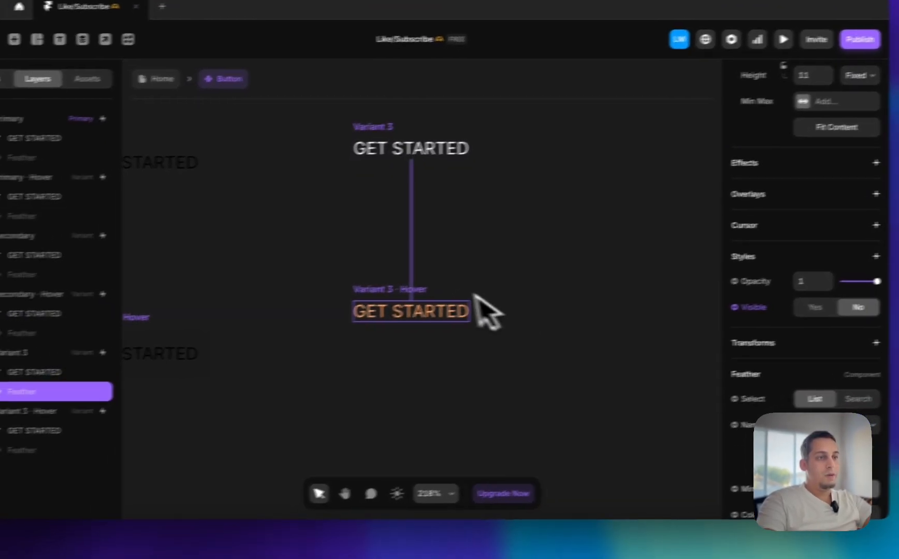
Make the Feather arrow icon visible in Variant 3's Hover state while leaving it invisible in the default Variant 3
left_click(495, 325)
left_click(104, 446)
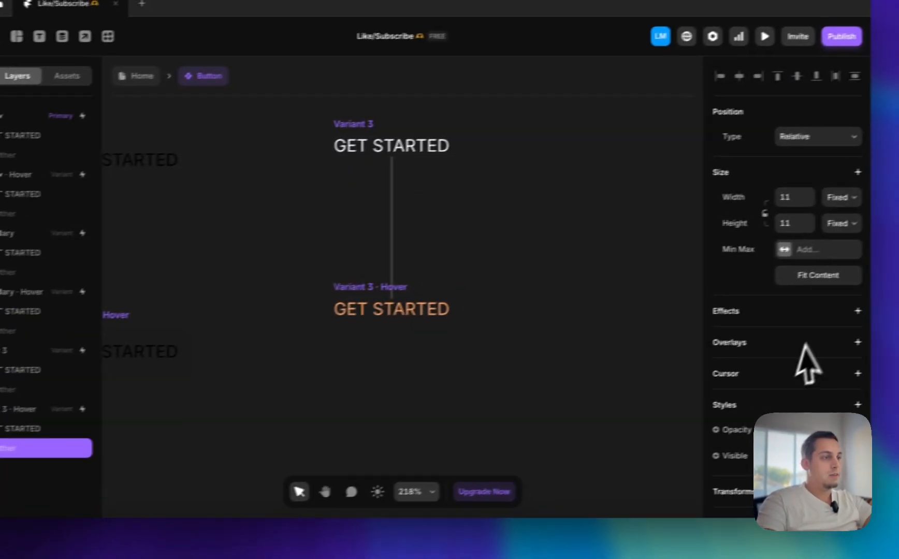
scroll(880, 341, "down", 5)
scroll(777, 363, "down", 1)
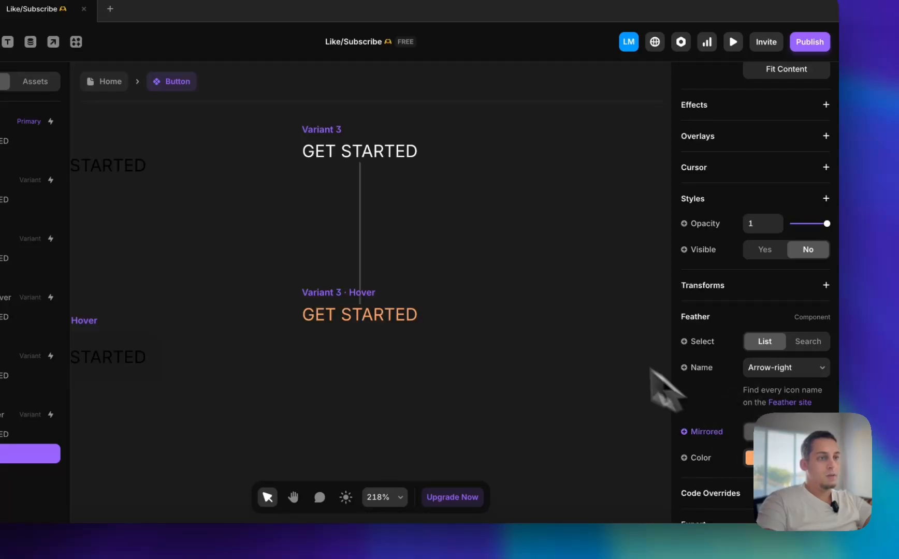
scroll(782, 336, "up", 2)
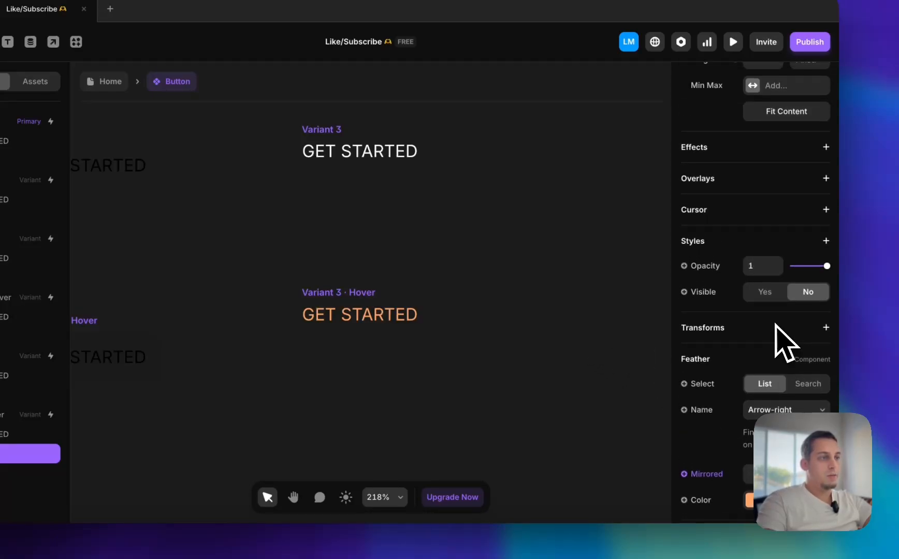
left_click(536, 296)
left_click(338, 150)
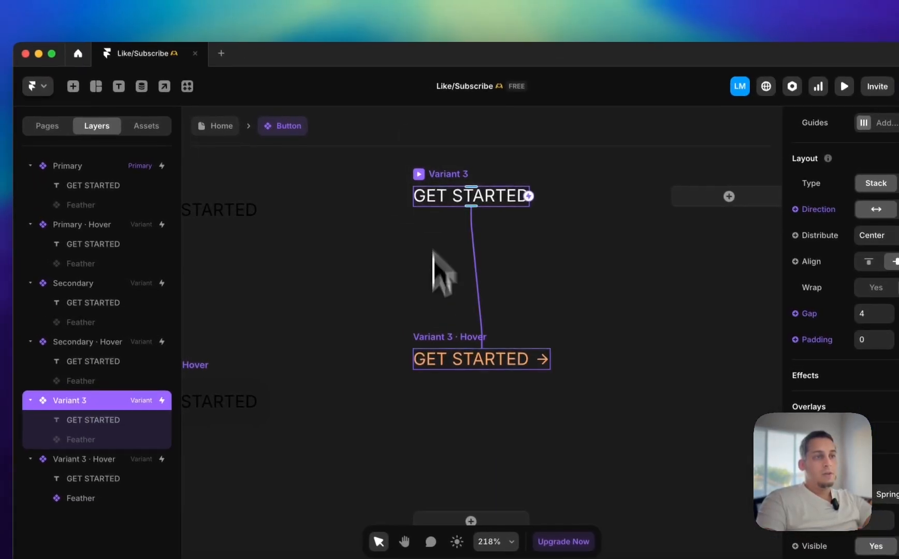
left_click(326, 309)
left_click(445, 284)
scroll(445, 269, "up", 3)
left_click(434, 261)
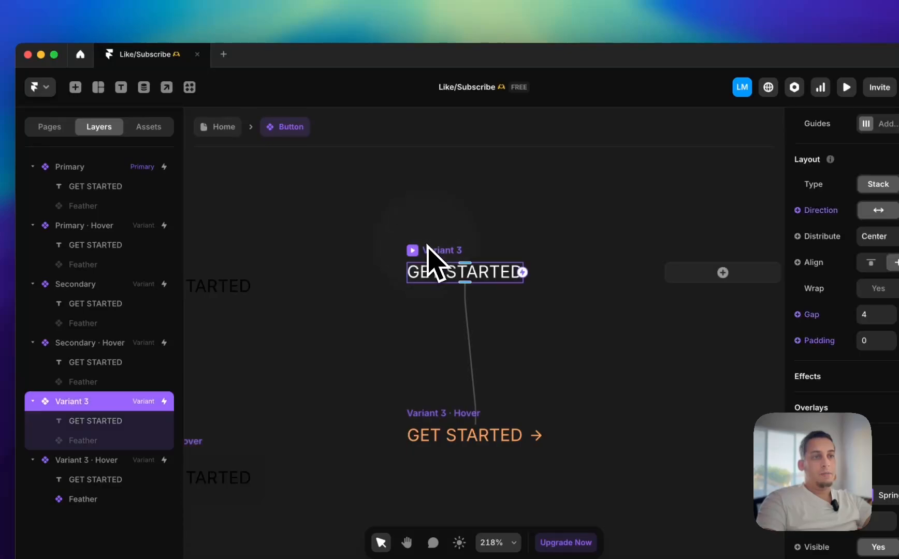
Copy the SIGN IN button from the Home page's navbar and paste it into the Middle component below the menu bars
left_click(218, 129)
left_click(578, 282)
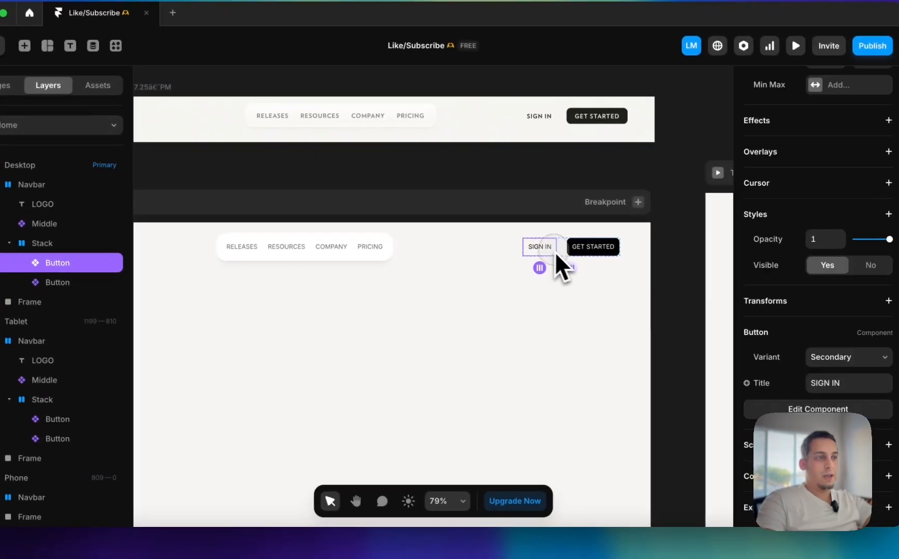
key("super+c")
double_click(337, 247)
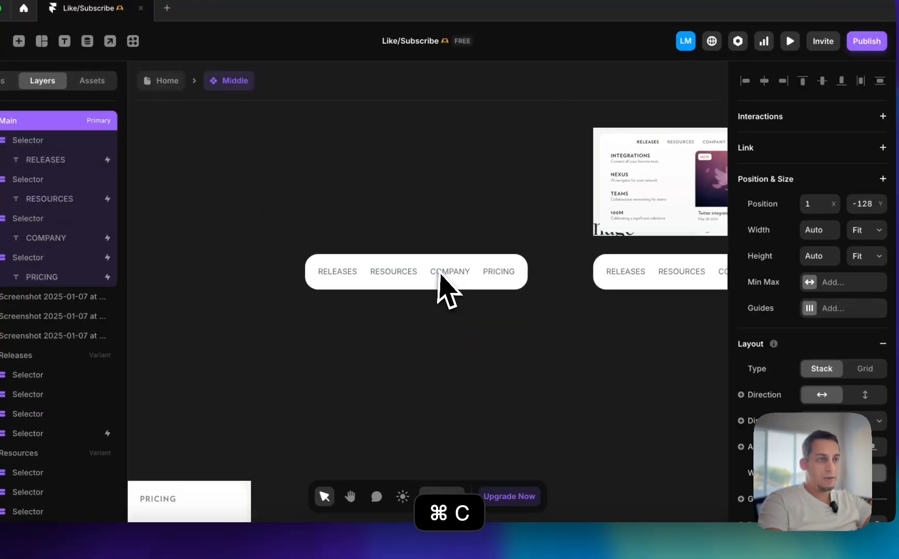
left_click(466, 377)
key("super+v")
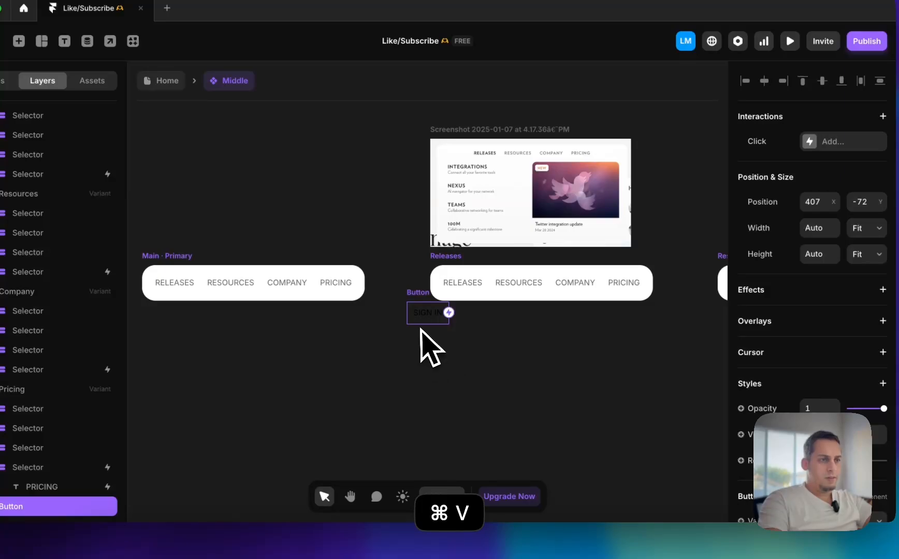
Switch the pasted SIGN IN button to Variant 3
scroll(782, 388, "down", 3)
left_click(838, 383)
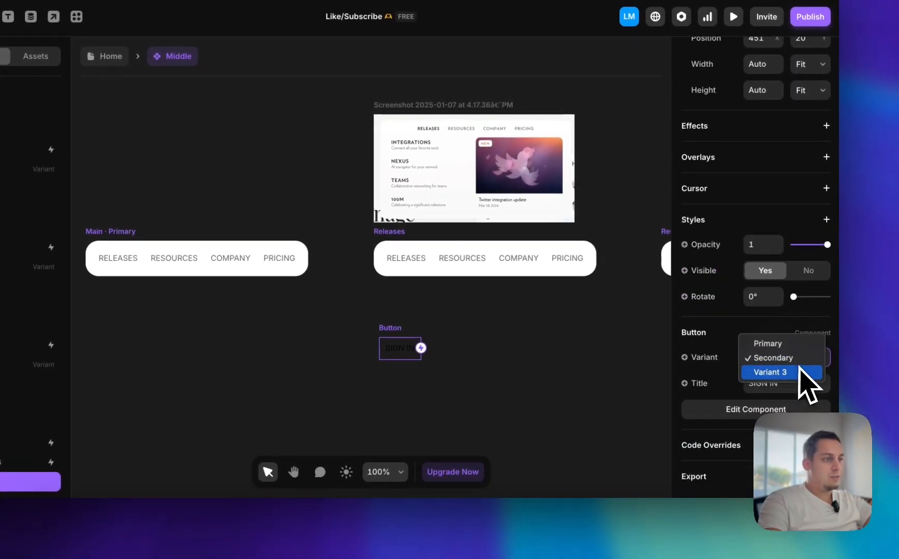
left_click(785, 374)
Rename Variant 3 of the Button component as Nav Pointer and return to the Middle component
double_click(400, 350)
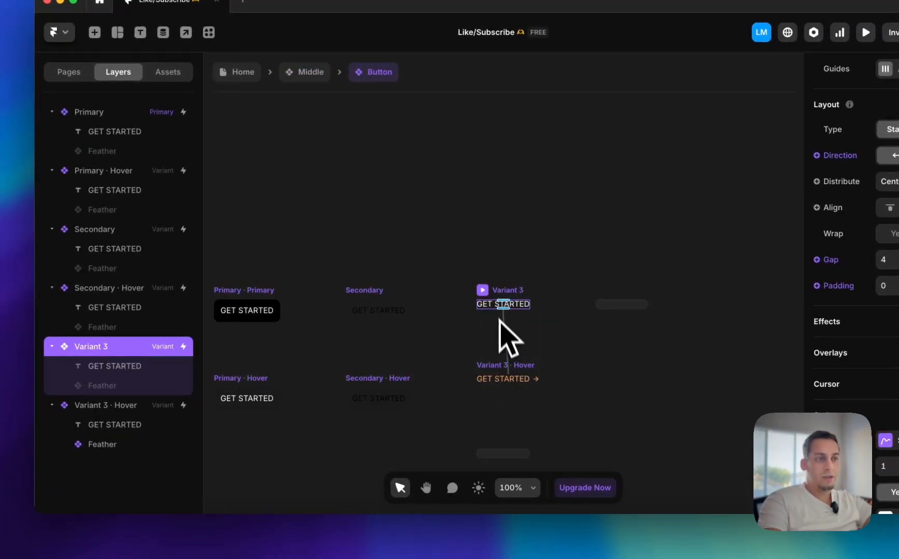
double_click(83, 348)
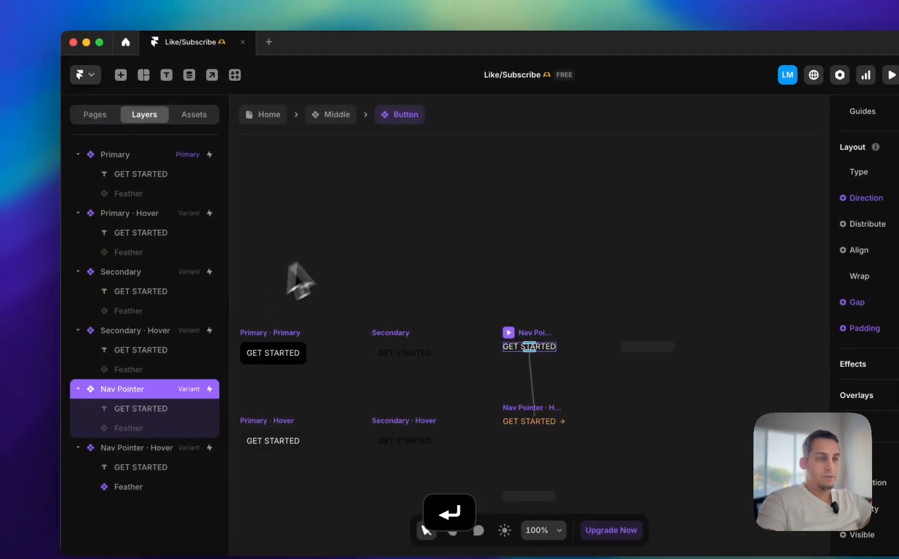
left_click(298, 280)
left_click(336, 116)
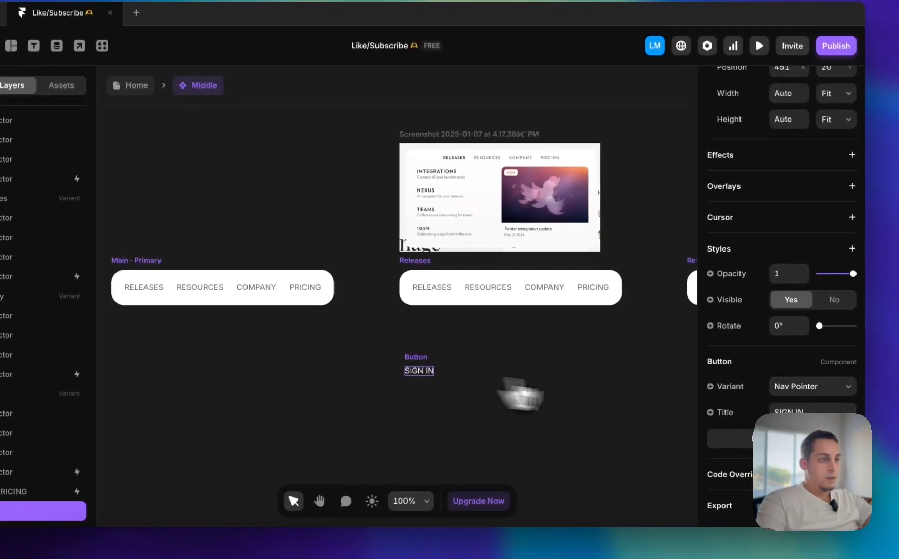
Set the pasted button's title to INTEGRATIONS
left_click(781, 387)
type("IN")
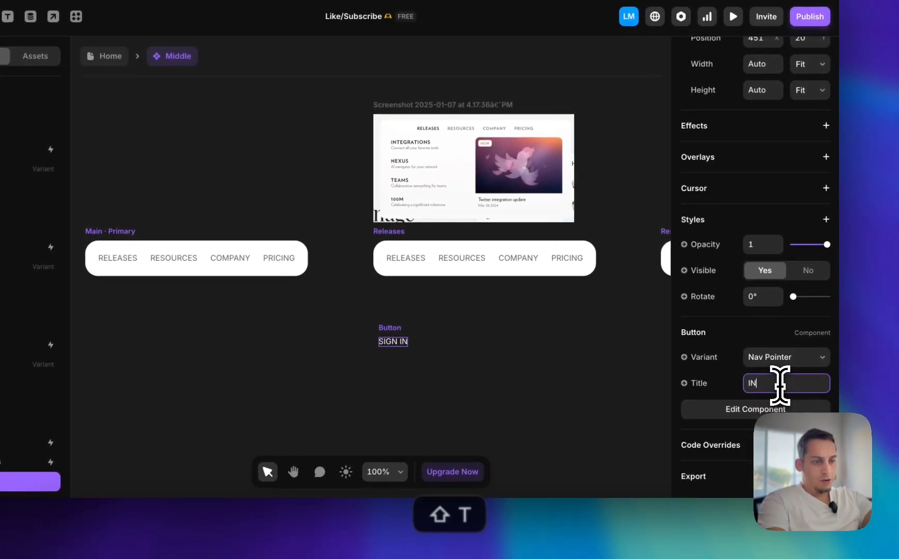
type("TEGRATIO")
key("BackSpace")
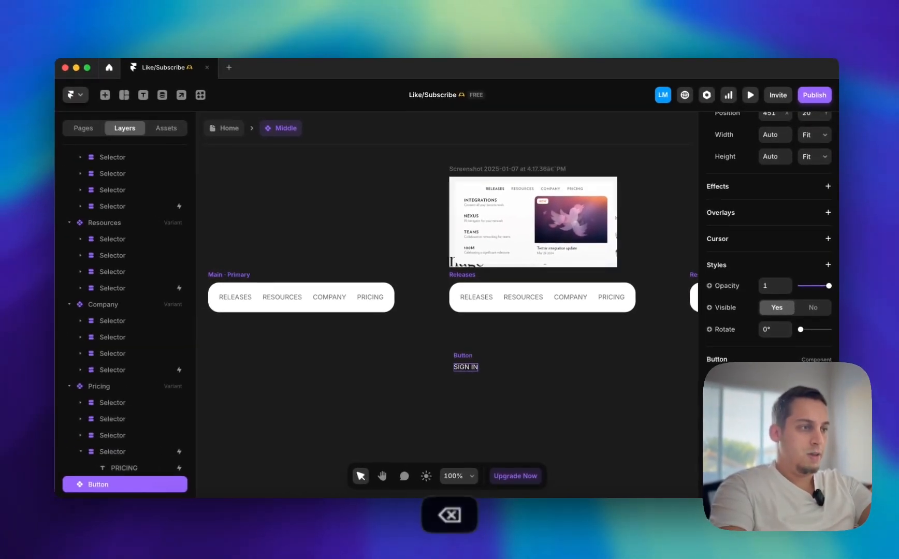
key("Return")
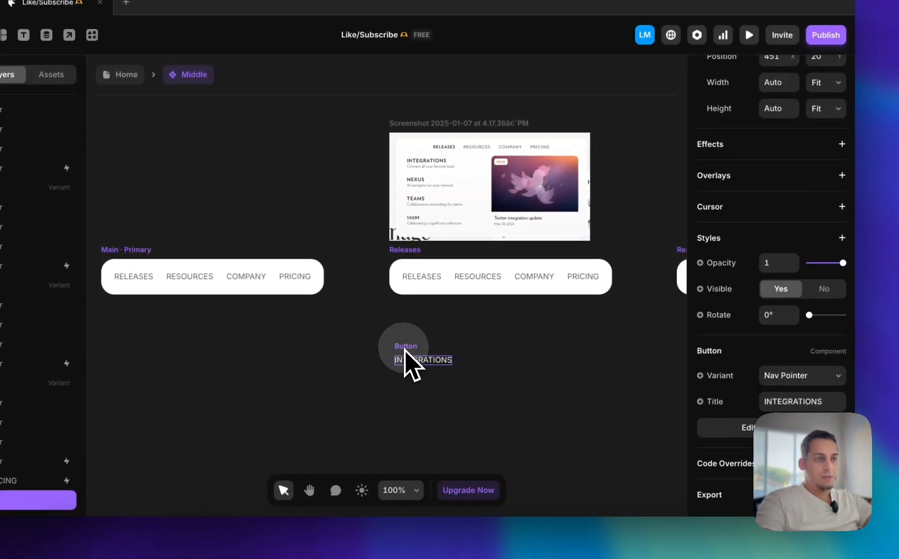
Try the INTEGRATIONS button inside the Releases menu bar, preview it, and take it back out below the bar
left_click_drag(404, 350, 427, 277)
left_click(408, 251)
left_click(398, 252)
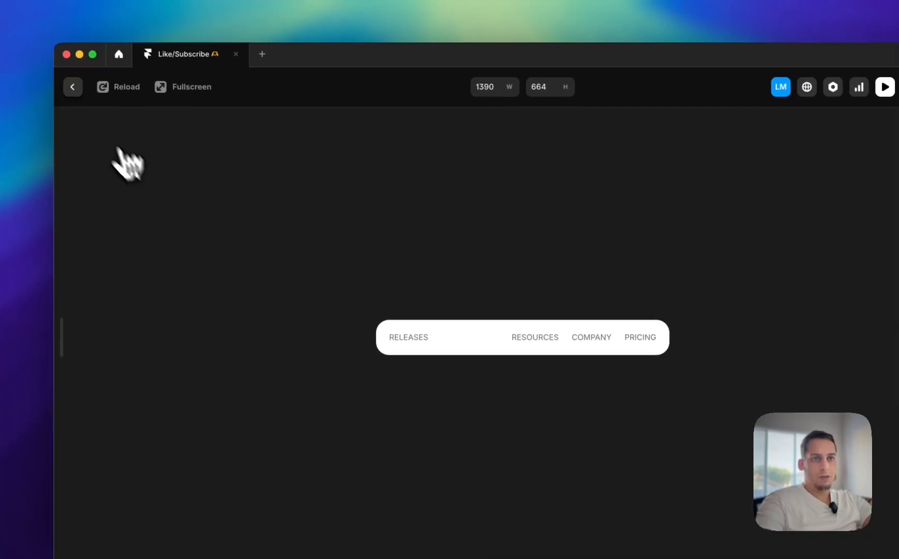
left_click(68, 79)
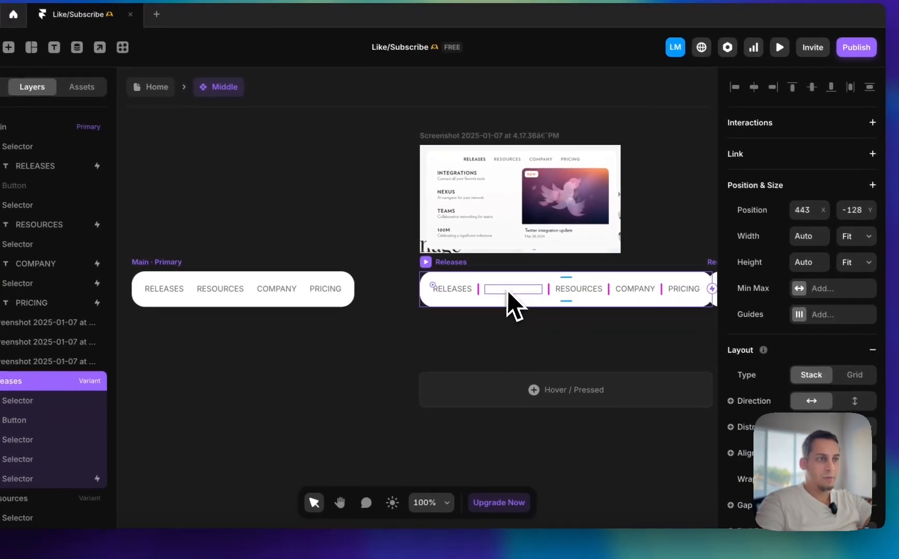
left_click_drag(553, 318, 474, 398)
Open the INTEGRATIONS button's component for editing at its Nav Pointer variant
left_click(417, 362)
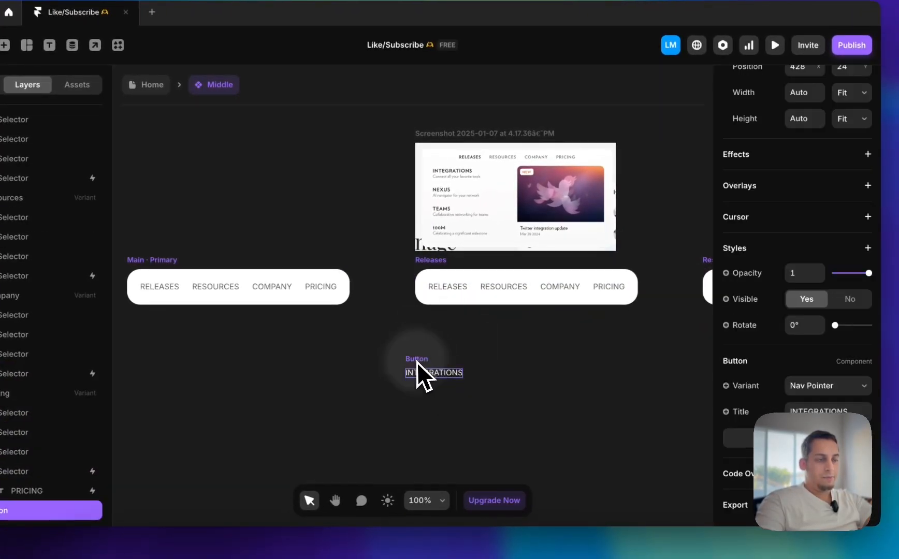
double_click(440, 378)
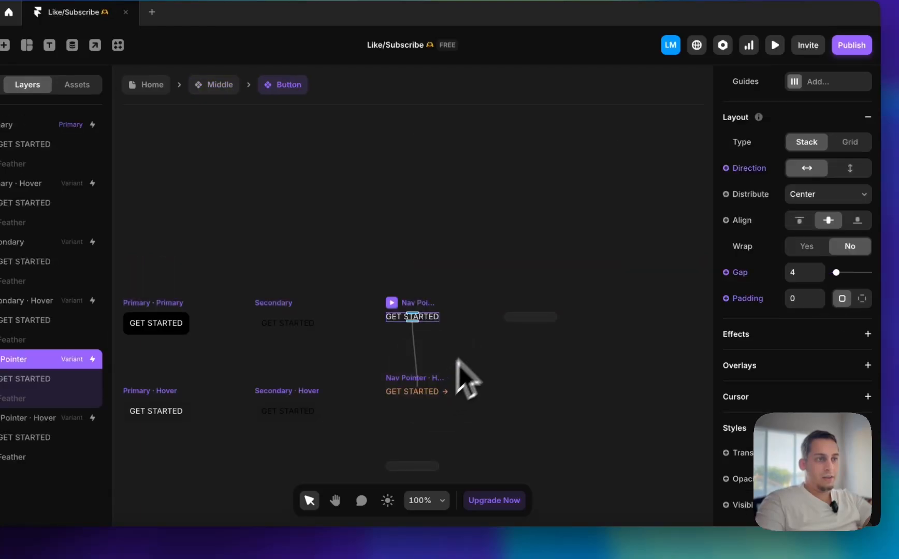
scroll(808, 363, "down", 5)
left_click(795, 300)
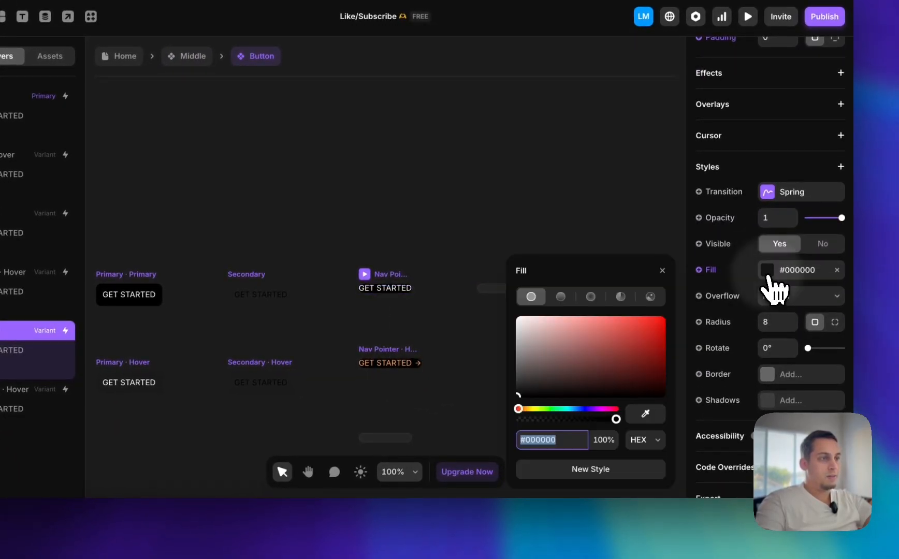
key("super+z")
key("super+z")
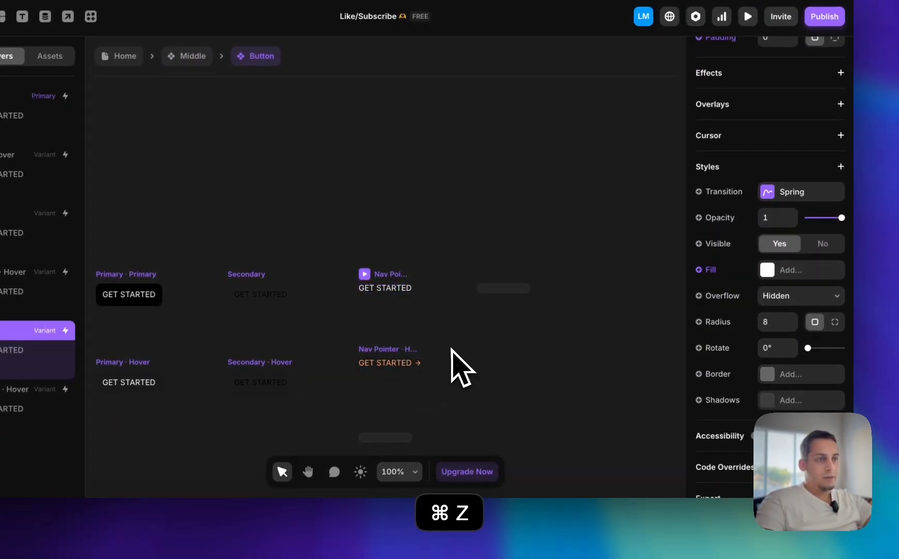
Set the GET STARTED text color in the Nav Pointer variant to black #000000 and return to the Middle component
left_click(487, 301)
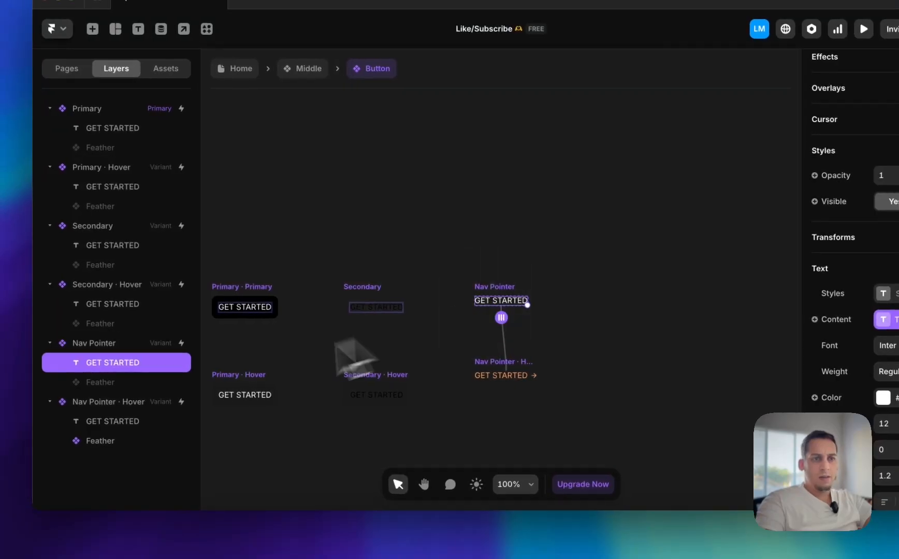
left_click(876, 397)
left_click_drag(608, 383, 242, 544)
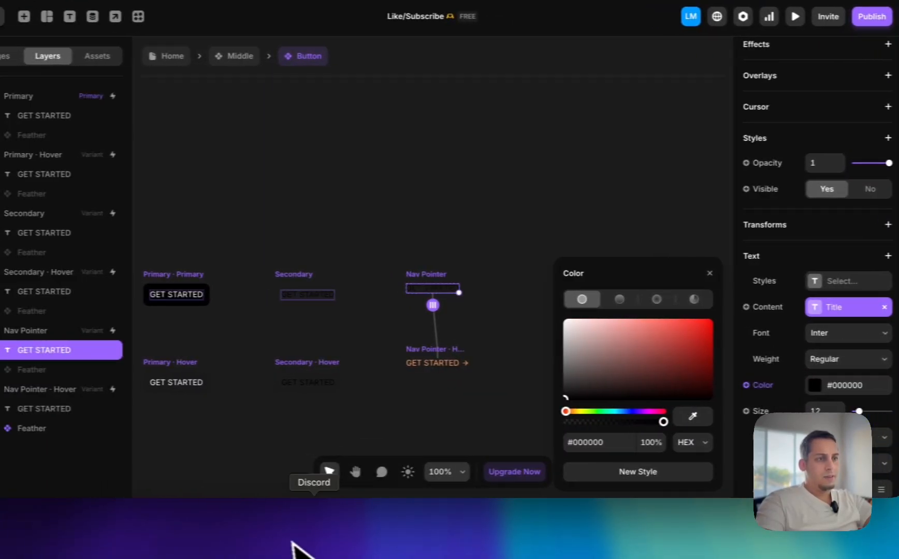
left_click(479, 230)
scroll(479, 228, "left", 4)
scroll(479, 227, "right", 4)
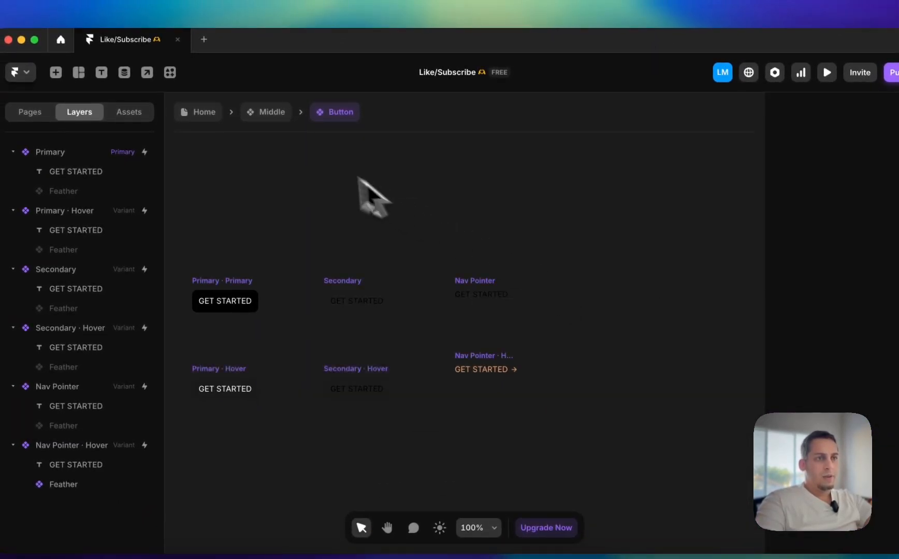
left_click(262, 113)
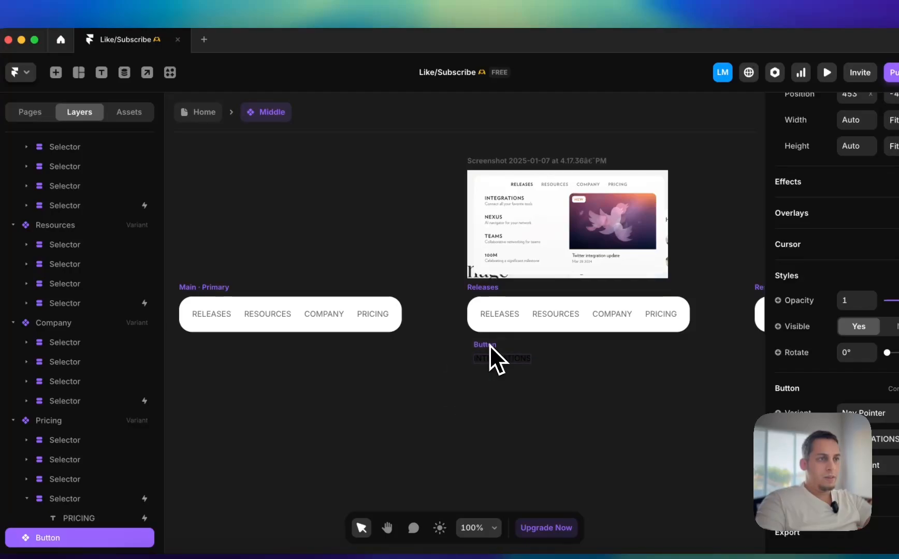
Duplicate the RELEASES label from the Releases menu bar and place the copy below the INTEGRATIONS button
scroll(523, 228, "up", 5)
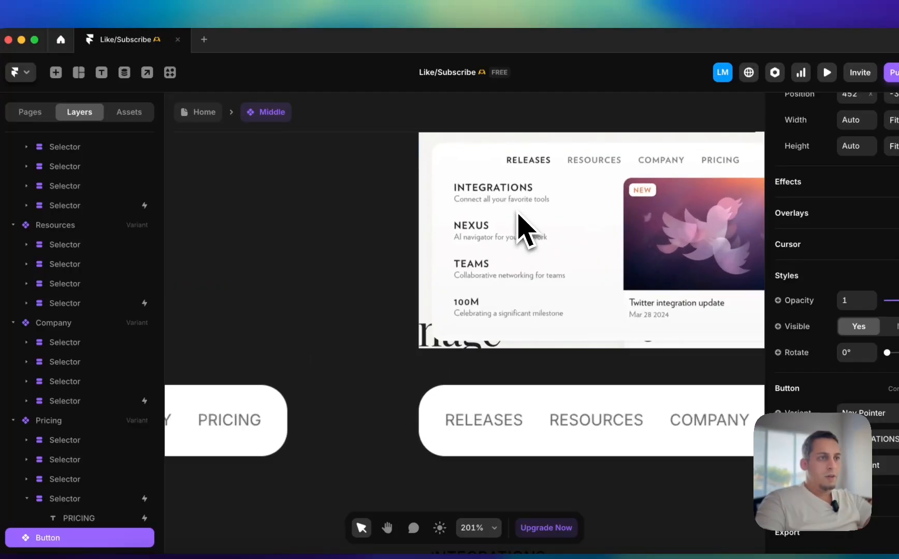
scroll(510, 208, "up", 2)
scroll(513, 207, "down", 4)
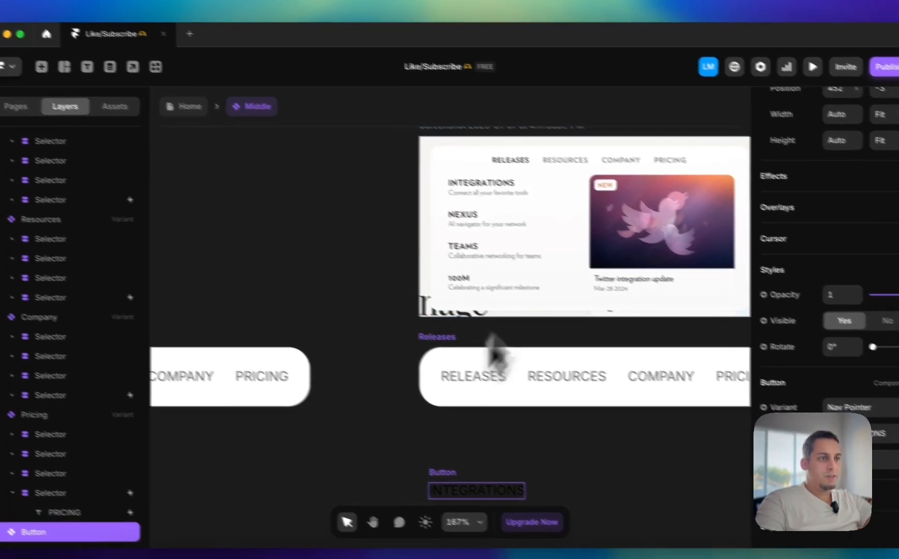
scroll(477, 373, "down", 3)
left_click(402, 264)
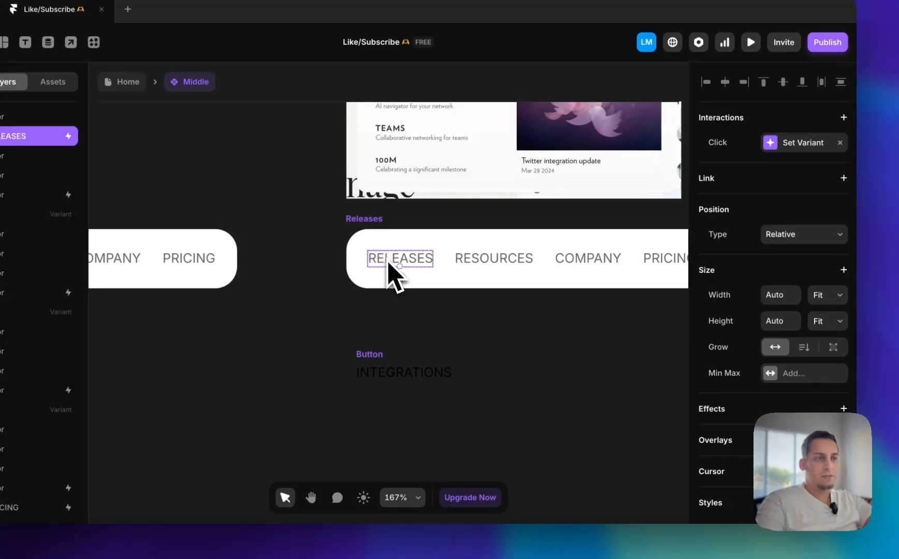
left_click_drag(394, 275, 421, 422)
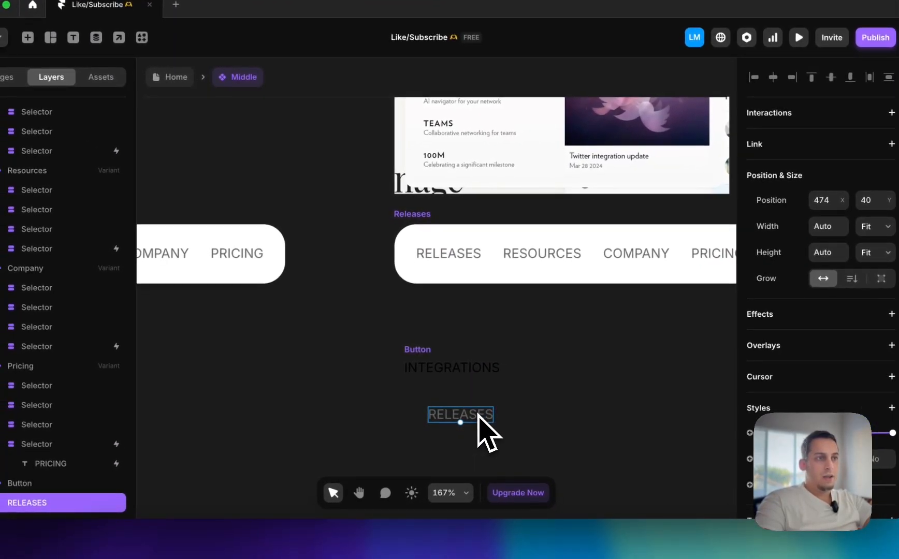
Change the duplicated label's text to "Conect all your favorite tools" and position it directly under INTEGRATIONS
scroll(479, 420, "up", 3)
scroll(478, 419, "right", 2)
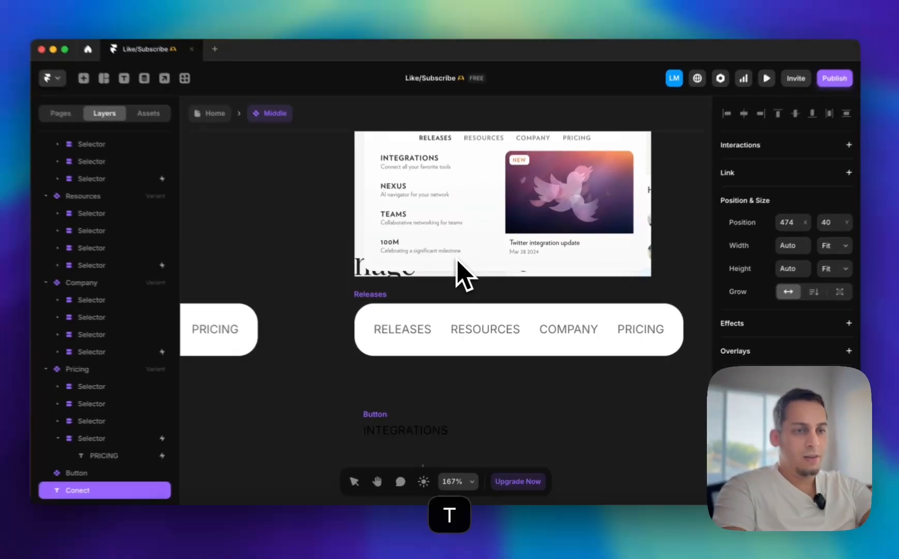
key("space")
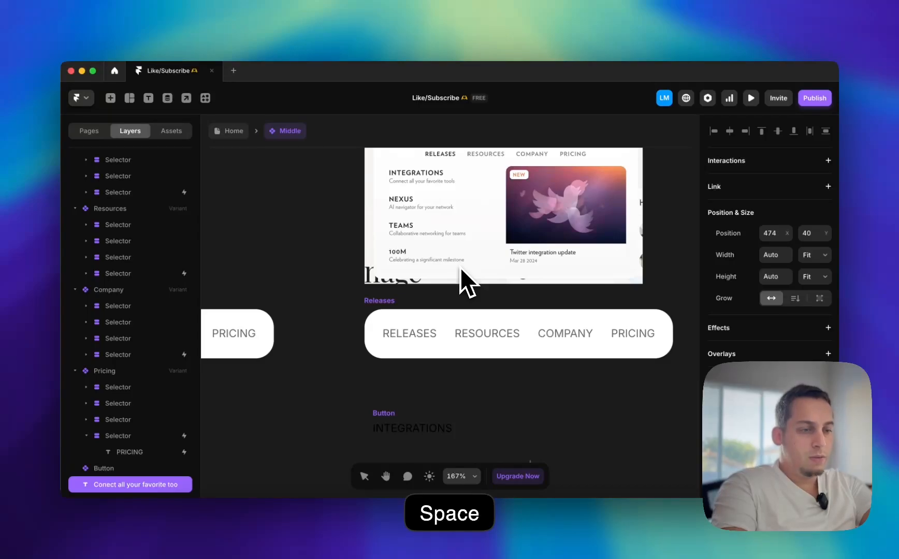
type("ls")
left_click(483, 391)
Reduce the font size of the "Conect all your favorite tools" description beneath INTEGRATIONS
scroll(483, 394, "down", 2)
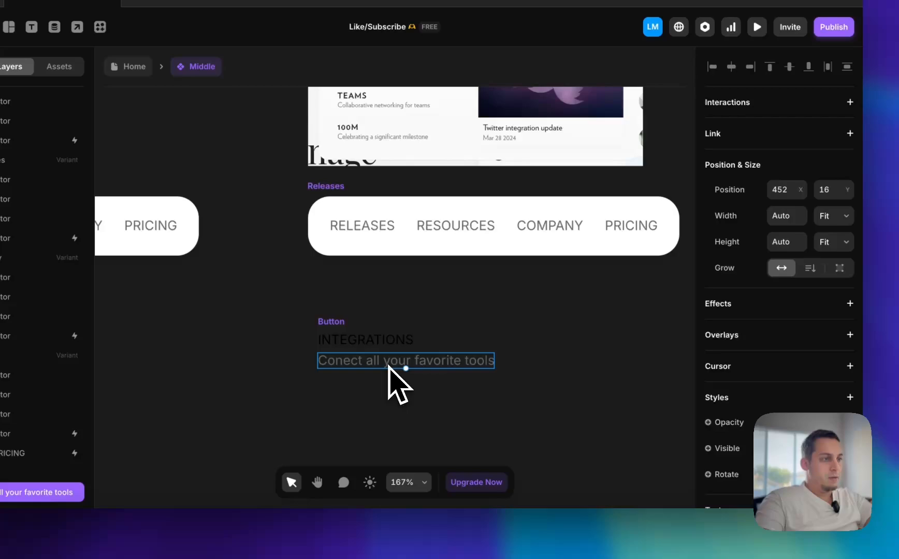
scroll(808, 407, "down", 5)
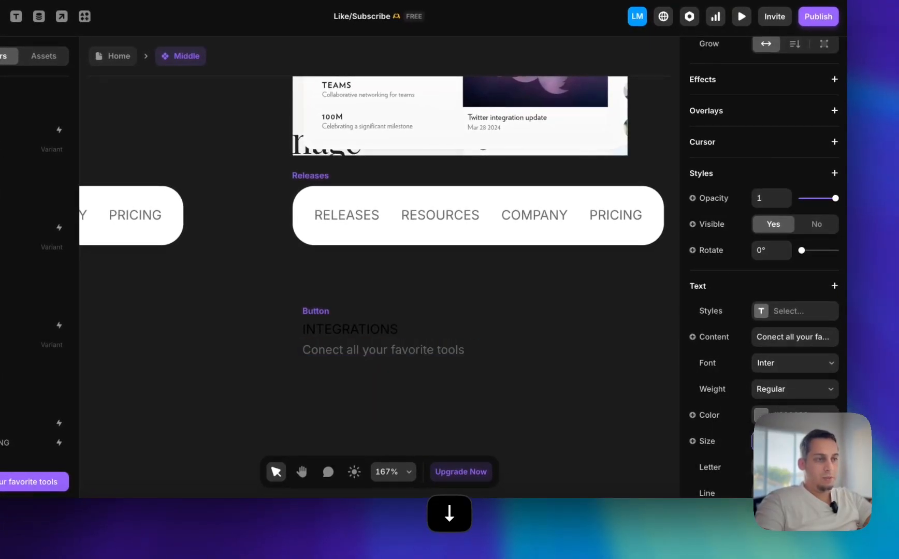
left_click(490, 360)
scroll(490, 360, "up", 2)
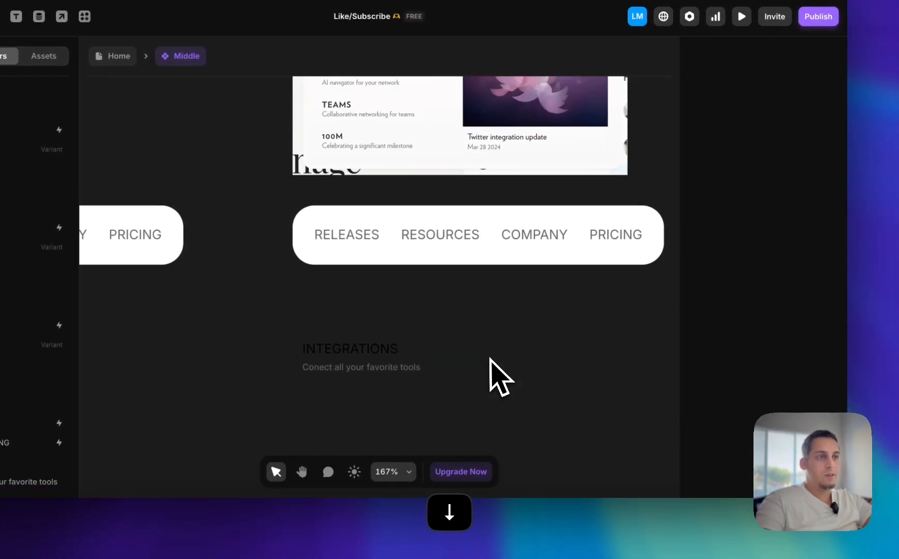
scroll(490, 359, "down", 1)
scroll(490, 360, "left", 1)
left_click(417, 407)
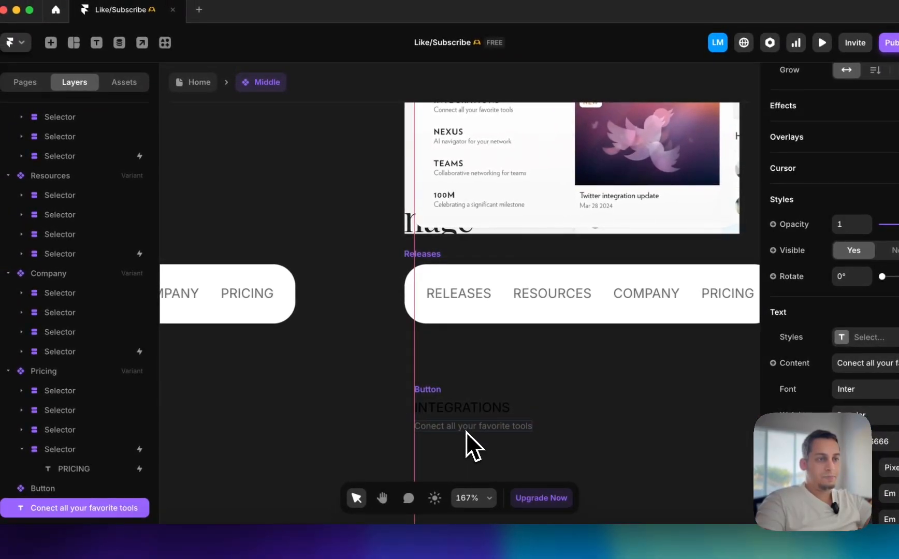
scroll(466, 430, "up", 3)
scroll(466, 429, "right", 2)
scroll(466, 431, "down", 3)
scroll(456, 429, "left", 1)
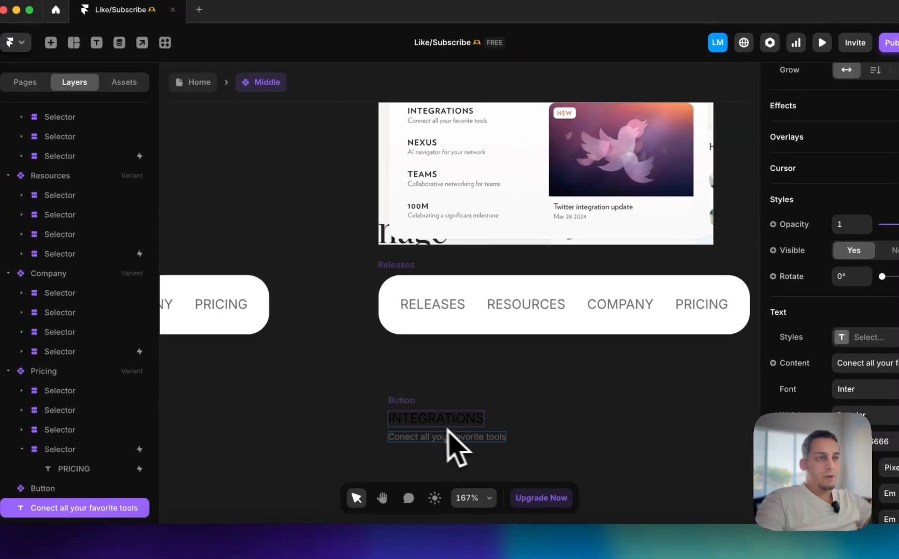
left_click(397, 407)
right_click(401, 407)
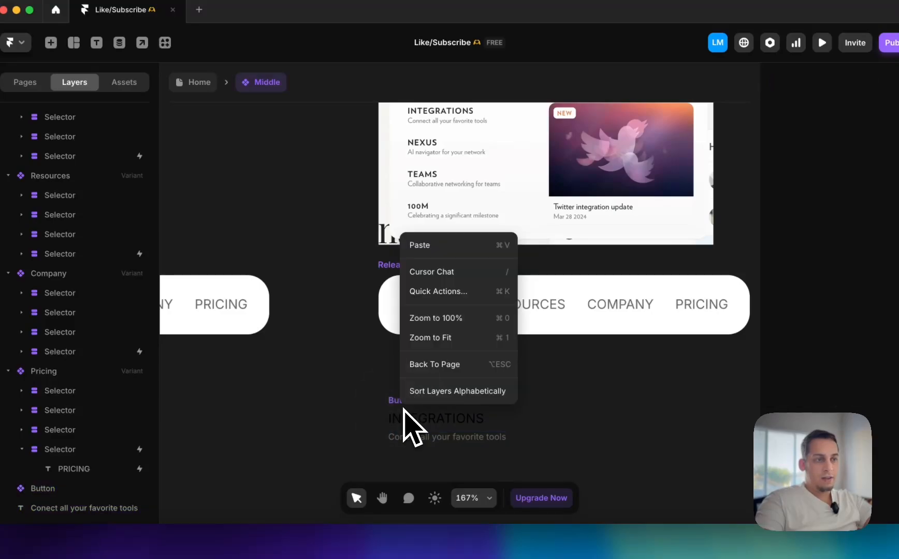
left_click_drag(358, 374, 500, 465)
key("Return")
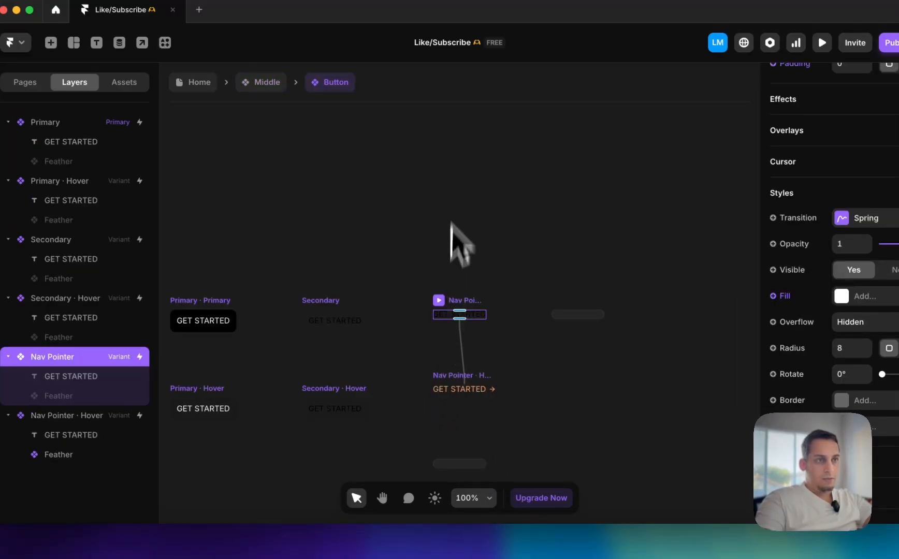
left_click(265, 84)
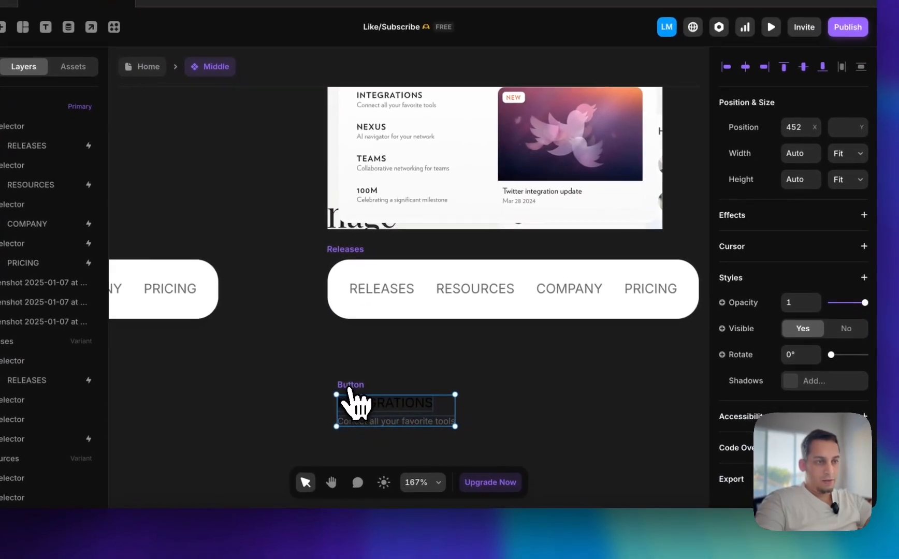
Select the INTEGRATIONS button together with its description and wrap both in a stack
right_click(381, 417)
left_click(351, 375)
left_click(359, 399)
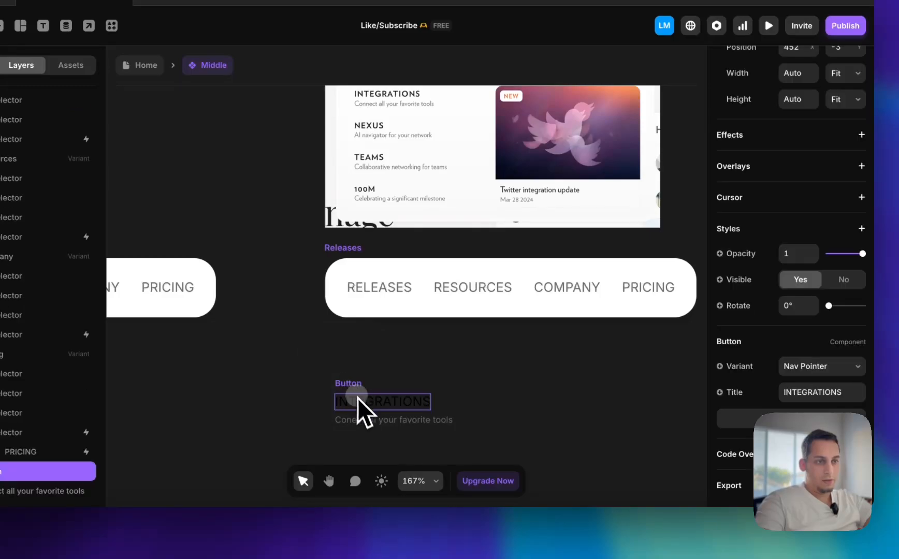
left_click(360, 420)
right_click(359, 423)
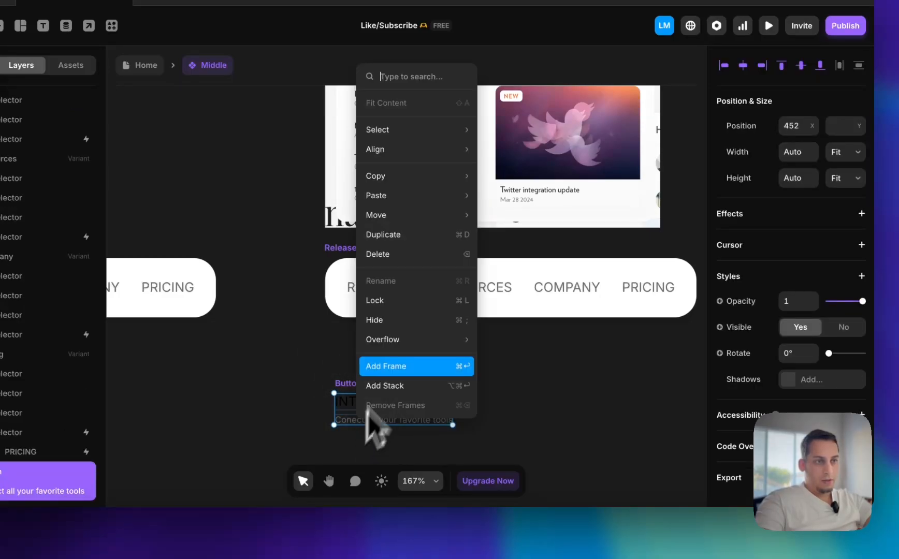
left_click(397, 367)
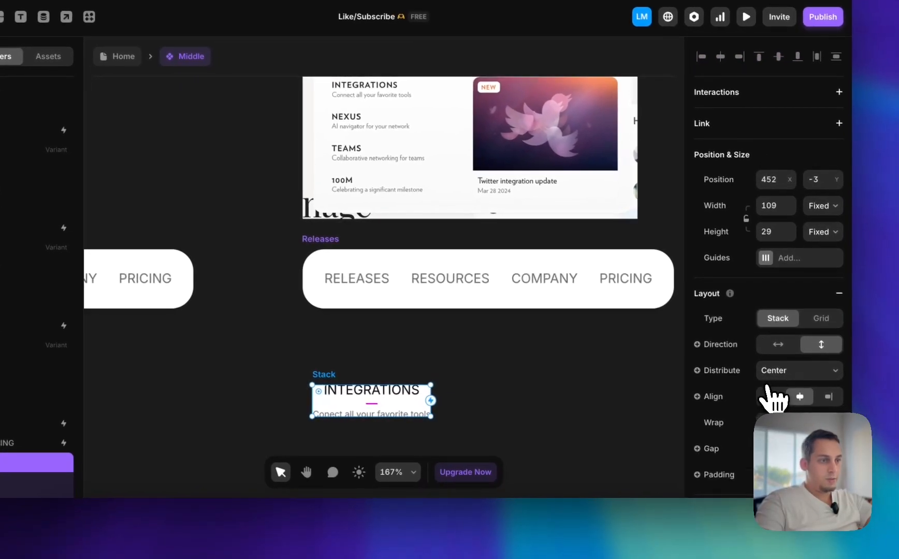
Left-align the stack's contents with a gap of 2, set its width and height to Fit, and remove its white fill
left_click(770, 396)
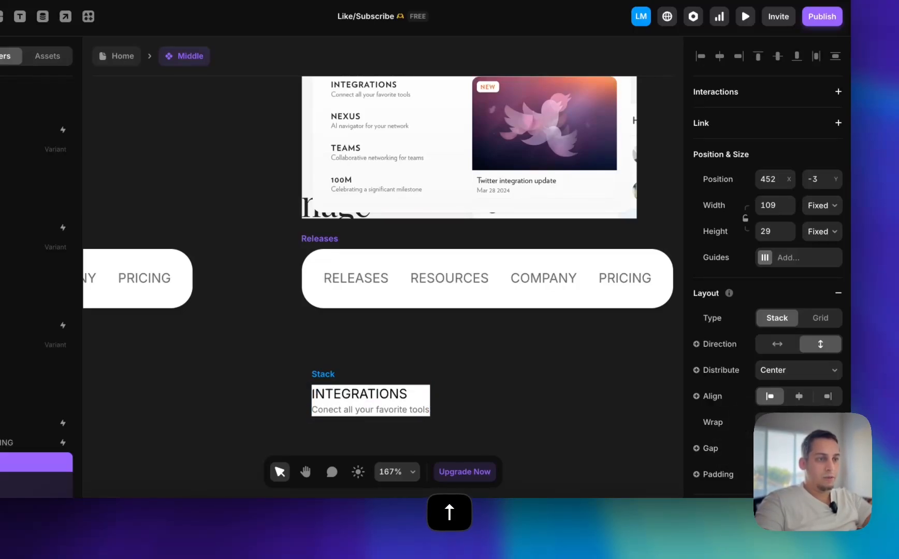
left_click(823, 205)
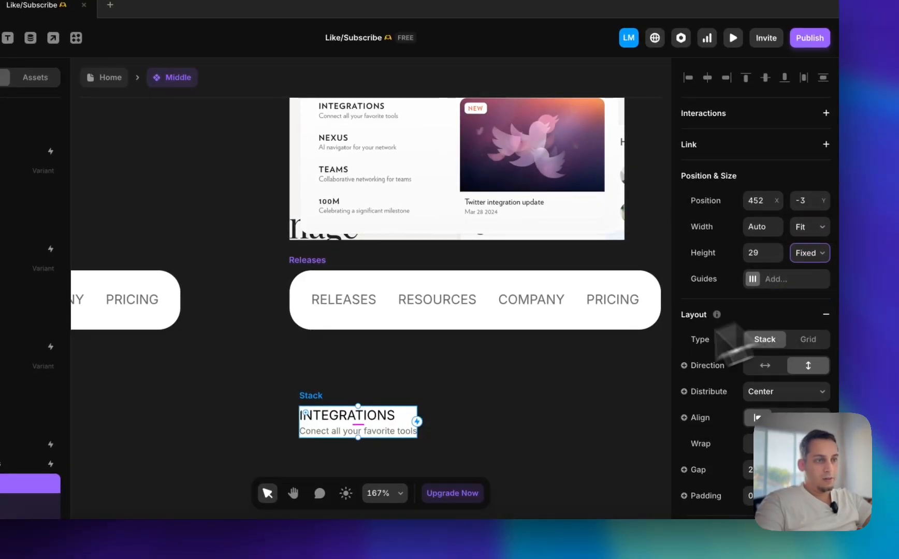
scroll(704, 415, "down", 6)
left_click(797, 394)
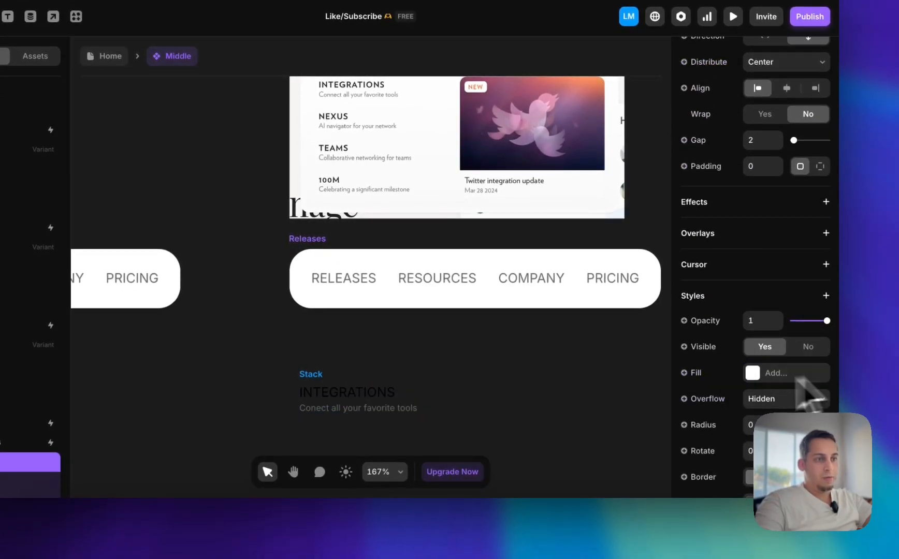
left_click(517, 411)
Duplicate the INTEGRATIONS stack three times and place one copy directly beneath the original
left_click(321, 374)
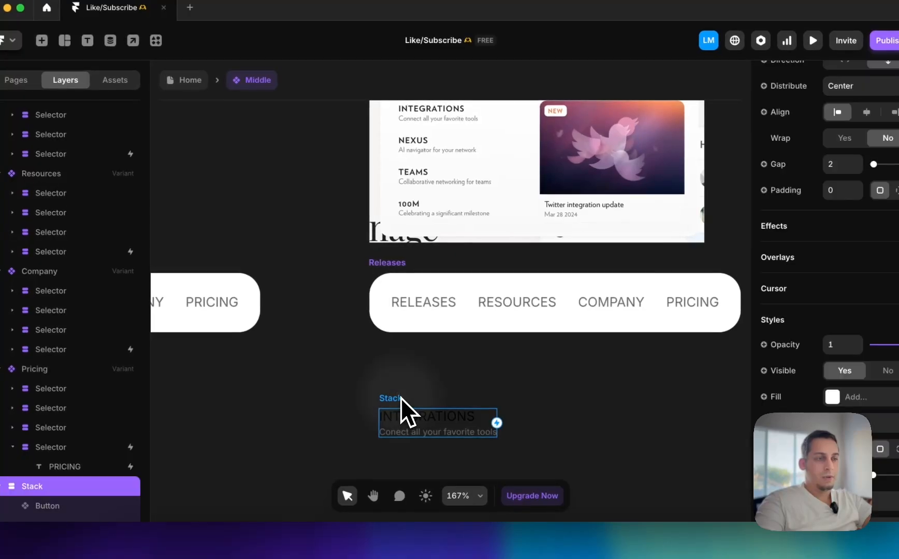
key("super+d")
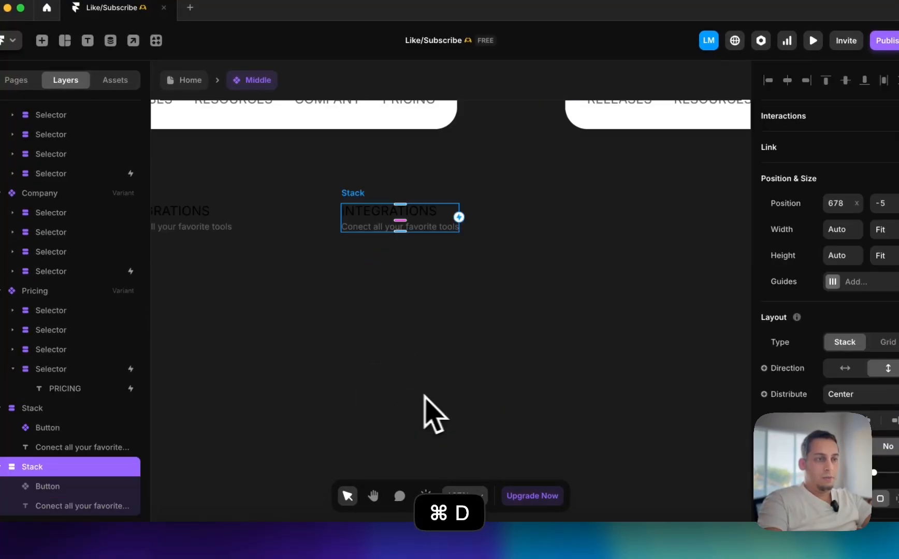
scroll(393, 249, "left", 2)
scroll(391, 244, "down", 5)
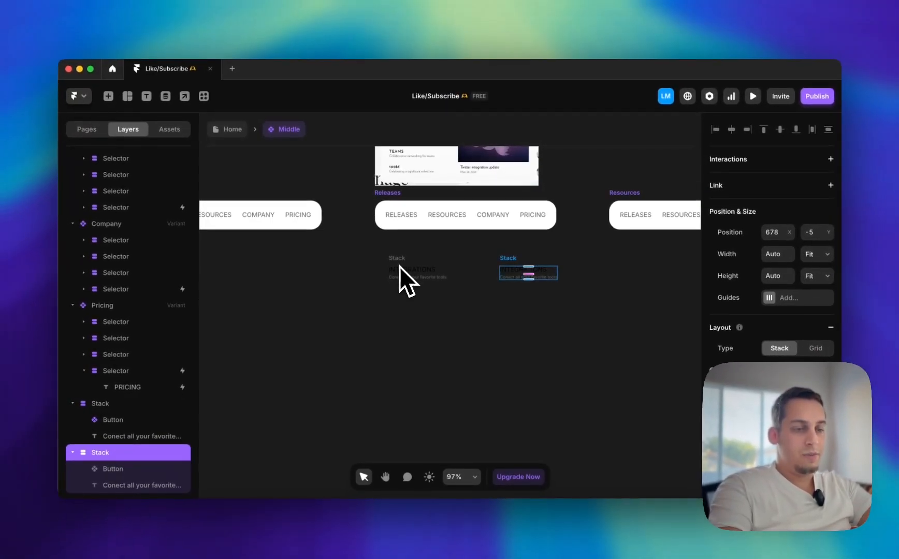
key("super+d")
scroll(399, 267, "right", 4)
key("super+d")
scroll(438, 301, "left", 5)
scroll(437, 307, "up", 2)
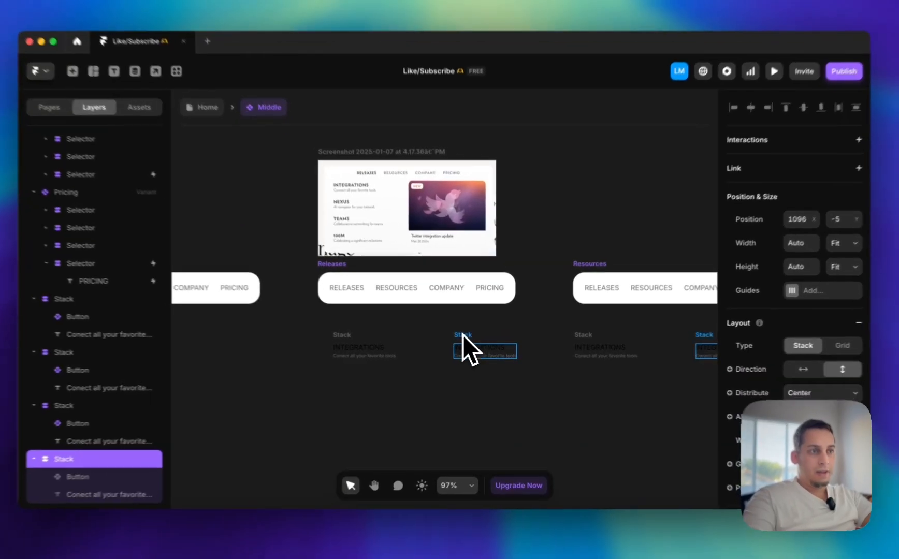
left_click_drag(469, 350, 324, 366)
scroll(325, 362, "up", 3)
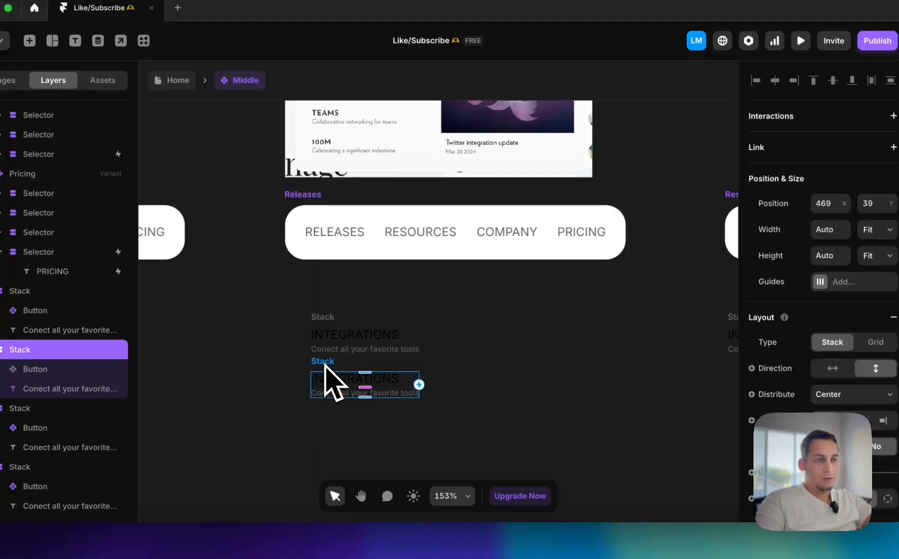
Select the two spare INTEGRATIONS copies below the Resources bar and delete them
scroll(568, 323, "right", 5)
scroll(612, 316, "down", 3)
left_click(469, 316)
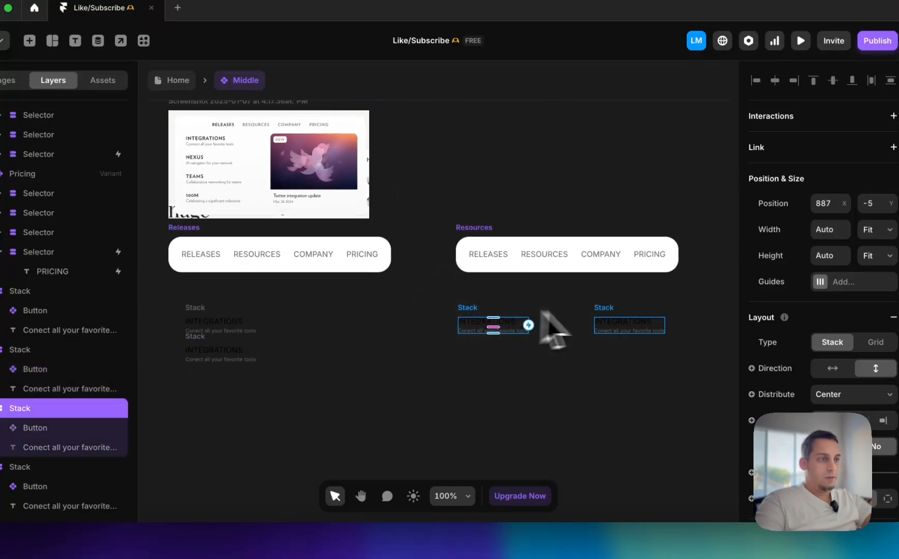
left_click(605, 319, "shift")
scroll(611, 311, "left", 5)
scroll(611, 311, "down", 2)
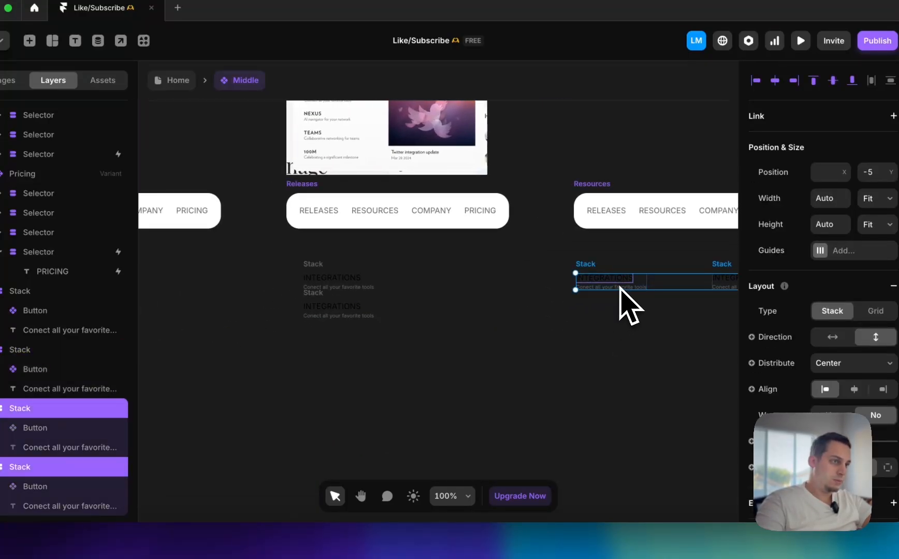
left_click_drag(620, 287, 583, 305)
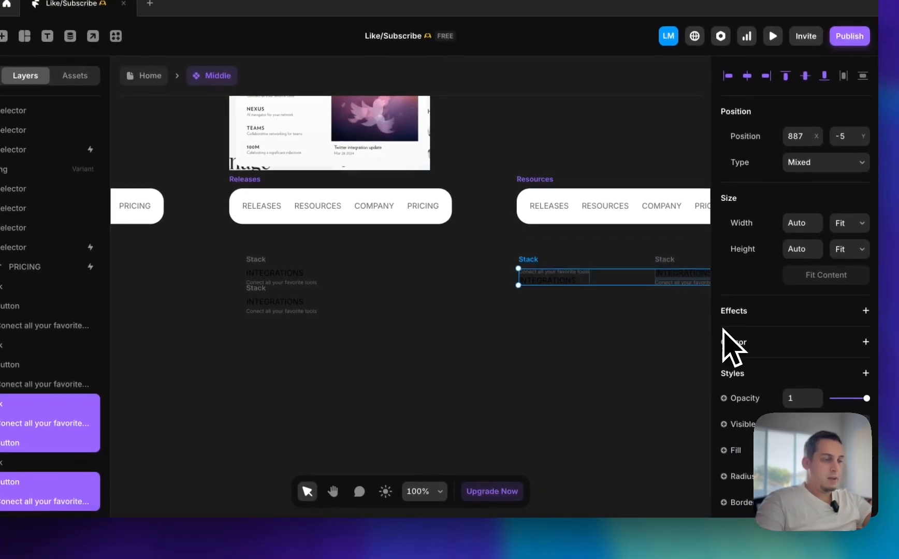
key("BackSpace")
Duplicate the two remaining INTEGRATIONS stacks and place the copies below them to form an aligned column of four
scroll(518, 357, "left", 3)
scroll(422, 357, "up", 5)
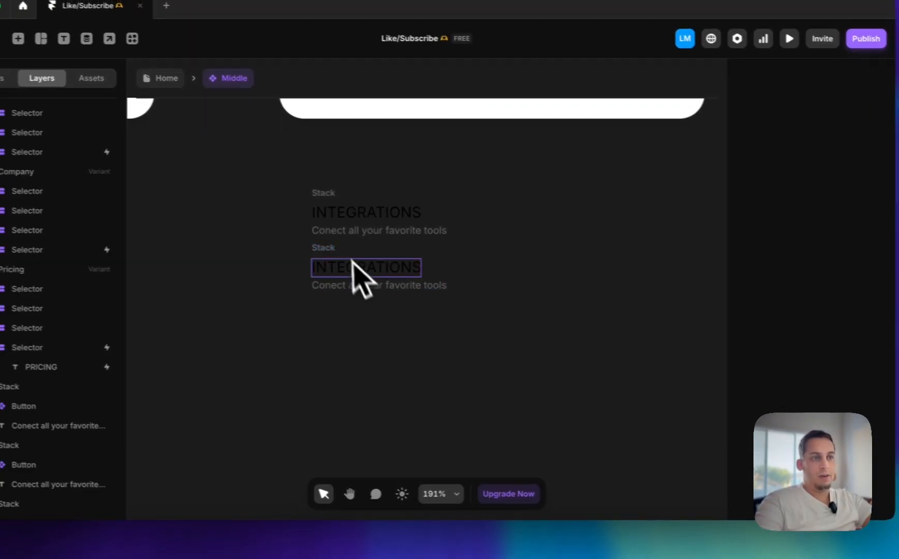
left_click_drag(333, 247, 350, 361)
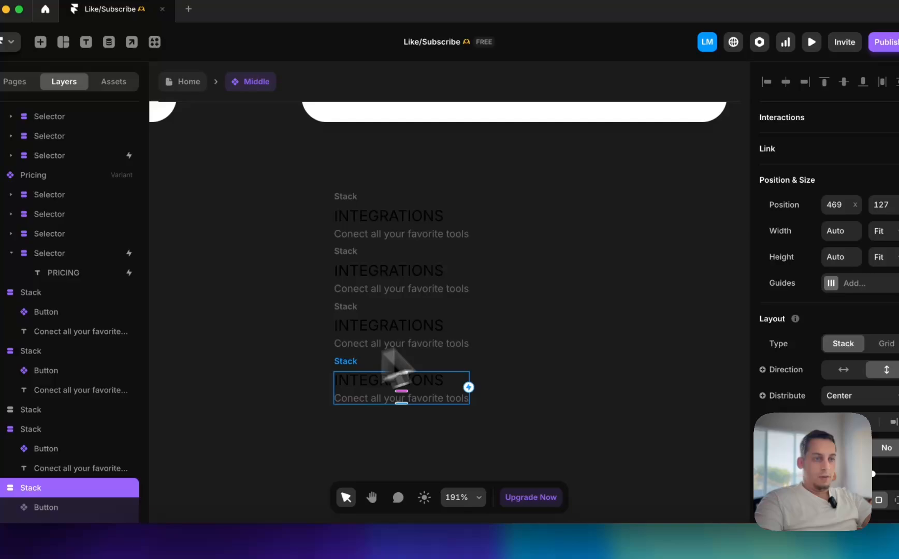
left_click(555, 296)
Compare the column of stacks with the reference screenshot and examine its featured image card beside the menu items
scroll(555, 297, "down", 1)
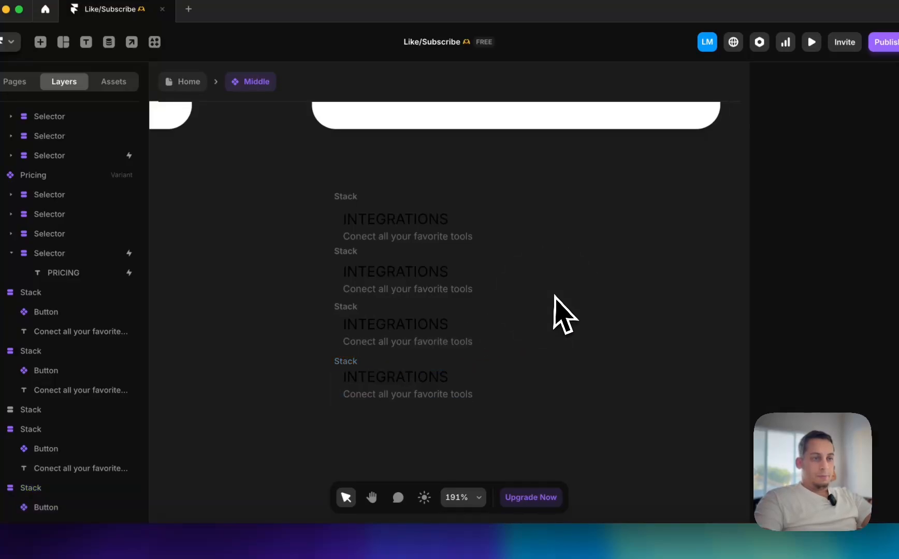
scroll(555, 296, "down", 2)
scroll(507, 277, "up", 3)
scroll(495, 266, "up", 2)
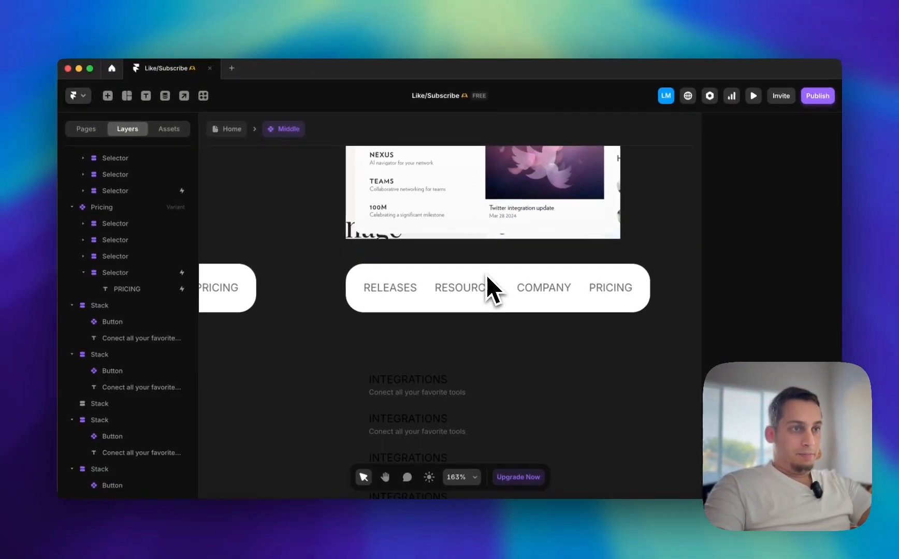
scroll(499, 270, "up", 2)
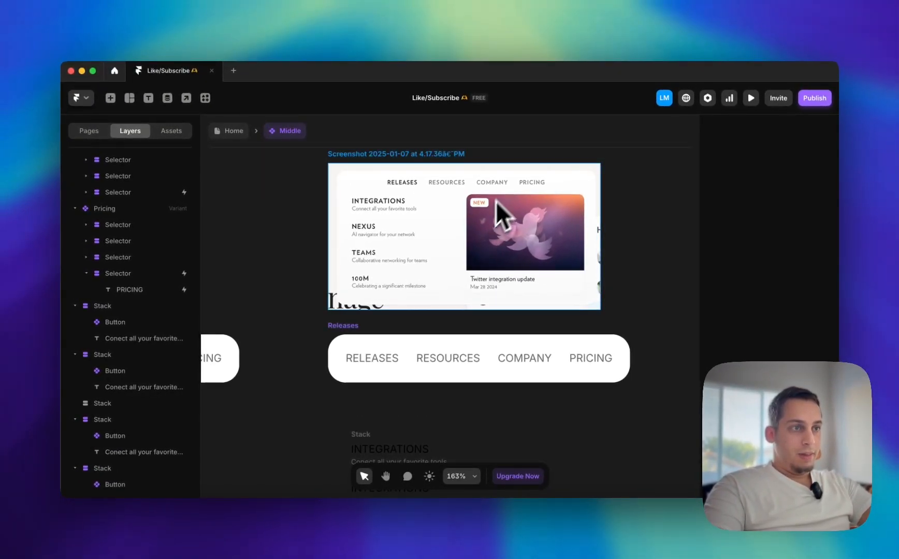
scroll(560, 257, "down", 5)
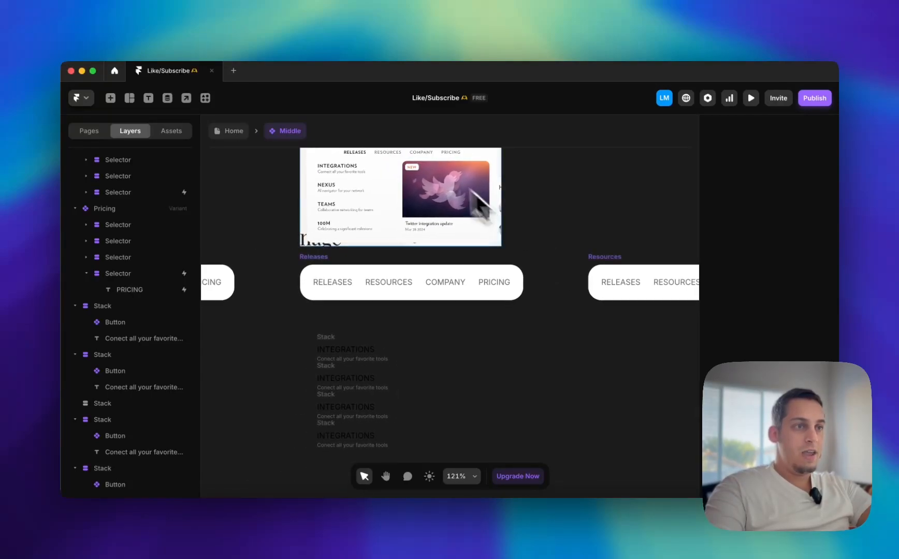
scroll(410, 166, "up", 5)
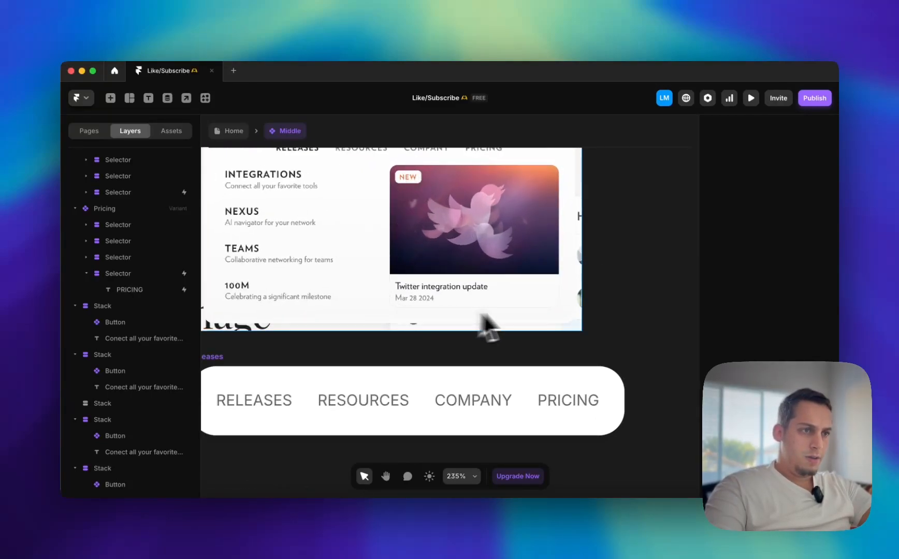
scroll(504, 212, "down", 5)
scroll(502, 381, "down", 2)
Draw a frame of about 184 × 168 beside the four stacks and add a copy next to it resized to about 136 × 124
key("f")
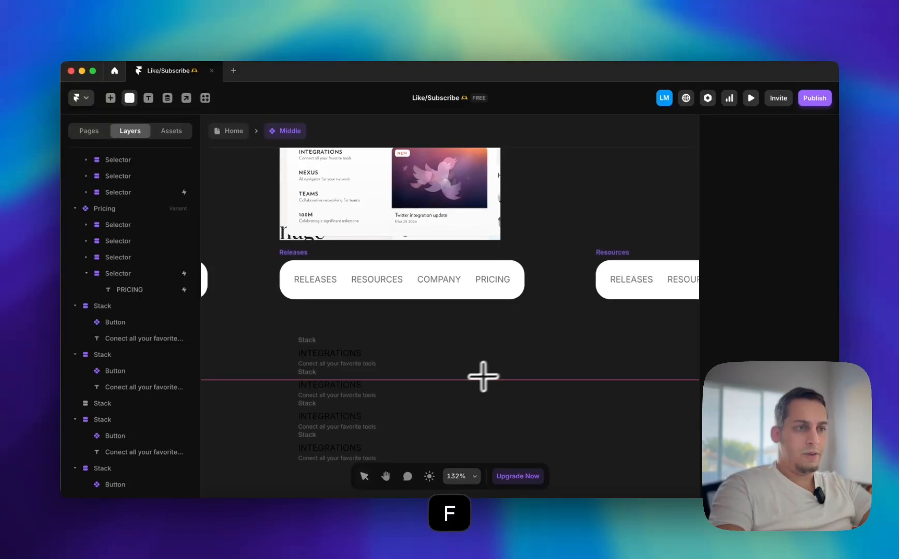
mouse_move(397, 327)
left_mouse_down()
mouse_move(530, 461)
mouse_move(544, 457)
left_mouse_up()
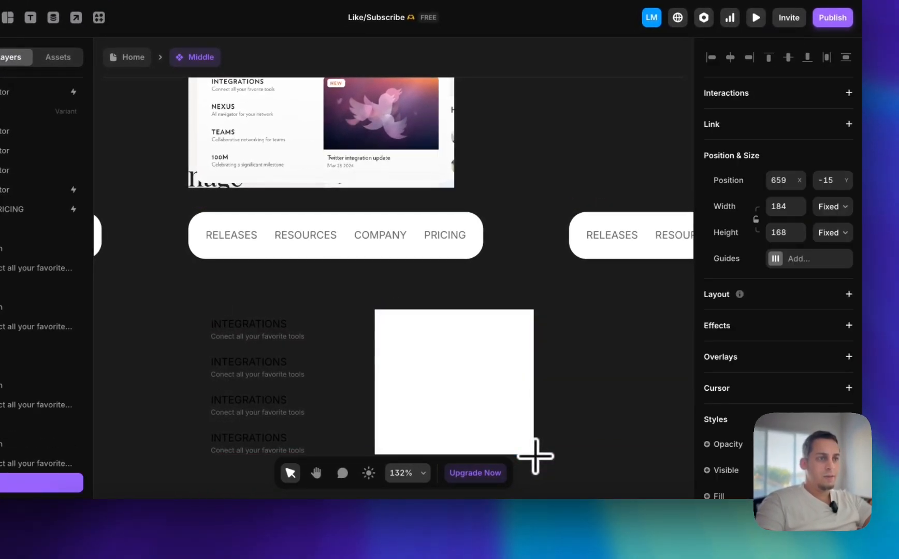
scroll(538, 455, "down", 1)
left_click_drag(458, 400, 620, 395)
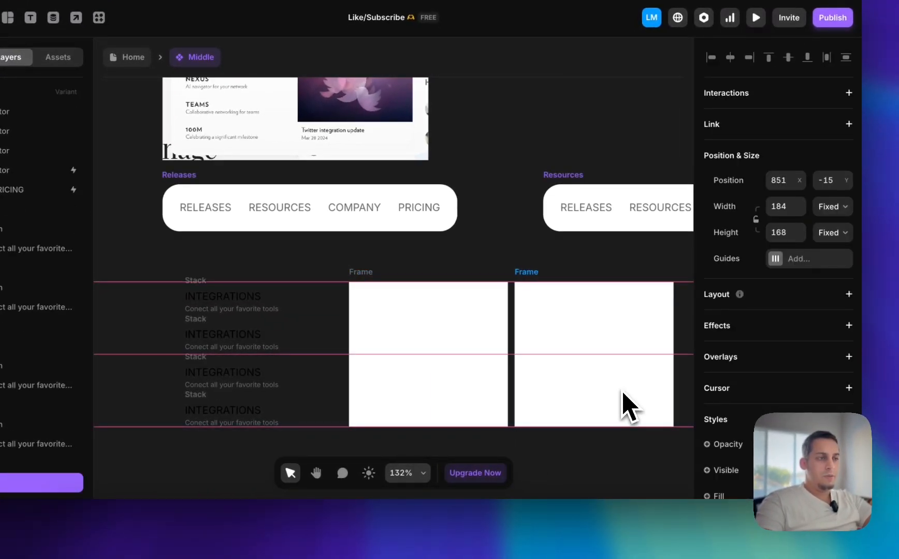
left_click_drag(672, 425, 634, 389)
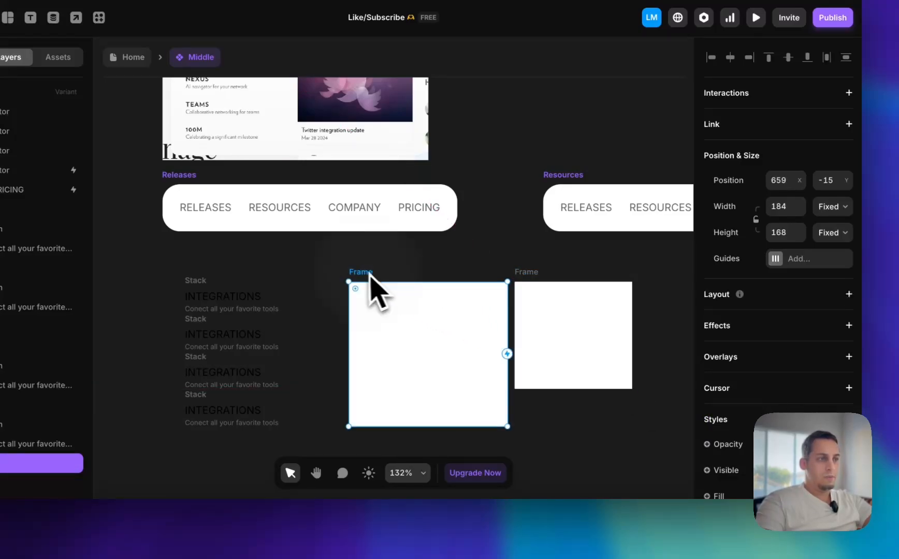
Turn the larger frame into a stack and nest the smaller frame inside it
left_click(849, 294)
left_click(588, 351)
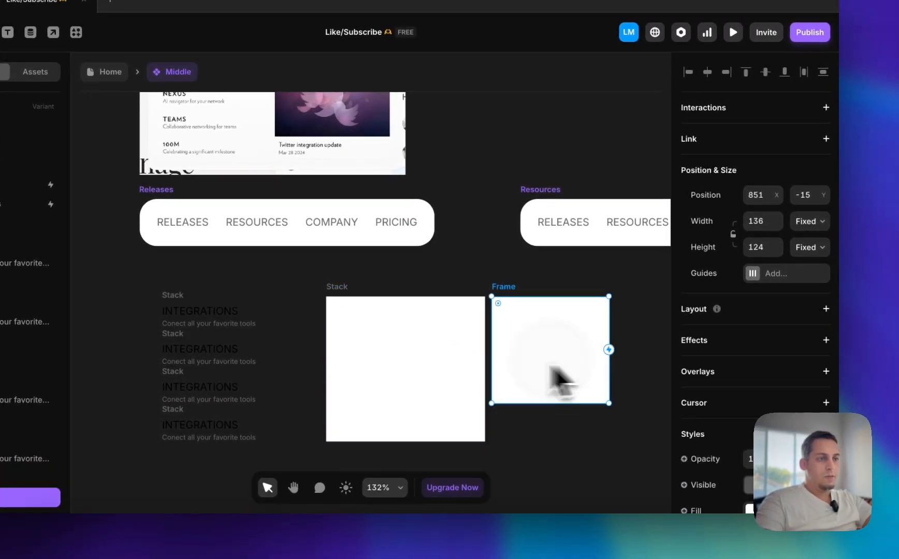
left_click_drag(550, 367, 429, 369)
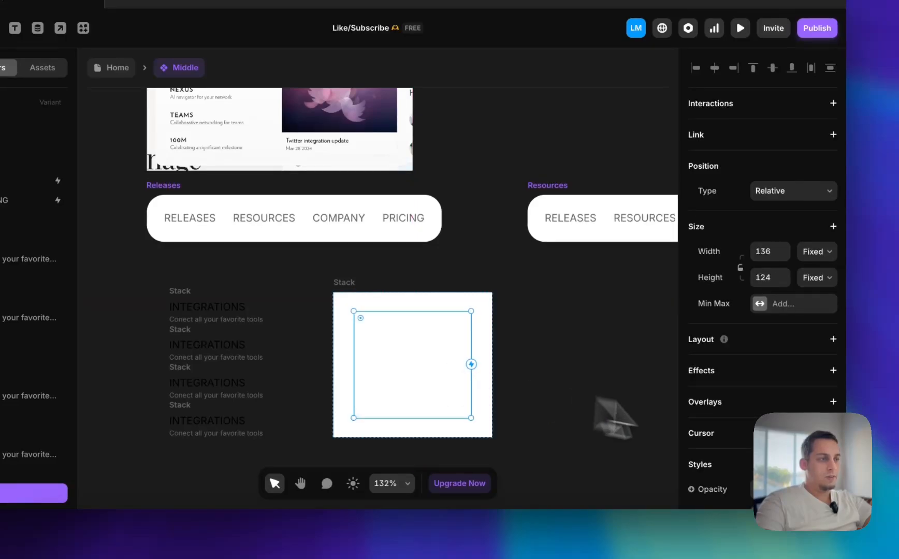
Change the nested frame's fill from a solid color to an image
scroll(777, 362, "down", 6)
left_click(760, 254)
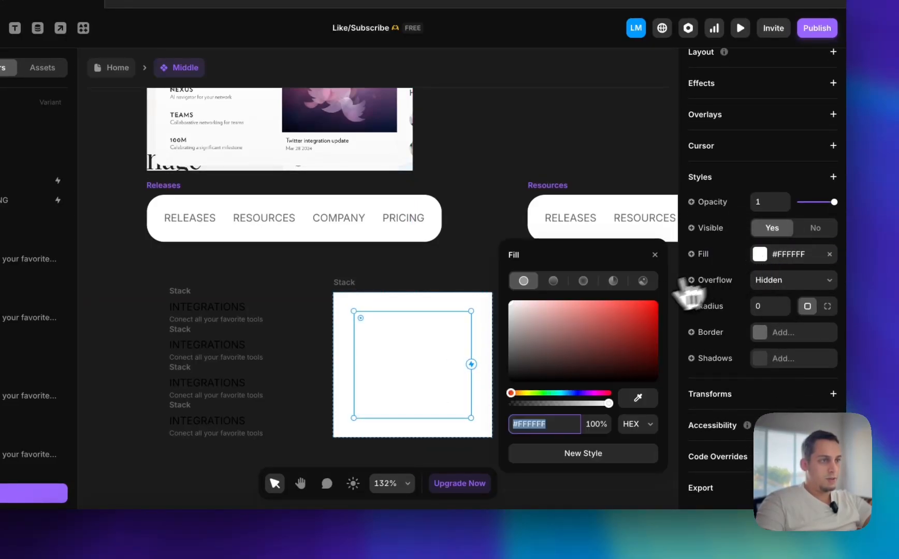
left_click(642, 281)
left_click(501, 281)
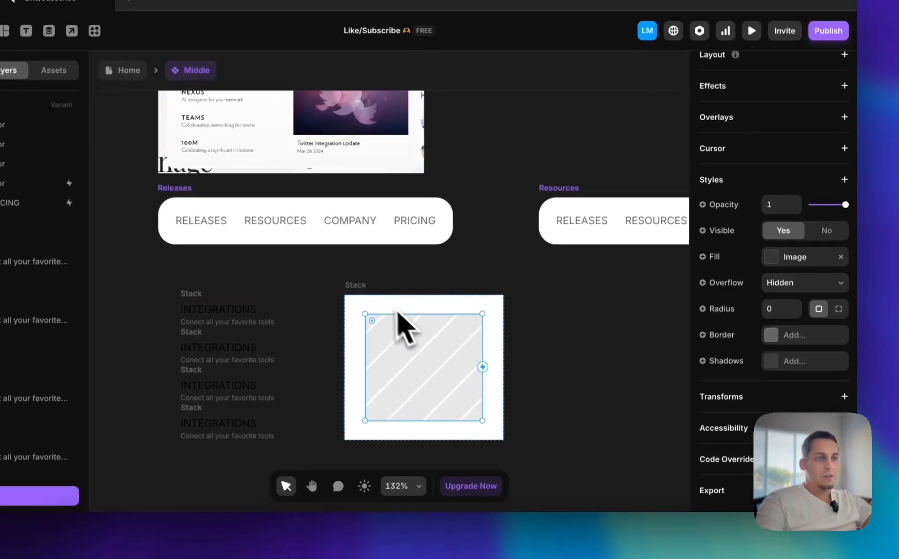
Set the nested image frame's width to Fill inside the stack and deselect it
left_click(346, 284)
left_click(425, 391)
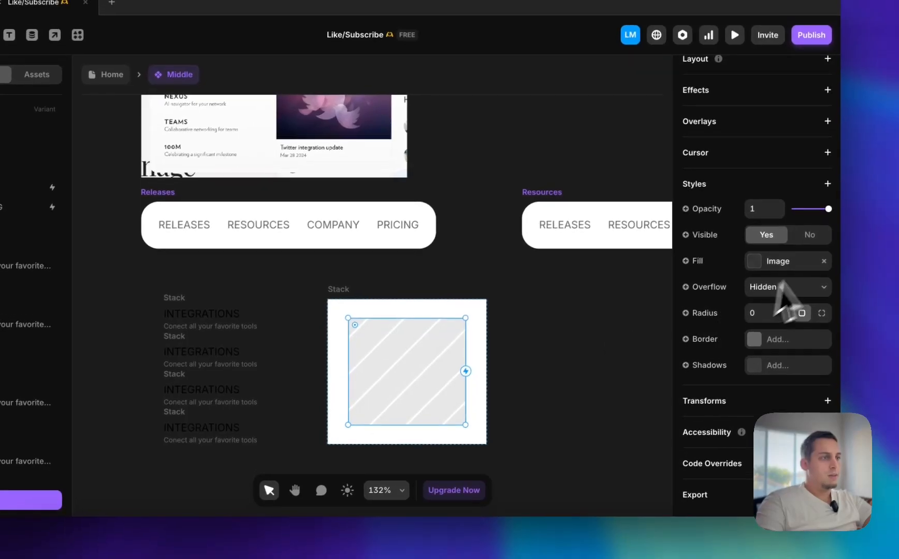
scroll(819, 264, "up", 6)
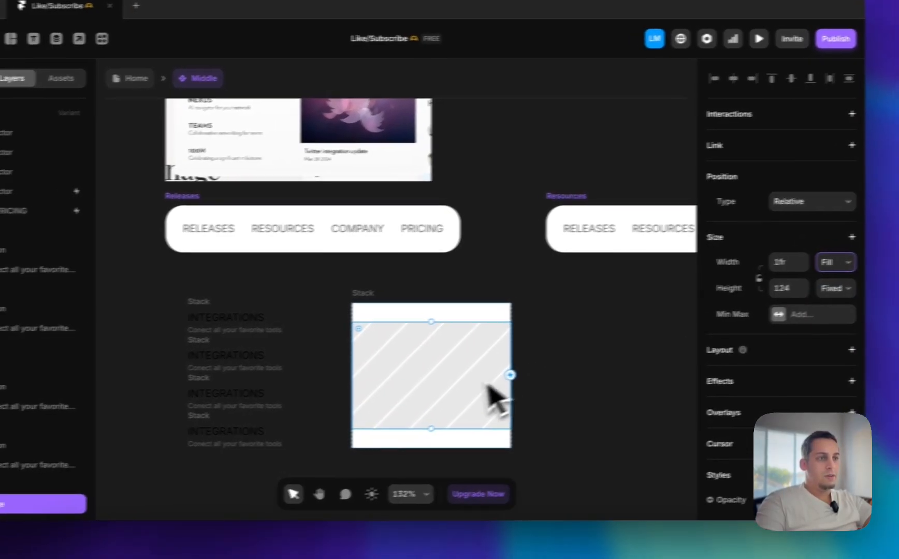
left_click(520, 417)
scroll(519, 416, "right", 2)
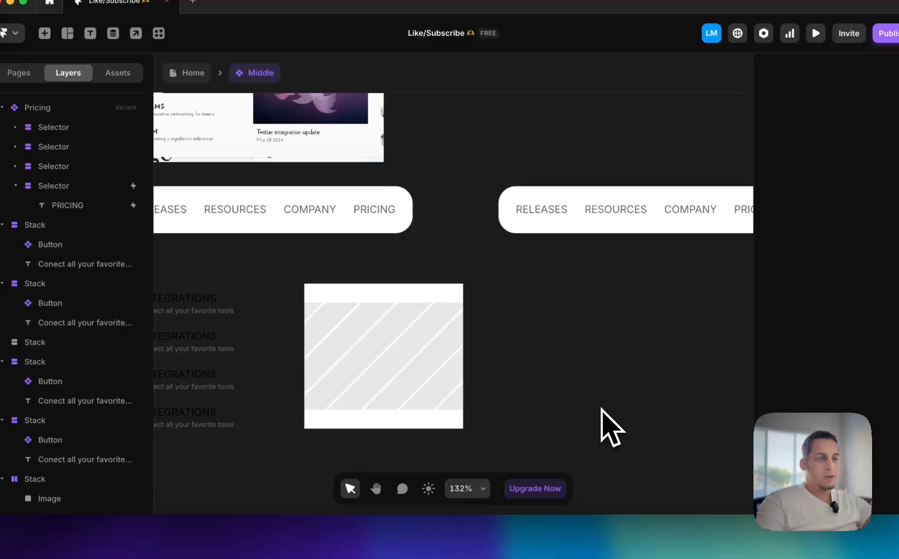
scroll(601, 408, "left", 2)
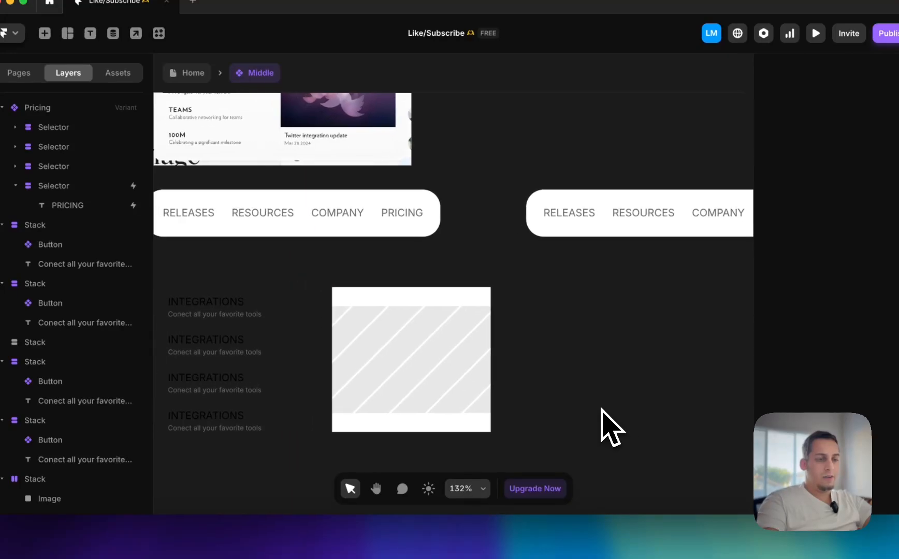
Switch to the Clay site in Chrome, examine the featured card in its Releases menu, and return to Framer
scroll(601, 408, "up", 1)
scroll(344, 188, "up", 5)
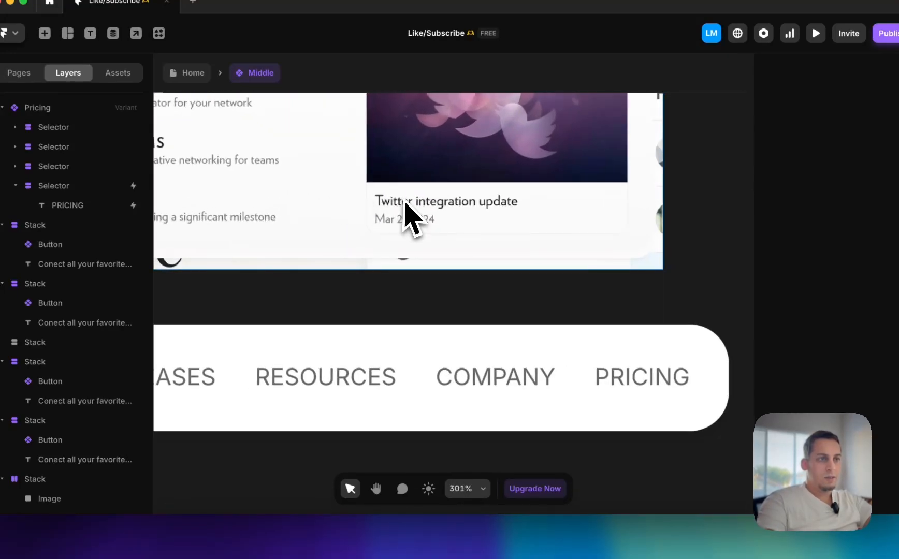
left_click(191, 541)
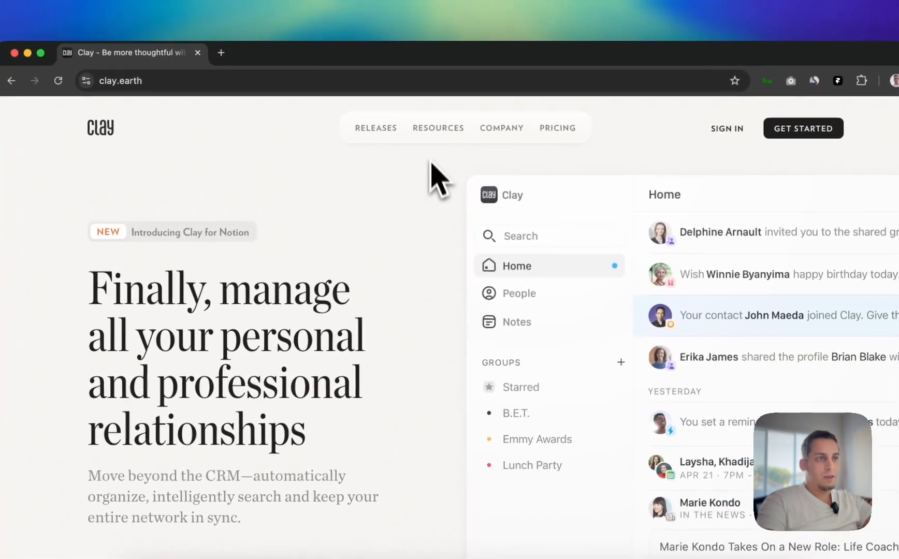
mouse_move(404, 70)
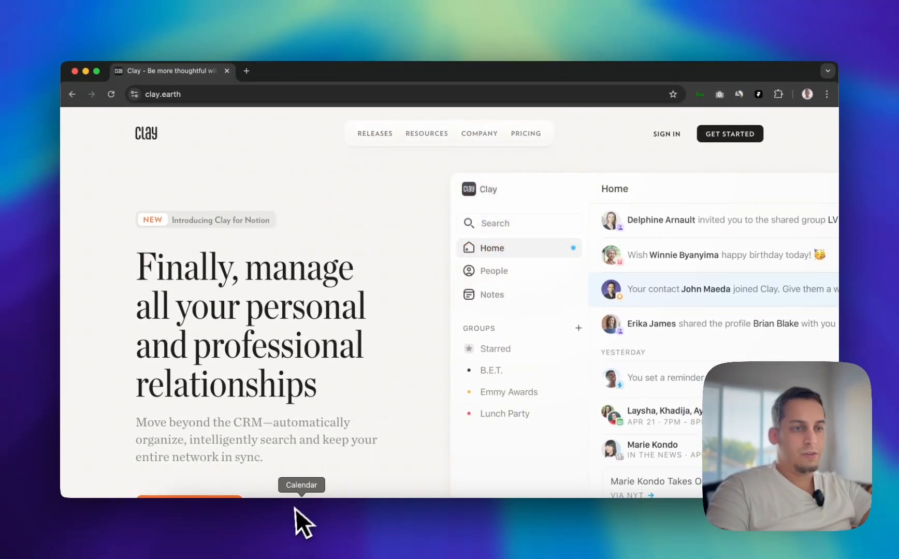
mouse_move(399, 139)
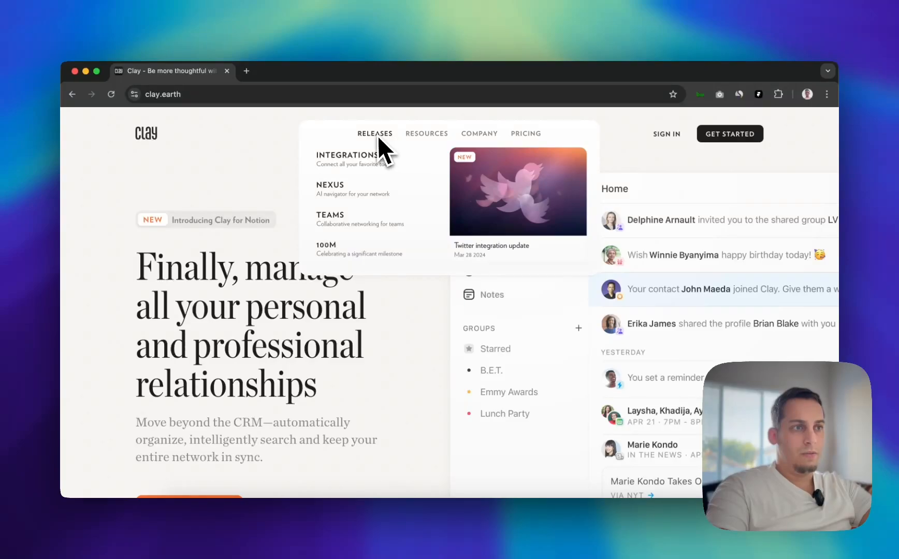
left_click(469, 543)
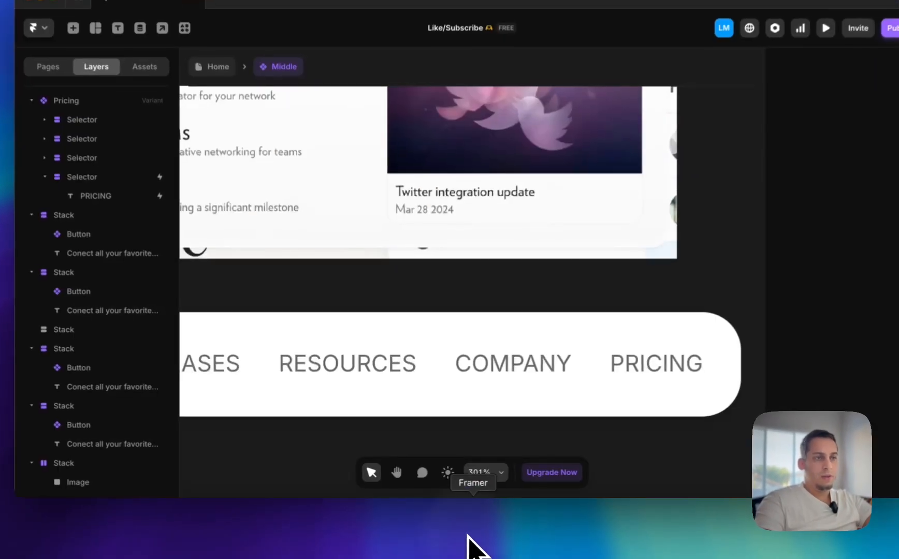
Add a Button component variant named Small Nav Point, reduce its title text size, and return to the Middle component
scroll(301, 266, "down", 5)
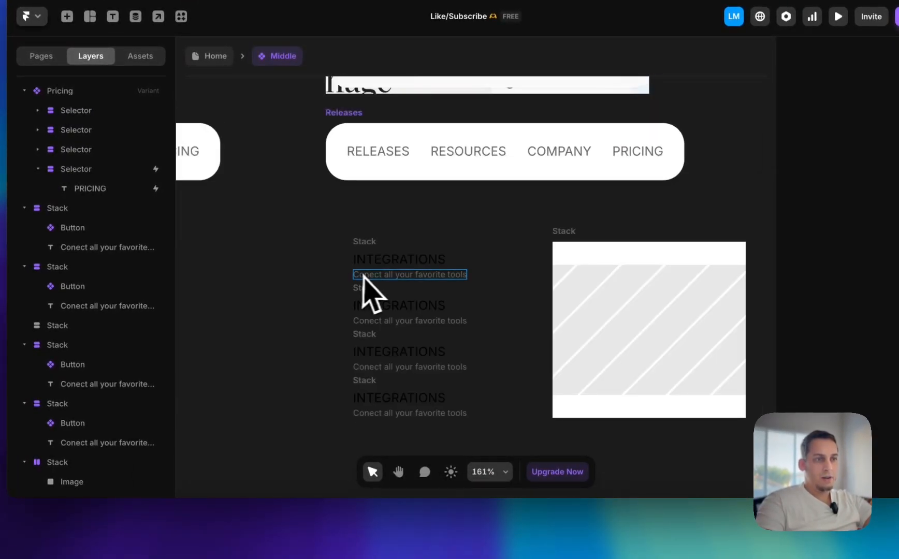
double_click(370, 276)
left_click(592, 288)
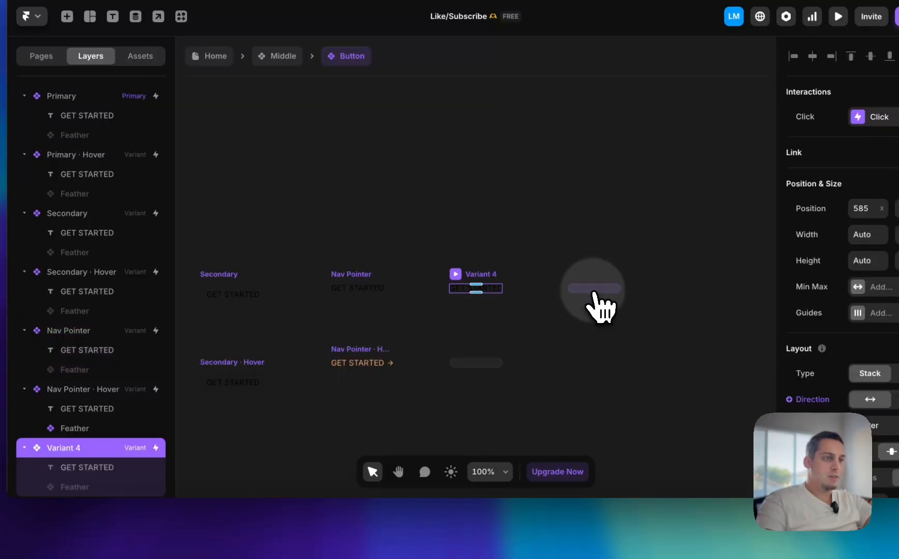
left_click(56, 450)
double_click(108, 449)
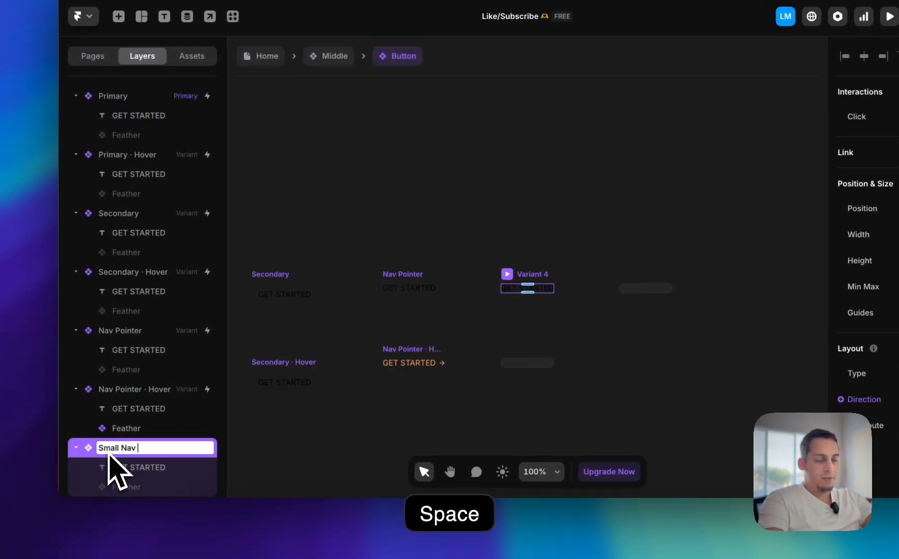
type("Small Nav Point")
key("Return")
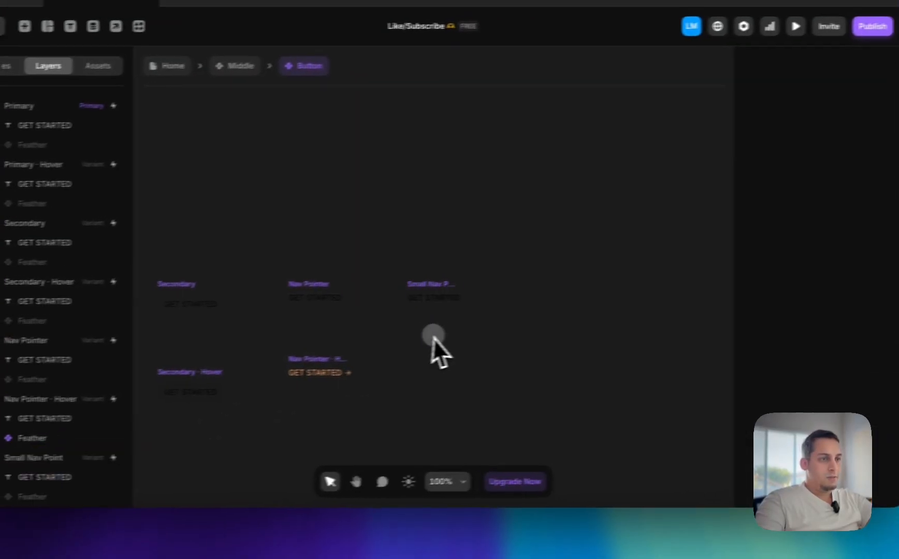
left_click(527, 288)
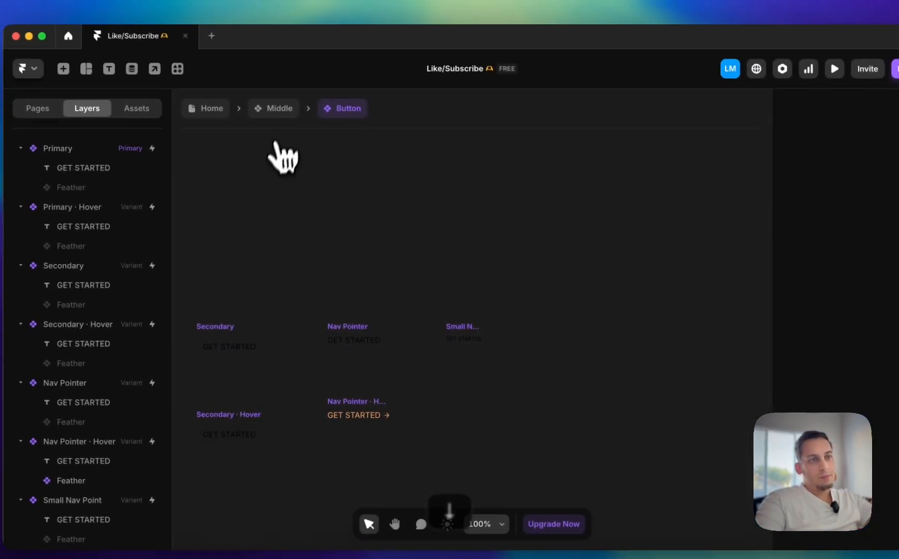
left_click(182, 74)
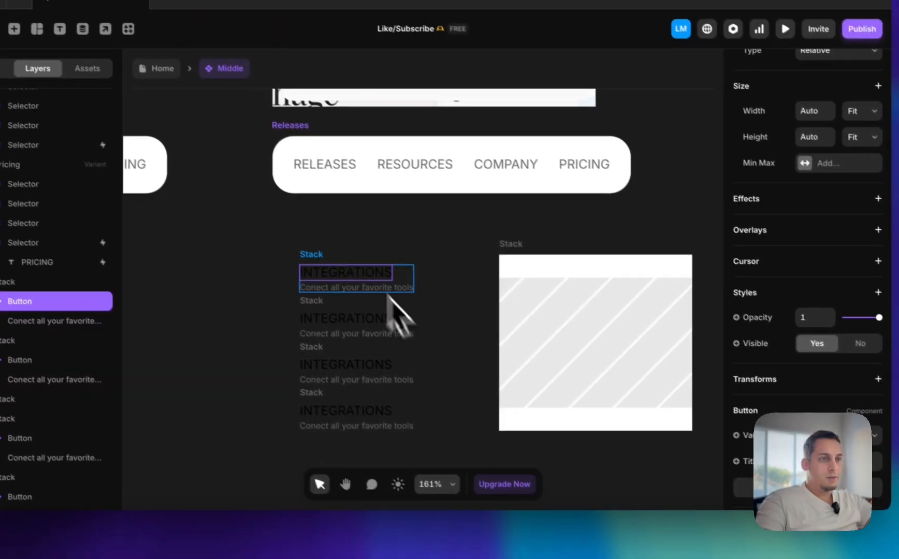
Place a copy of an INTEGRATIONS button below the image card and set its variant to Small Nav Point
left_click_drag(353, 270, 577, 475)
scroll(577, 474, "down", 2)
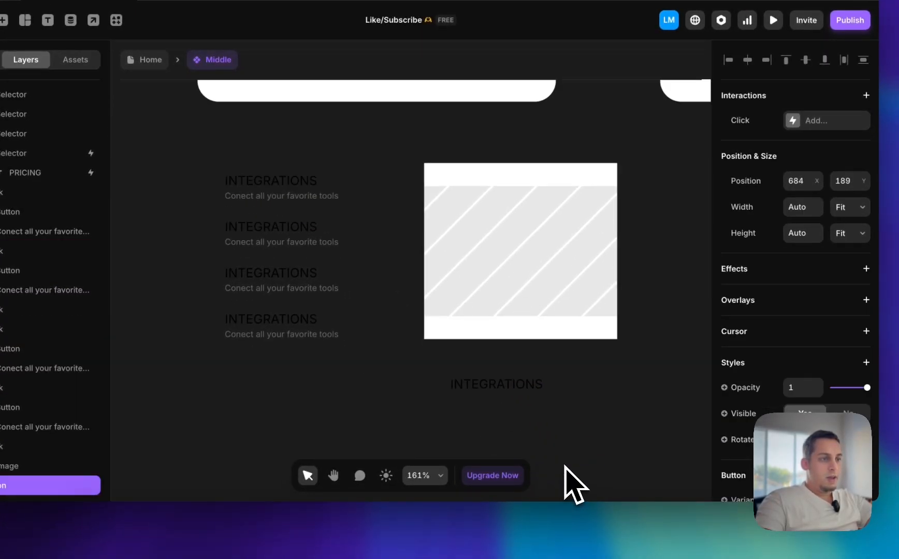
scroll(573, 484, "down", 2)
scroll(769, 404, "down", 3)
left_click(793, 361)
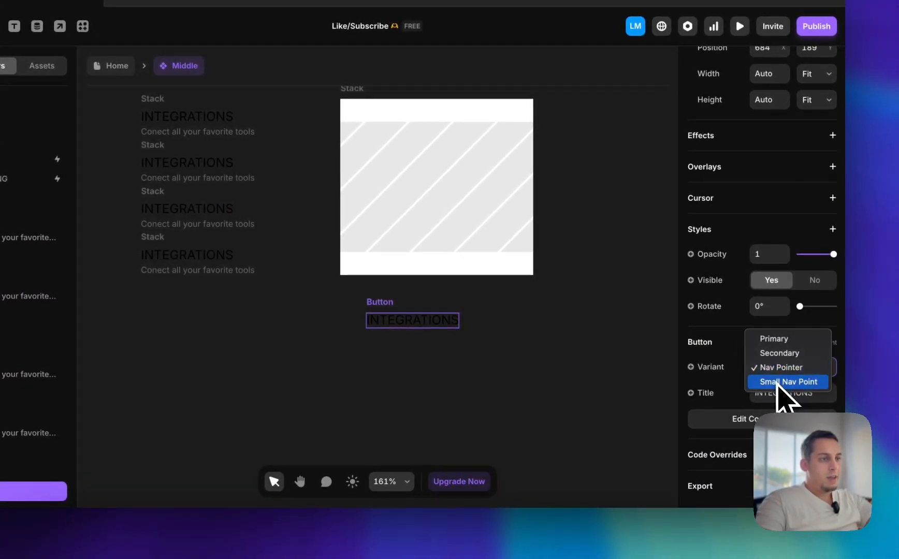
left_click(752, 379)
Examine the copied button on the canvas and the Button component's variants, and return to the Middle component
scroll(461, 298, "up", 3)
scroll(460, 297, "up", 8)
scroll(460, 297, "down", 3)
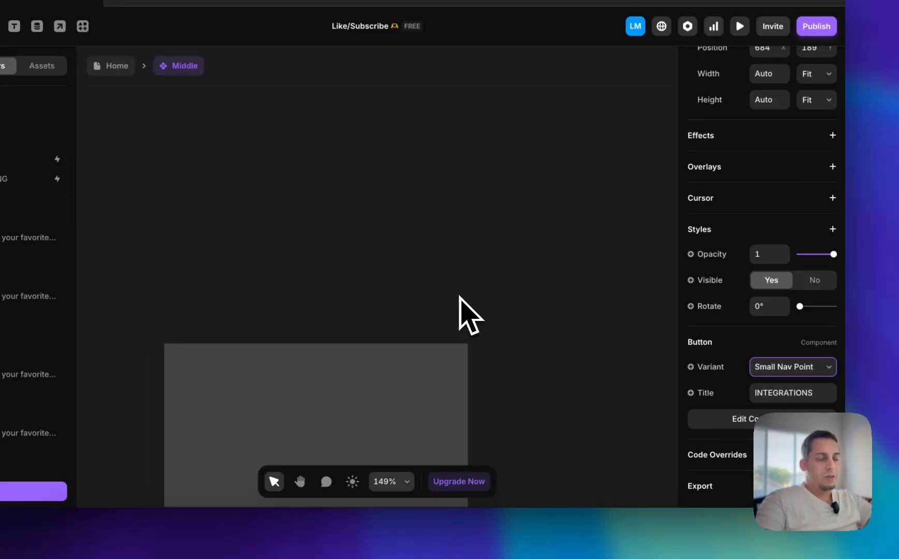
scroll(456, 306, "down", 2)
scroll(373, 398, "up", 5)
scroll(371, 401, "down", 9)
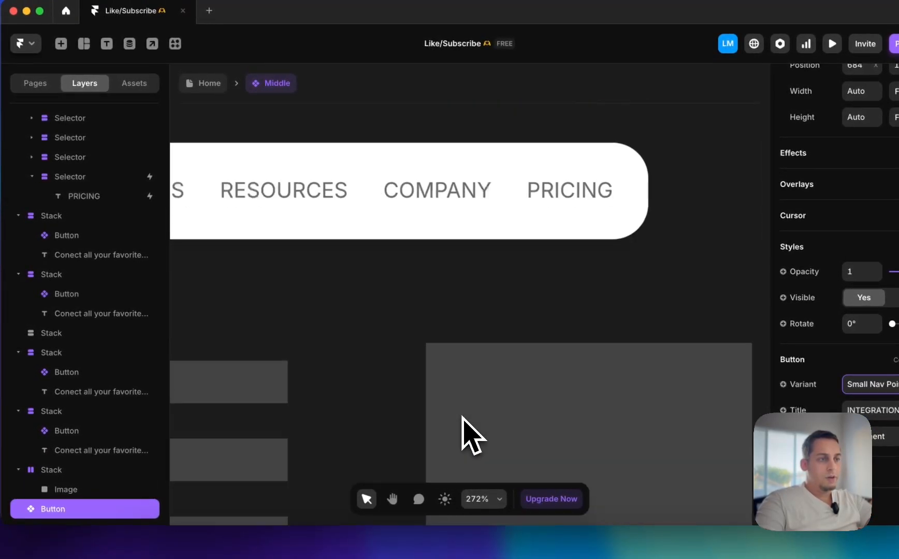
scroll(371, 400, "down", 4)
double_click(445, 440)
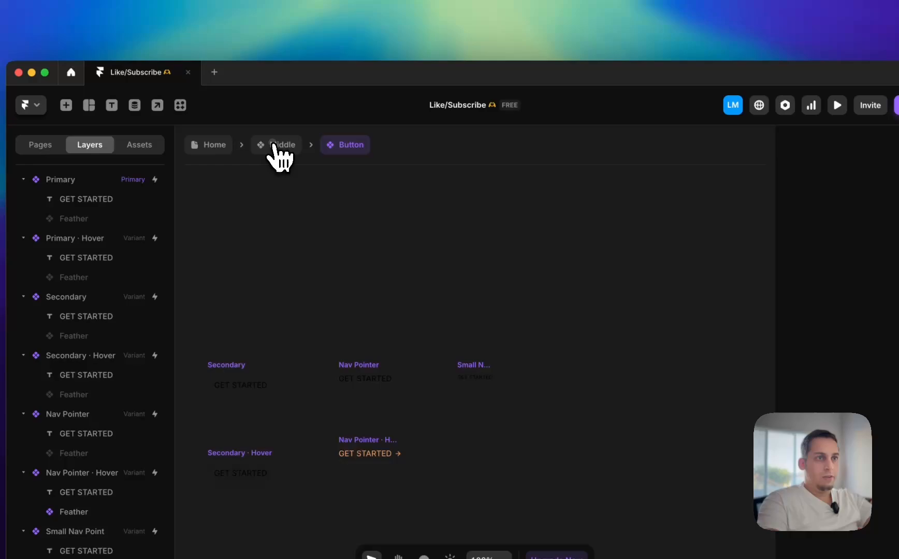
left_click(279, 145)
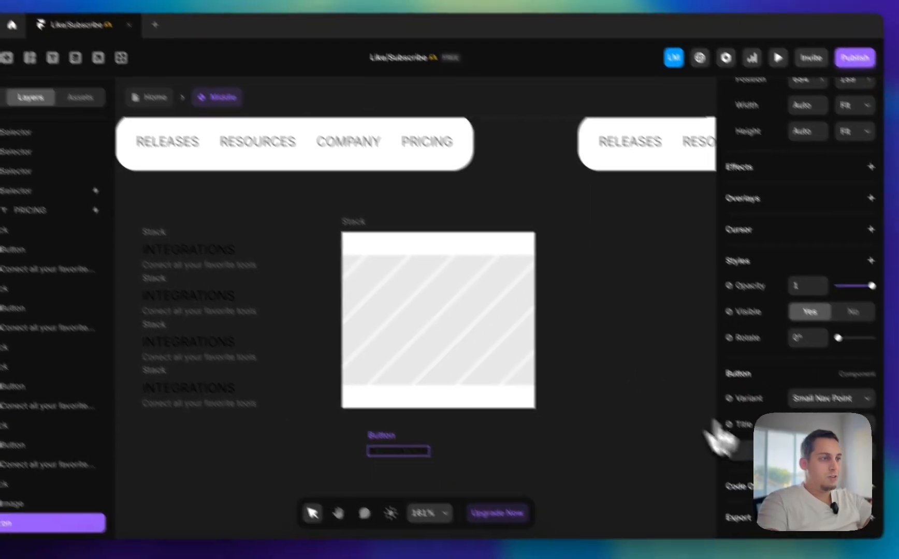
Set the copied button's title to "Out integration update"
left_click(867, 473)
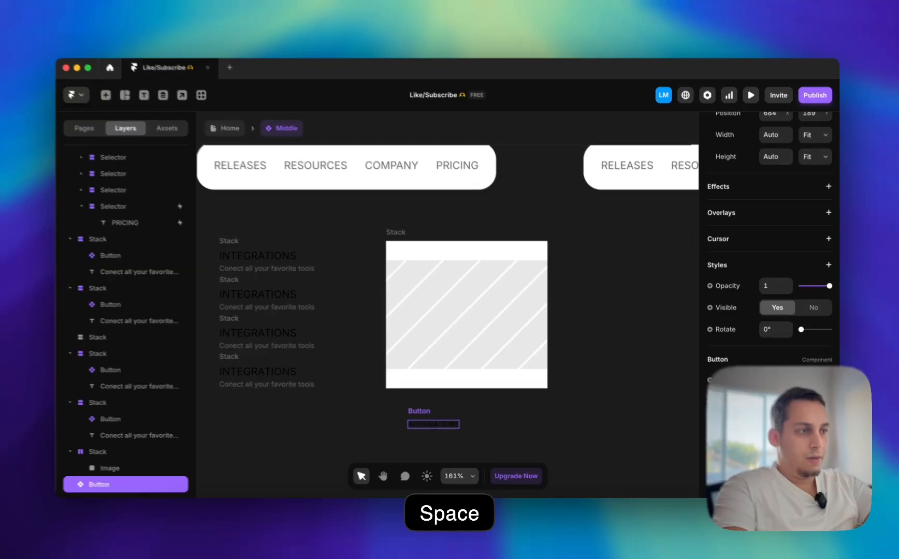
left_click(627, 417)
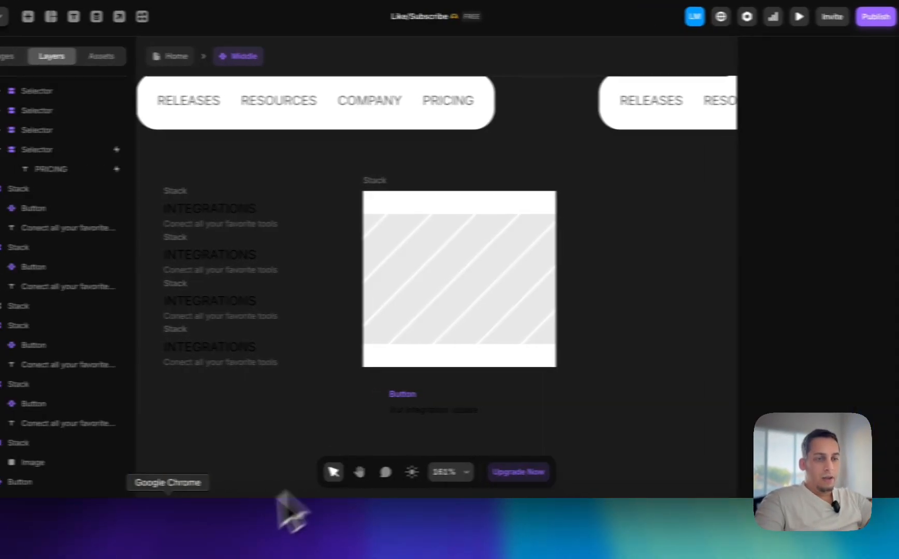
Switch to the Clay site in Chrome to check the featured card's caption lines, and return to Framer
left_click(171, 513)
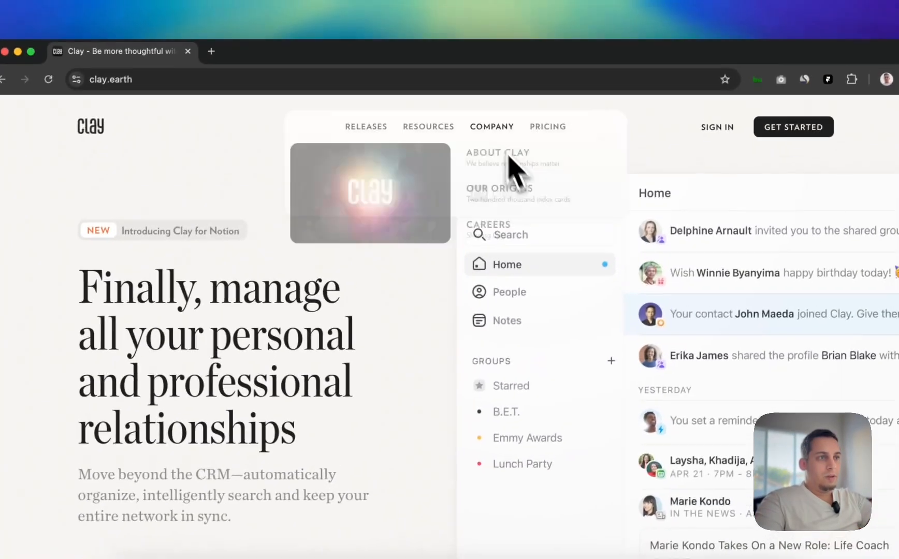
mouse_move(426, 148)
mouse_move(363, 136)
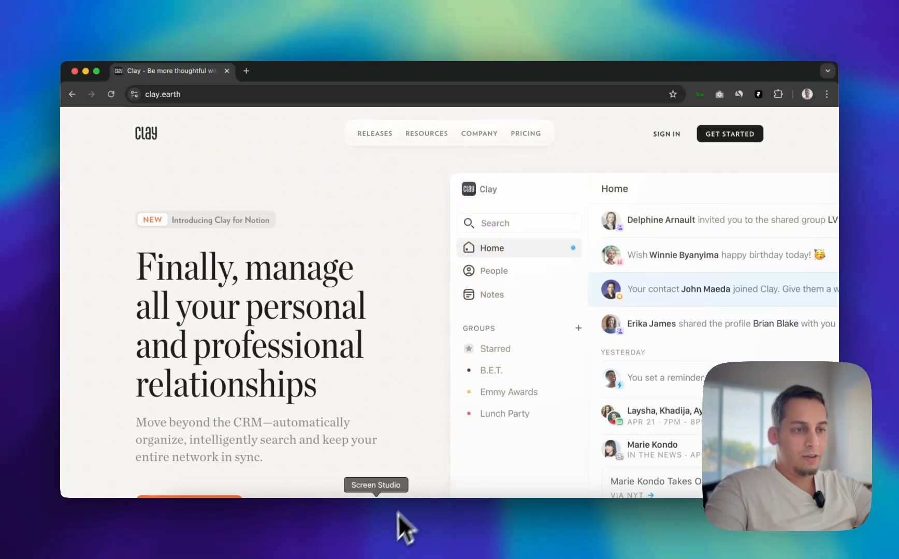
left_click(454, 543)
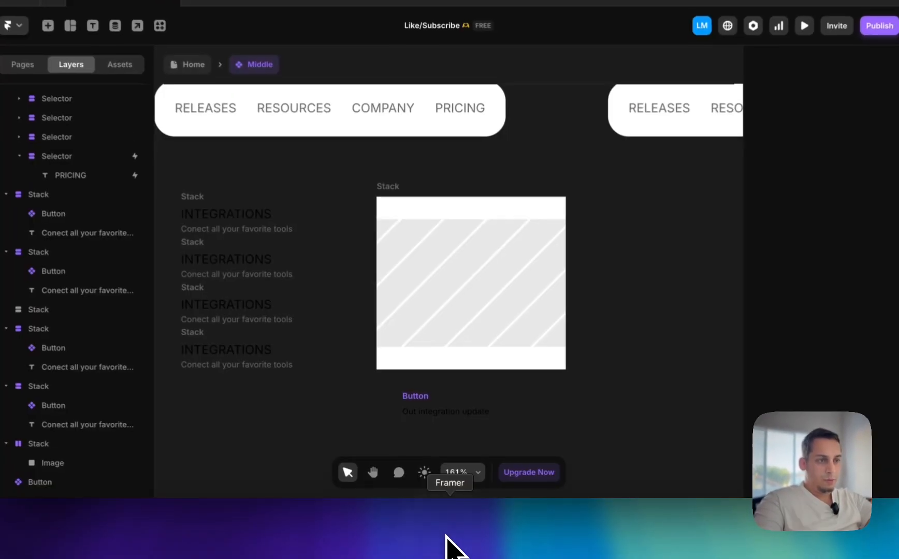
Place a copy of the last "Conect all your favorite tools" text under the new title and change it to "October 2, 2025"
left_click(482, 237)
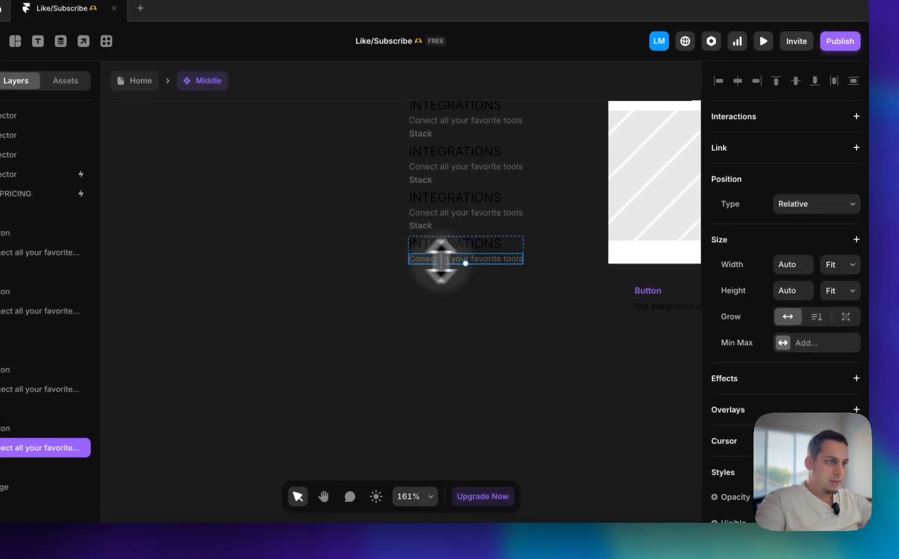
left_click_drag(490, 238, 677, 271)
key("super+z")
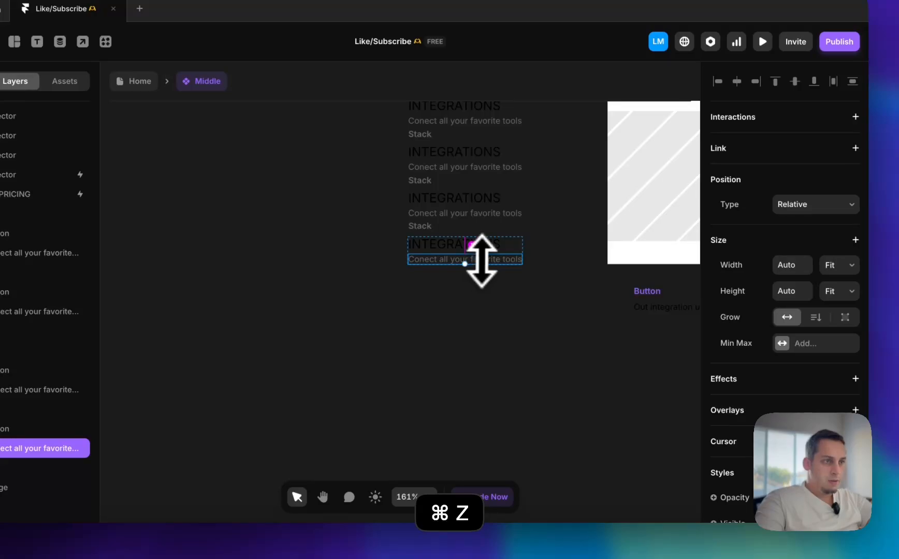
left_click_drag(485, 262, 608, 348, "alt")
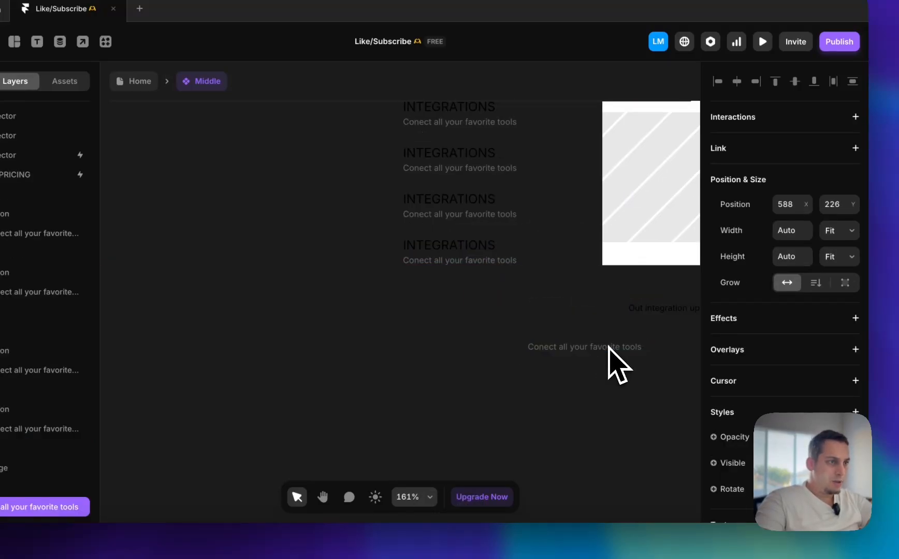
scroll(607, 348, "right", 3)
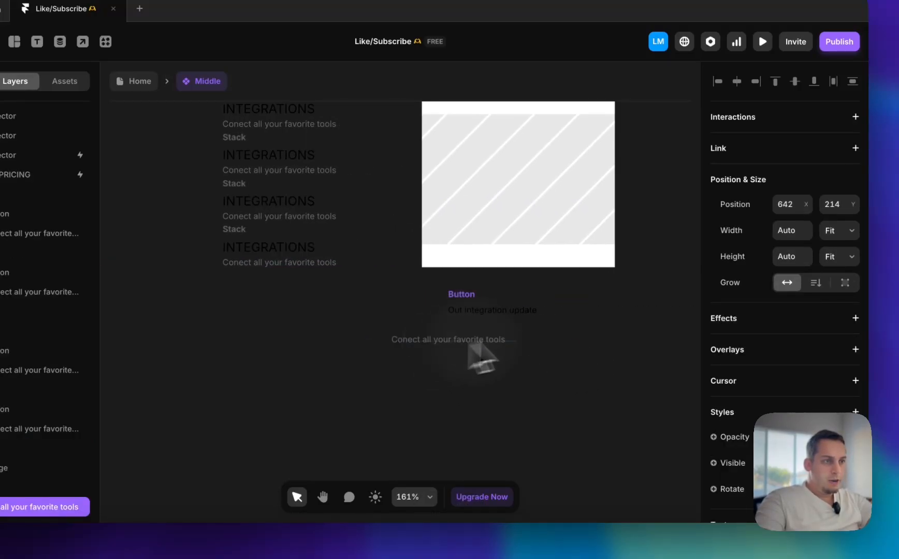
left_click_drag(527, 326, 530, 326)
double_click(530, 326)
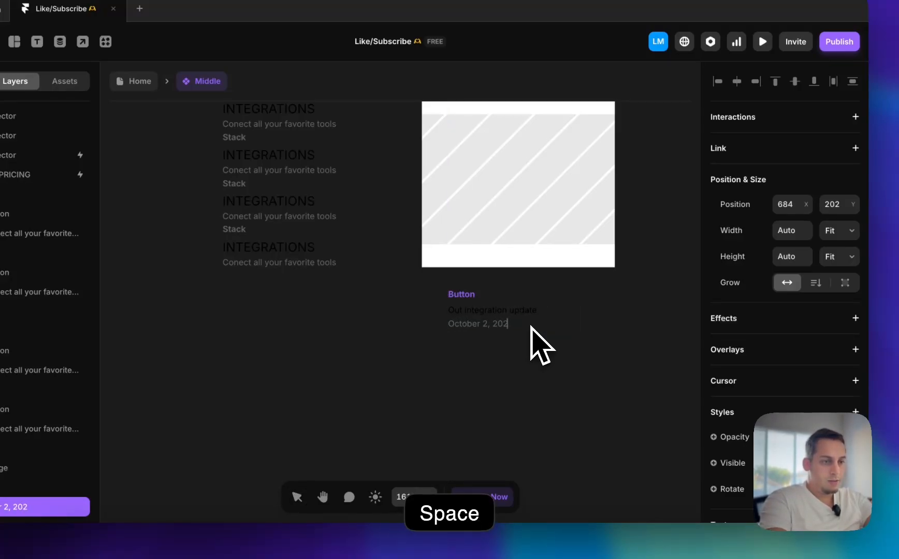
Wrap the "Out integration update" title and the date in a stack with a gap of 2
scroll(539, 334, "up", 5, "ctrl")
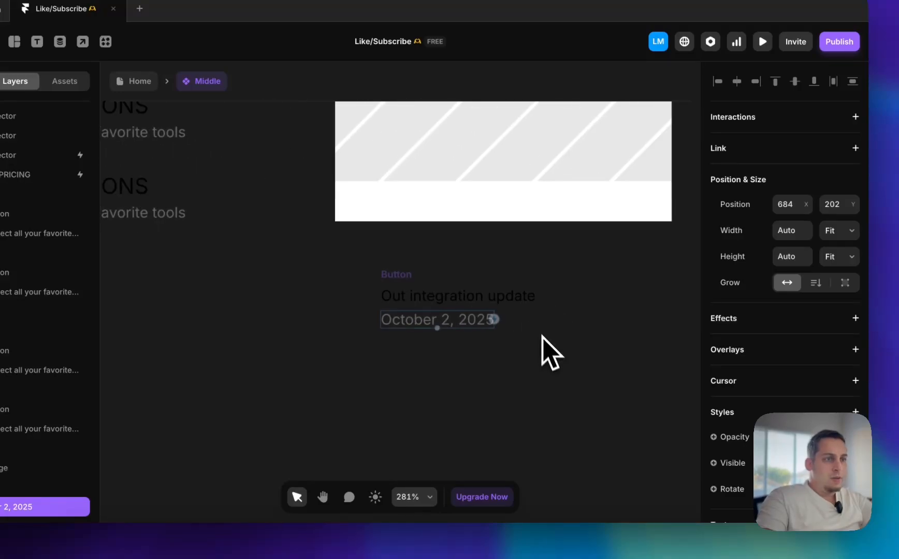
left_click(366, 271)
right_click(404, 300)
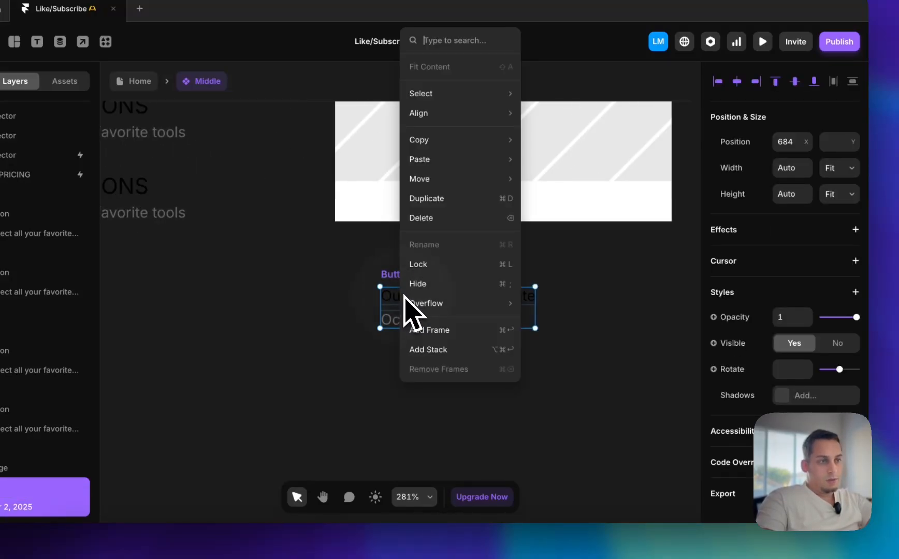
left_click(421, 349)
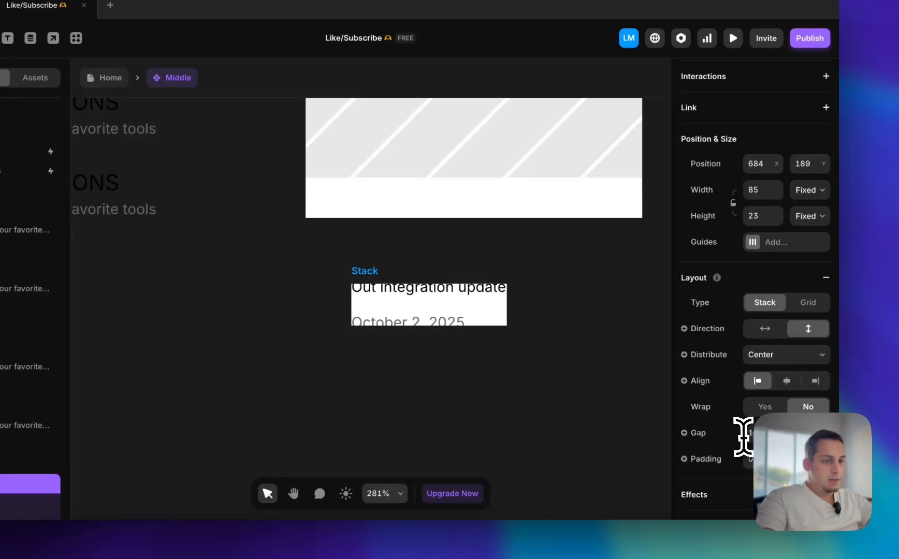
key("Return")
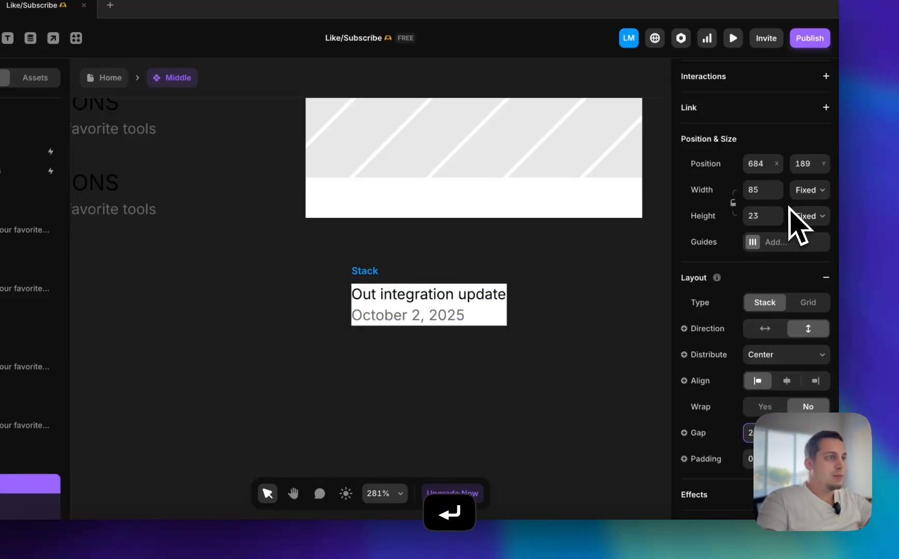
Set the title-and-date stack's width and height to Fit Content and remove its white fill
left_click(821, 216)
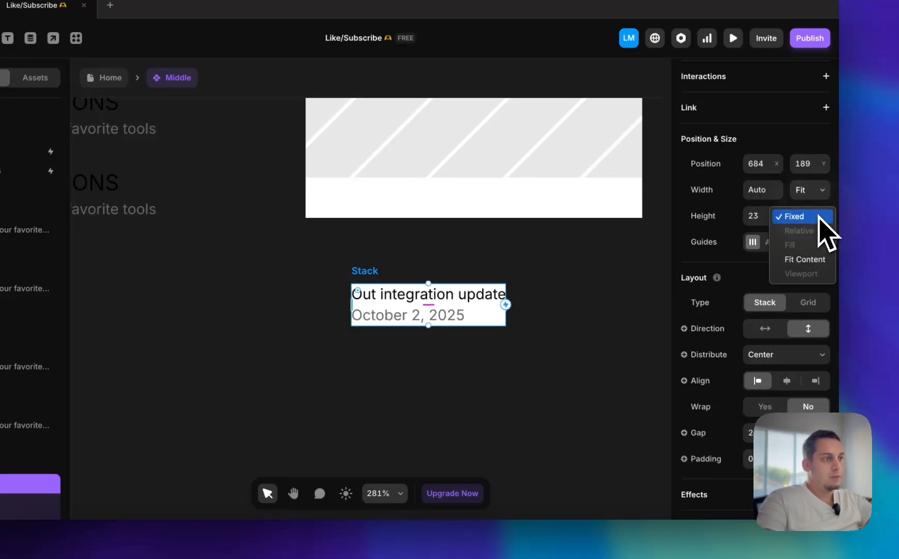
scroll(777, 342, "down", 7)
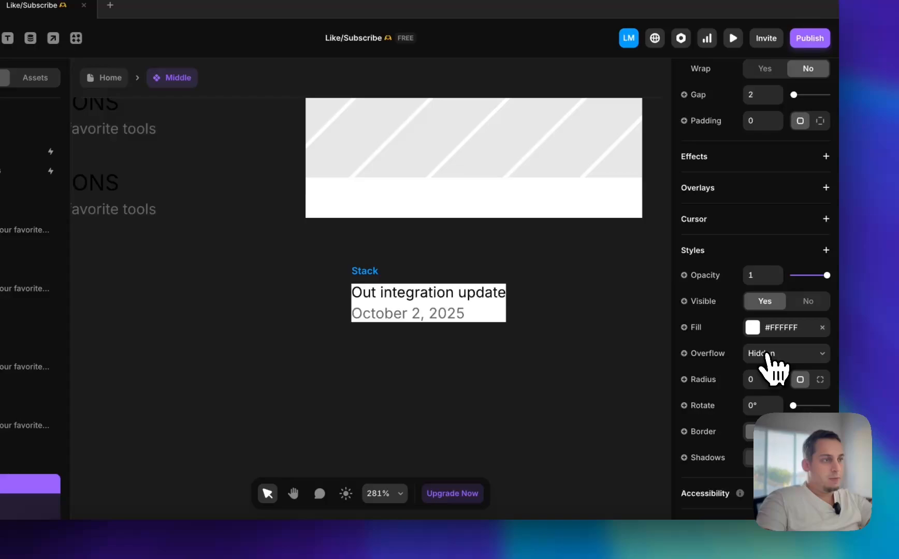
left_click(823, 327)
left_click(608, 330)
Nest the image stack and the title-and-date stack in one parent stack with the text below the image, and select the image stack
scroll(608, 330, "up", 2)
left_click(365, 387)
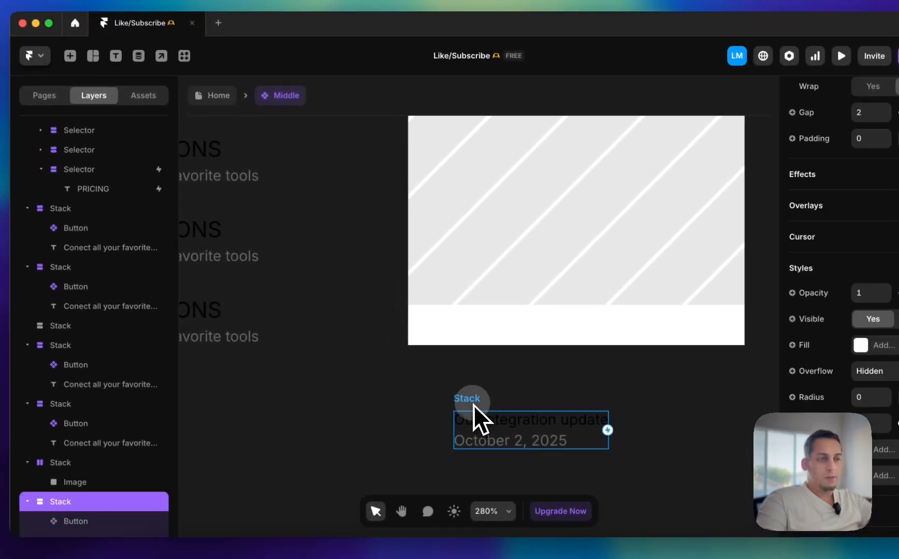
left_click_drag(473, 405, 452, 331)
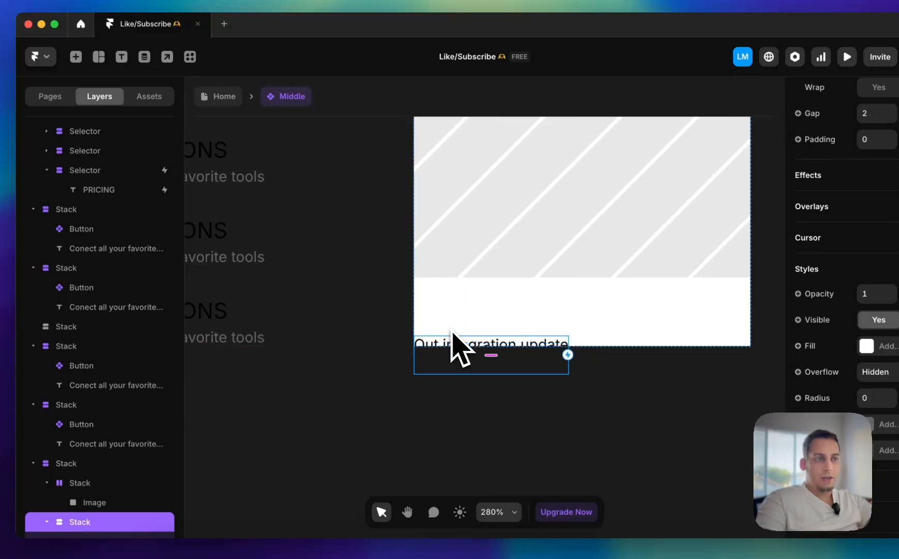
scroll(451, 331, "down", 5)
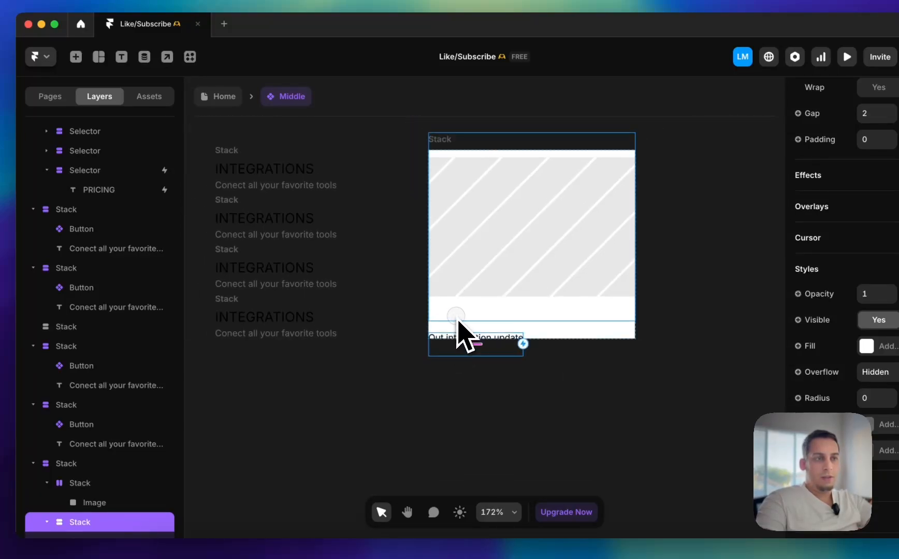
left_click(459, 322)
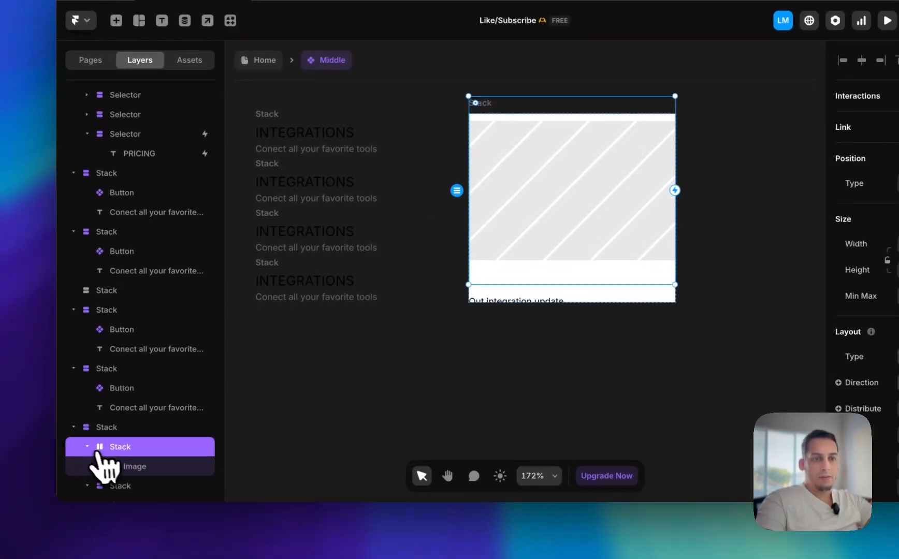
Move the image out of its inner stack directly into the card stack and delete the emptied inner stack
left_click(47, 483)
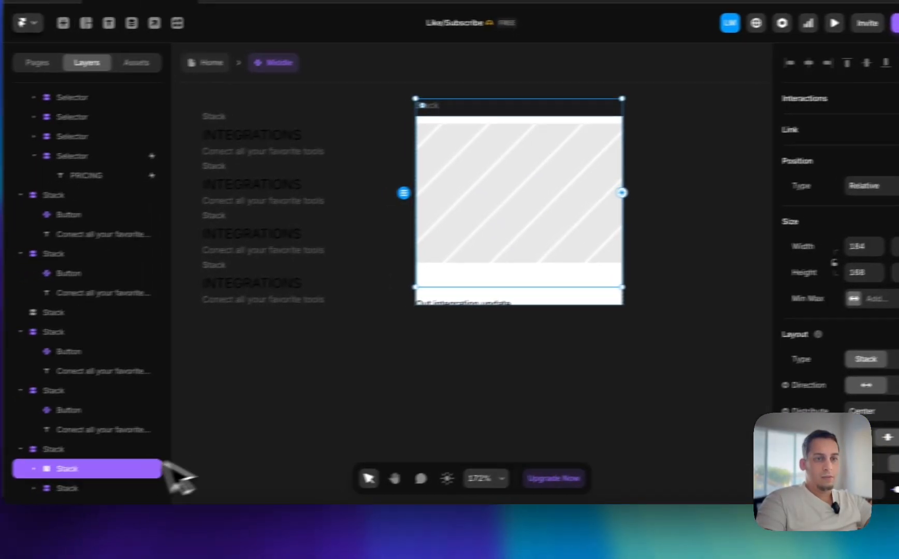
left_click(58, 450)
left_click(43, 469)
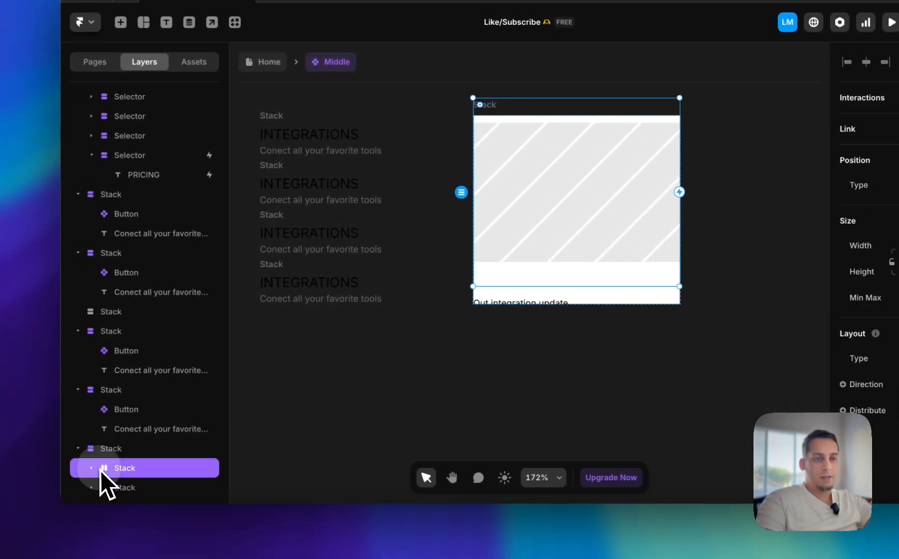
left_click(139, 494)
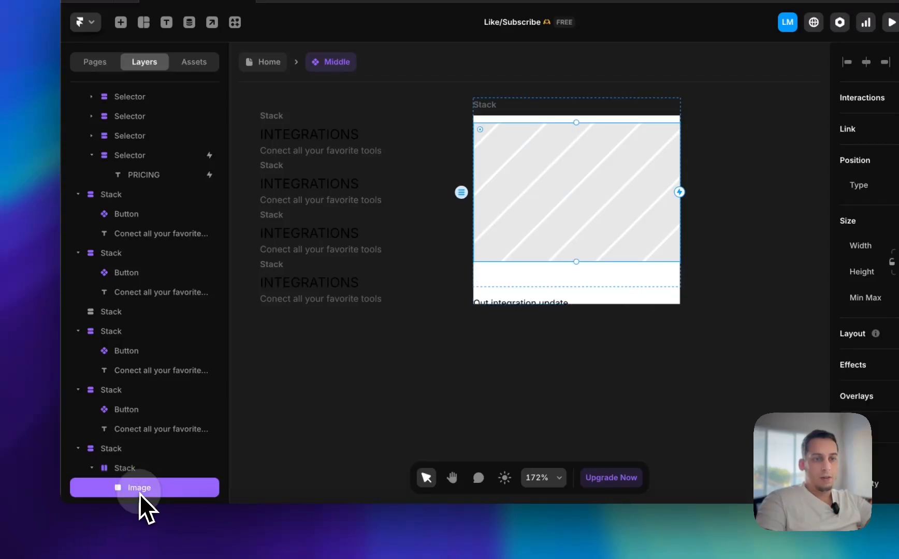
left_click_drag(139, 493, 135, 468)
left_click(134, 483)
key("BackSpace")
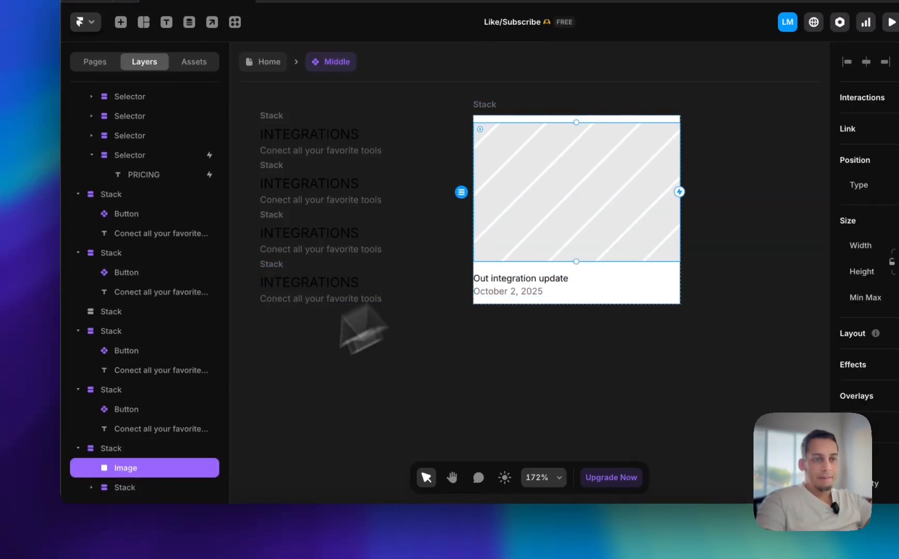
Set the card stack's height to Fit Content, keeping its width Fixed
left_click(108, 449)
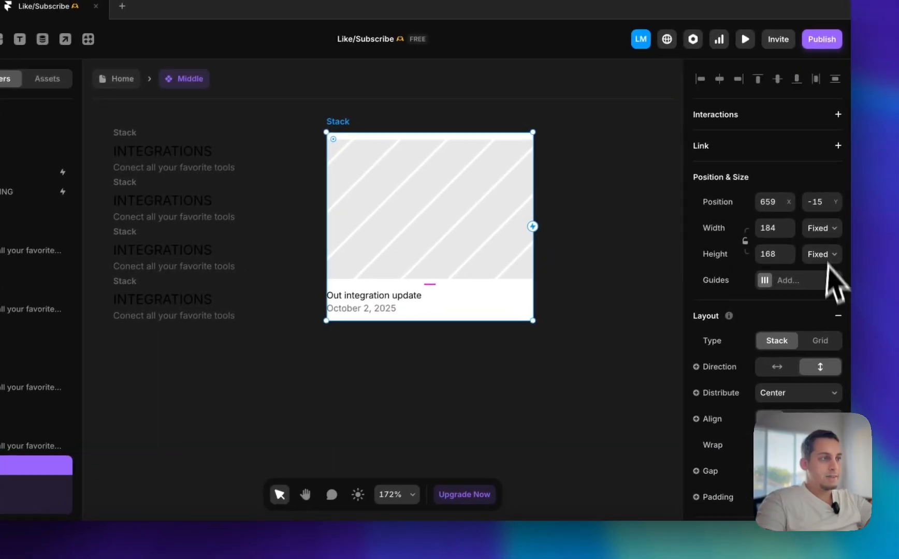
left_click(823, 254)
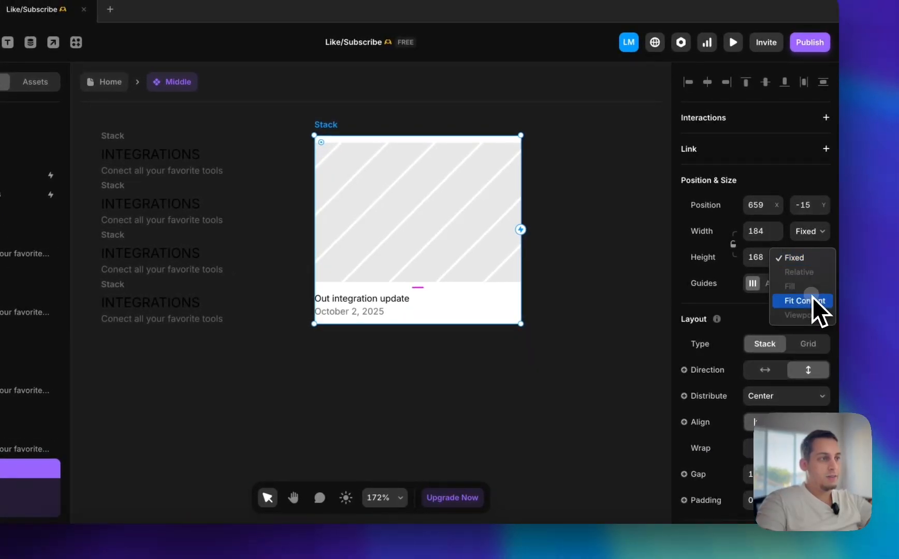
left_click(812, 300)
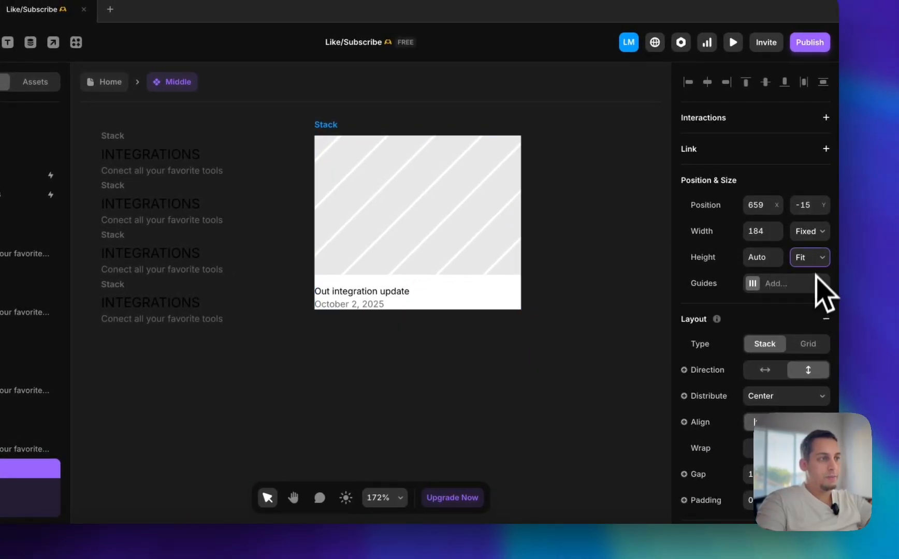
left_click(570, 394)
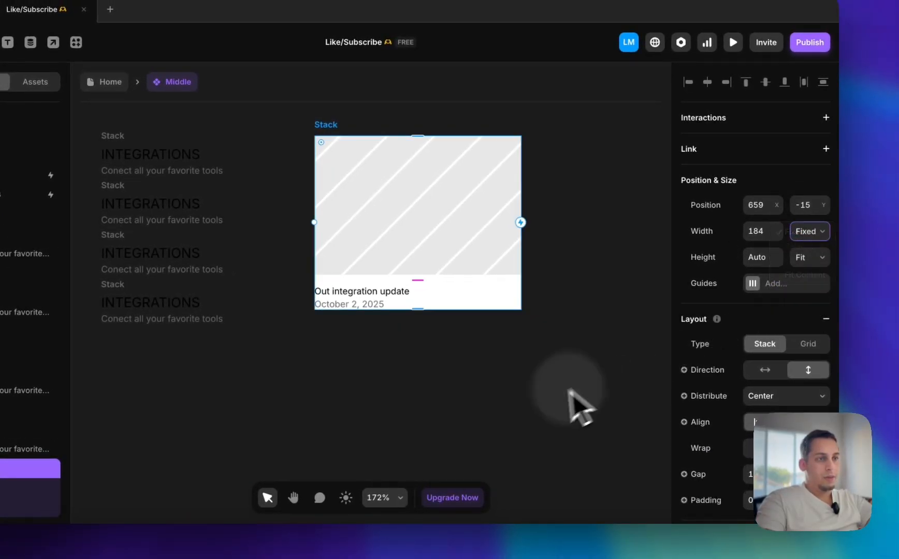
Set the title-and-date stack's width to Fill inside the card
left_click(106, 483)
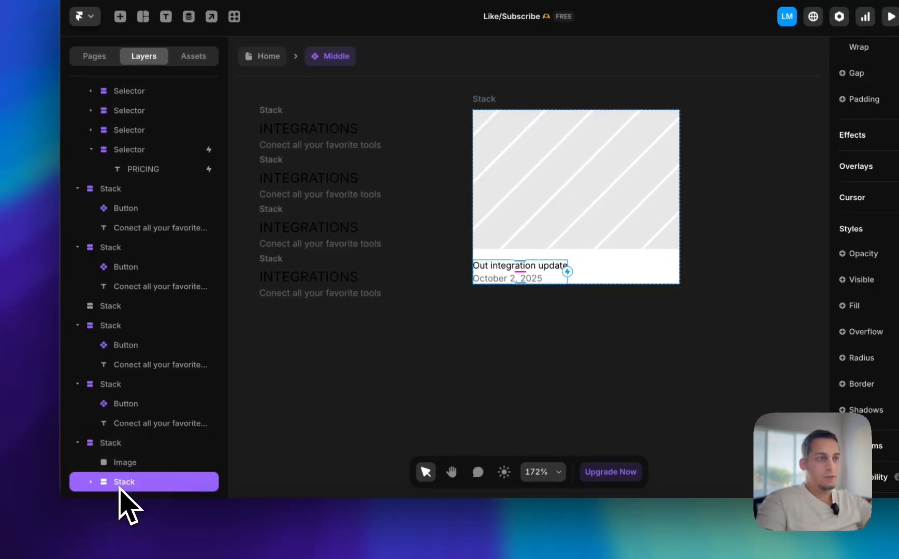
left_click(821, 260)
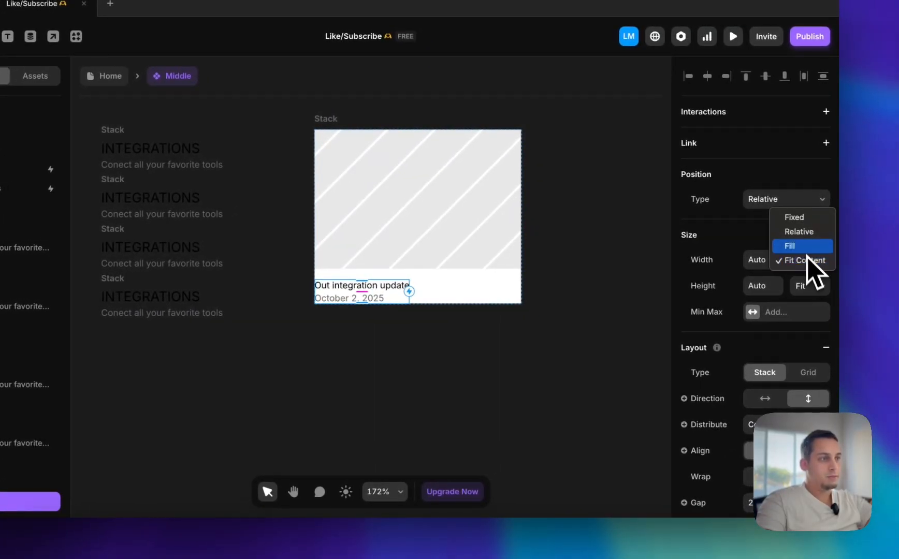
left_click(791, 246)
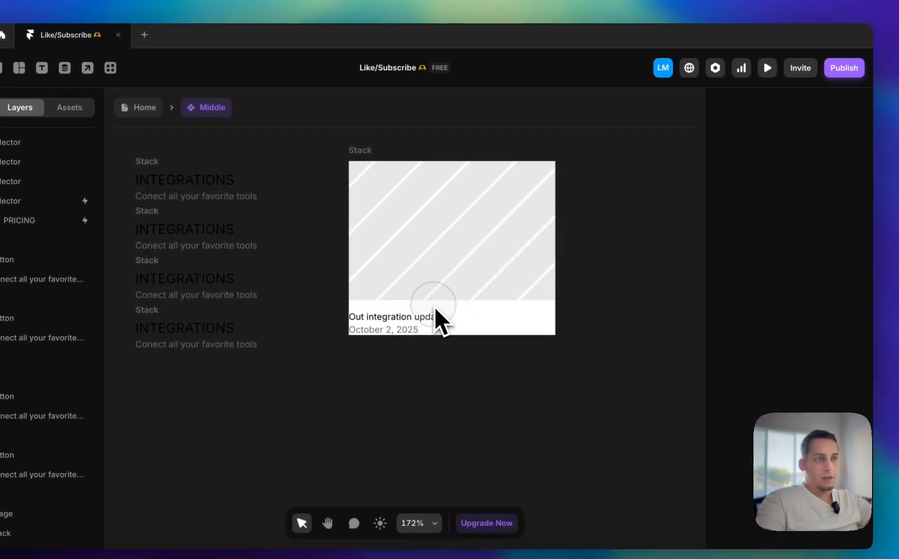
Set the card stack's gap to 0 and the title-and-date stack's padding to 10
left_click(363, 156)
scroll(767, 310, "down", 5)
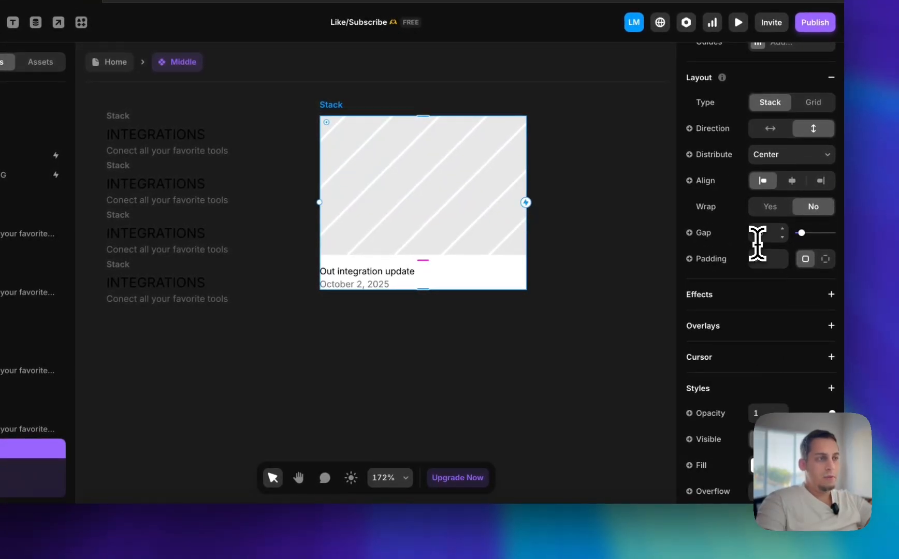
key("shift+Down")
left_click(21, 489)
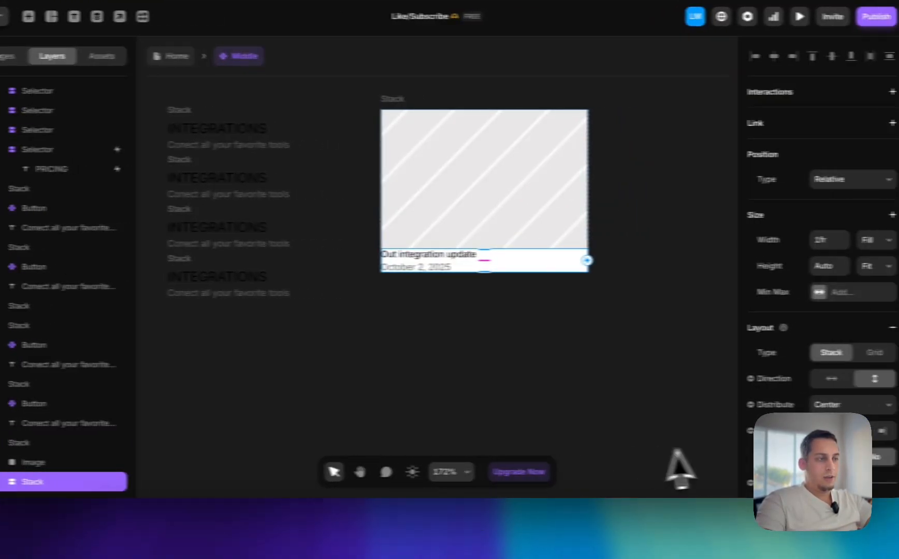
key("shift+Up")
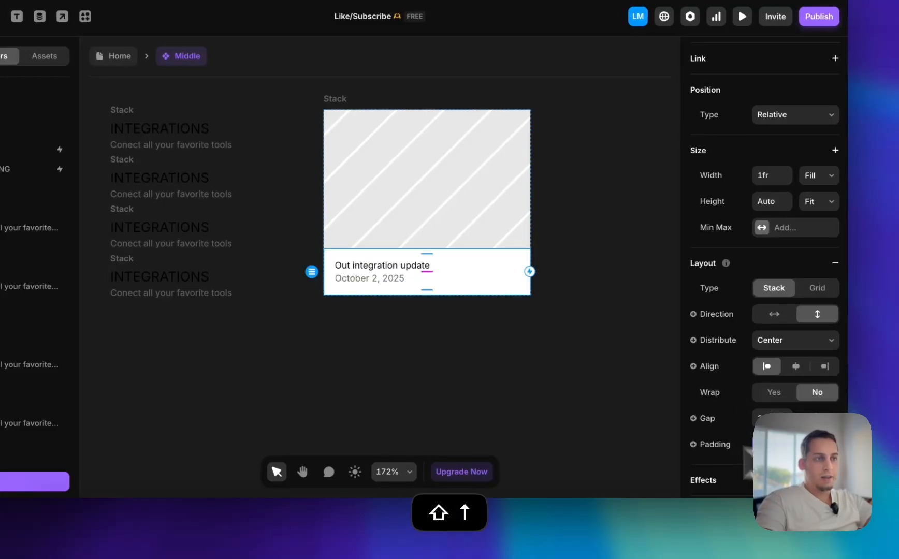
Switch to the Clay website in Chrome and examine the corners, border and text spacing of the Releases menu's featured card
scroll(435, 402, "left", 5)
scroll(435, 403, "up", 4)
scroll(435, 403, "right", 4)
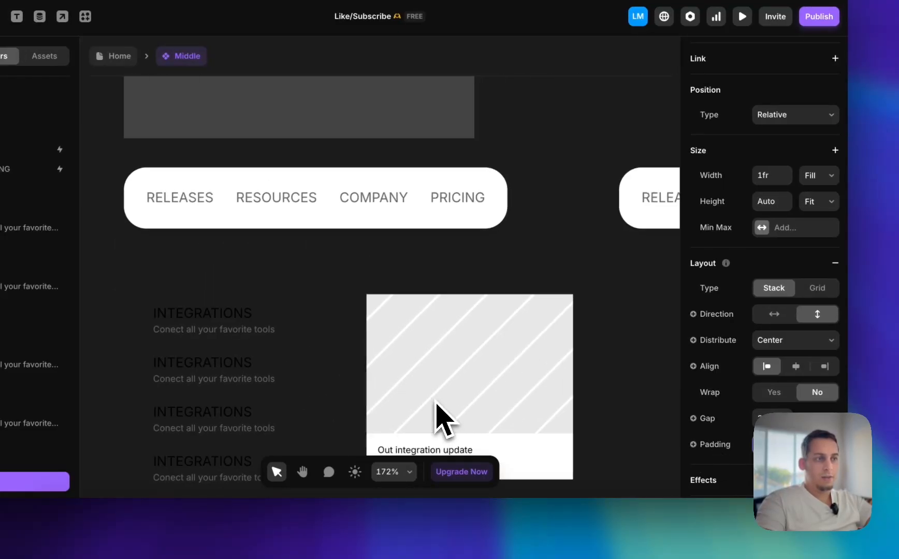
left_click(107, 509)
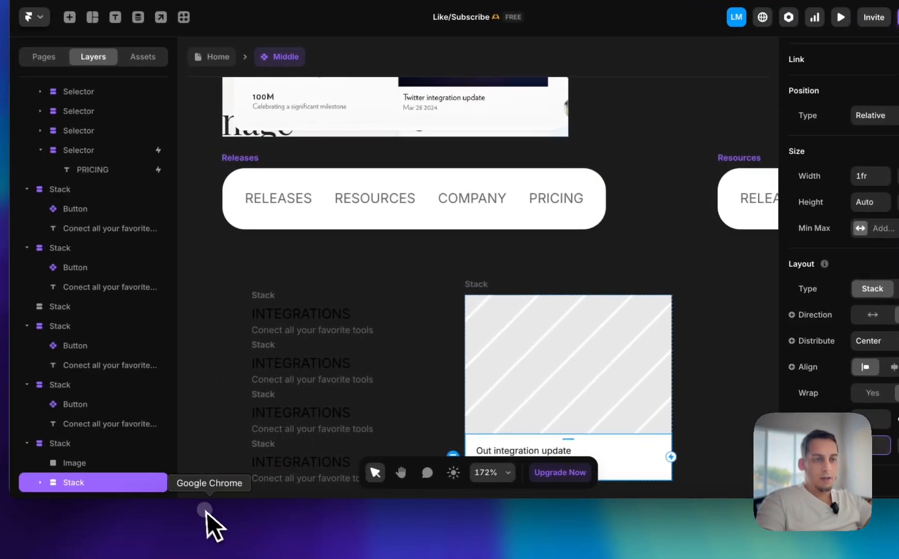
mouse_move(388, 138)
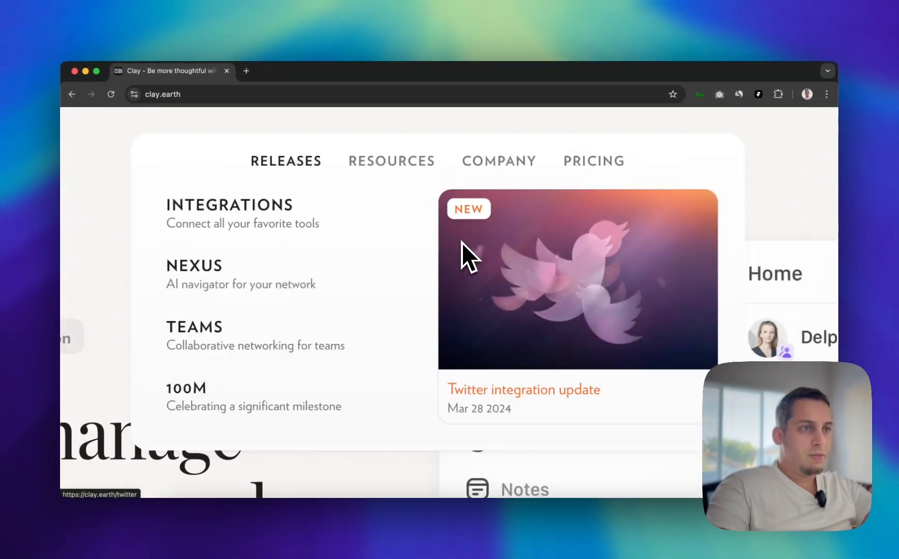
scroll(461, 242, "down", 3)
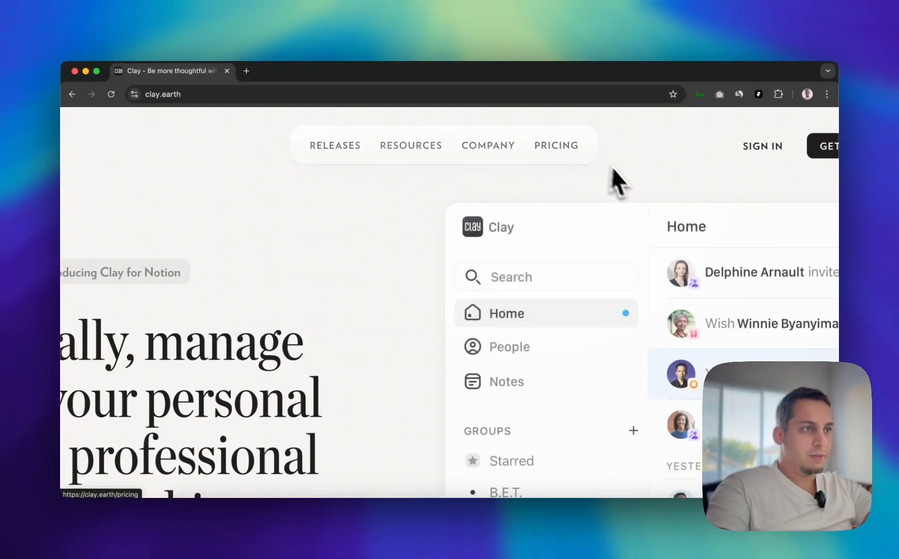
mouse_move(335, 150)
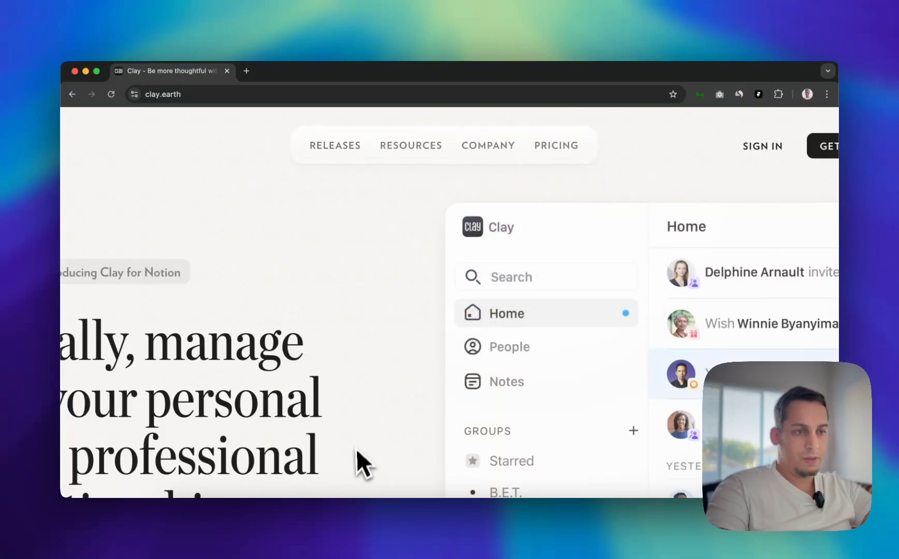
scroll(413, 330, "down", 3)
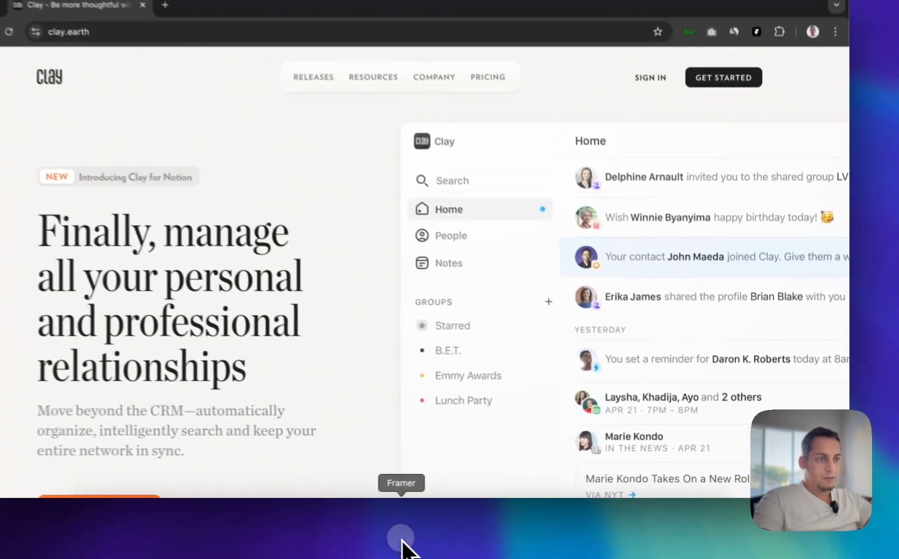
Switch back to Framer, set the featured card's corner radius to 10 and add a low-opacity #222222 border
left_click(451, 541)
scroll(748, 353, "down", 5)
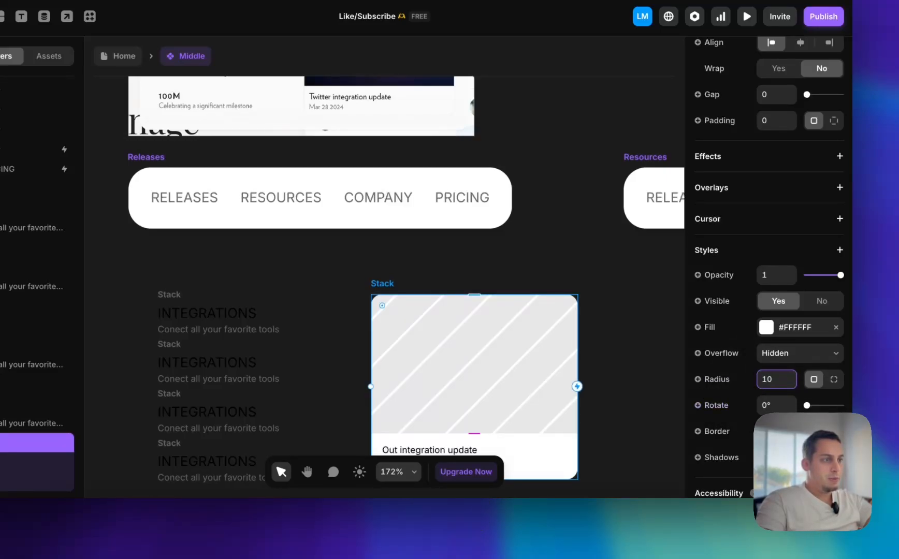
left_click(800, 431)
left_click(597, 424)
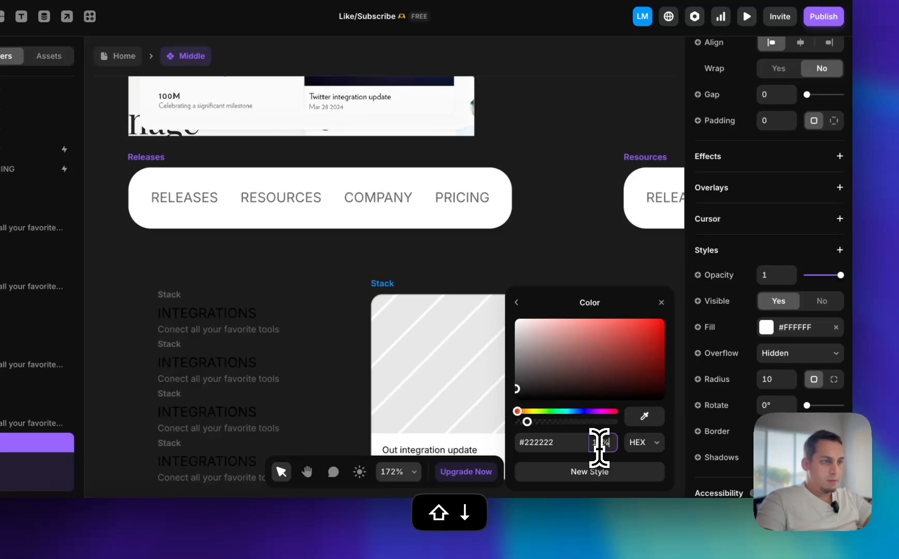
left_click(357, 361)
Move the featured card slightly closer to the link column, lining its top up with the first link
scroll(358, 361, "down", 3)
scroll(377, 359, "up", 4)
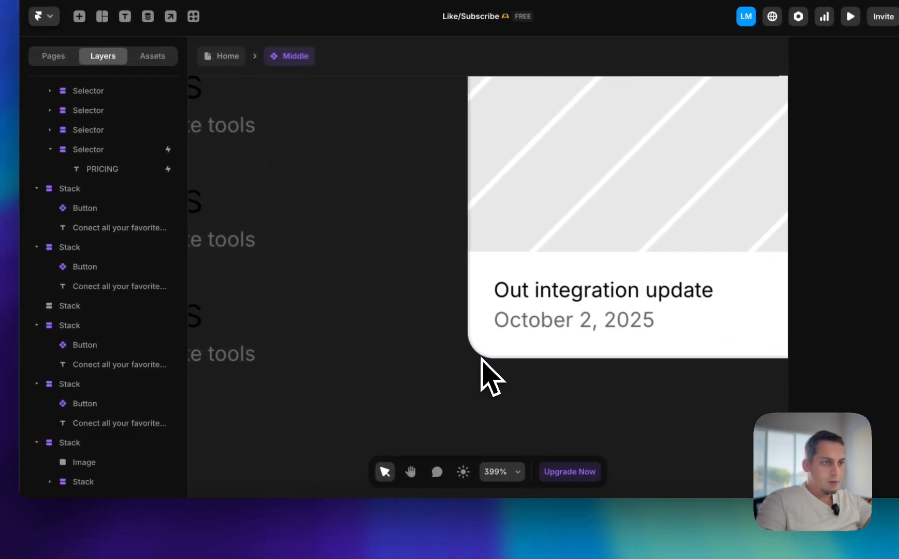
scroll(377, 357, "down", 5)
scroll(481, 358, "down", 2)
scroll(482, 317, "up", 4)
scroll(477, 287, "down", 6)
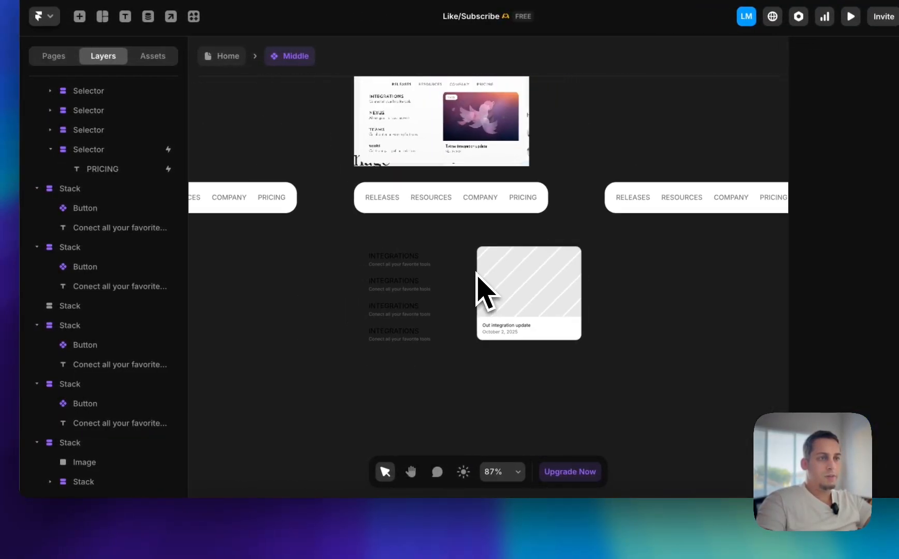
scroll(481, 287, "up", 2)
left_click_drag(522, 234, 515, 240)
left_click(490, 242)
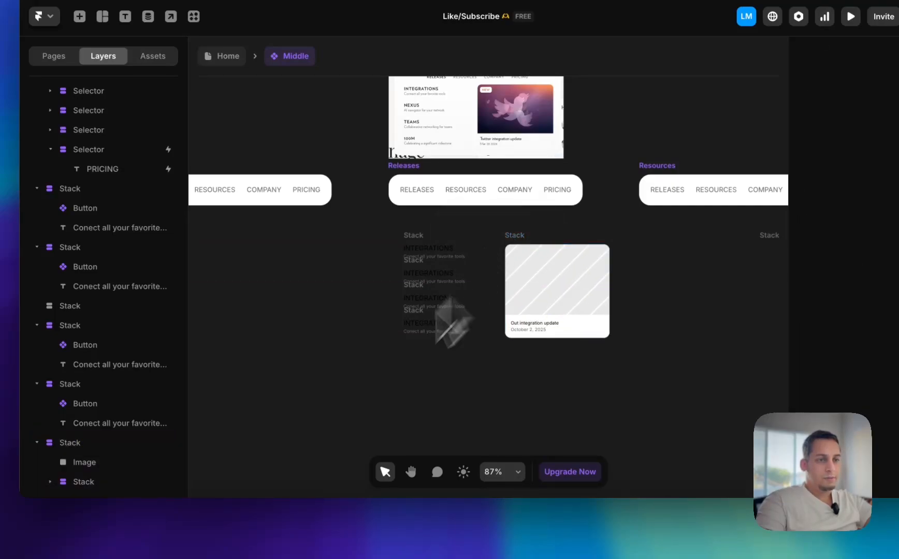
left_click_drag(376, 224, 669, 387)
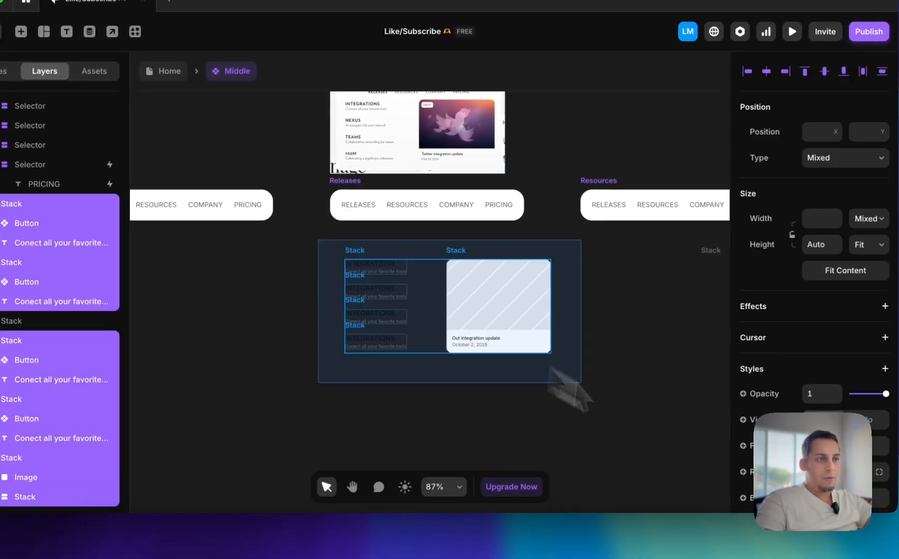
left_click_drag(610, 401, 580, 388)
scroll(580, 389, "up", 5)
scroll(580, 389, "left", 2)
scroll(580, 389, "up", 1)
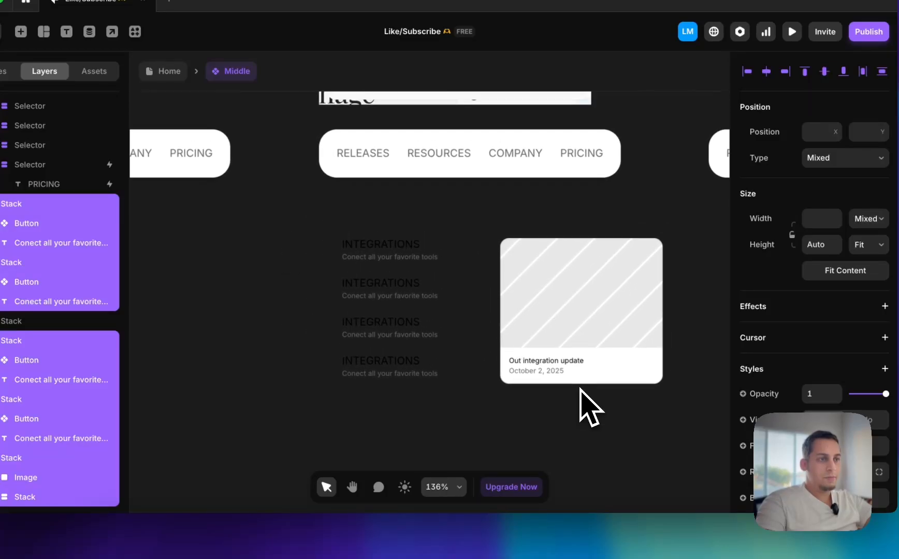
left_click(457, 285)
Wrap the four INTEGRATIONS link stacks in one stack and set its width and height to Fit Content
left_click_drag(327, 221, 456, 445)
right_click(408, 335)
left_click(430, 341)
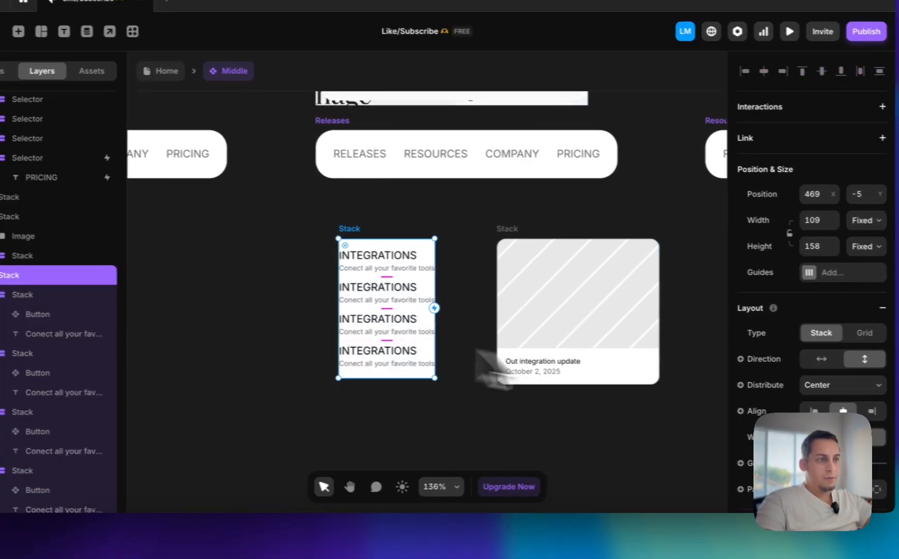
left_click(865, 220)
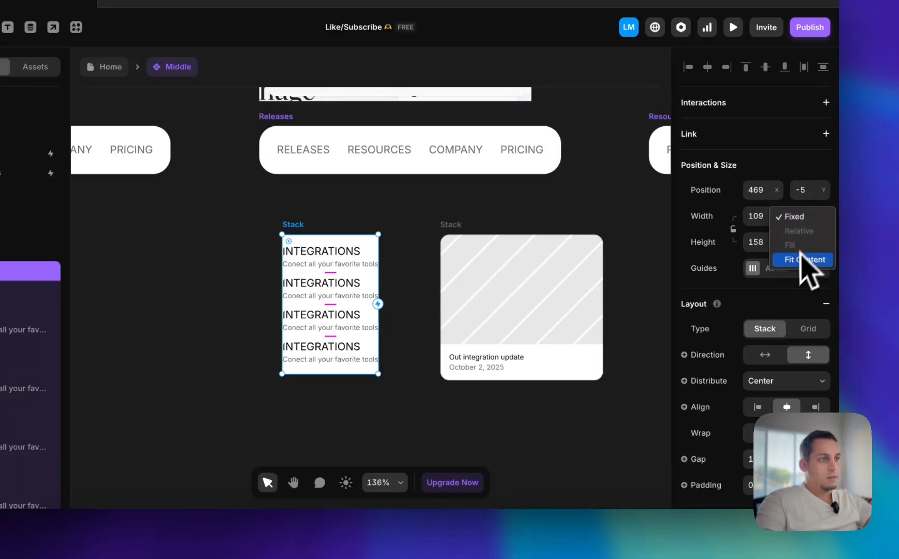
left_click(808, 249)
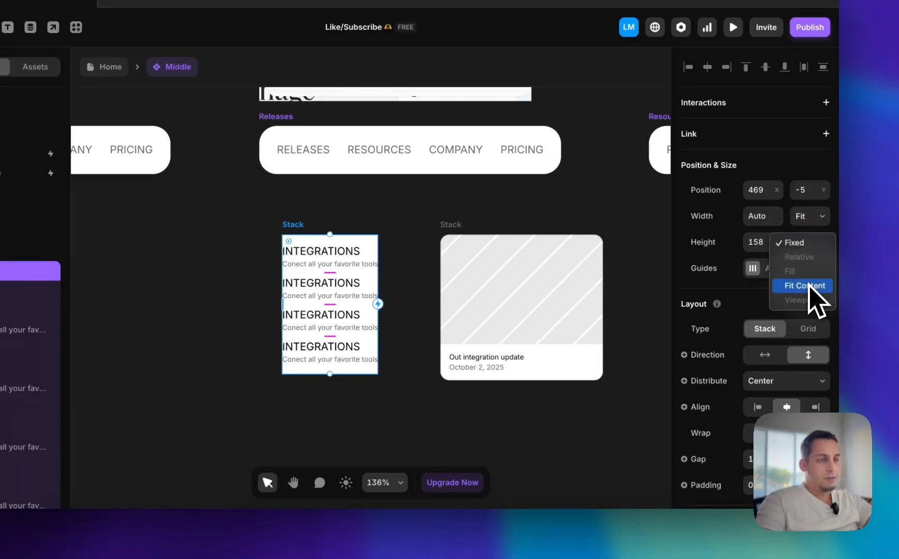
left_click(805, 286)
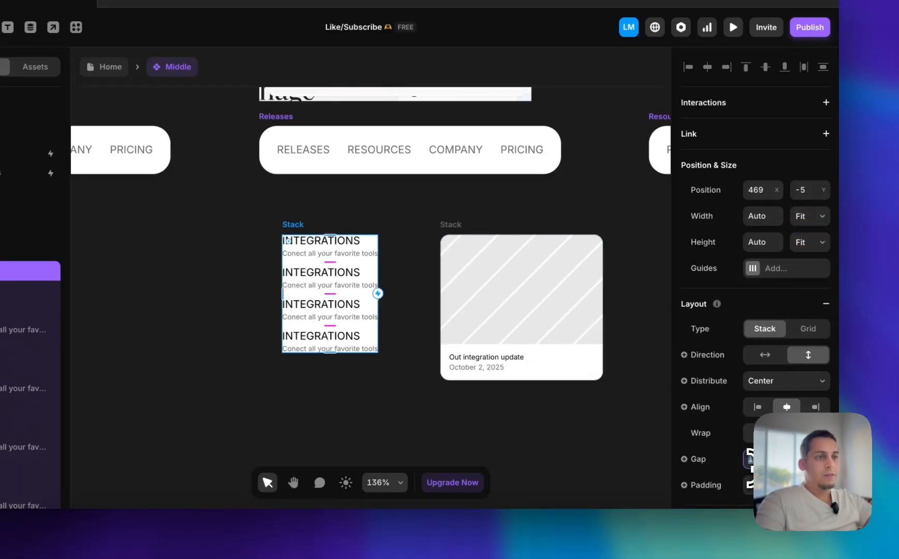
Set the link column stack's gap to 20 to match the spacing in the Clay reference image
key("shift+Up")
scroll(314, 272, "up", 4)
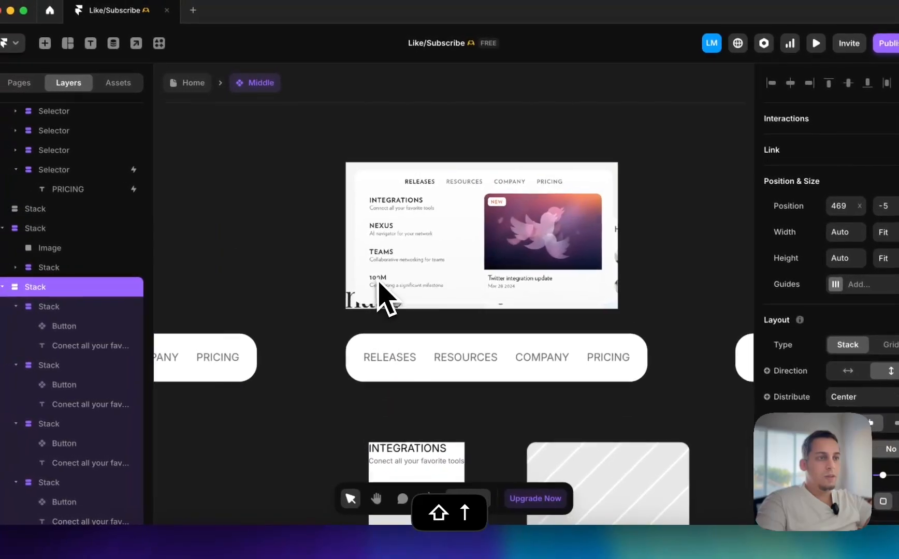
scroll(384, 290, "down", 3)
scroll(384, 290, "up", 2)
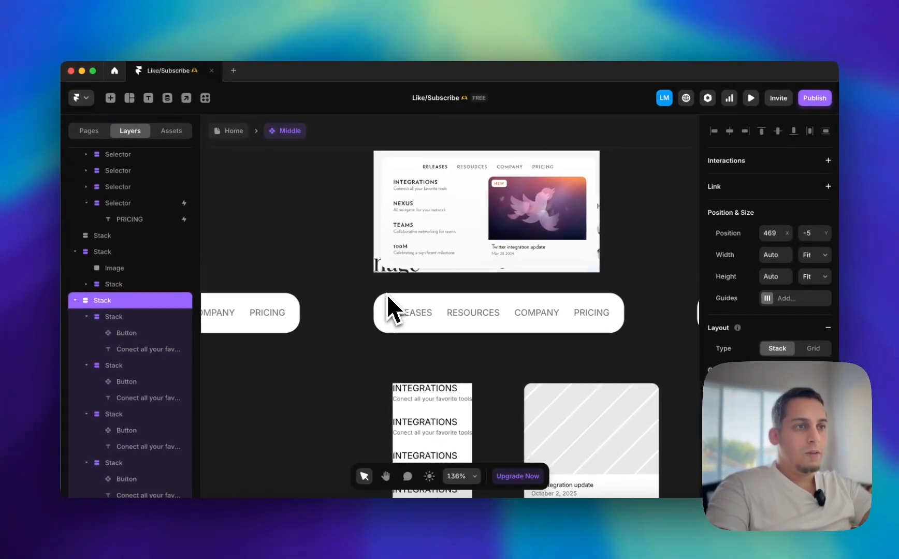
scroll(384, 290, "down", 2)
scroll(387, 295, "down", 1)
Remove the white fill from the stack holding the four links
left_click(383, 308)
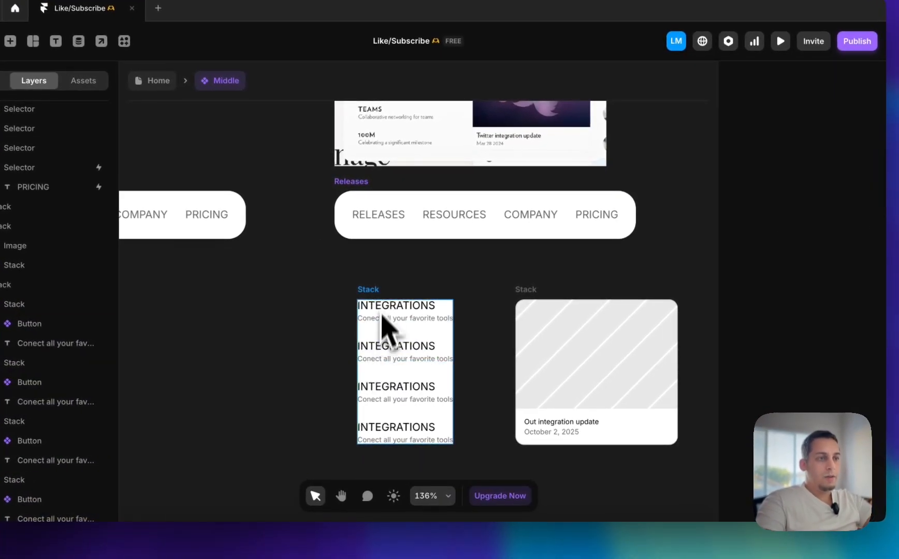
left_click(419, 322)
scroll(828, 394, "down", 5)
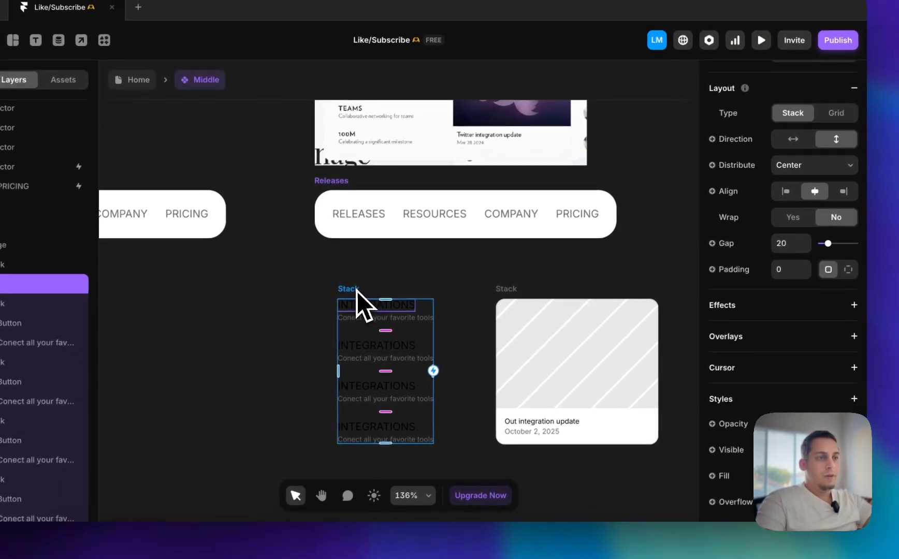
Move the link column closer to the featured card and wrap both in one horizontal stack
left_click_drag(329, 267, 393, 303)
left_click(518, 304, "shift")
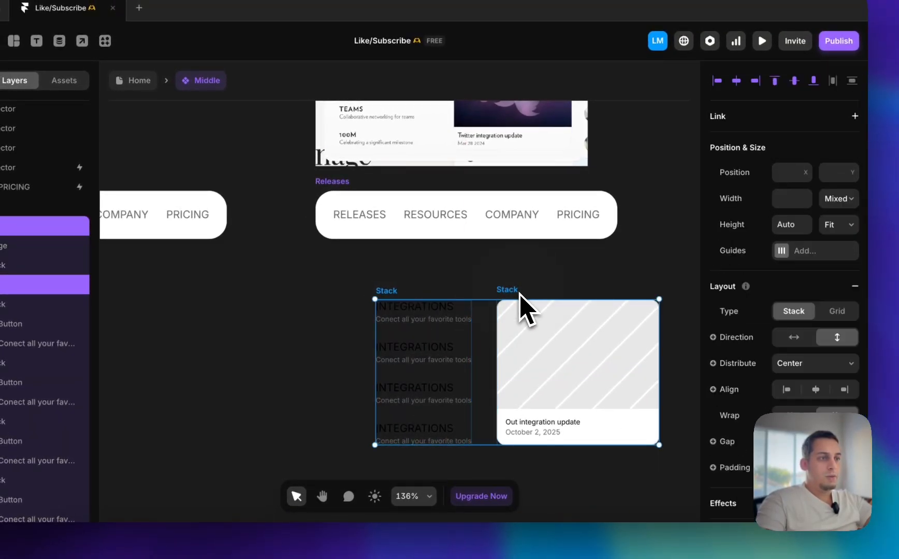
right_click(520, 295)
left_click(544, 349)
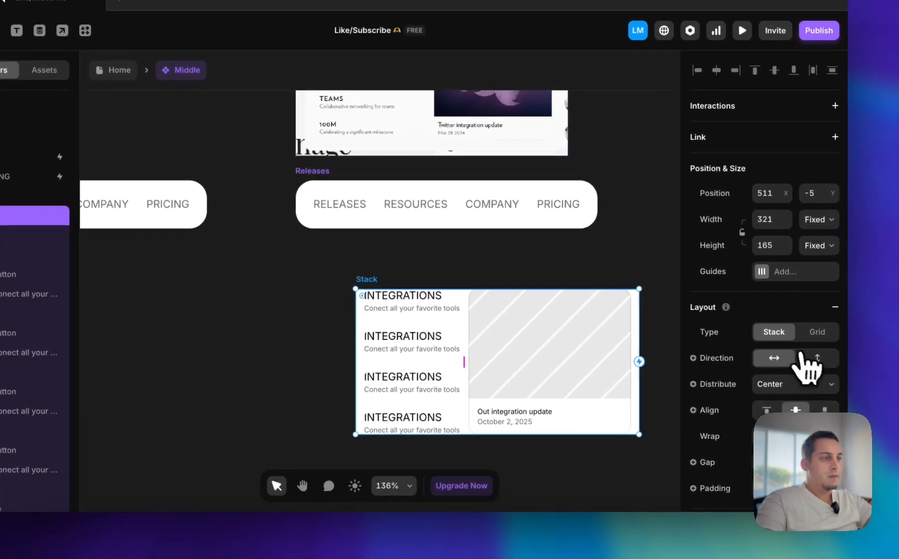
Set the distribution of the stack holding the links and card to Space Between
left_click(811, 394)
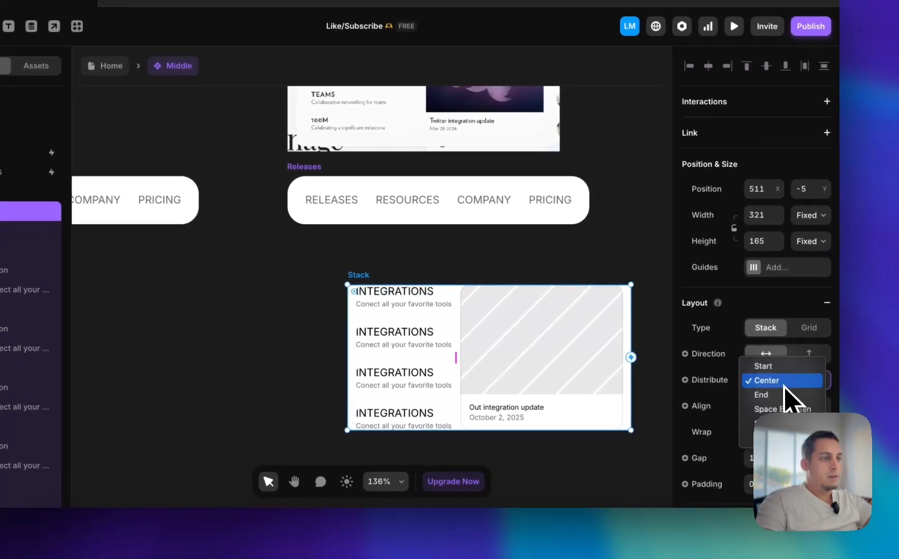
left_click(764, 410)
scroll(496, 315, "up", 4)
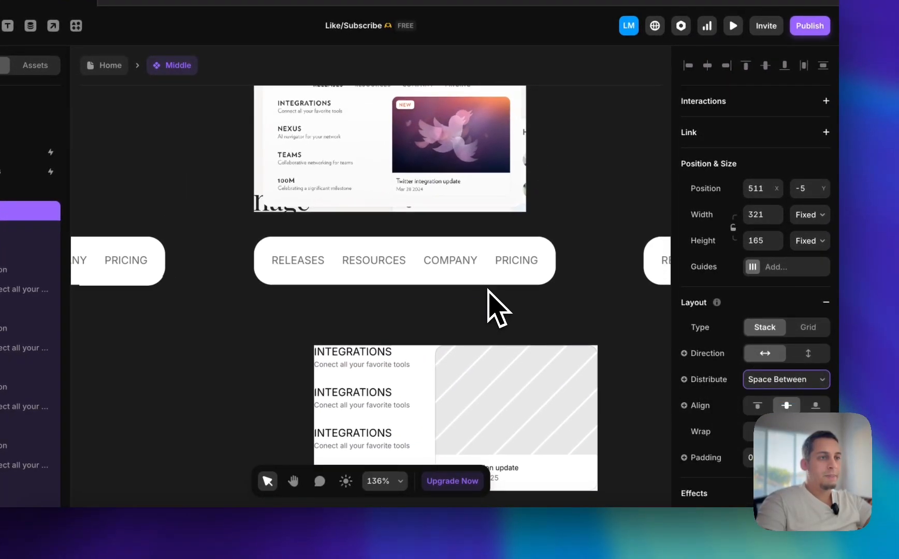
Move the stack holding the links and card closer beneath the Releases navigation bar, at an X position of about 473
scroll(492, 305, "down", 3)
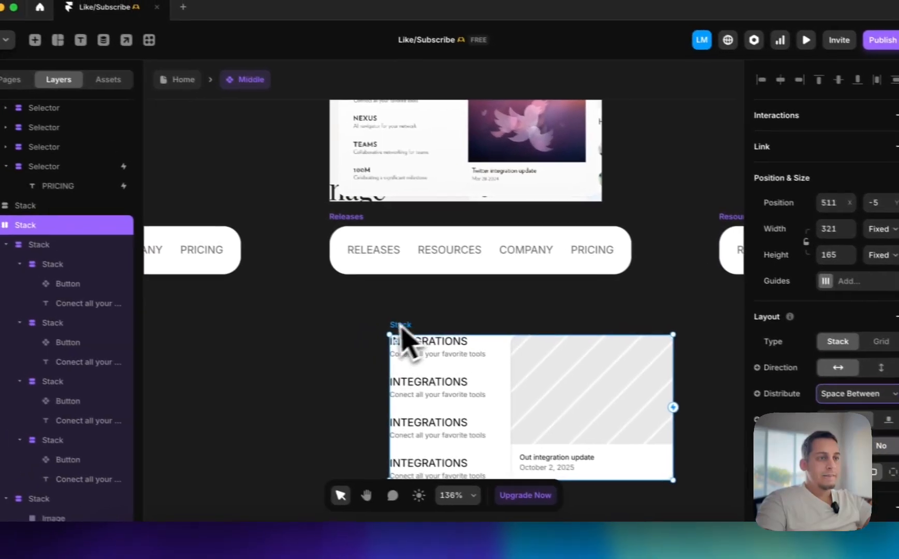
left_click_drag(423, 332, 393, 306)
scroll(393, 306, "up", 5)
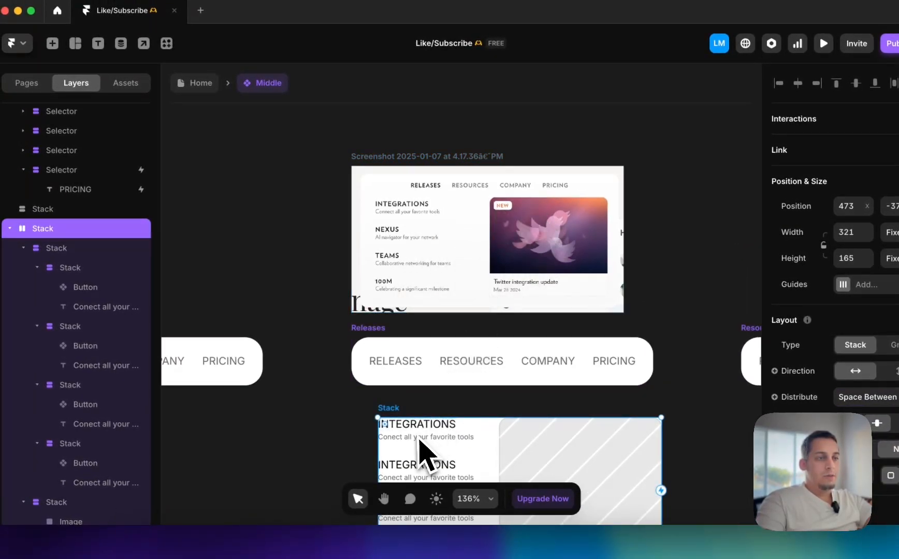
scroll(419, 439, "down", 2)
scroll(419, 439, "left", 2)
mouse_move(449, 363)
left_mouse_down()
mouse_move(454, 341)
mouse_move(482, 334)
mouse_move(471, 334)
mouse_move(449, 374)
left_mouse_up()
Wrap the four Selector items of the Releases variant in a new stack
double_click(457, 307)
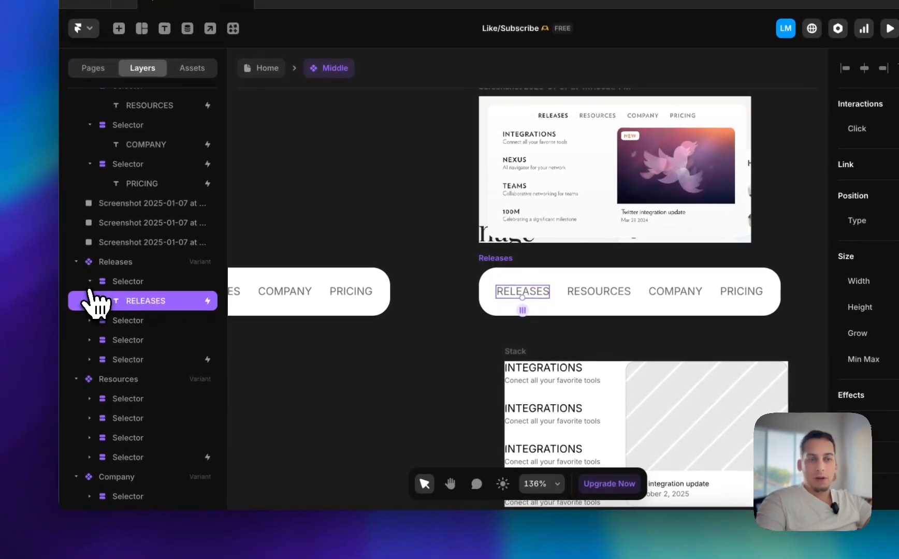
left_click(72, 285)
left_click(93, 341)
left_click(132, 283, "shift")
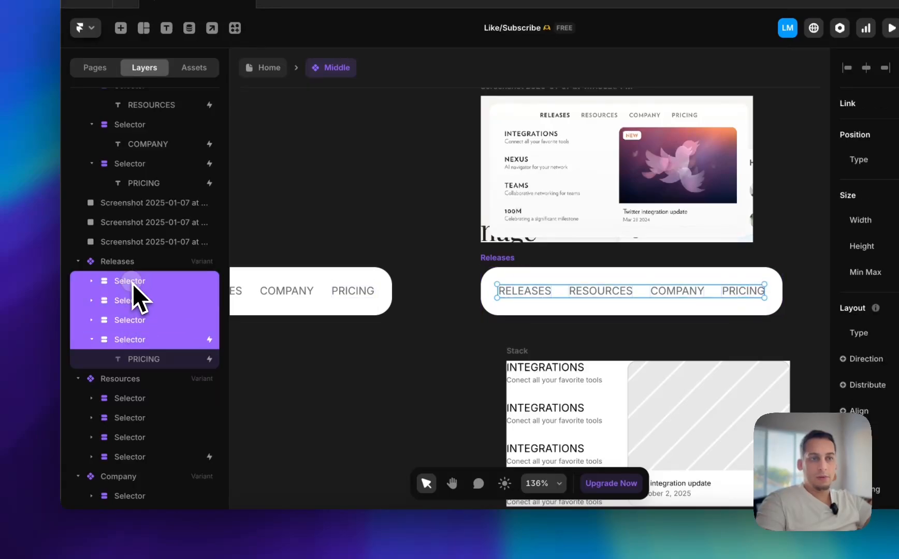
right_click(132, 286)
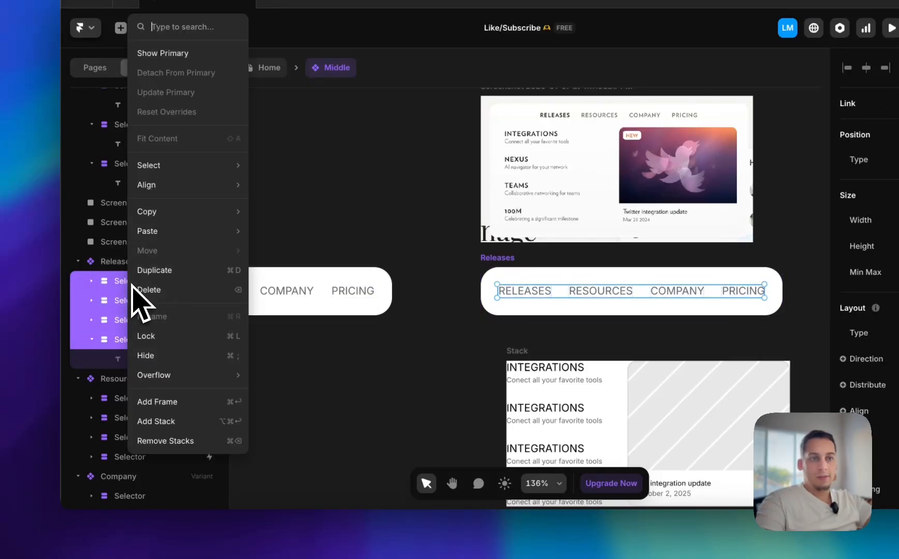
left_click(155, 422)
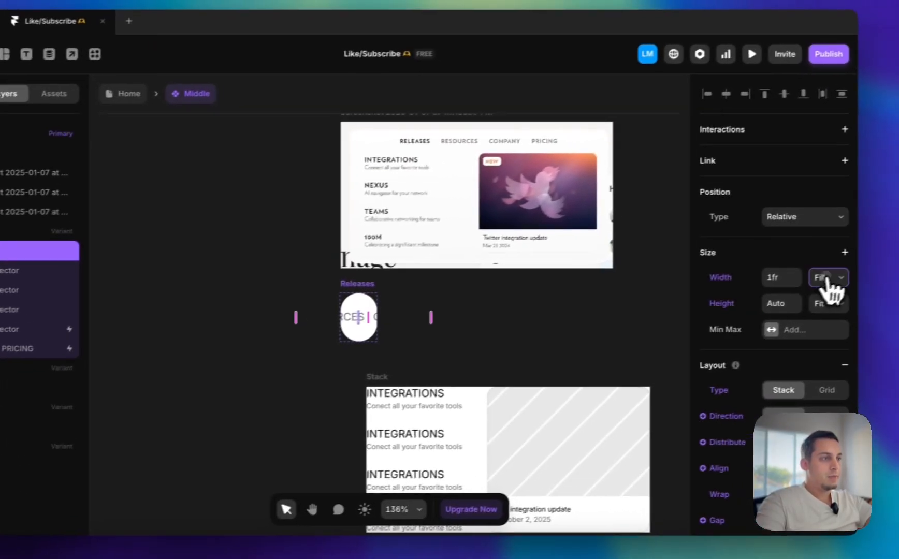
Set the new selector stack's width to Fit Content and rename it Top
left_click(811, 282)
left_click(796, 299)
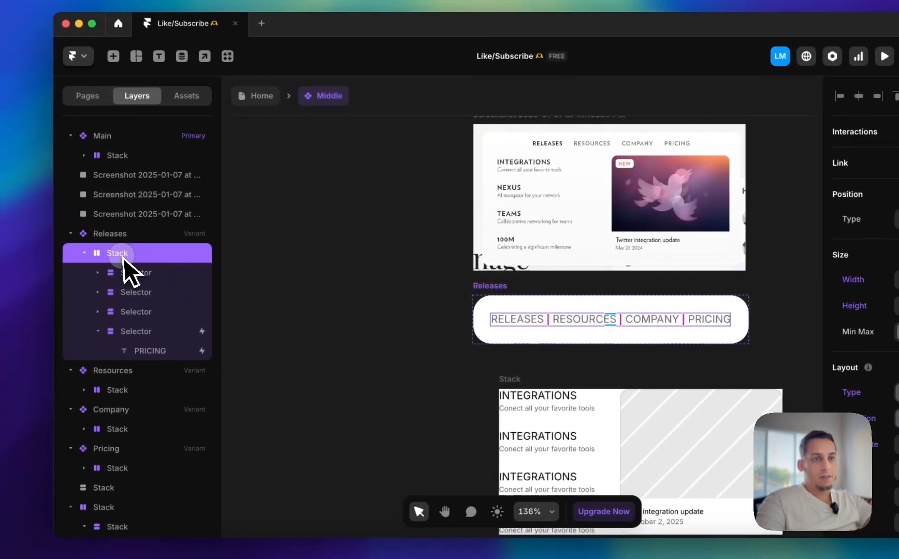
double_click(124, 254)
type("To")
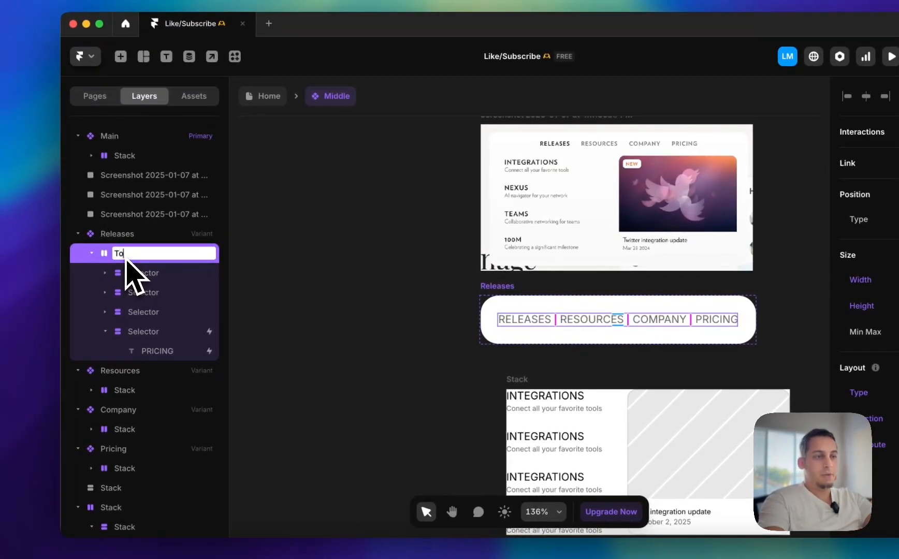
type("p")
key("Return")
Rename the stack holding the link column and featured card as Bottom
left_click(514, 379)
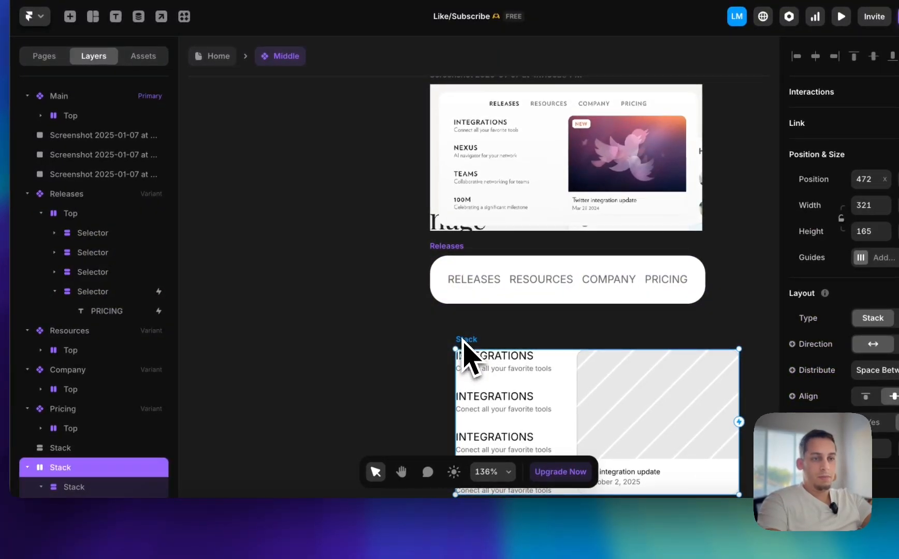
double_click(60, 469)
type("Bottom")
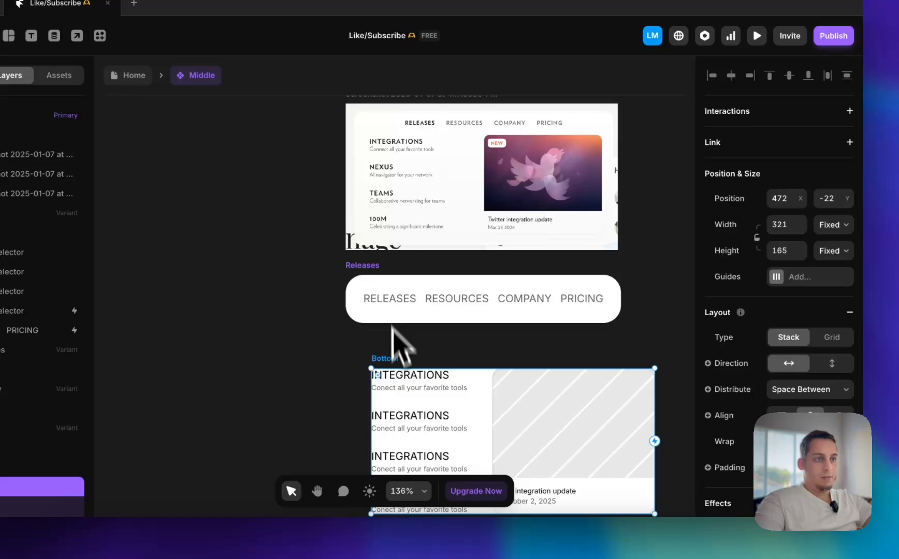
Set the Releases variant's direction to vertical and place the Bottom stack inside it, below the Top stack
left_click(517, 268)
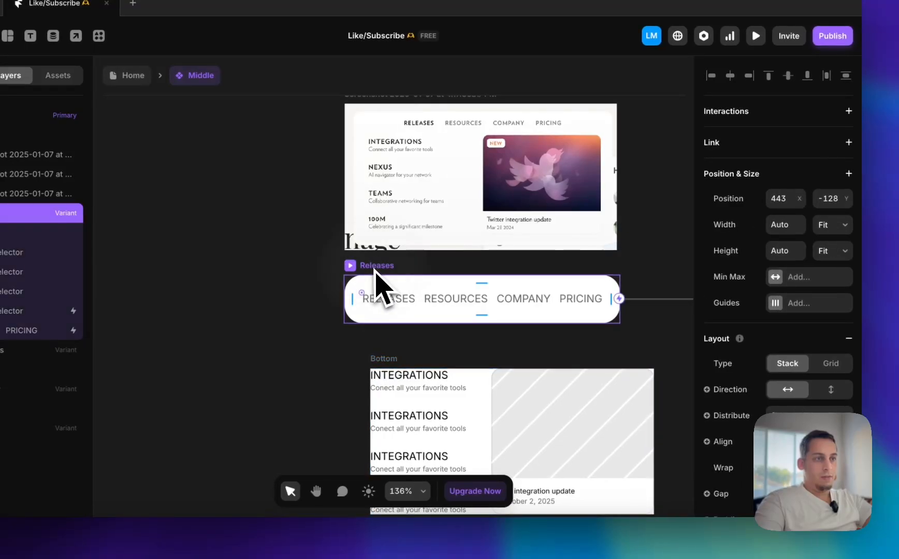
left_click(830, 390)
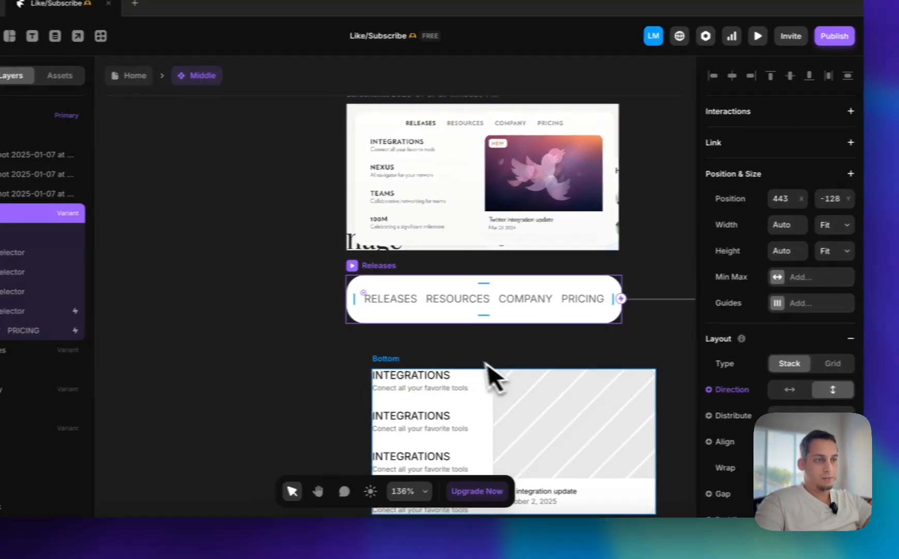
left_click_drag(424, 367, 385, 318)
left_click(331, 302)
scroll(340, 302, "down", 1)
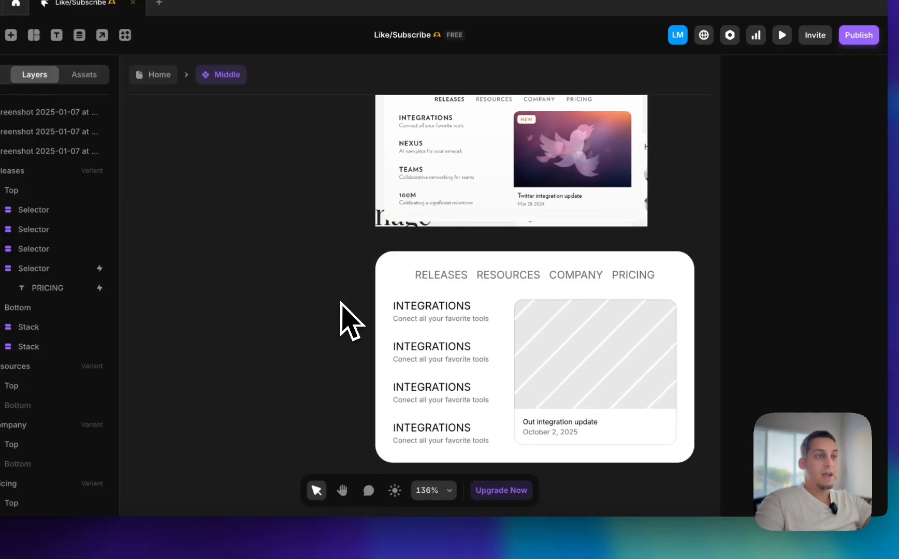
Set the width of the Bottom stack in the Releases variant to 380
scroll(341, 302, "up", 2)
scroll(341, 303, "down", 1)
left_click(372, 269)
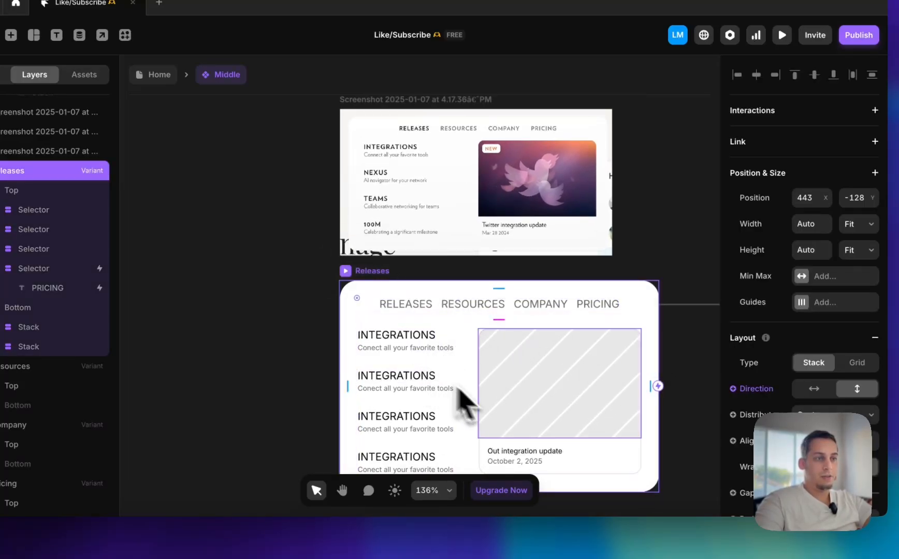
left_click(475, 402)
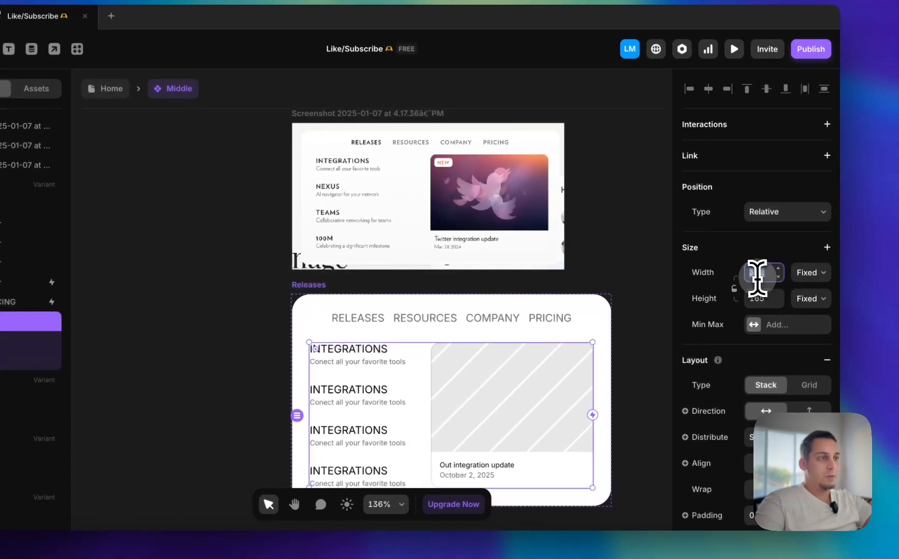
left_click(802, 262)
key("shift+Up")
key("shift+Up")
key("shift+Up")
key("shift+Up")
key("shift+Up")
key("shift+Up")
key("shift+Up")
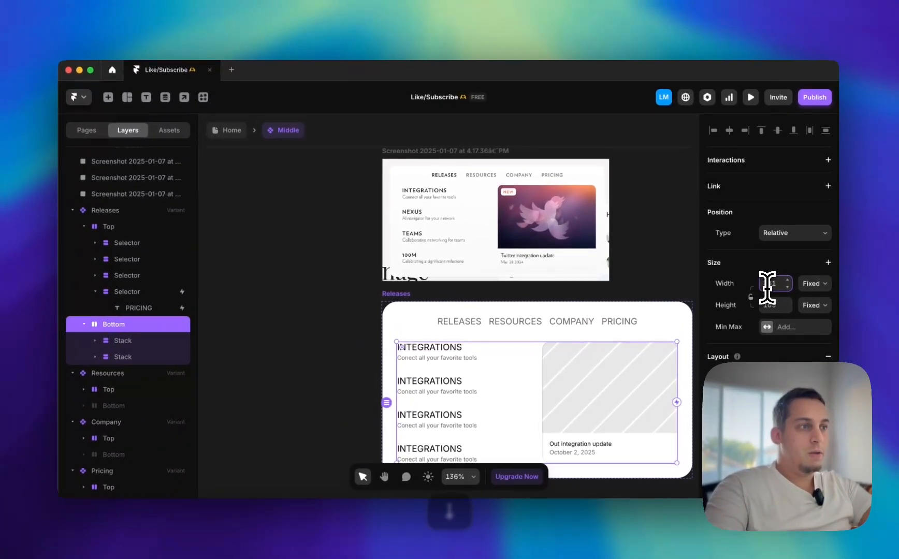
key("Down")
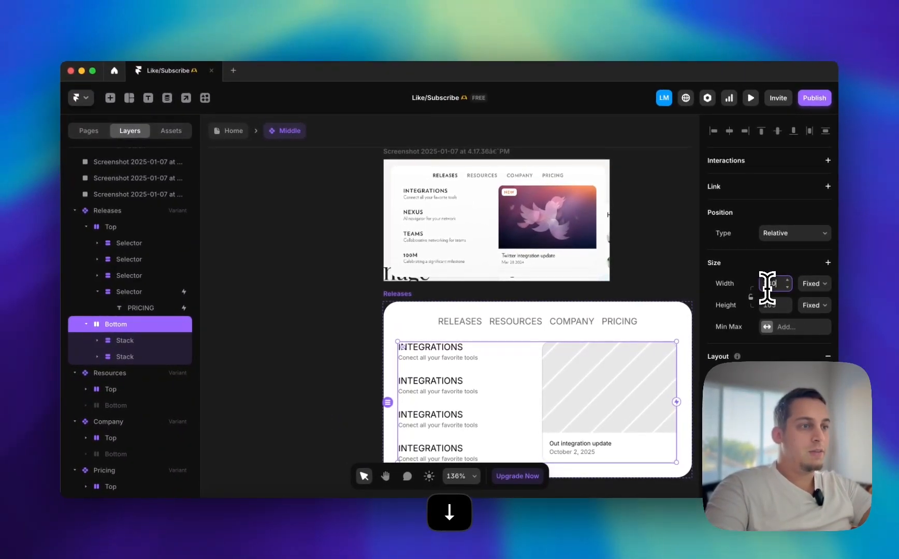
Set the width of the Top stack in the Main primary variant to Fit Content
scroll(600, 286, "down", 3)
scroll(593, 285, "right", 2)
scroll(594, 285, "left", 3)
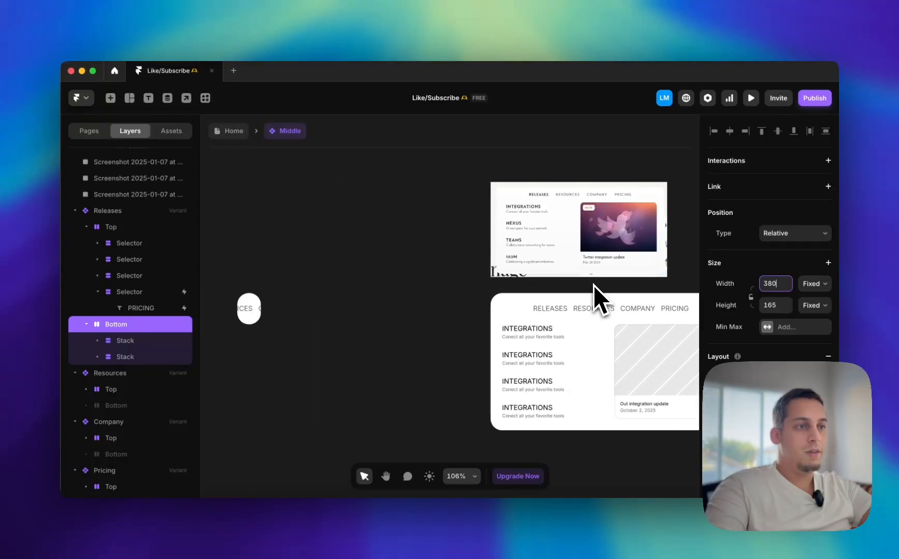
scroll(547, 288, "down", 3)
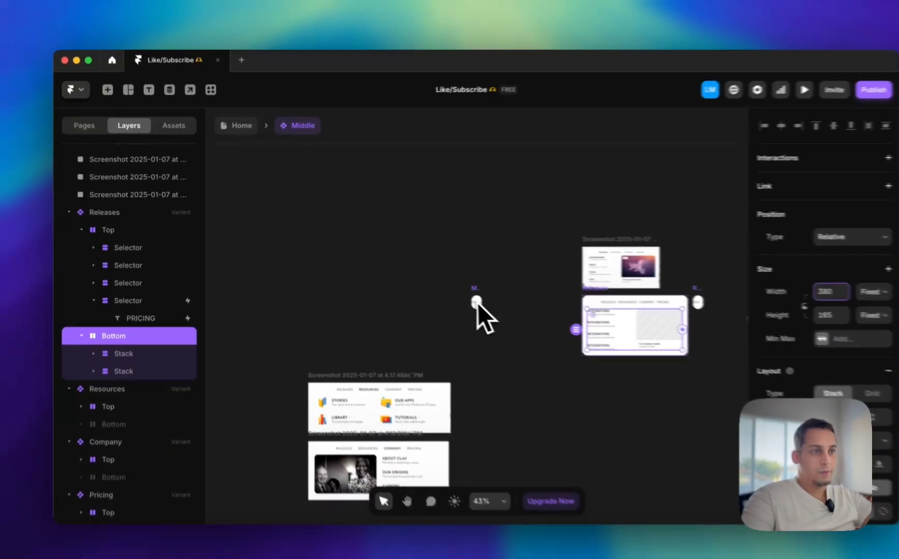
left_click(451, 288)
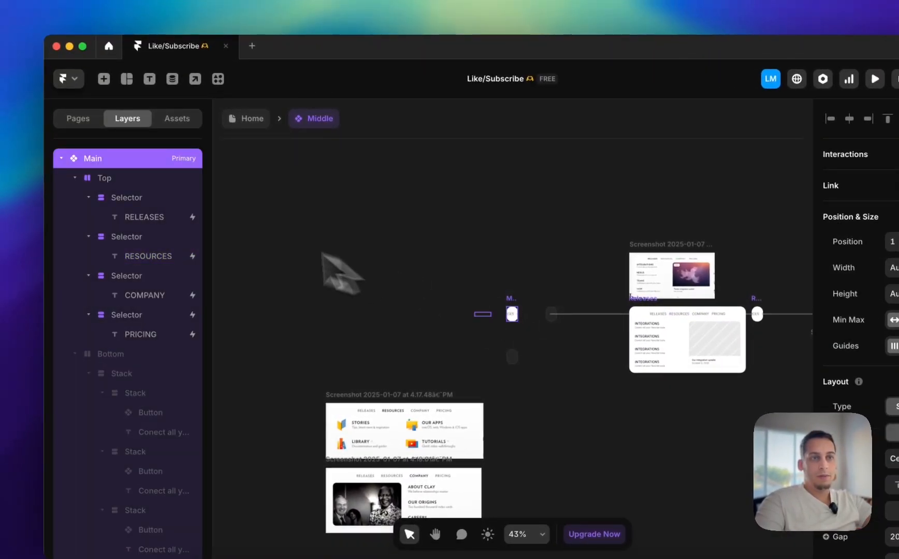
left_click(154, 177)
left_click(898, 306)
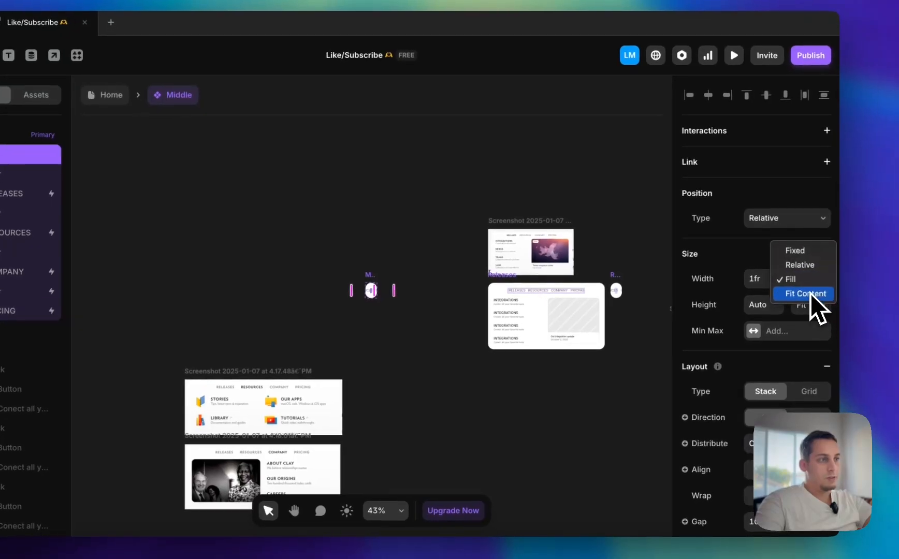
left_click(818, 299)
Move the Releases variant away from Resources to an X position of about 410, keeping it aligned with the other variants
scroll(606, 321, "right", 5)
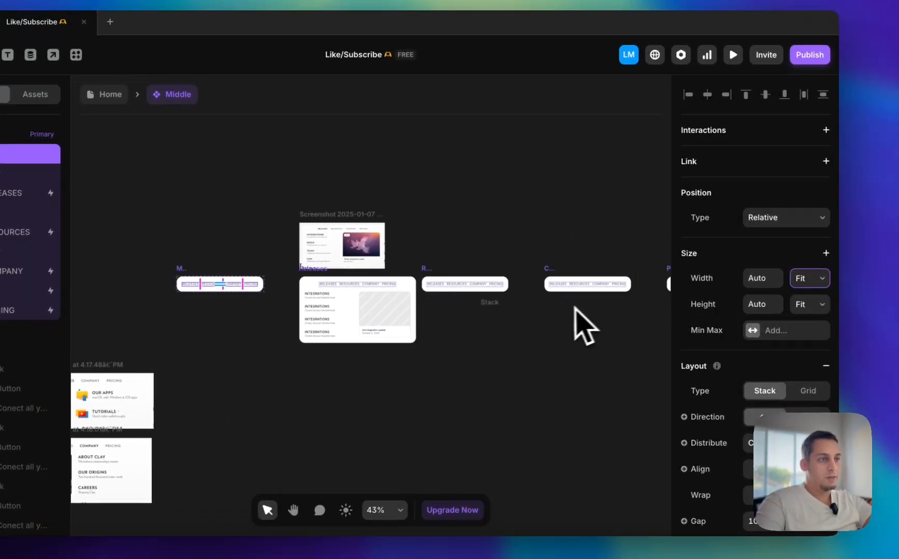
scroll(574, 306, "right", 6)
scroll(564, 311, "left", 7)
left_click_drag(372, 265, 363, 265)
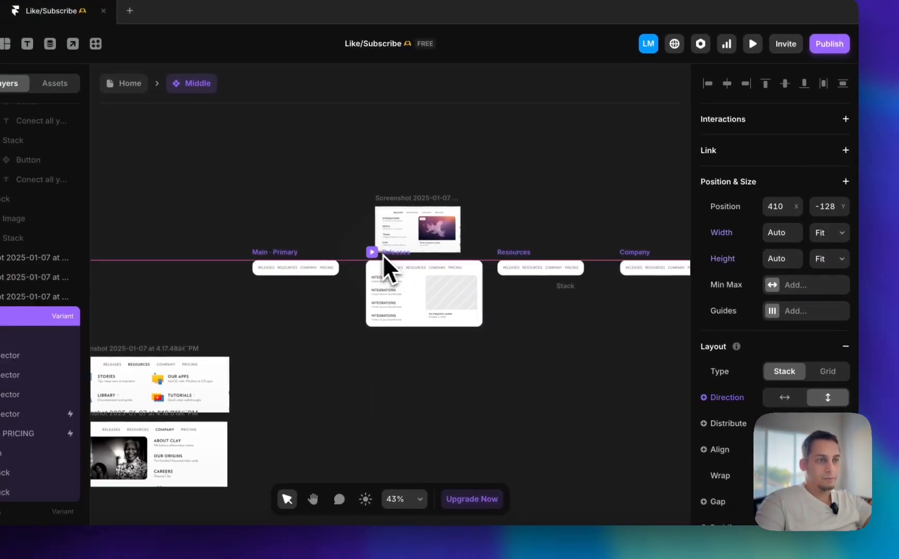
Open the image plugin list for the fill of the featured card's placeholder image in the Releases variant
scroll(381, 261, "up", 5)
left_click(485, 335)
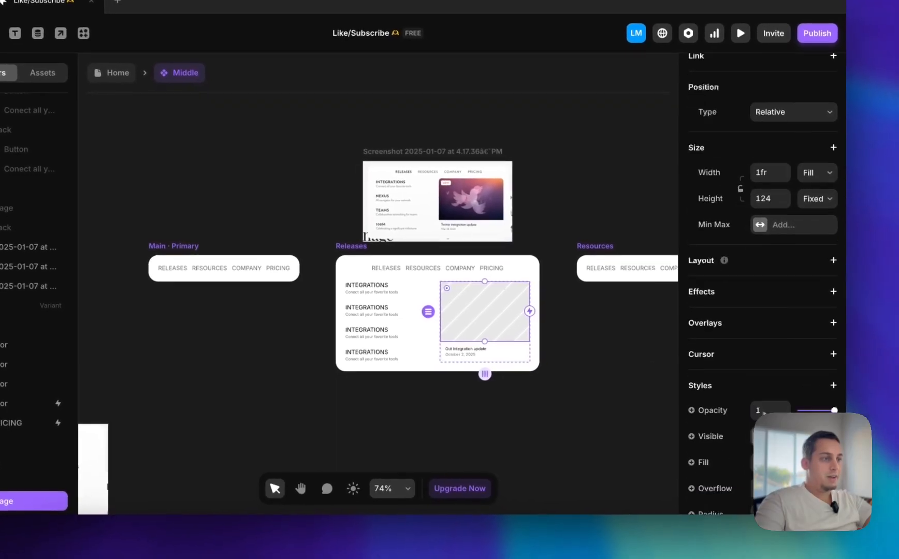
scroll(776, 394, "down", 4)
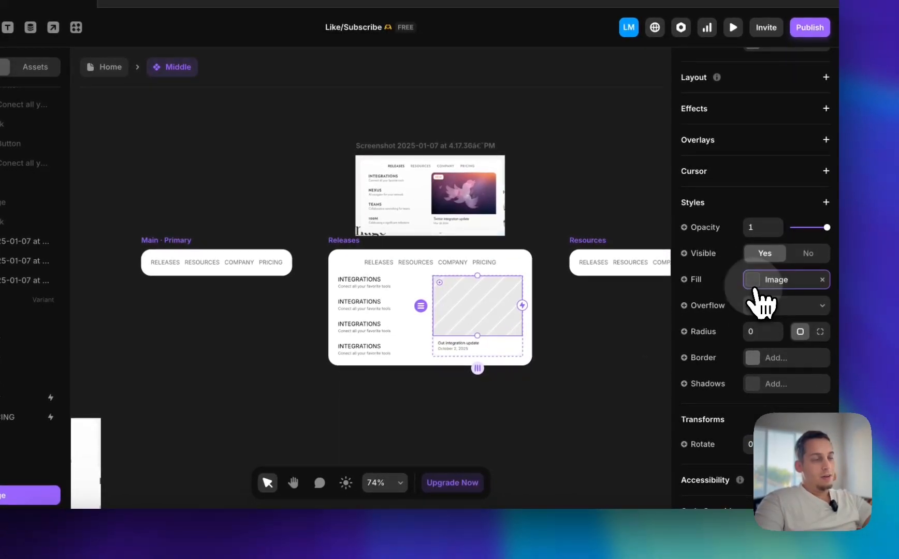
left_click(756, 287)
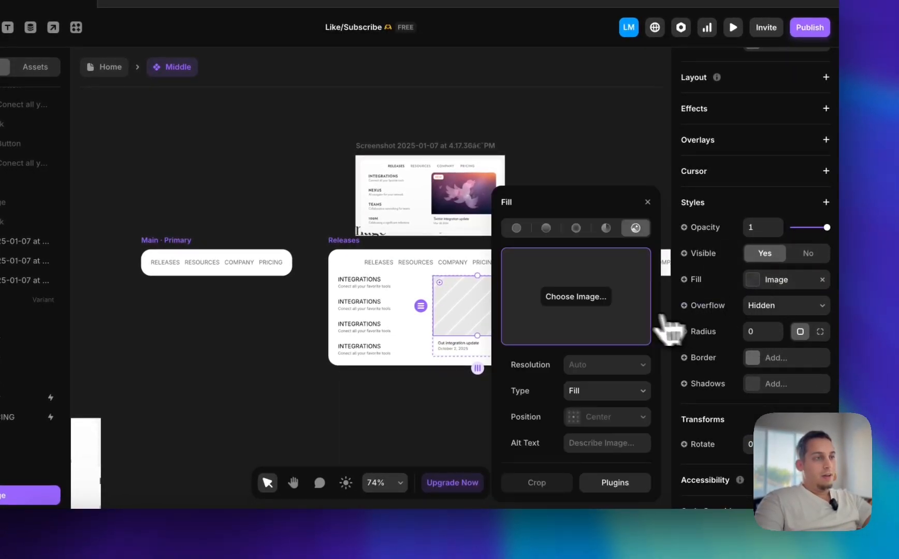
left_click(615, 482)
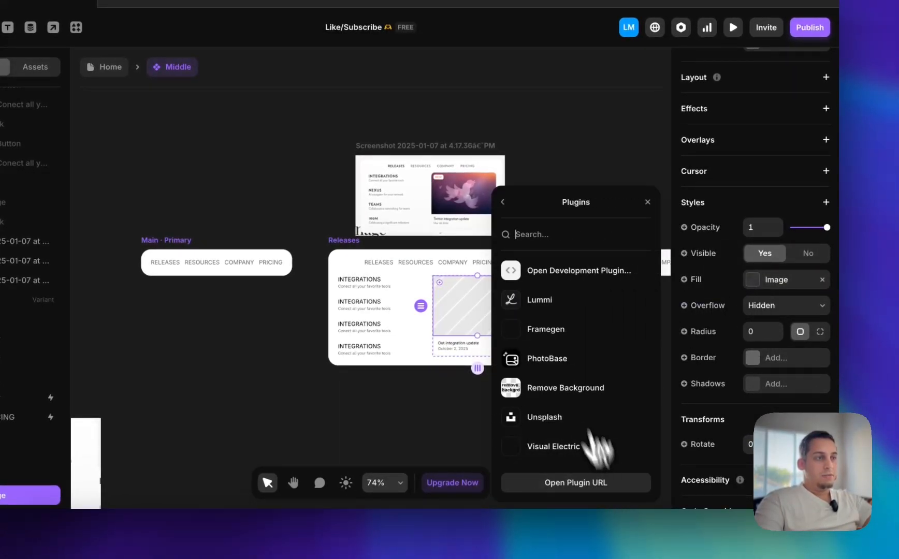
left_click(535, 308)
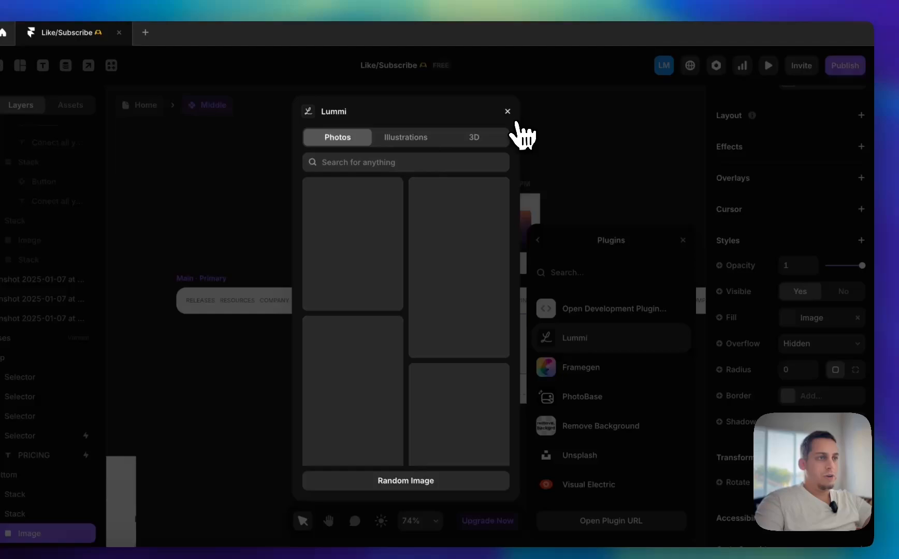
left_click(475, 72)
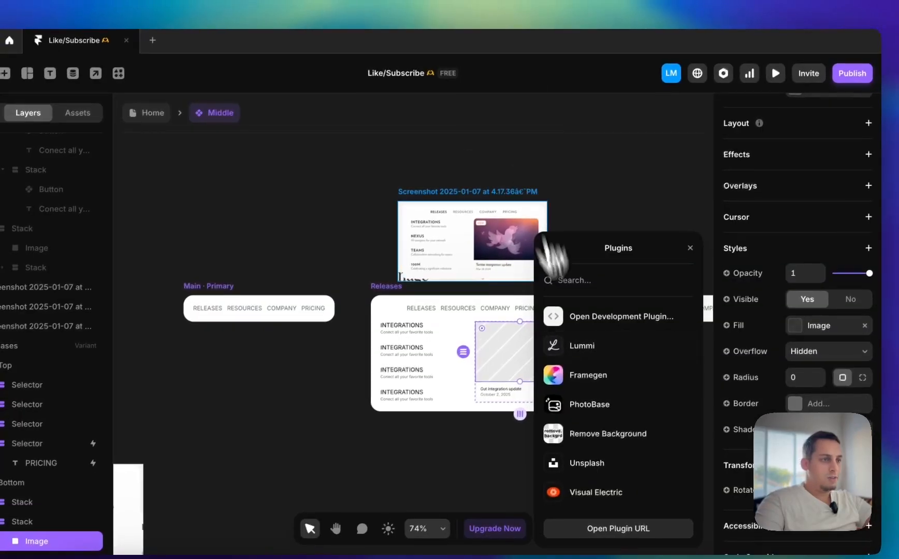
left_click(585, 376)
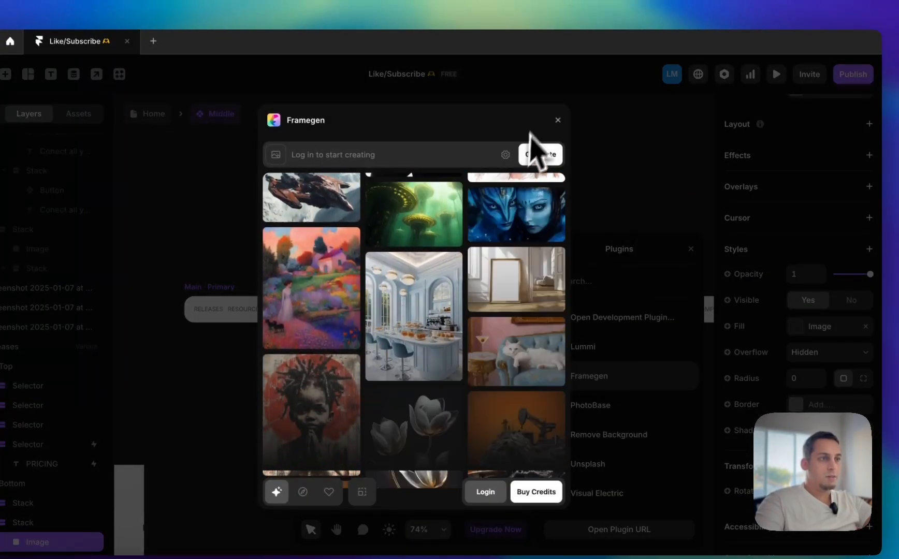
left_click(558, 121)
Fill the featured card's image with the Lummi photo of a woman resting in water, and close the plugin
left_click(618, 358)
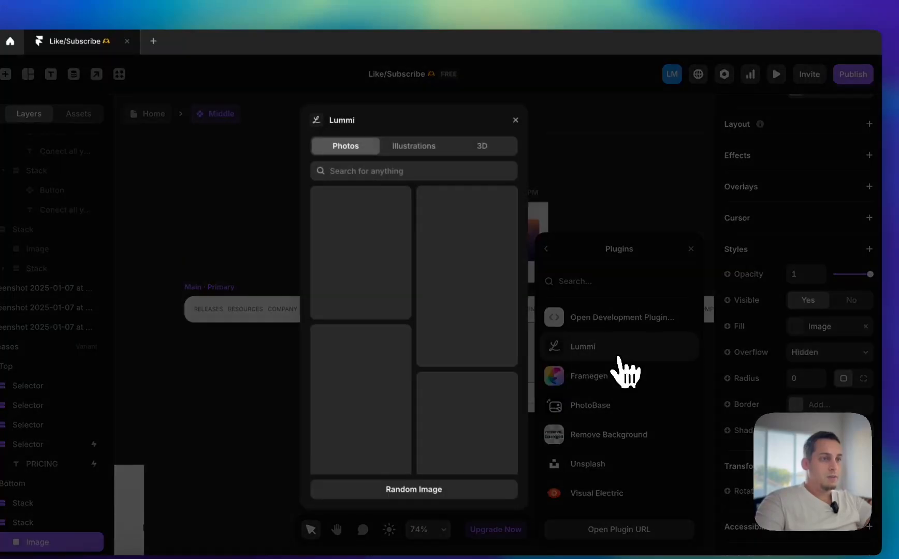
scroll(482, 365, "up", 4)
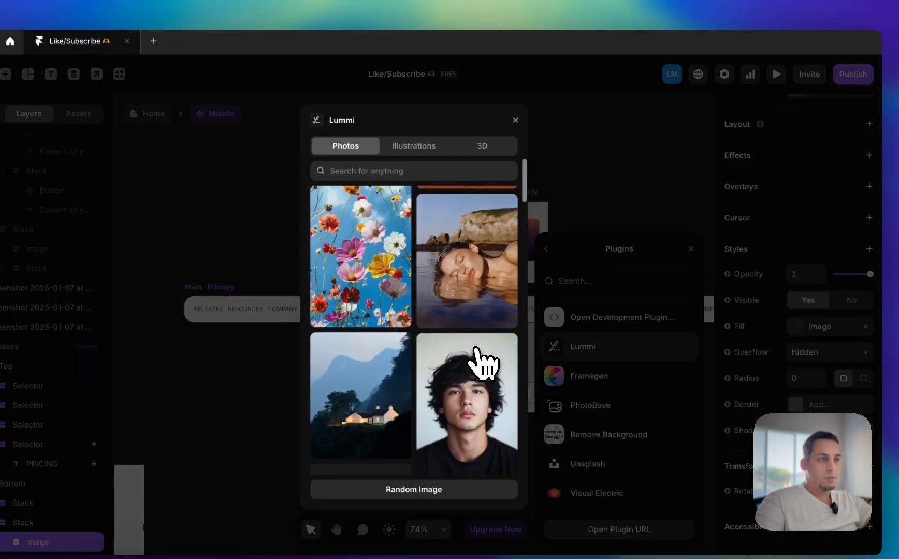
left_click(474, 322)
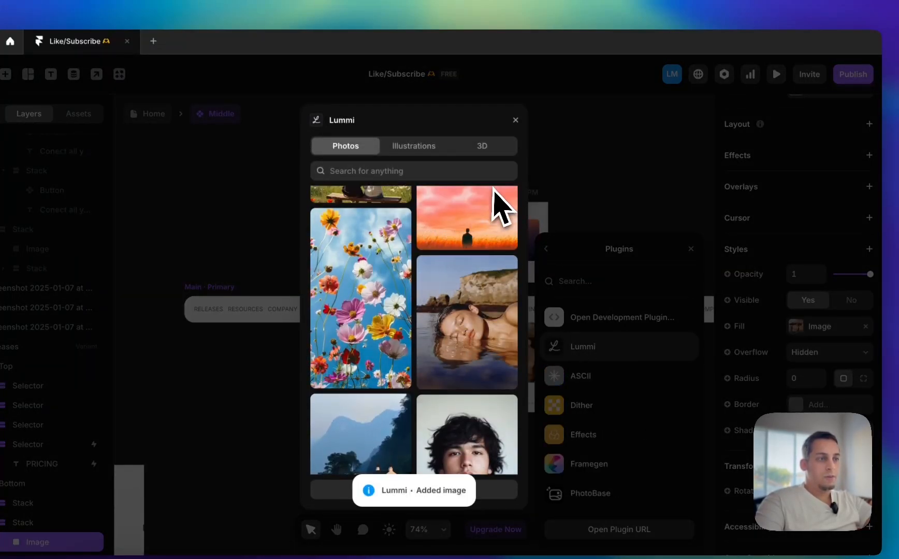
left_click(517, 120)
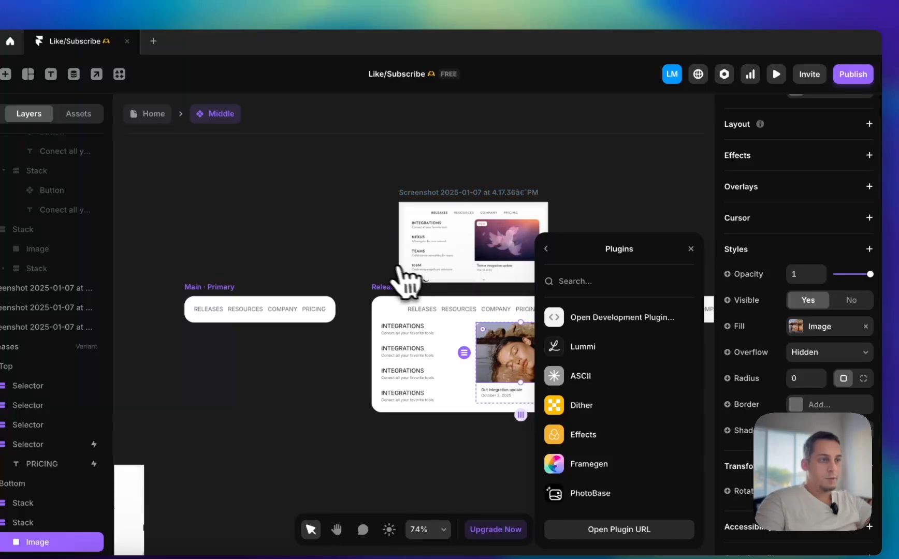
scroll(411, 344, "up", 10)
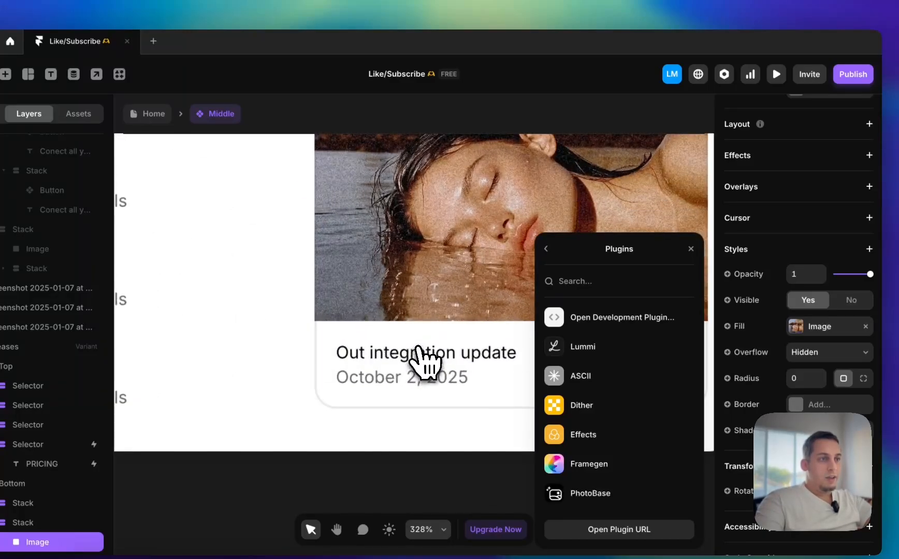
scroll(426, 362, "down", 5)
left_click(367, 466)
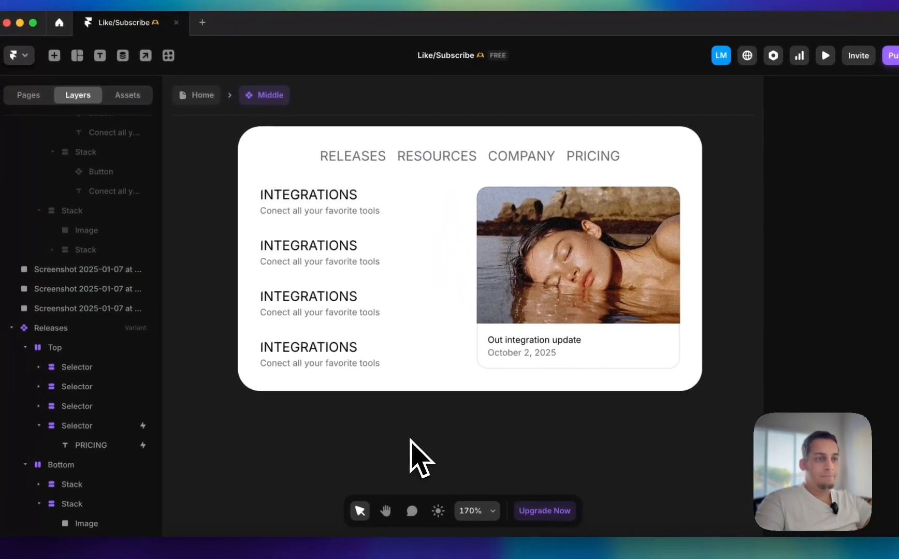
scroll(403, 155, "down", 5)
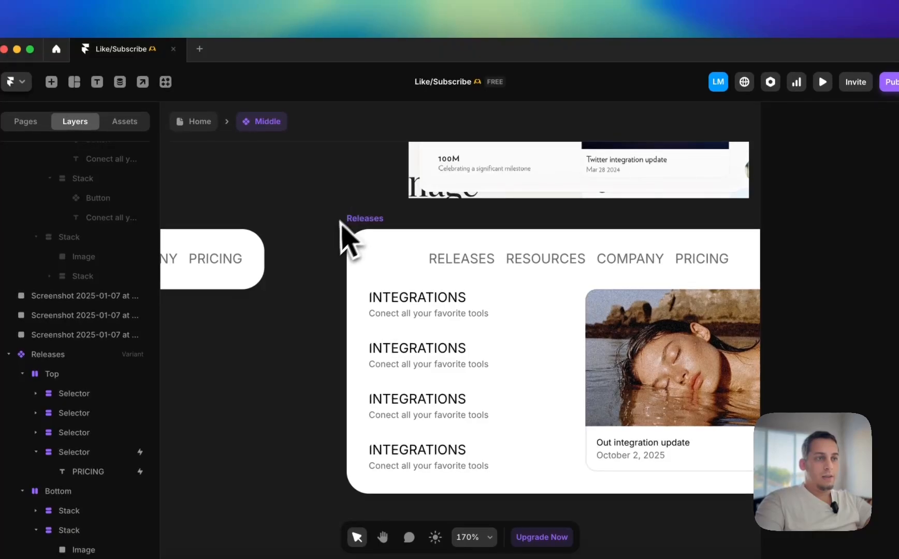
Increase the gap between the links in the Top stack of the Main primary variant to 20
scroll(334, 232, "left", 2)
left_click(585, 254)
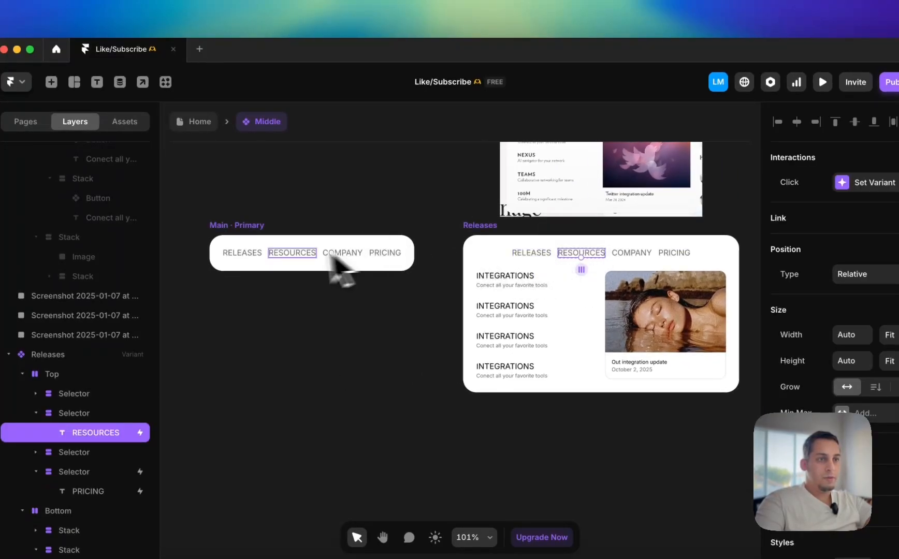
left_click(265, 262)
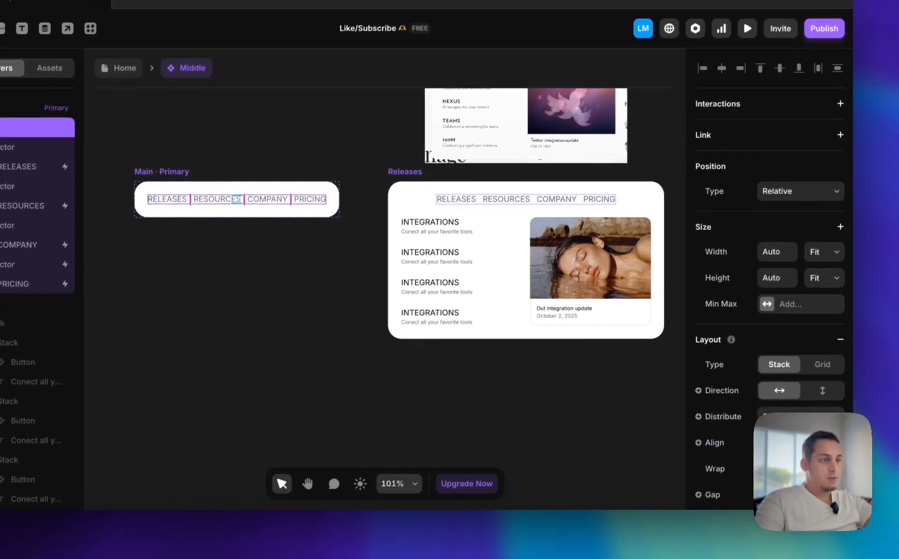
key("shift+Up")
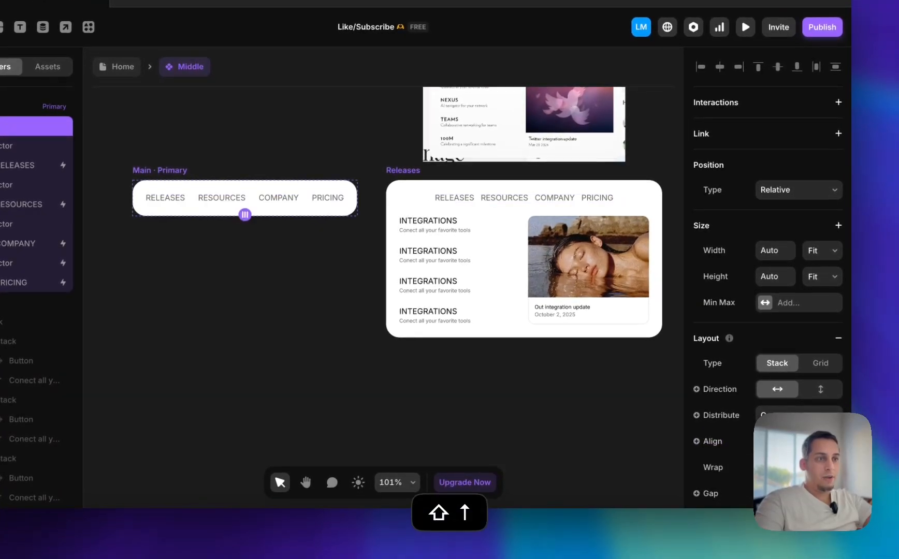
left_click(482, 204)
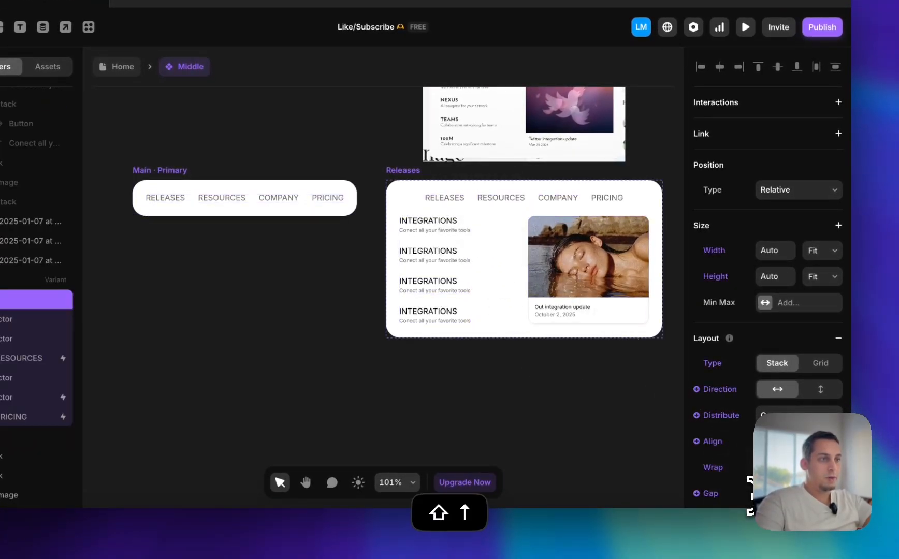
Check the link spacing in the Resources variant's Top stack and delete the stray empty stack below that variant
scroll(550, 375, "right", 5)
left_click(499, 205)
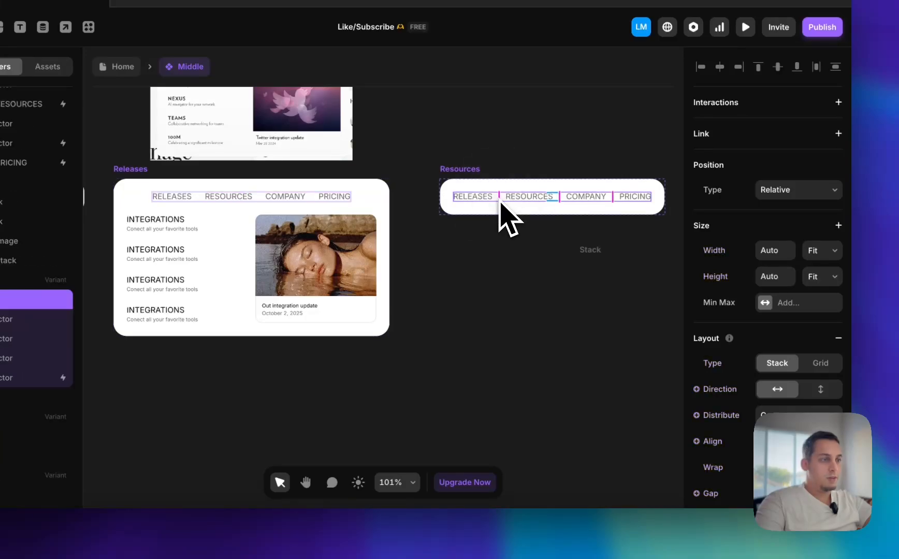
scroll(460, 274, "right", 3)
scroll(461, 274, "left", 1)
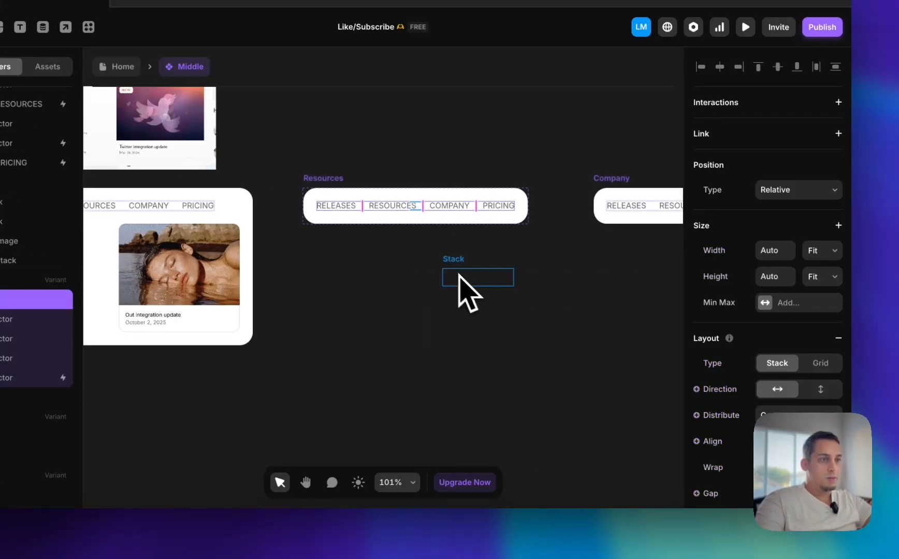
left_click_drag(429, 259, 393, 253)
key("BackSpace")
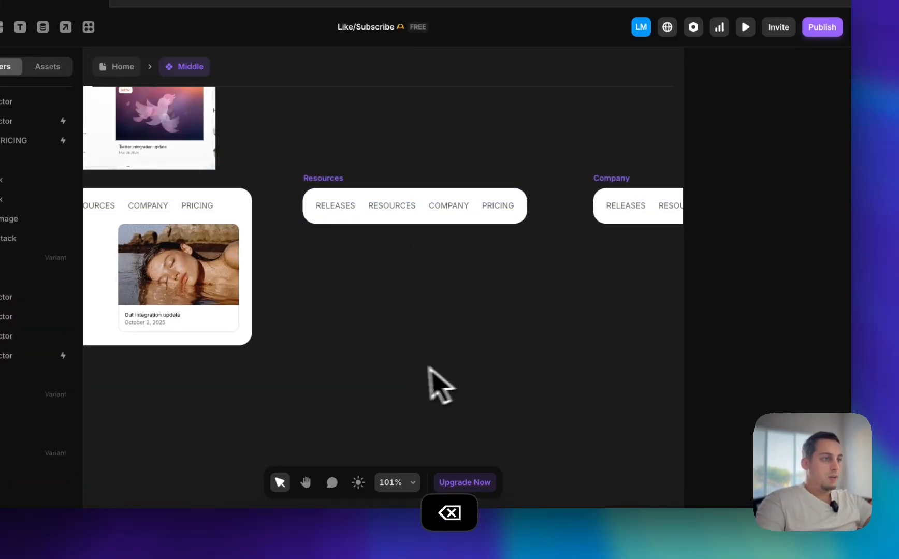
scroll(414, 367, "right", 2)
scroll(407, 366, "left", 8)
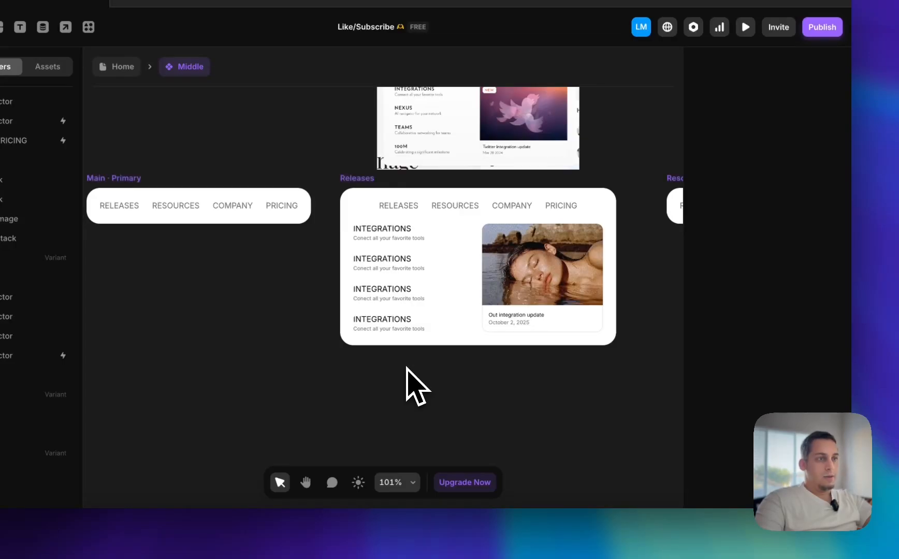
Change the text color of the RELEASES link in the Releases variant to black
left_click(445, 208)
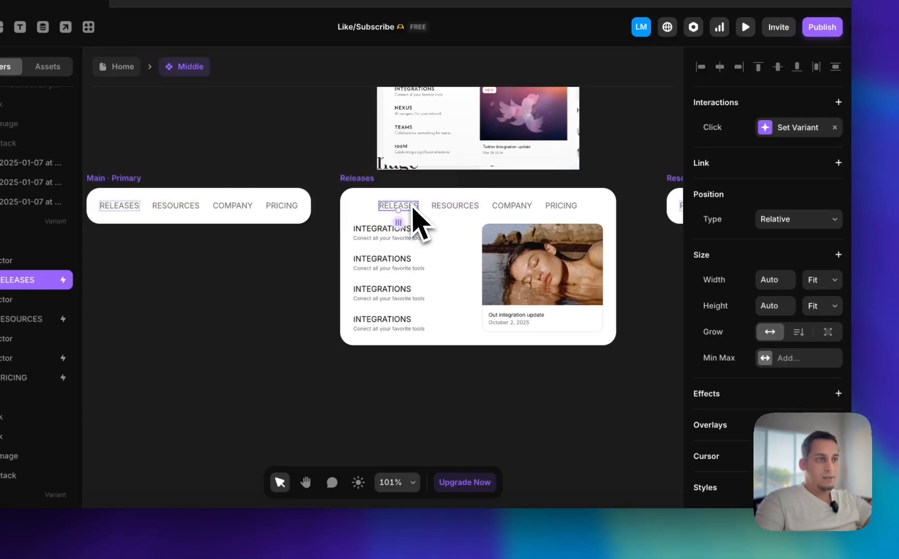
scroll(784, 395, "down", 5)
left_click(762, 492)
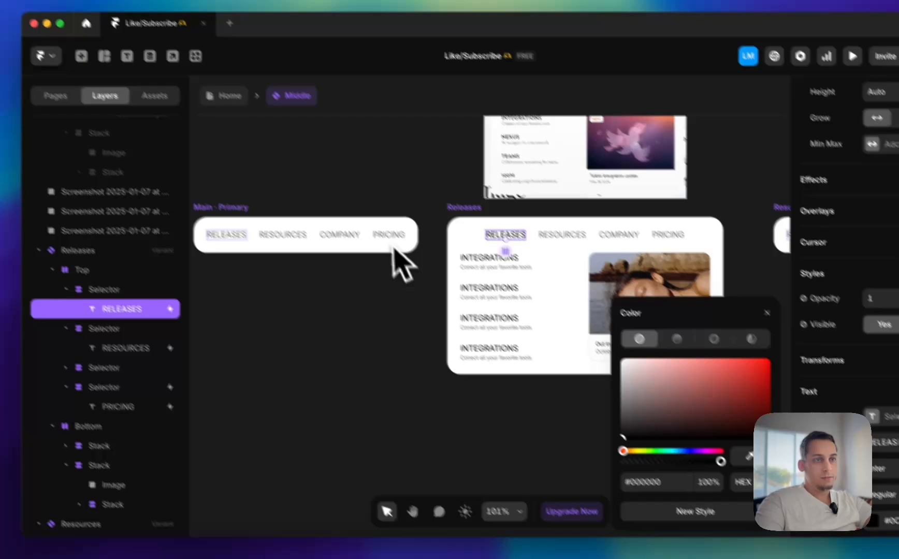
Remove the click interactions from the RELEASES, RESOURCES, COMPANY and PRICING text layers in the Main primary variant
left_click(104, 196)
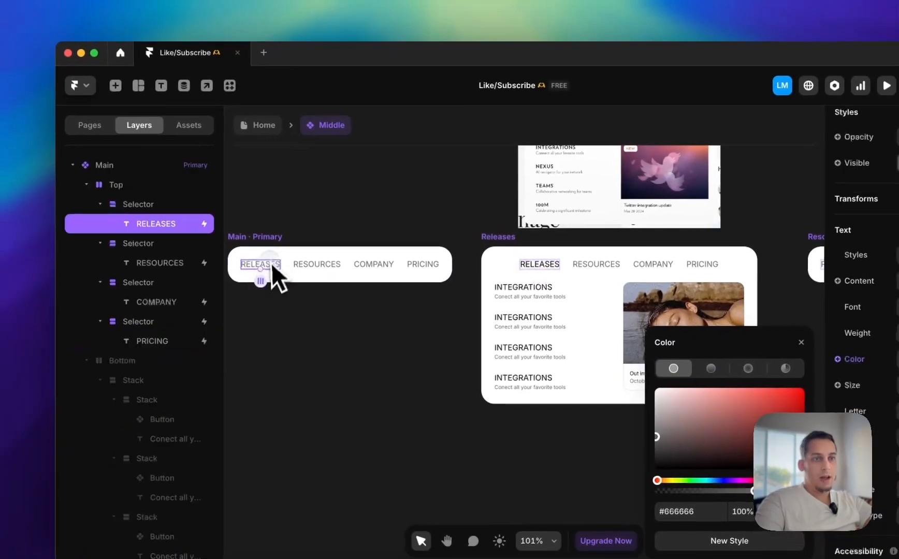
left_click(171, 208)
left_click(173, 227)
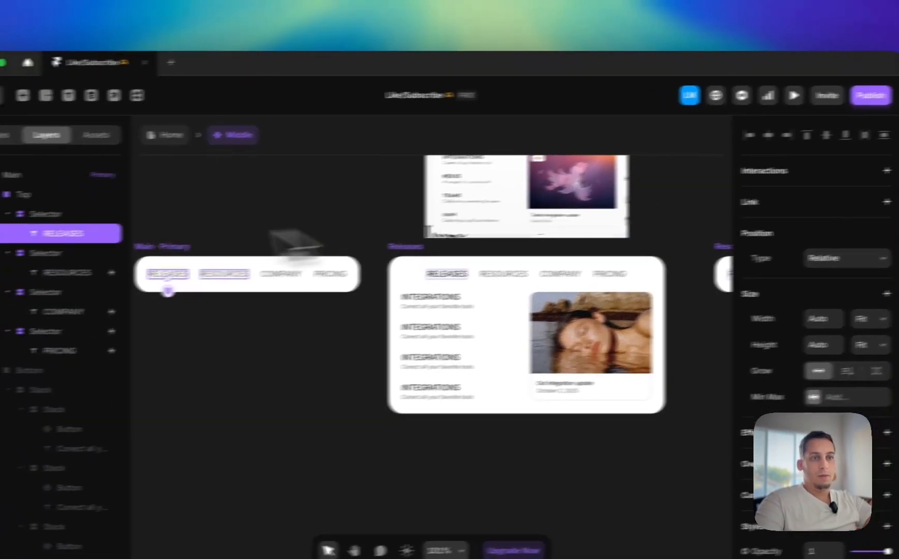
left_click(45, 278)
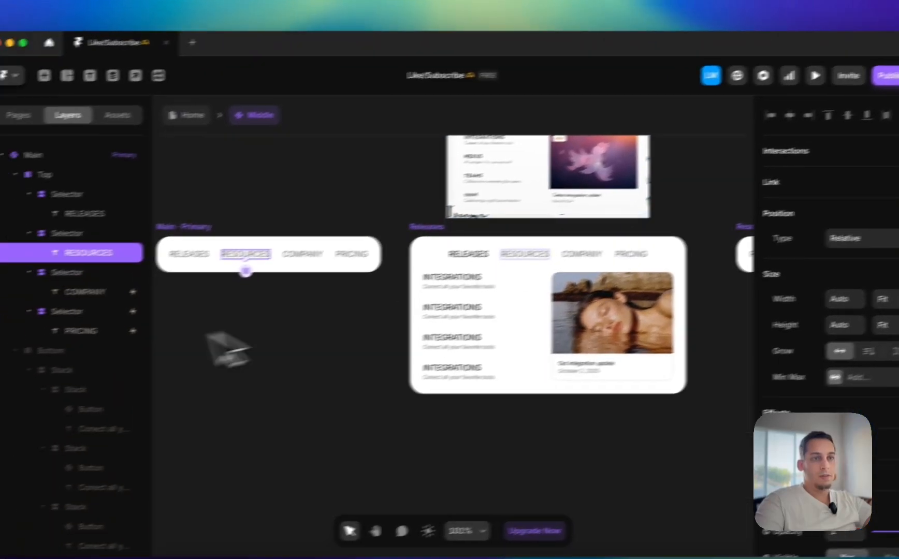
left_click(5, 310)
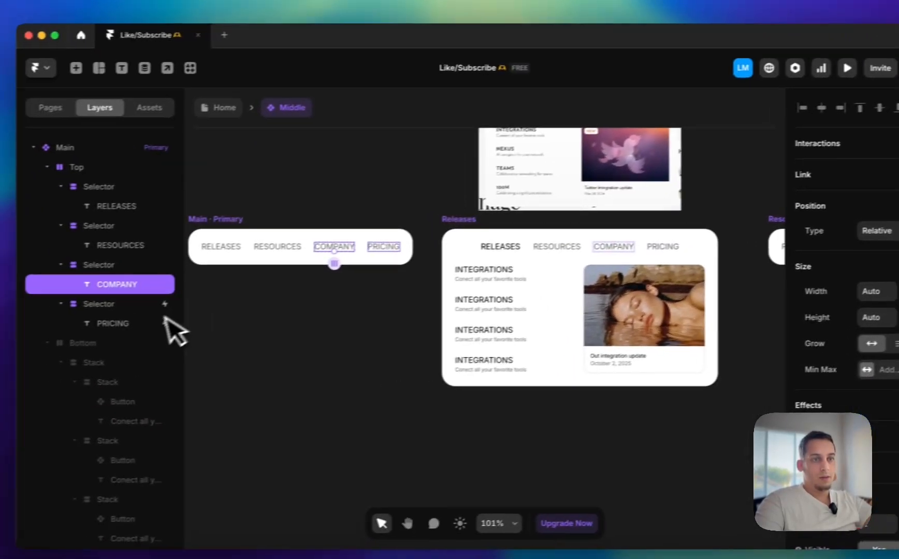
left_click(54, 337)
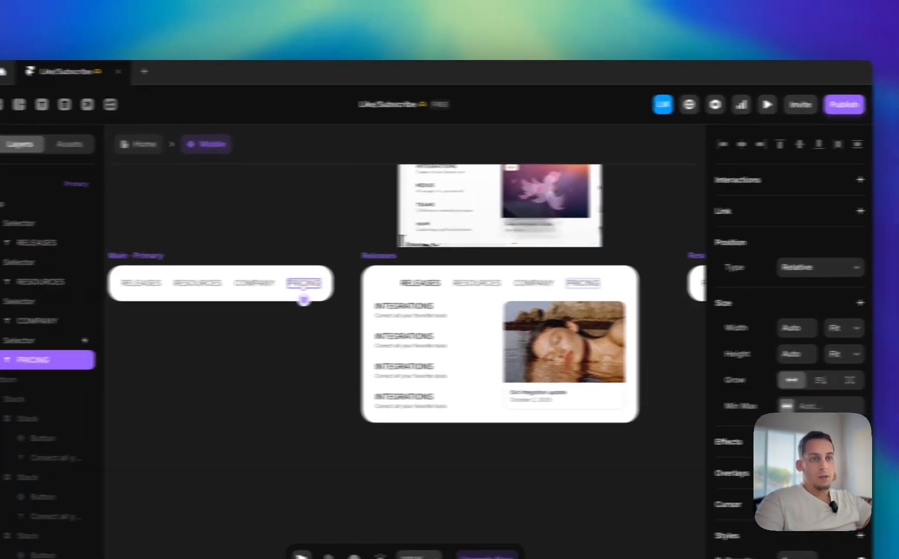
Add a Mouse Enter transition to the Releases variant on the selector holding the RELEASES link in the Main primary variant
left_click(36, 223)
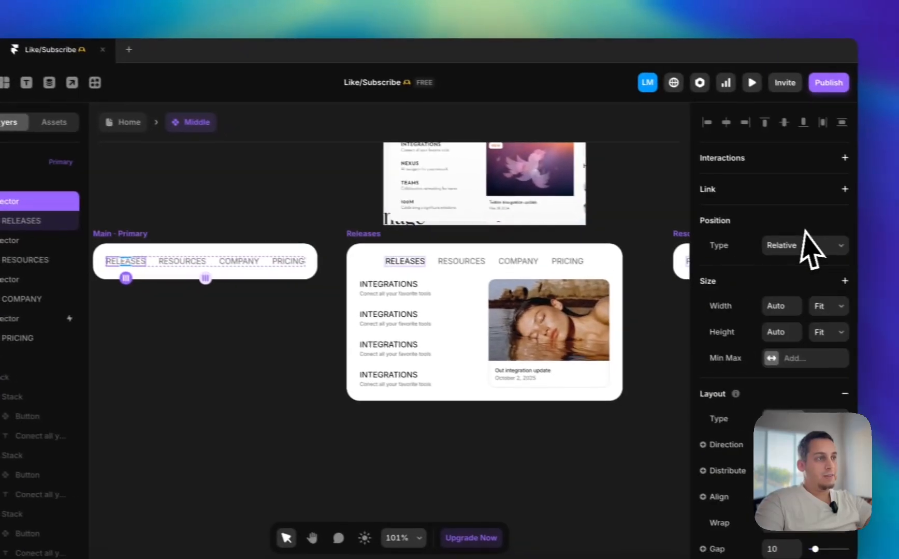
left_click(827, 155)
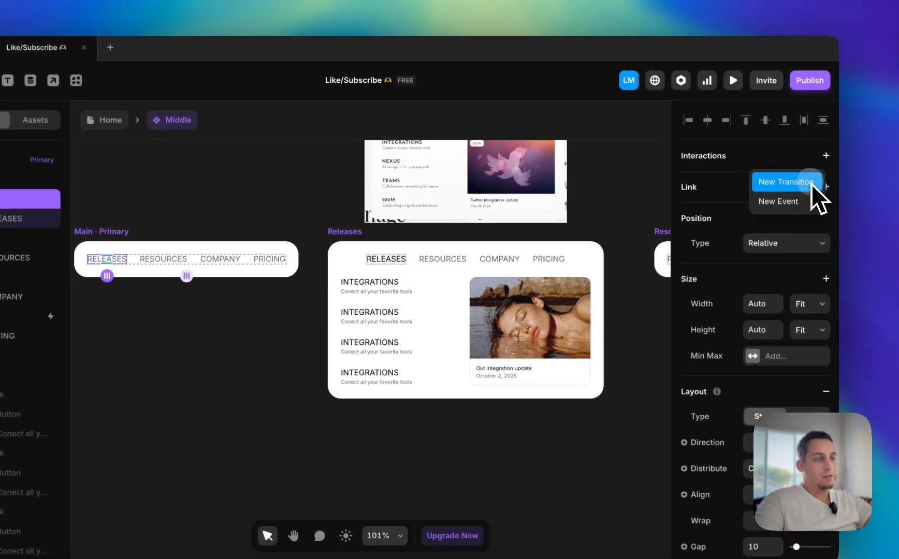
left_click(811, 183)
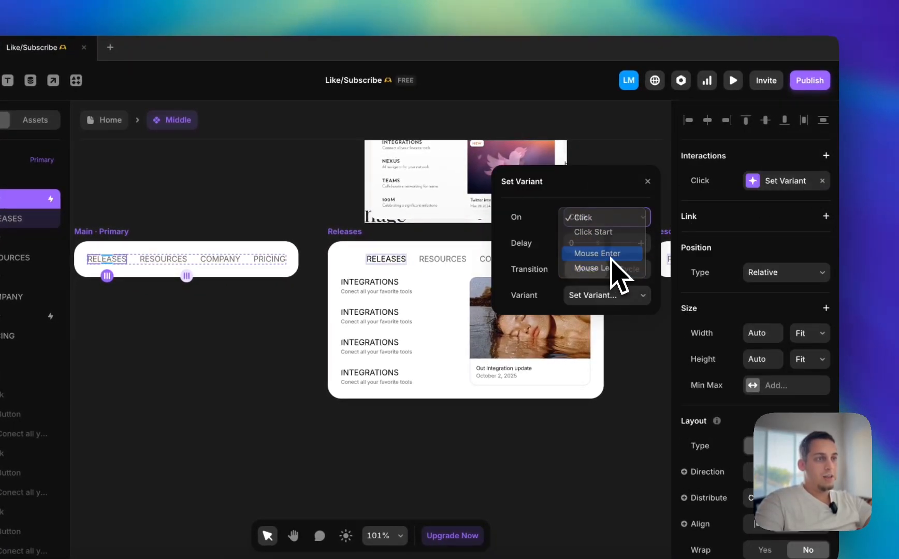
left_click(609, 297)
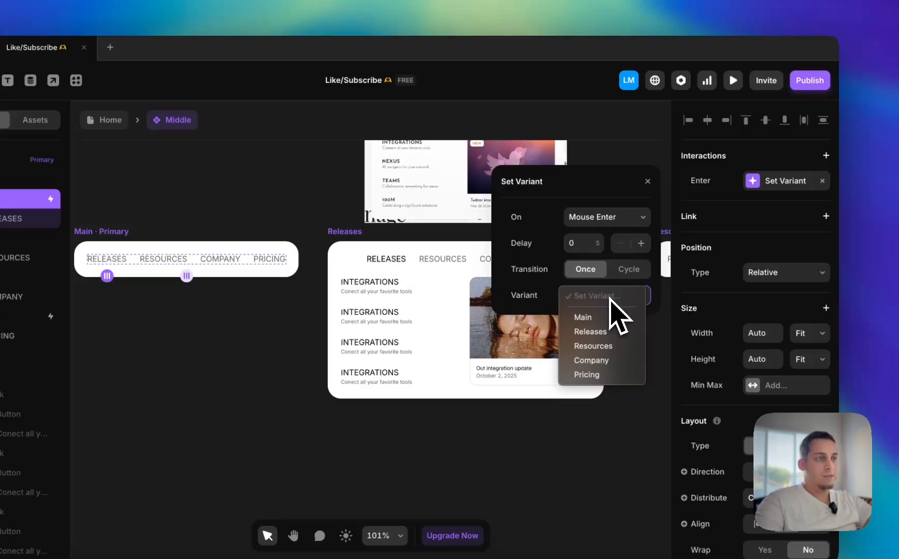
left_click(587, 330)
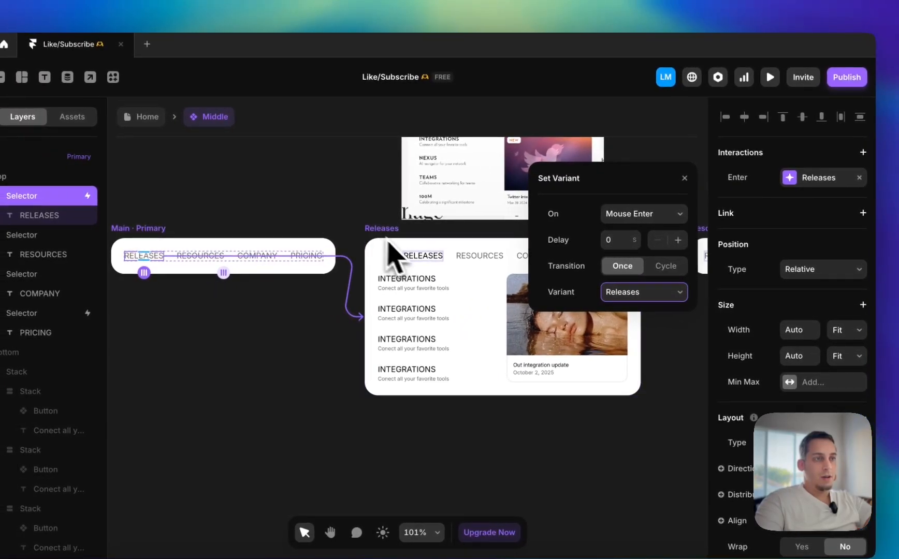
Make the Top stack in the Releases variant fill the available width
left_click(449, 264)
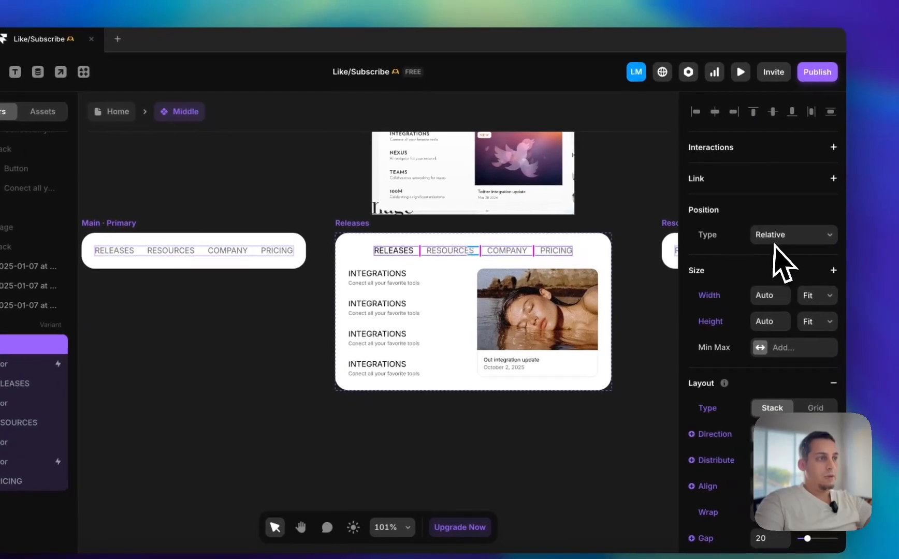
left_click(848, 301)
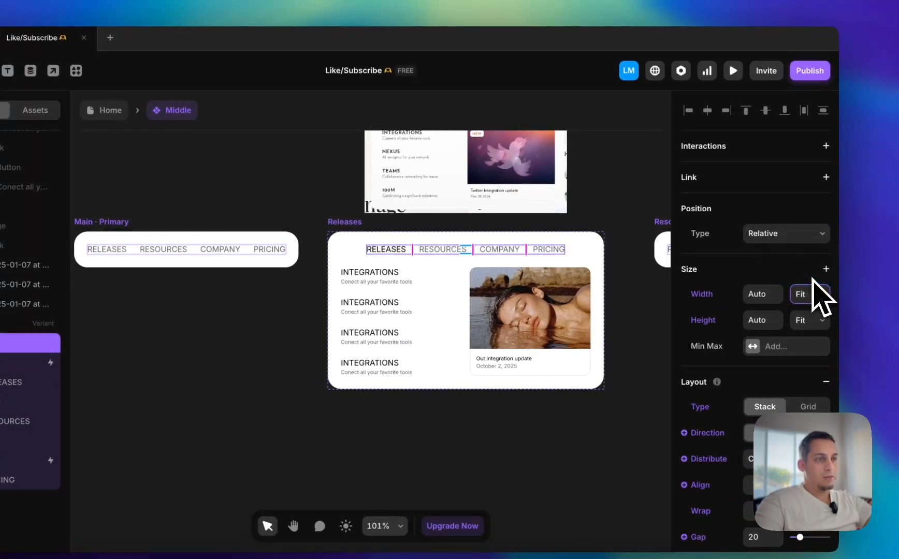
key("Escape")
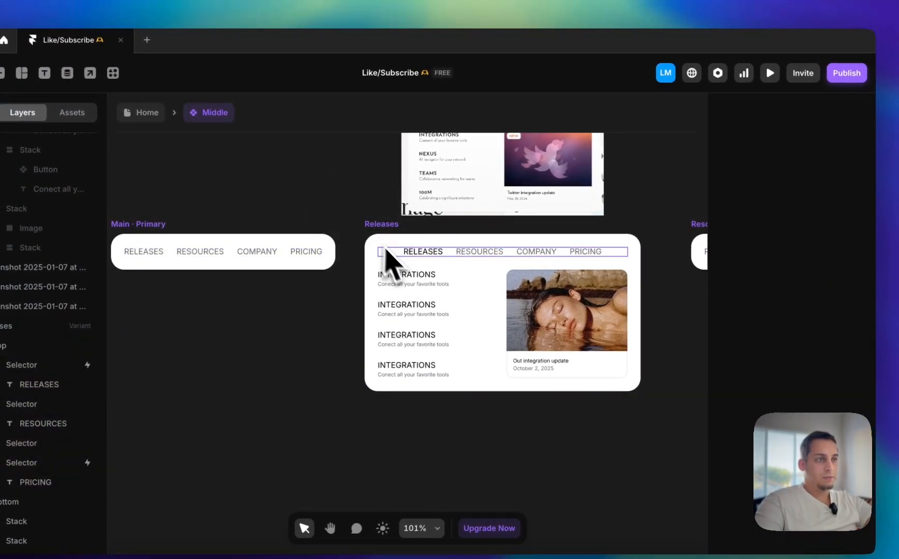
Set the width of all four link selectors in the Releases variant's Top stack to 1fr
left_click(444, 258)
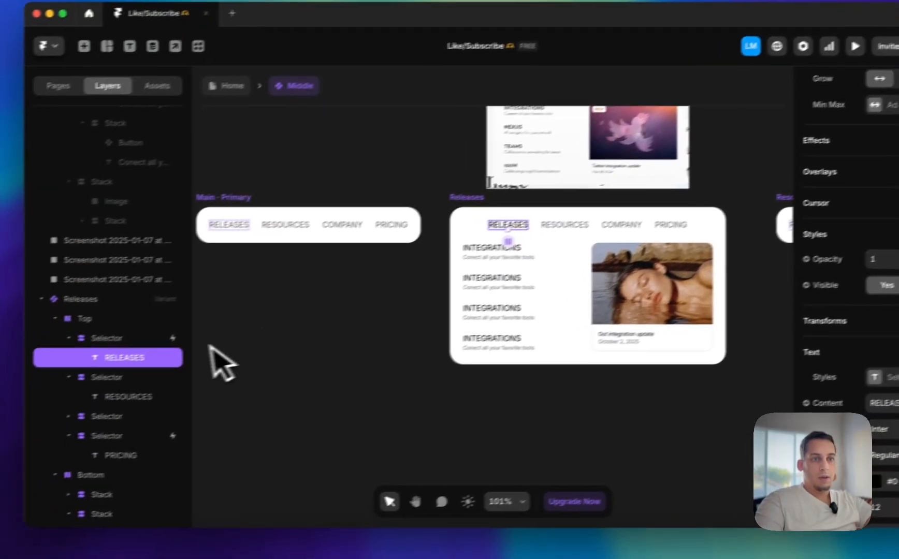
left_click(23, 365)
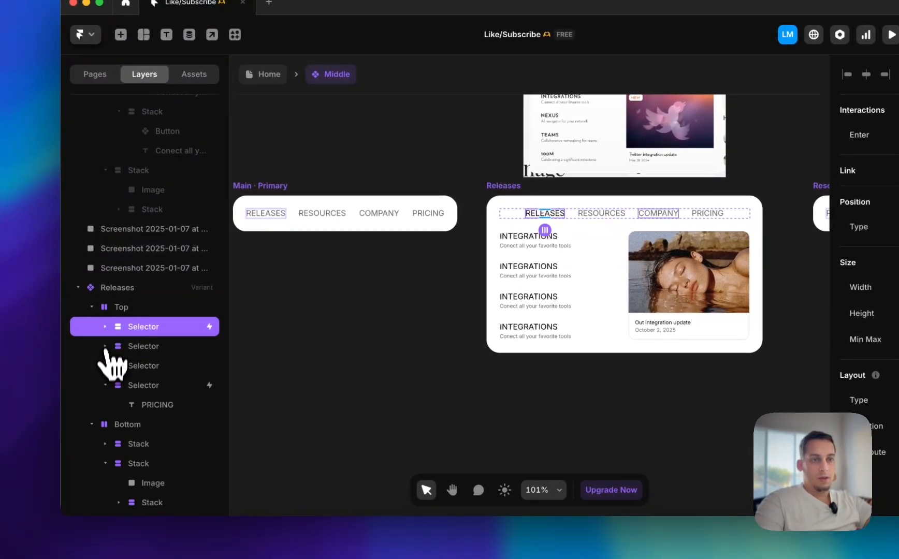
left_click(105, 385)
left_click(128, 385, "shift")
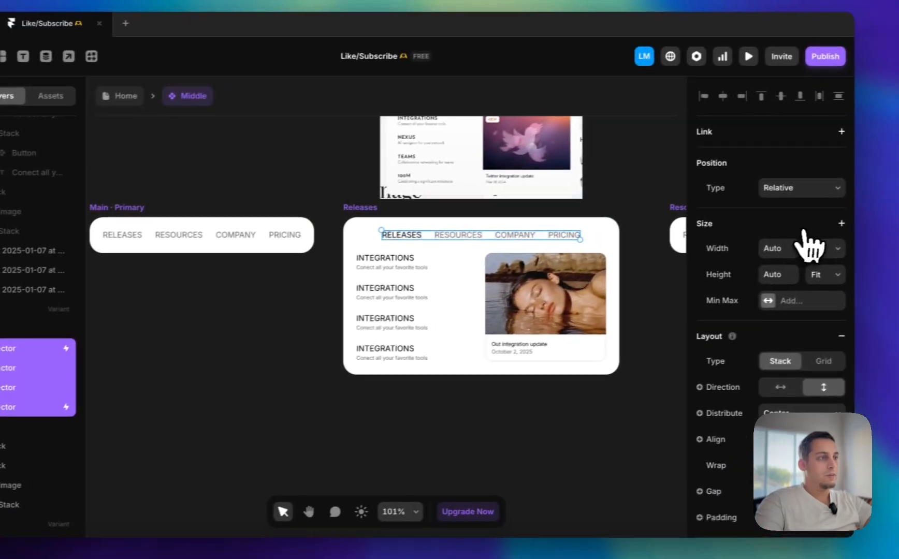
left_click(809, 245)
left_click(793, 263)
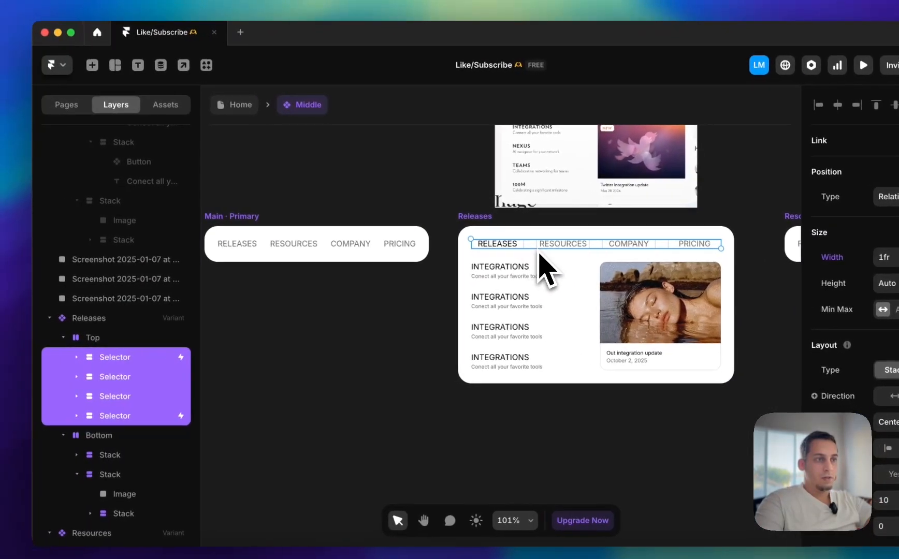
Undo the width changes made to the link selectors and the Top stack in the Releases variant
key("Escape")
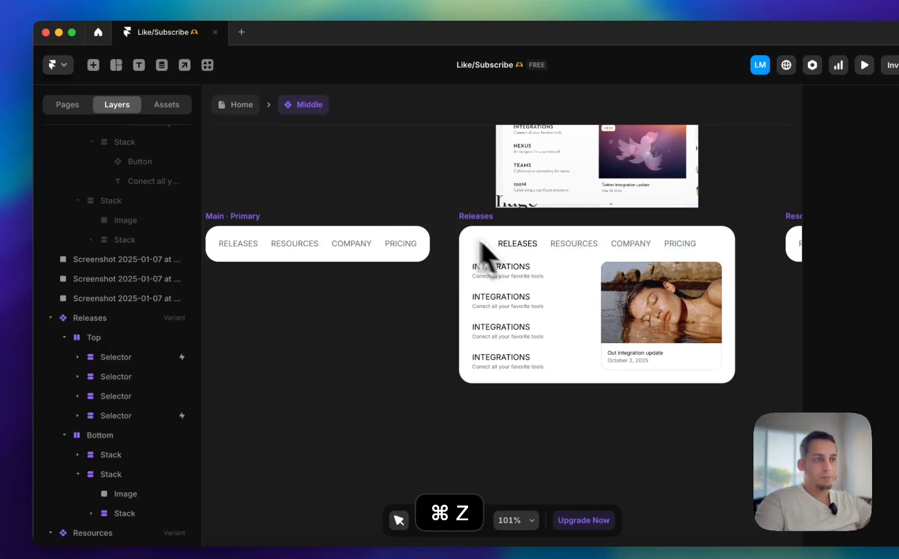
key("super+z")
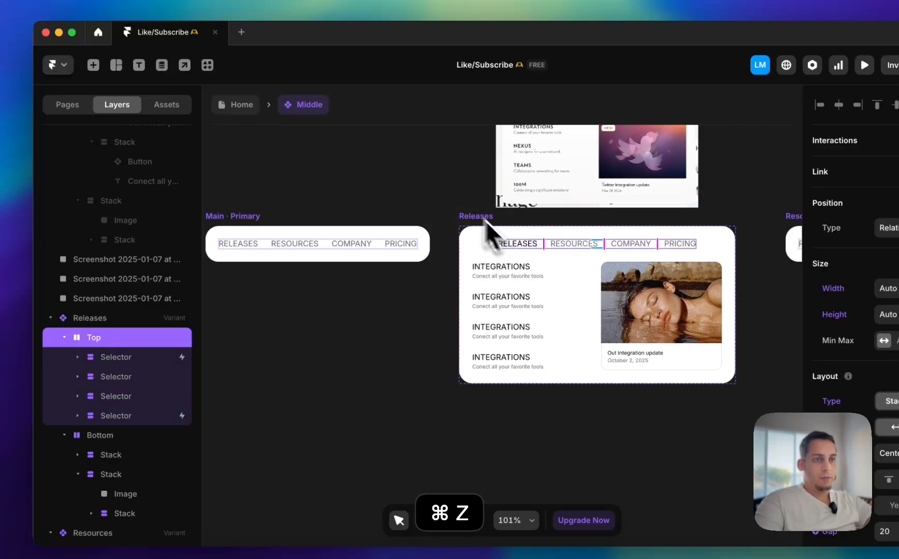
key("super+z")
Change the interaction on the Releases variant's RELEASES selector to switch to the Main variant on Mouse Leave, and close its settings
left_click(509, 244, "super")
left_click(155, 357)
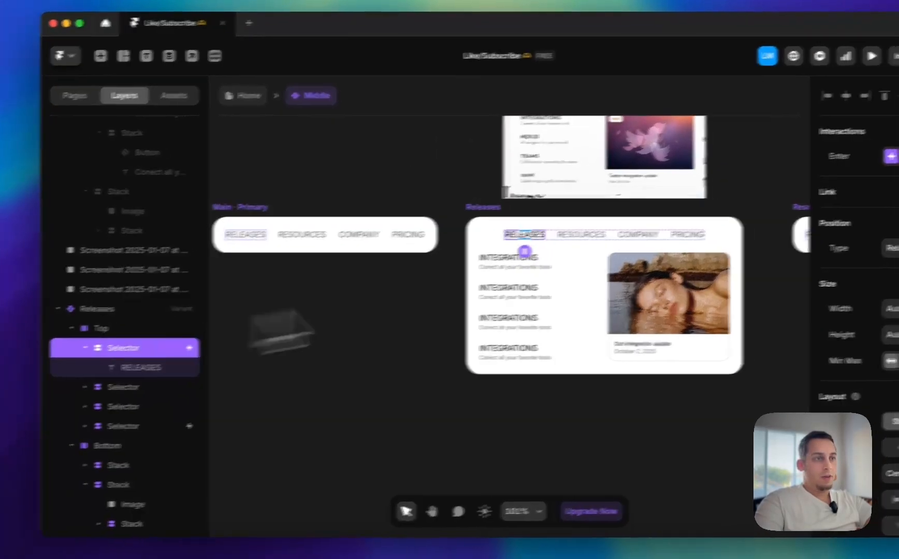
left_click(893, 156)
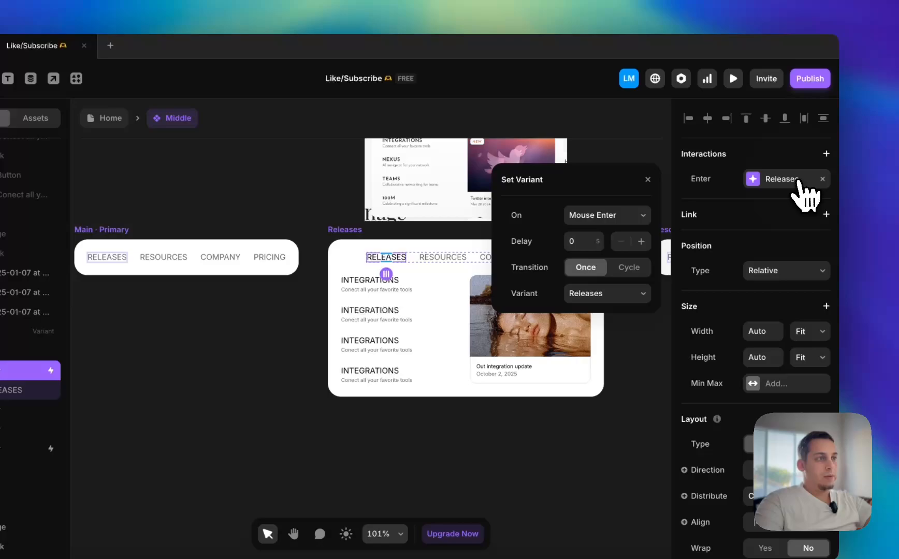
left_click(605, 230)
left_click(619, 294)
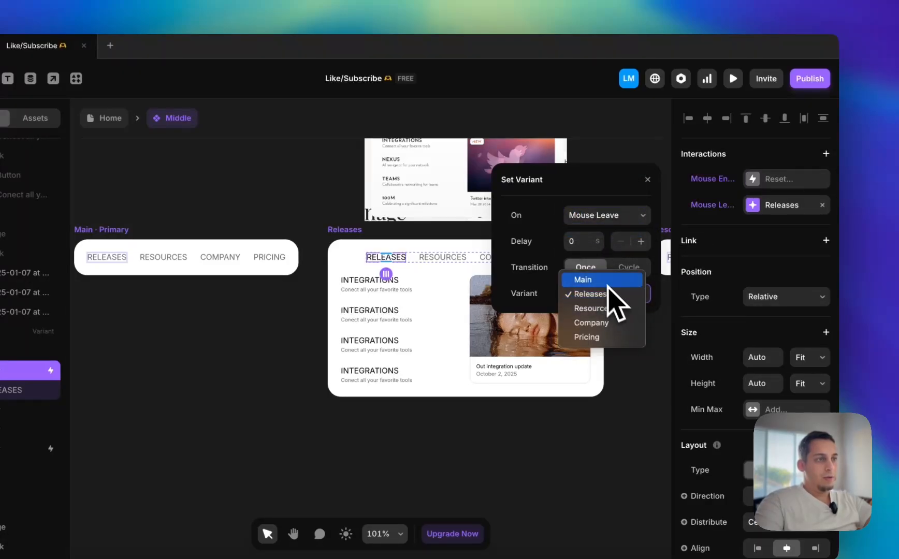
left_click(607, 283)
left_click(307, 180)
Return to the Home page and preview it to test the menu's transition on the RELEASES link
left_click(111, 122)
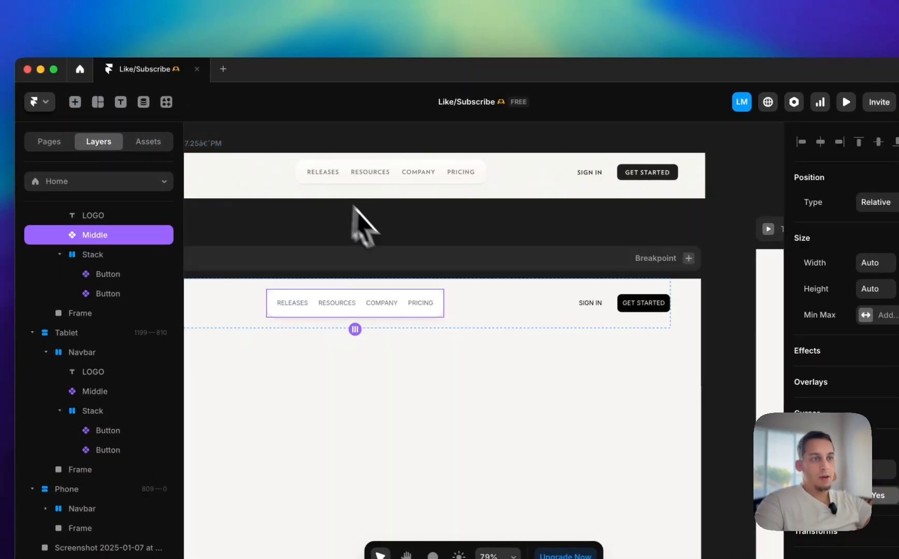
key("super+p")
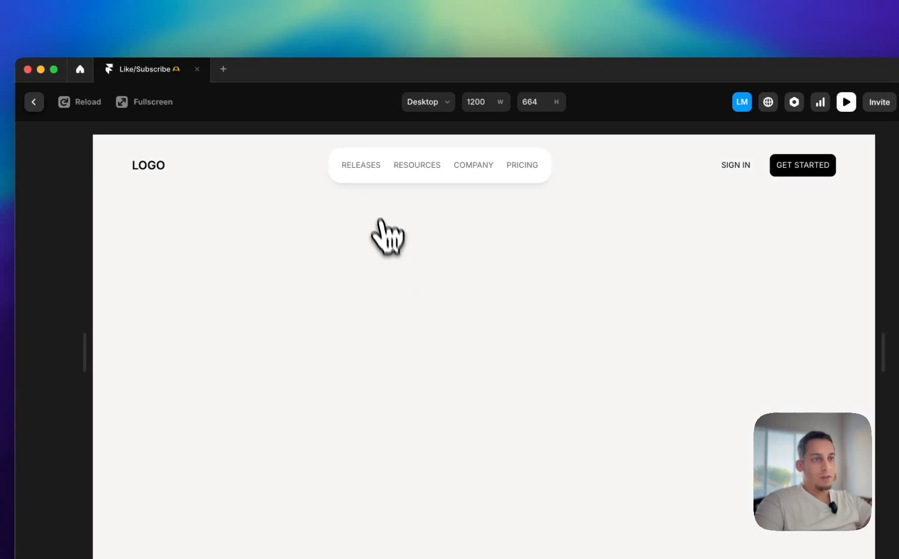
mouse_move(359, 174)
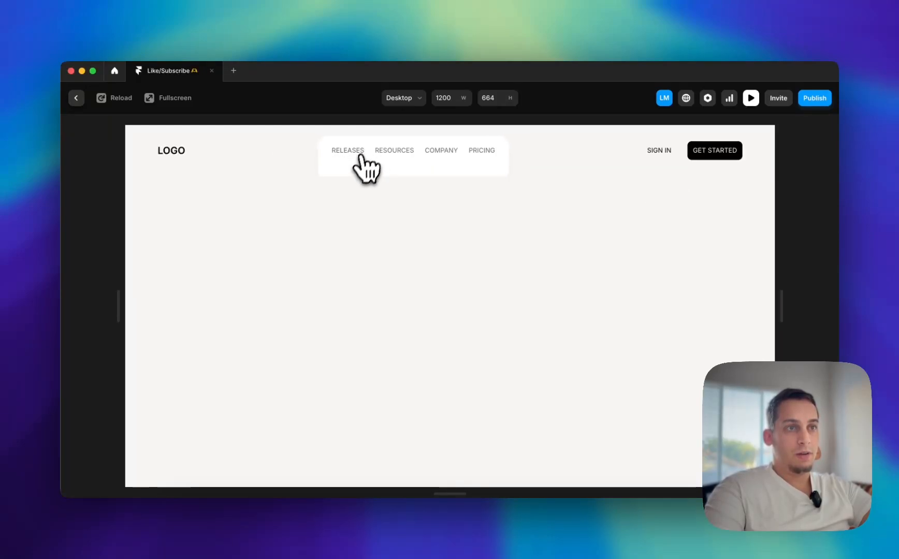
Leave the preview and try moving the Desktop Navbar's LOGO, Middle and Stack layers out of the Navbar, directly under Desktop
key("z")
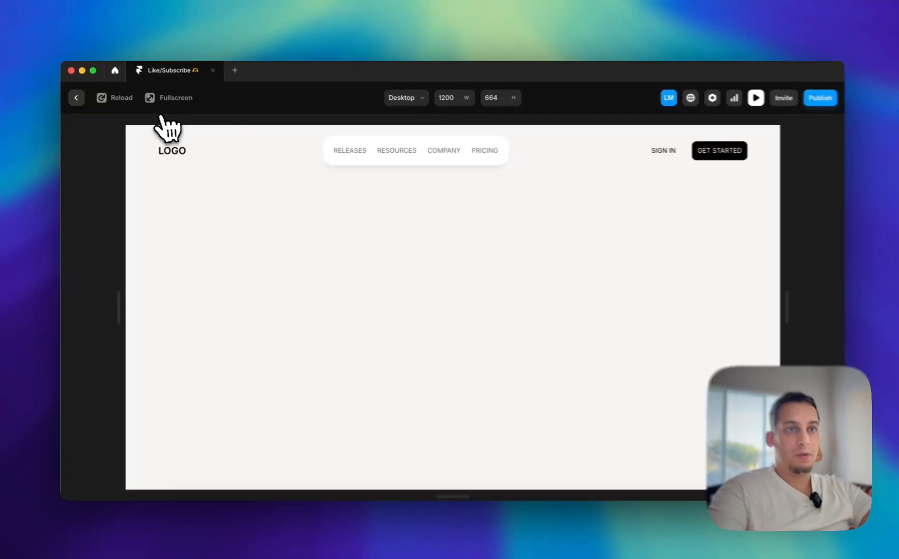
left_click(76, 98)
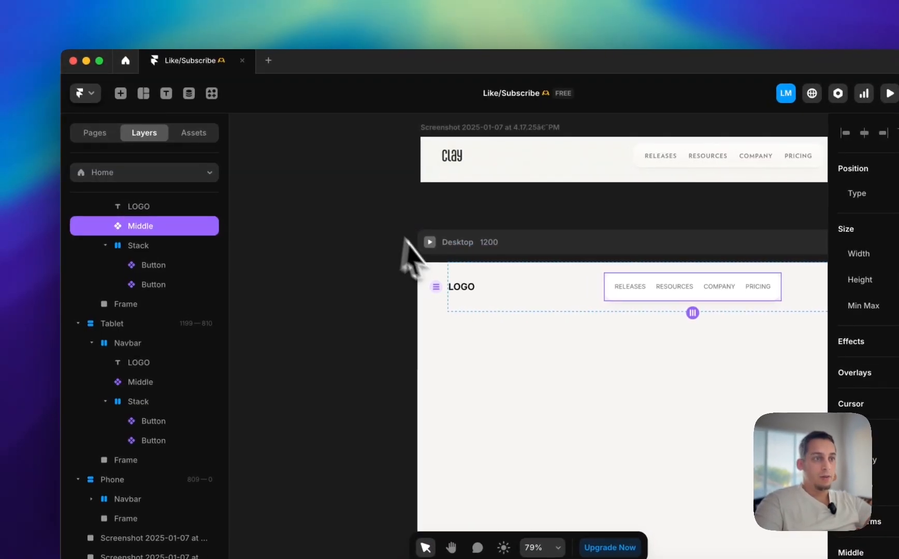
scroll(434, 269, "left", 4)
scroll(434, 270, "right", 1)
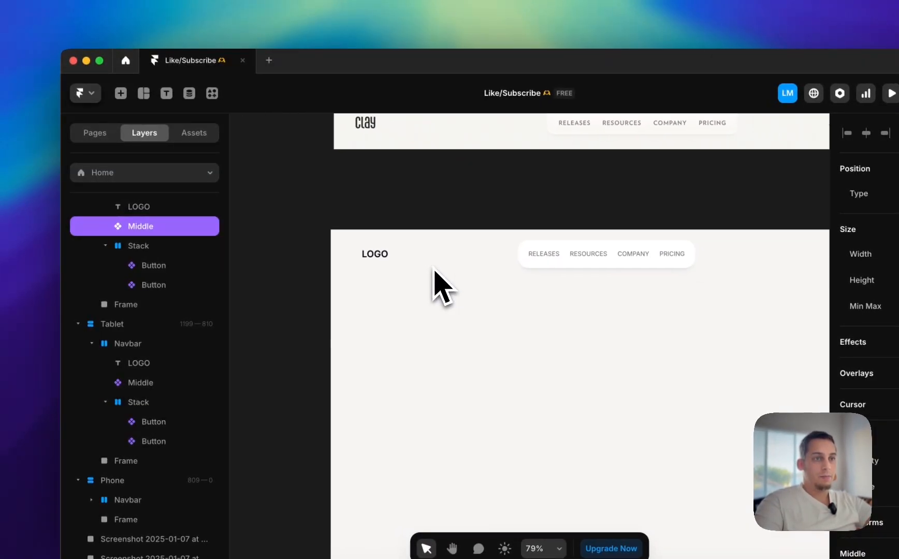
scroll(126, 262, "up", 1)
left_click(92, 233)
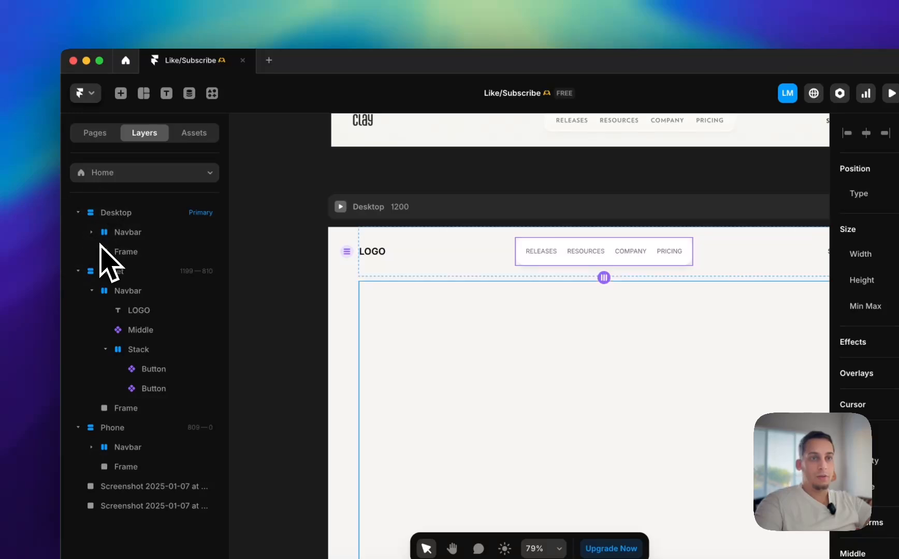
left_click(93, 232)
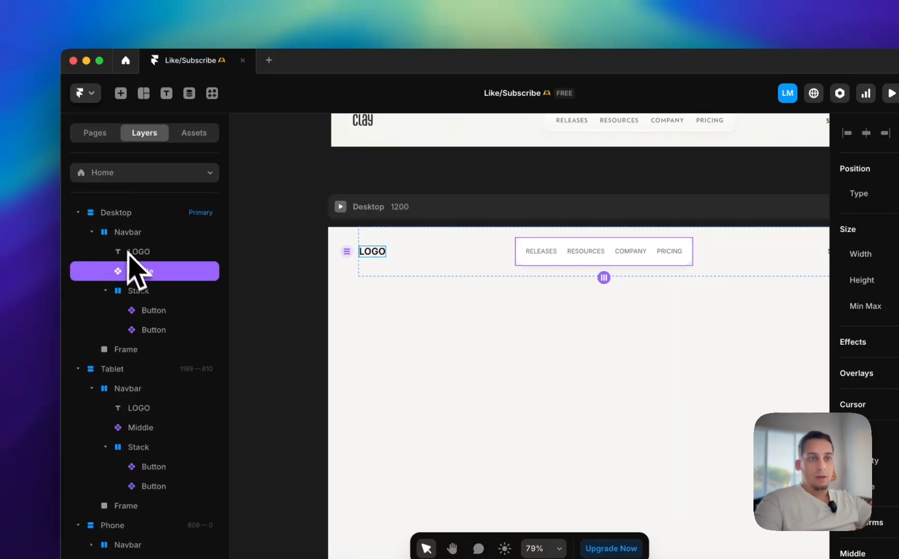
left_click(109, 291)
left_click(140, 259, "shift")
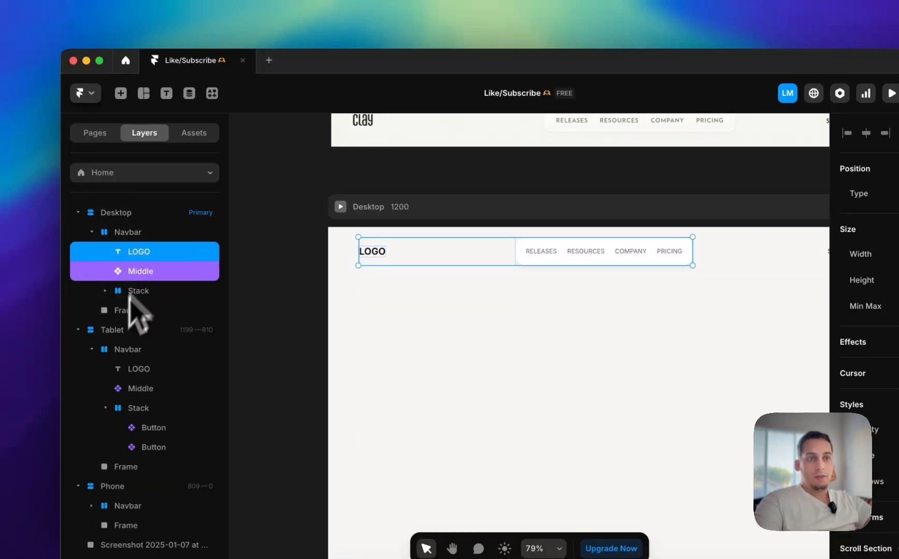
left_click(129, 298, "shift")
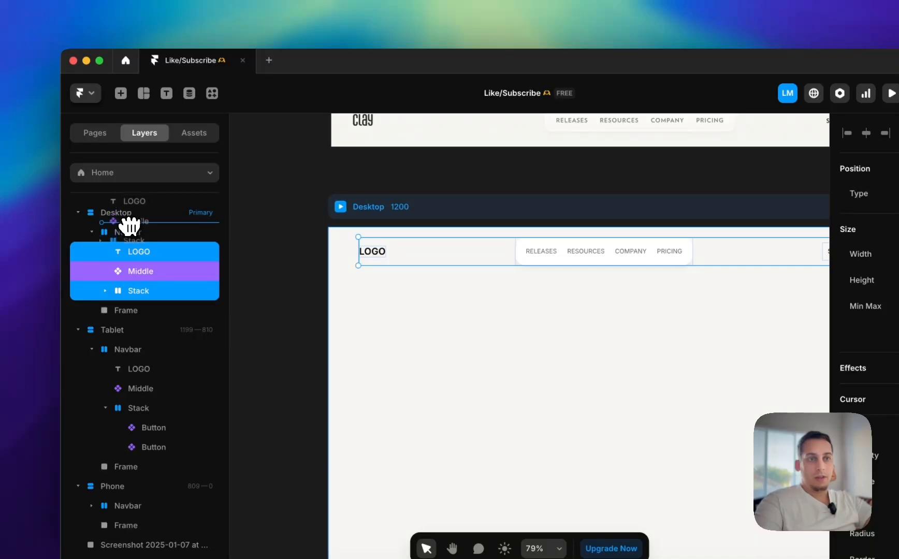
left_click_drag(129, 227, 131, 227)
Preview the menu with the layers outside the Navbar, return to the editor and undo the move
left_click(350, 208)
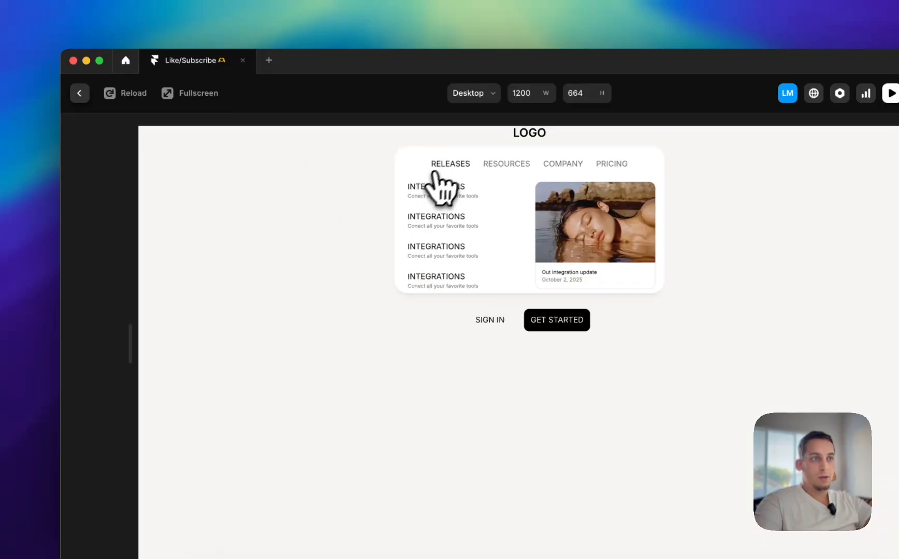
left_click(71, 105)
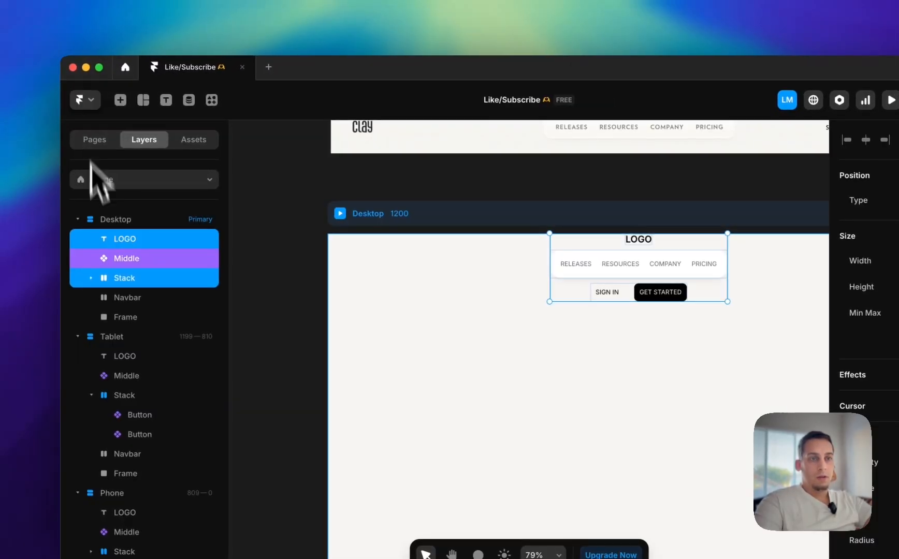
key("super+z")
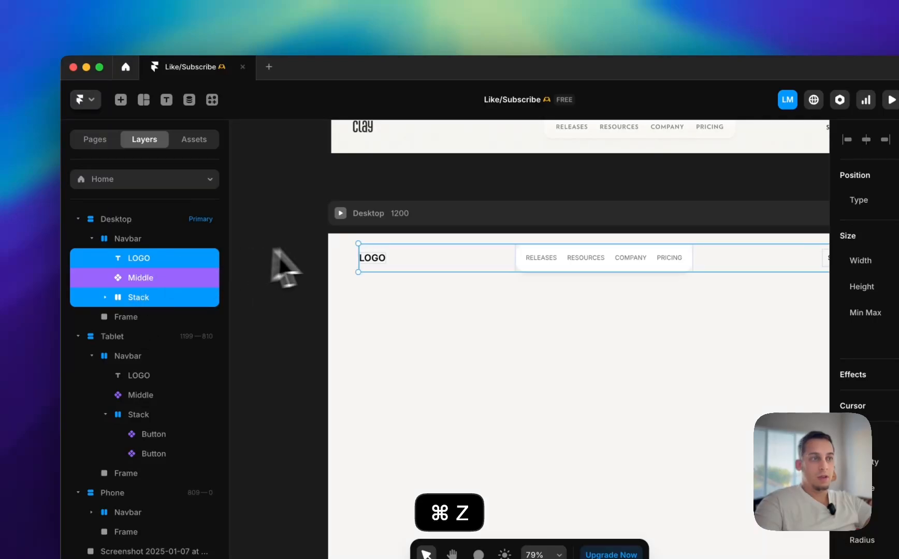
left_click(274, 267)
Try another position type on the Desktop Navbar's Middle component, preview the RELEASES link, and undo the change
scroll(287, 266, "right", 5)
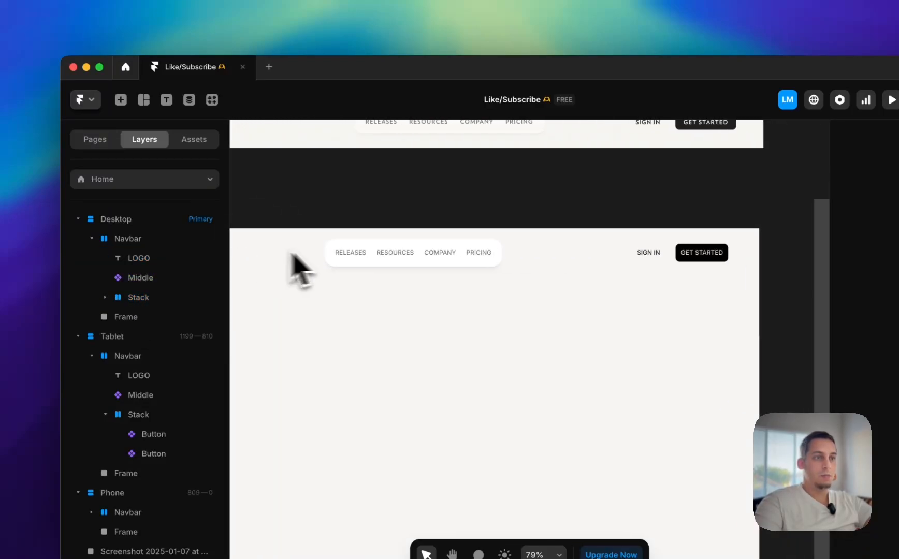
left_click(345, 259)
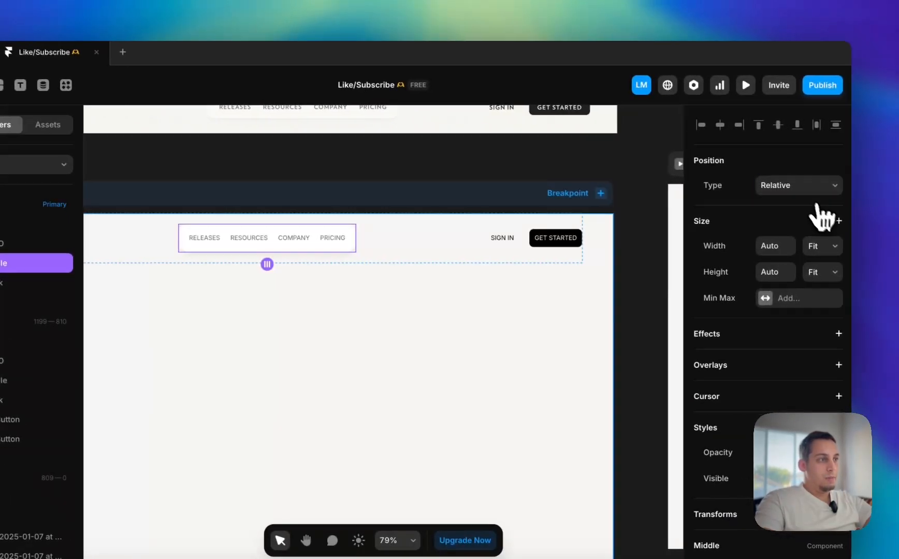
left_click(800, 187)
left_click(785, 172)
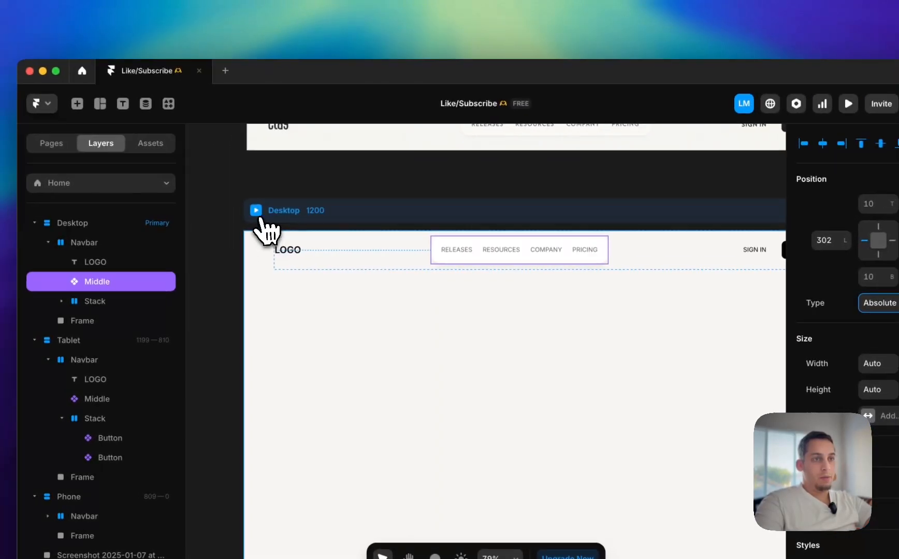
left_click(174, 196)
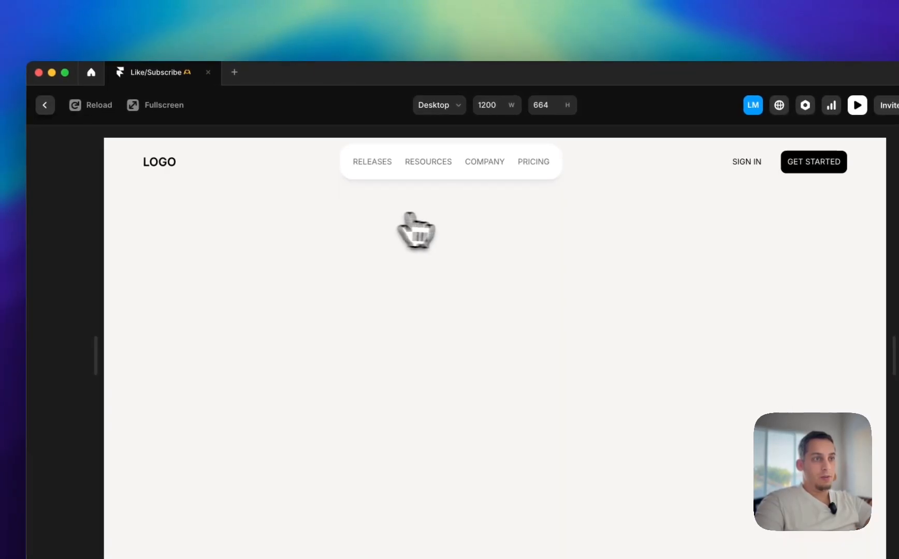
mouse_move(386, 168)
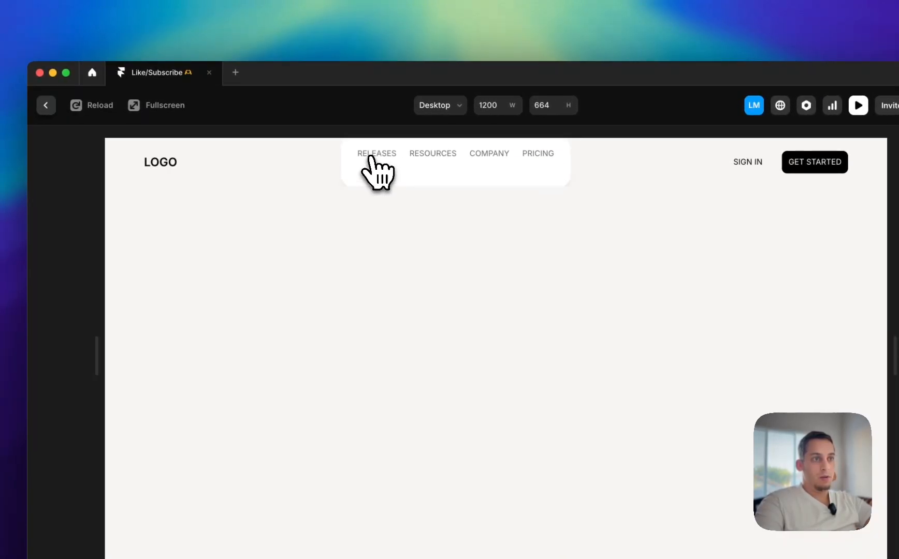
left_click(46, 106)
key("super+z")
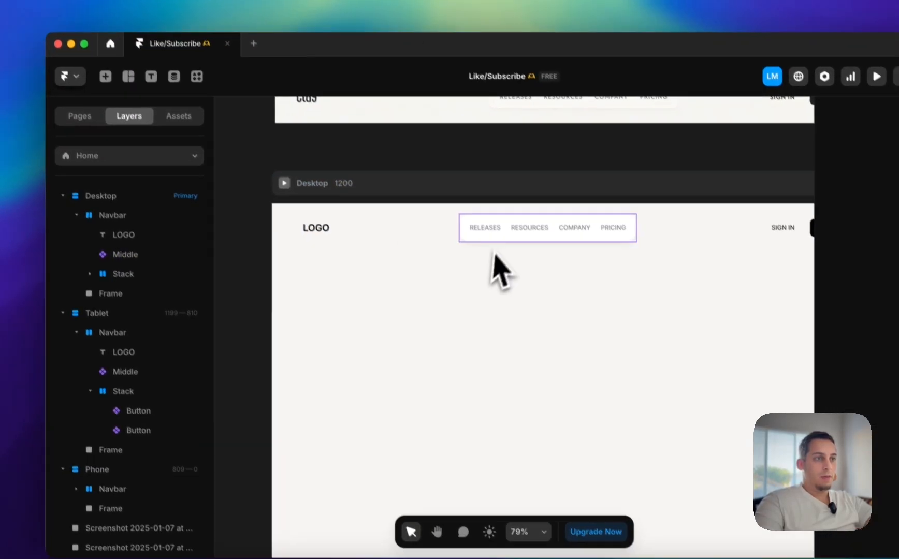
Open the Middle component and remove the Mouse Leave interaction from the RELEASES selector in the Releases variant
left_click(513, 254)
double_click(488, 221)
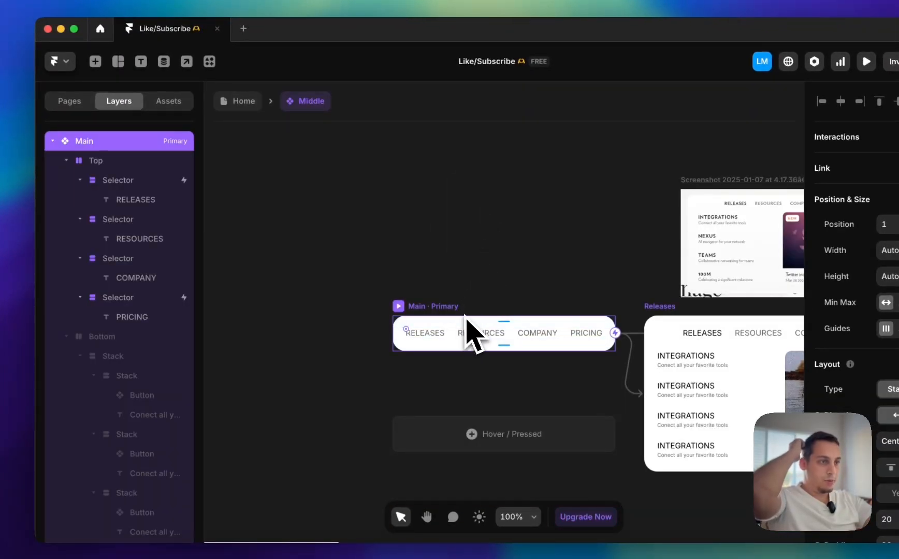
scroll(456, 329, "right", 10)
left_click(445, 323)
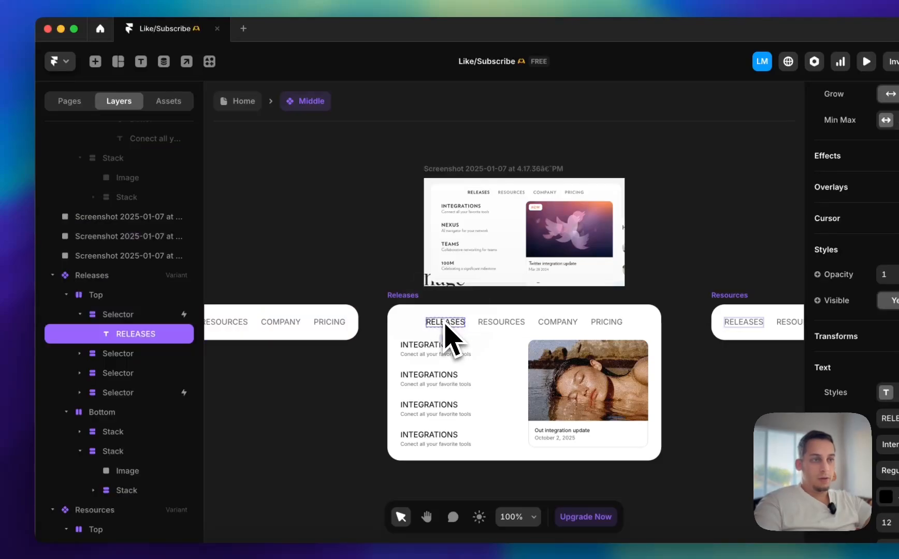
scroll(445, 325, "left", 5)
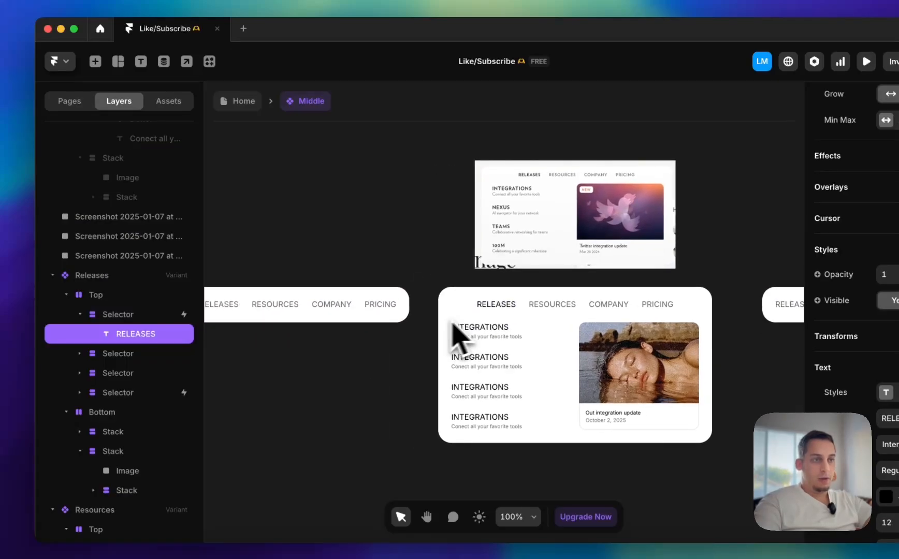
left_click(172, 317)
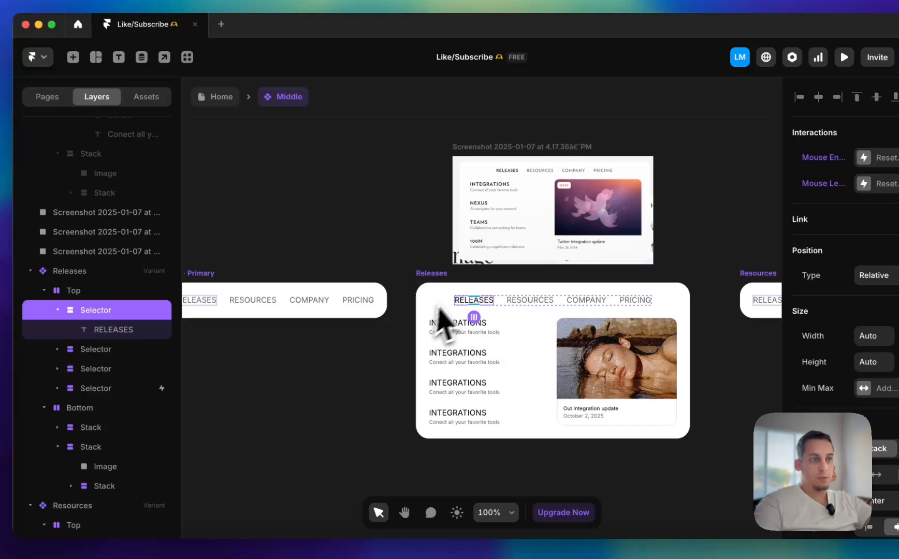
Add a Set Variant interaction to the whole Releases variant that switches to Main on Mouse Leave
left_click(331, 297)
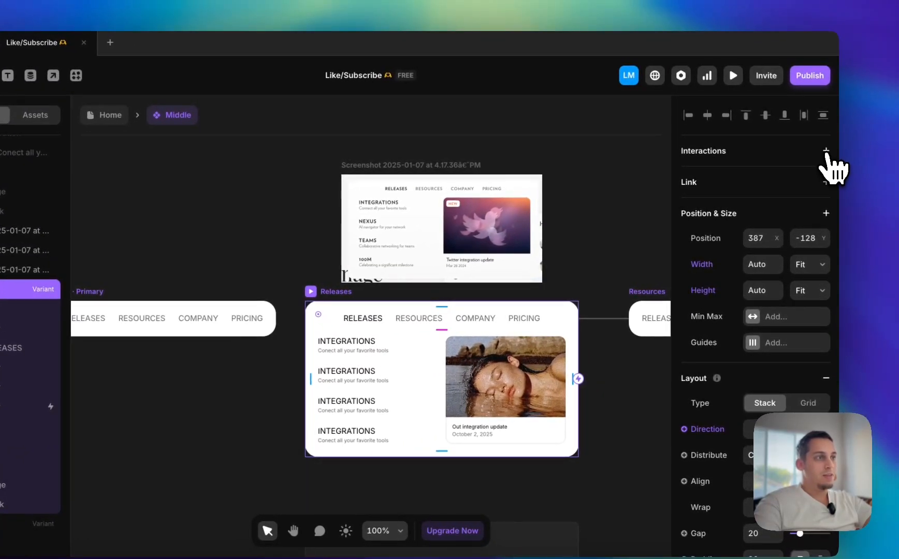
left_click(805, 176)
left_click(585, 213)
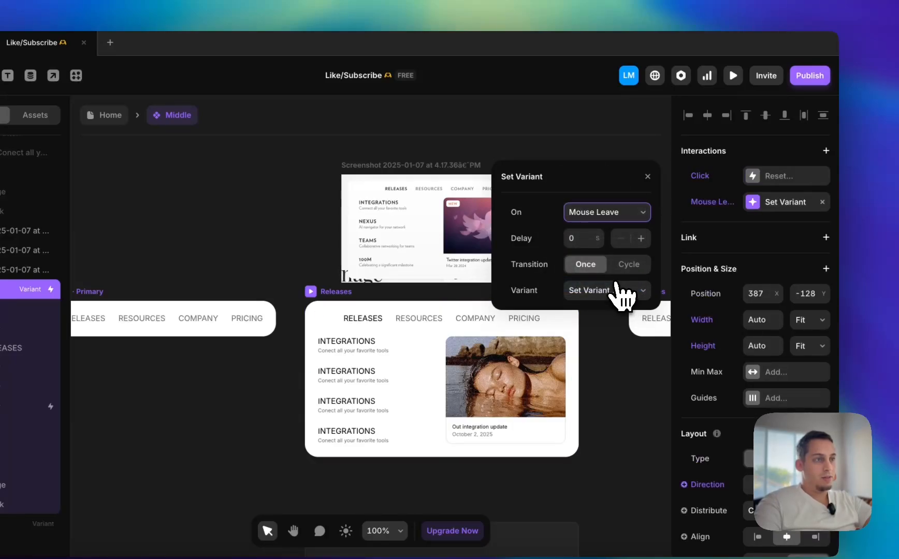
left_click(619, 291)
left_click(589, 314)
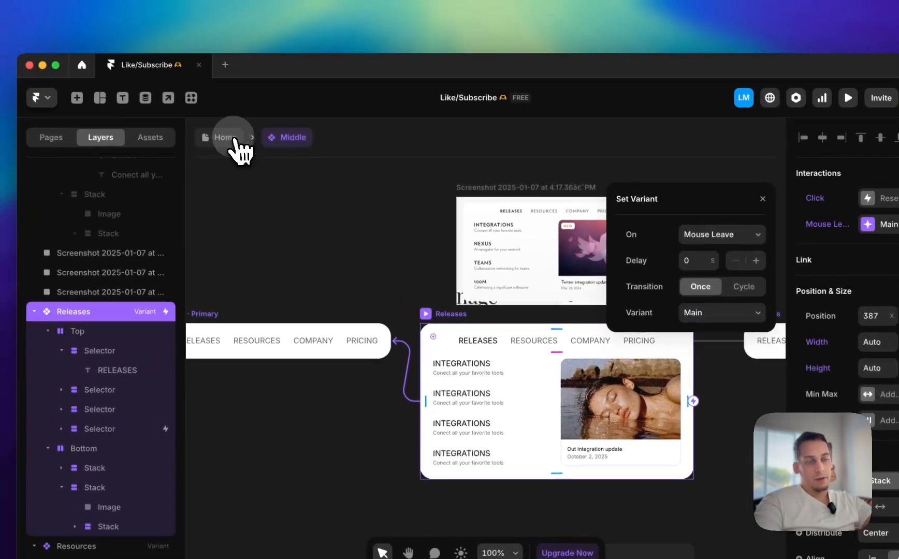
Go back to the Home page and preview how the menu opens from the RELEASES link
left_click(106, 115)
key("super+p")
mouse_move(372, 163)
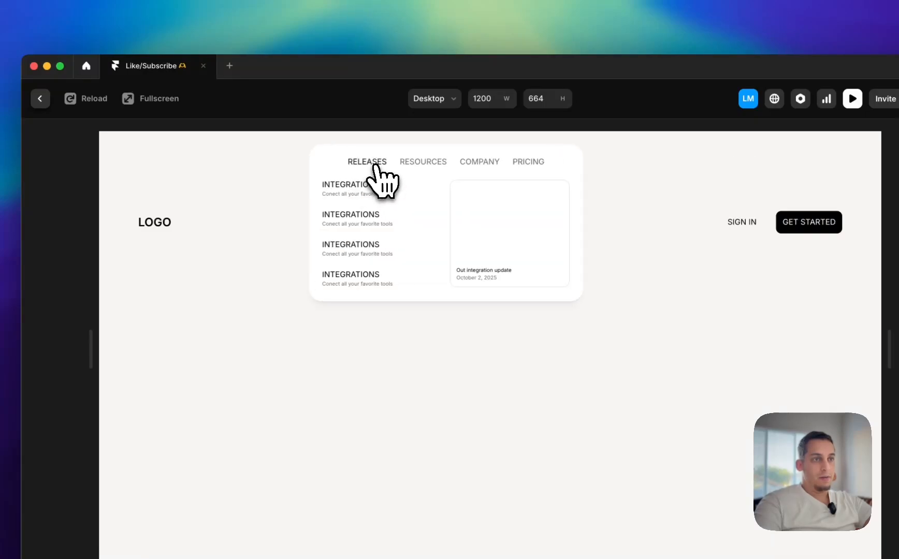
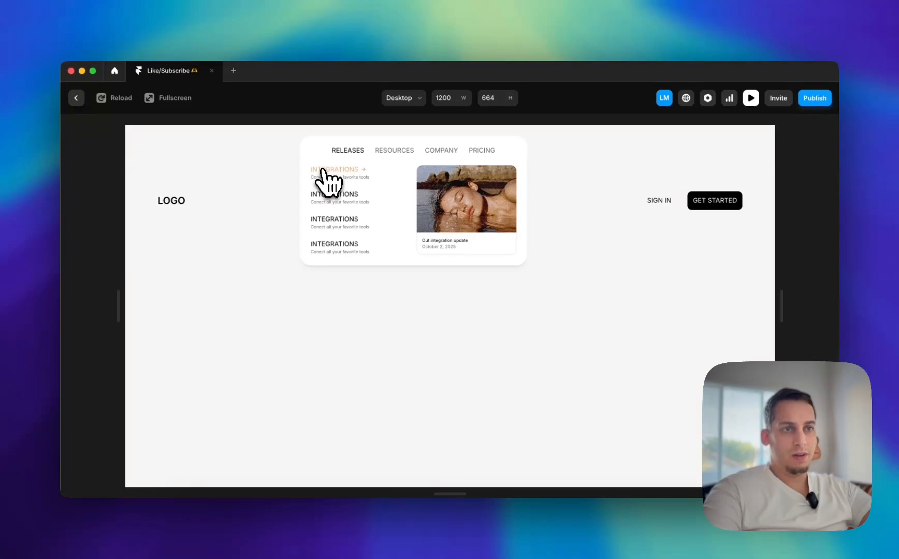
Align the Desktop Navbar's contents to the top and preview the page with the pointer on the RELEASES link
left_click(76, 98)
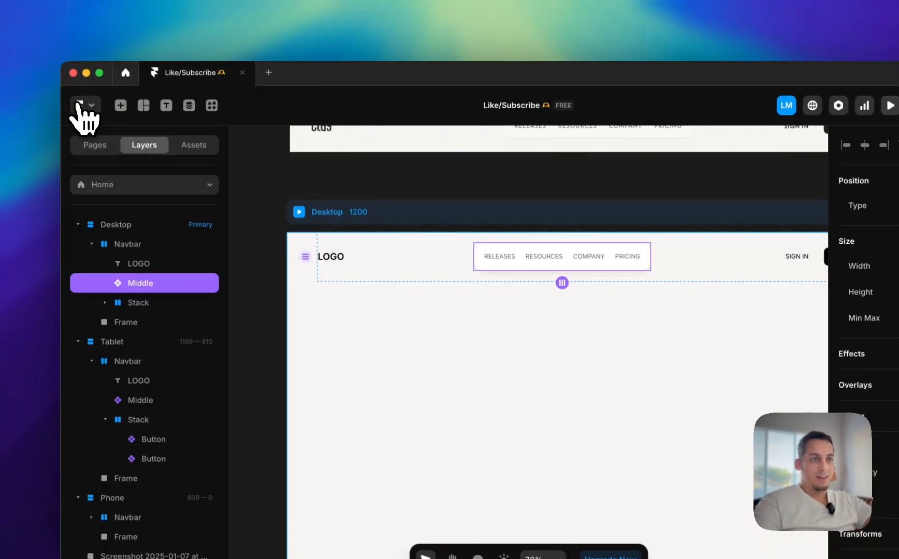
key("z")
left_click(390, 260)
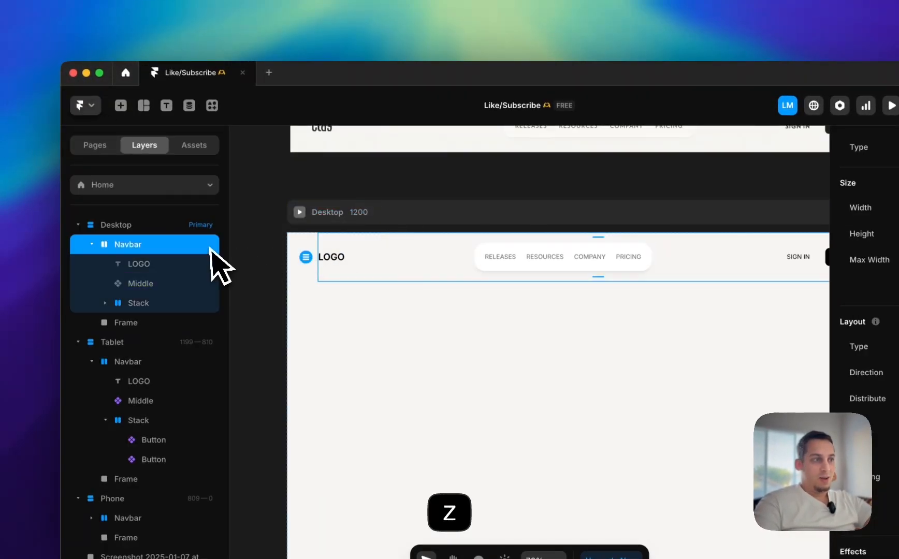
left_click(768, 366)
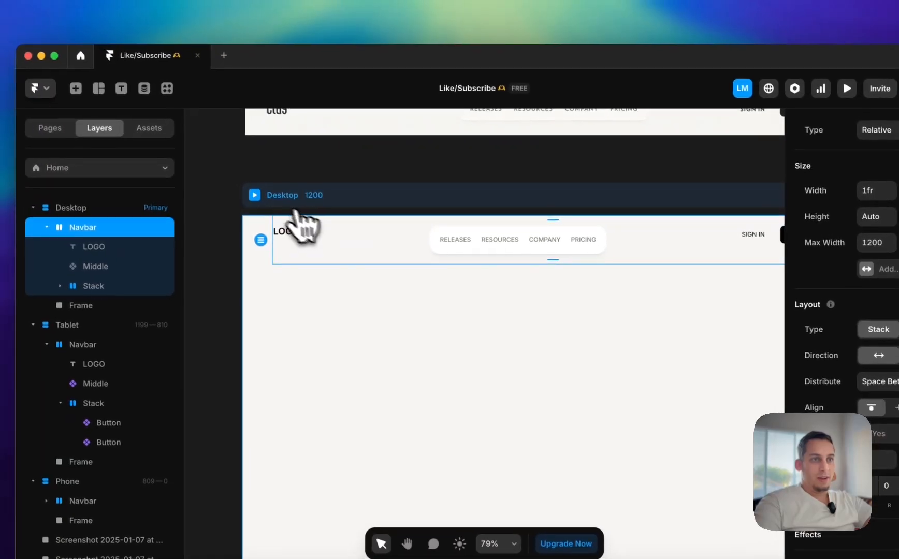
left_click(220, 181)
mouse_move(371, 156)
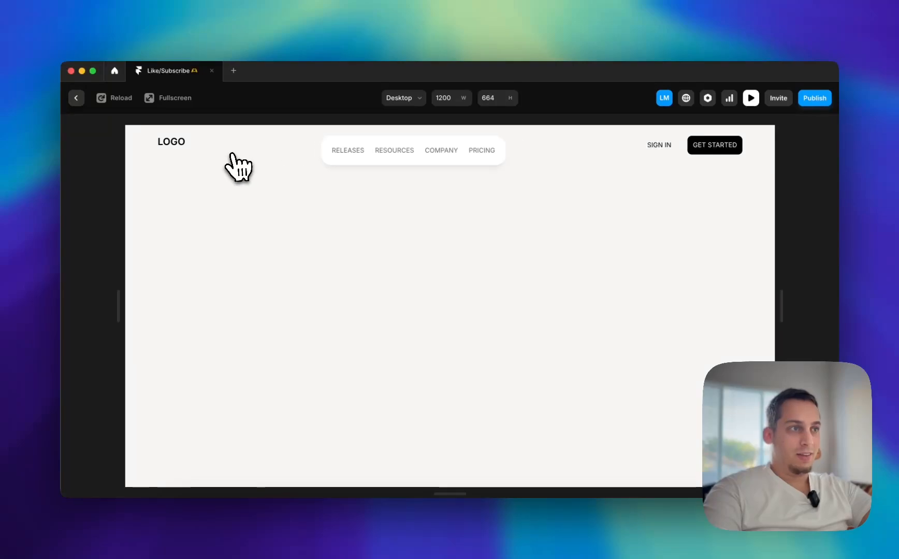
left_click(76, 98)
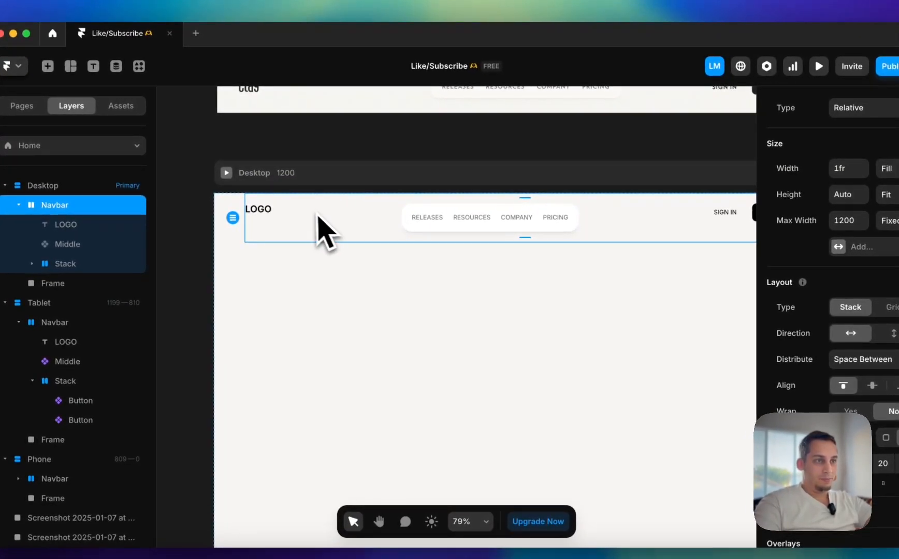
Try wrapping on the Desktop Navbar's stack, preview the page, and set Wrap back to No
left_click(257, 211)
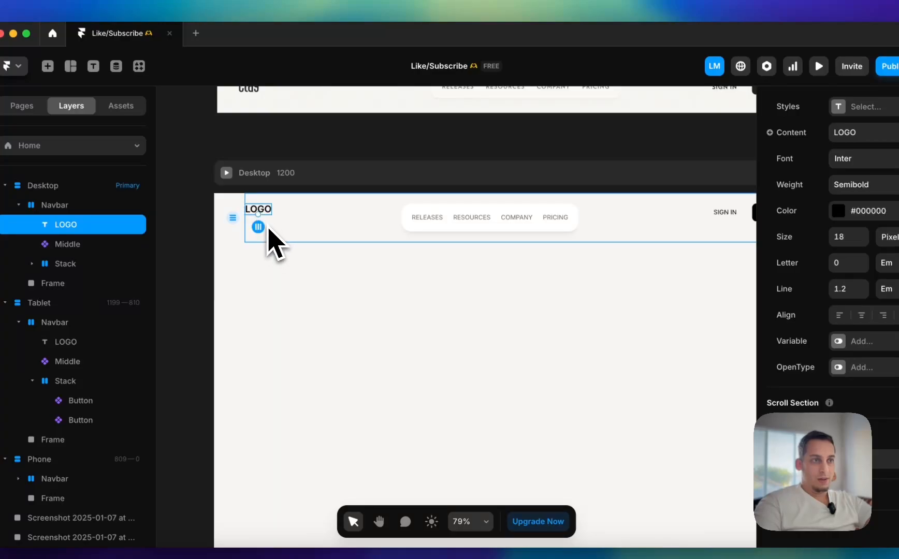
left_click(368, 233)
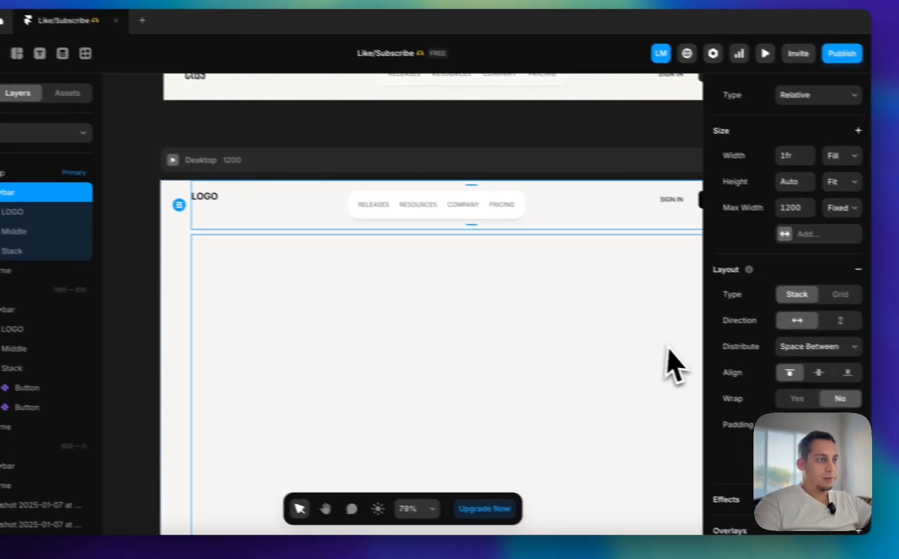
left_click(850, 411)
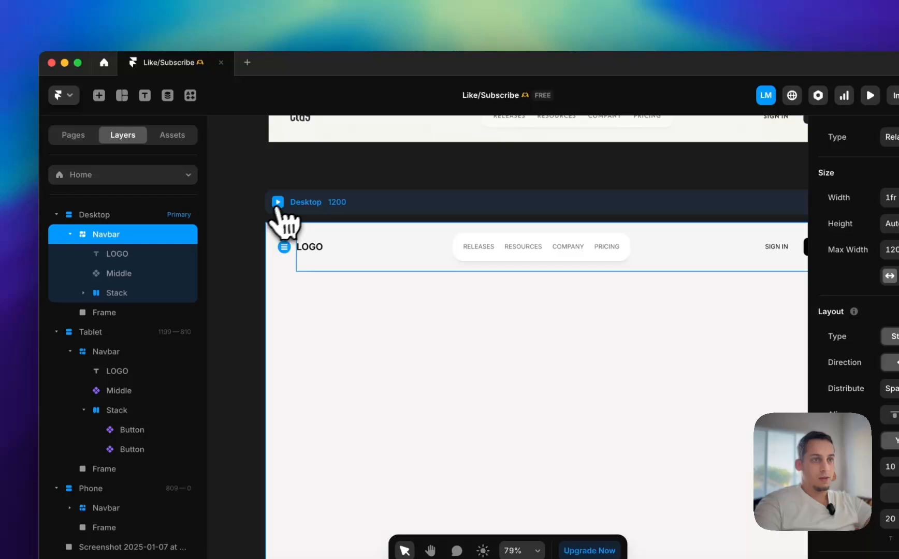
left_click(277, 202)
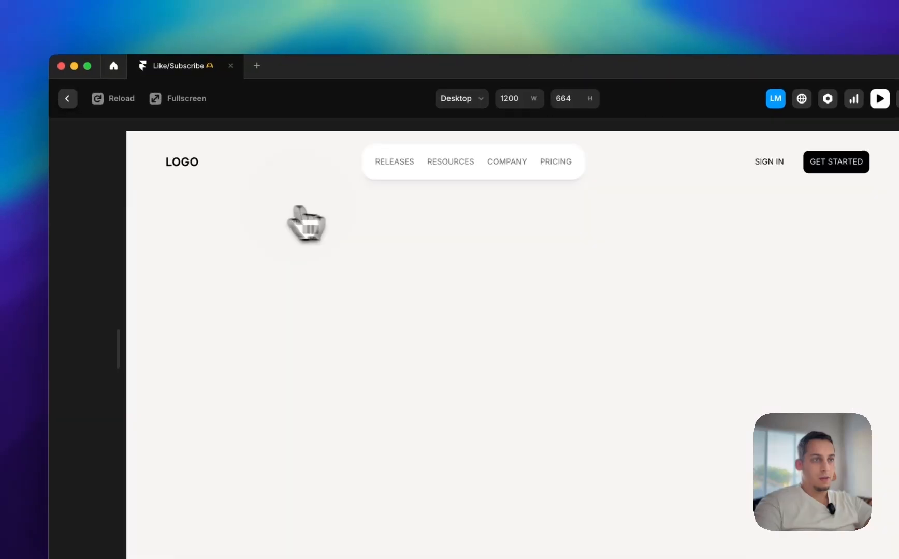
mouse_move(401, 164)
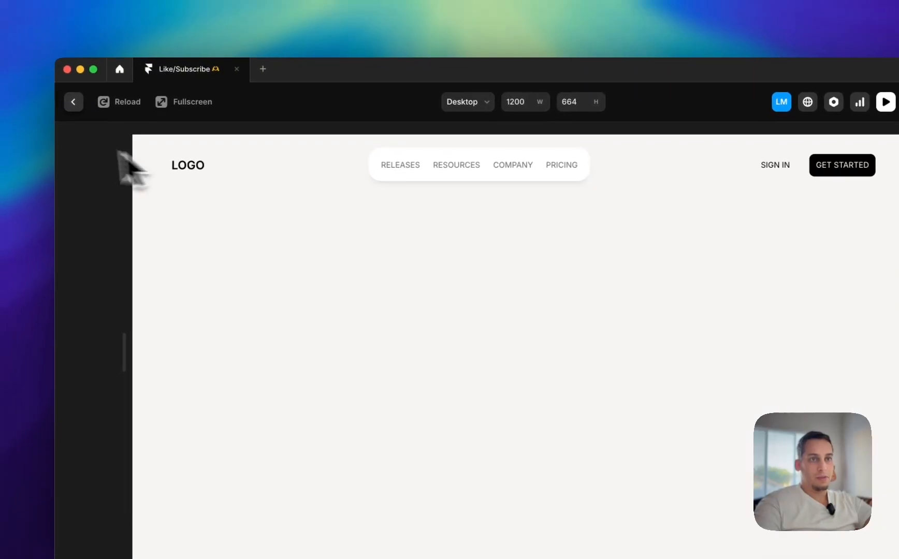
left_click(68, 98)
key("super+z")
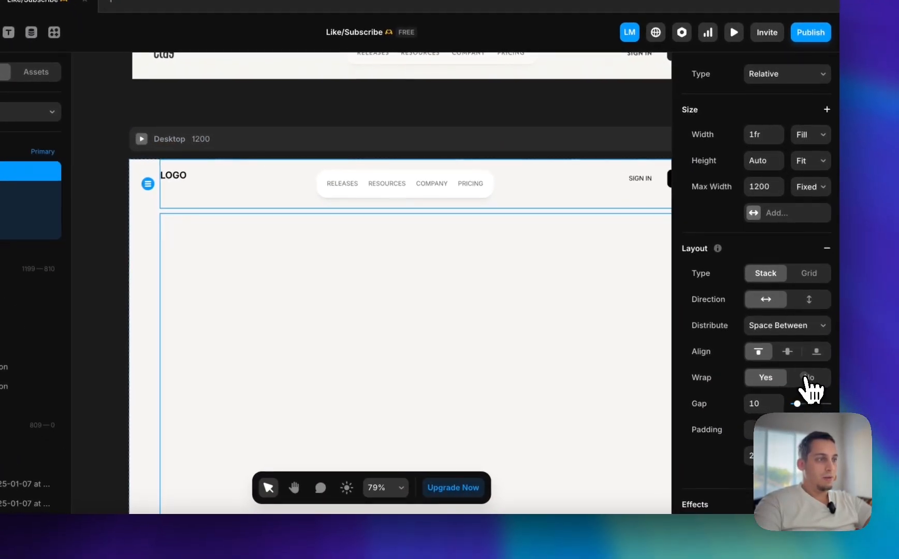
left_click(854, 406)
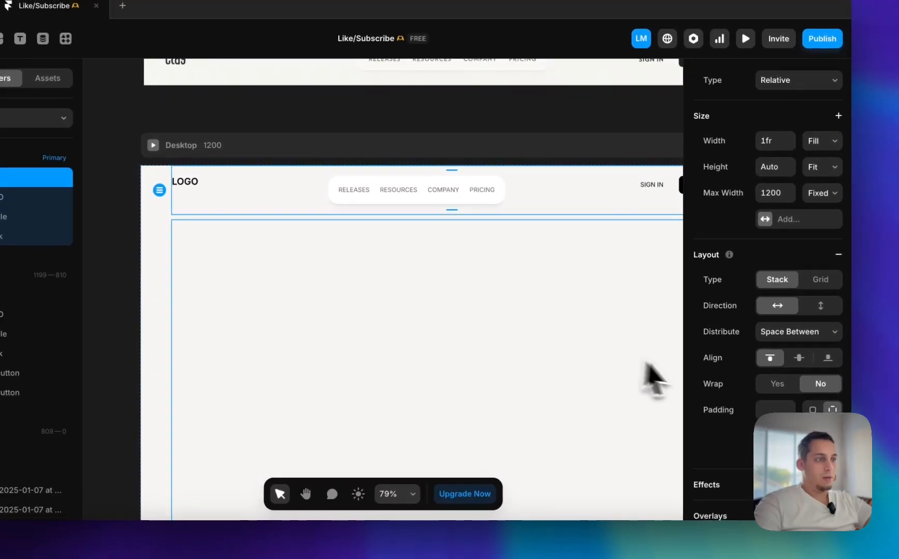
left_click(766, 381)
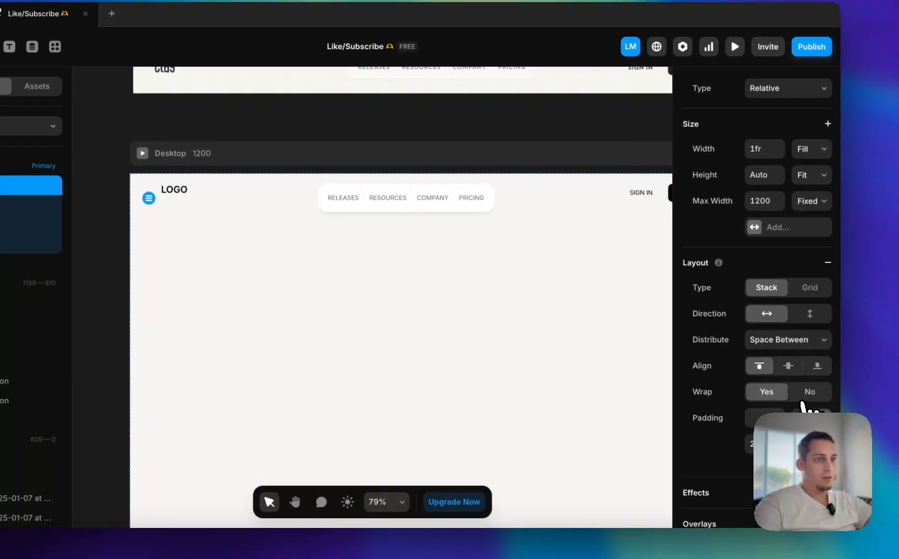
left_click(805, 397)
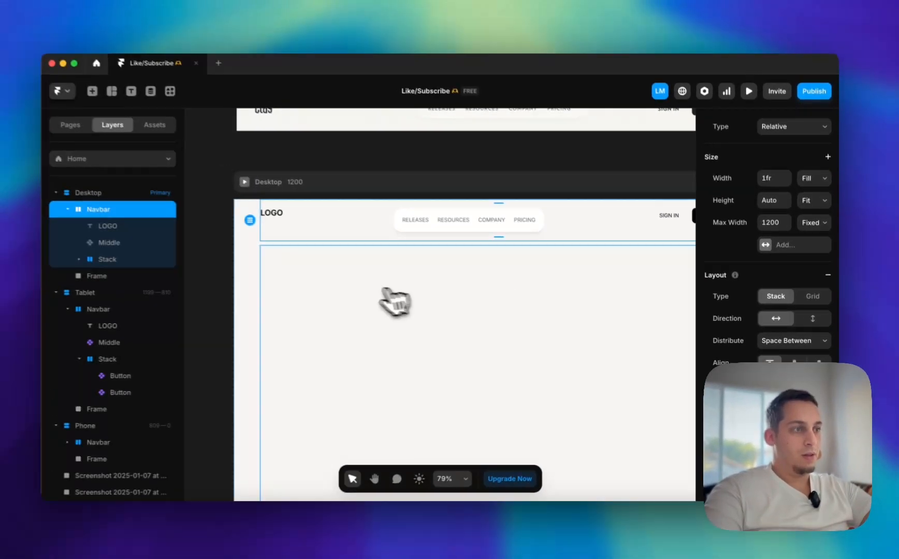
Preview the Desktop page, open the menu from RELEASES, and check how its INTEGRATIONS links respond to the pointer
scroll(307, 276, "right", 2)
scroll(409, 282, "left", 4)
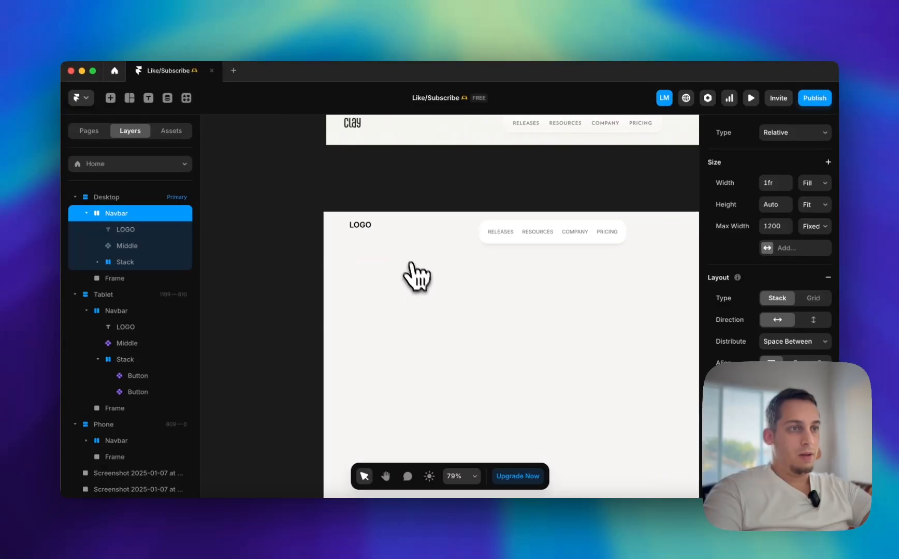
scroll(367, 213, "up", 2)
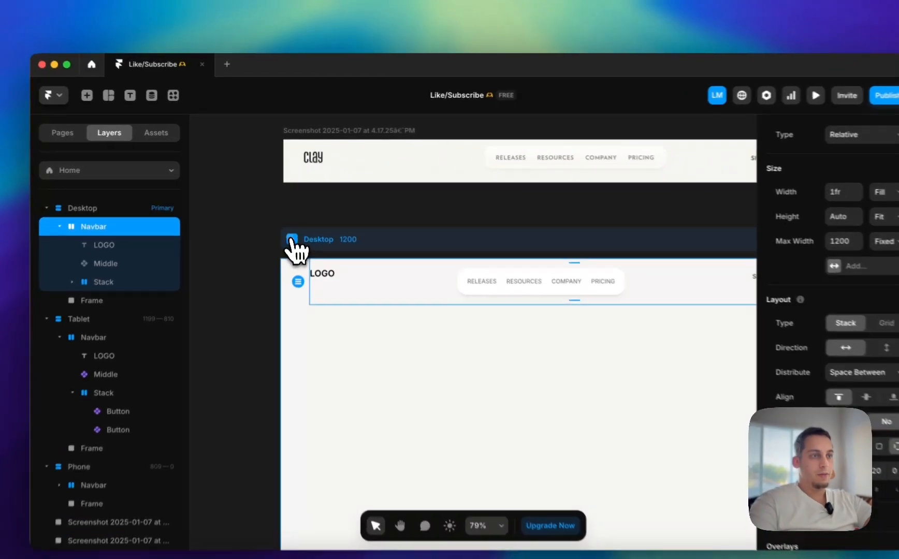
left_click(291, 224)
mouse_move(367, 165)
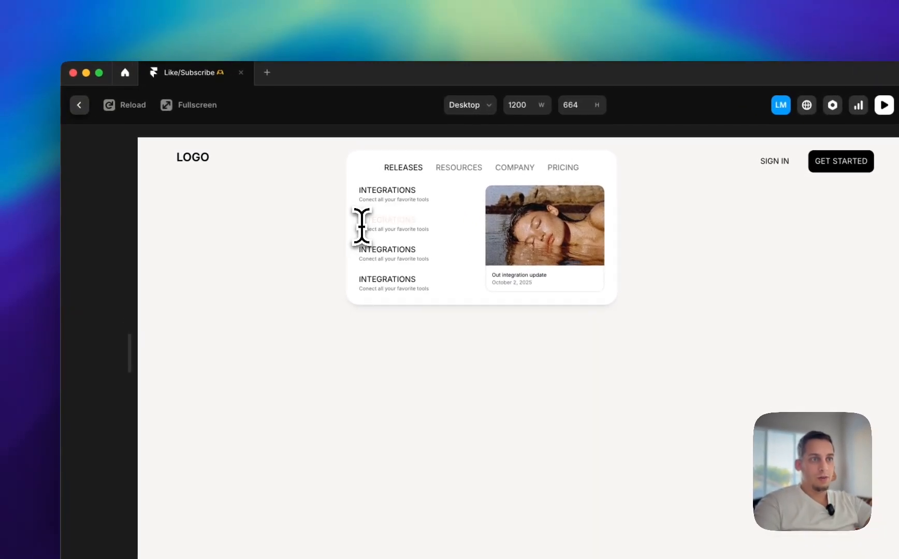
left_click(83, 107)
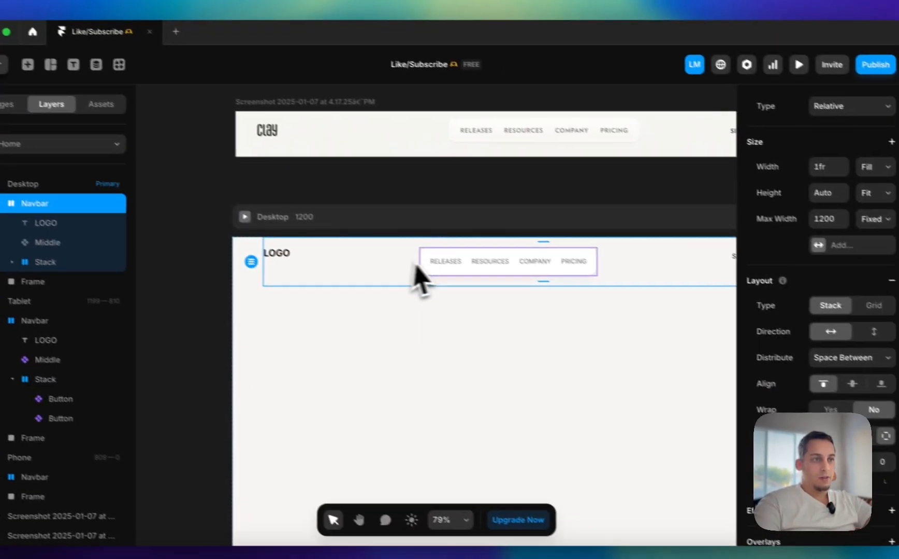
Open the Middle component and go into the Button component used by the first INTEGRATIONS link in the Releases variant
double_click(542, 300)
scroll(342, 336, "right", 5)
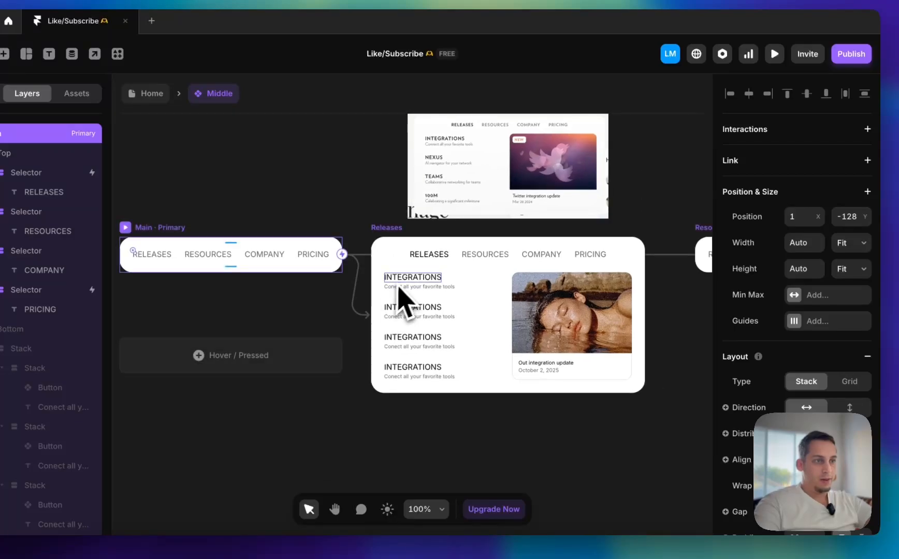
double_click(402, 282)
key("z")
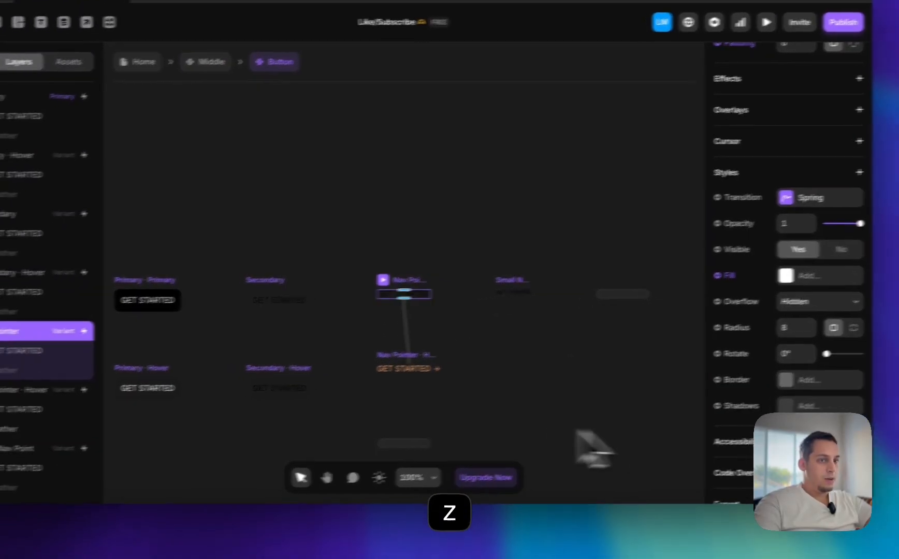
Inspect the GET STARTED text in the Nav Pointer variant and its Hover variant, and preview the Nav Pointer button
left_click(39, 382)
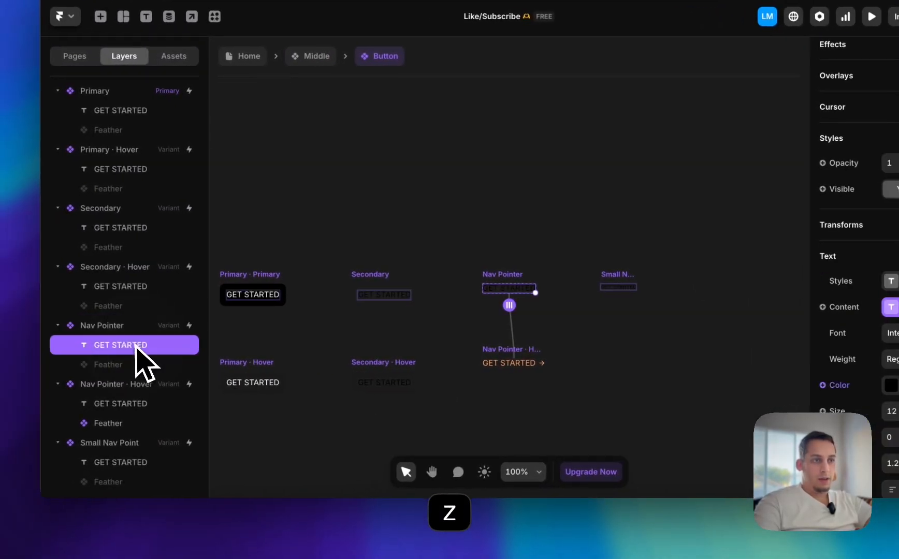
left_click(518, 363)
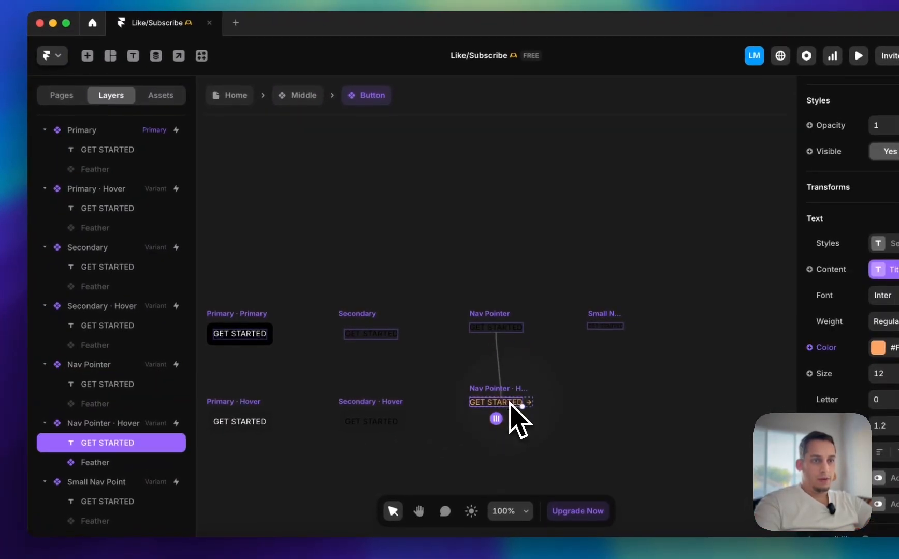
left_click(501, 334)
left_click(480, 405)
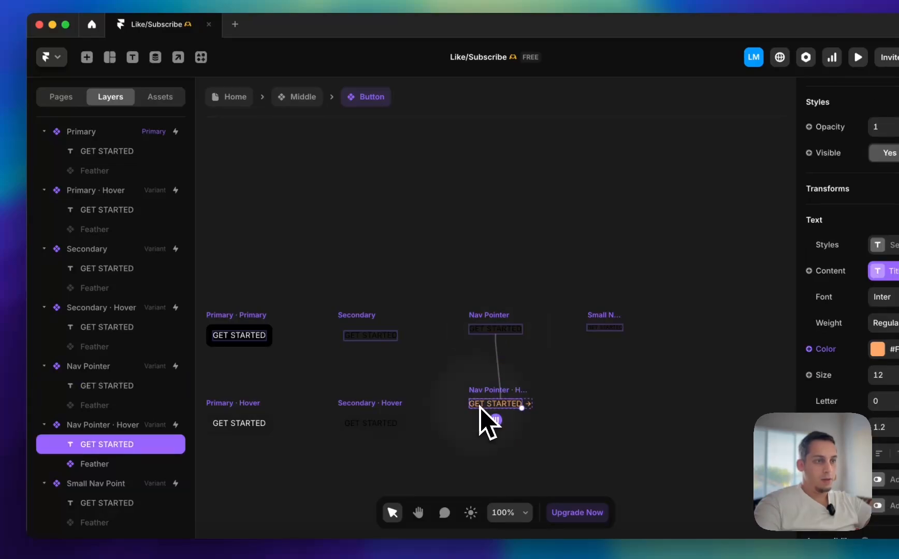
left_click(479, 325)
key("super+p")
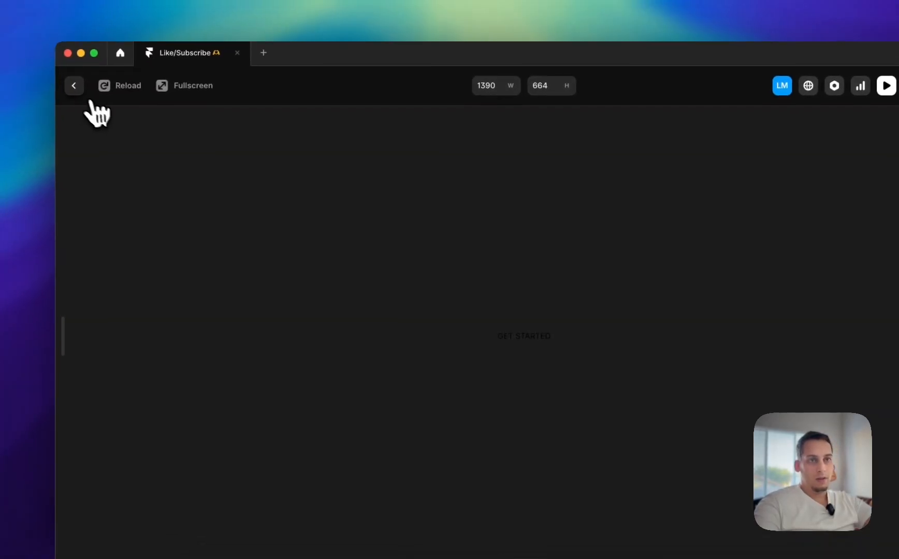
left_click(45, 57)
Compare the style and text settings of GET STARTED between the Nav Pointer and Nav Pointer Hover variants
left_click(129, 355)
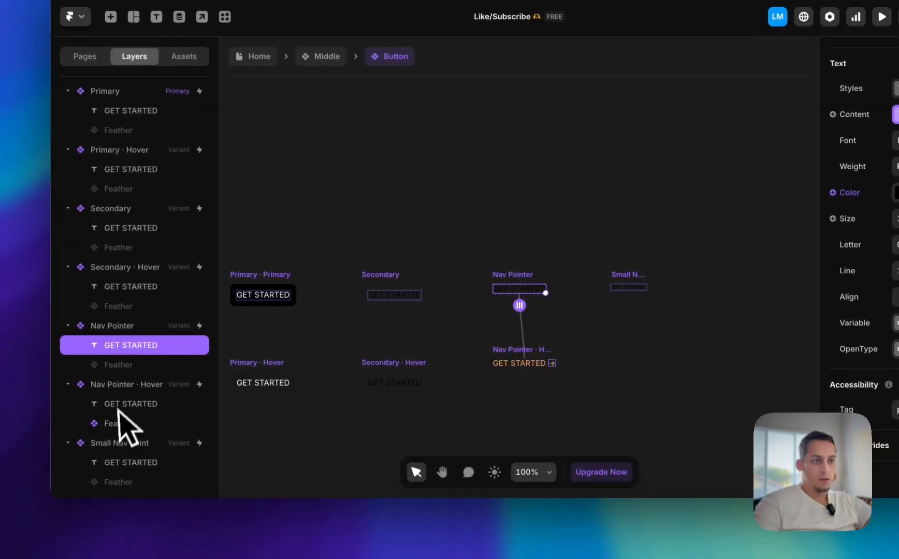
left_click(75, 407)
scroll(725, 384, "up", 8)
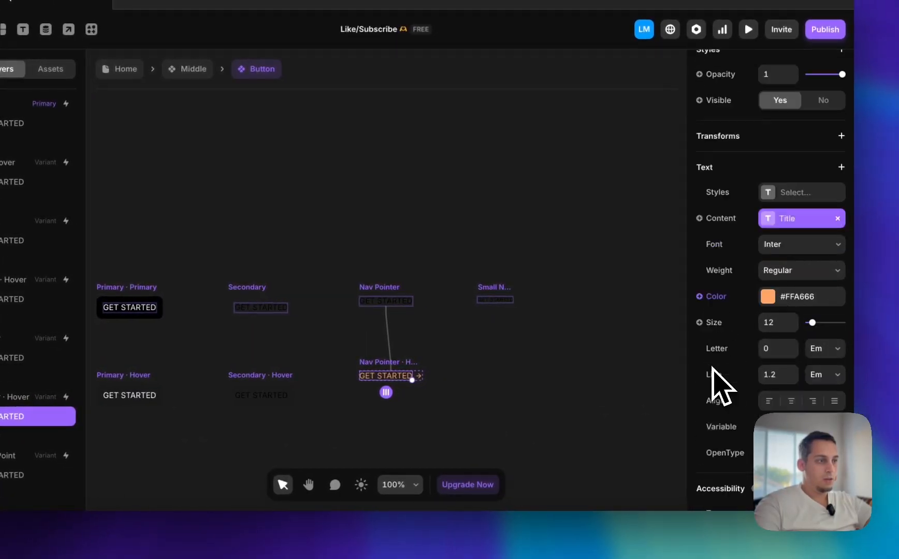
scroll(716, 383, "down", 6)
key("z")
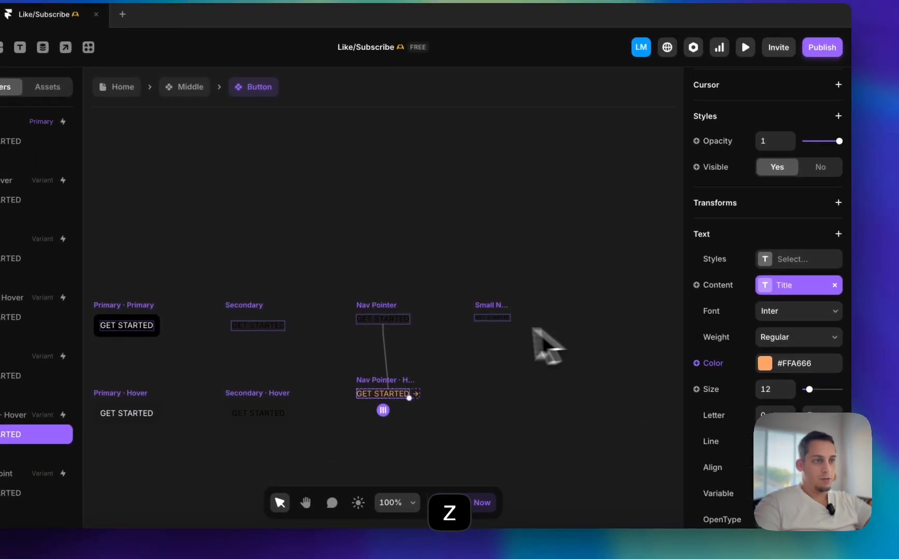
left_click(384, 302)
scroll(775, 270, "up", 2)
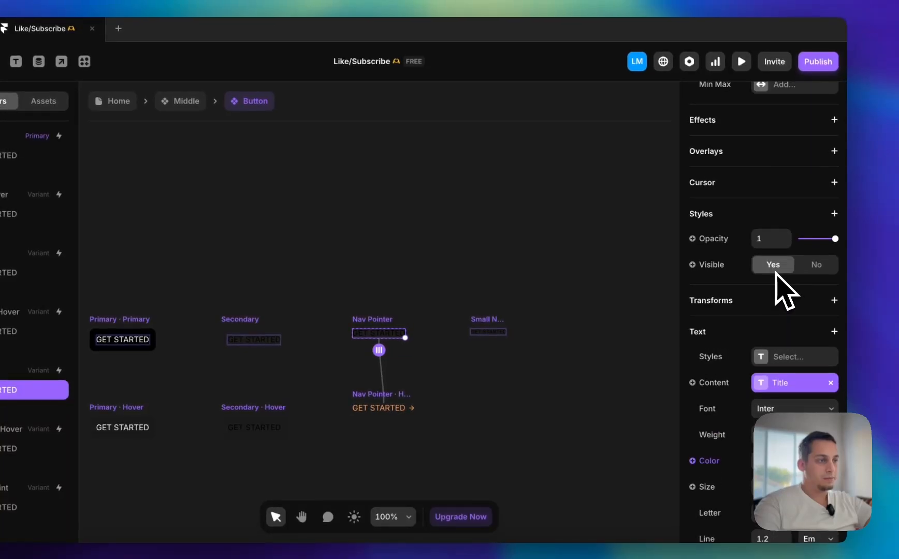
scroll(771, 281, "down", 4)
scroll(768, 281, "up", 8)
left_click(364, 239)
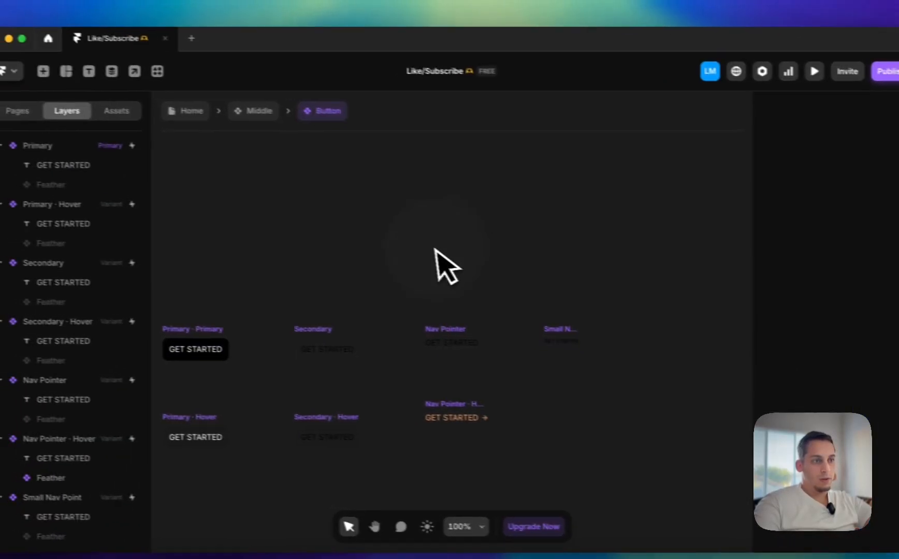
Add a Hover variant to the Small Nav Point variant of the Button component
key("z")
left_click(583, 344)
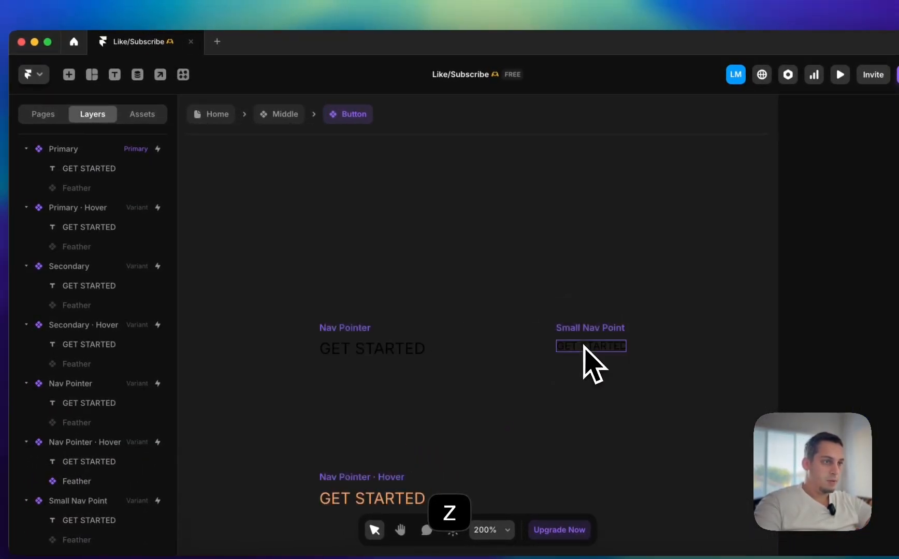
left_click(572, 326)
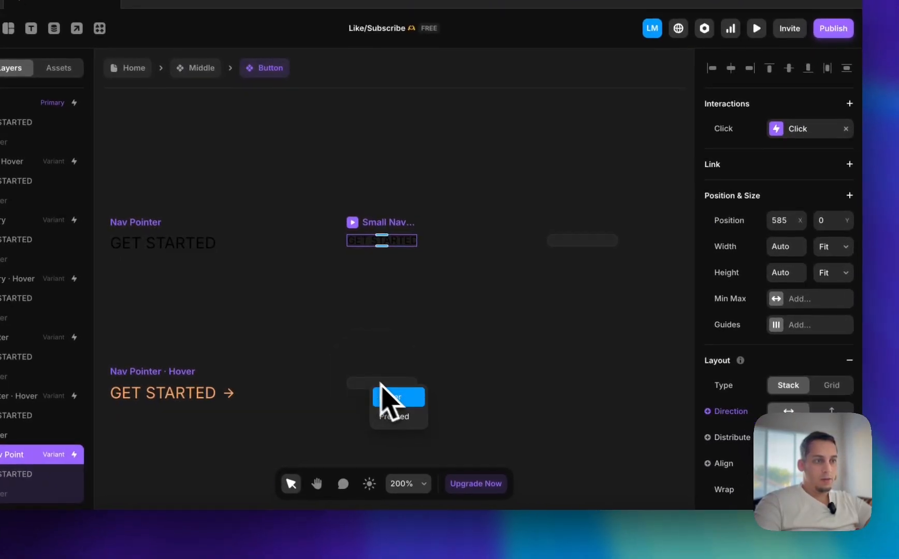
left_click(465, 429)
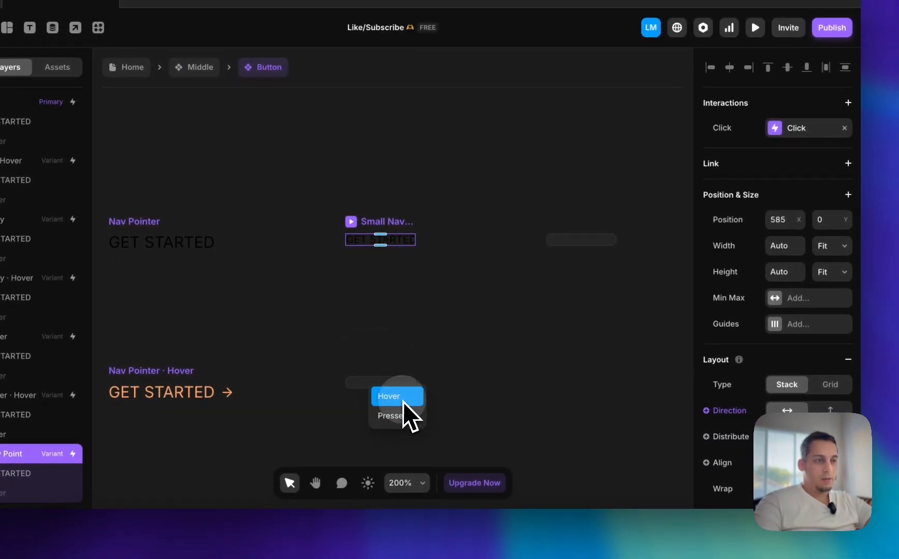
left_click(474, 441)
Copy the text color #FFA666 from GET STARTED in the Nav Pointer Hover variant
scroll(761, 384, "down", 10)
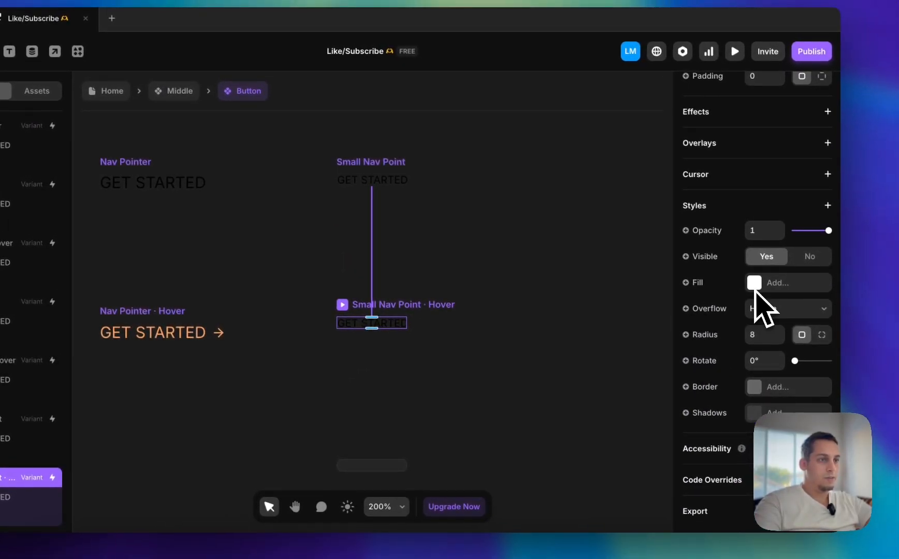
scroll(562, 355, "left", 6)
left_click(562, 326)
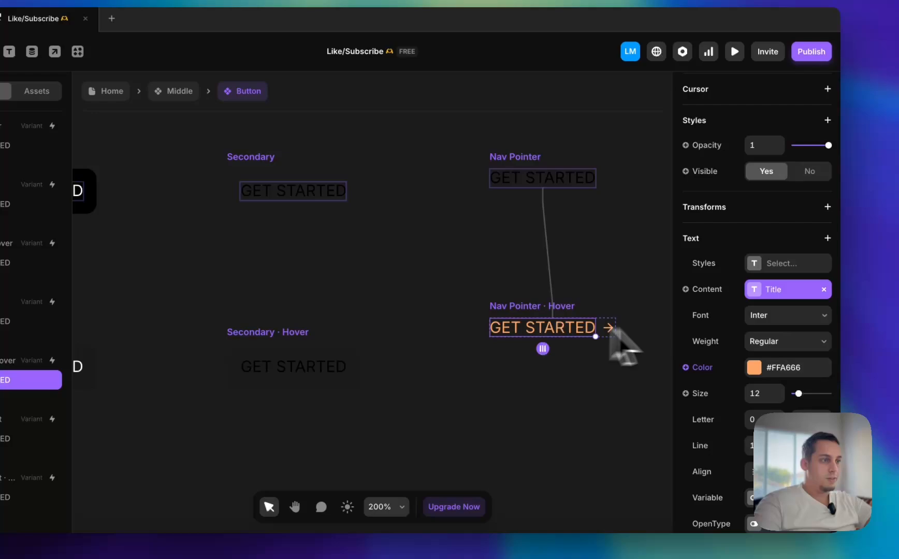
left_click(751, 368)
key("super+c")
left_click(503, 248)
scroll(500, 254, "right", 3)
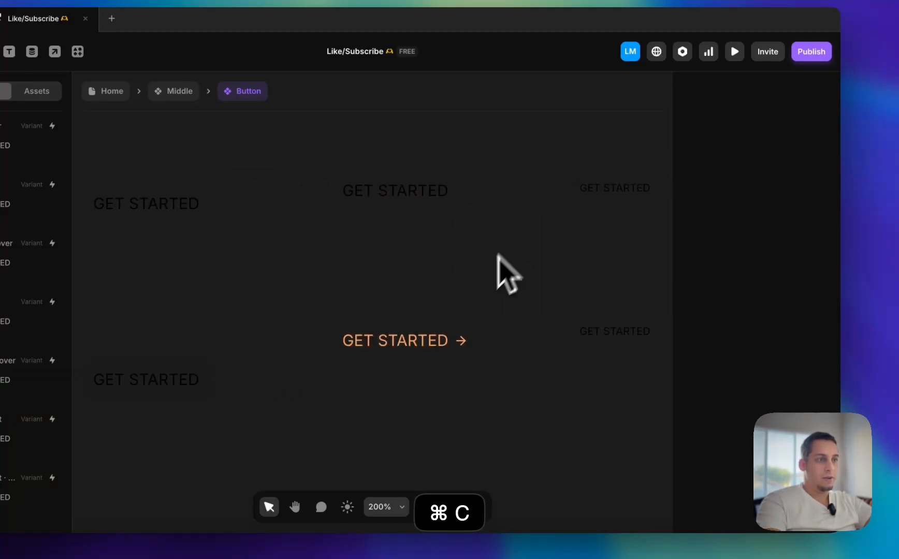
left_click(419, 340)
scroll(490, 280, "right", 1)
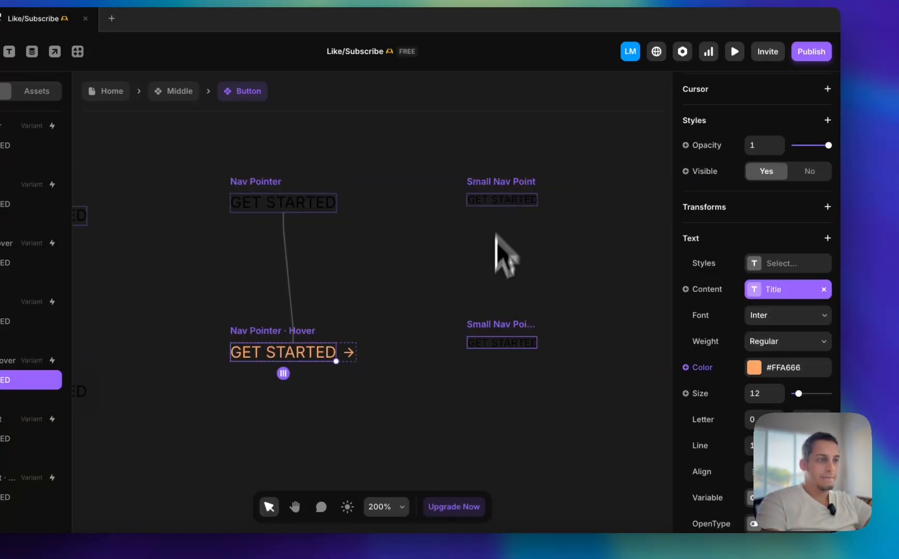
Set the color of GET STARTED in the Small Nav Point Hover variant to #FFA666
left_click(479, 343)
scroll(789, 350, "down", 5)
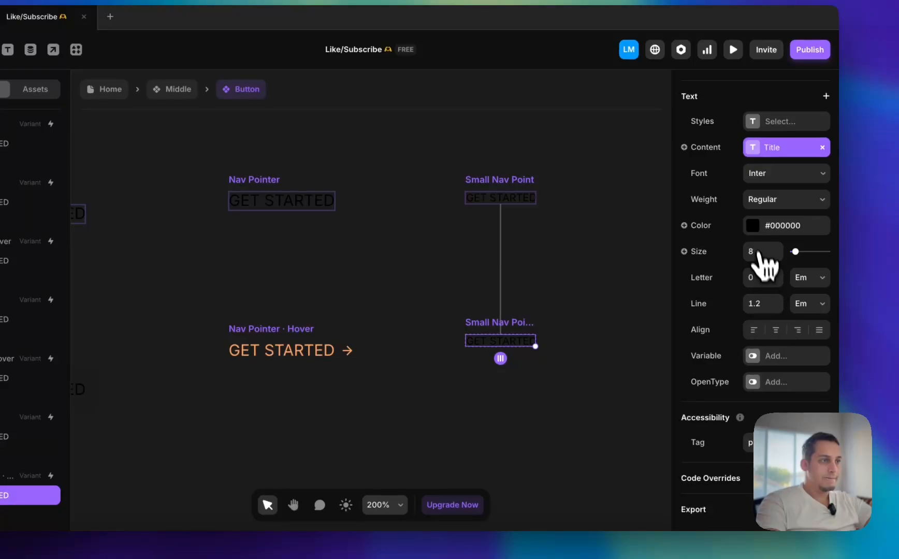
left_click(752, 225)
key("Return")
left_click(474, 304)
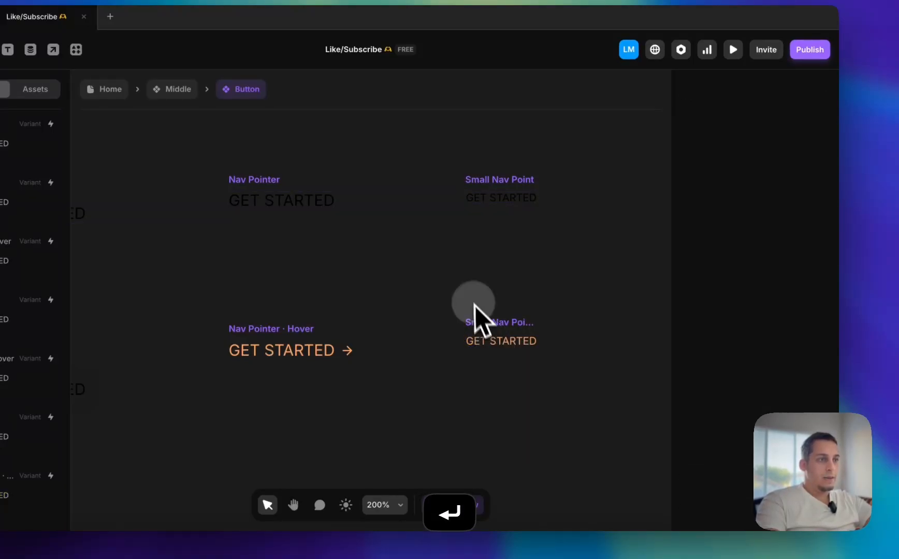
Preview the Small Nav Point variant to check its hover color, and return to the Button canvas
left_click(482, 198)
key("super+p")
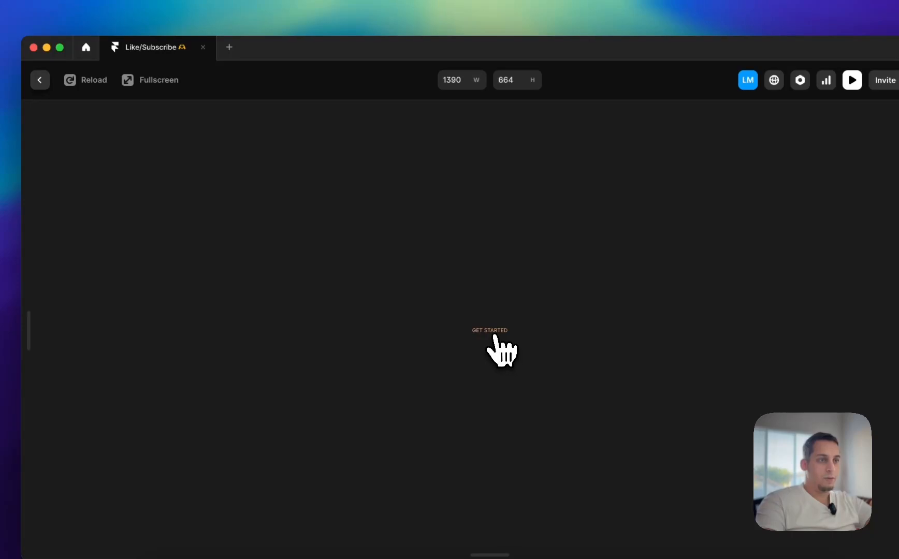
left_click(40, 79)
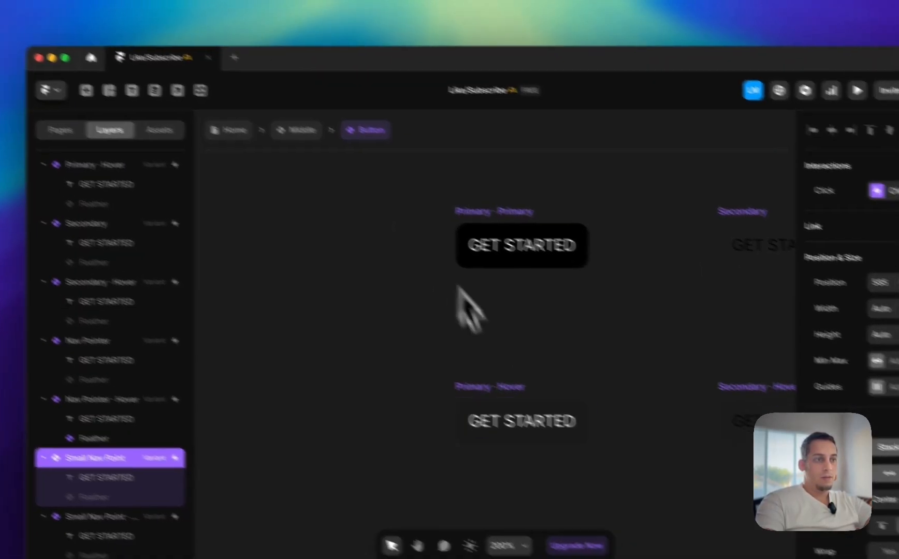
Review the Button component's variants and select the Nav Pointer and Small Nav Point variants together with their Hover variants
left_click(513, 422)
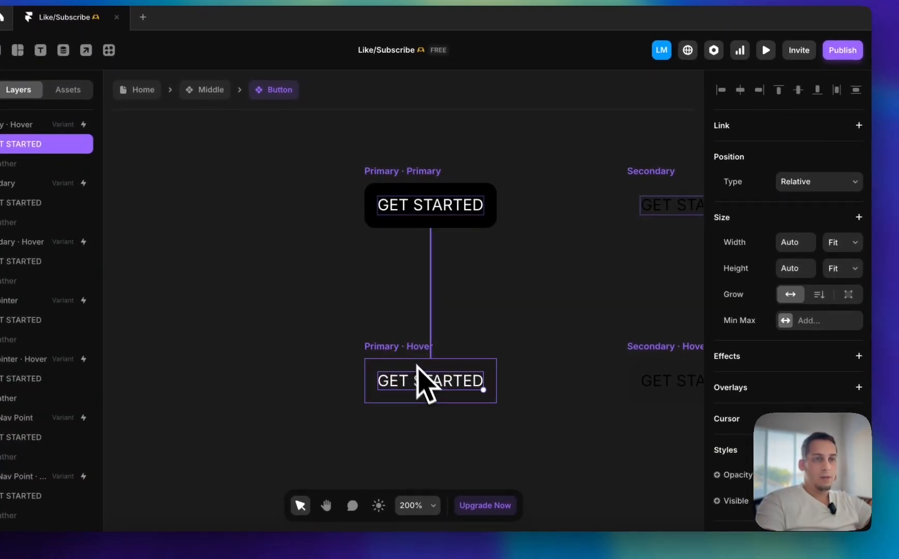
scroll(599, 353, "right", 7)
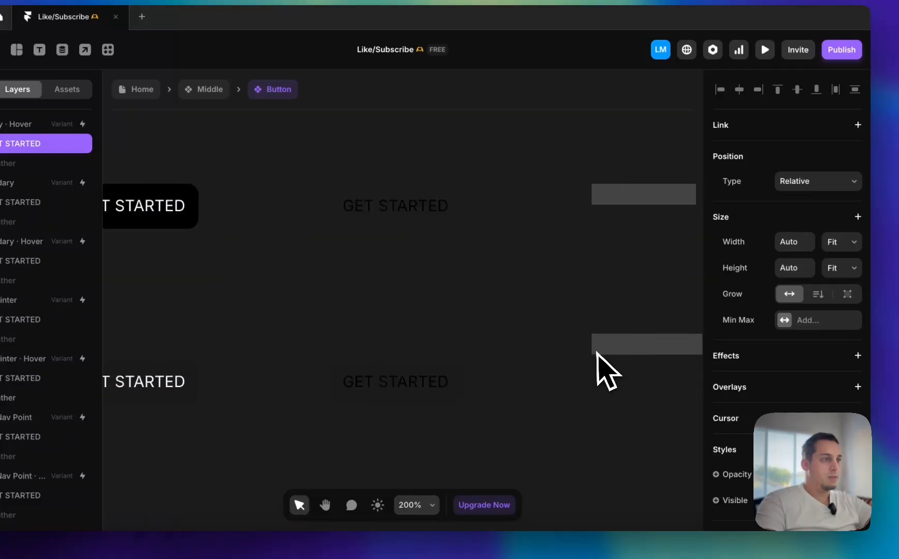
scroll(826, 364, "down", 7)
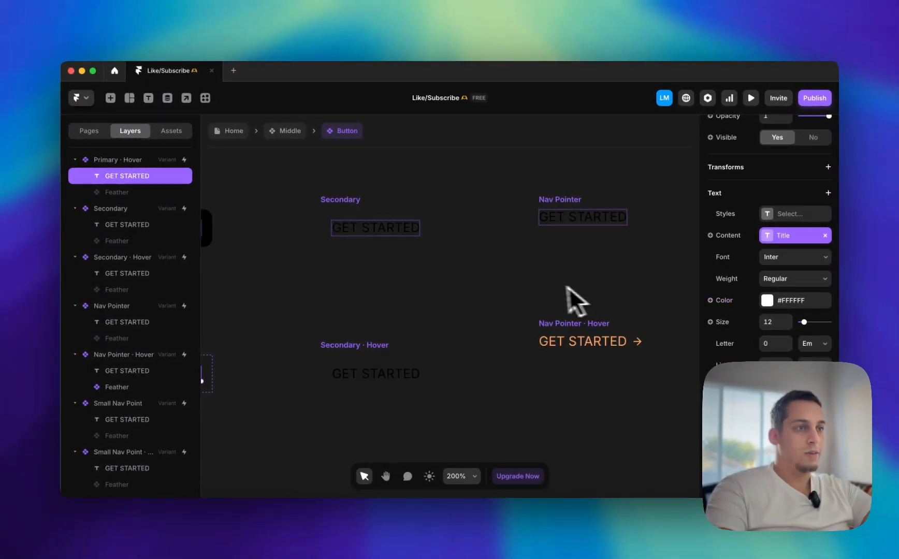
scroll(547, 286, "down", 5)
left_click_drag(536, 249, 660, 315)
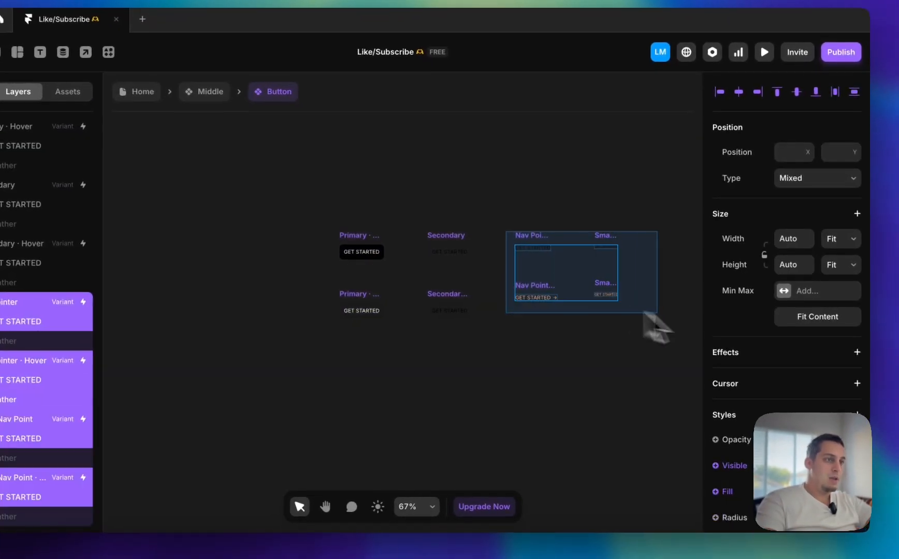
left_click(449, 252)
left_click_drag(469, 216, 645, 329)
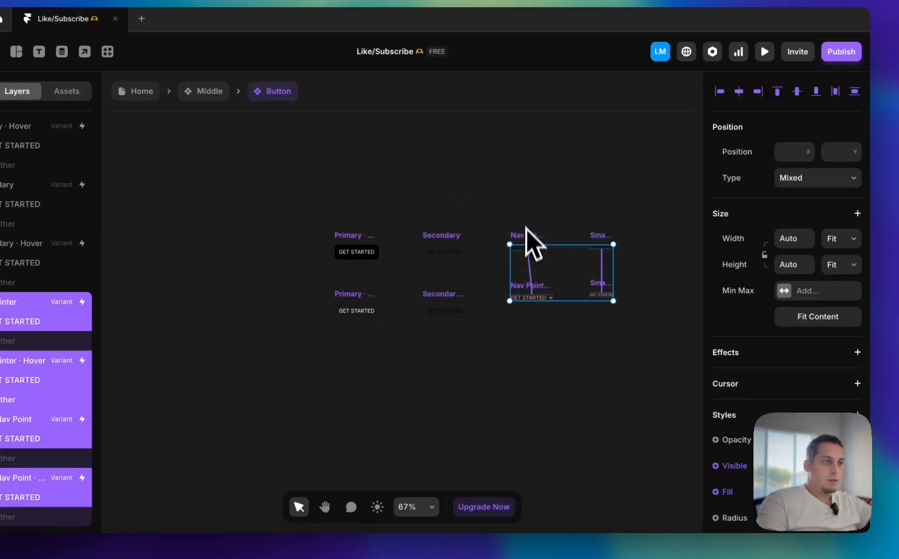
Save the #FFA666 text color of GET STARTED in the Nav Pointer Hover variant as a color style named orange
left_click(526, 195)
left_click(527, 299)
left_click(784, 368)
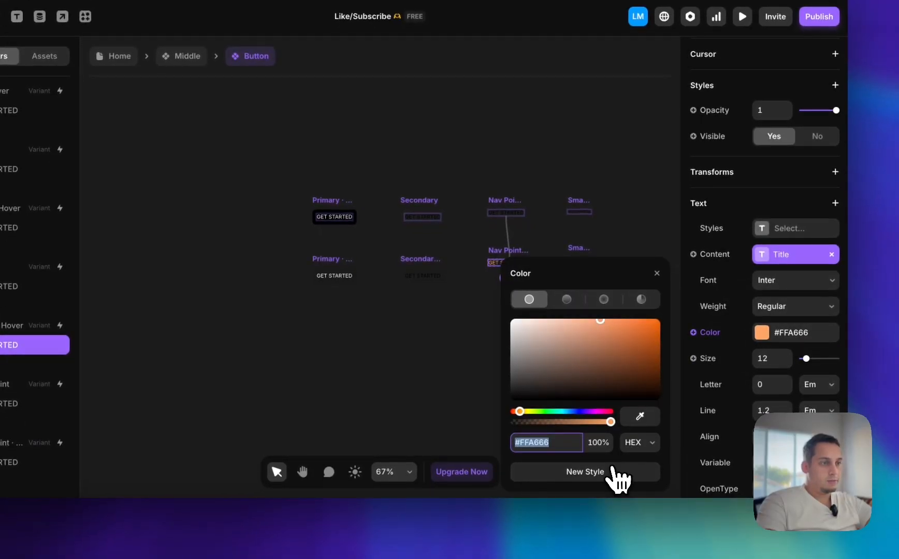
left_click(585, 471)
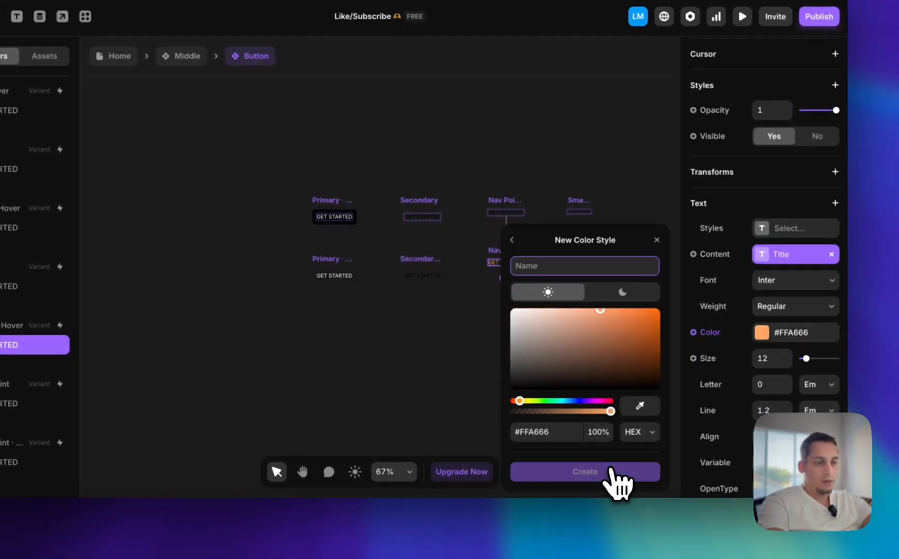
type("orange")
key("Return")
left_click(464, 332)
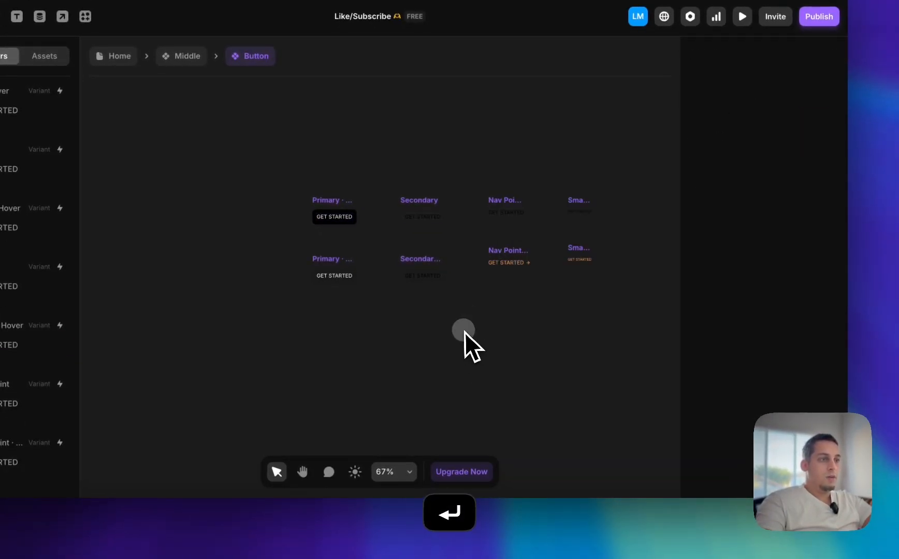
Remove the Nav Pointer and Small Nav Point variants and their Hover variants from the Button component
scroll(463, 329, "up", 5)
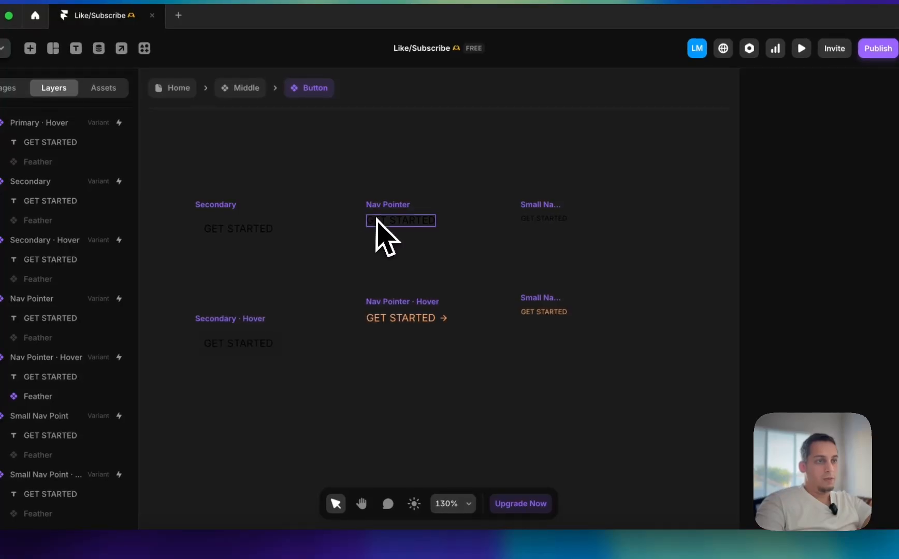
left_click(320, 268)
left_click_drag(354, 194, 653, 393)
key("BackSpace")
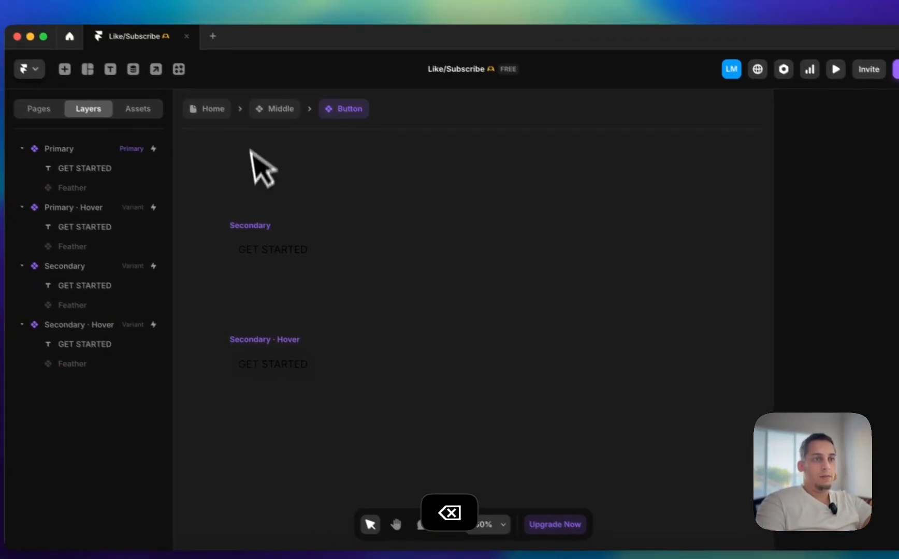
Try to paste the nav variants onto the Middle component's canvas, and undo their removal from Button
left_click(298, 119)
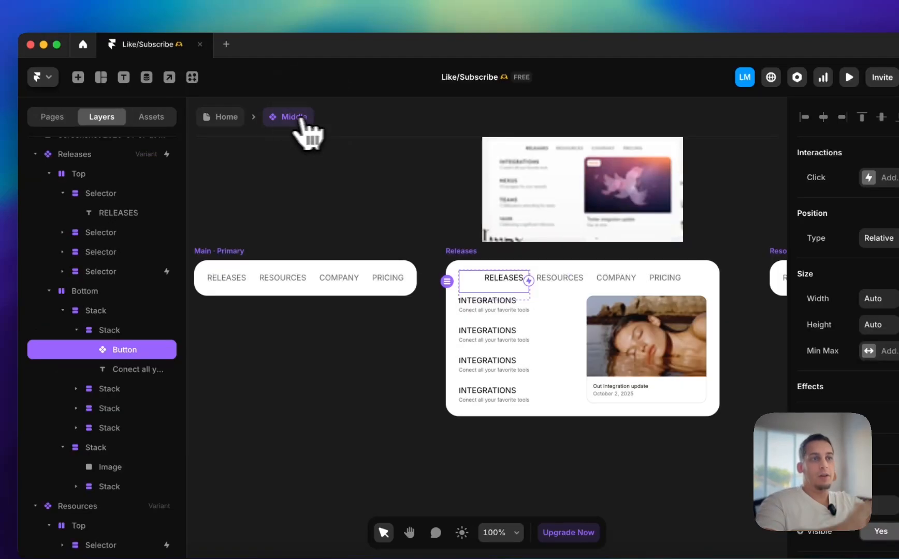
scroll(447, 302, "down", 6)
left_click(454, 322)
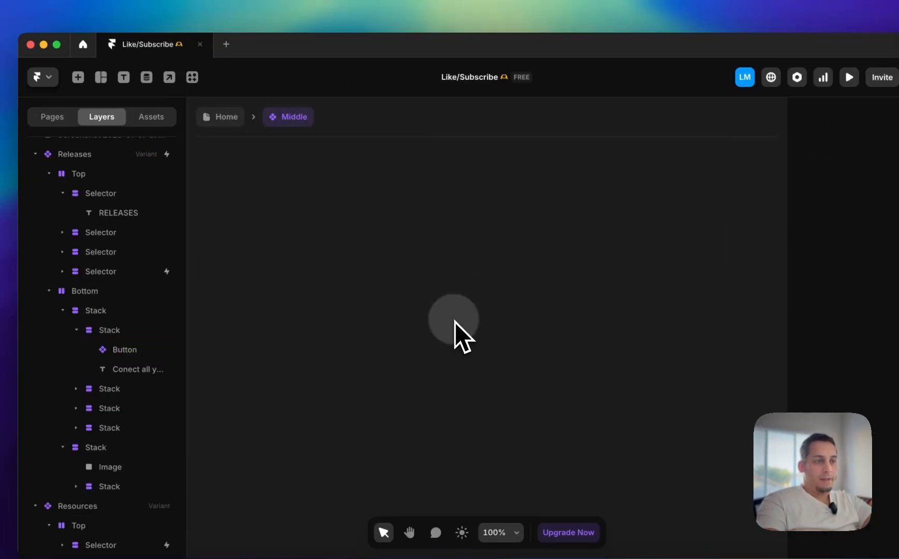
scroll(455, 322, "up", 5)
scroll(456, 322, "left", 3)
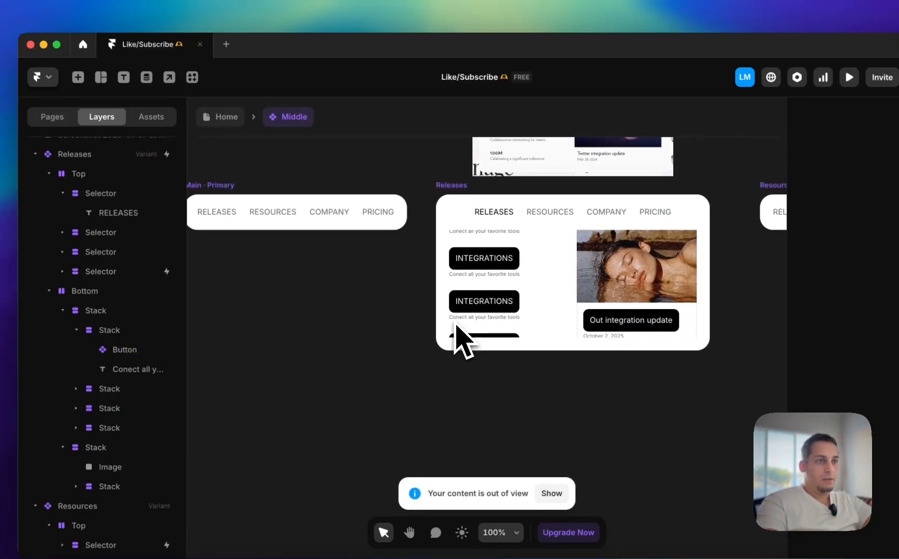
scroll(549, 256, "down", 5)
scroll(548, 256, "right", 5)
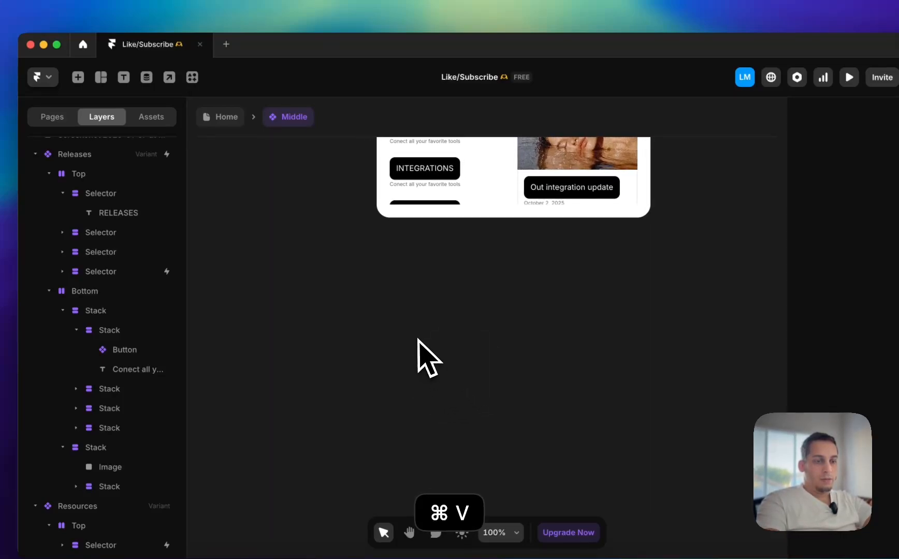
key("super+z")
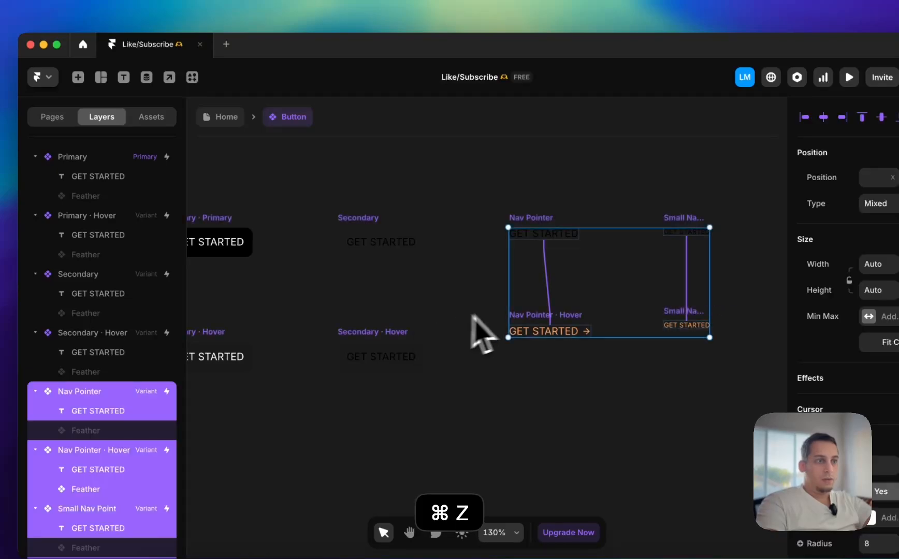
Try to copy the whole Nav Pointer Hover variant onto the Home page canvas, and go back to the Button component
left_click(528, 331)
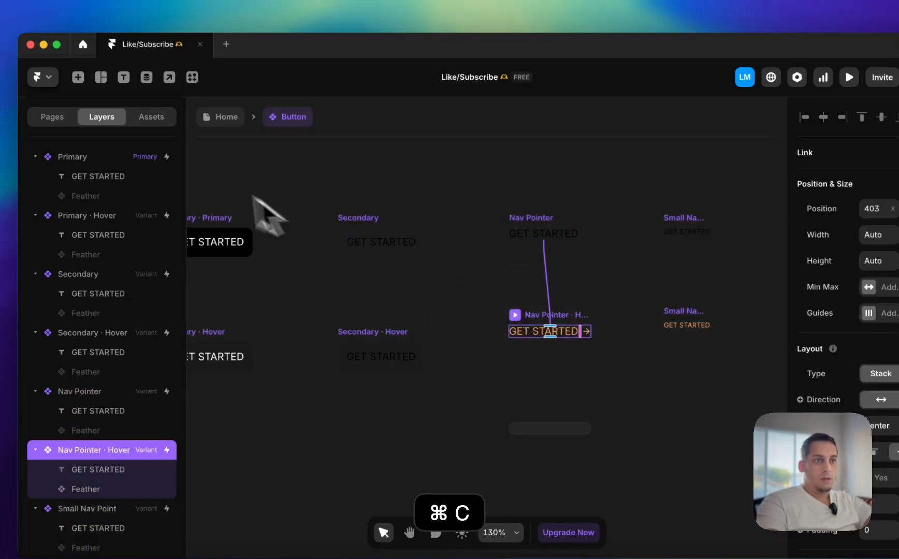
left_click(203, 124)
scroll(326, 275, "left", 5)
left_click(317, 264)
key("super+v")
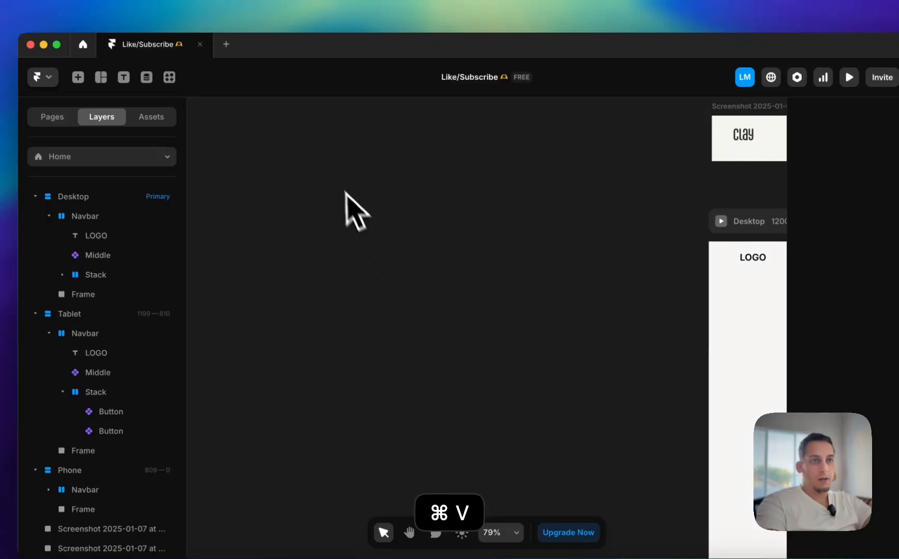
left_click(151, 116)
left_click(102, 117)
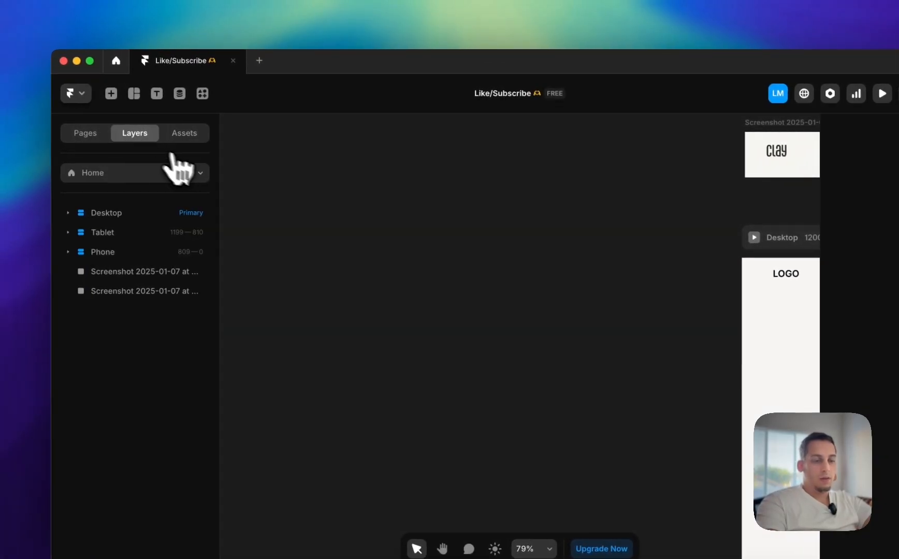
key("super+z")
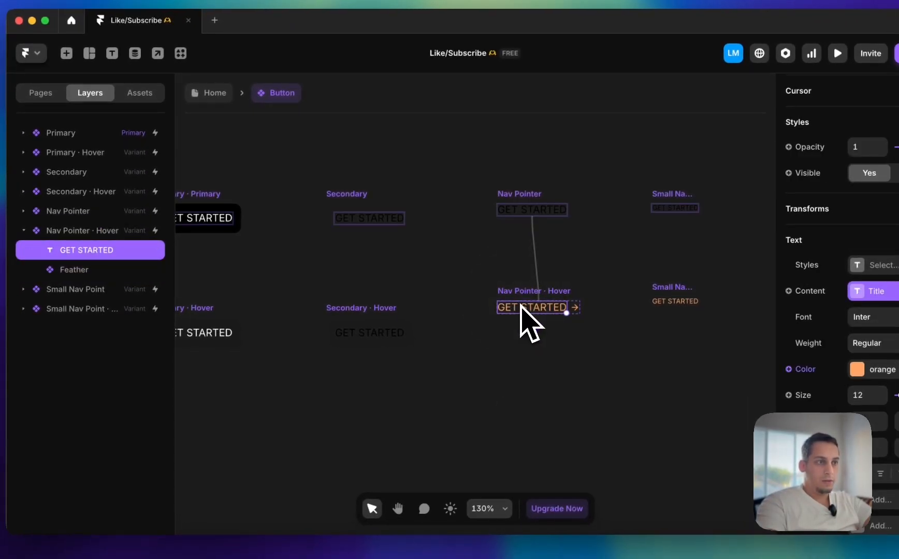
Copy the GET STARTED text and Feather arrow from the Nav Pointer Hover variant onto the Home page canvas
left_click(578, 307, "shift")
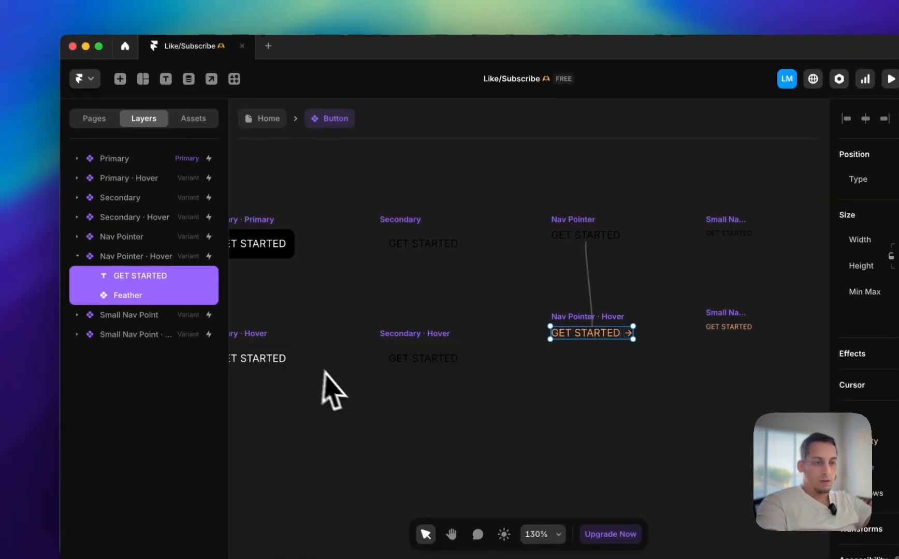
key("super+c")
left_click(267, 118)
key("super+v")
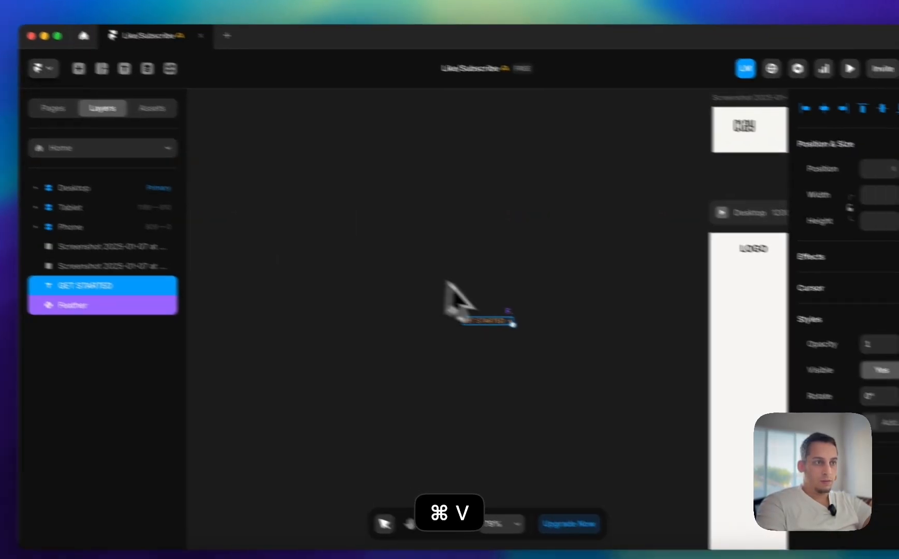
Wrap the pasted GET STARTED text and Feather arrow in a stack with width and height set to Fit Content
scroll(573, 323, "up", 3)
right_click(386, 306)
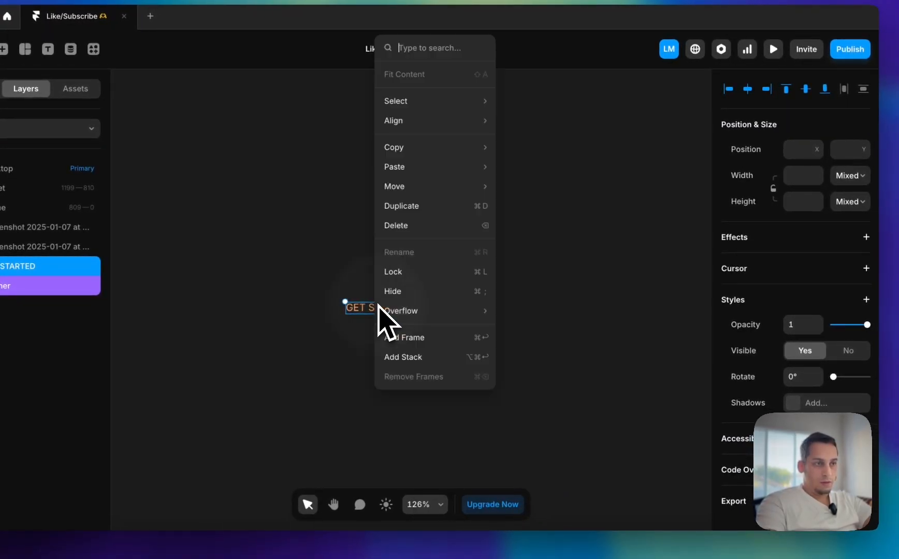
left_click(420, 358)
scroll(828, 389, "down", 10)
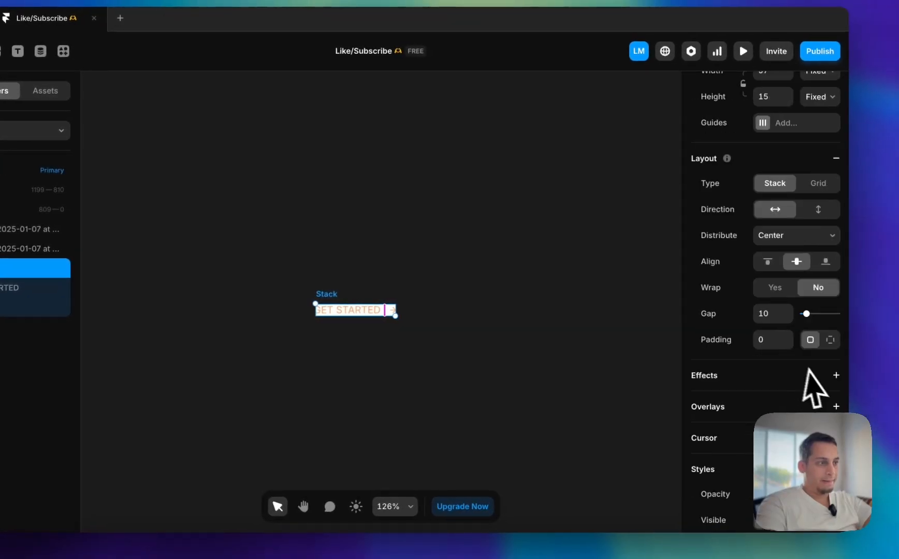
scroll(833, 326, "up", 10)
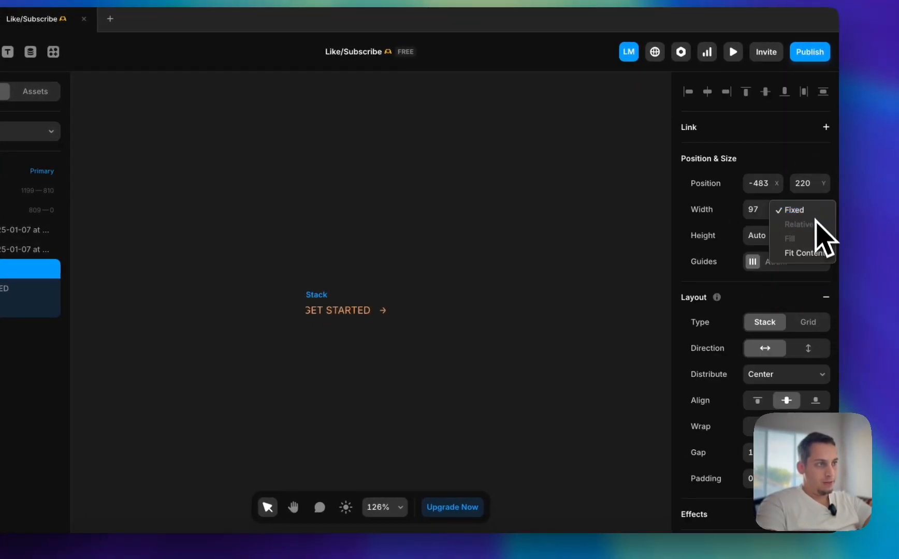
left_click(815, 250)
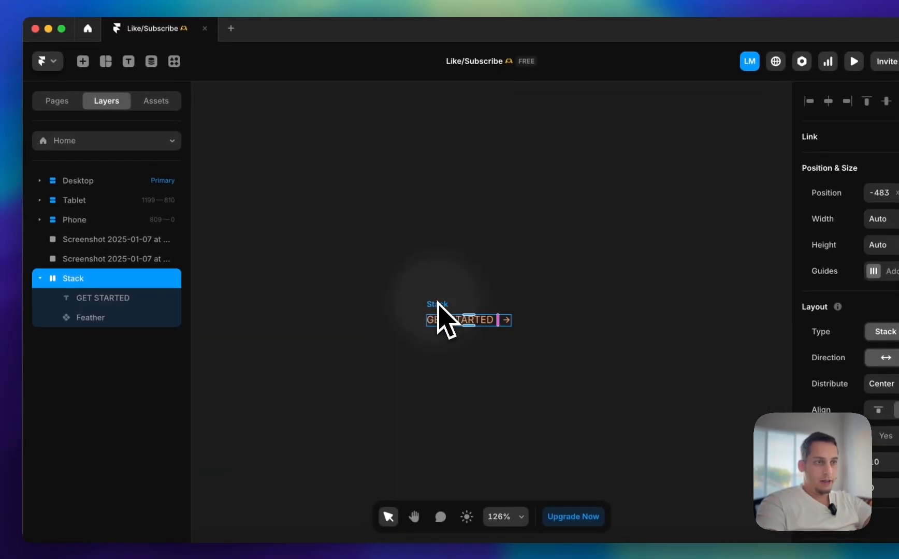
Rename the new stack Pointer and turn it into a component with the same name
double_click(82, 283)
type("Pointer")
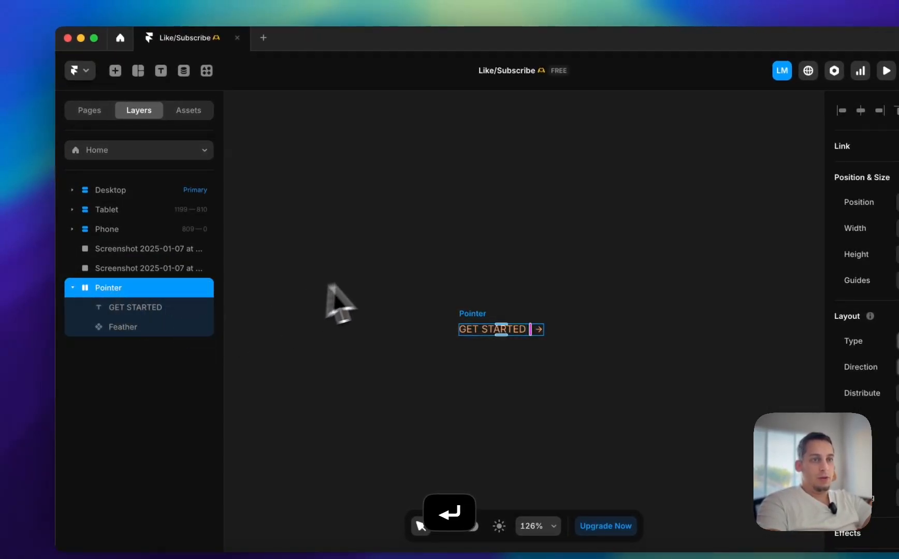
right_click(464, 304)
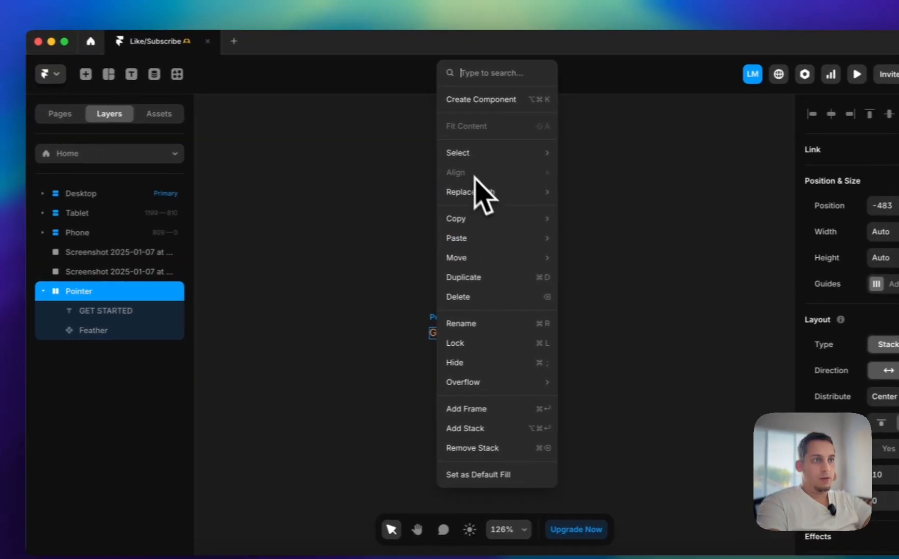
left_click(457, 103)
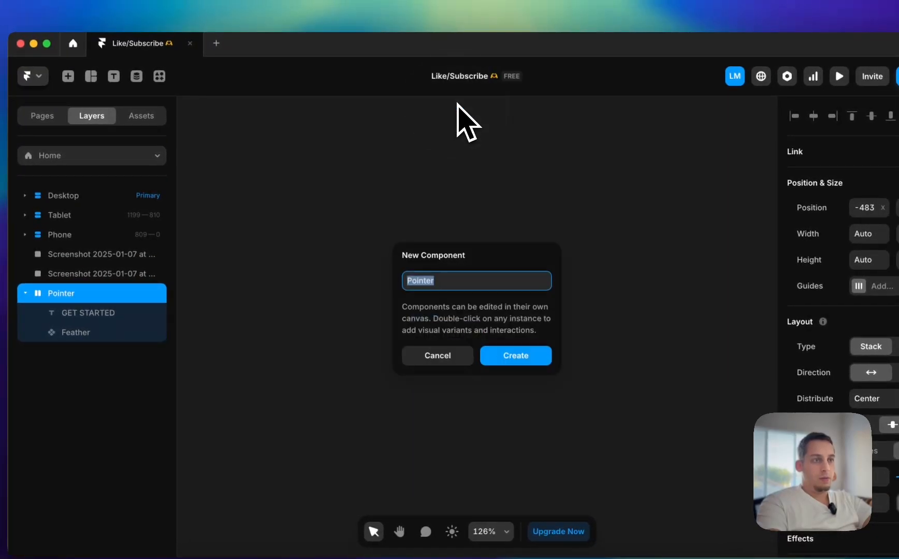
left_click(515, 356)
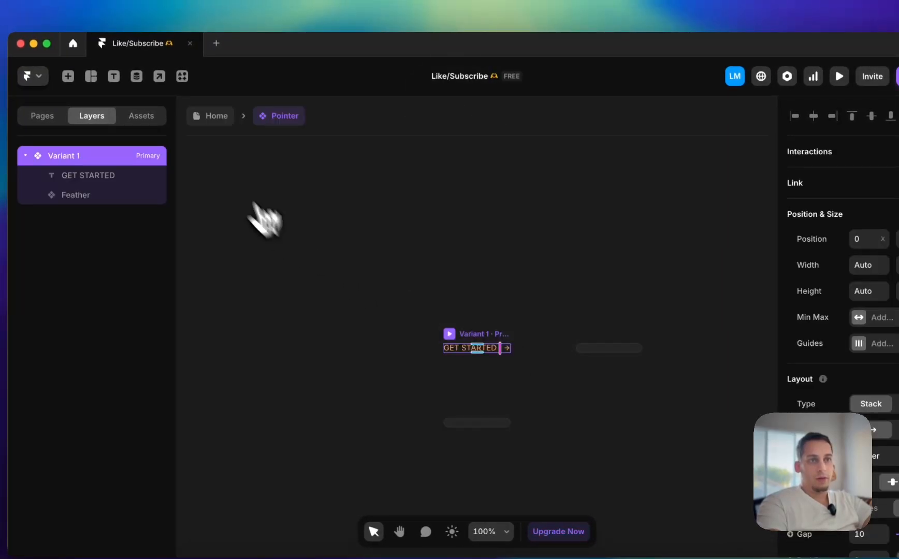
Move the Pointer instance from the Home page onto the canvas of the Middle component
left_click(228, 109)
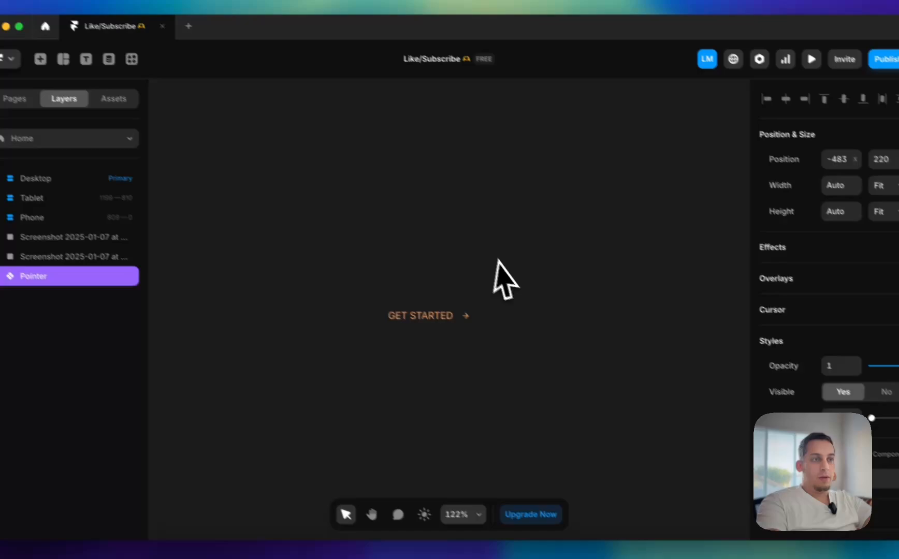
scroll(545, 300, "down", 5)
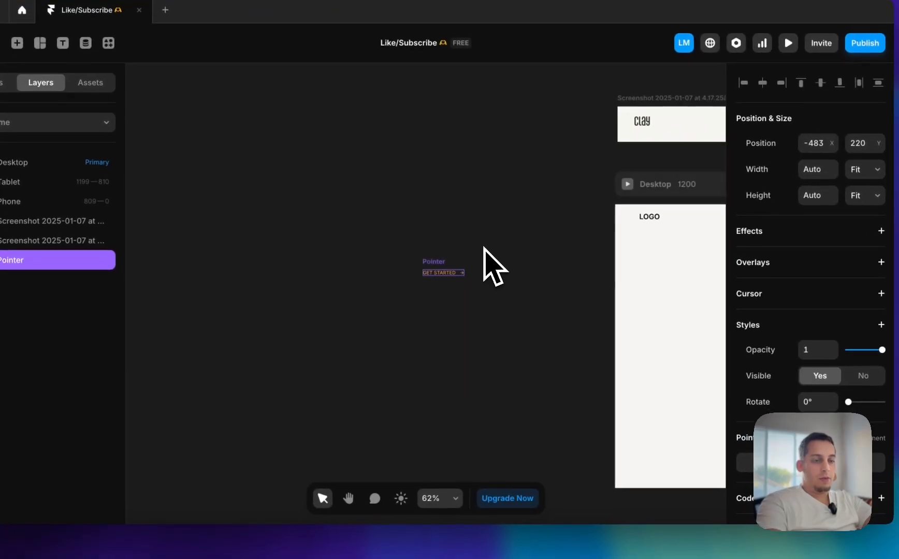
key("super+x")
scroll(518, 256, "right", 5)
double_click(548, 221)
scroll(541, 310, "down", 2)
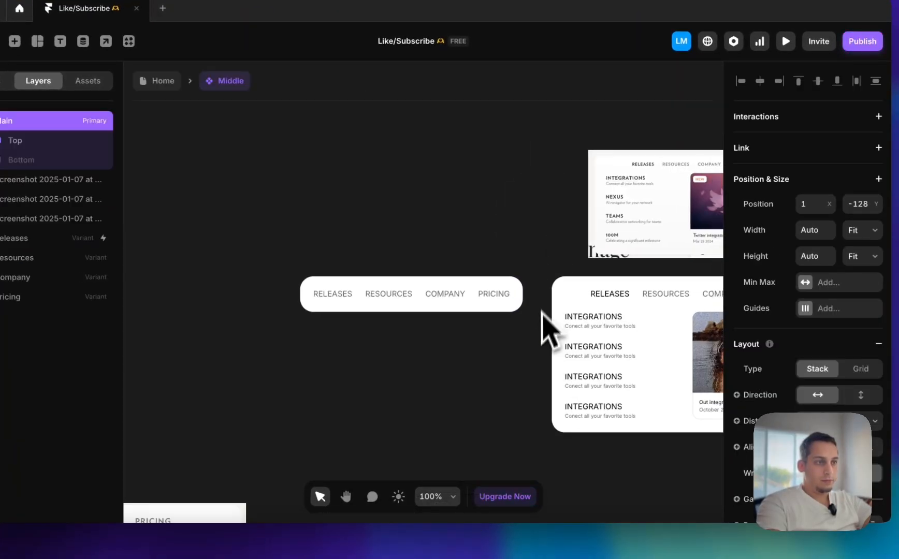
scroll(542, 336, "down", 5)
scroll(538, 345, "down", 5)
left_click(351, 305)
key("super+v")
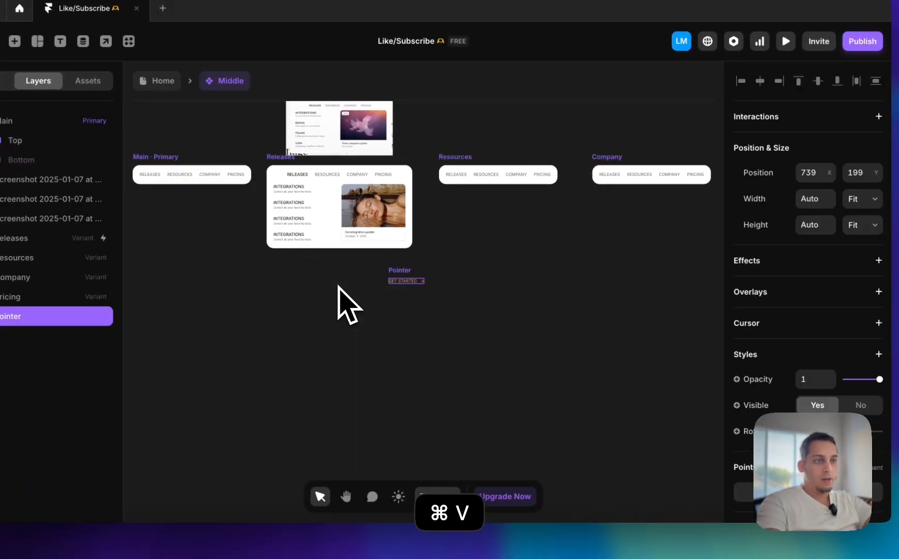
Place the Pointer instance just below the Releases variant, at about X 463, Y 195
left_click_drag(315, 274, 312, 271)
scroll(312, 271, "up", 5)
scroll(312, 271, "left", 2)
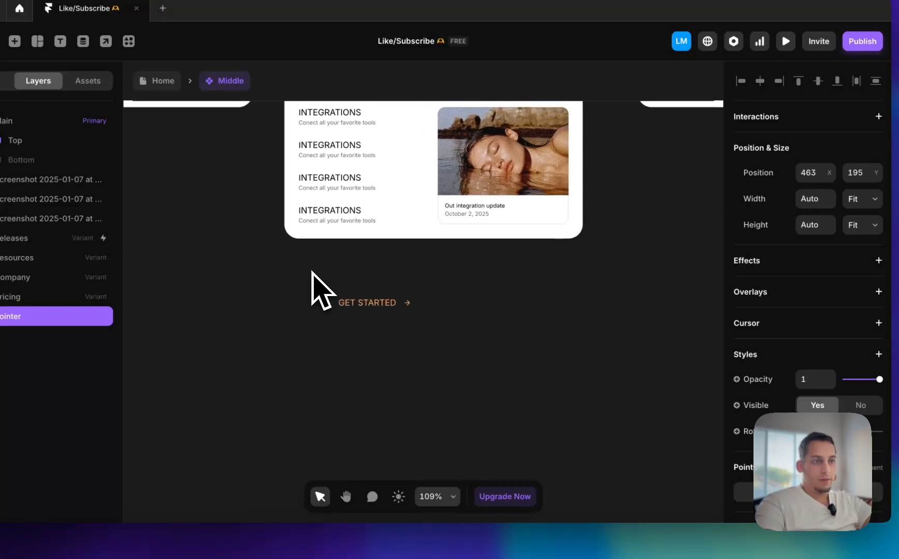
Add a hover variant to the Pointer component and bind the primary variant's GET STARTED content to a new plain-text variable
double_click(357, 301)
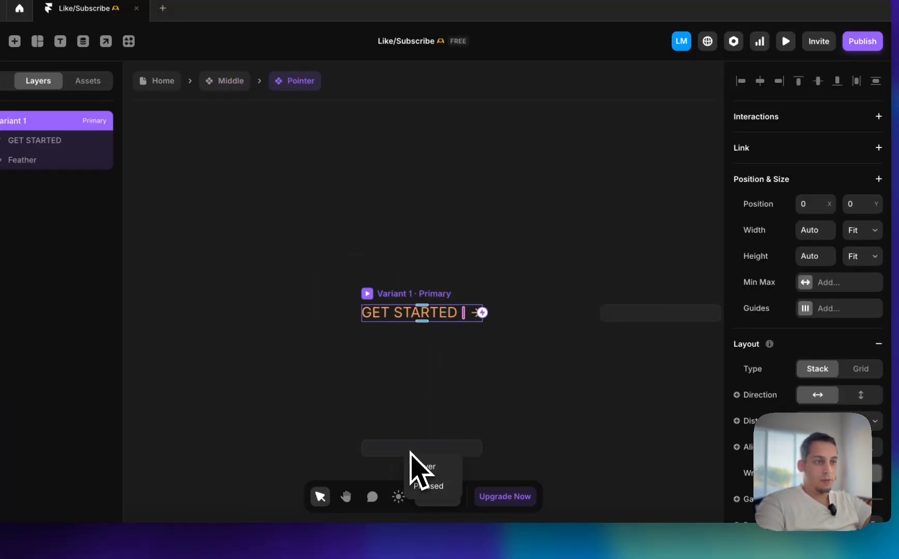
left_click(428, 466)
left_click(442, 186)
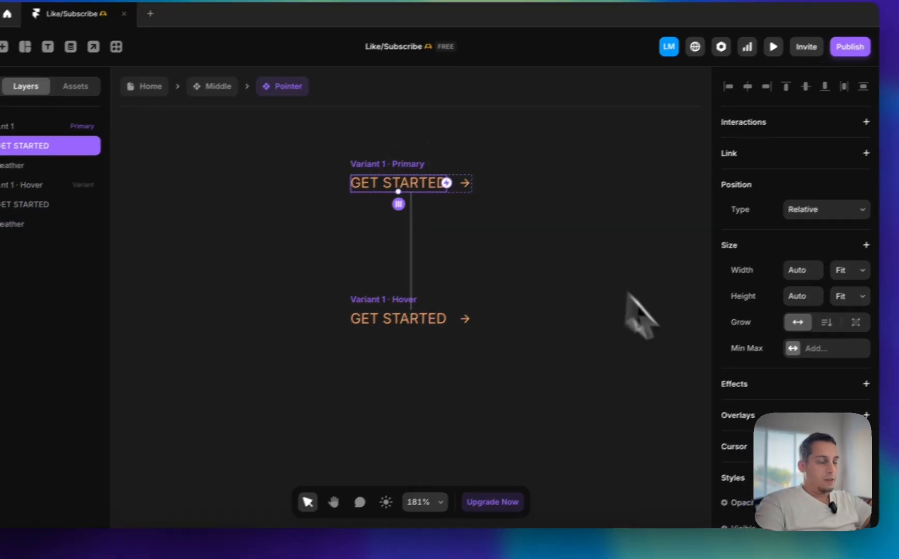
scroll(750, 354, "down", 8)
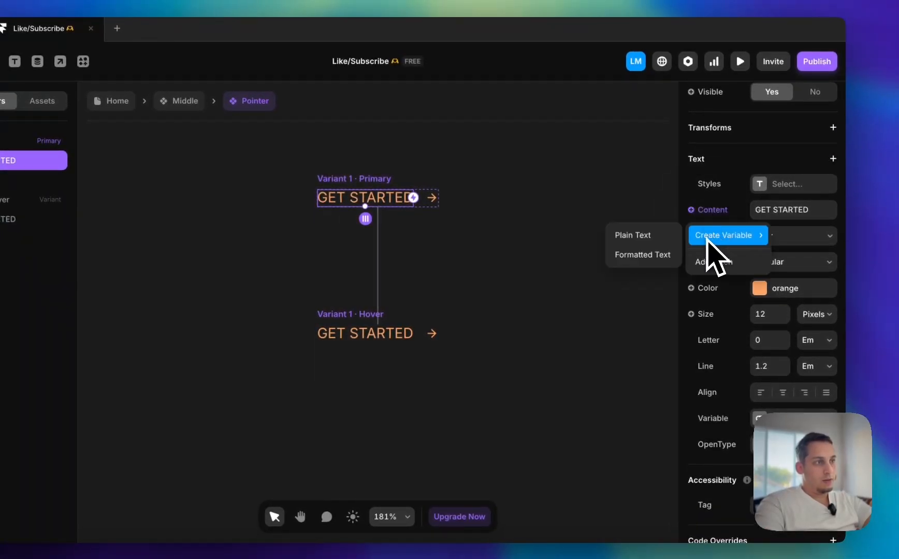
left_click(662, 240)
left_click(609, 189)
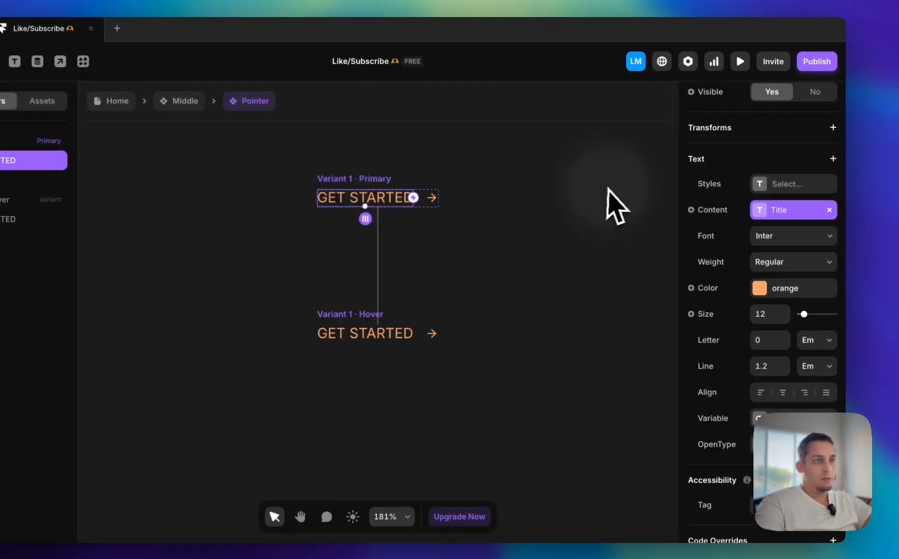
Hide the Feather arrow in the primary Pointer variant and make it visible in the hover variant
left_click(434, 198)
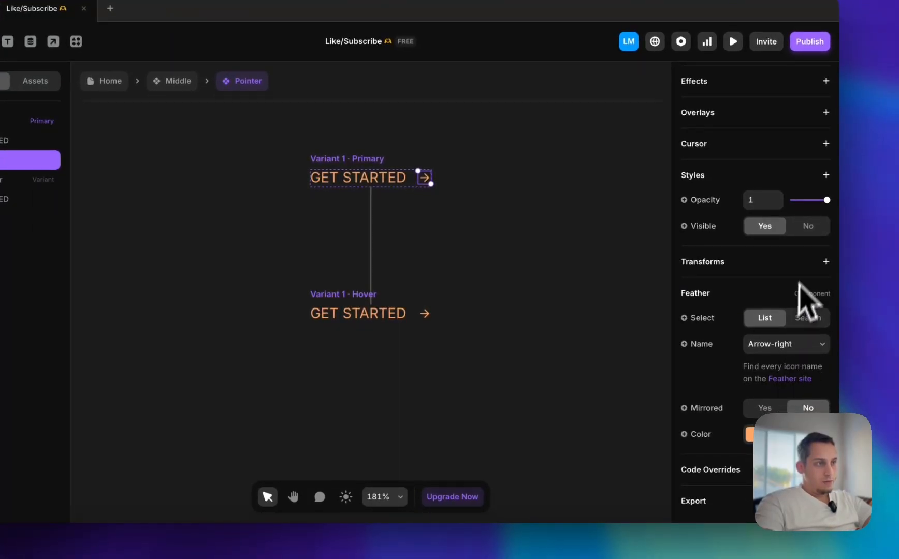
left_click(374, 313)
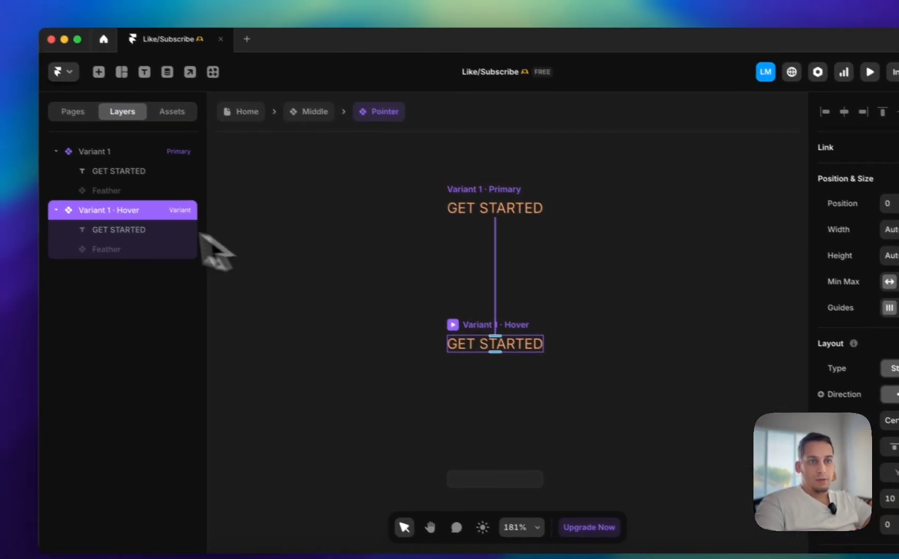
left_click(21, 218)
scroll(812, 399, "down", 5)
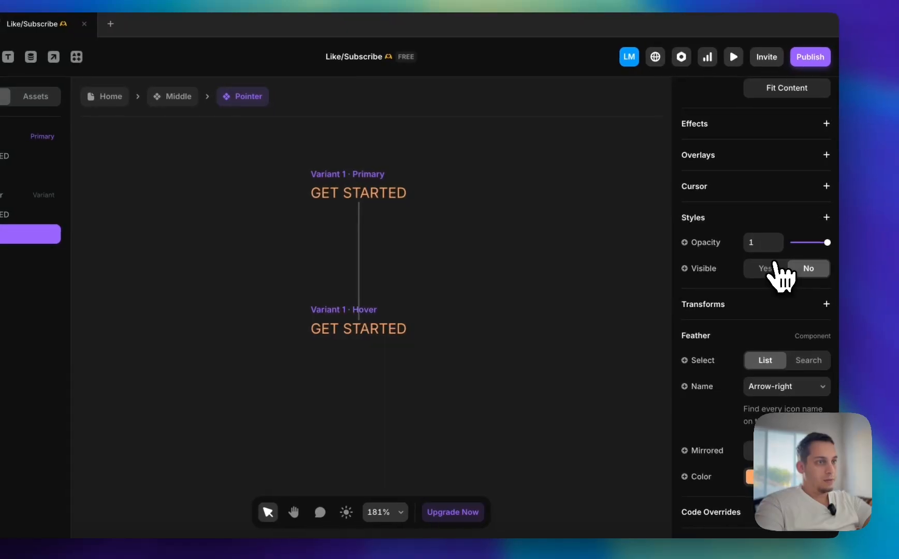
Colour the GET STARTED text #000000 in the primary variant and with the orange style in the hover variant
left_click(394, 196)
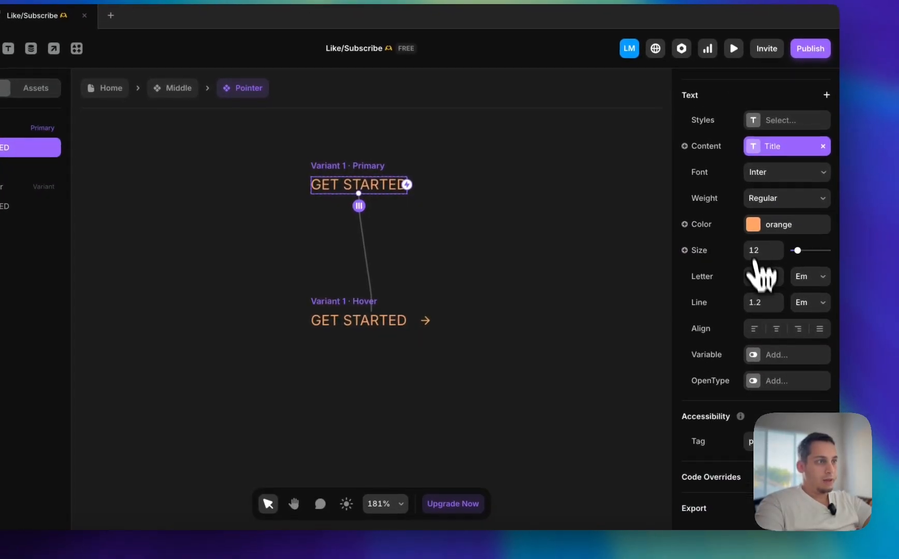
left_click(753, 233)
type("000000")
key("Return")
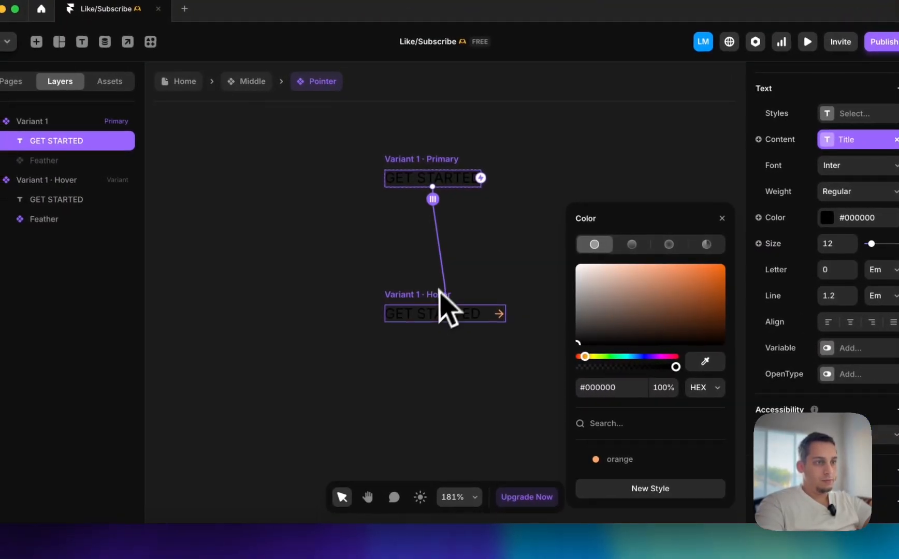
left_click(360, 315)
left_click(642, 458)
left_click(512, 275)
Rename the primary variant of Pointer from Variant 1 to Main
scroll(484, 234, "up", 1)
scroll(485, 234, "right", 1)
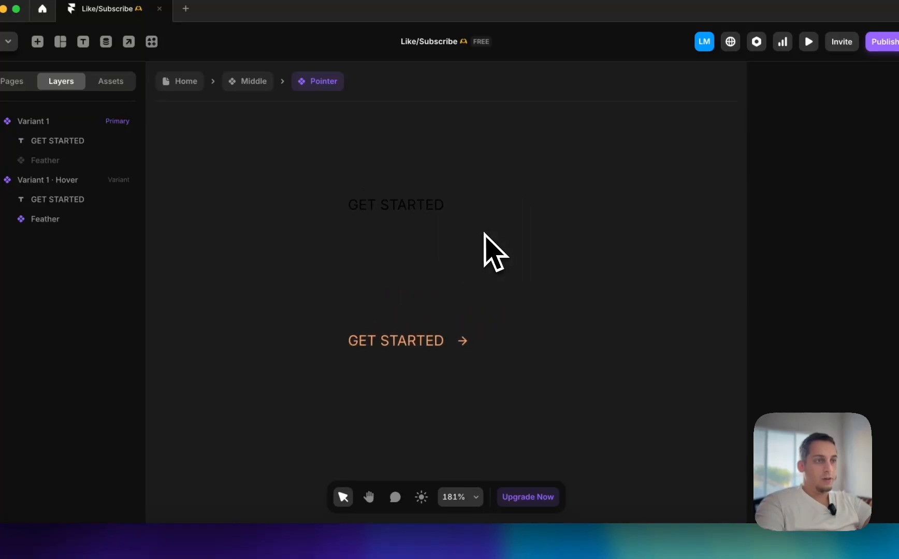
left_click(381, 200)
double_click(31, 122)
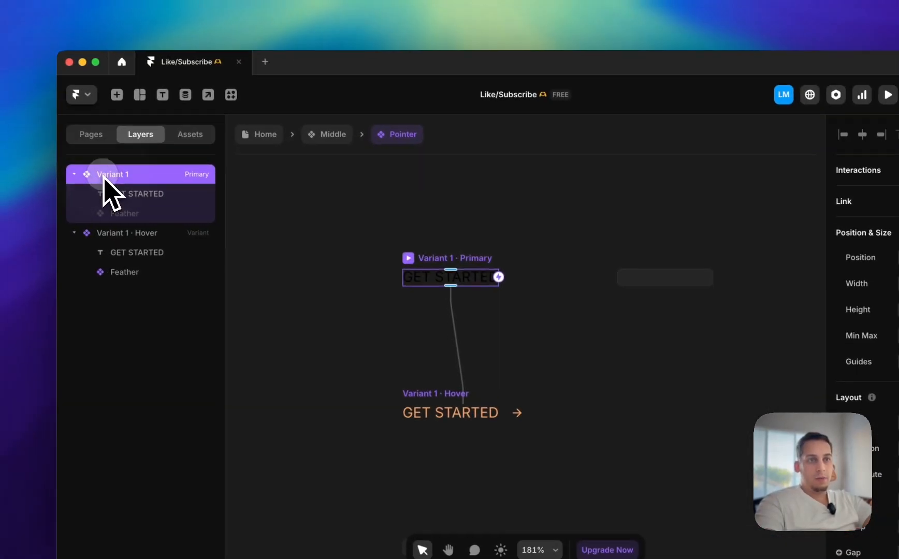
type("Main")
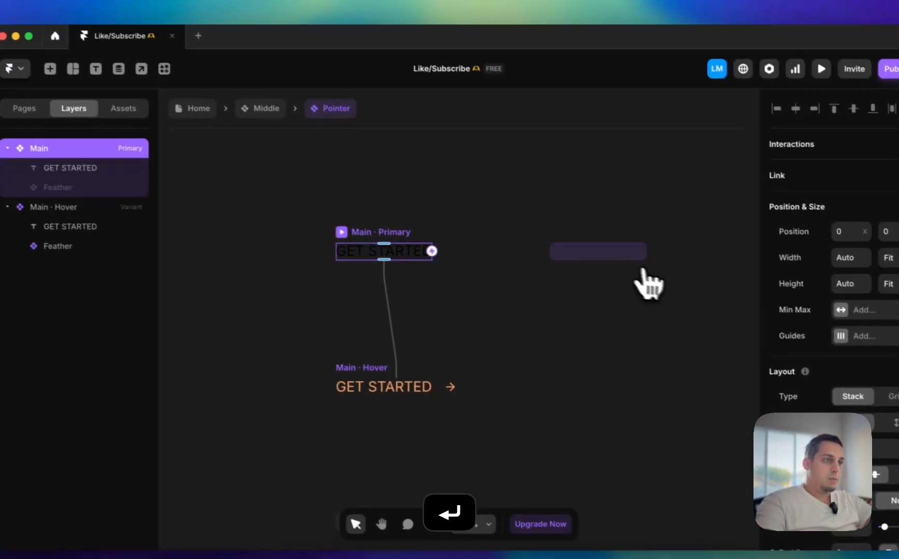
Add a second variant to Pointer beside Main and name it Secondary
left_click(694, 282)
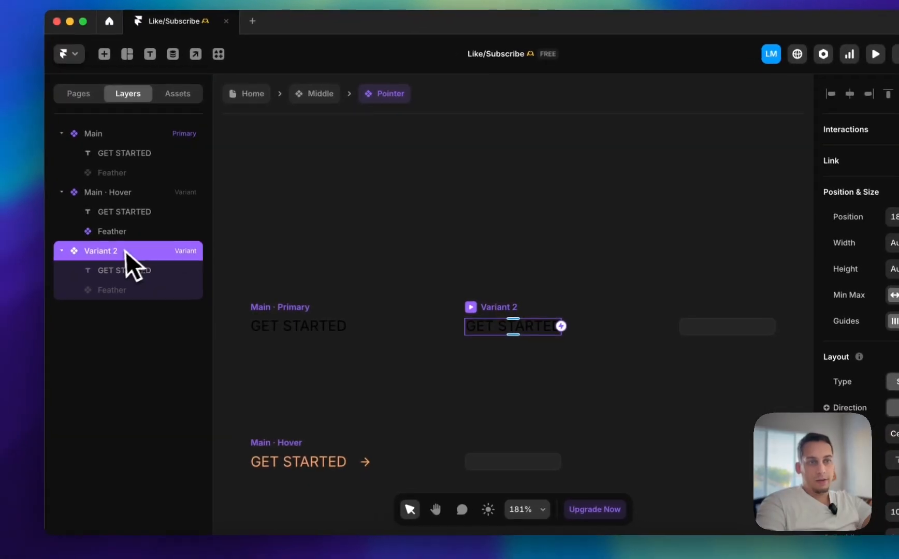
double_click(51, 259)
type("Secondary")
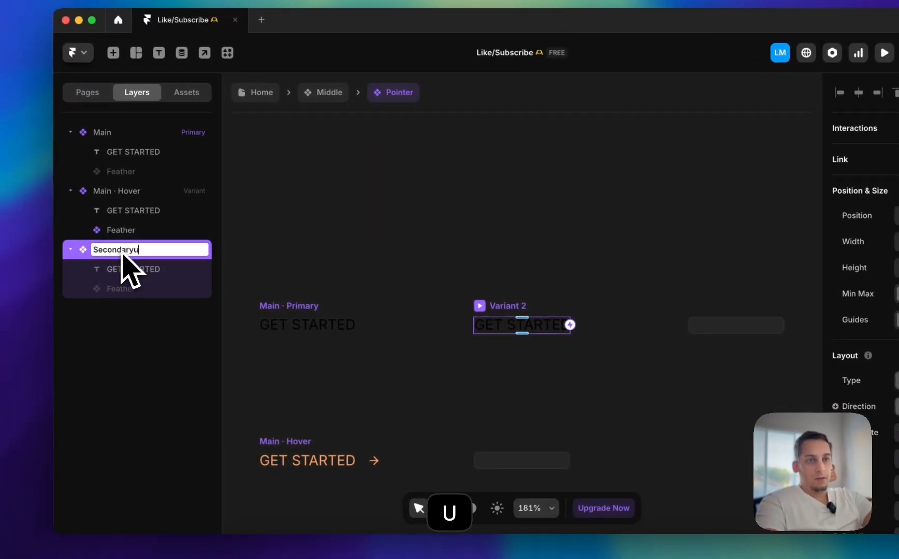
key("Return")
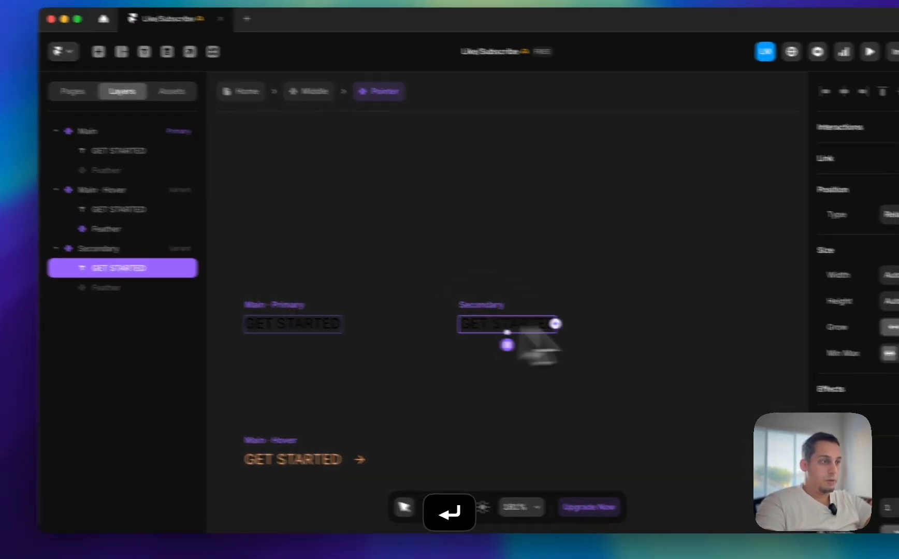
Set the font size of the Secondary variant's GET STARTED text to 8
scroll(849, 353, "down", 6)
left_click(766, 318)
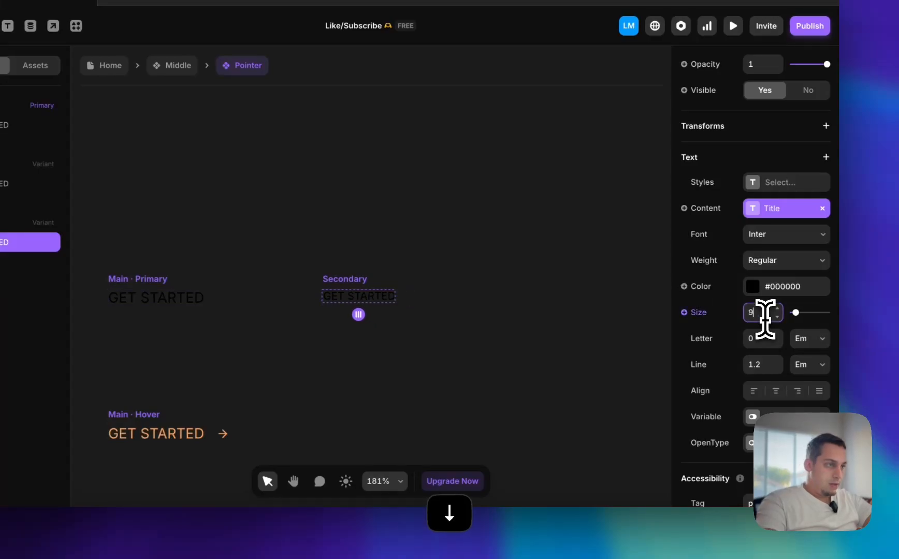
type("8")
Add a hover variant to Secondary and apply the orange colour style to its GET STARTED text
left_click(354, 293)
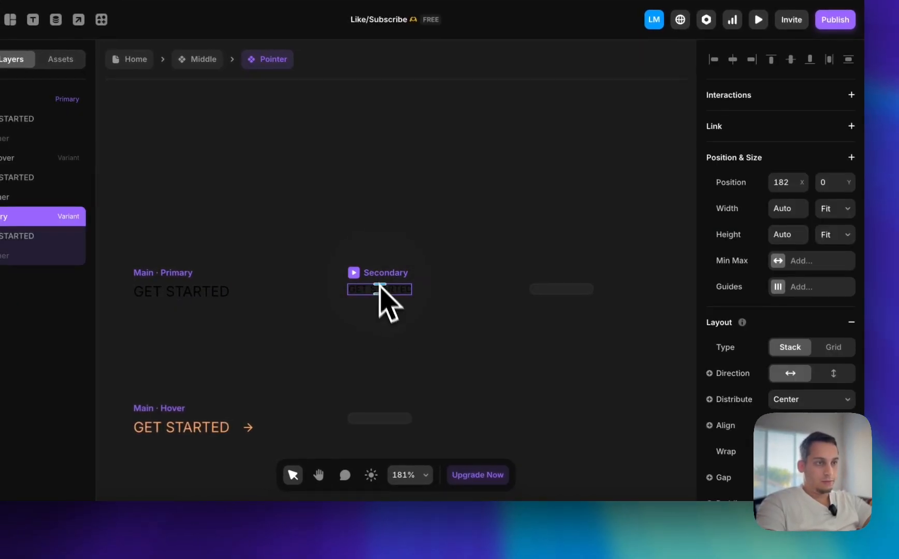
left_click(400, 430)
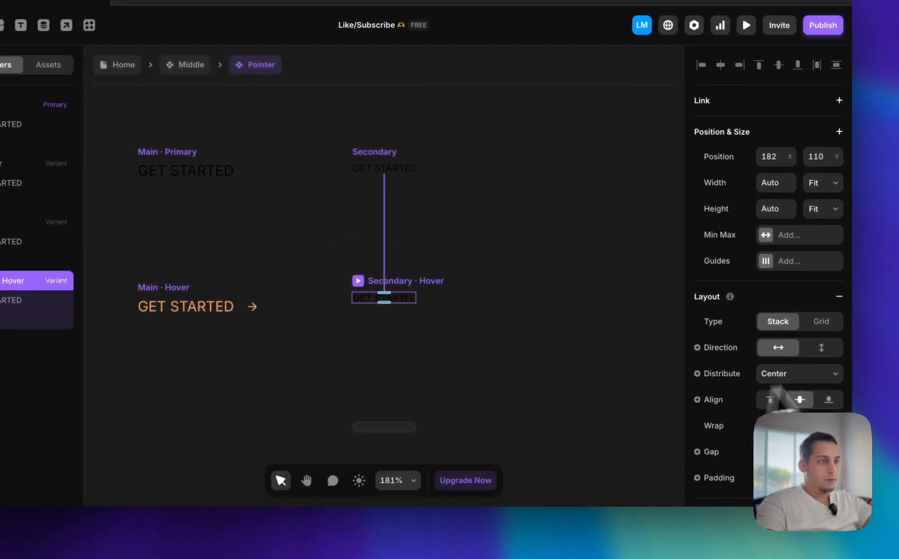
scroll(827, 381, "down", 5)
left_click(394, 306)
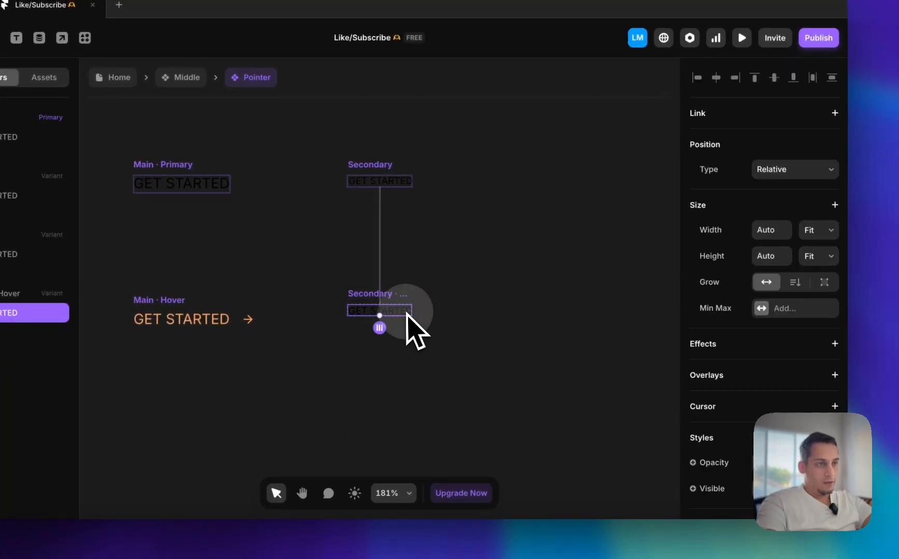
scroll(688, 418, "down", 5)
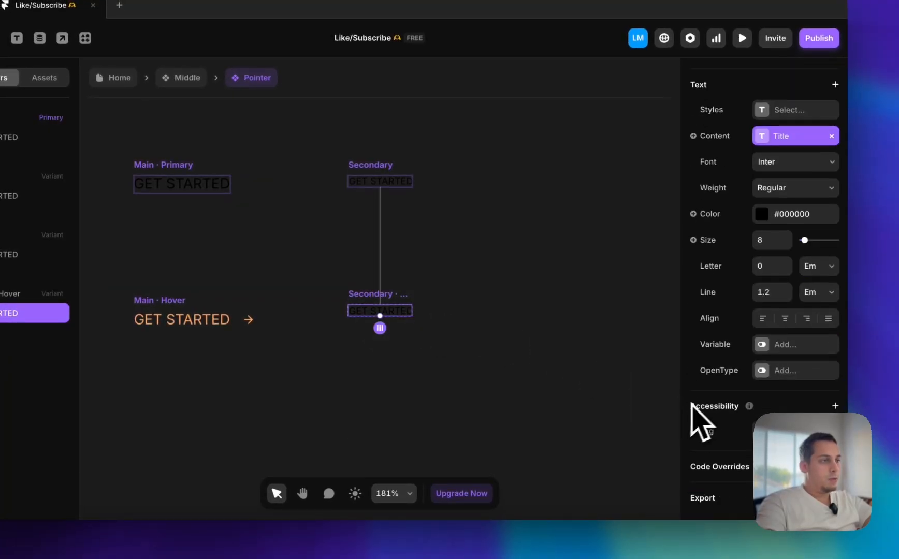
left_click(769, 221)
left_click(543, 456)
left_click(457, 281)
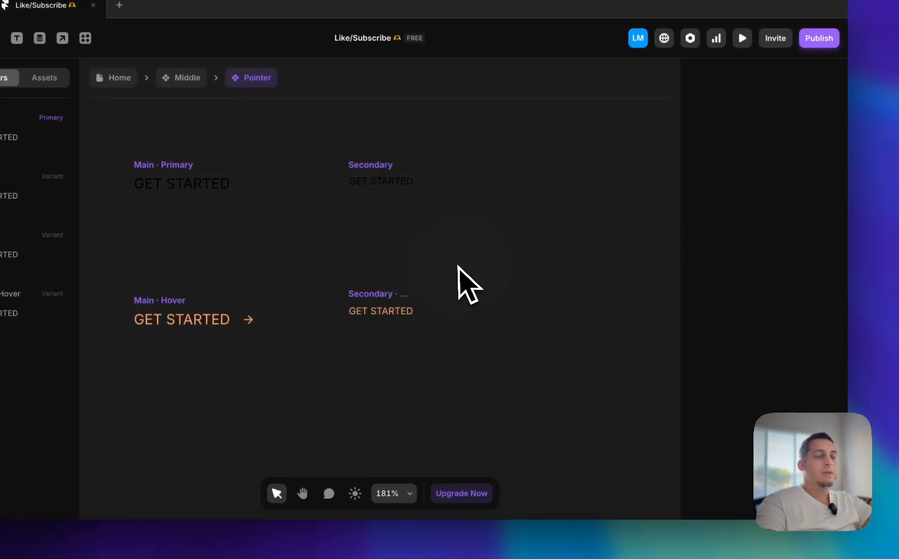
Return to the Middle component and replace the lowest INTEGRATIONS button in the Releases variant with the Pointer instance
scroll(458, 282, "down", 2)
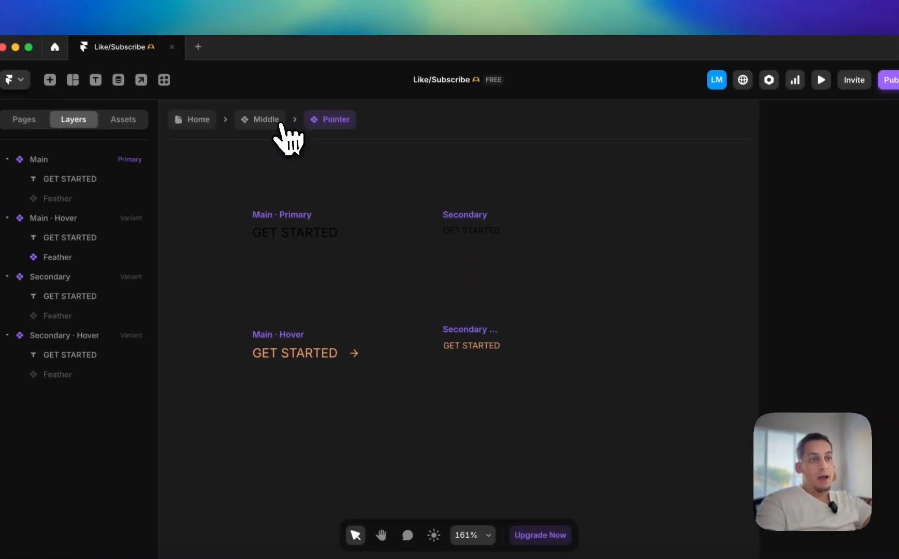
left_click(279, 122)
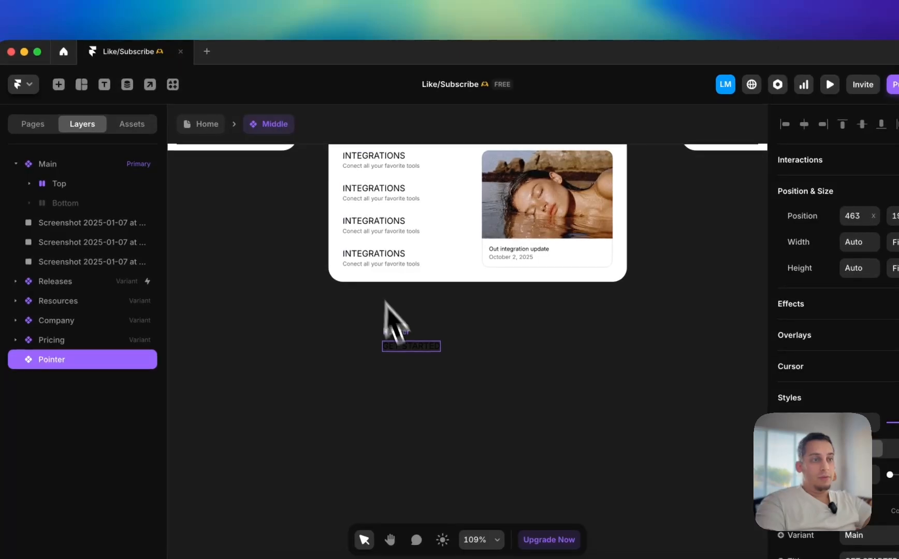
left_click_drag(379, 252, 379, 252)
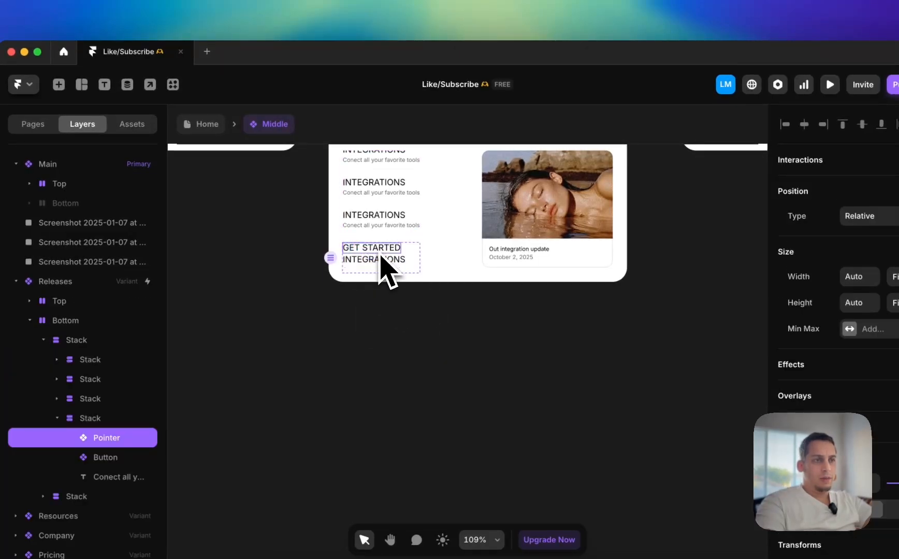
left_click(373, 260)
key("BackSpace")
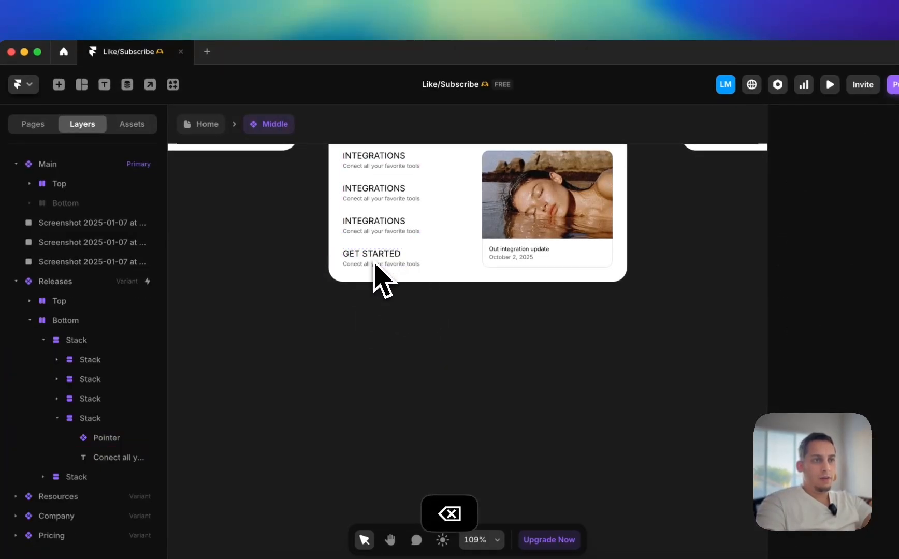
Replace the third INTEGRATIONS button in the Releases variant with a copy of the Pointer instance
left_click(370, 259)
left_click_drag(370, 262, 379, 331)
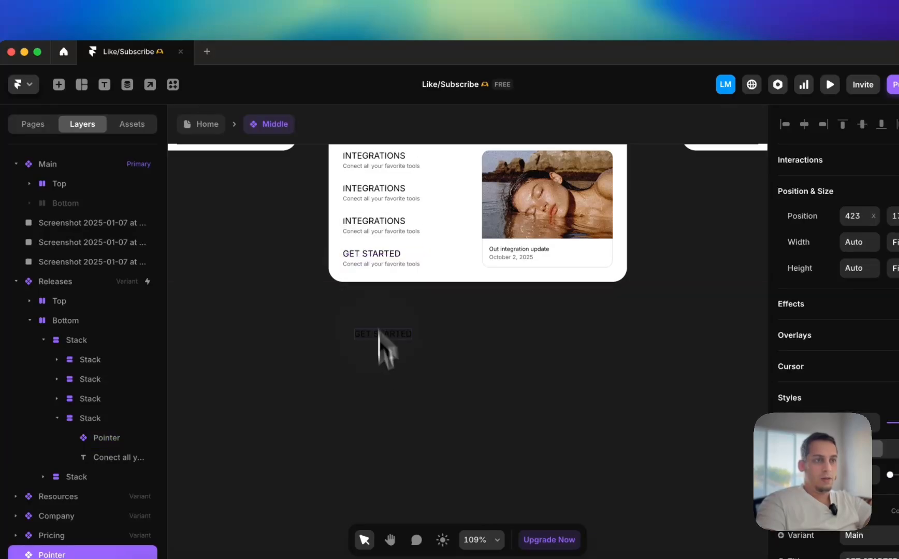
left_click_drag(384, 229, 380, 227)
scroll(379, 228, "up", 5)
double_click(375, 211)
key("BackSpace")
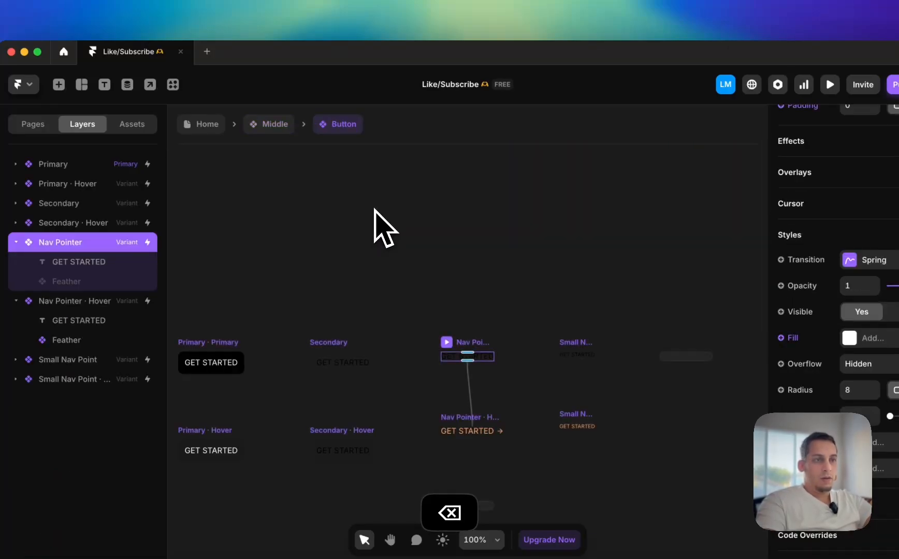
left_click(269, 123)
scroll(351, 222, "up", 2)
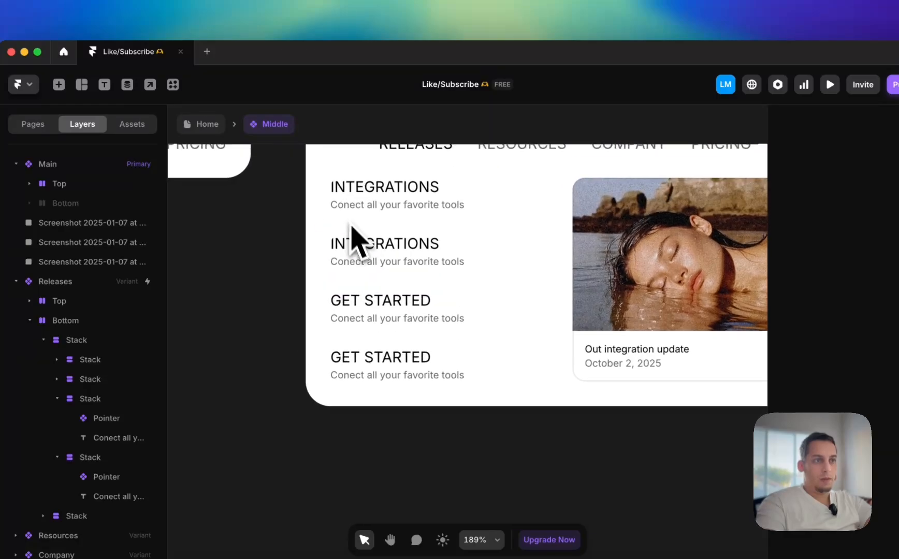
Replace the second and first INTEGRATIONS buttons in the Releases variant with copies of the Pointer instance
left_click(358, 312)
left_click_drag(357, 307, 233, 234)
left_click(365, 253)
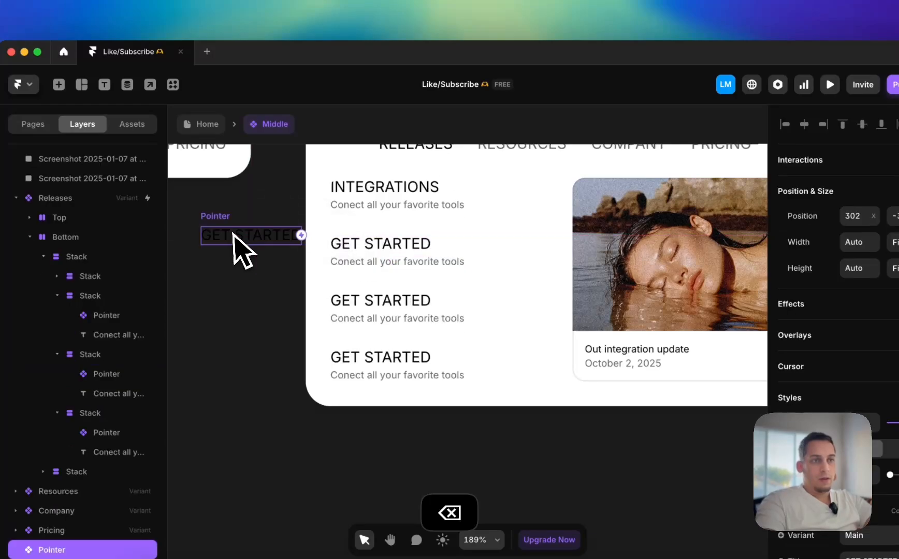
left_click_drag(391, 201, 387, 211)
left_click(374, 201)
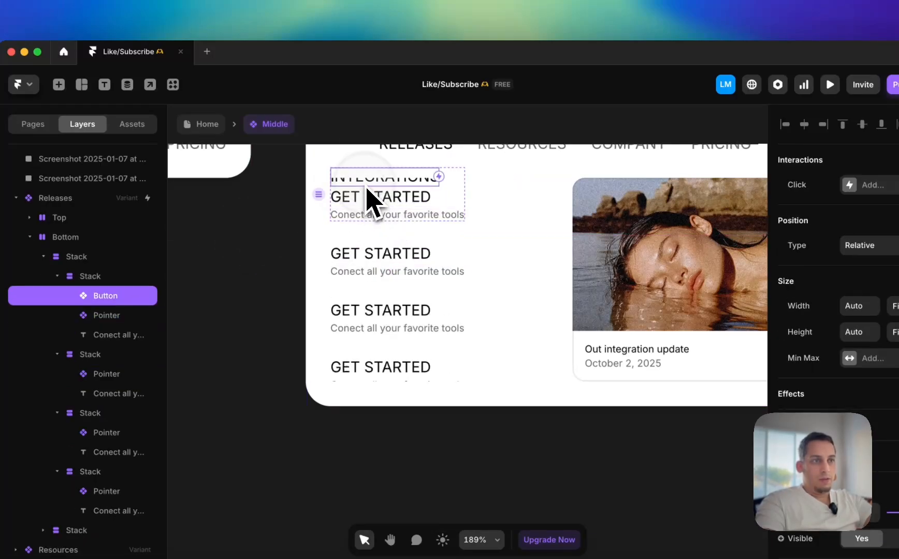
key("BackSpace")
Set the Releases variant's Bottom stack to Fit height and Fill width
left_click(480, 249)
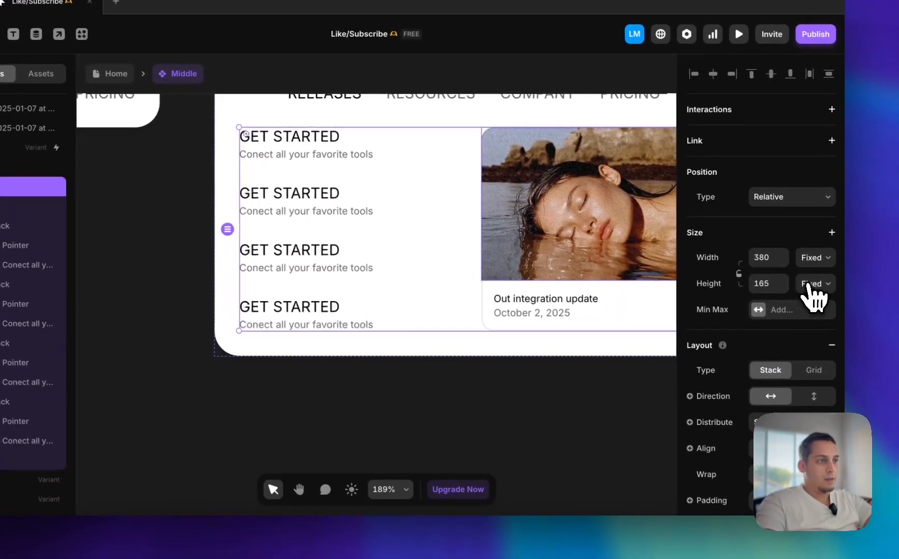
left_click(896, 334)
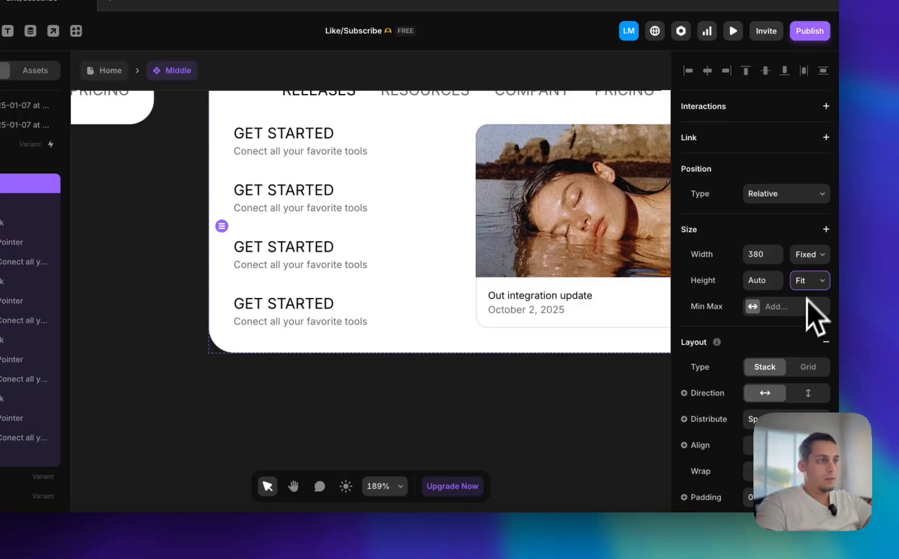
left_click(796, 284)
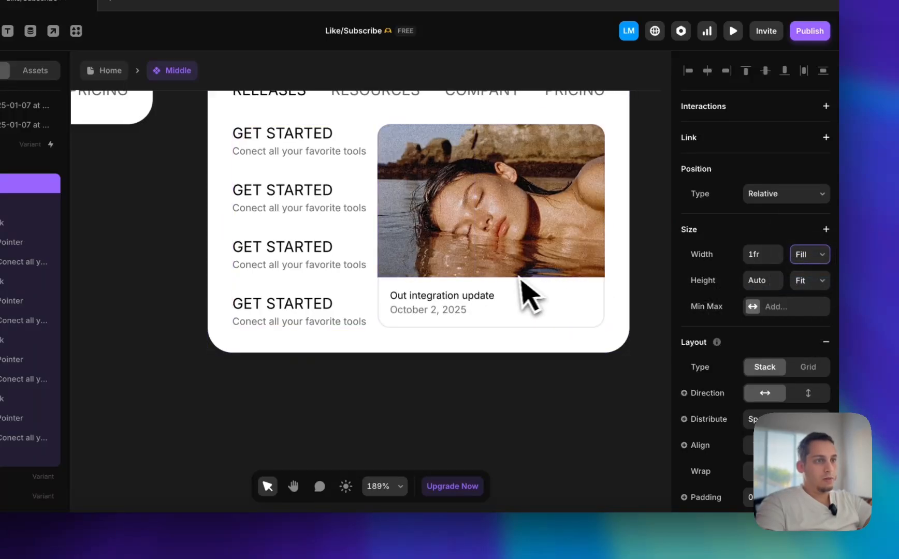
scroll(730, 424, "down", 5)
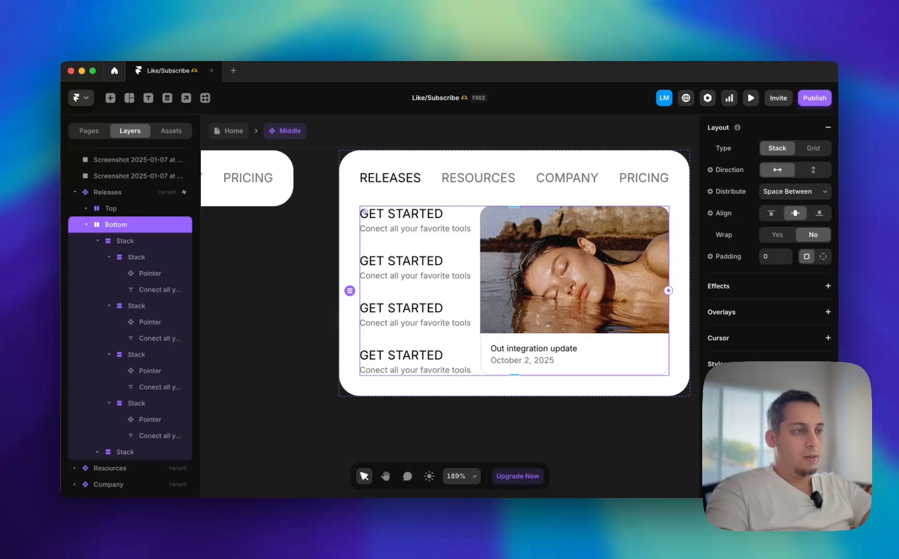
scroll(769, 259, "down", 1)
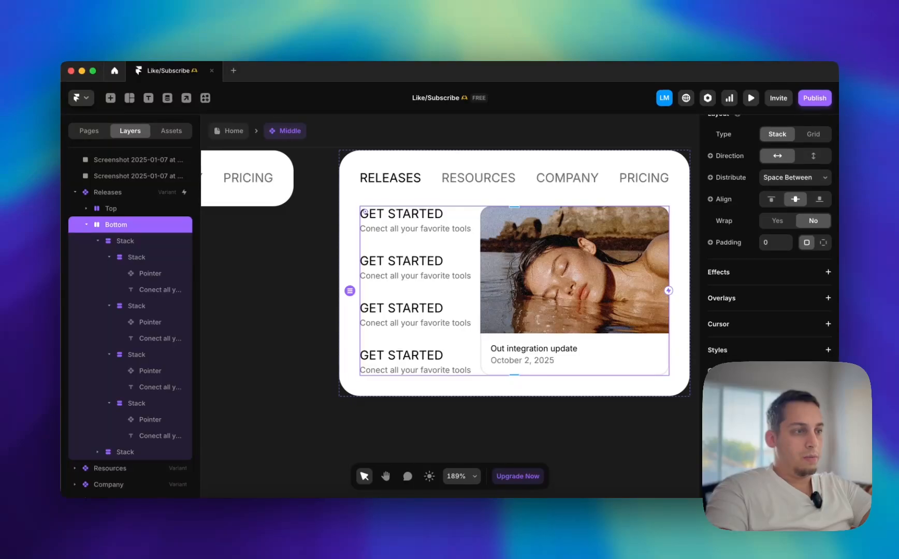
scroll(769, 238, "down", 5)
scroll(769, 239, "up", 9)
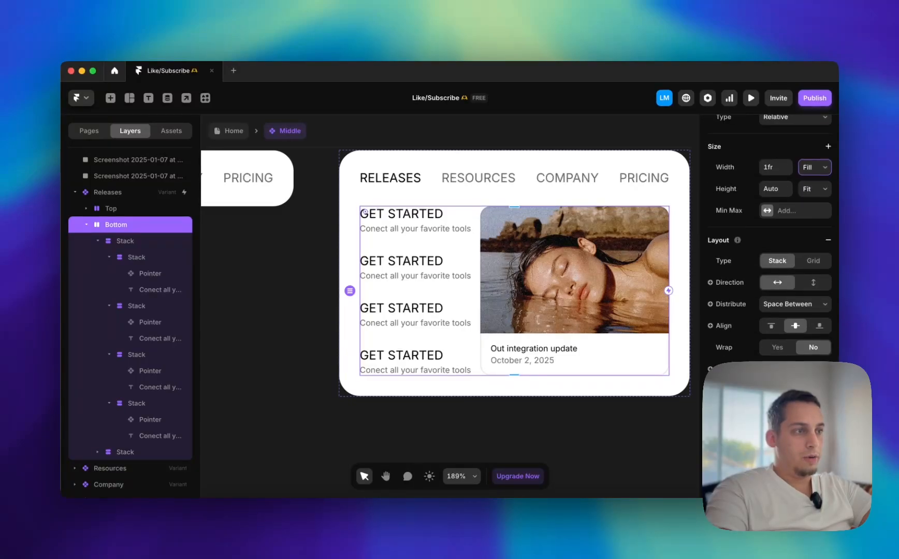
Set the width of the Releases variant's Bottom stack to Fit Content
scroll(769, 238, "up", 3)
scroll(769, 238, "down", 10)
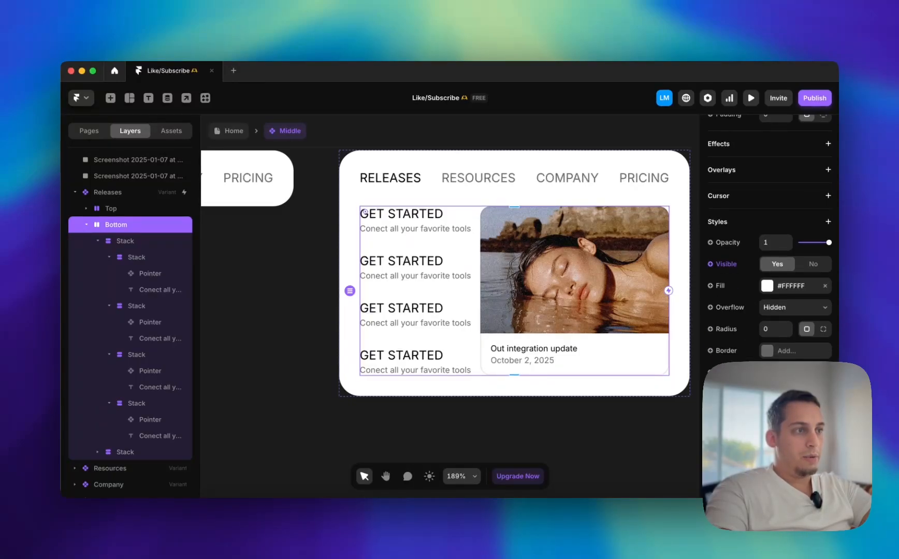
scroll(797, 295, "up", 10)
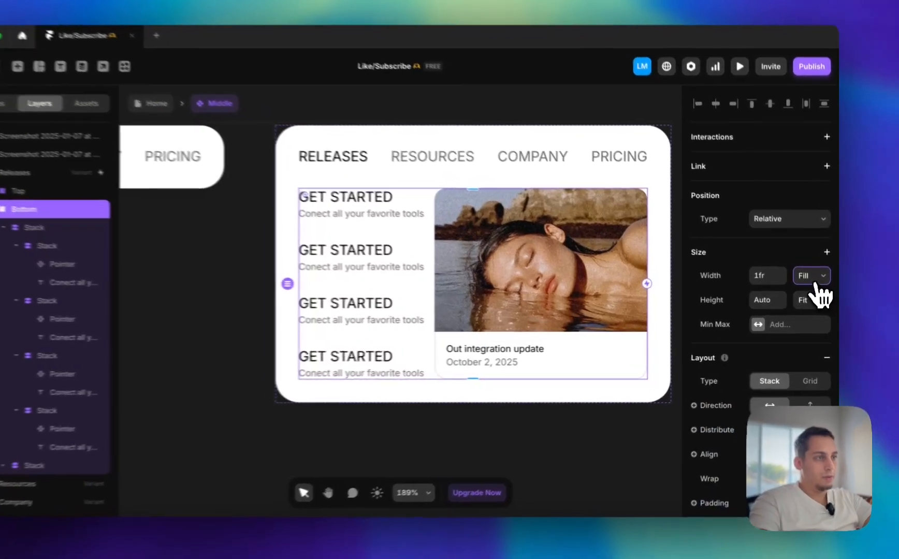
left_click(816, 279)
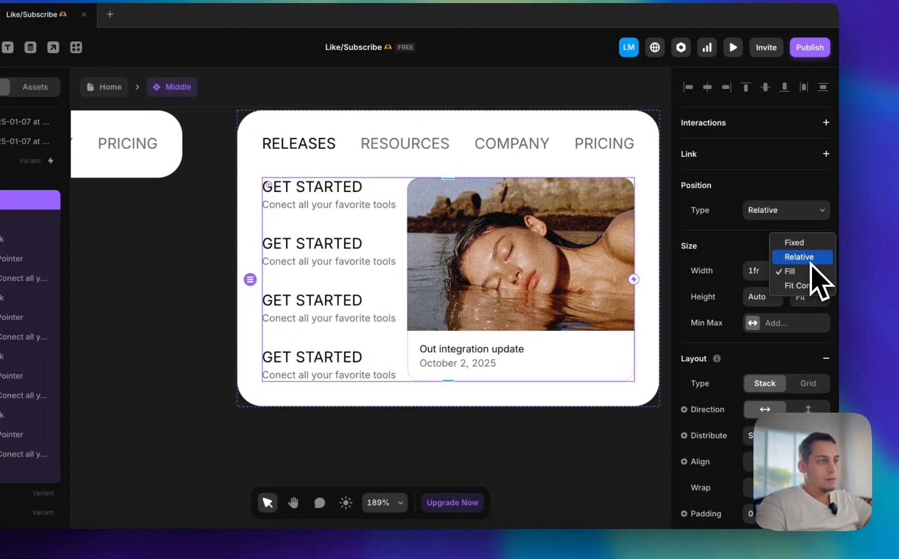
left_click(802, 286)
Increase the Bottom stack's gap to leave more space between the link column and the image card
scroll(777, 331, "down", 3)
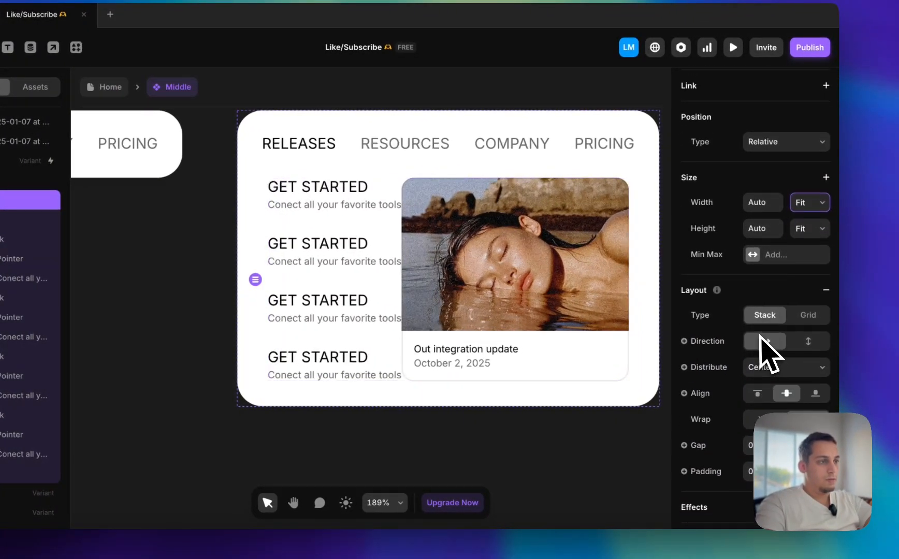
key("shift+Up")
key("shift+Up")
key("shift+Up")
key("shift+Up")
key("shift+Up")
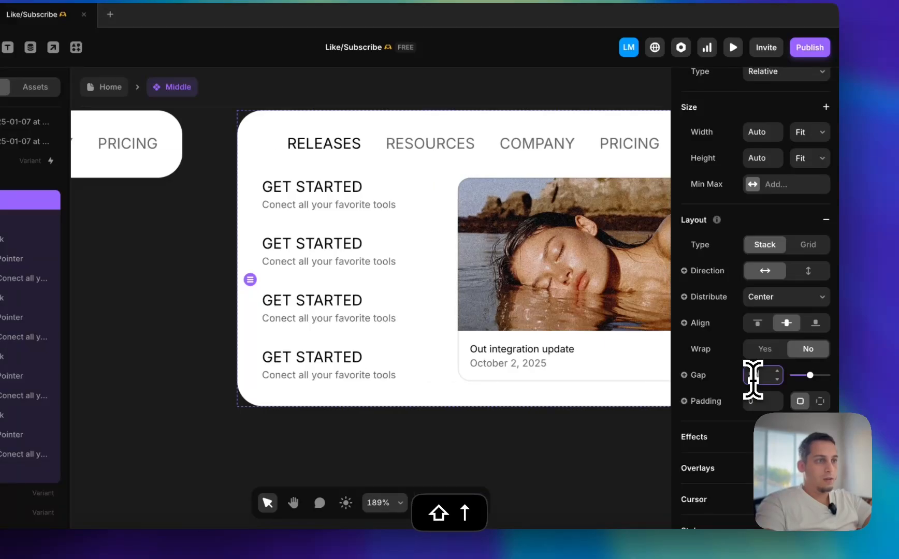
key("shift+Down")
scroll(472, 305, "down", 5)
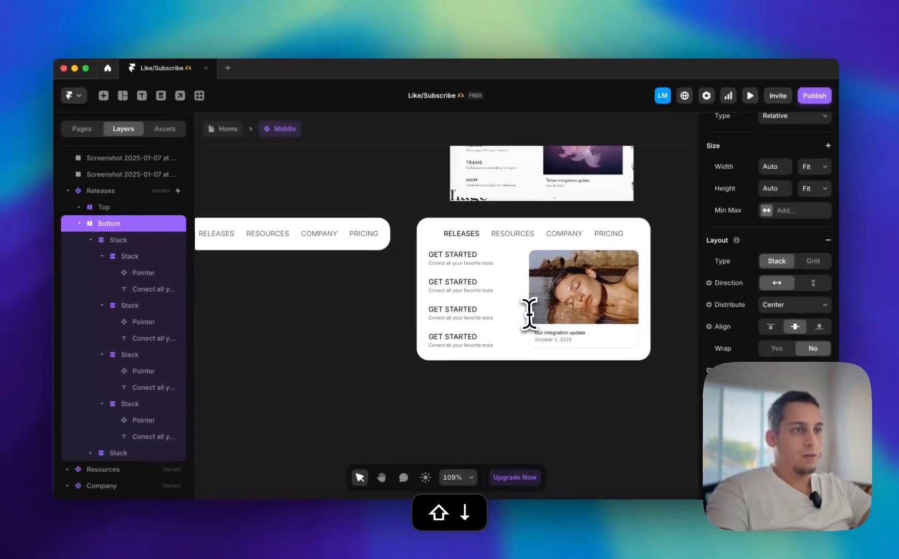
scroll(470, 306, "right", 1)
key("shift+Up")
key("shift+Up")
key("shift+Up")
key("shift+Up")
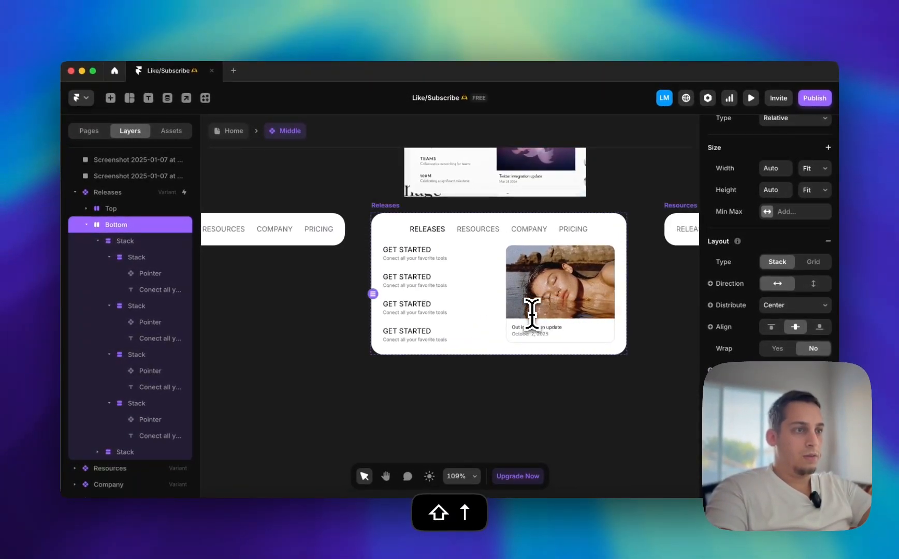
key("shift+Down")
key("shift+Down")
key("shift+Down")
scroll(349, 303, "up", 3)
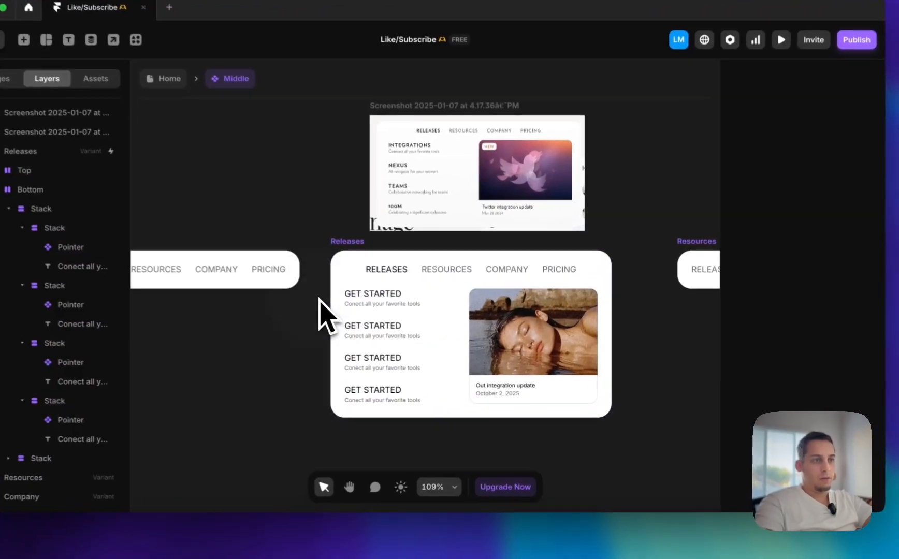
scroll(315, 301, "down", 4)
scroll(316, 301, "left", 2)
scroll(316, 302, "right", 2)
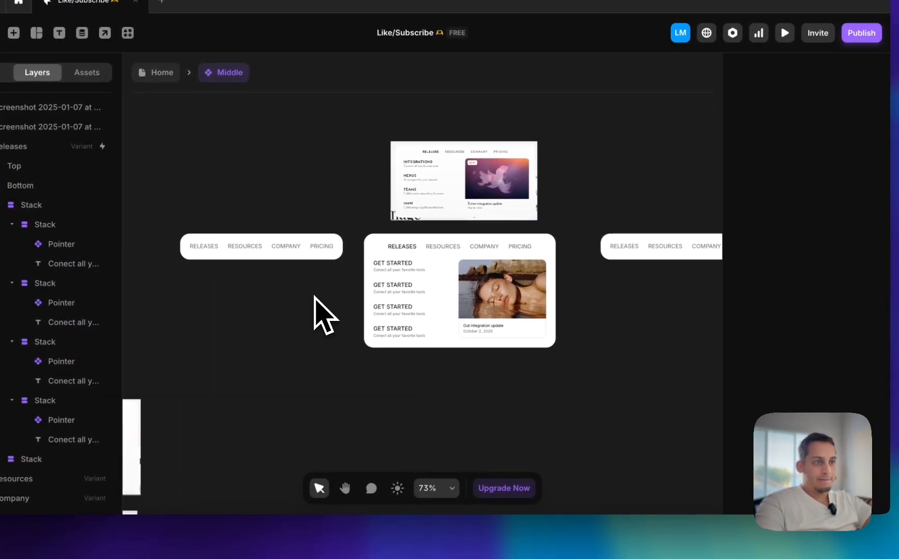
Replace the image card's "Out integration update" button with a copy of the GET STARTED Pointer instance above the date
left_click(401, 272)
scroll(397, 269, "up", 5)
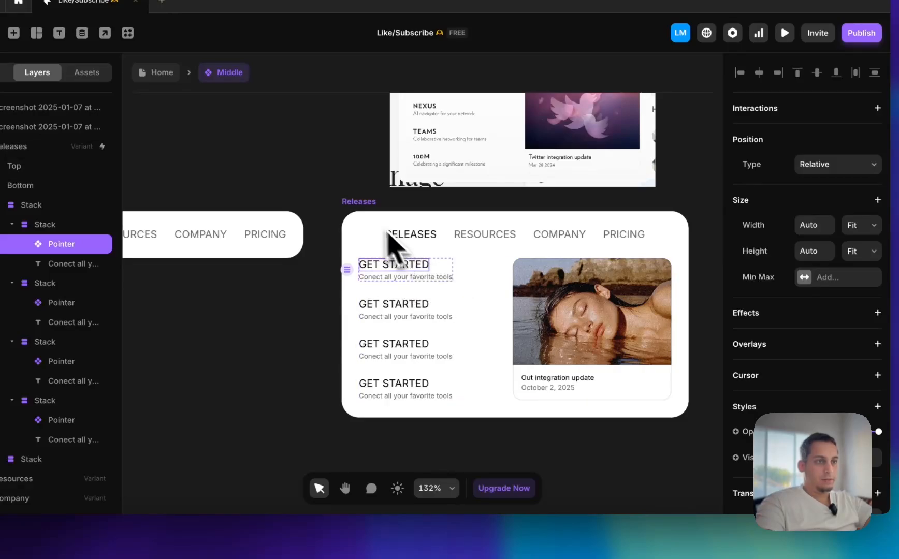
left_click(569, 389)
left_click(565, 382)
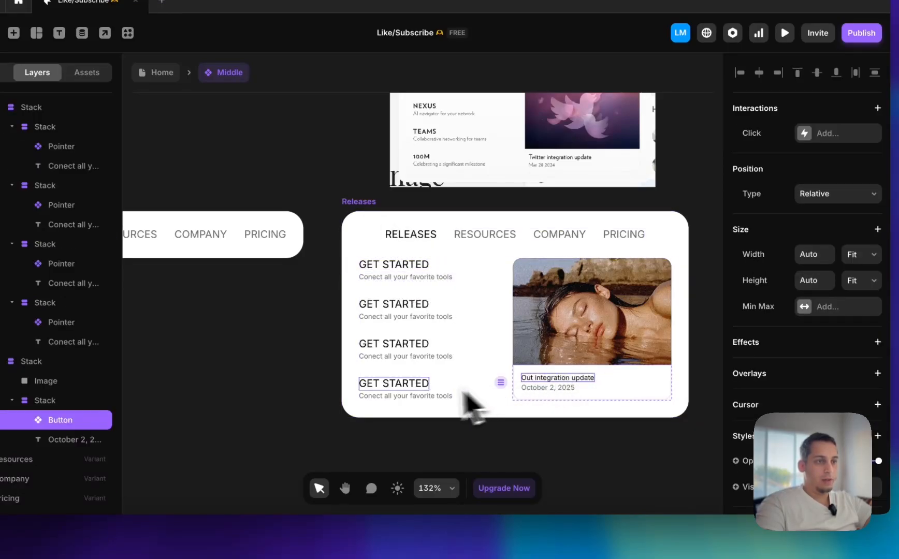
left_click_drag(416, 390, 570, 461)
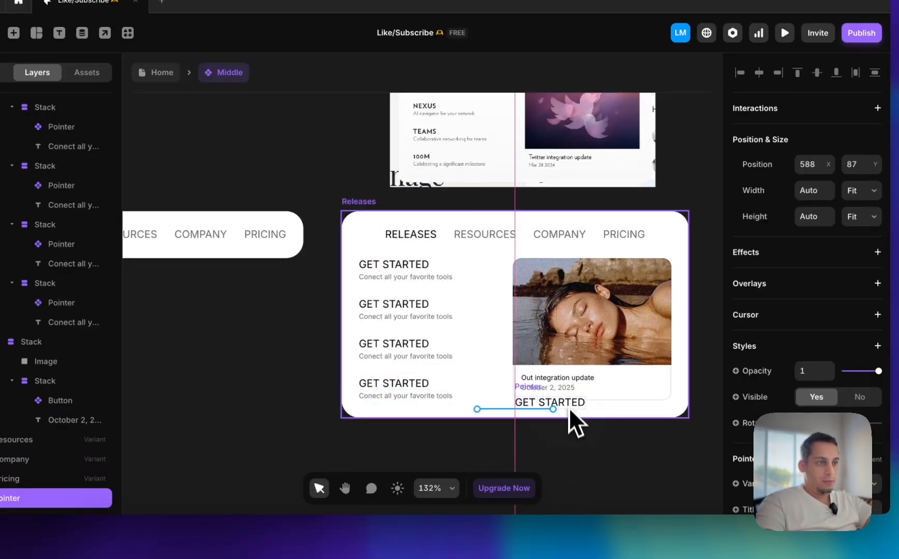
left_click_drag(568, 384, 569, 392)
left_click(563, 387)
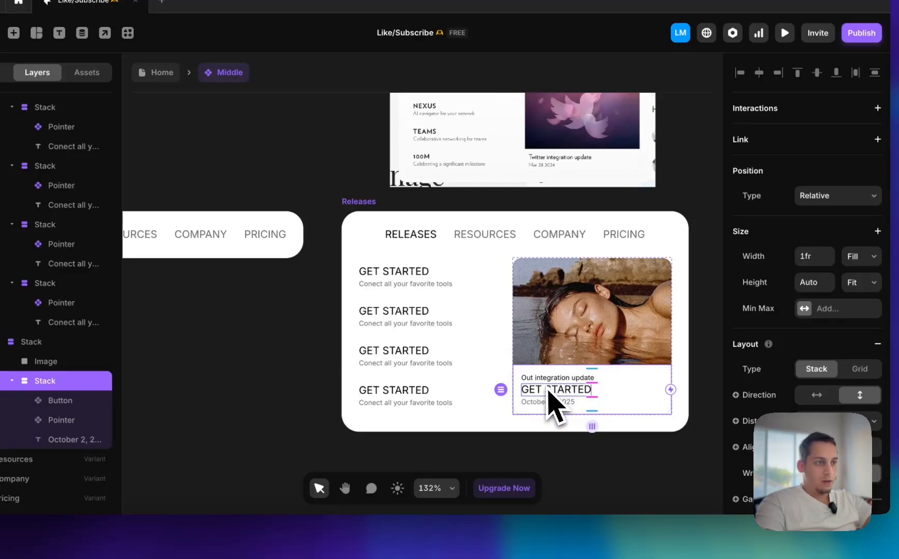
left_click(550, 378)
key("BackSpace")
Switch the card's Pointer instance to the Secondary variant and set its title to "Our integration update"
left_click(548, 385)
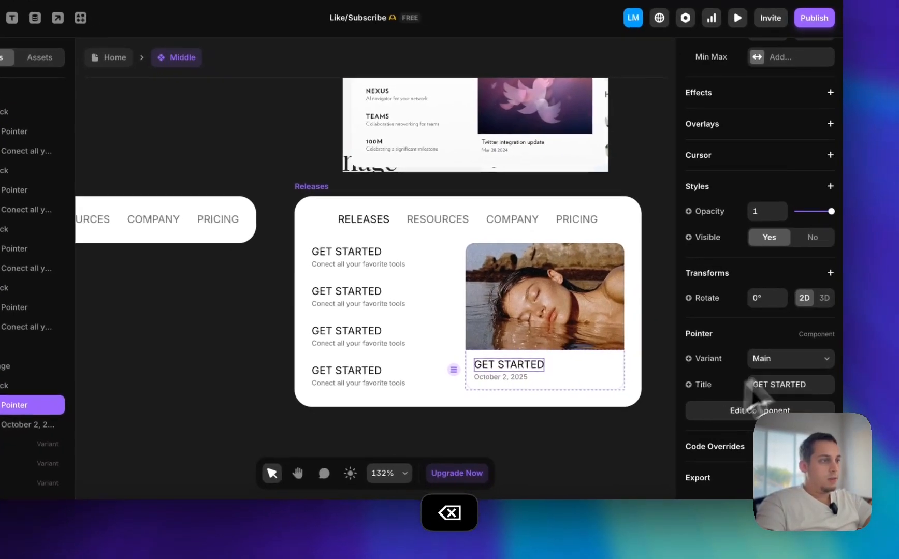
left_click(813, 358)
left_click(803, 373)
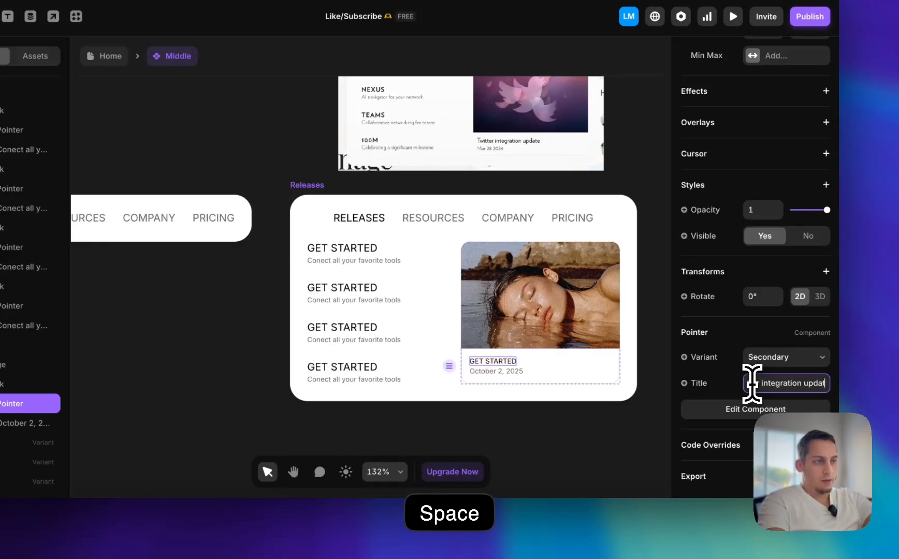
left_click(530, 449)
Preview the Home page's desktop layout, check the expanded RELEASES menu and its link hover states, and exit the preview
left_click(110, 57)
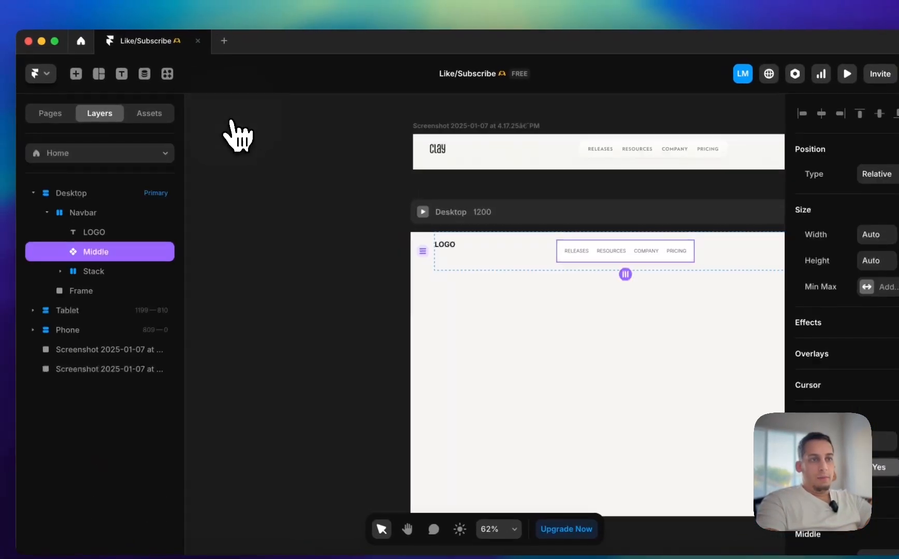
left_click(421, 211)
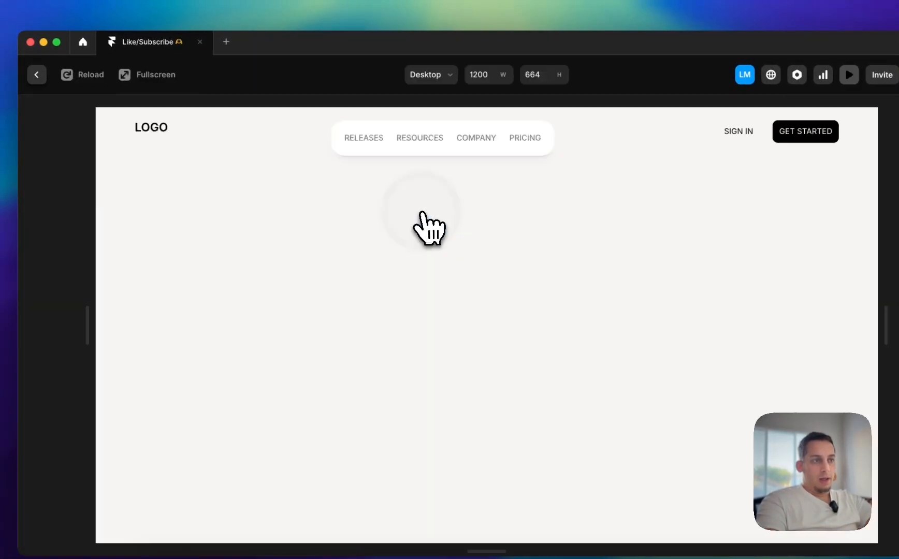
left_click(367, 139)
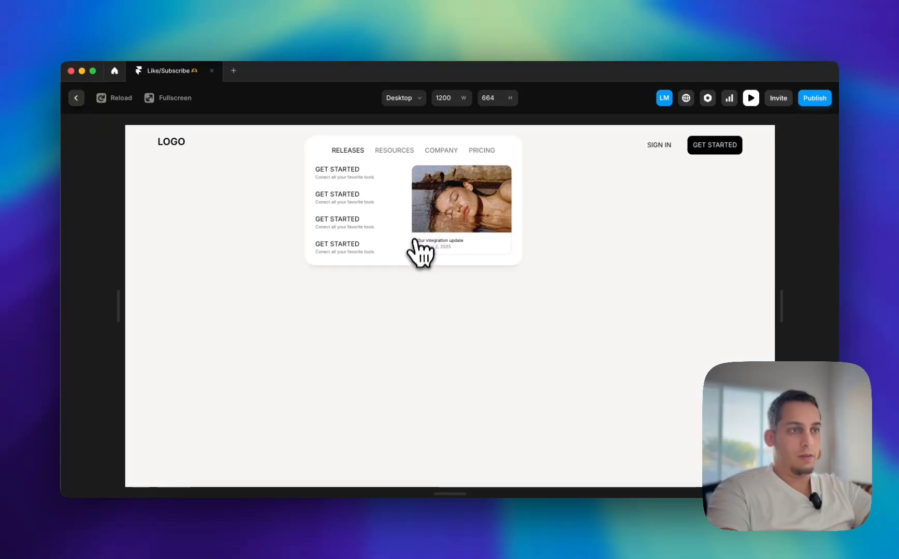
left_click(76, 98)
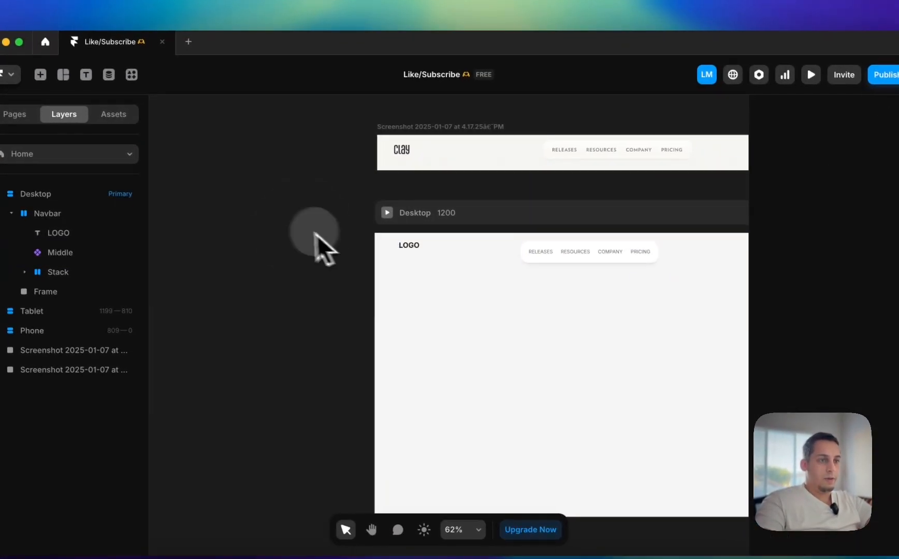
Reopen the Middle component and place the Resources menu reference screenshot directly above the Resources variant
double_click(536, 261)
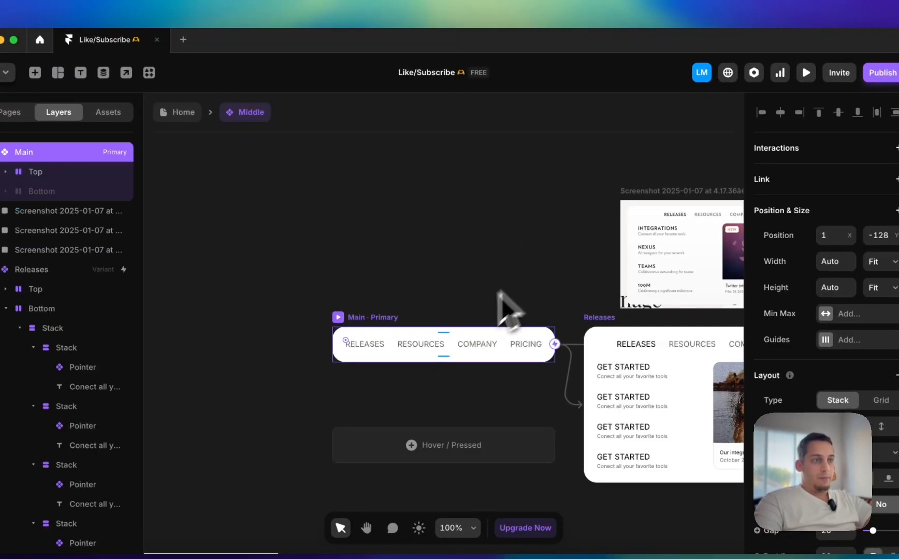
scroll(437, 353, "right", 10)
scroll(430, 357, "down", 4)
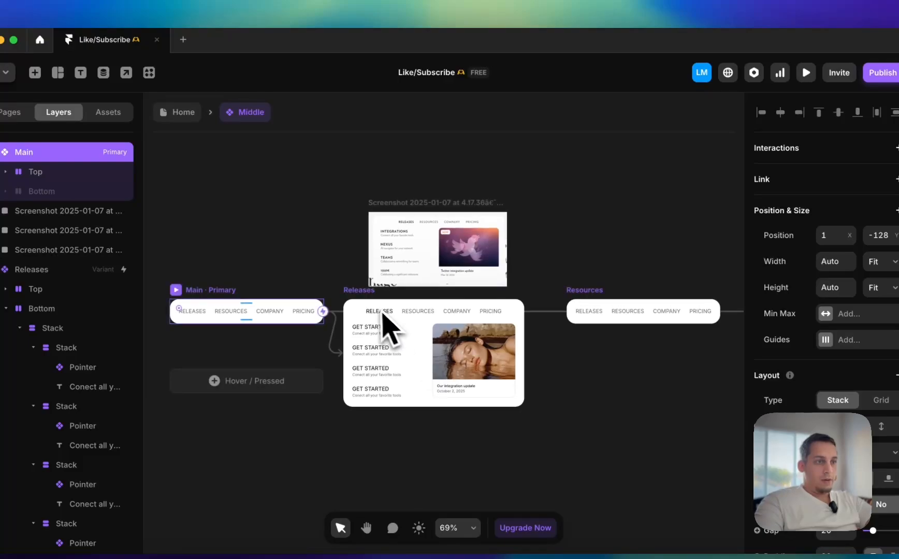
scroll(375, 309, "up", 5)
scroll(371, 327, "down", 4)
left_click(397, 184)
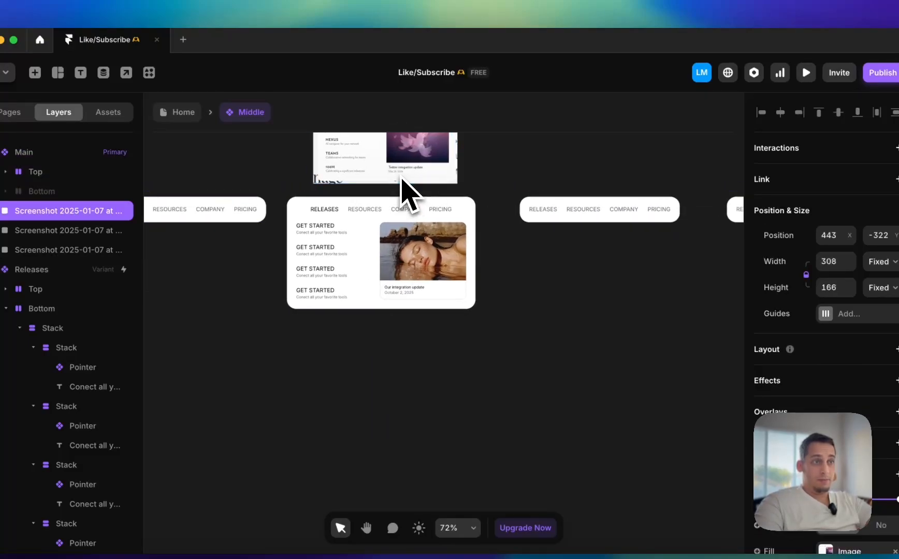
scroll(384, 238, "left", 5)
scroll(351, 337, "down", 6)
left_click_drag(315, 312, 671, 191)
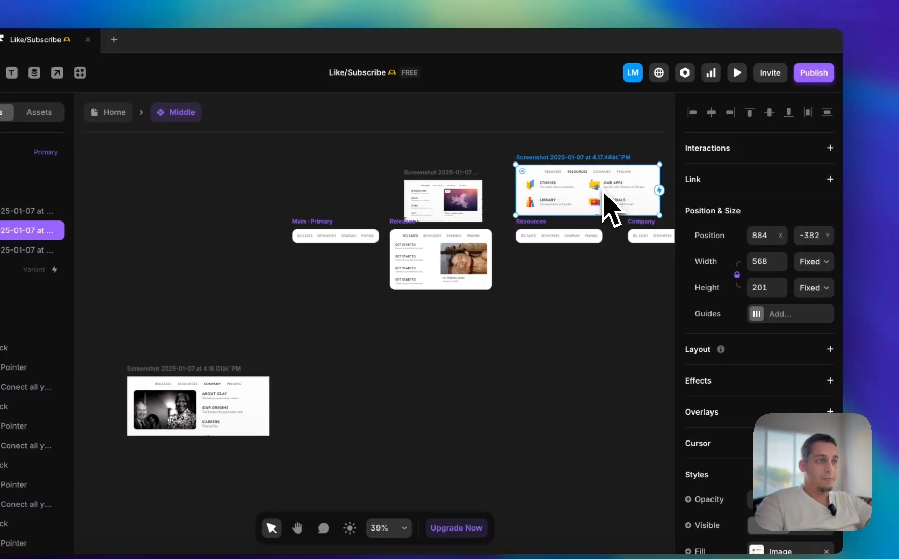
scroll(671, 191, "right", 3)
left_click_drag(610, 210, 562, 236)
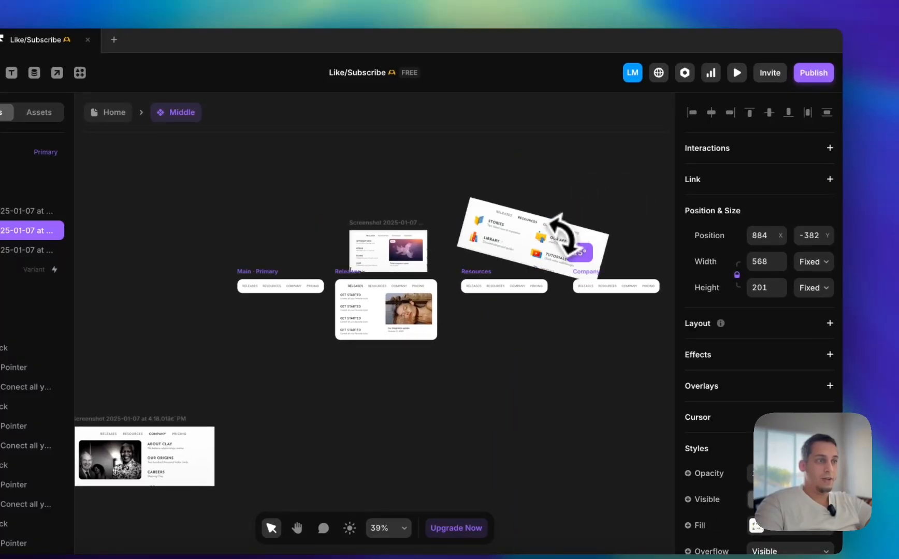
key("super+z")
left_click_drag(605, 215, 540, 230)
scroll(540, 229, "up", 5)
Set the RESOURCES label's text color to #000000 in the Resources variant
left_click(444, 352, "super")
scroll(759, 381, "down", 10)
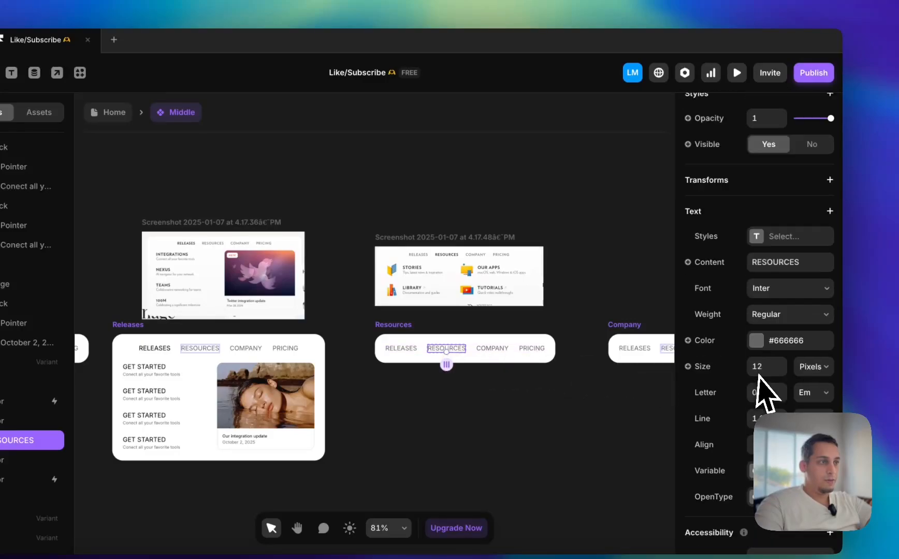
left_click(759, 253)
left_click_drag(571, 348, 288, 528)
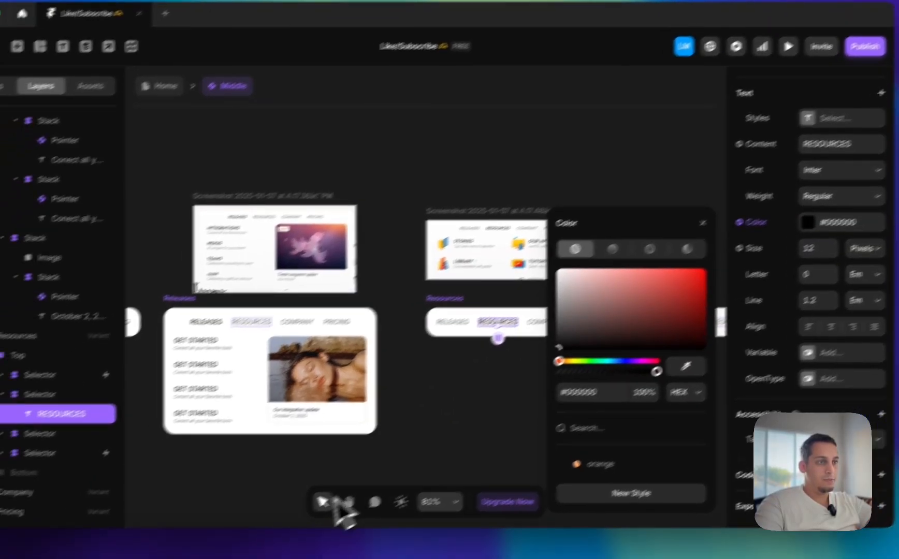
left_click(419, 464)
Switch to Chrome to examine the navigation menu on clay.earth, and return to Framer
left_click(207, 528)
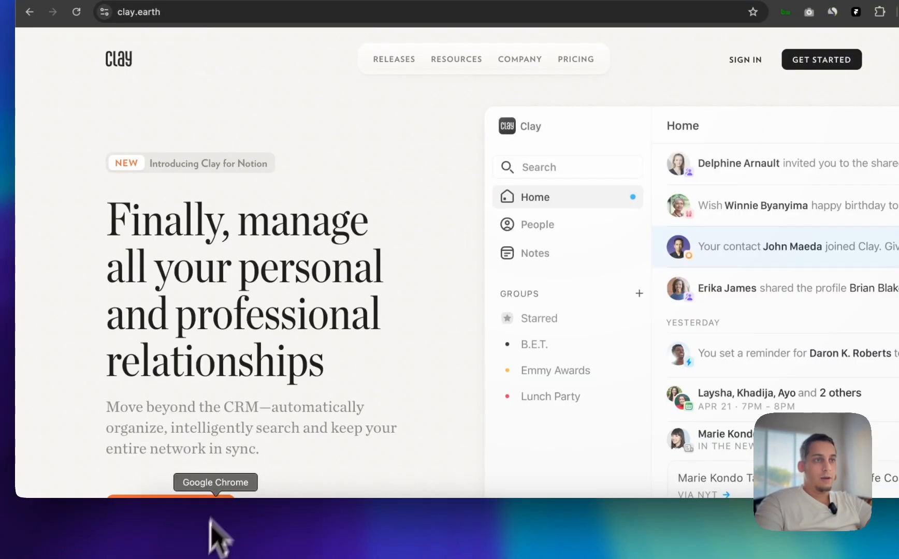
mouse_move(411, 140)
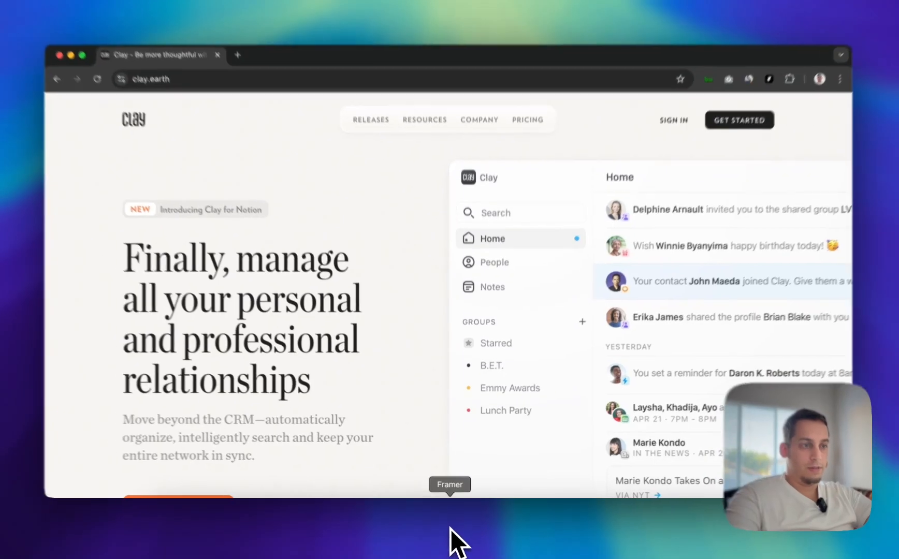
left_click(449, 527)
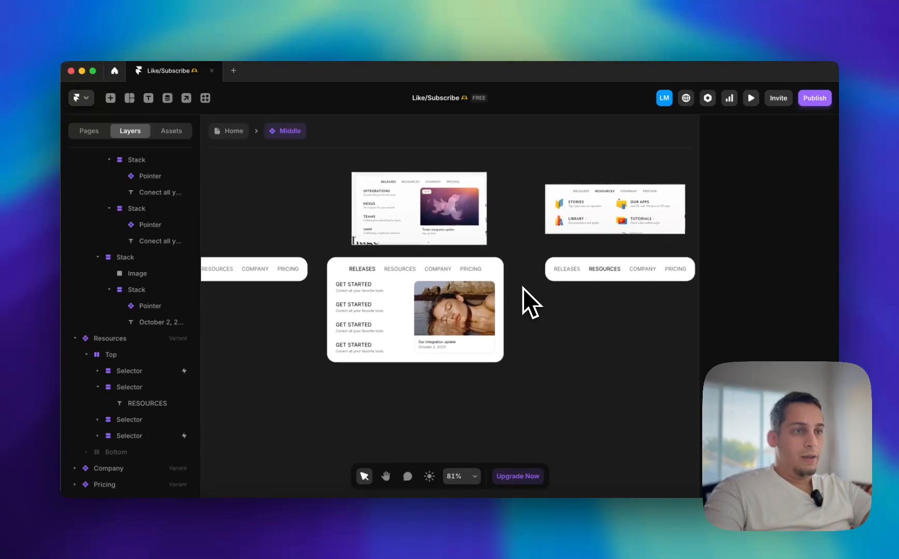
Delete the Resources and Company variants from the Middle component
left_click(520, 270)
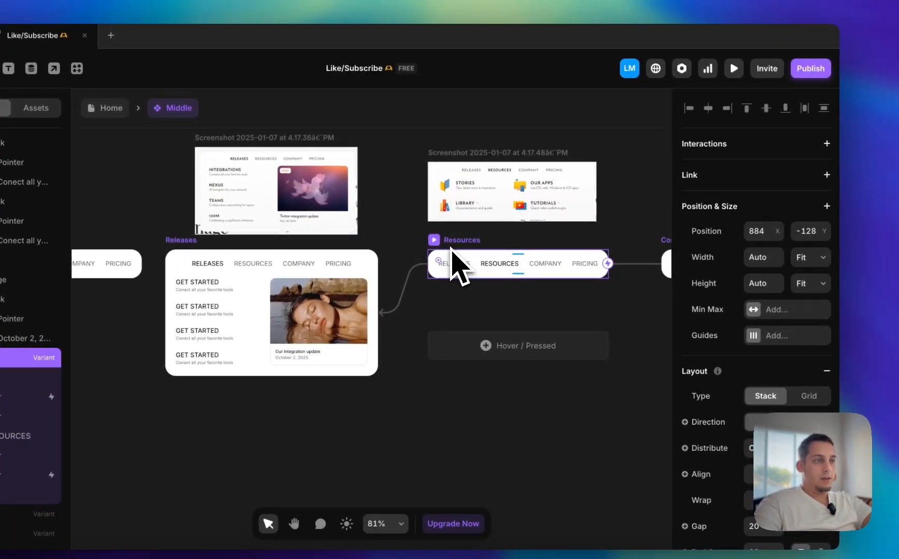
scroll(451, 258, "down", 5)
left_click(421, 239)
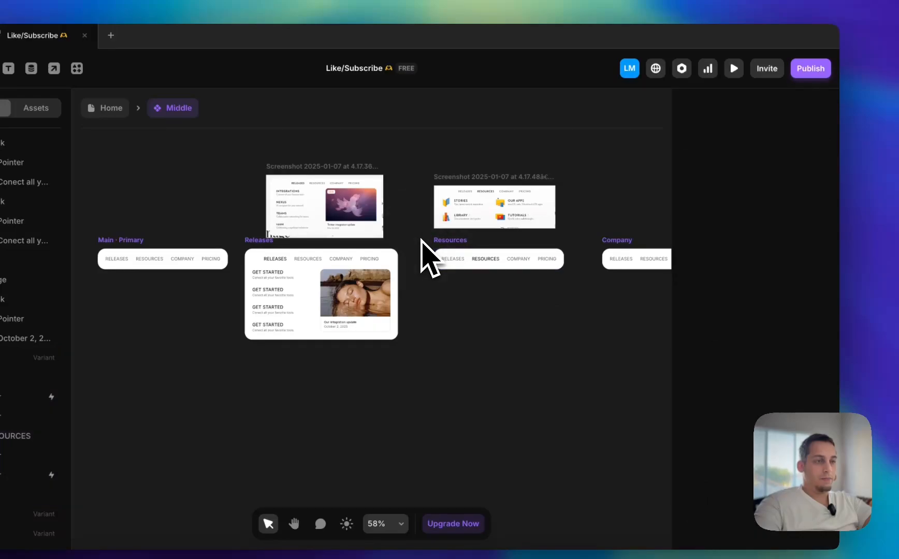
left_click_drag(420, 240, 401, 281)
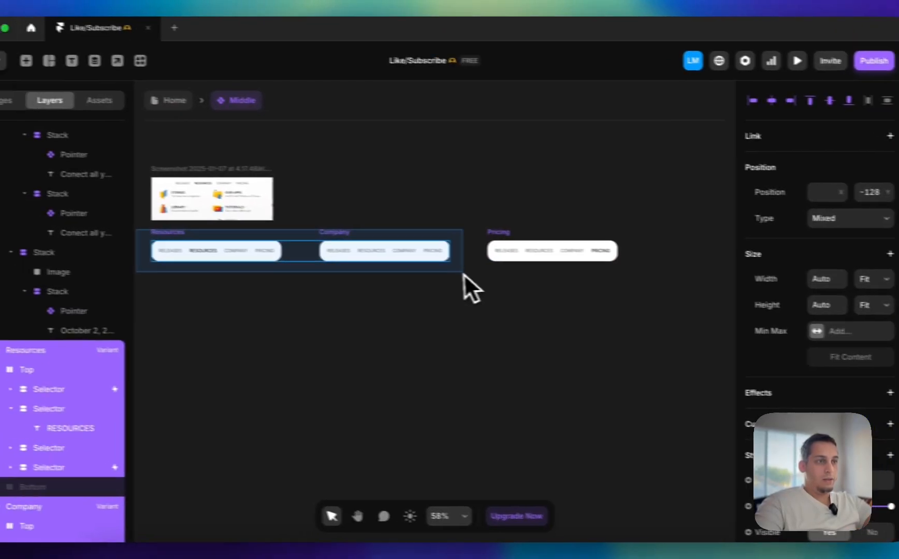
left_click_drag(464, 274, 457, 287)
key("BackSpace")
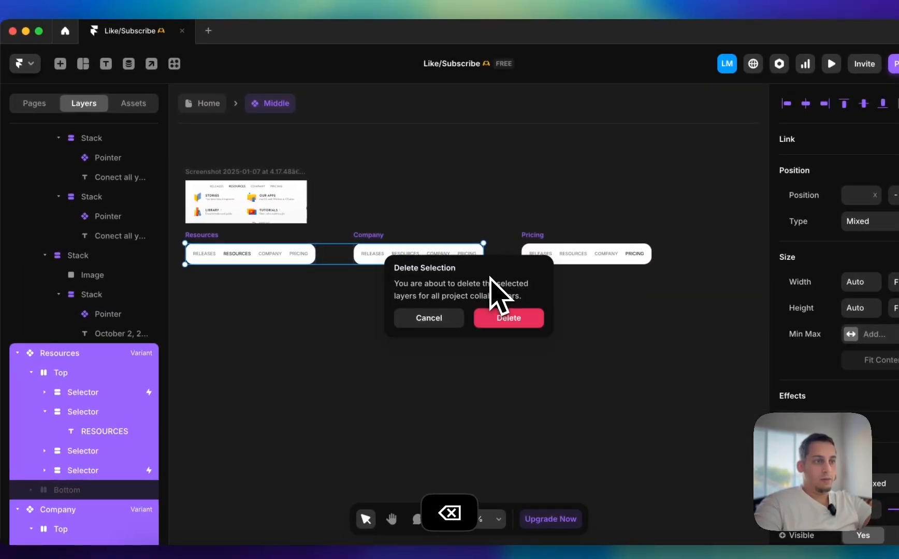
left_click(472, 318)
Duplicate the expanded Releases variant and place the copy below the Resources menu reference screenshot
scroll(468, 319, "left", 3)
scroll(503, 323, "left", 2)
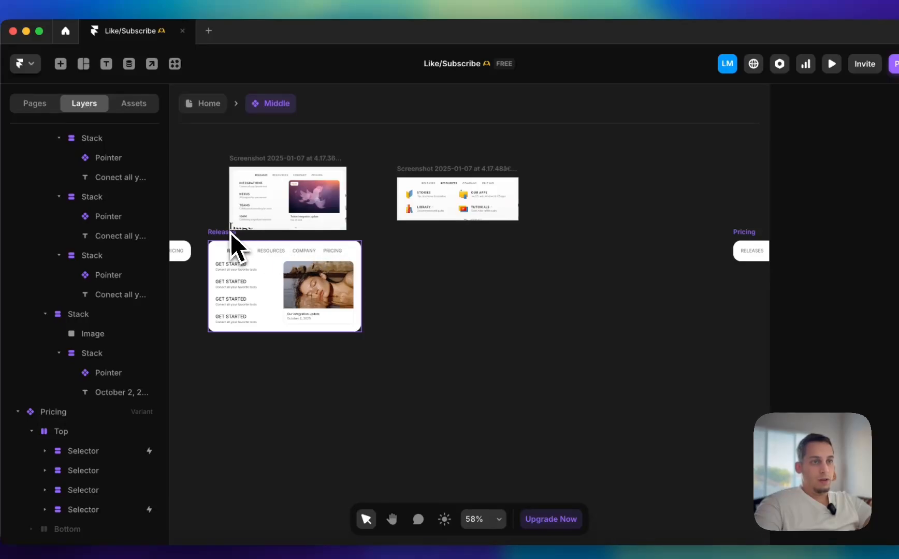
left_click_drag(230, 232, 413, 260)
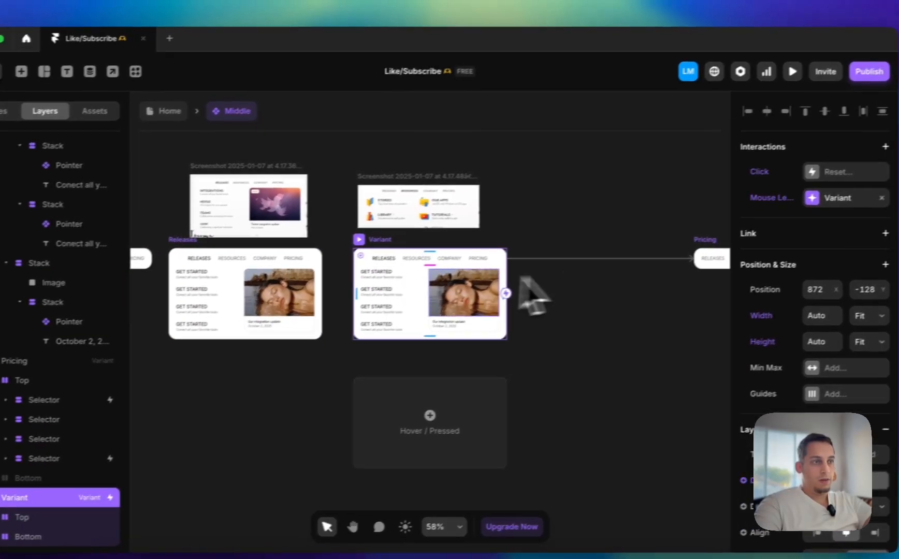
scroll(426, 284, "up", 5)
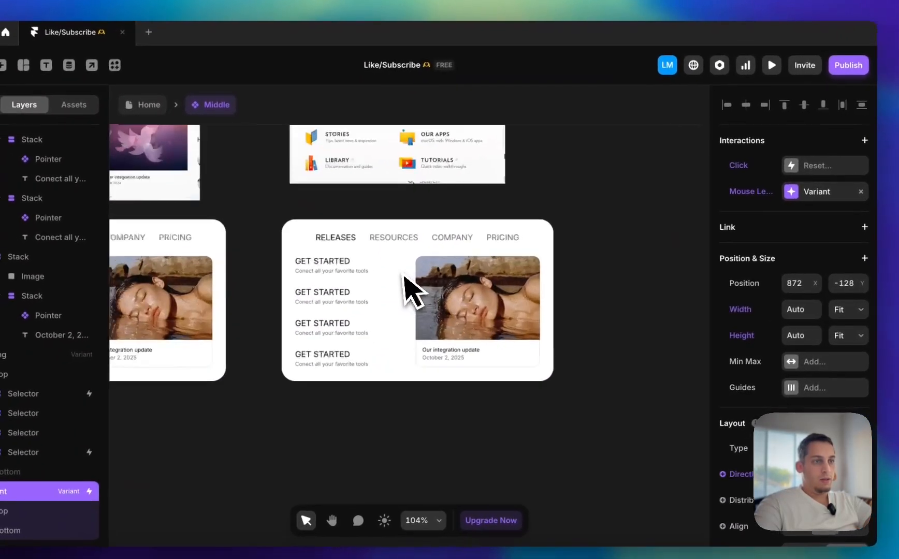
Delete the image, its caption text and their card container from the duplicated variant
left_click(405, 277)
double_click(466, 317)
double_click(473, 312)
key("BackSpace")
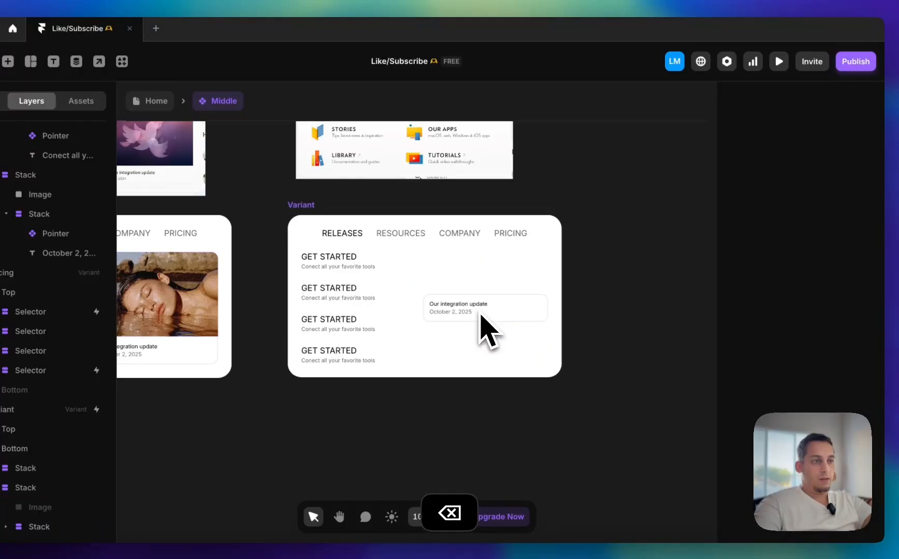
left_click(469, 313)
left_click(512, 315)
key("BackSpace")
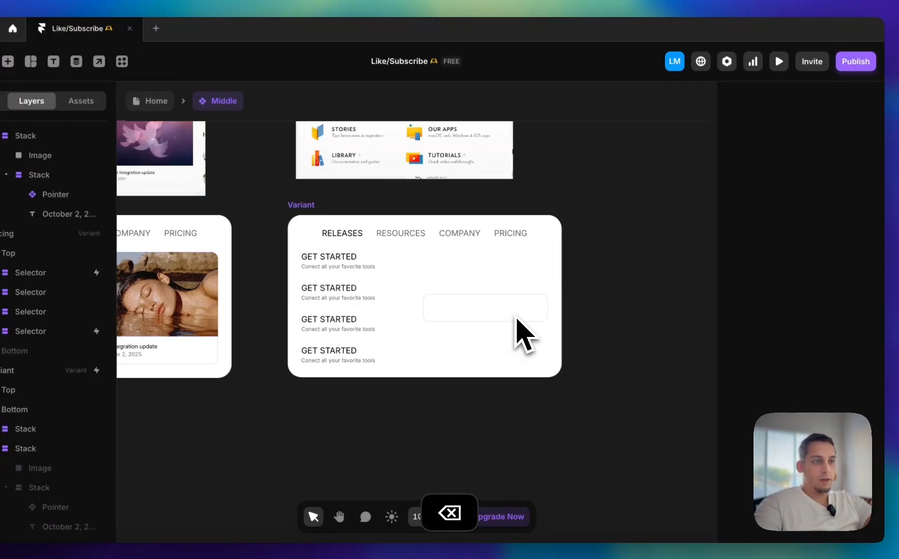
left_click(482, 311)
key("BackSpace")
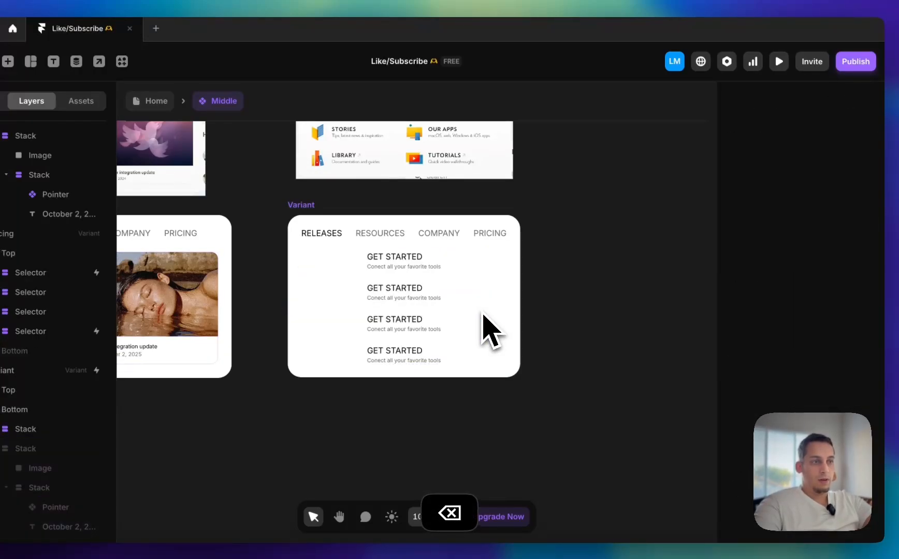
Set the stack of GET STARTED links to Fill width and change its layout type to Grid
left_click(374, 299)
left_click(368, 278)
left_click(375, 280)
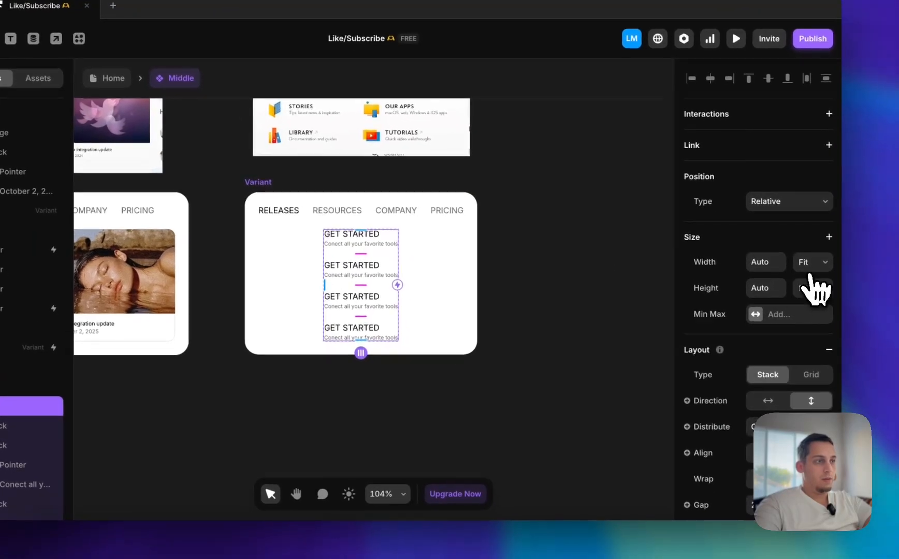
left_click(838, 275)
left_click(827, 262)
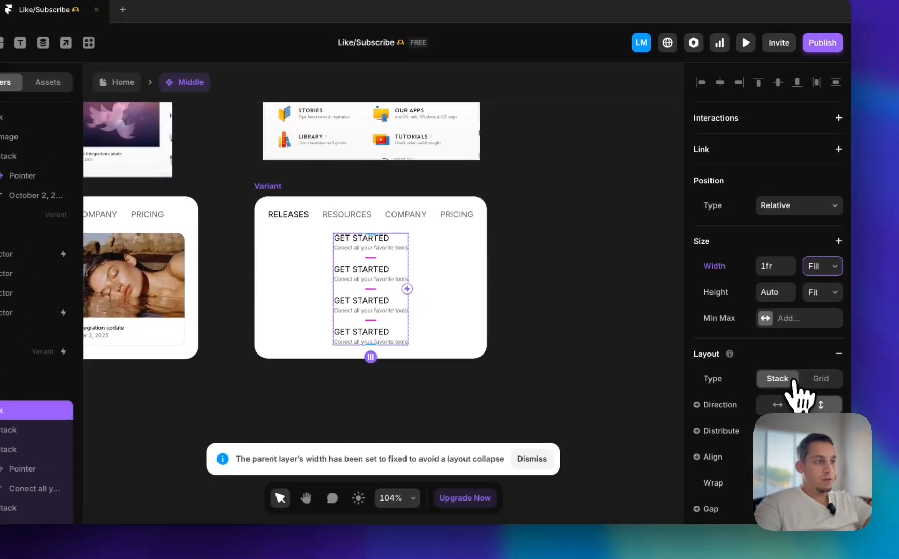
left_click(803, 375)
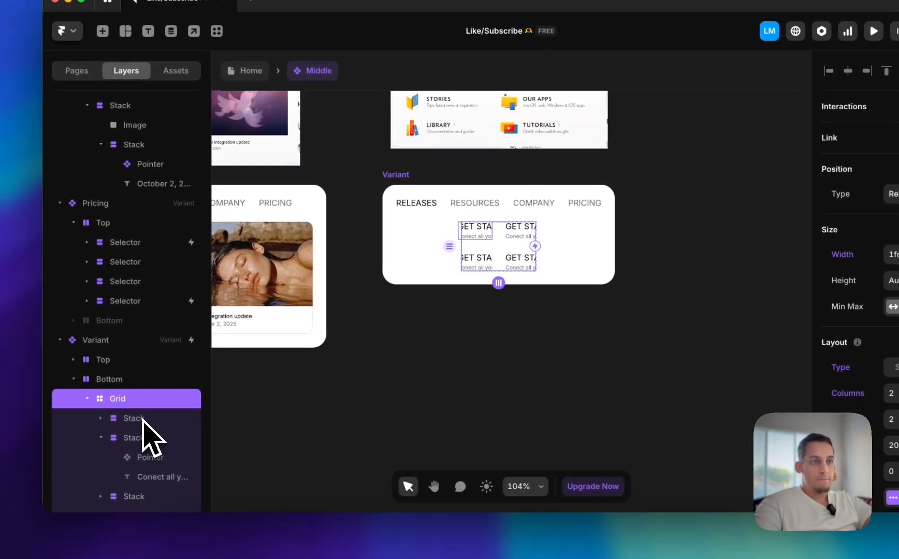
Try to set the individual link stacks inside the grid to Fit width, and undo the change
left_click(2, 433)
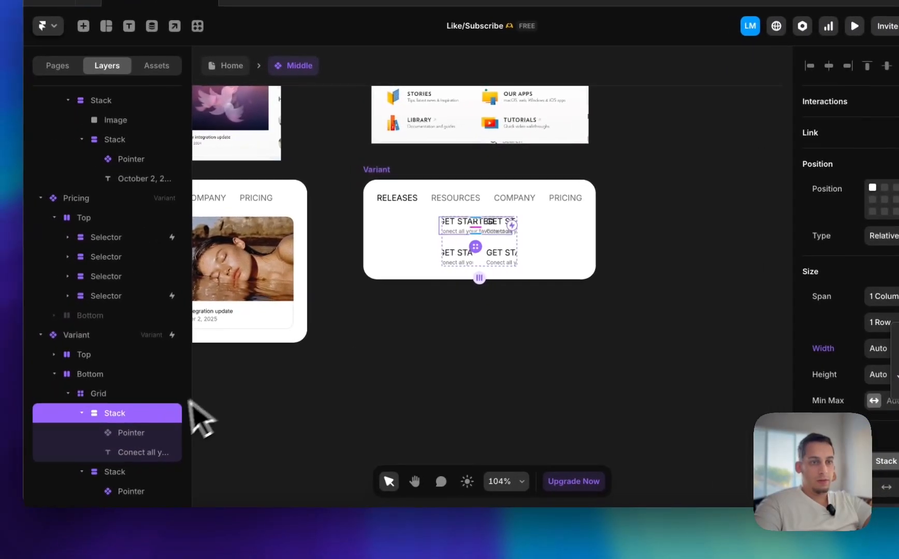
left_click(158, 463)
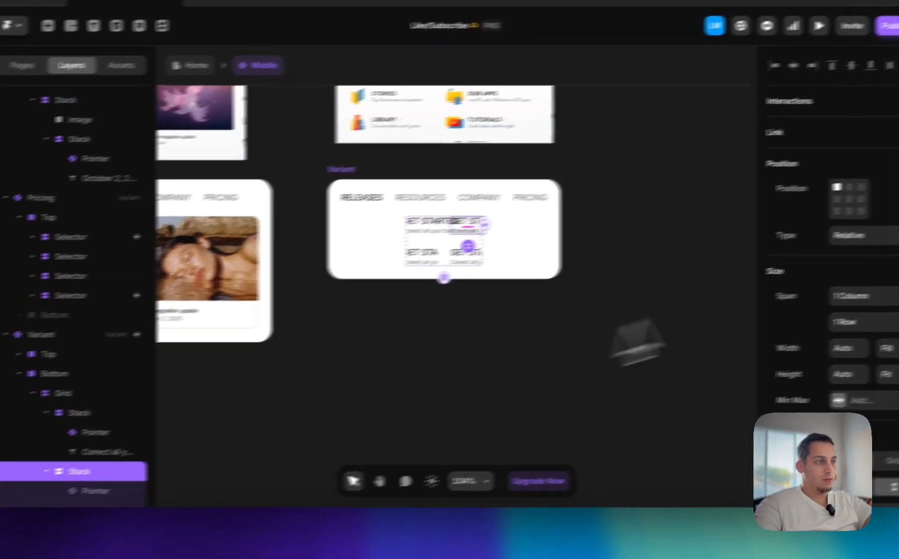
left_click(823, 358)
left_click(812, 378)
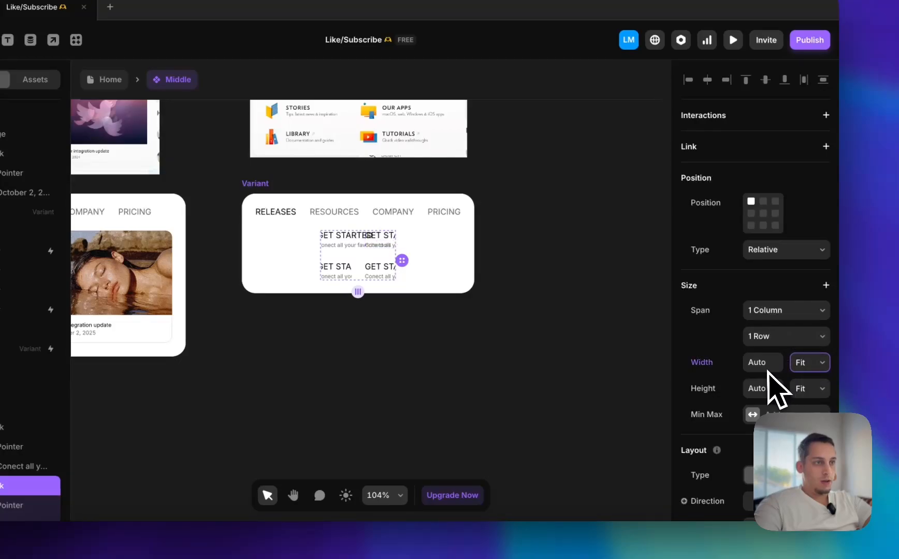
key("super+z")
Set the width of the duplicated variant's Bottom stack to Fill
left_click(363, 257)
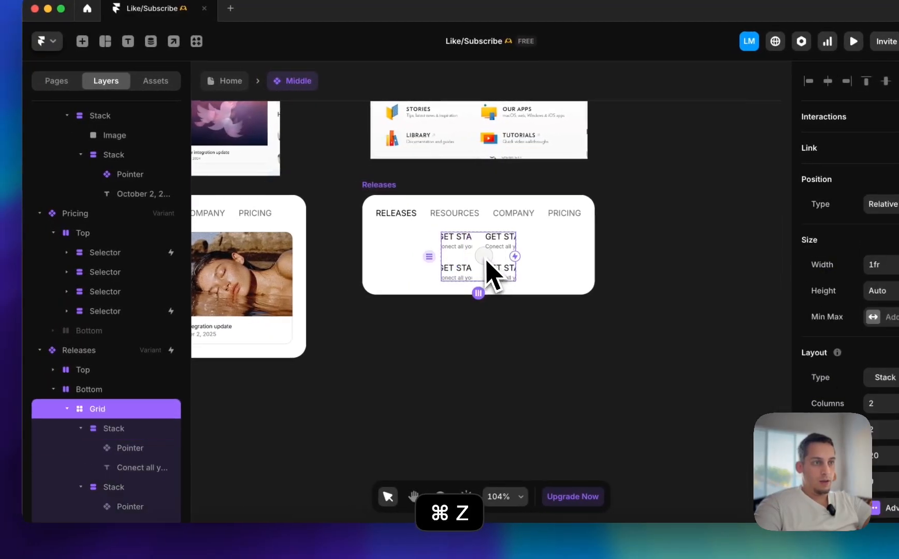
left_click(143, 389)
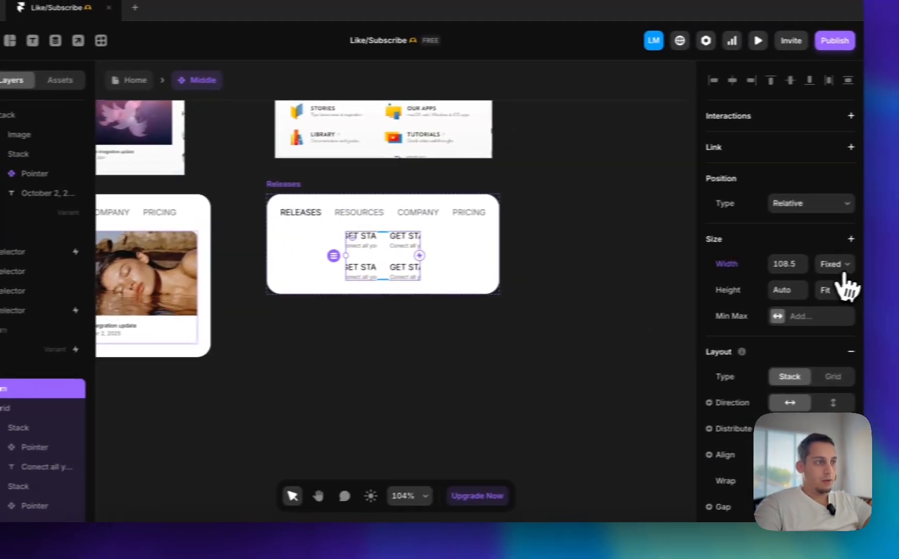
left_click(842, 270)
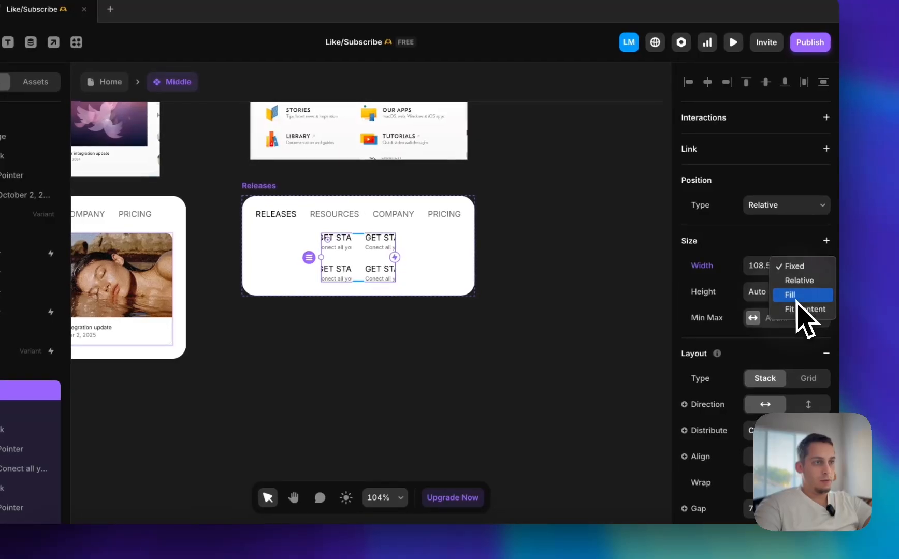
Draw a 40 × 40 frame on the empty canvas below the duplicated variant
scroll(480, 339, "left", 4)
scroll(479, 340, "up", 1)
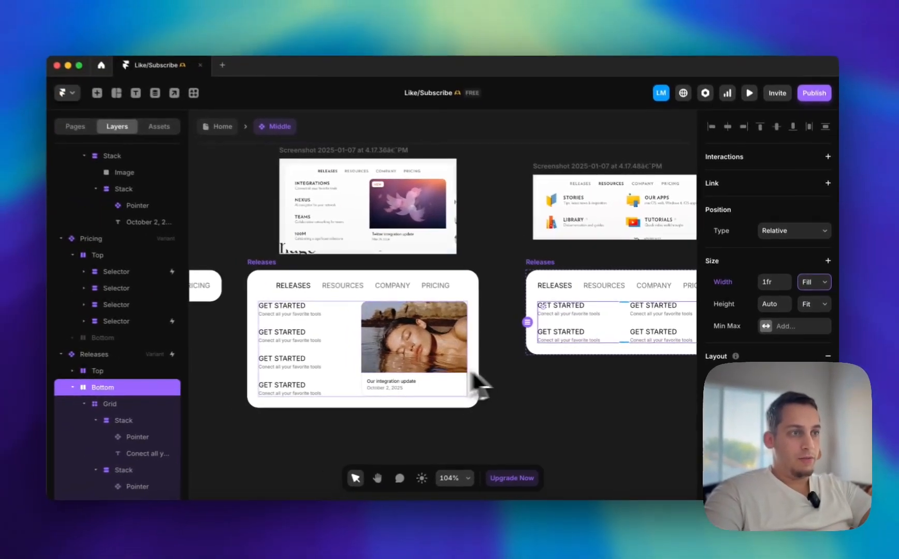
scroll(518, 378, "right", 5)
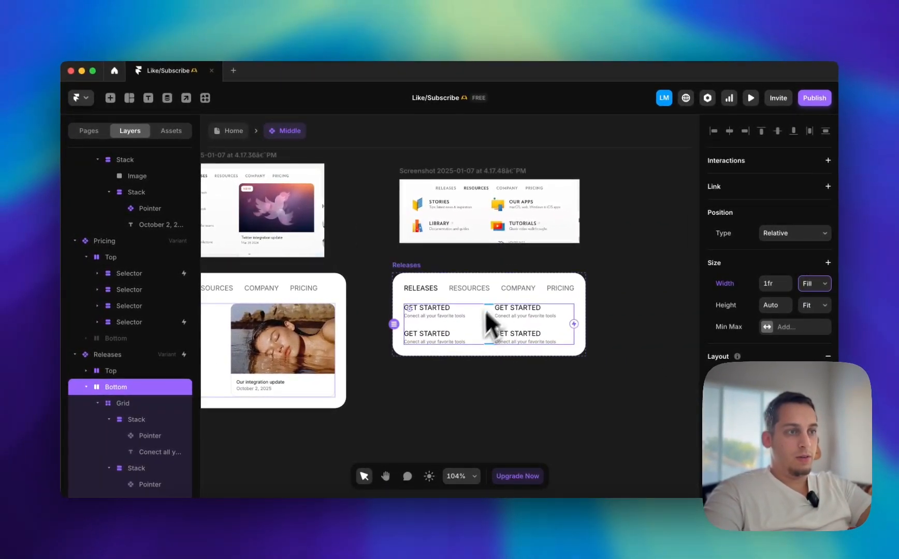
scroll(504, 273, "up", 5)
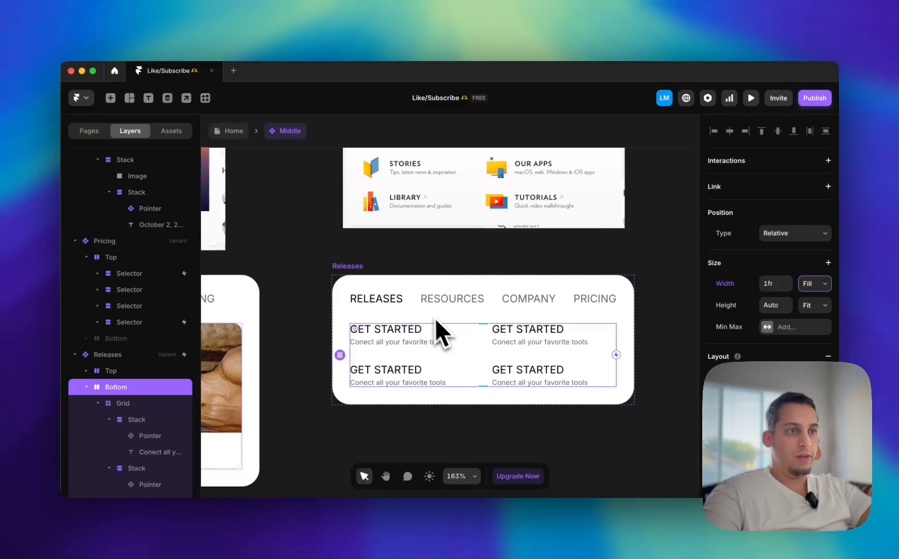
scroll(404, 311, "left", 3)
scroll(404, 312, "up", 2)
scroll(397, 317, "up", 1)
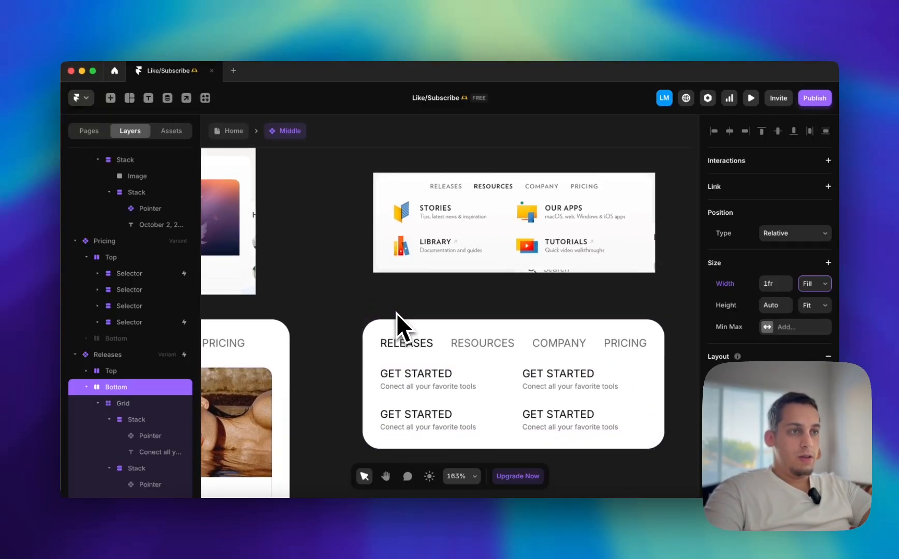
scroll(396, 313, "down", 3)
scroll(396, 313, "left", 2)
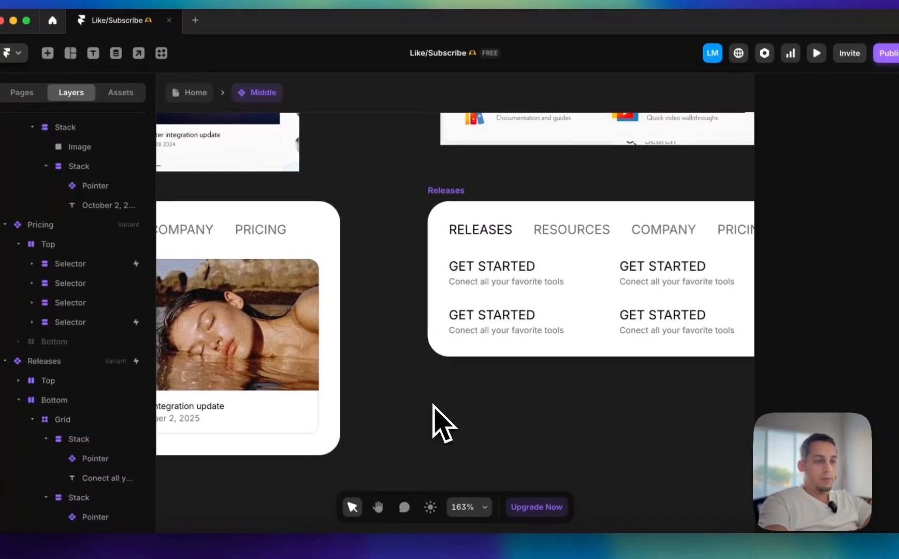
key("f")
left_click_drag(491, 449, 491, 450)
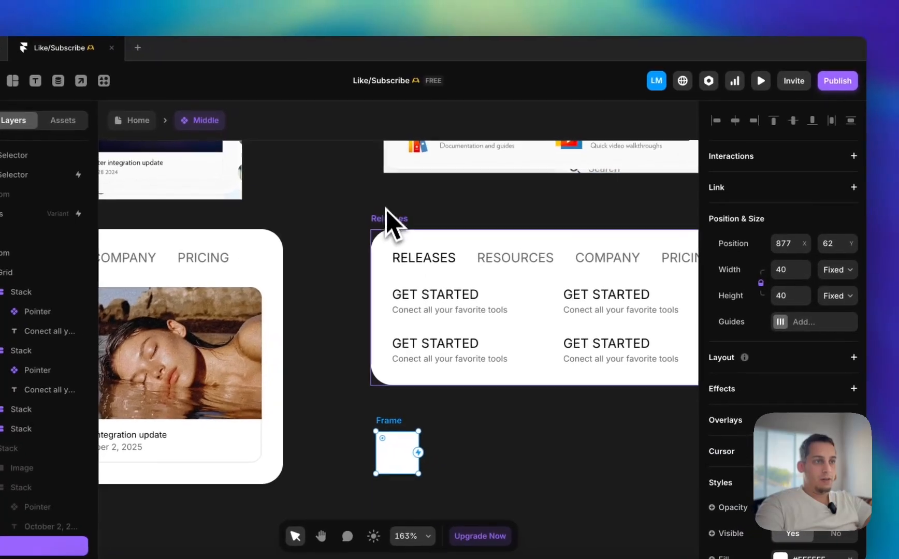
Rename the duplicated Releases variant as Resources
left_click(431, 190)
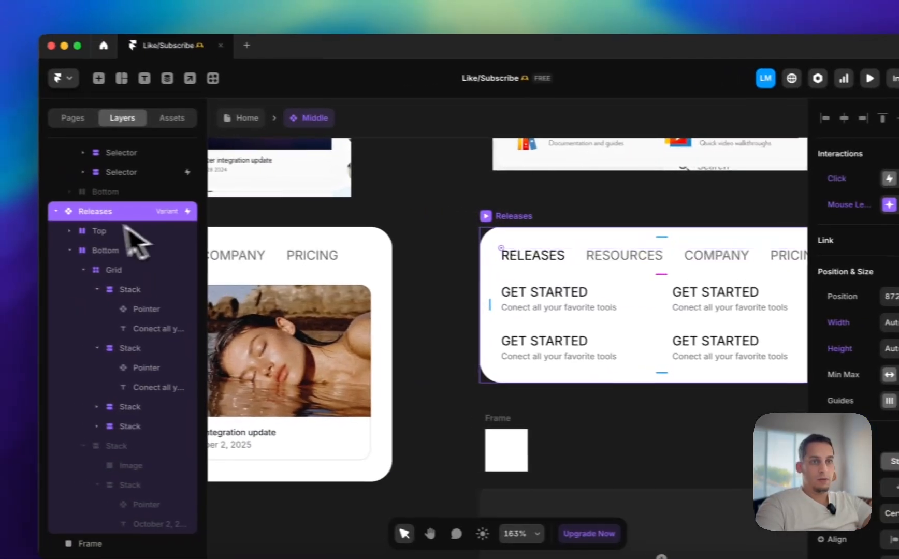
double_click(106, 213)
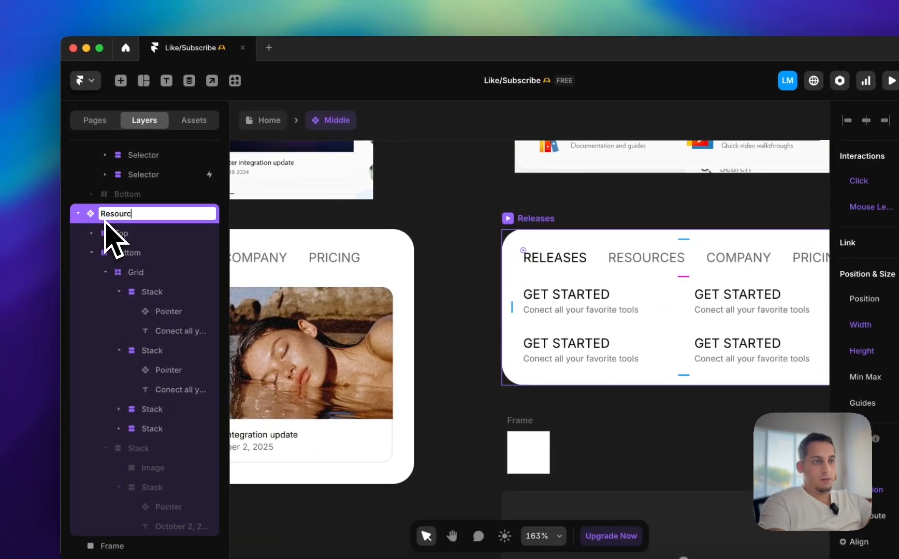
left_click(421, 280)
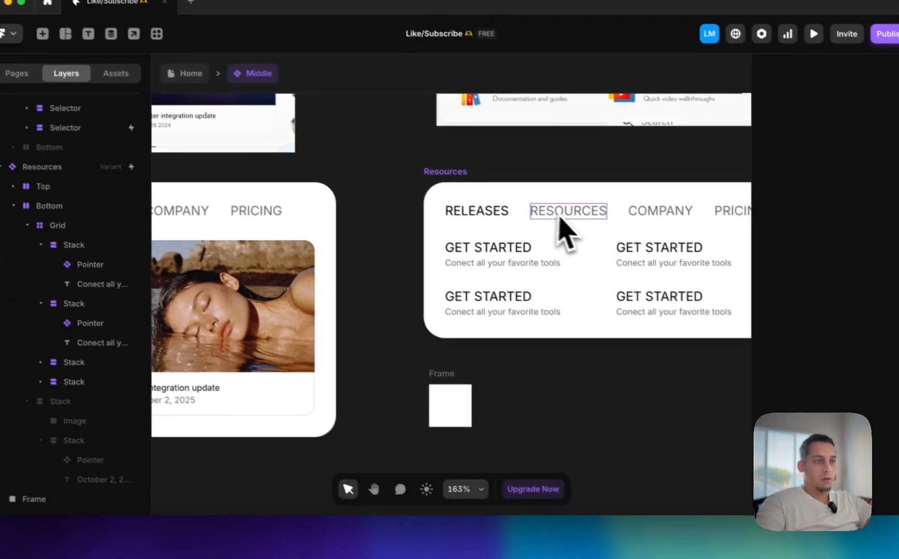
Compare the Resources variant and the new frame with the icon layout in the Resources reference screenshot
scroll(562, 264, "right", 2)
scroll(562, 263, "up", 1)
scroll(474, 212, "down", 1)
scroll(474, 212, "left", 1)
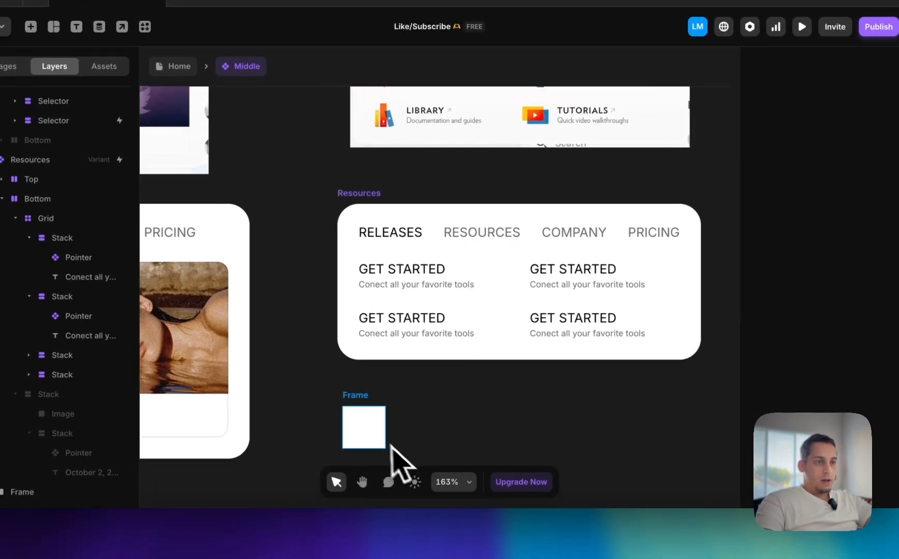
left_click(381, 417)
scroll(404, 414, "down", 1)
scroll(404, 414, "left", 1)
scroll(424, 410, "down", 1)
scroll(425, 410, "left", 1)
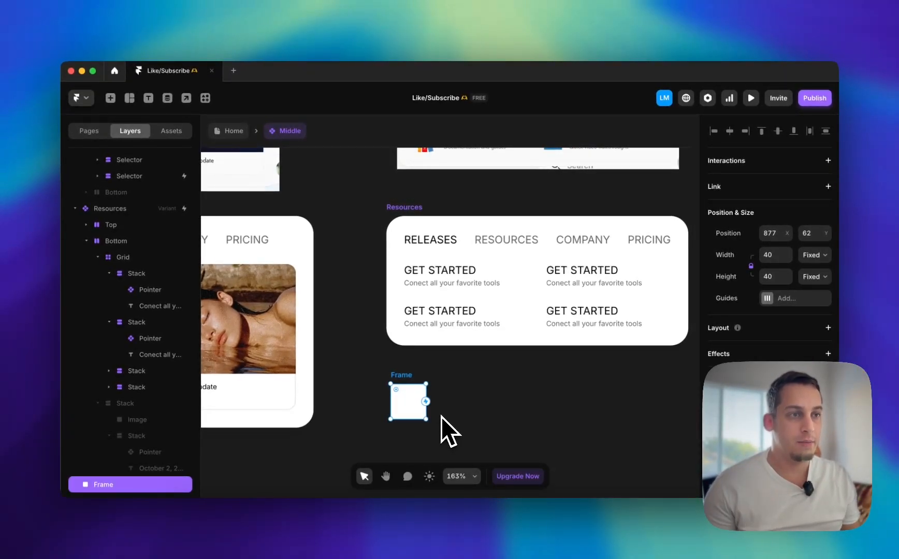
scroll(442, 418, "up", 3)
scroll(442, 418, "right", 2)
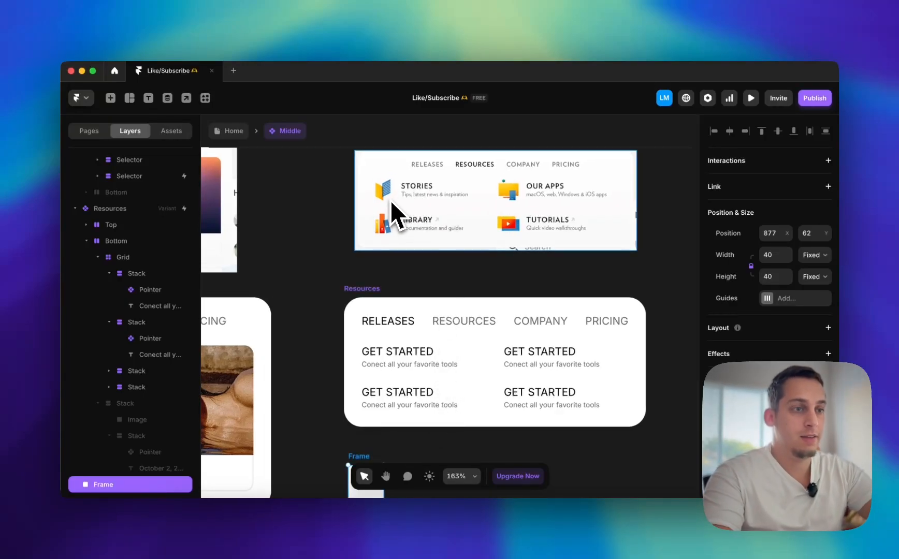
Preview the Resources variant to check its link layout, and return to the canvas
left_click(417, 365)
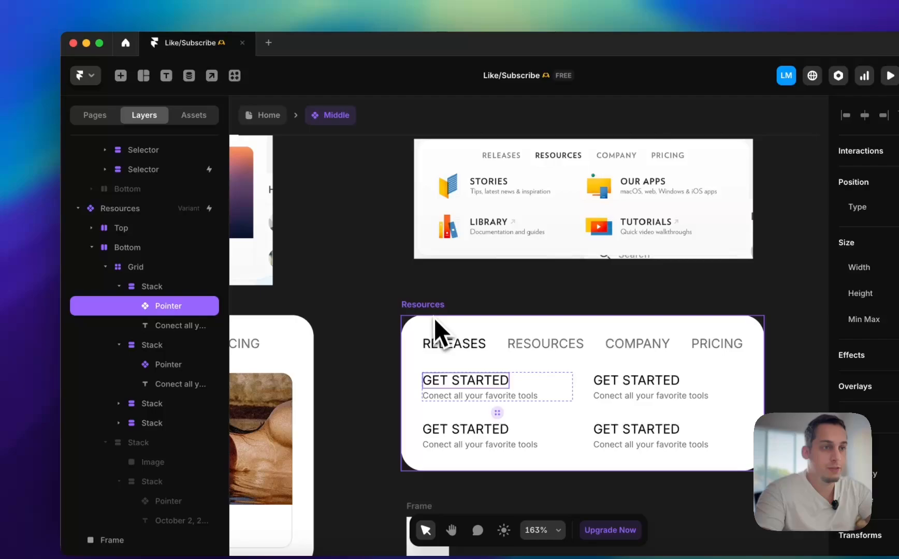
left_click(433, 319)
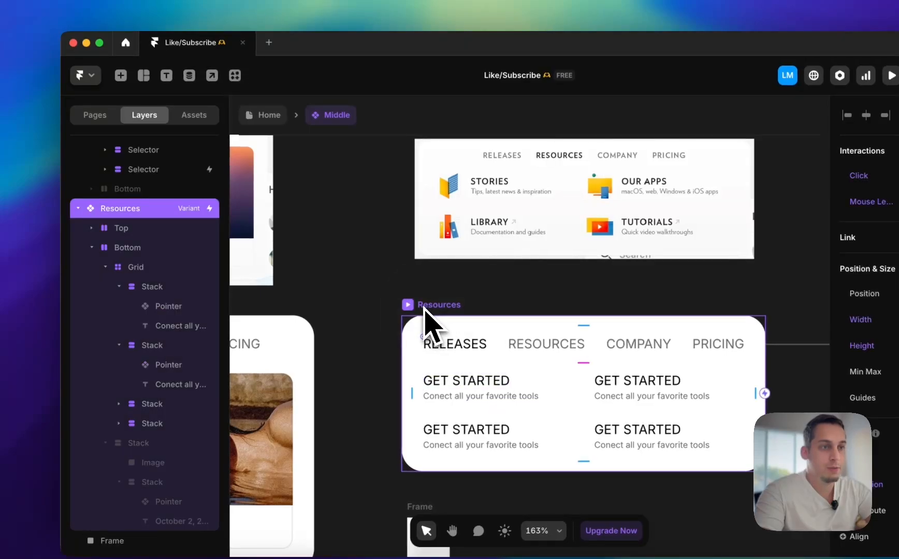
key("super+p")
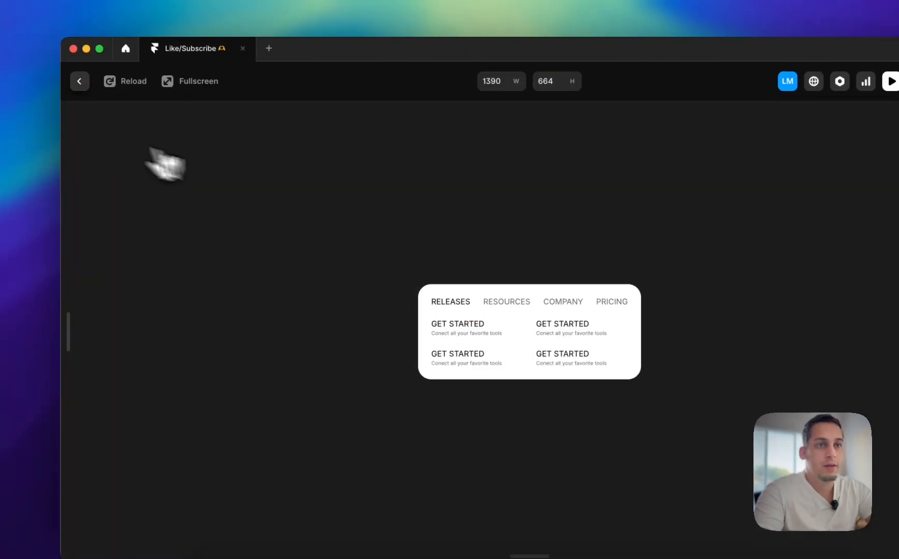
left_click(79, 75)
Open the Pointer component, set the gap of its Main · Hover variant to 4, and return to the Middle component
left_click(450, 405)
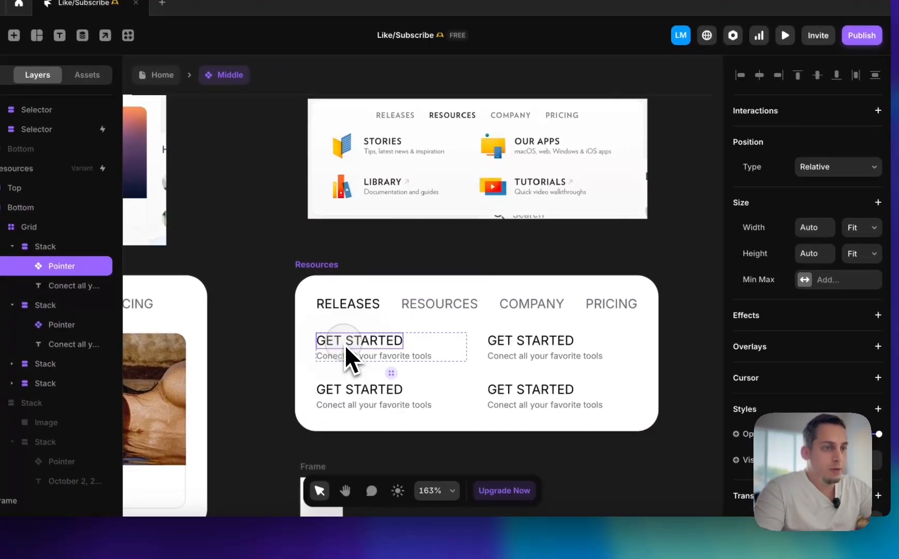
double_click(344, 345)
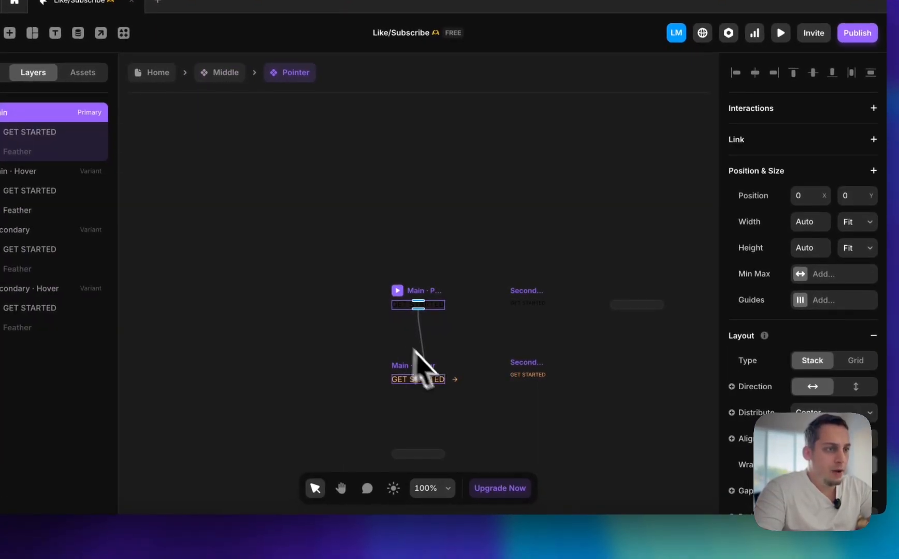
left_click(457, 387)
scroll(456, 387, "up", 5)
left_click(384, 356)
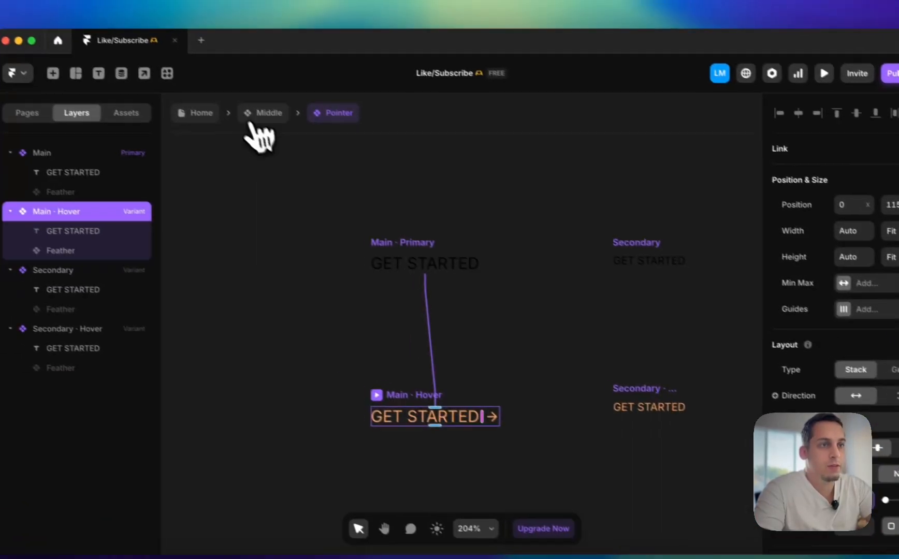
left_click(172, 66)
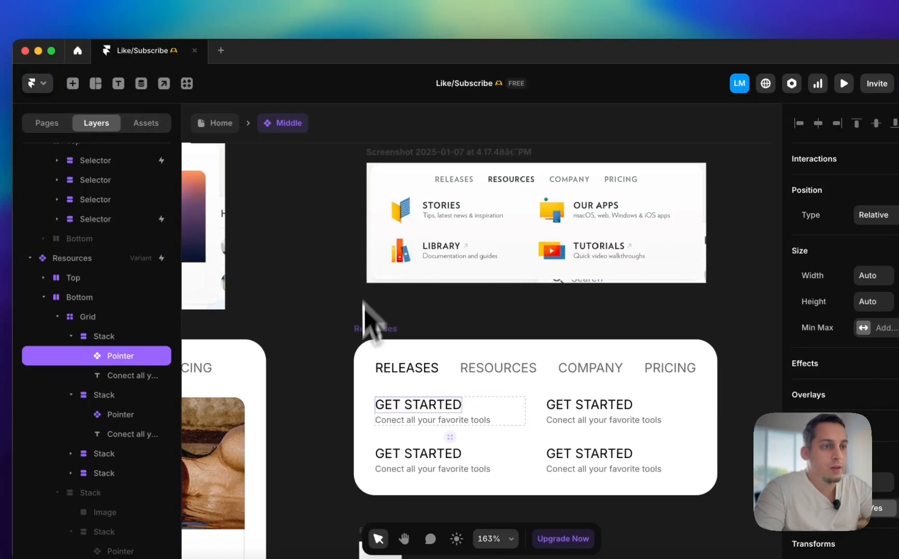
Preview the Resources variant again to check the arrow spacing when links are hovered, and return to the canvas
left_click(368, 343)
key("super+p")
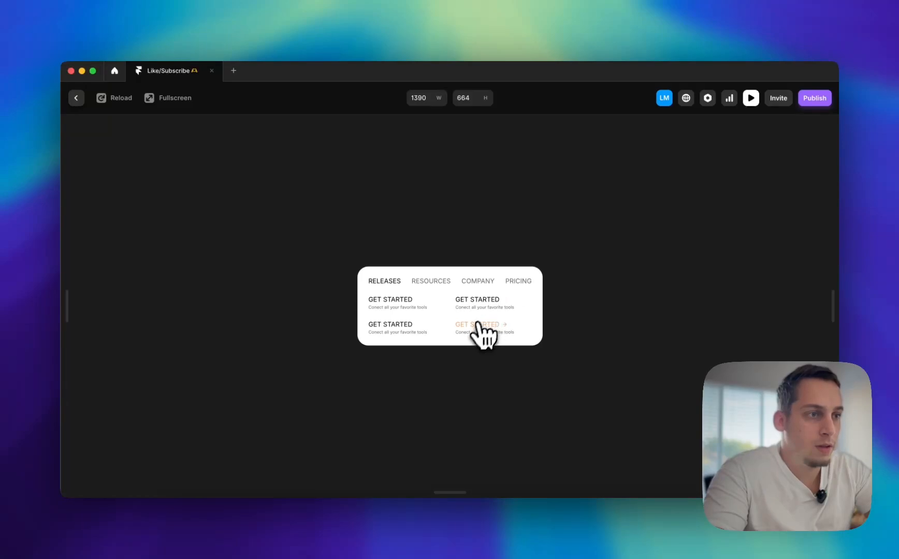
left_click(76, 98)
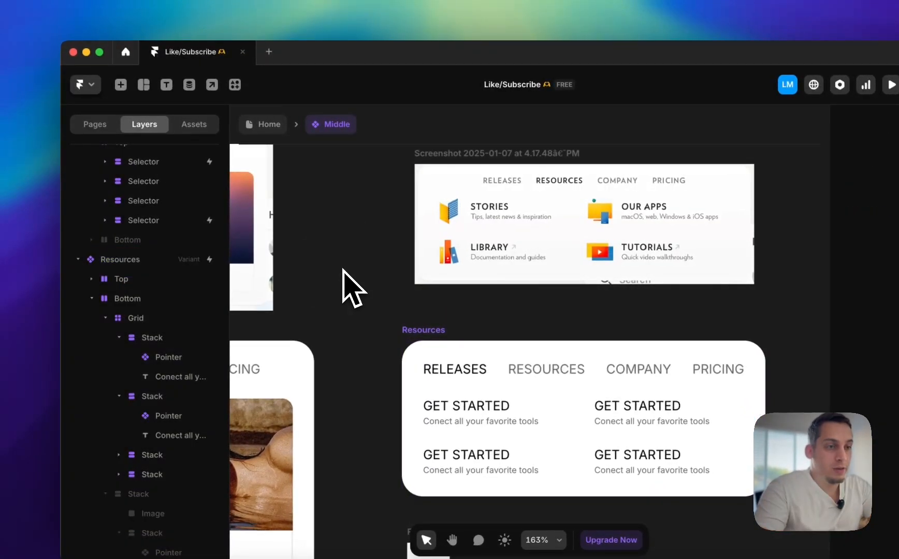
Move the 40 × 40 frame into the first GET STARTED link's stack, between the title and the description
scroll(383, 311, "down", 5)
left_click(455, 364)
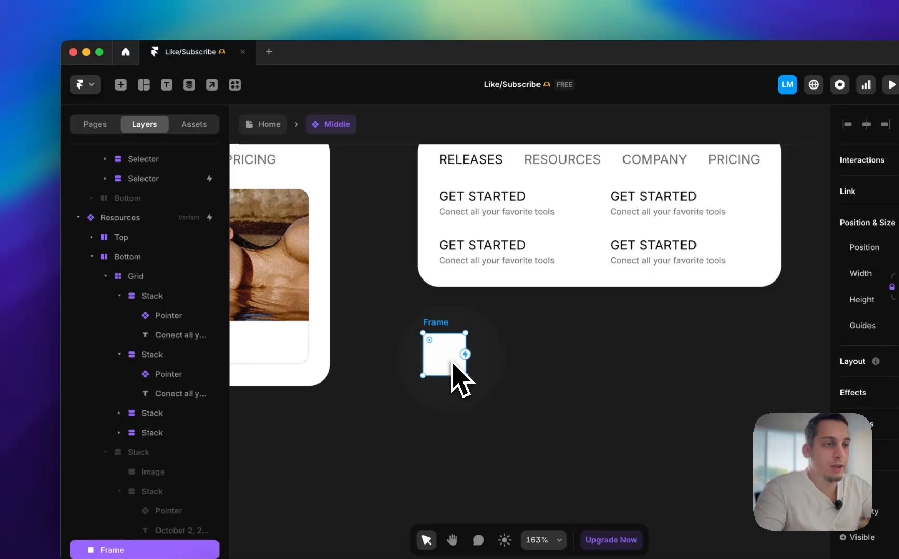
left_click_drag(453, 364, 382, 199)
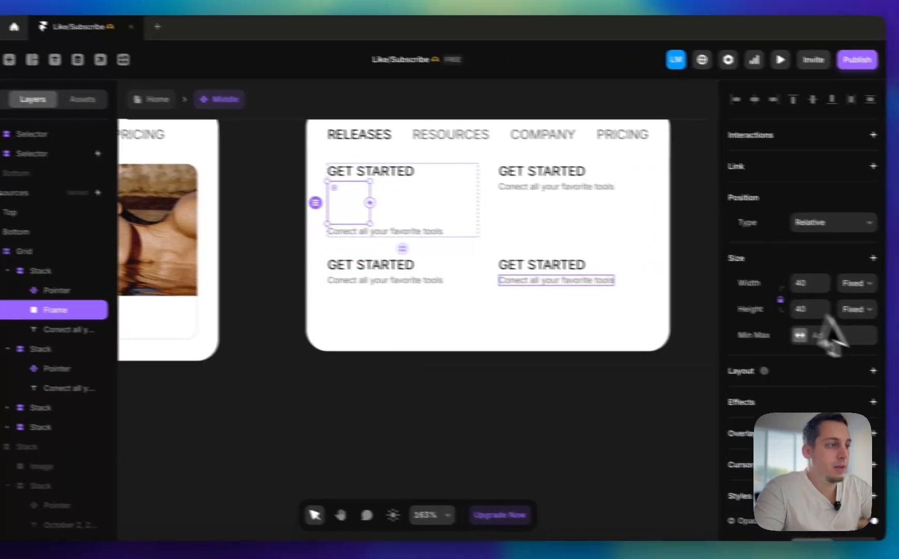
Change the nested frame's fill type from solid color to Image
scroll(898, 390, "down", 5)
left_click(898, 298)
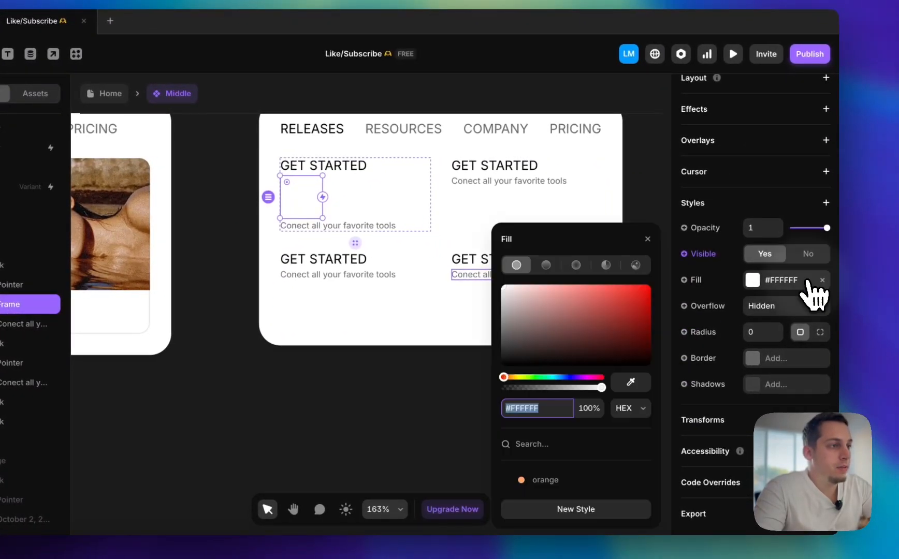
left_click(635, 265)
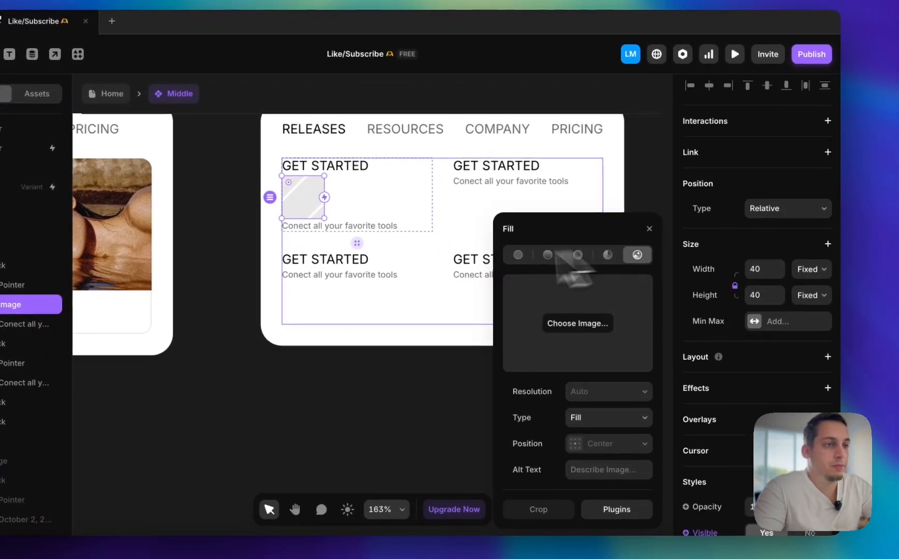
scroll(445, 271, "up", 5)
scroll(444, 259, "down", 2)
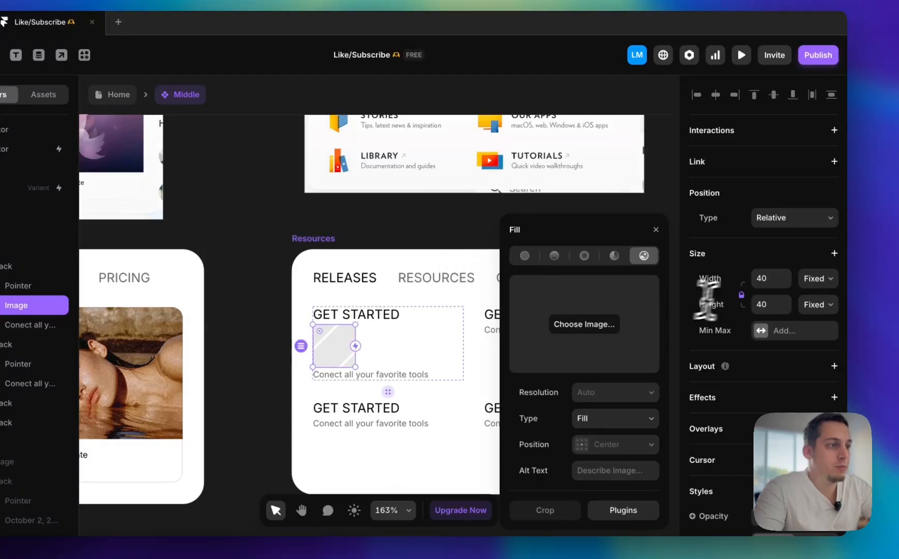
Set the image frame to 30 × 30 and move it above the title in the first GET STARTED stack
left_click(769, 278)
key("shift+Down")
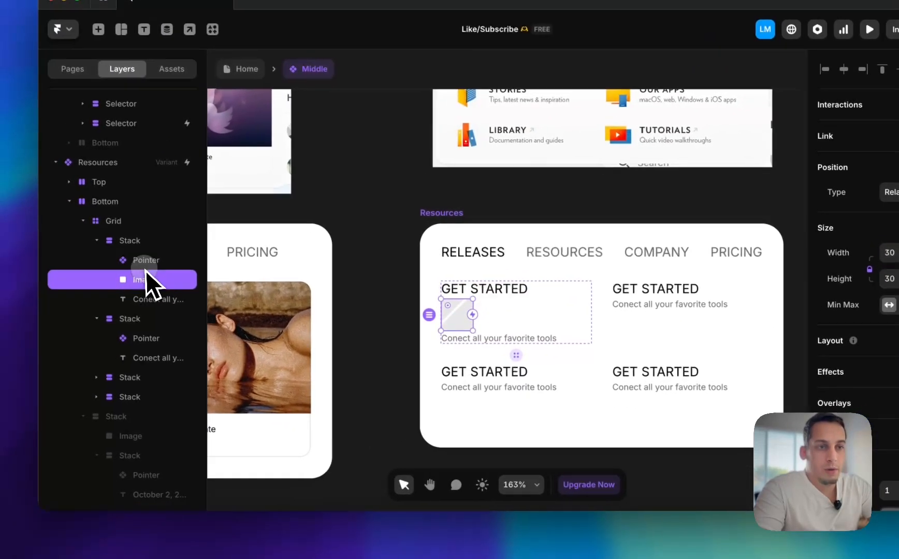
left_click_drag(19, 307, 16, 280)
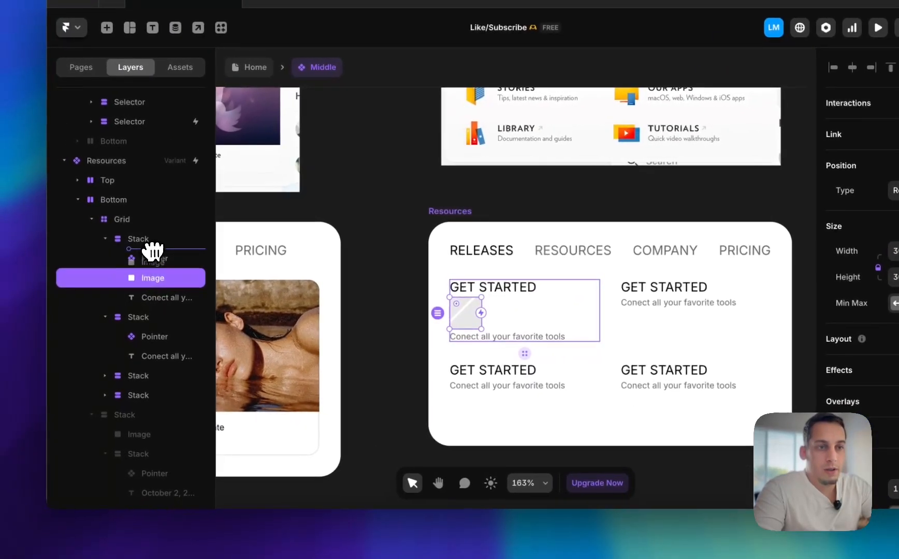
left_click_drag(152, 251, 154, 254)
Wrap the first link's Pointer title and description together in a new nested stack
left_click(159, 279)
left_click(158, 298, "shift")
right_click(157, 304)
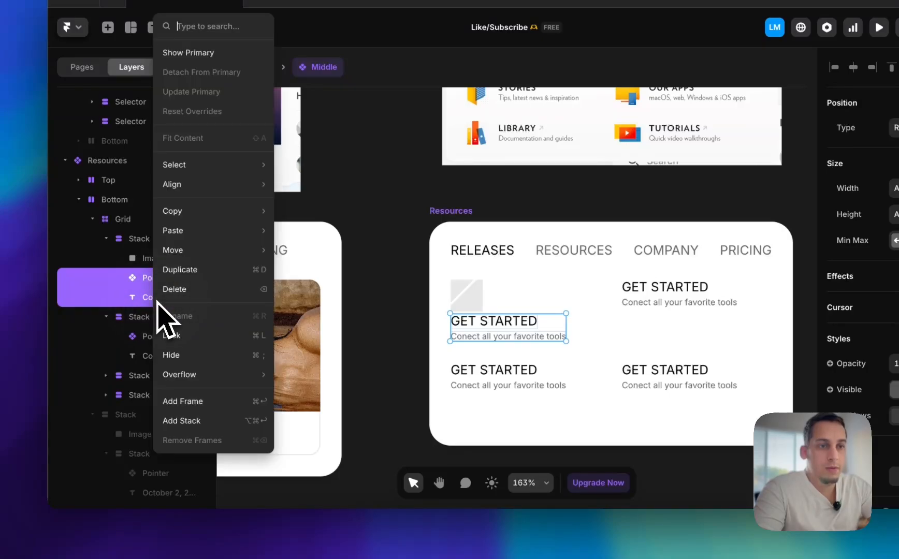
left_click(183, 422)
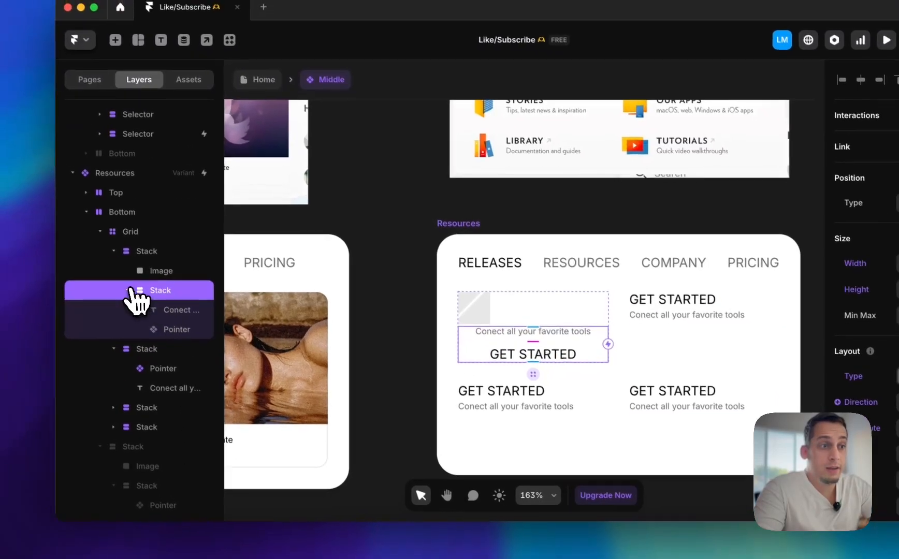
Rename the first link's outer stack to Box and the second link's stack to Text
left_click(119, 297)
left_click(164, 278)
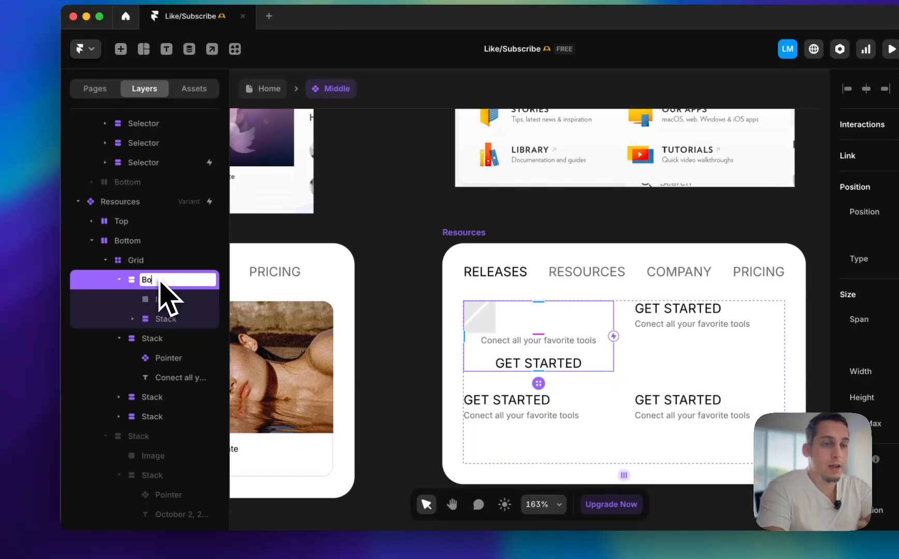
left_click(151, 339)
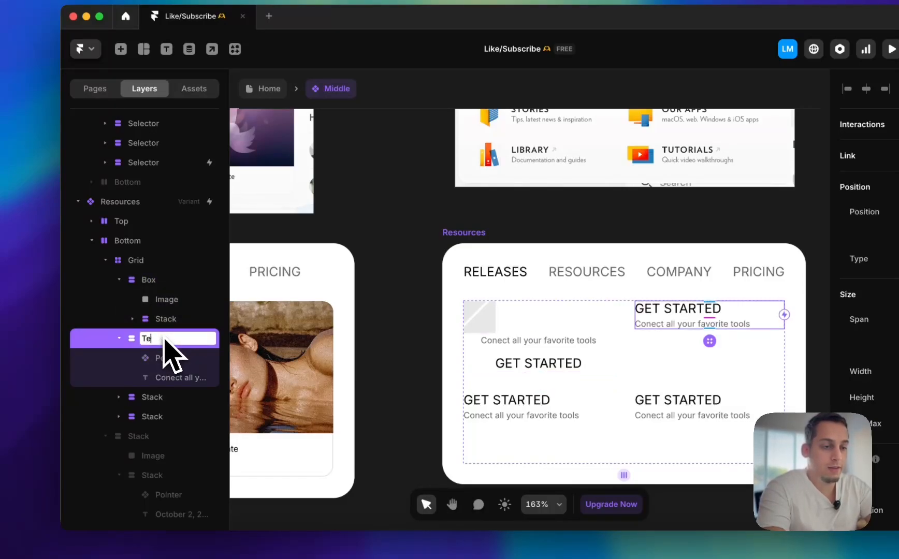
Make the Box stack's direction horizontal and set its width to Fit
left_click(149, 283)
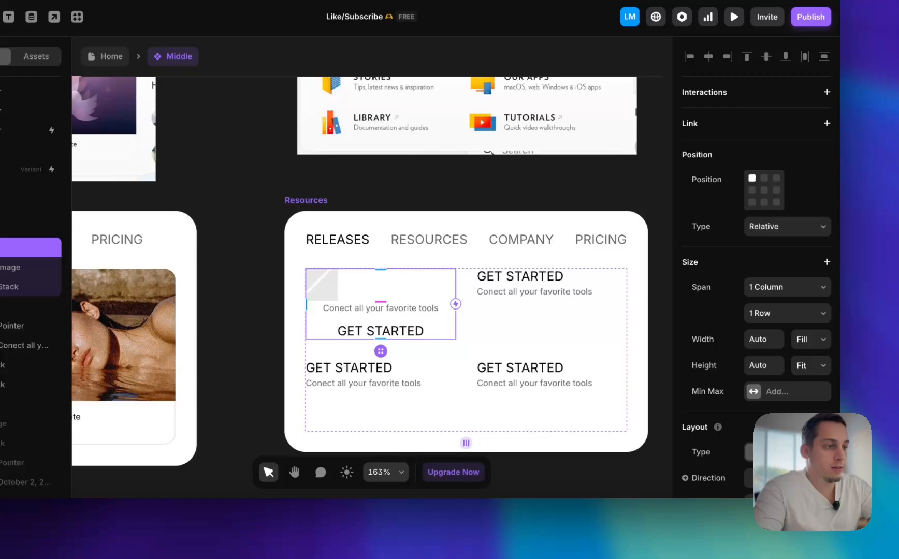
left_click(765, 477)
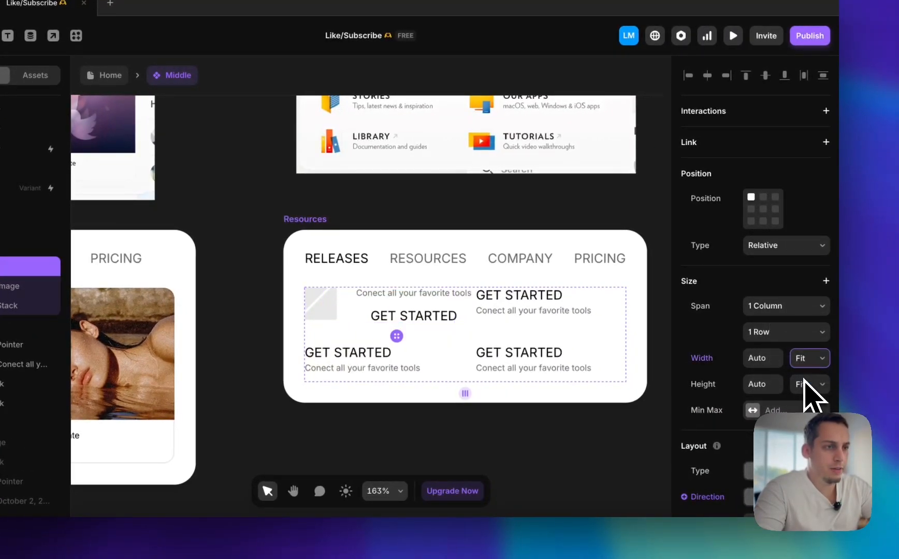
scroll(797, 450, "down", 2)
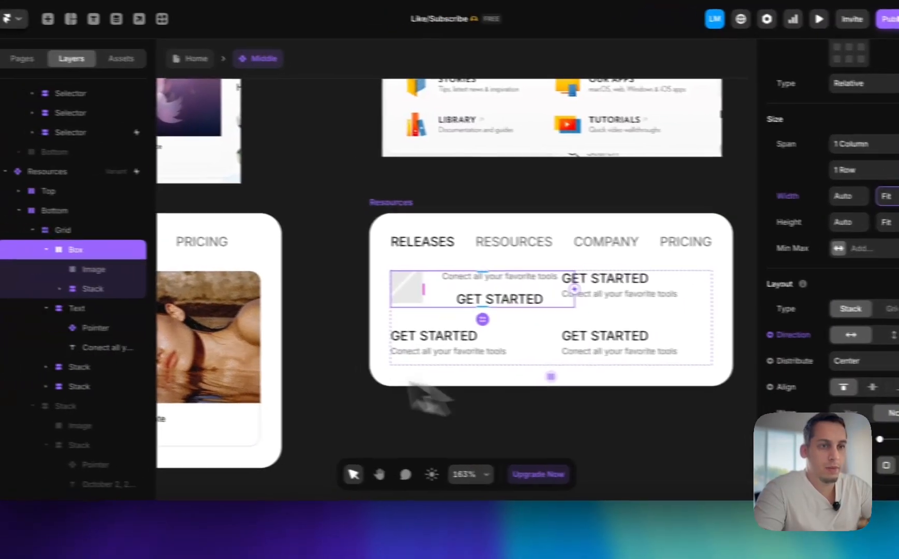
Place the Pointer title above the description in Box's nested stack and set that stack's gap to 2
left_click(31, 287)
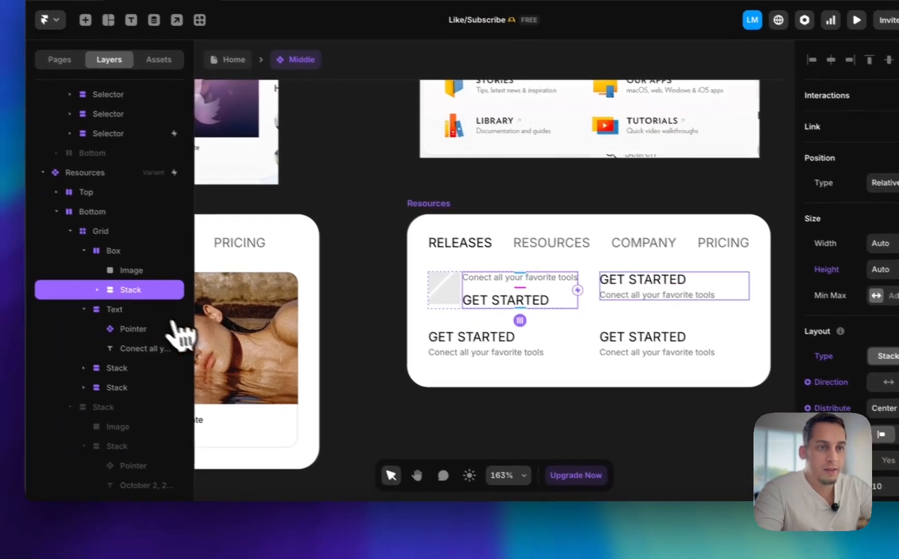
left_click(124, 307)
left_click(167, 347)
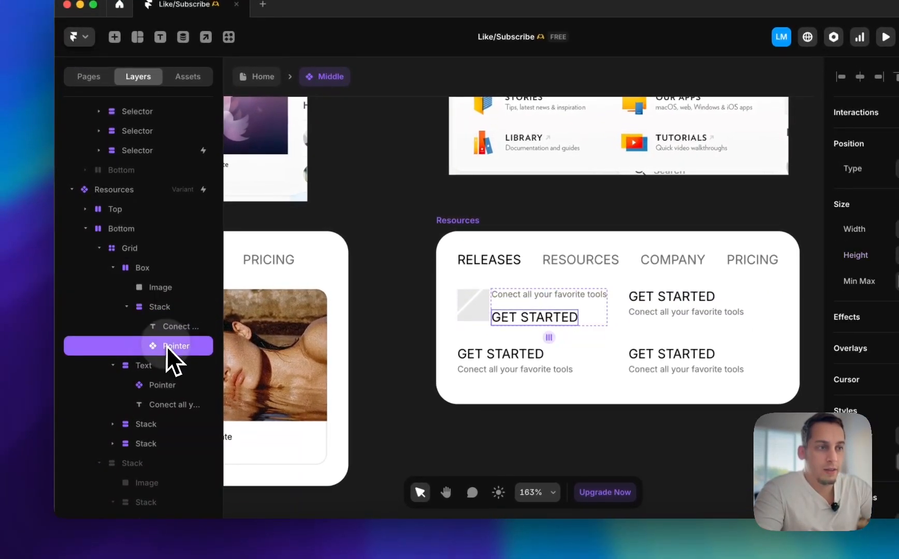
left_click_drag(168, 322, 167, 321)
left_click(159, 311)
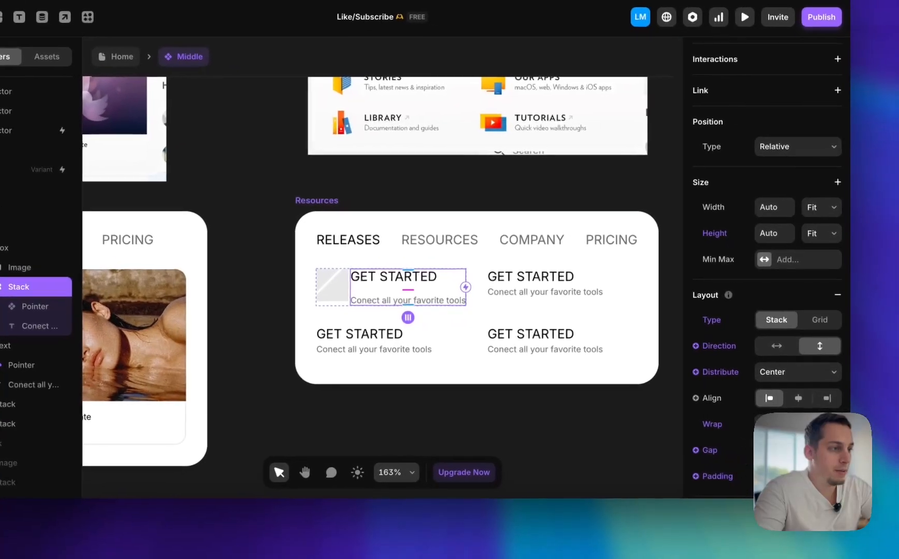
key("shift+Down")
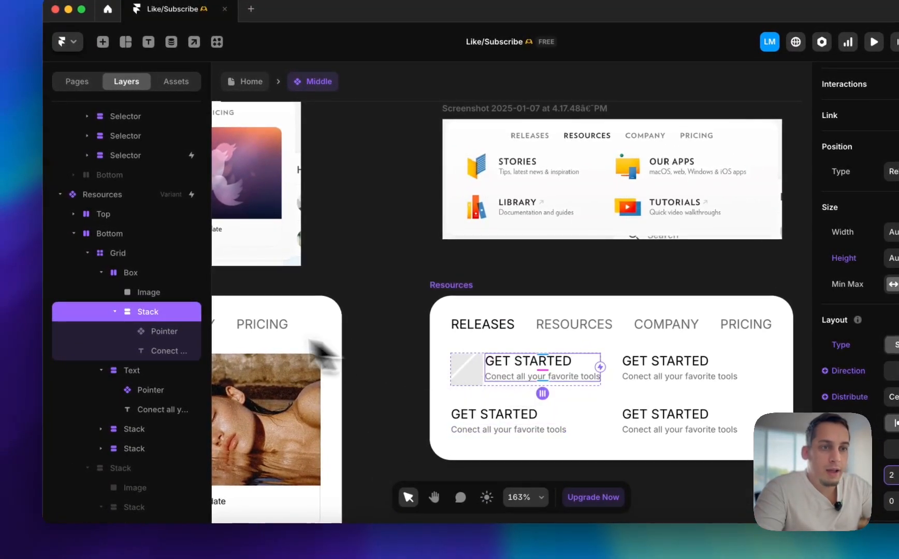
Align the contents of the Box stack to the vertical center
left_click(147, 278)
left_click(799, 390)
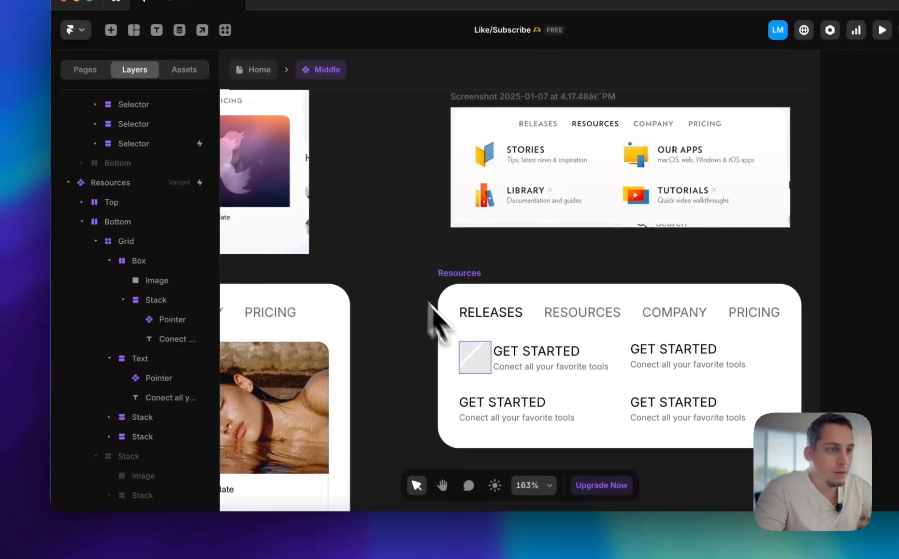
left_click(441, 362)
left_click(377, 266)
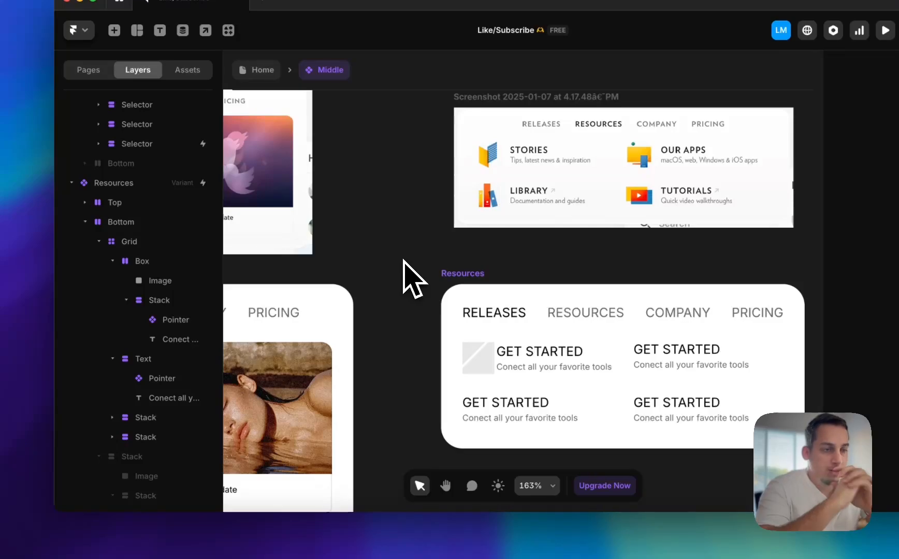
Wrap the image in its own stack and place that stack before the text stack inside Box
left_click(481, 363)
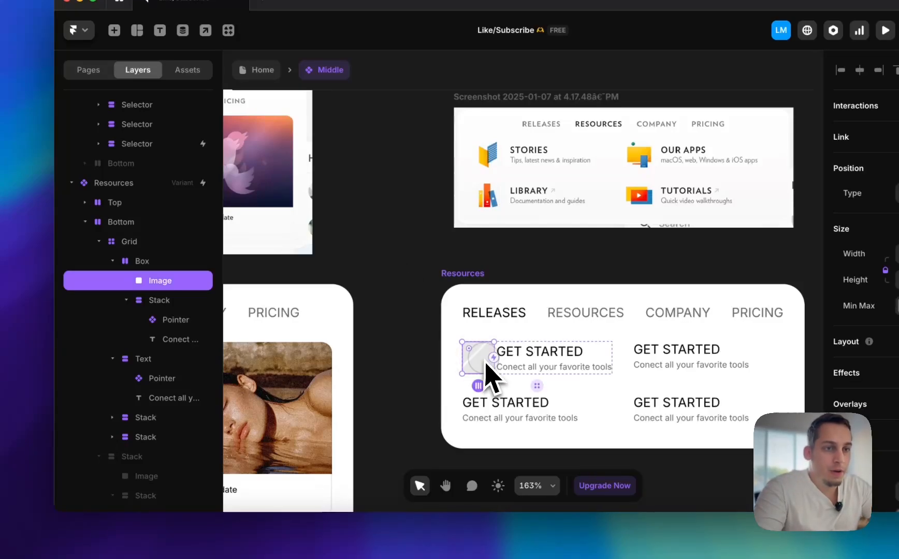
right_click(172, 287)
left_click(190, 411)
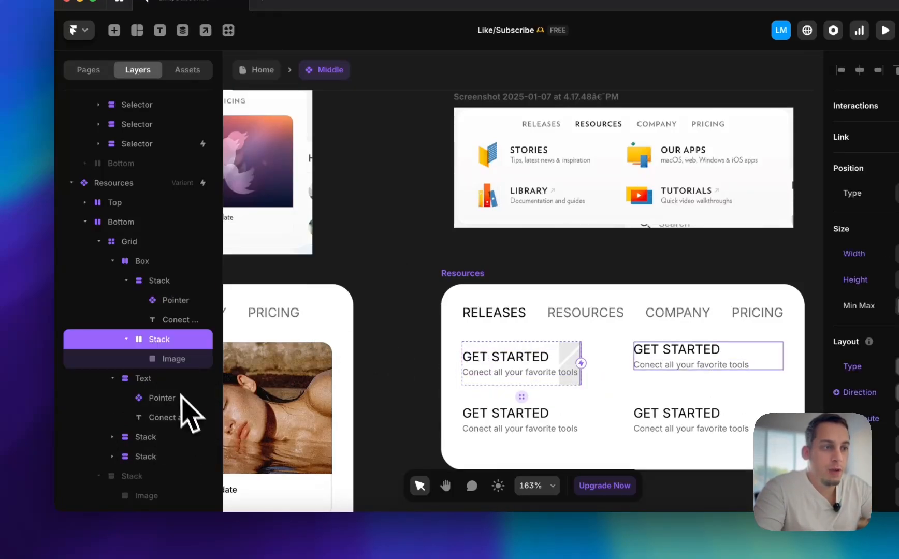
left_click_drag(154, 270, 155, 265)
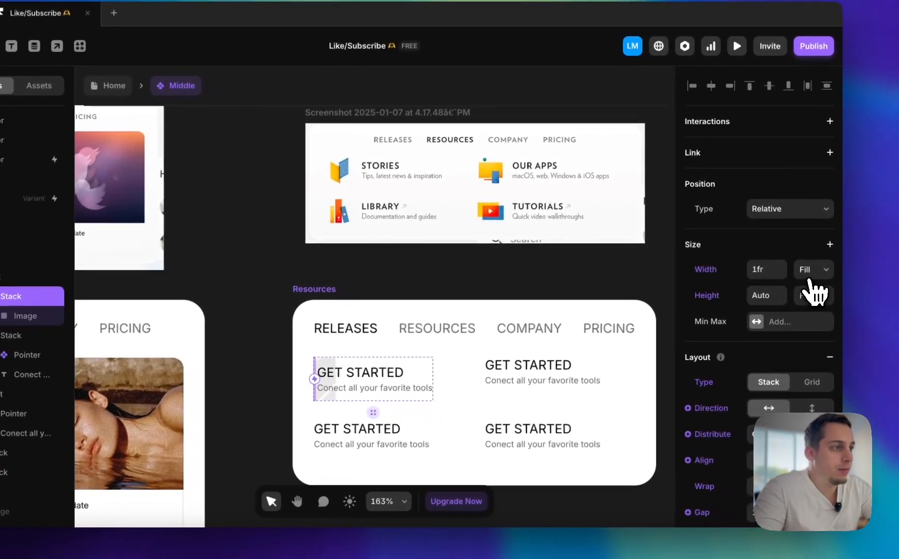
Set the image stack's width to Fit and its padding to 10
left_click(808, 274)
left_click(809, 283)
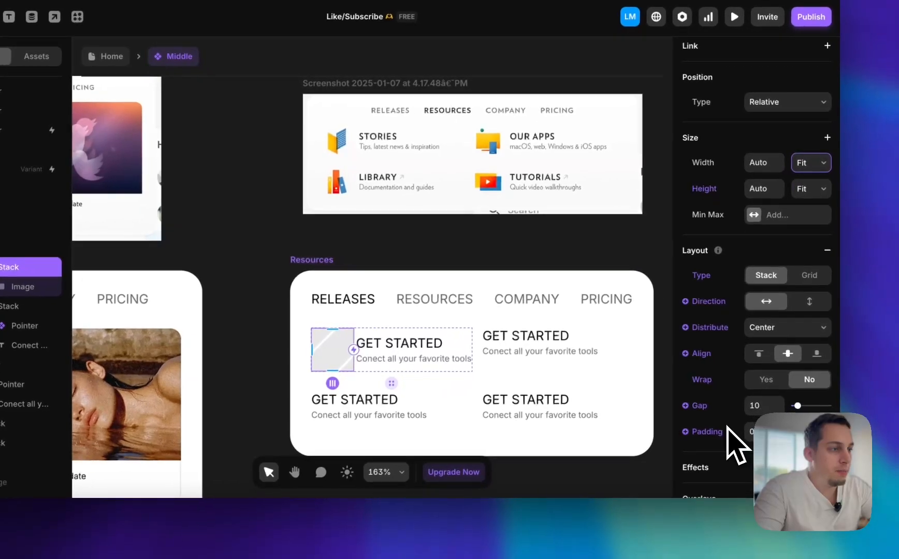
key("shift+Up")
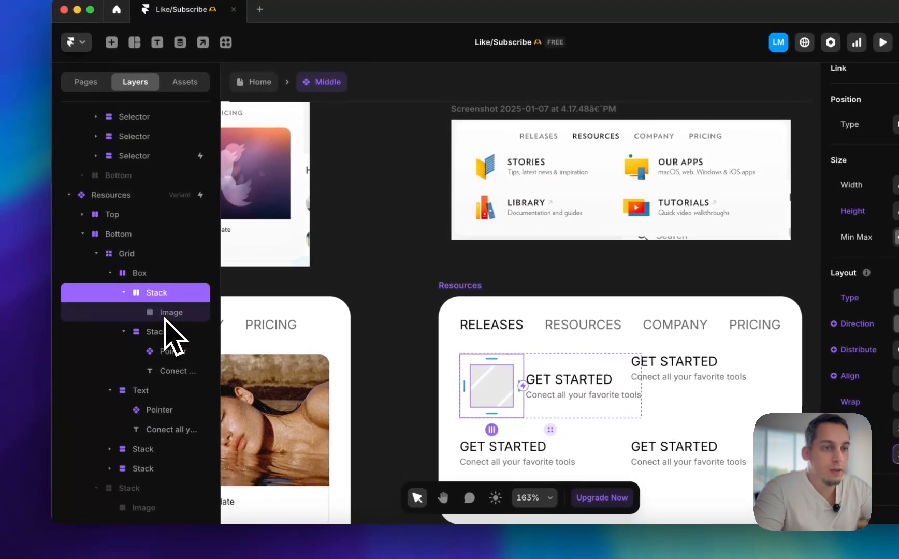
Shrink the image to about 26 × 26 and reduce the padding of the stack around it
left_click(168, 312)
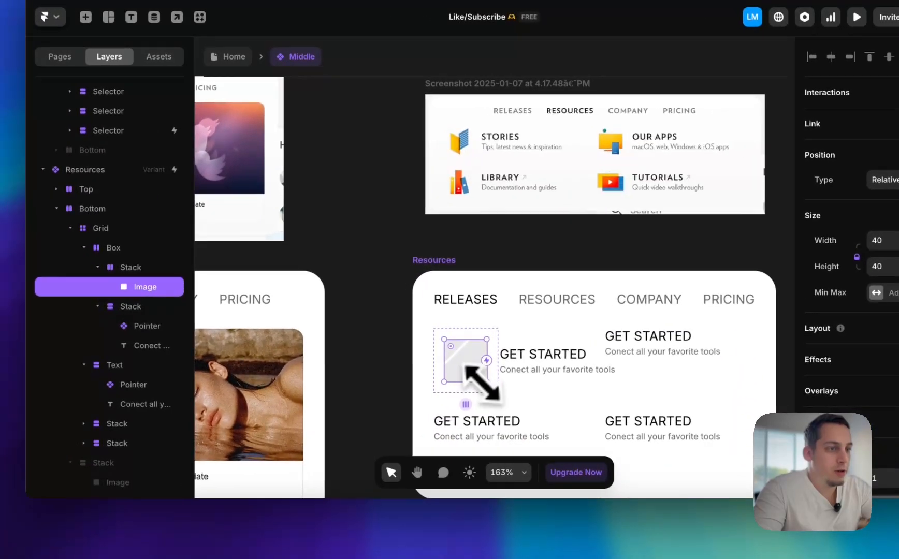
left_click_drag(486, 381, 470, 366)
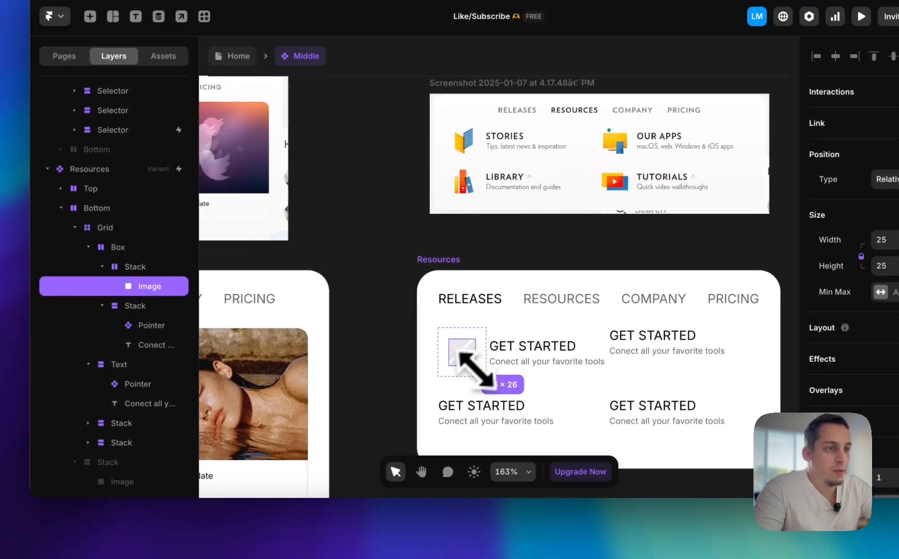
left_click(145, 268)
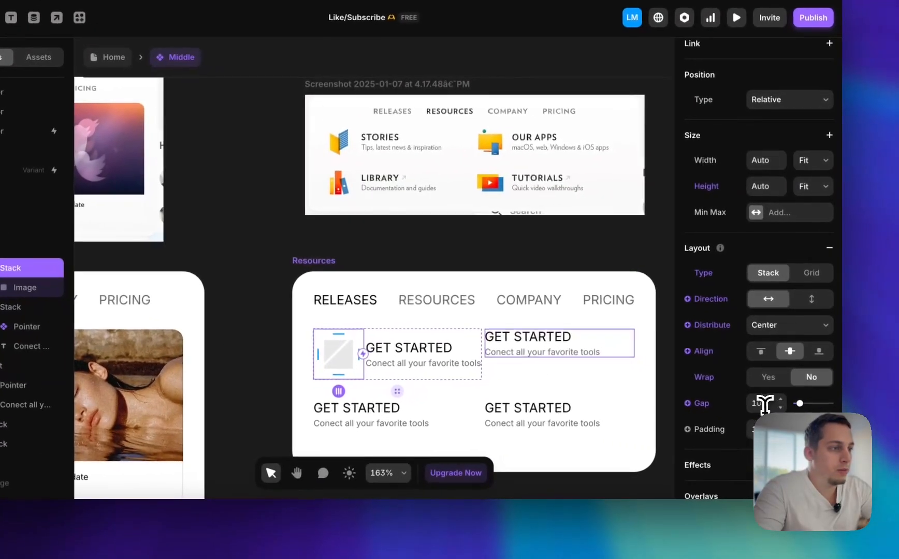
left_click(765, 404)
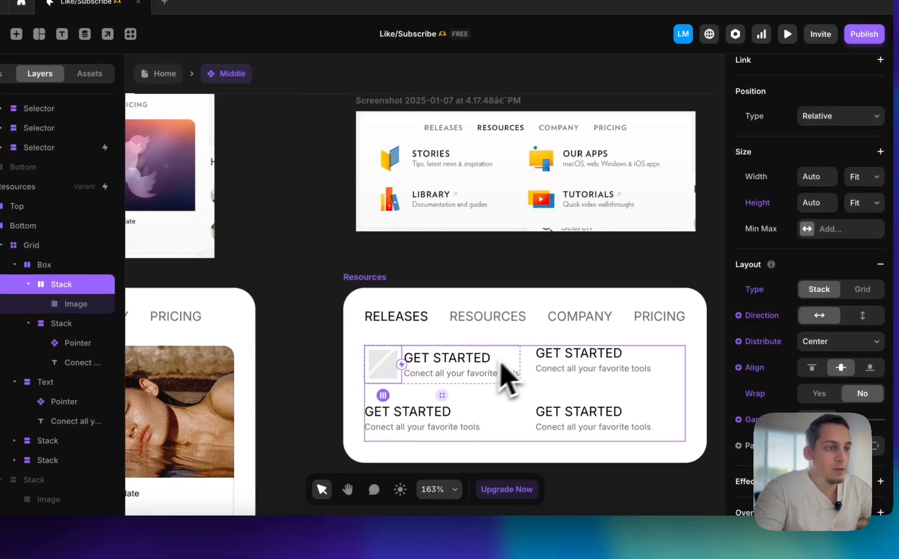
Set the gap between the image and the text in Box to 4
left_click(519, 350)
left_click(808, 456)
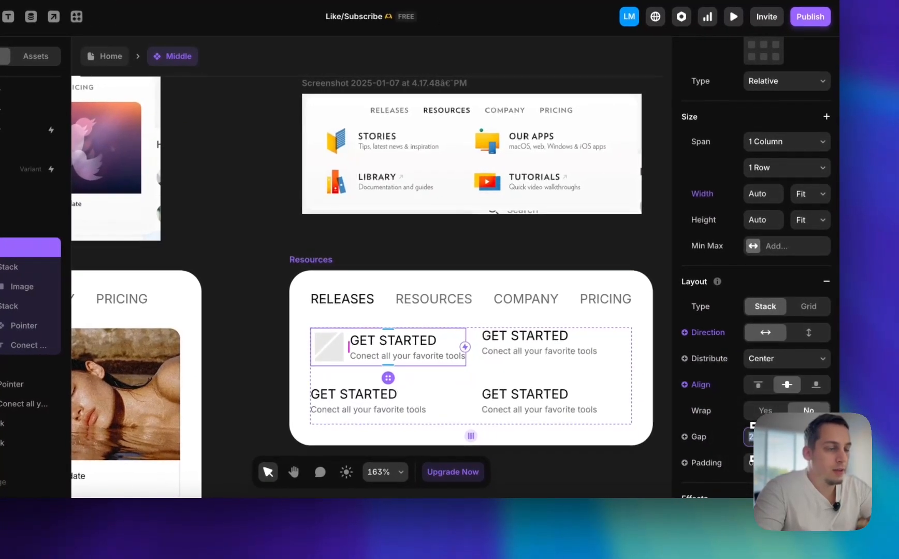
key("Up")
key("Up")
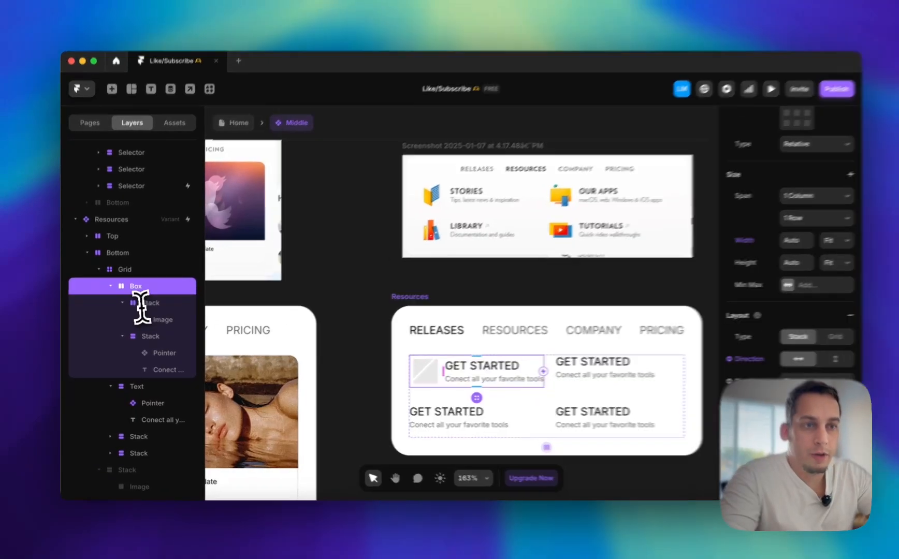
Delete the Text stack and the two remaining link stacks from the Resources grid, keeping only Box
left_click(108, 289)
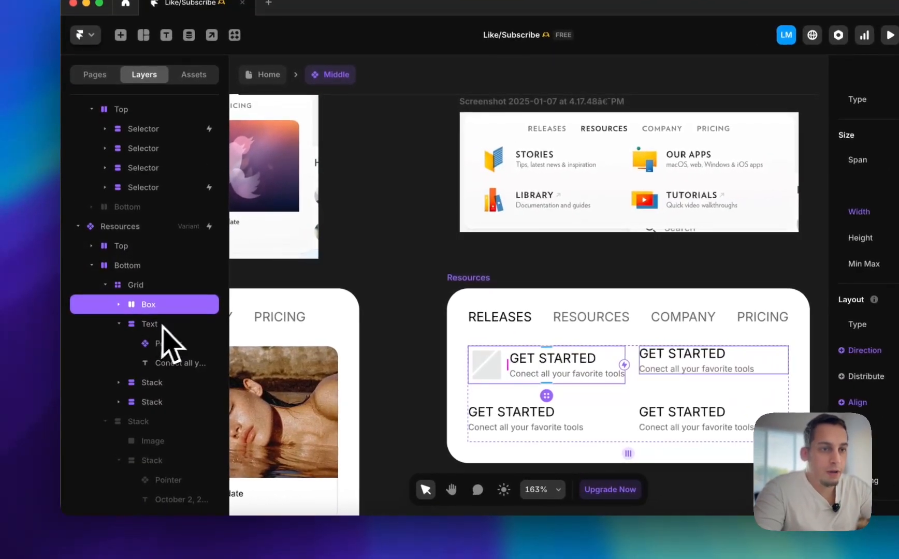
left_click(155, 365)
left_click(157, 402, "shift")
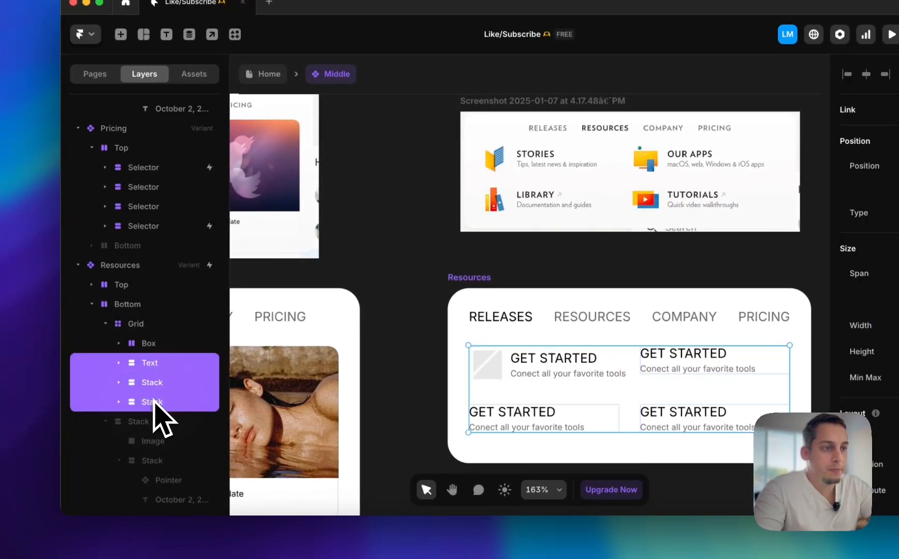
key("BackSpace")
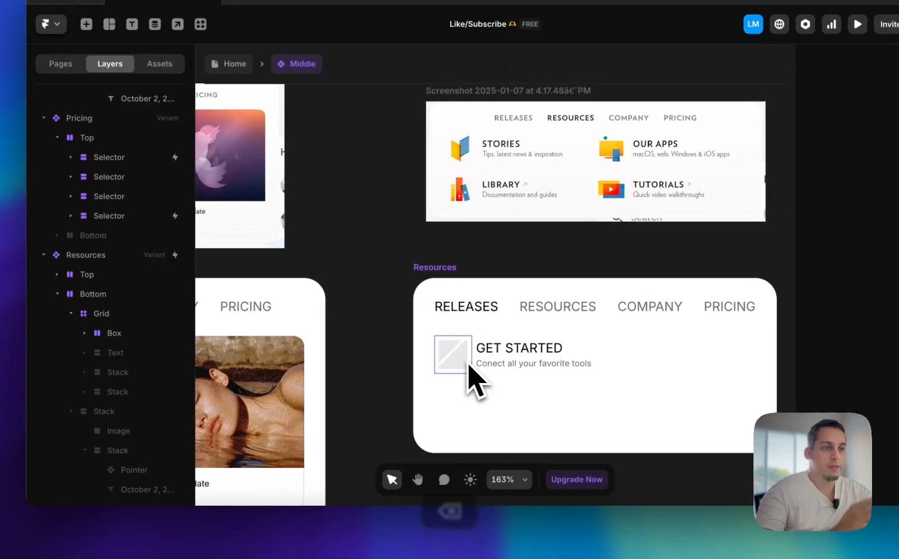
left_click(476, 373)
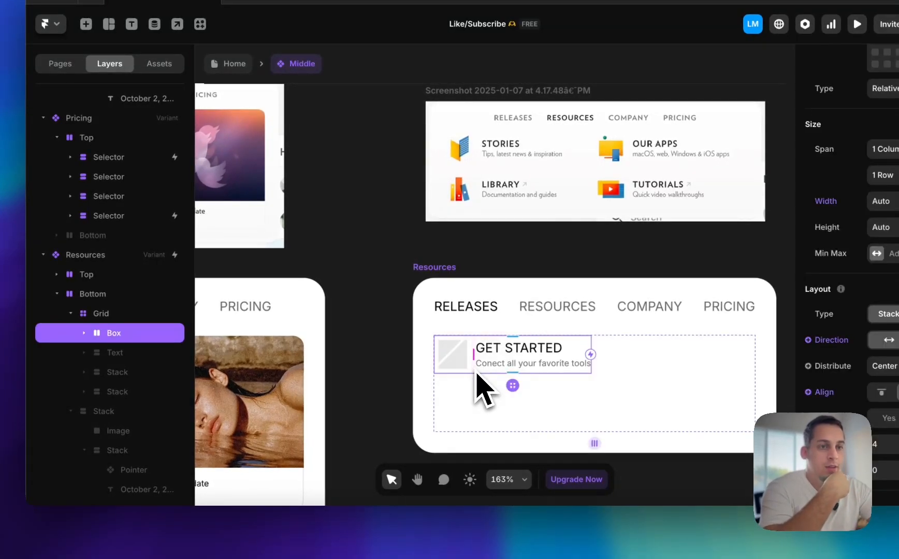
right_click(156, 333)
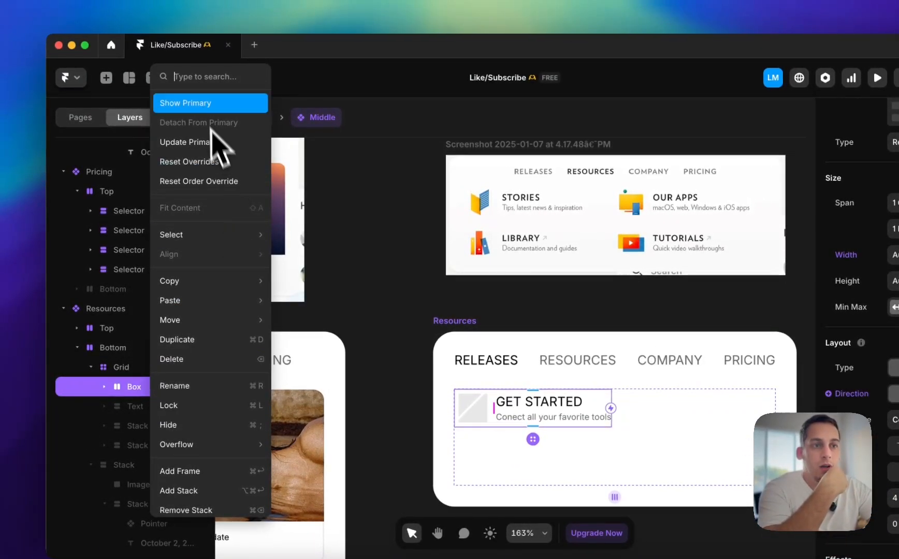
left_click(354, 199)
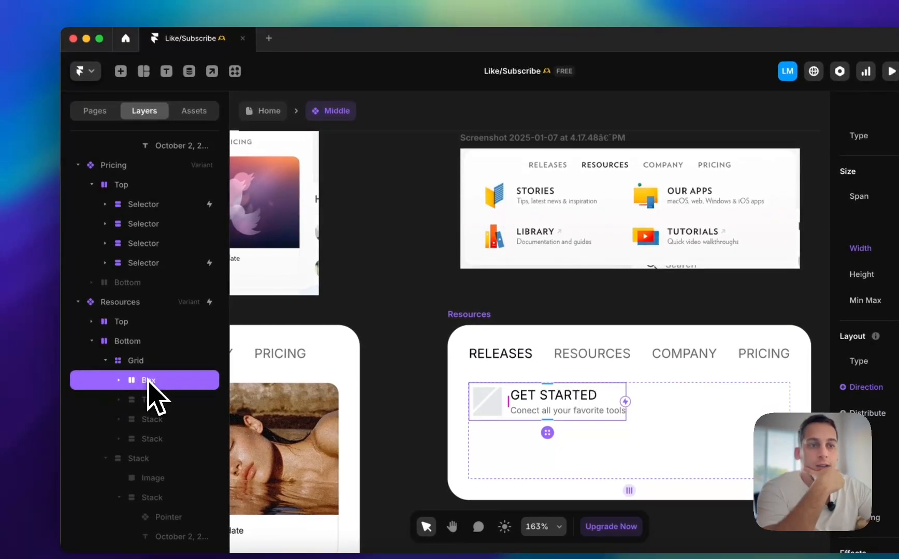
right_click(148, 380)
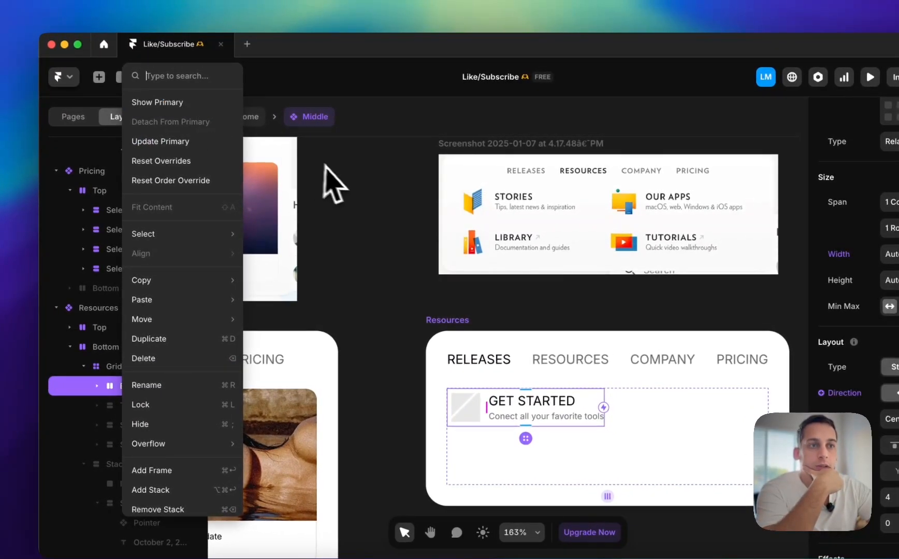
scroll(161, 162, "down", 2)
left_click(352, 215)
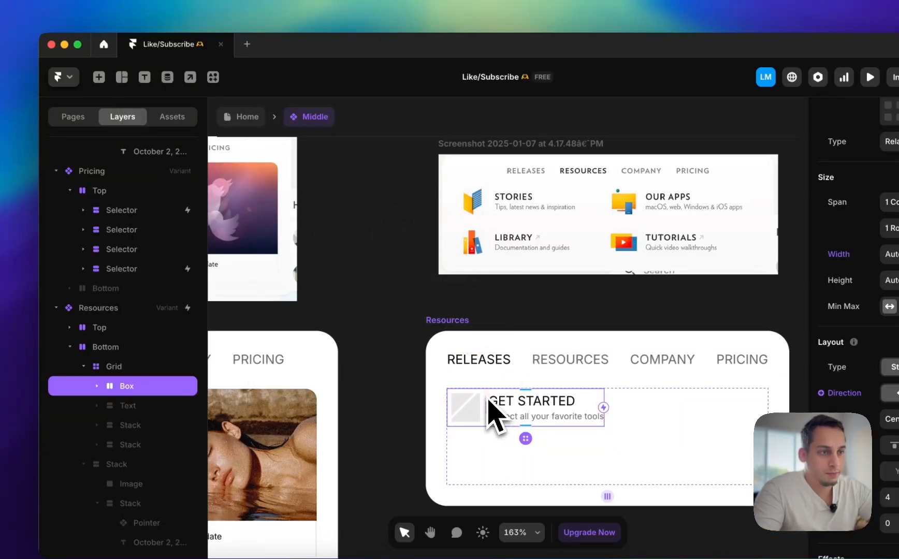
Copy Box onto the empty canvas above the Resources variant and select the image inside the copy
left_click_drag(491, 401, 389, 291)
left_click(482, 305)
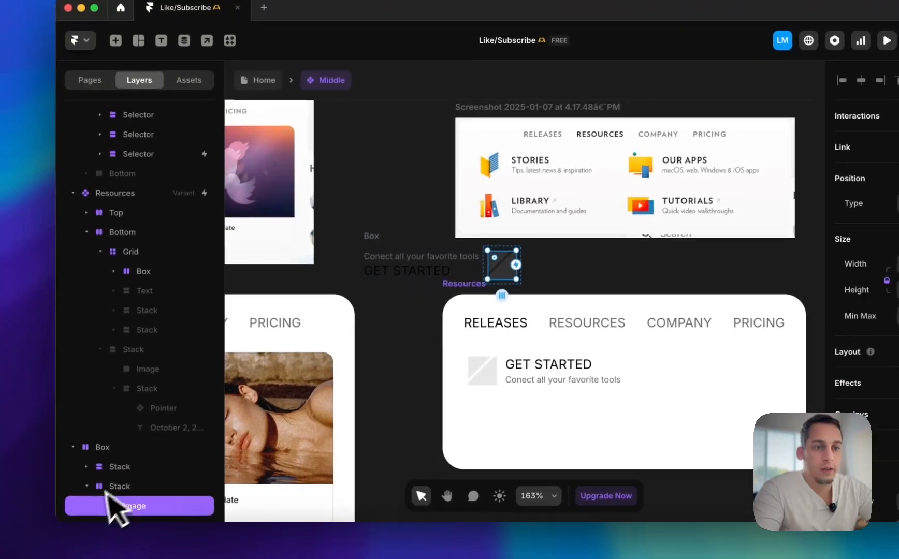
Reorder the copied Box so the image stack comes before the text stack
left_click(87, 486)
left_click(124, 504)
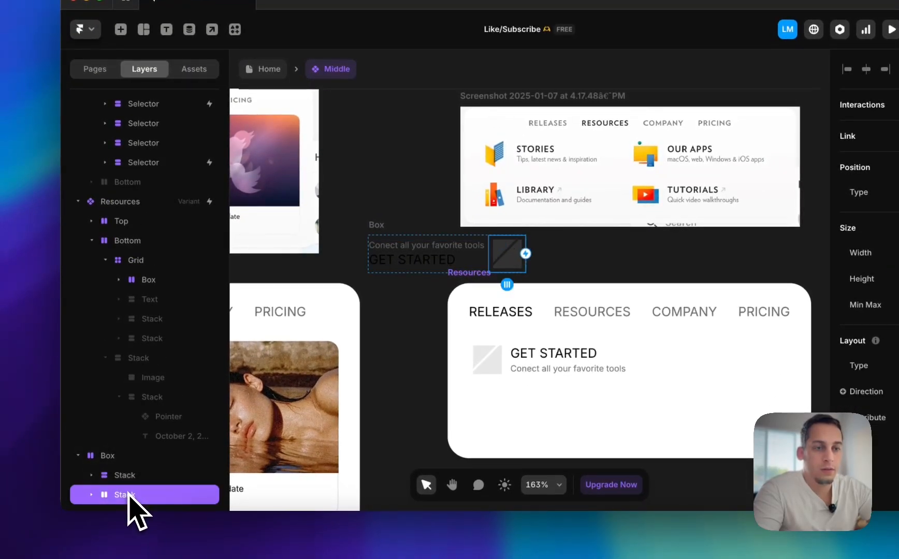
left_click_drag(125, 469, 129, 487)
Turn the copied Box into a new component named Box
left_click(113, 458)
right_click(113, 460)
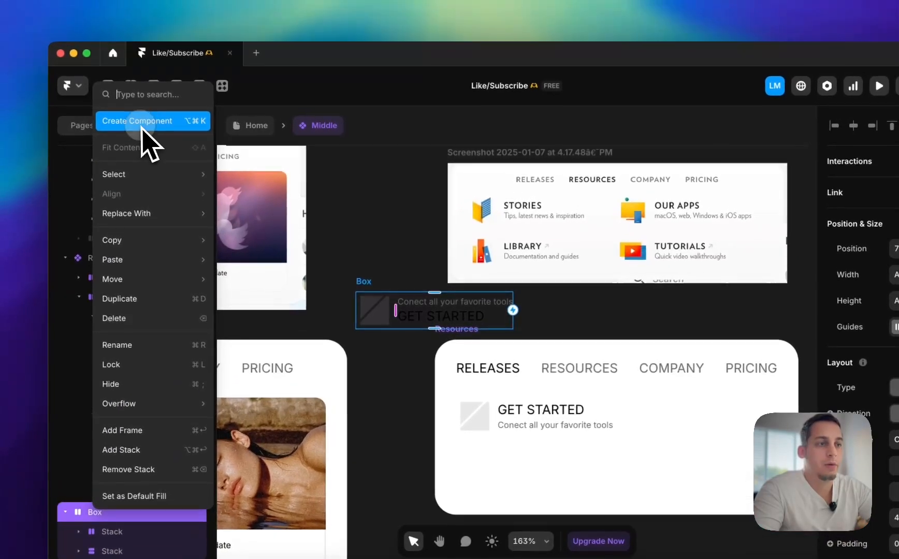
left_click(144, 90)
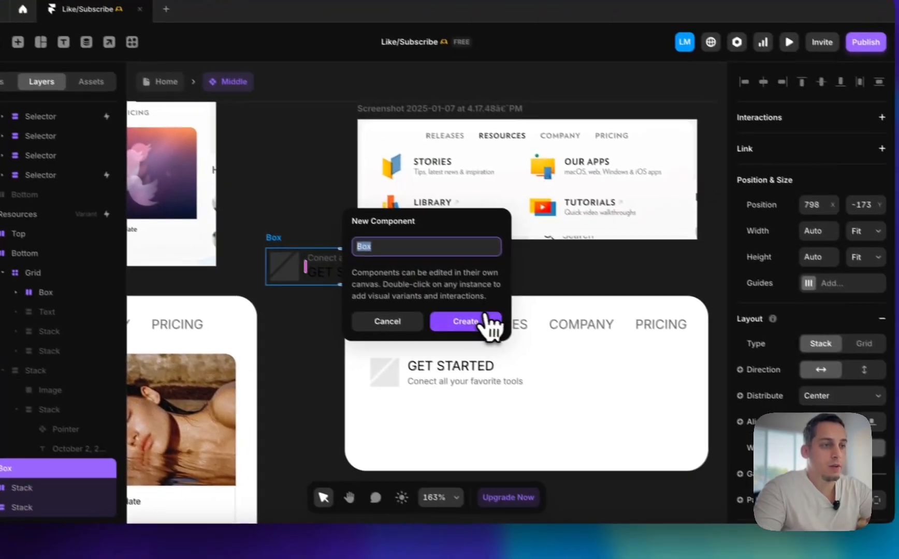
left_click(466, 321)
Add a Hover variant to the Box component's primary variant
scroll(376, 309, "up", 5)
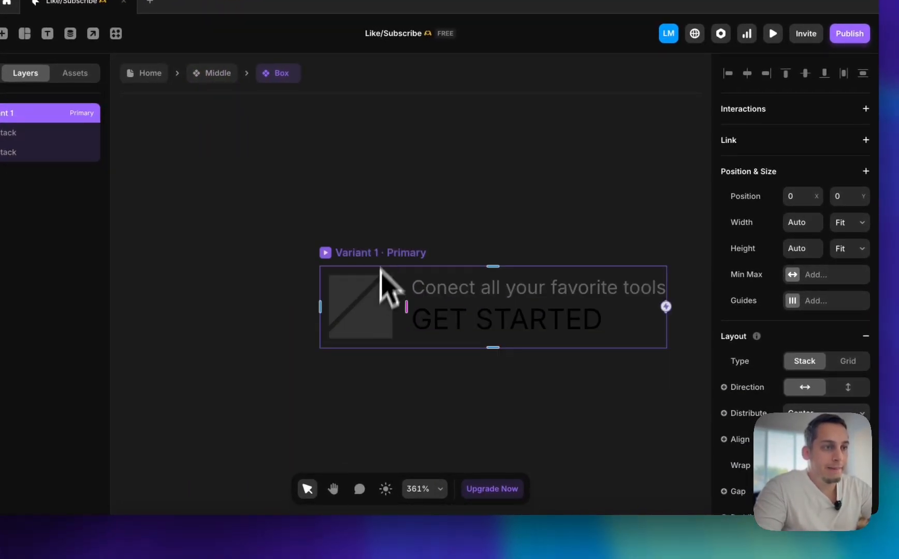
scroll(374, 251, "down", 7)
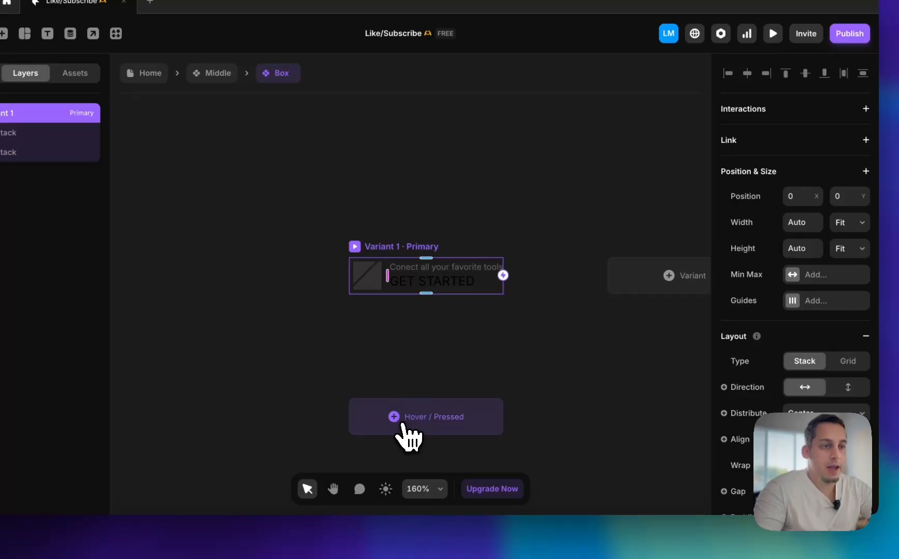
left_click(414, 438)
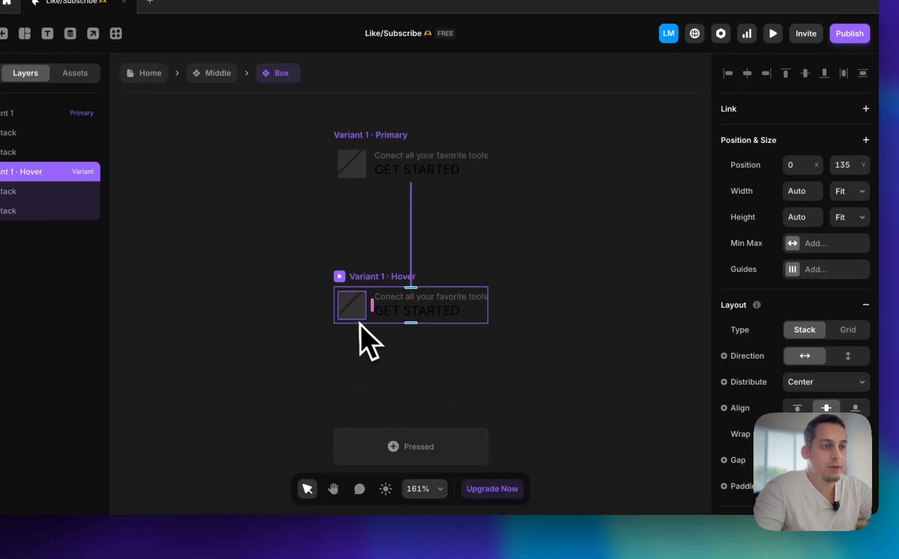
Examine the image stack's settings and the Pointer's variant options in the Hover variant of Box
left_click(341, 321)
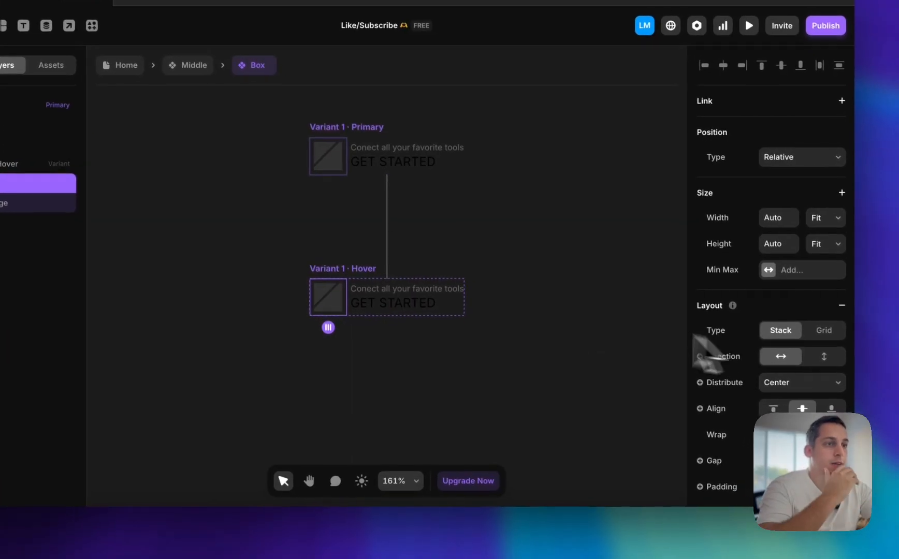
scroll(755, 339, "down", 5)
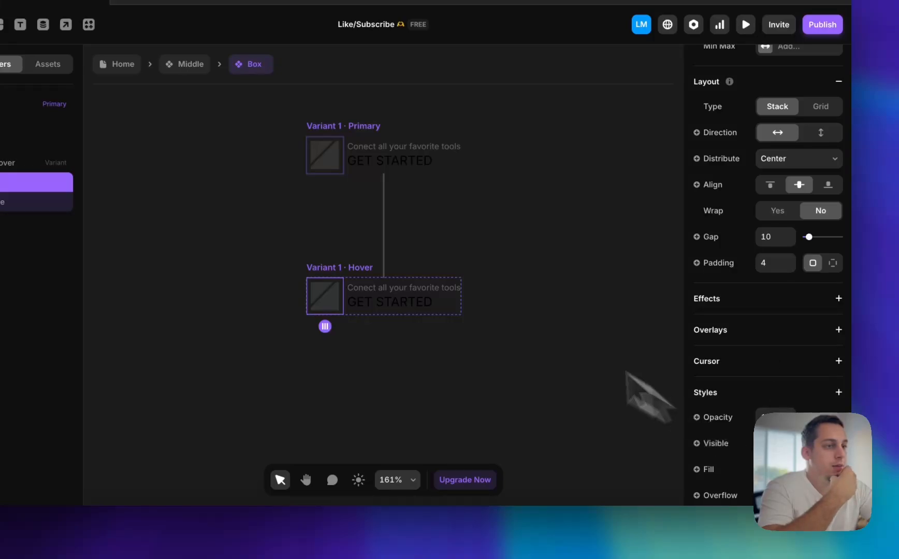
left_click(392, 305)
scroll(771, 361, "down", 3)
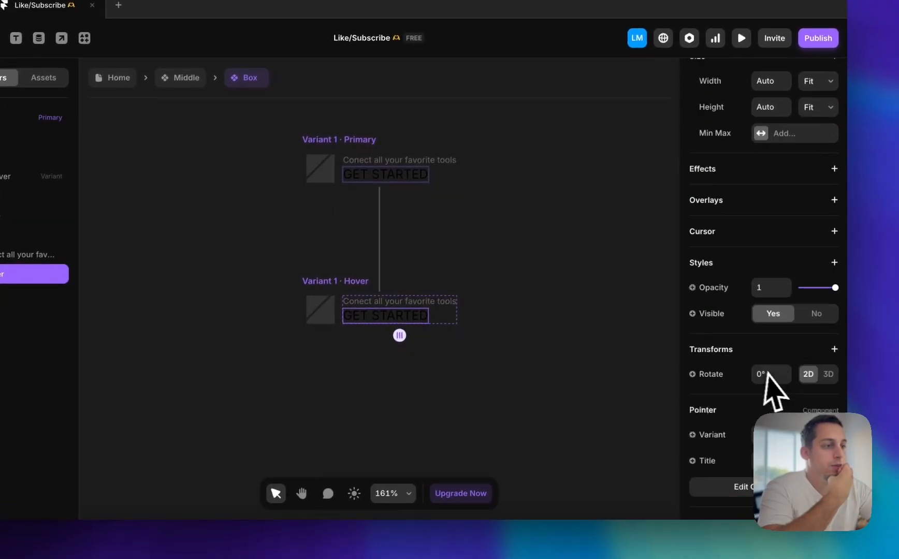
scroll(767, 372, "down", 1)
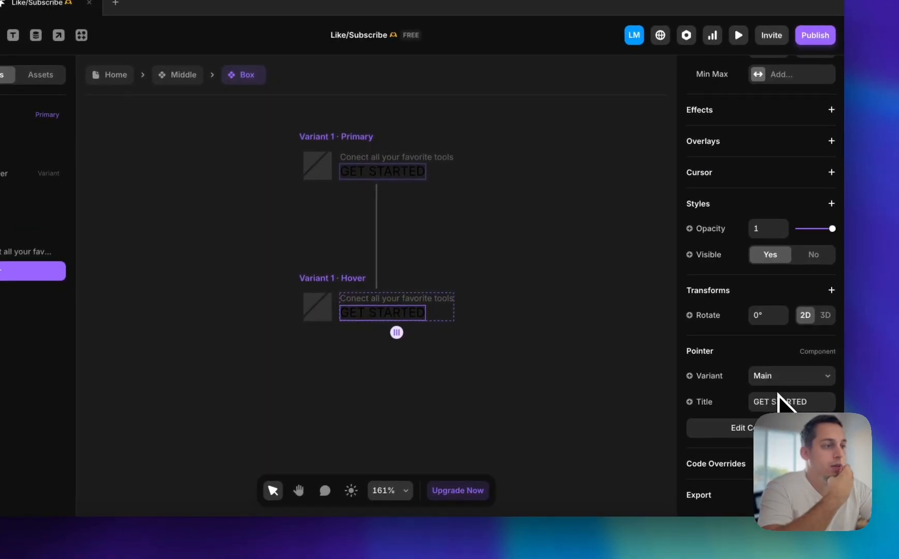
left_click(725, 366)
left_click(784, 377)
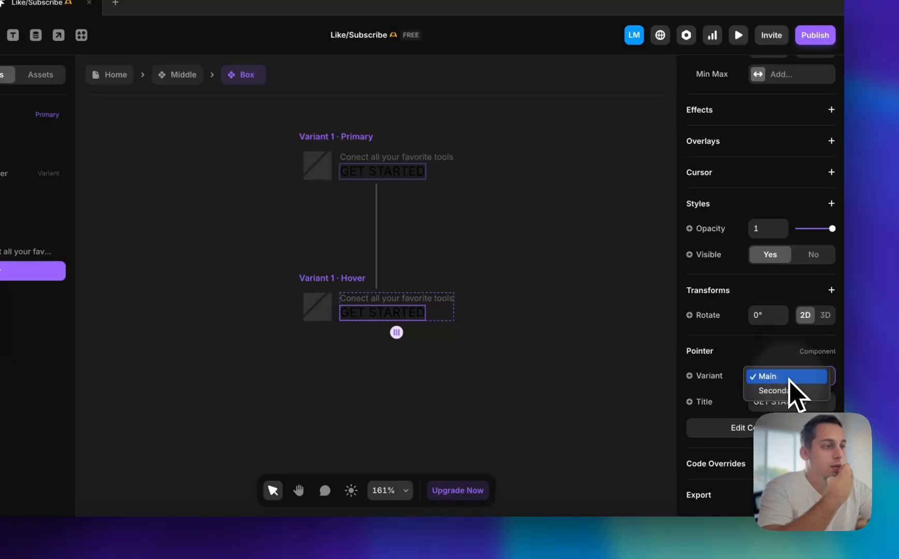
left_click(316, 307)
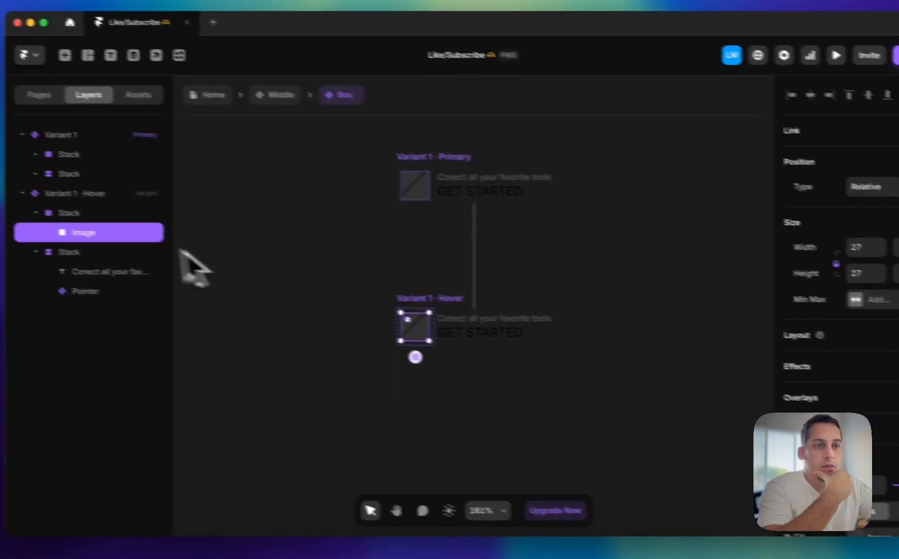
Fill the stack around the image in the Hover variant with #000000 at 5% opacity
left_click(52, 198)
scroll(790, 376, "down", 2)
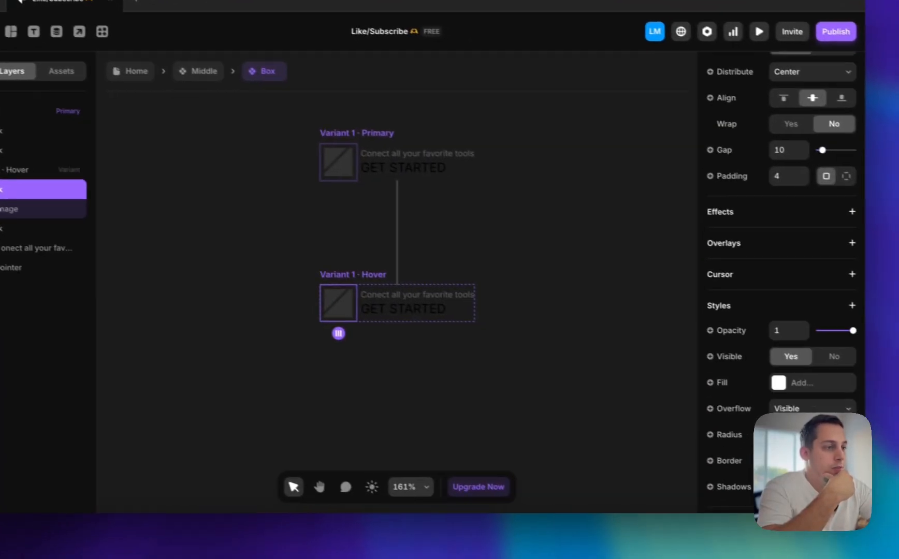
left_click(764, 359)
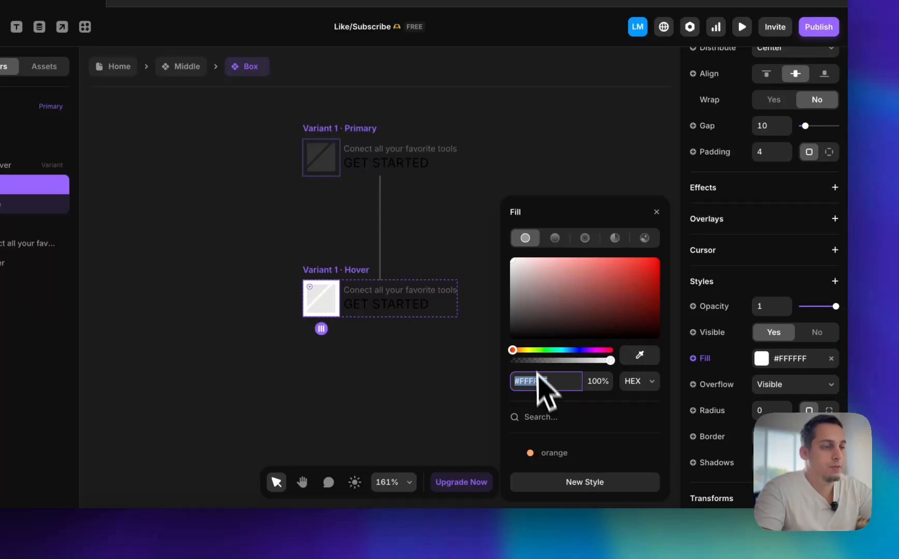
left_click_drag(500, 311, 482, 386)
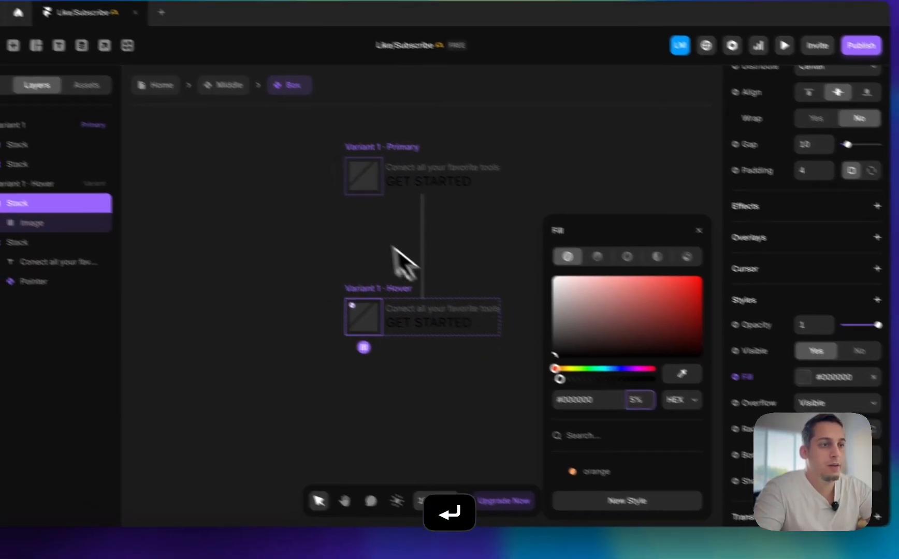
Return to the Middle component and replace the original Box in the Resources grid with the Box component instance
left_click(299, 214)
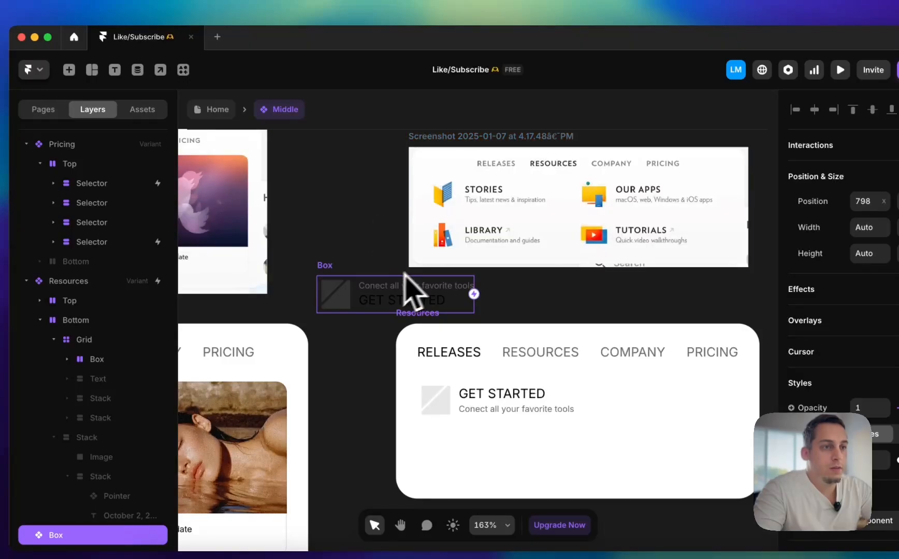
left_click(461, 408)
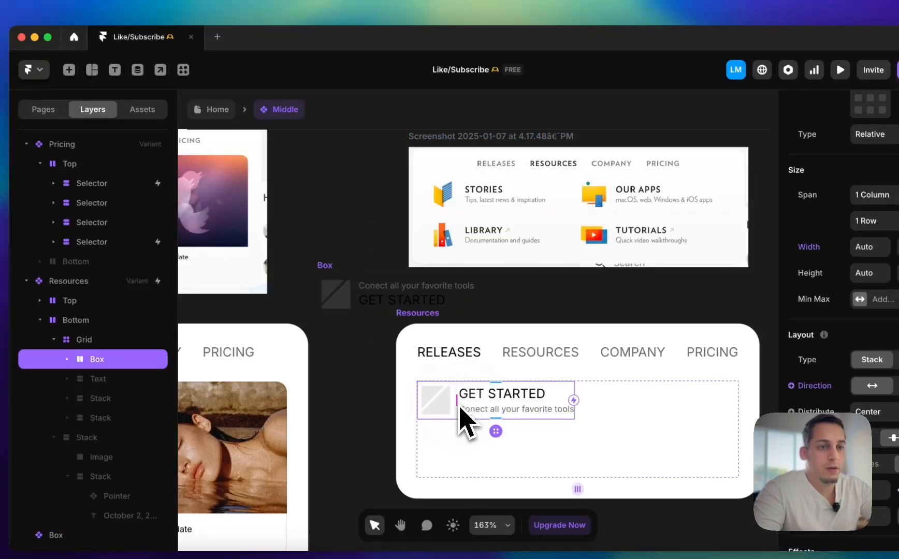
left_click_drag(332, 303, 568, 421)
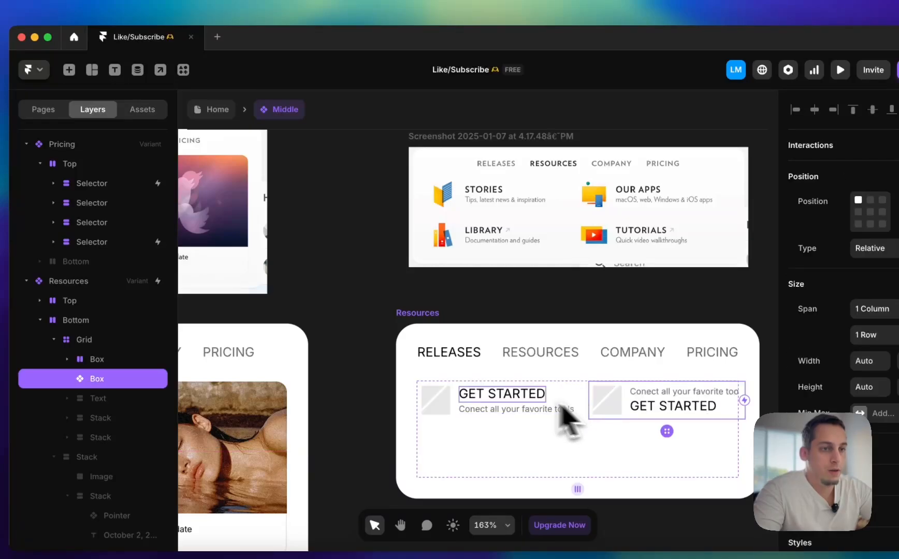
key("BackSpace")
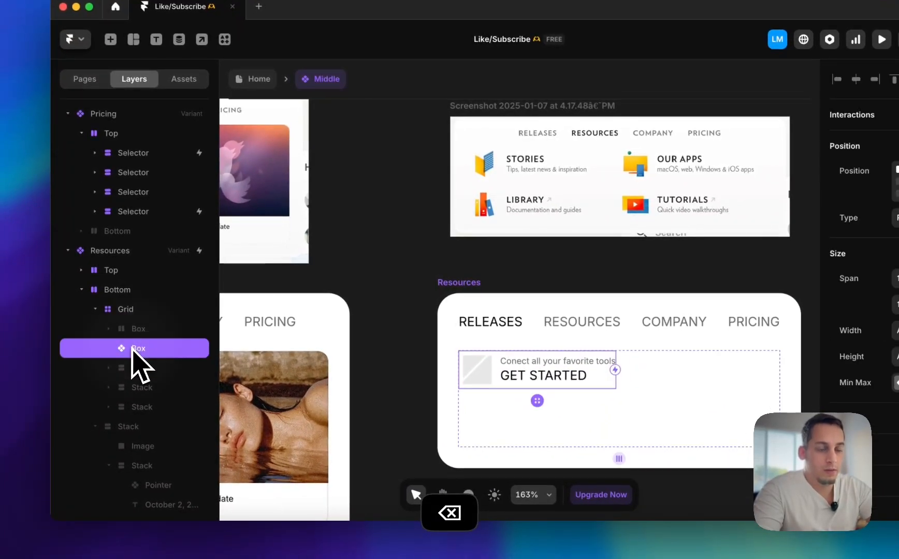
left_click(132, 348)
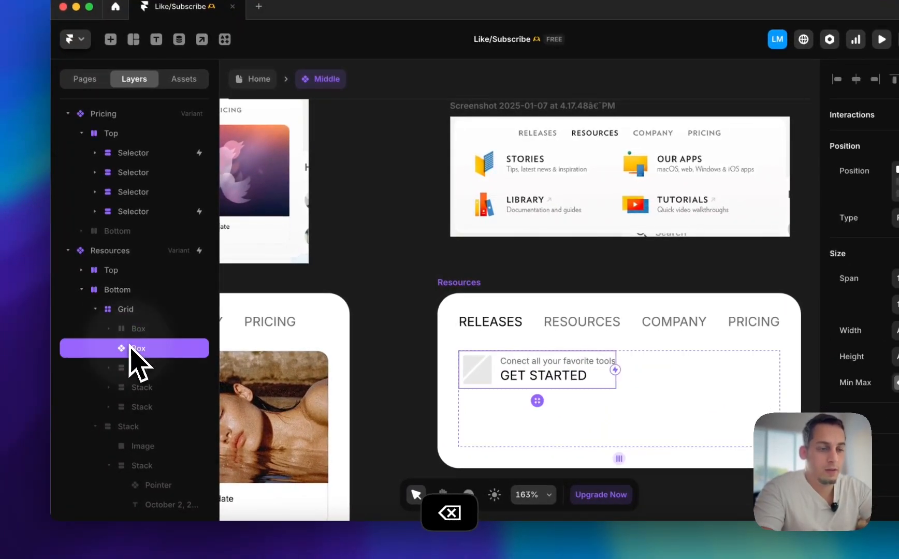
Duplicate the Box instance three times to fill the two-by-two Resources grid
key("super+d")
key("super+d")
key("super+d")
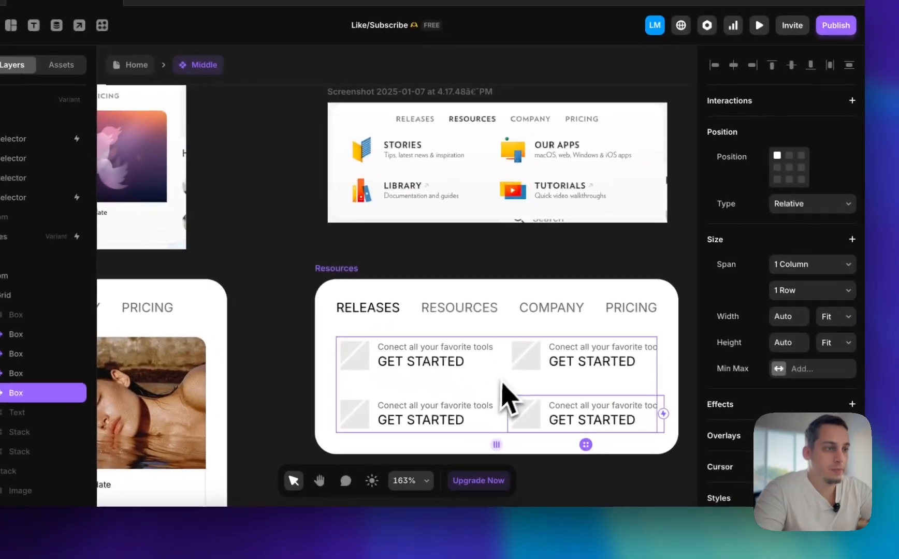
Try setting the Resources grid's width to Fit Content, and undo it
left_click(632, 397)
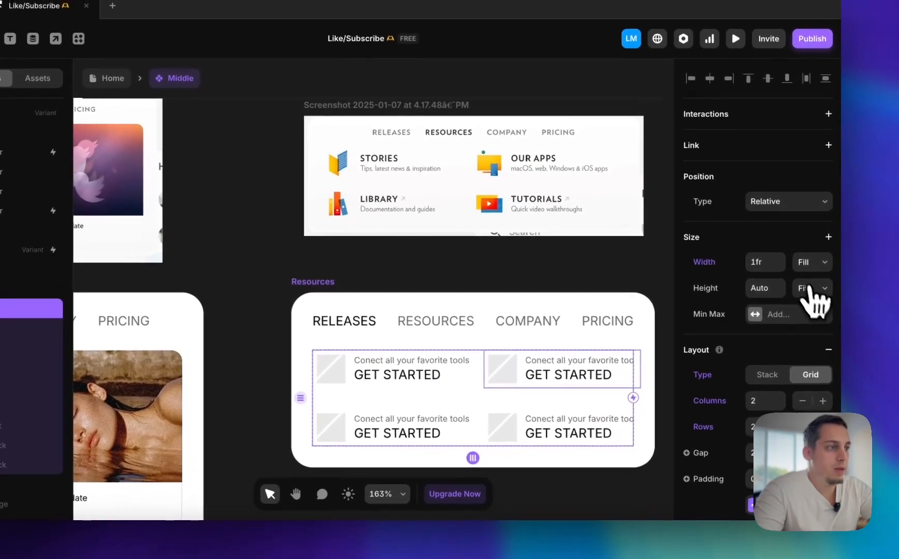
left_click(810, 262)
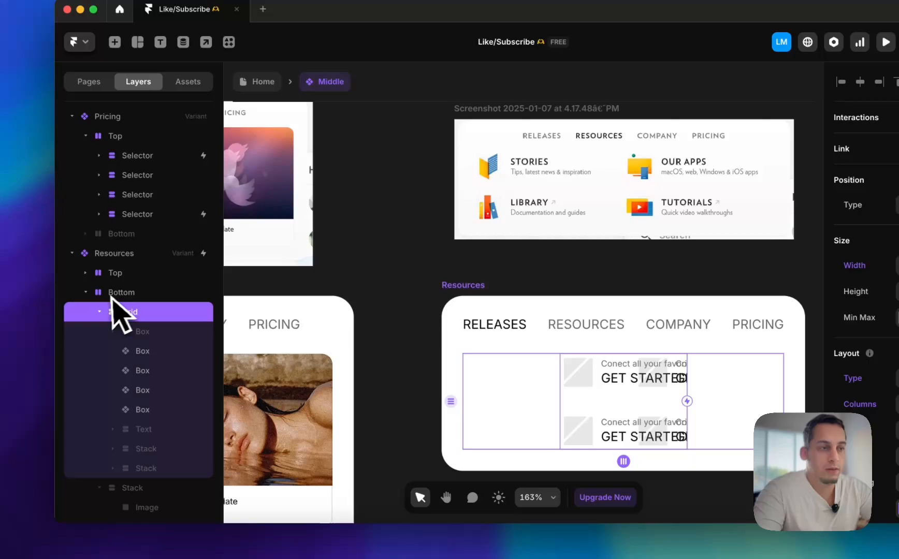
key("super+z")
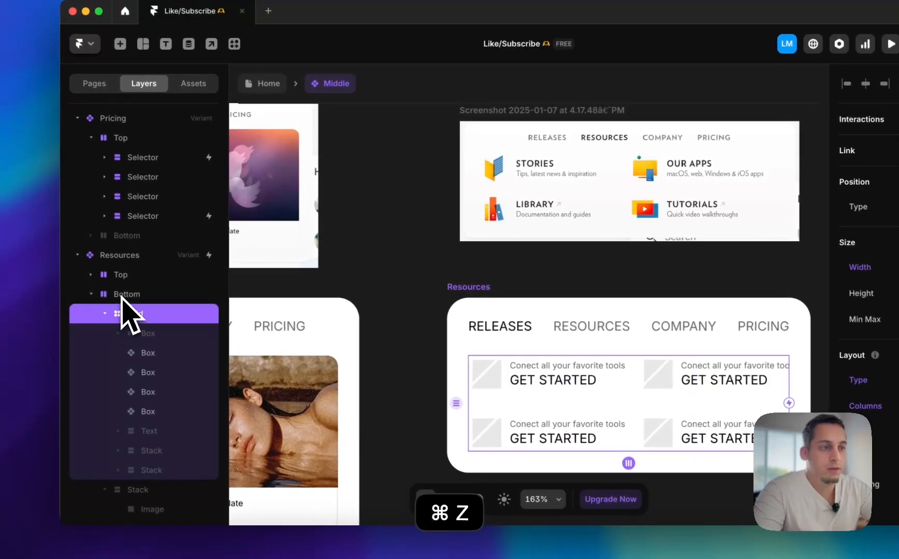
Inspect the sizing of the Bottom stack, the grid and the Box component to find why the boxes overflow
left_click(123, 296)
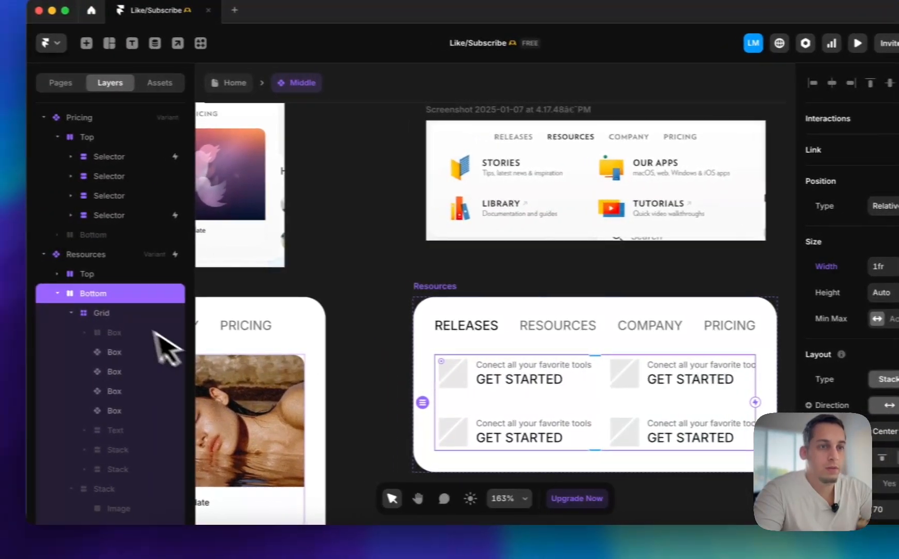
left_click(132, 314)
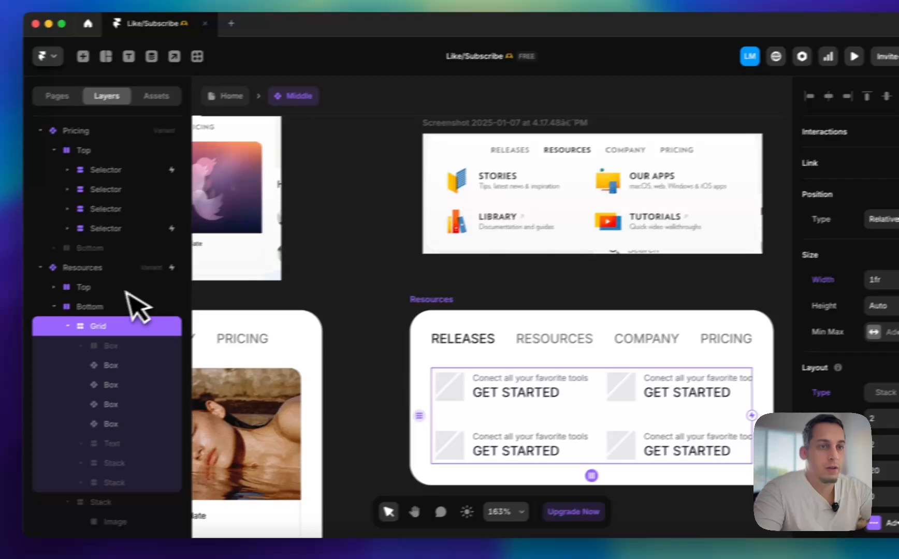
left_click(133, 293)
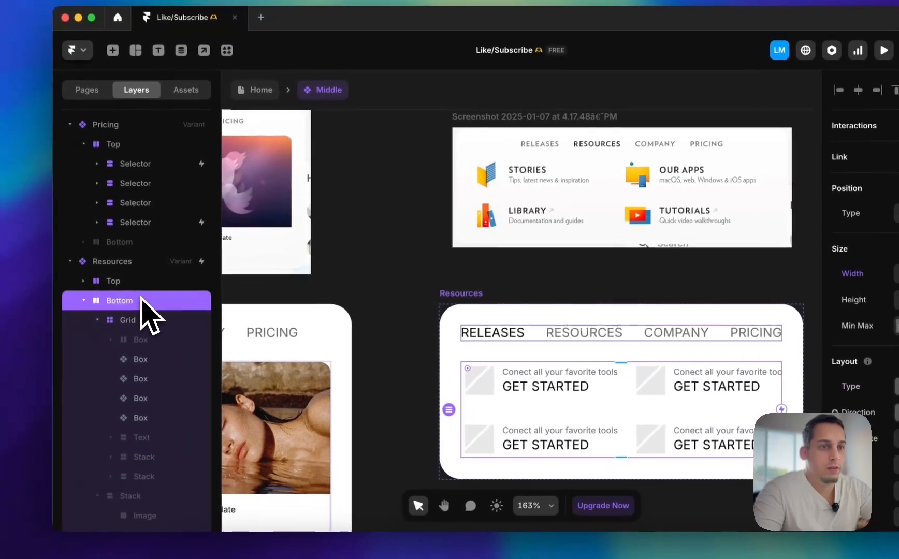
left_click(130, 261)
left_click(134, 298)
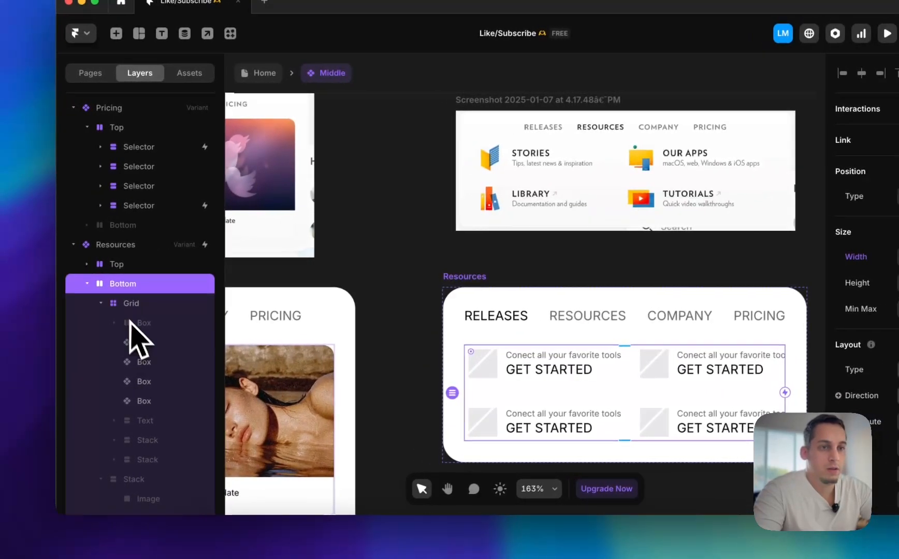
left_click(134, 341)
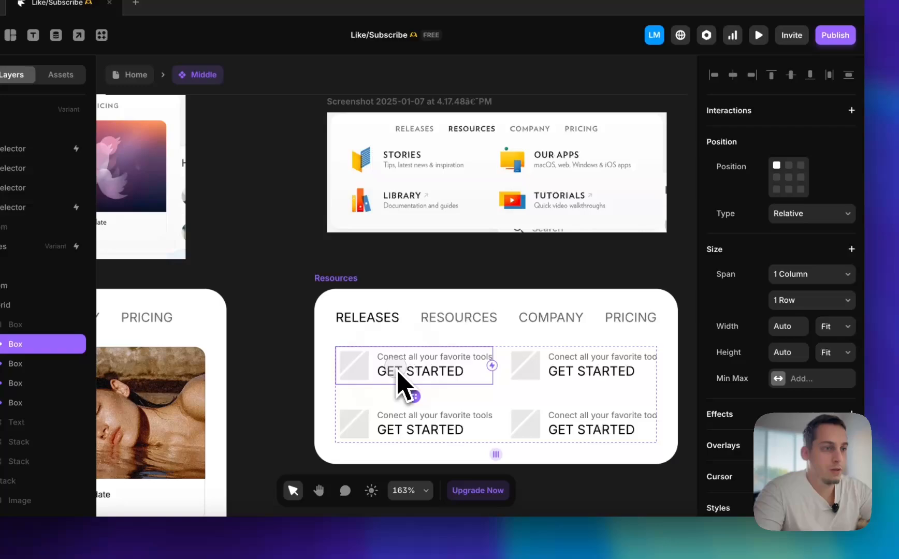
double_click(397, 373)
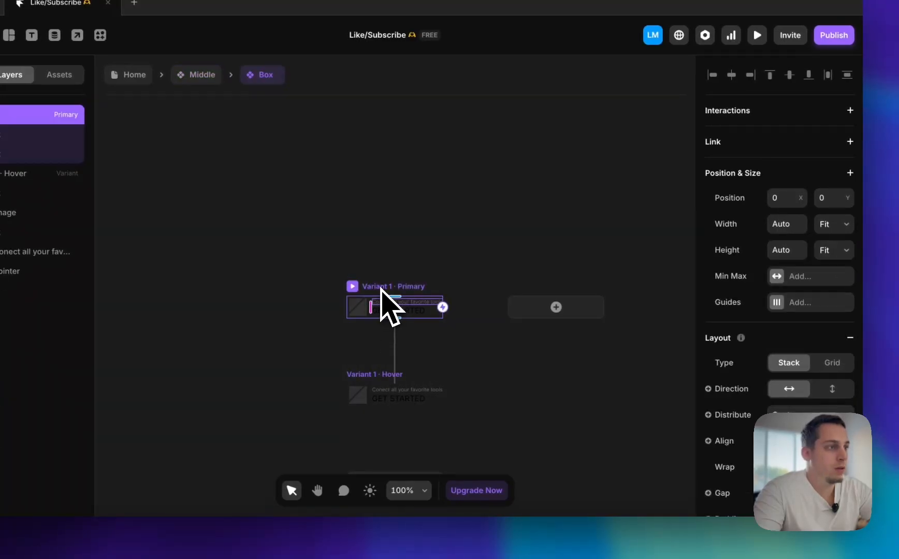
left_click(201, 79)
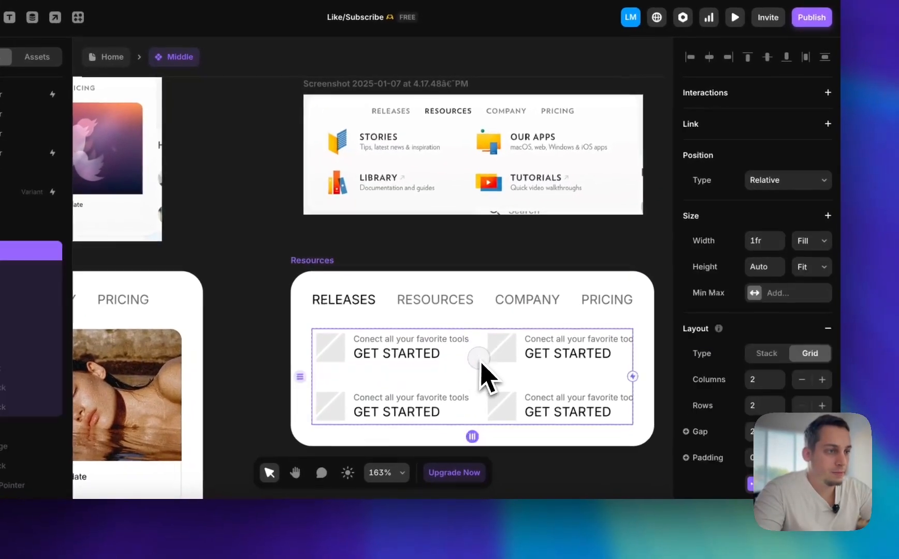
Set the gap of the Resources grid to 10
key("shift+Down")
key("shift+Down")
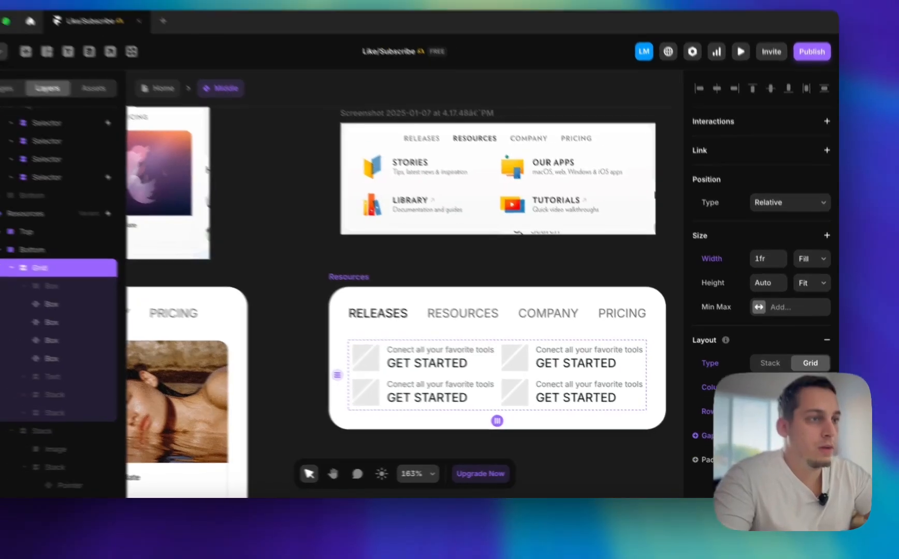
key("shift+Up")
key("shift+Up")
key("shift+Up")
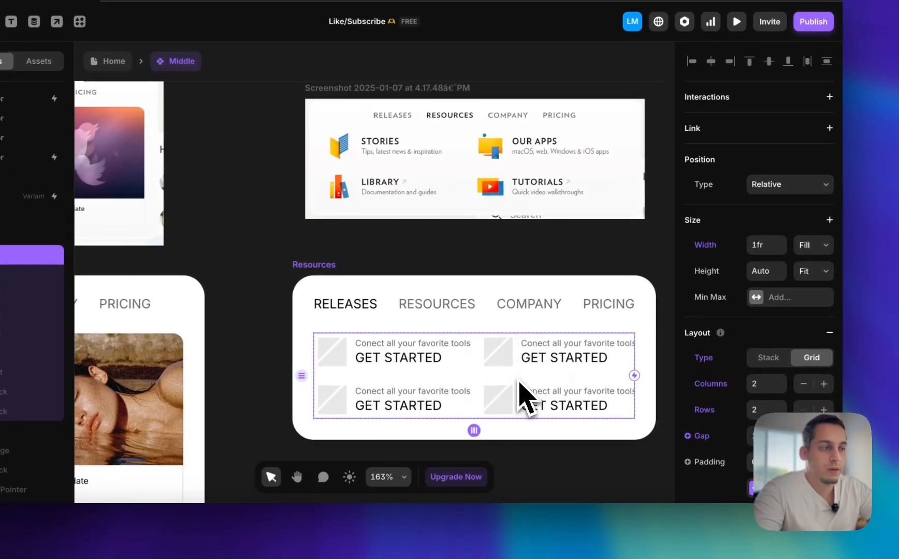
scroll(790, 373, "down", 2)
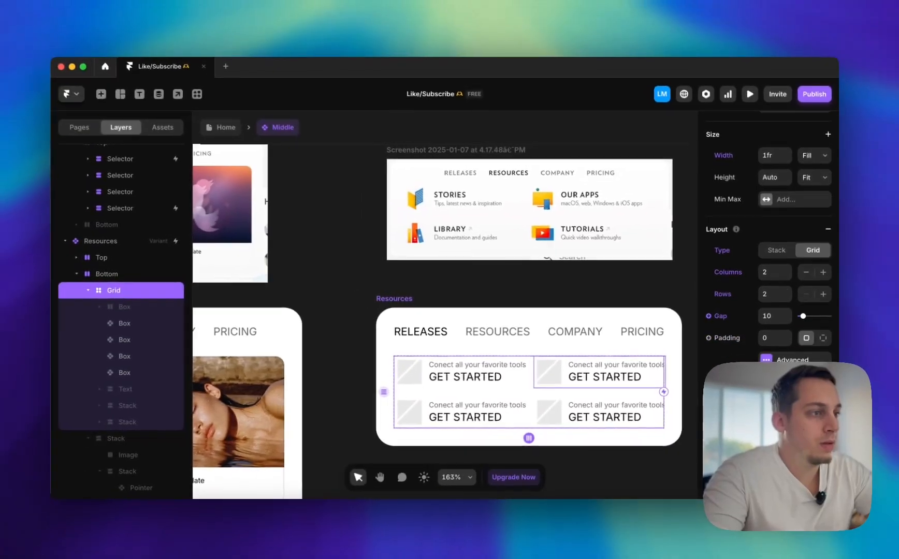
Try setting the Resources variant's Bottom stack and its grid to a Fit Content width, and undo both changes
scroll(787, 294, "up", 3)
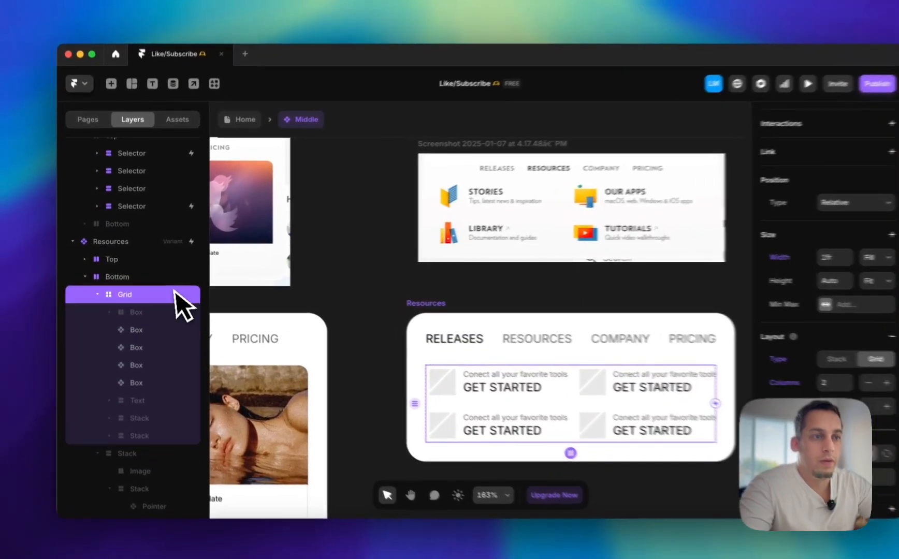
left_click(155, 275)
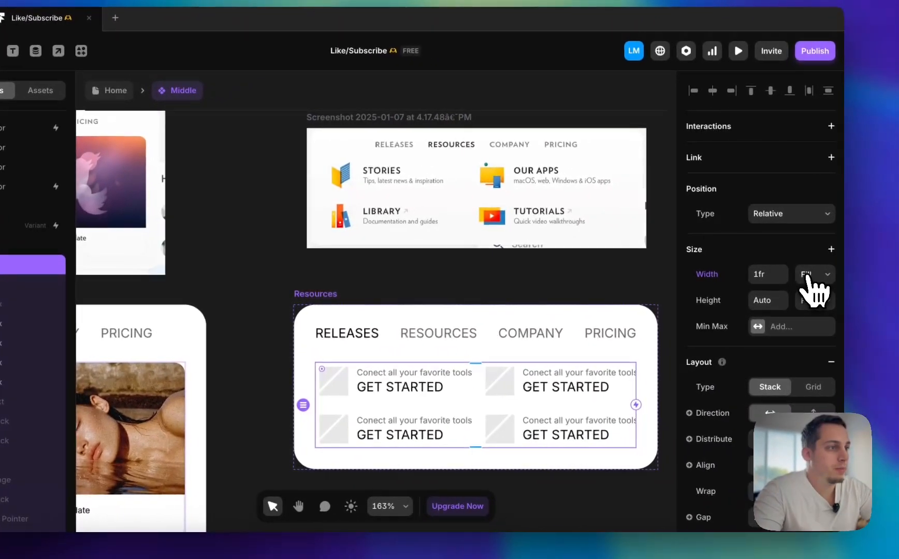
left_click(857, 282)
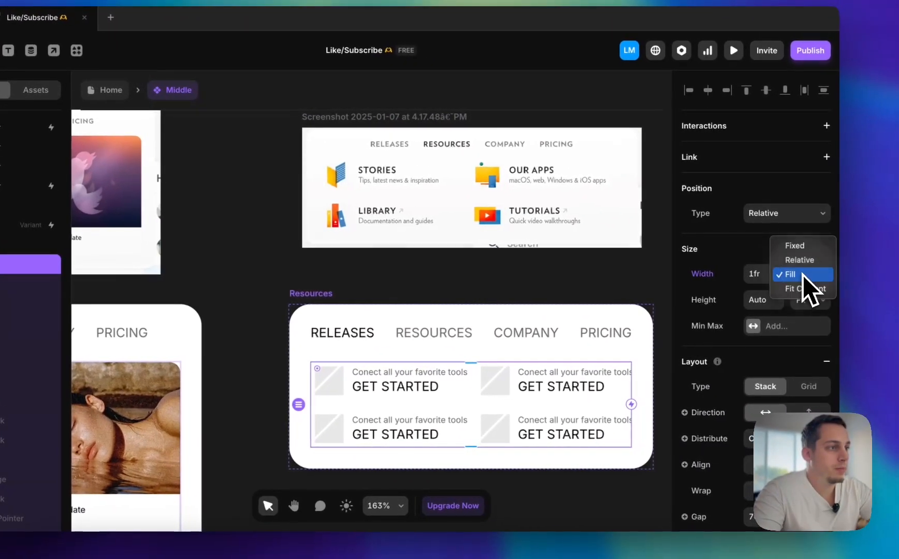
left_click(853, 294)
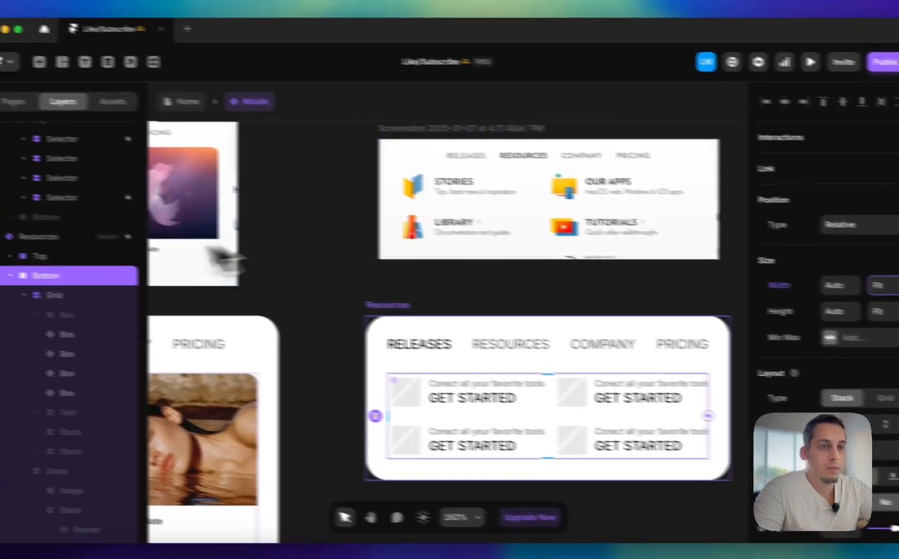
left_click(144, 307)
left_click(811, 247)
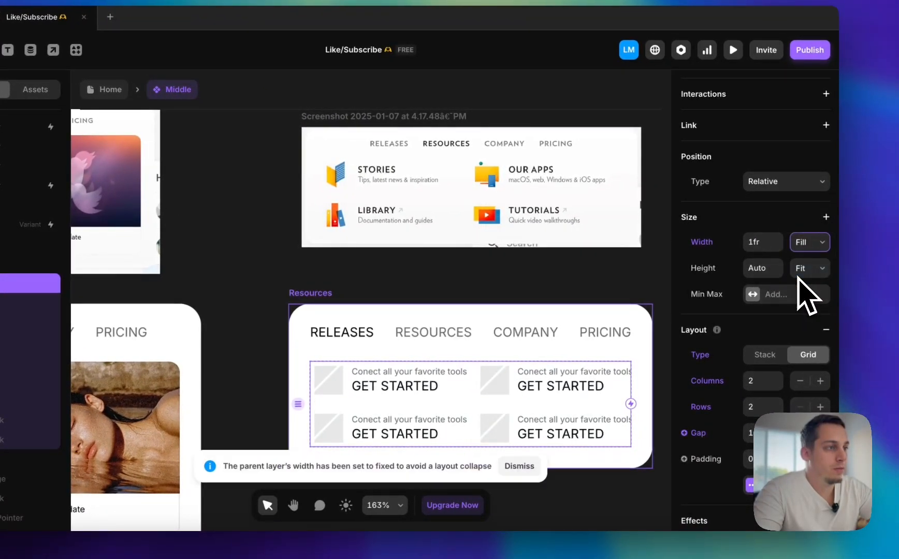
left_click(809, 284)
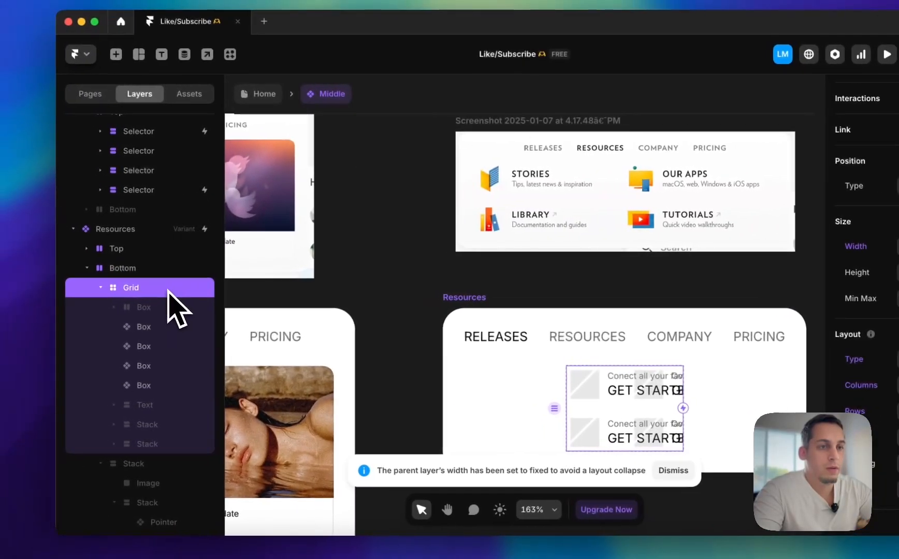
key("super+shift+z")
key("super+z")
key("super+z")
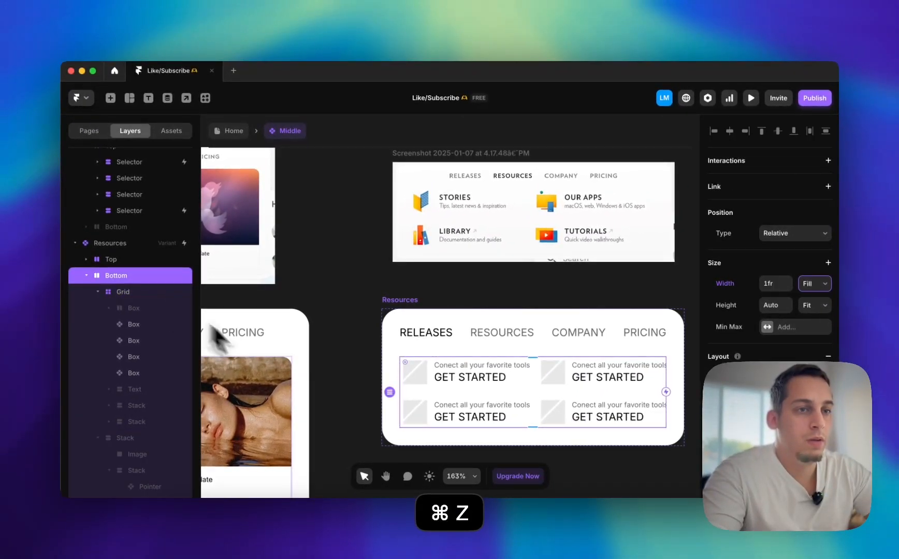
Set the Resources variant's Bottom stack to a Fixed width and widen it to about 333 px
left_click(815, 283)
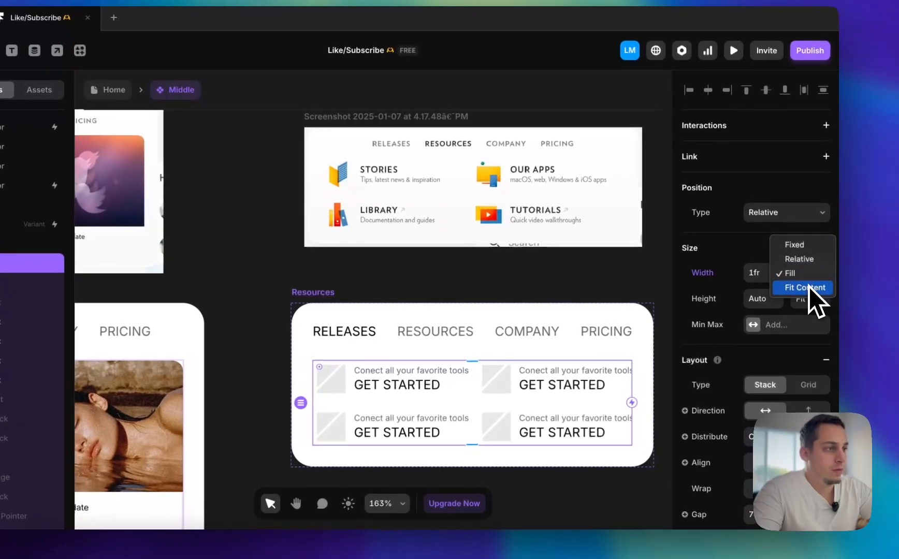
left_click(819, 297)
left_click(808, 272)
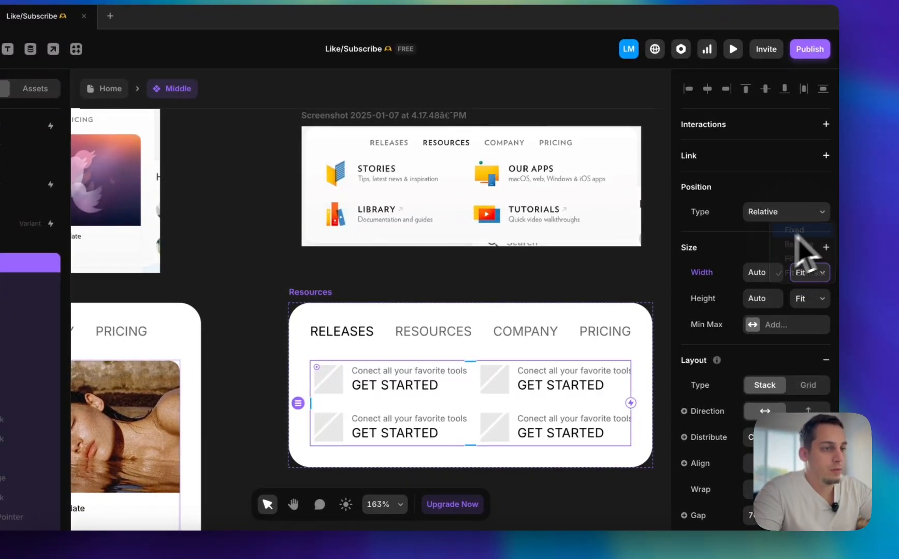
left_click(796, 230)
left_click_drag(310, 402, 288, 401)
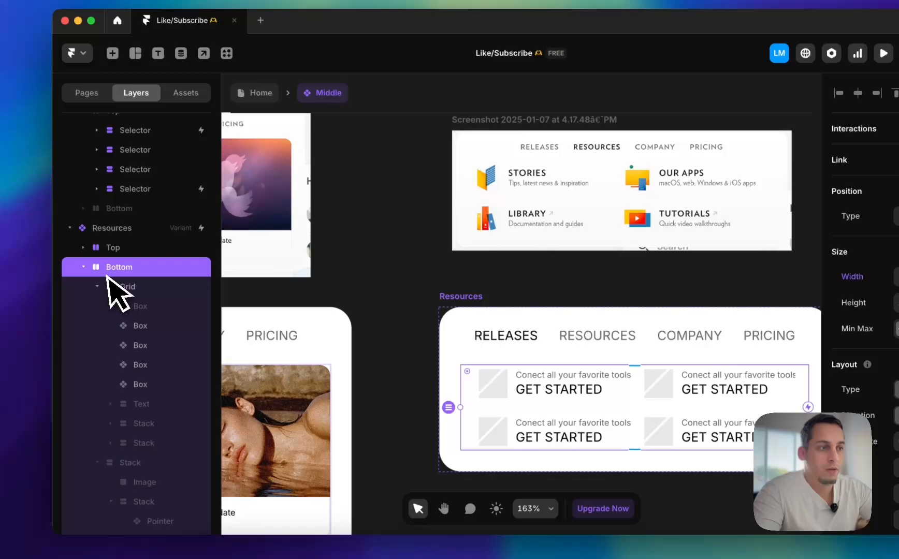
Stretch the grid across the Bottom stack and widen the stack to 368 px so the boxes fit inside
left_click(108, 265)
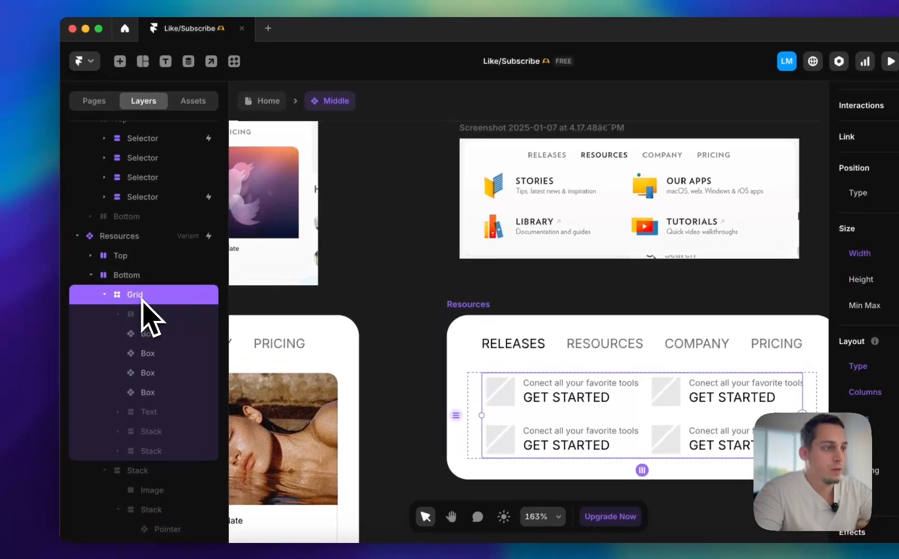
left_click(895, 255)
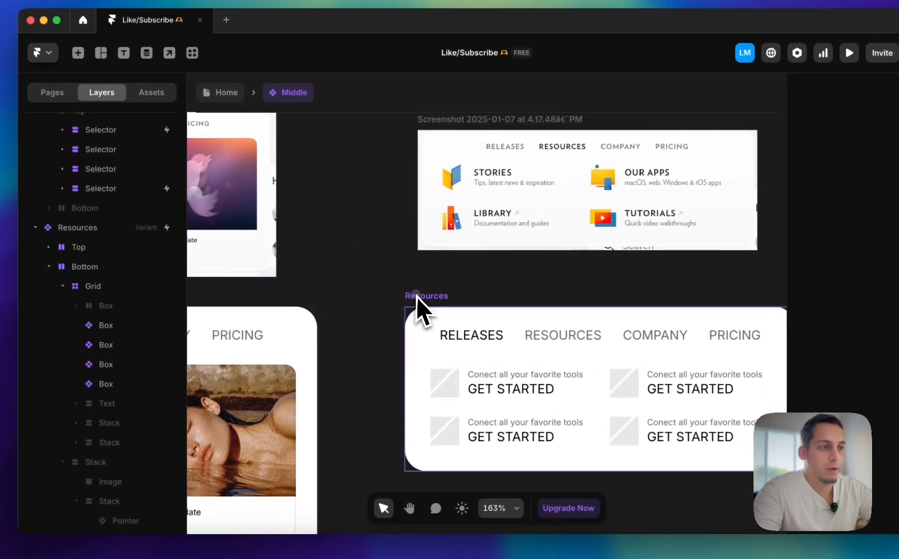
left_click(290, 299)
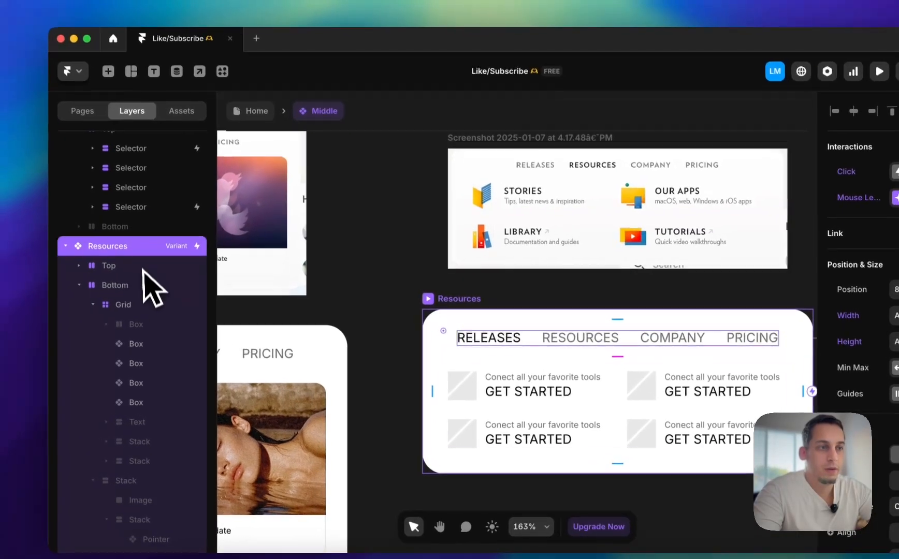
left_click(147, 285)
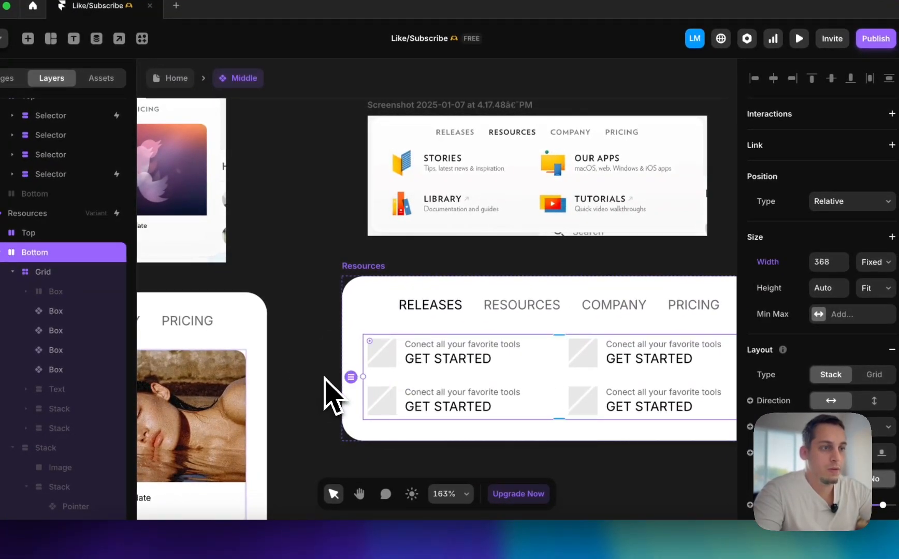
scroll(337, 345, "right", 3)
left_click(42, 218)
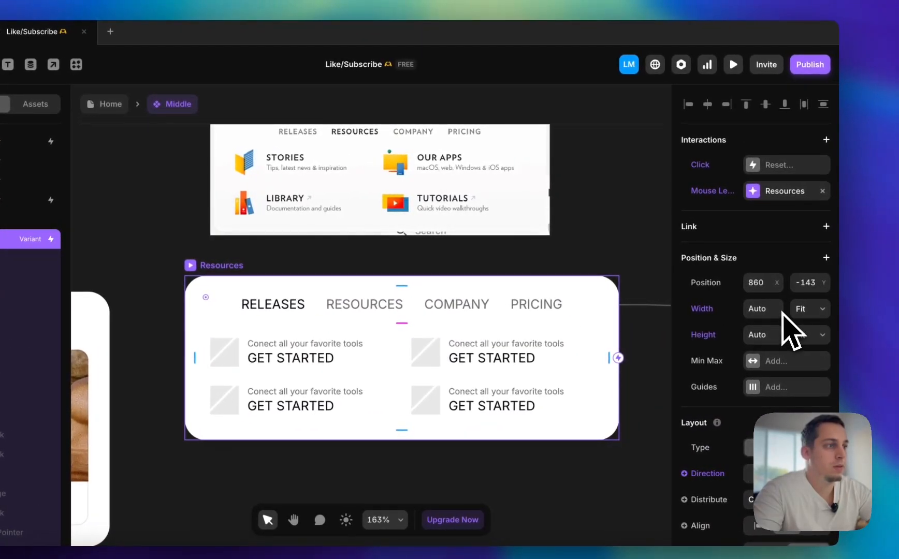
left_click(633, 231)
scroll(631, 231, "left", 1)
scroll(631, 231, "up", 1)
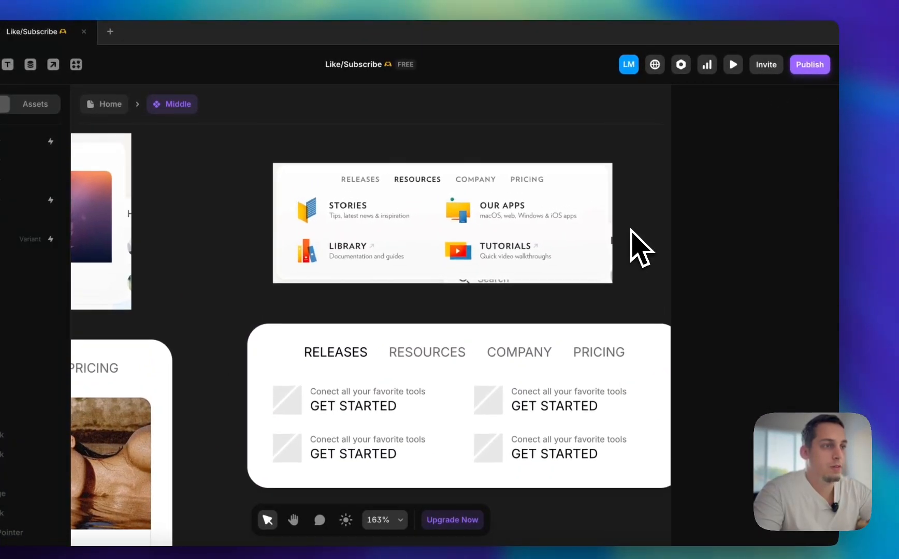
scroll(632, 231, "down", 1)
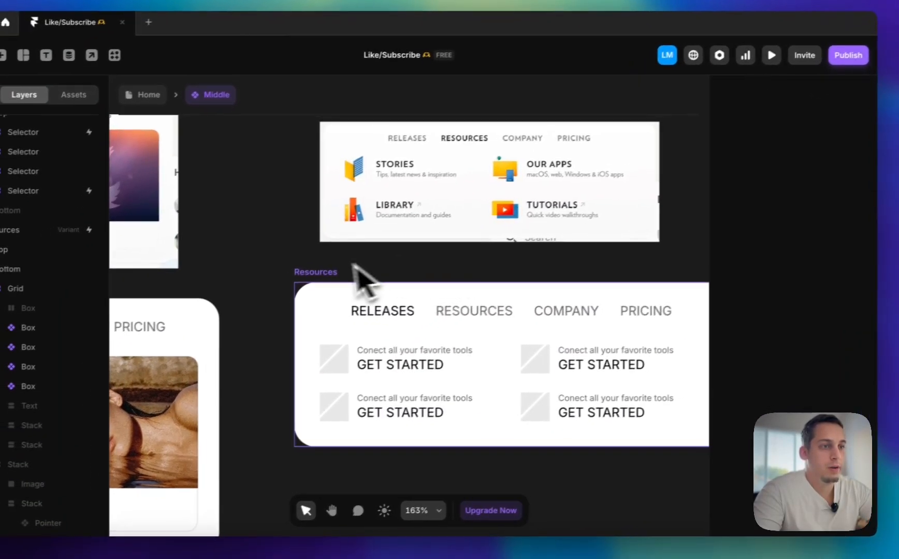
In the Resources variant, set the RELEASES text colour to #666666 and the RESOURCES text colour to #000000
left_click(315, 272)
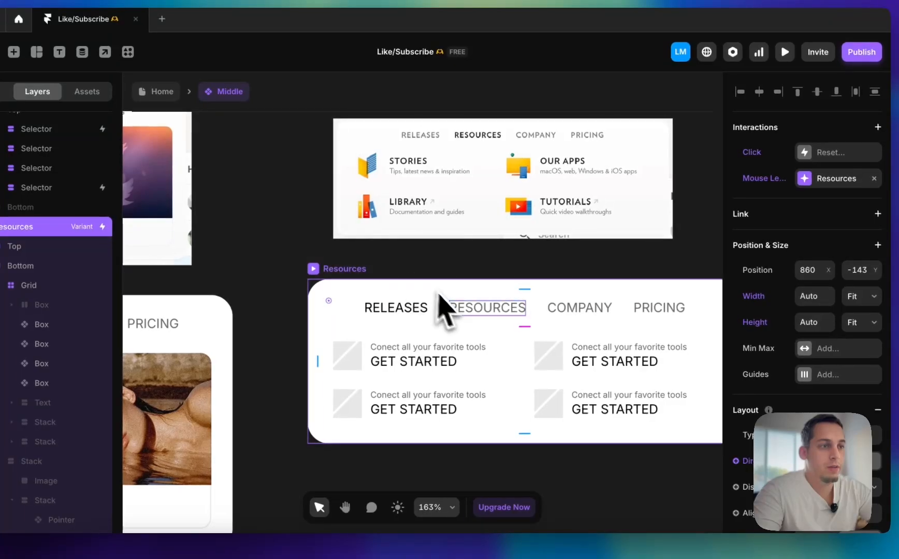
left_click(393, 313)
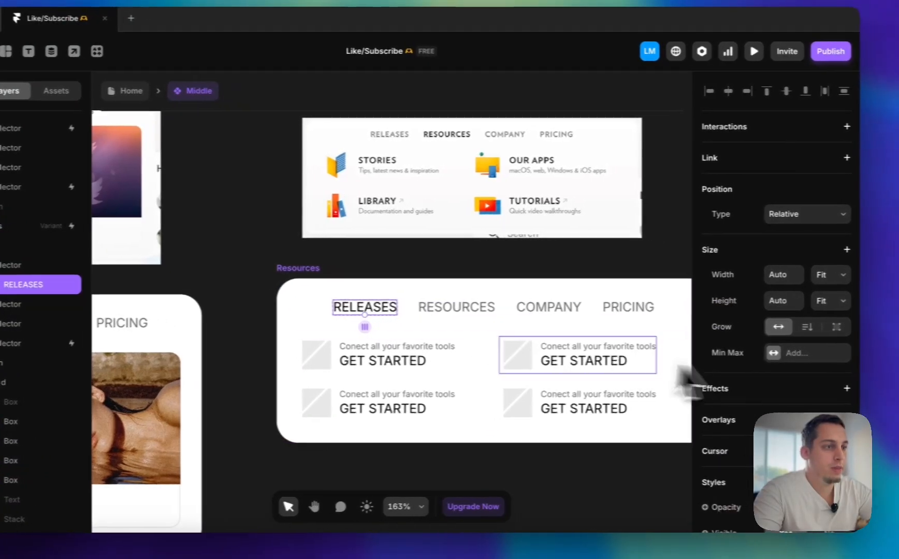
left_click(484, 308)
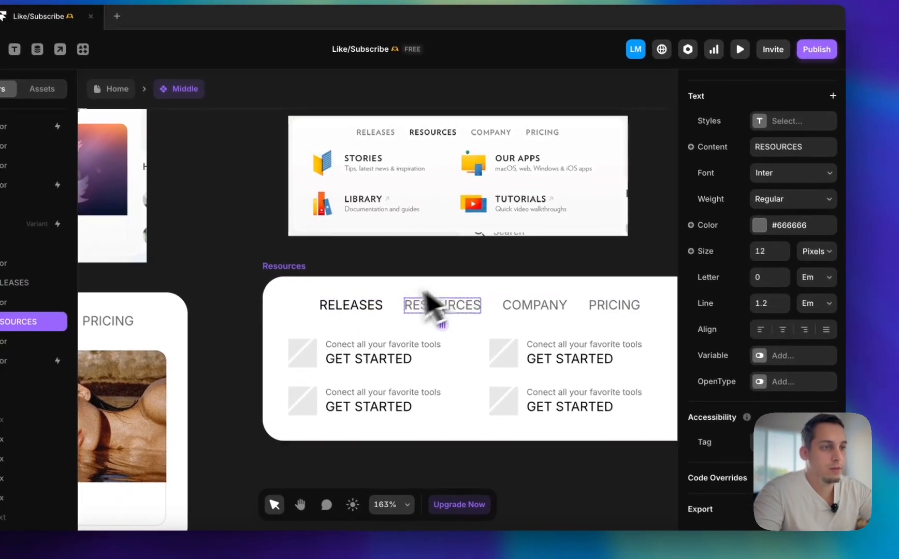
left_click(346, 308)
scroll(731, 329, "down", 5)
left_click(713, 470)
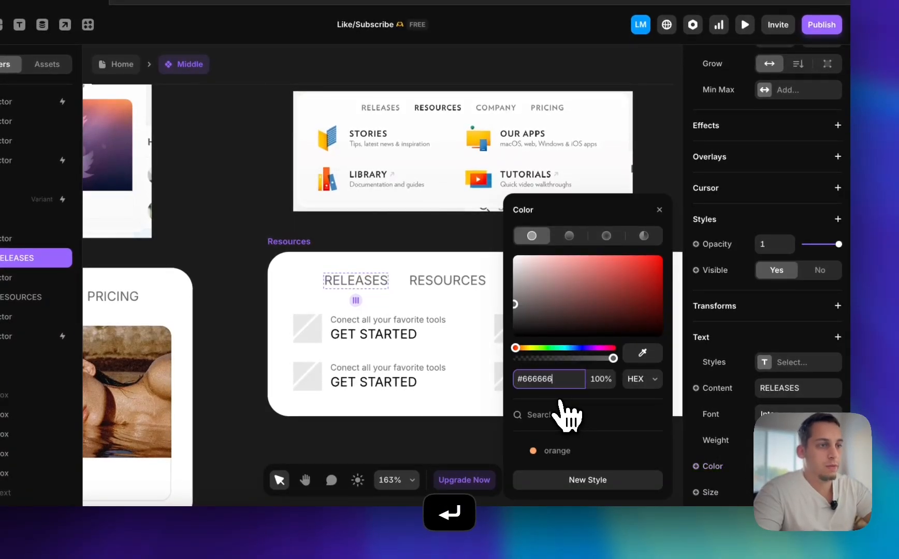
left_click(448, 281)
left_click_drag(575, 294, 360, 434)
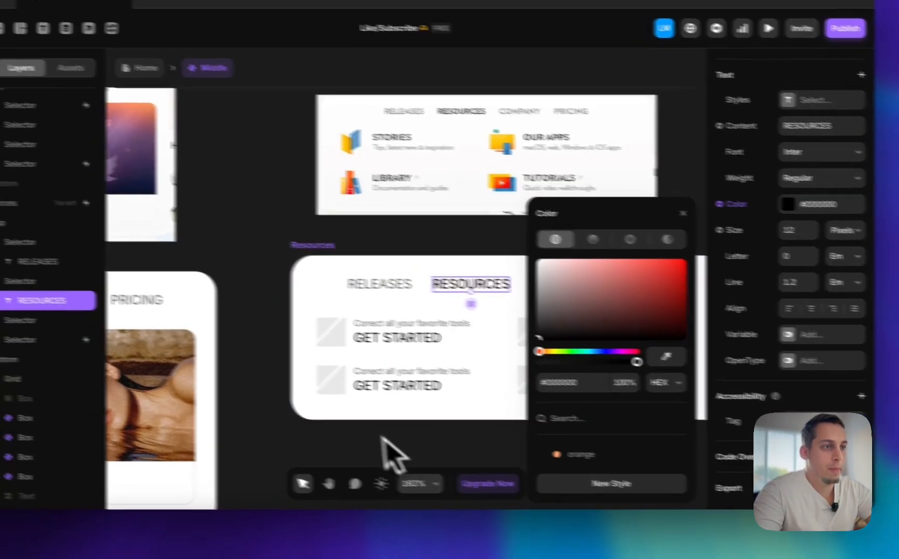
left_click(253, 207)
Add a transition to the RESOURCES selector in the Main variant that switches to the Resources variant on Mouse Enter
scroll(253, 208, "down", 5)
scroll(380, 226, "left", 10)
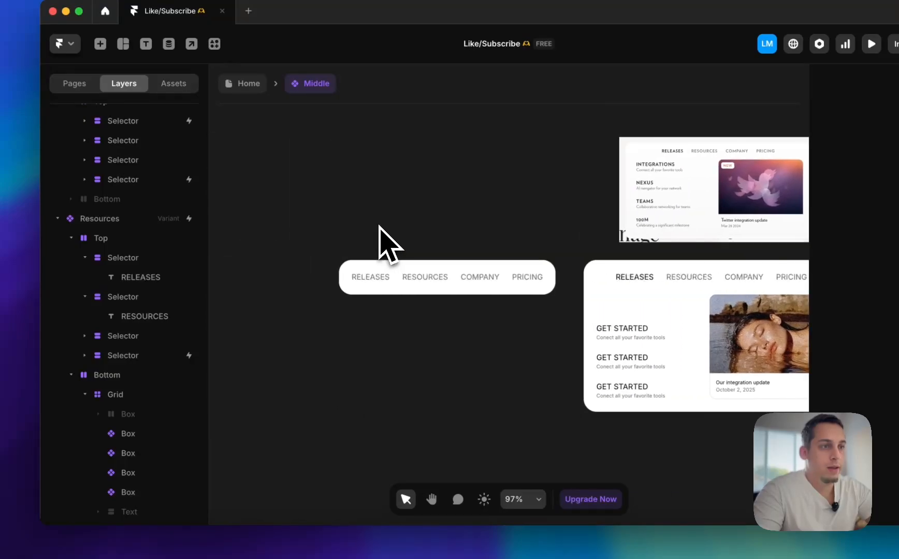
left_click(352, 264)
left_click(166, 183)
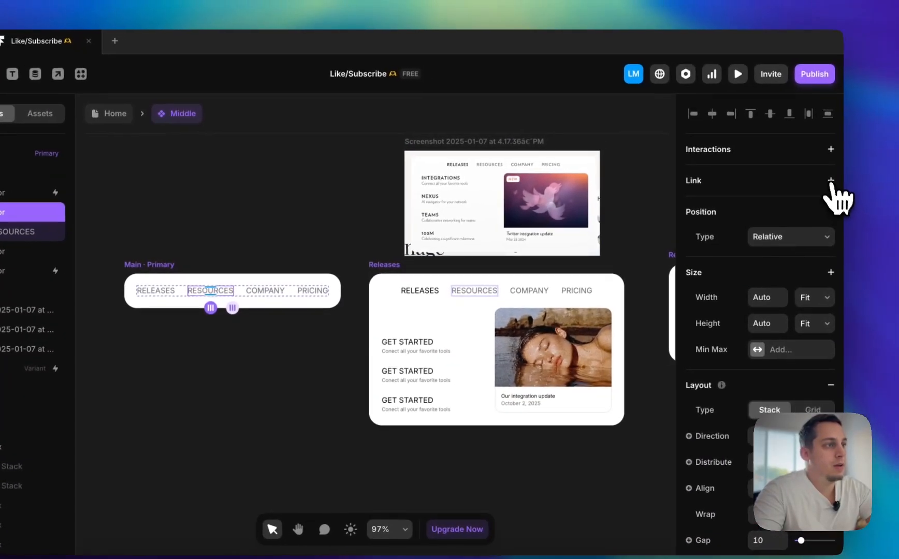
left_click(827, 149)
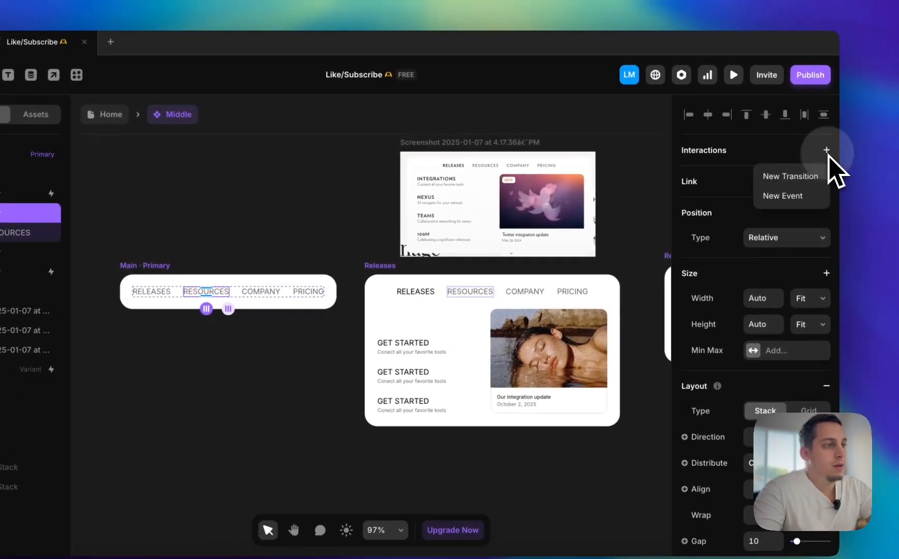
left_click(788, 184)
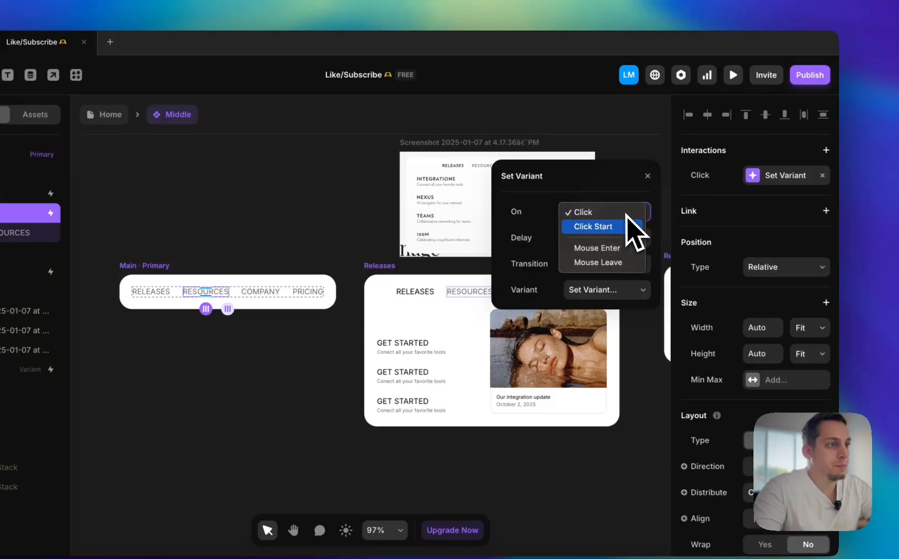
left_click(611, 293)
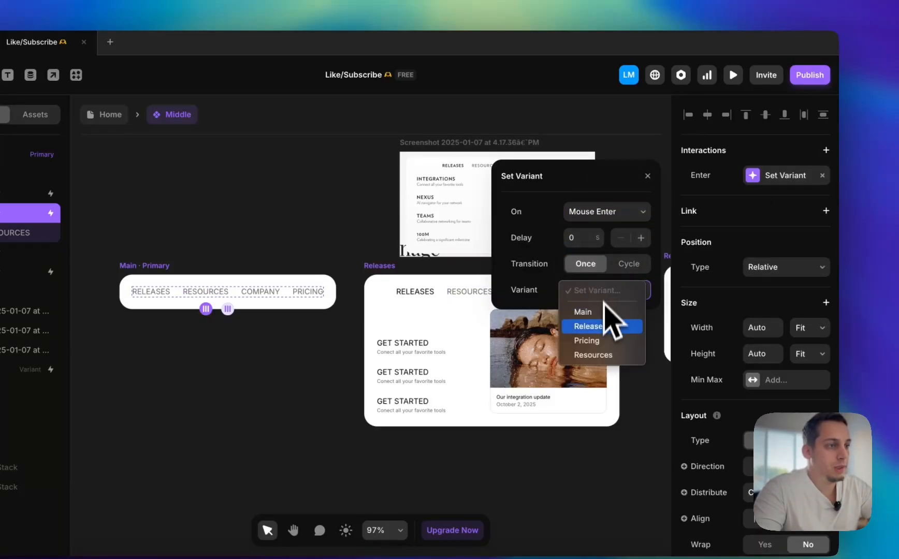
left_click(609, 356)
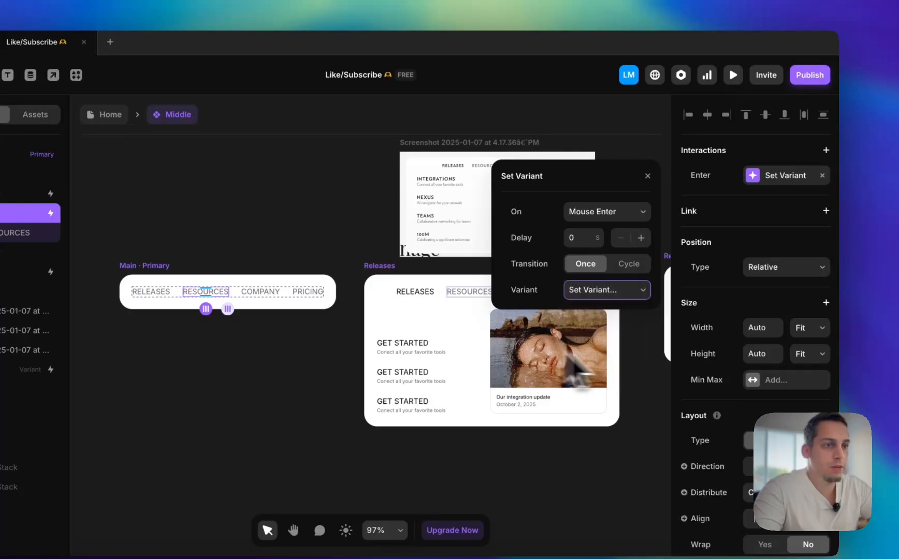
Change the Resources variant's Mouse Leave transition to target the Main variant
scroll(467, 361, "right", 5)
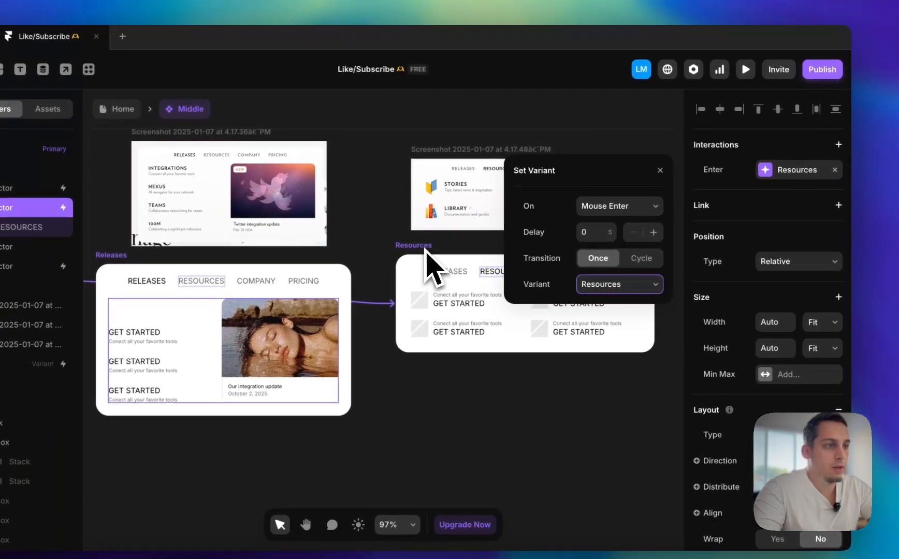
left_click(386, 250)
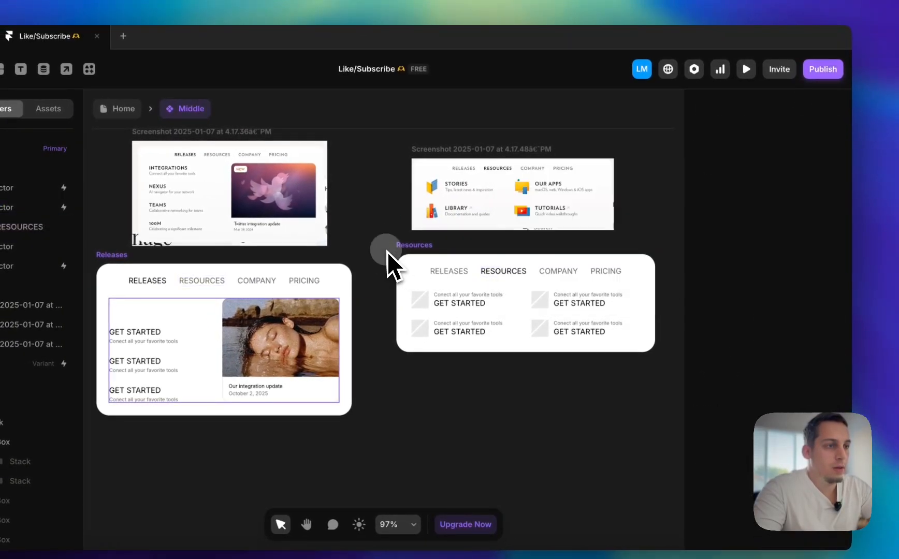
left_click(406, 255)
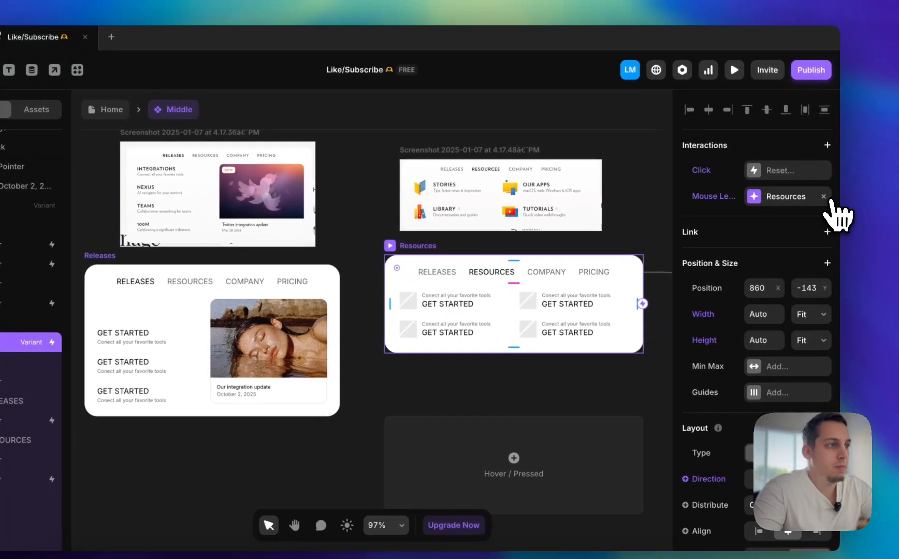
left_click(819, 201)
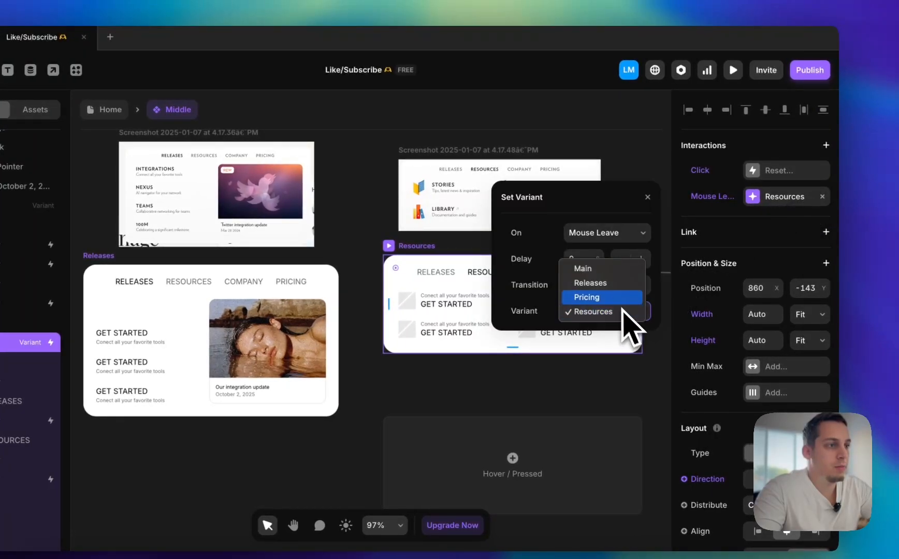
left_click(617, 270)
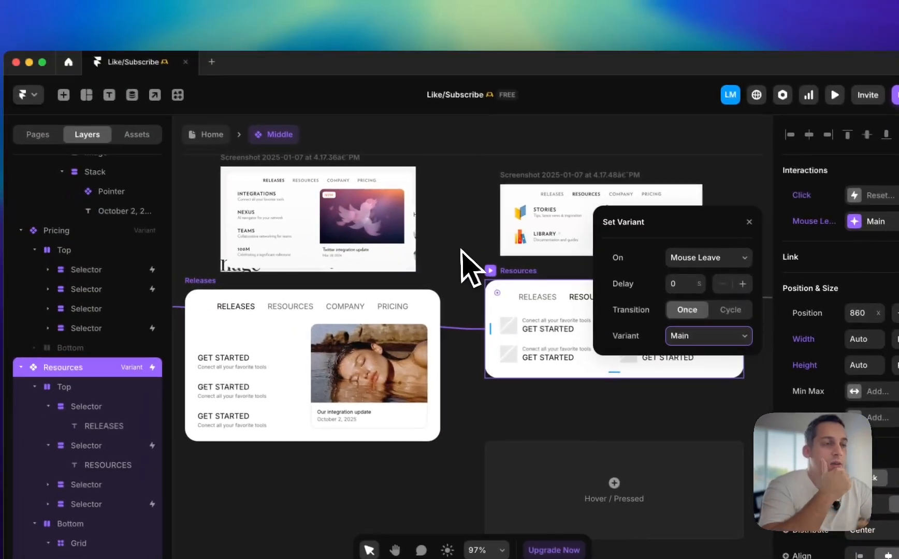
left_click(365, 239)
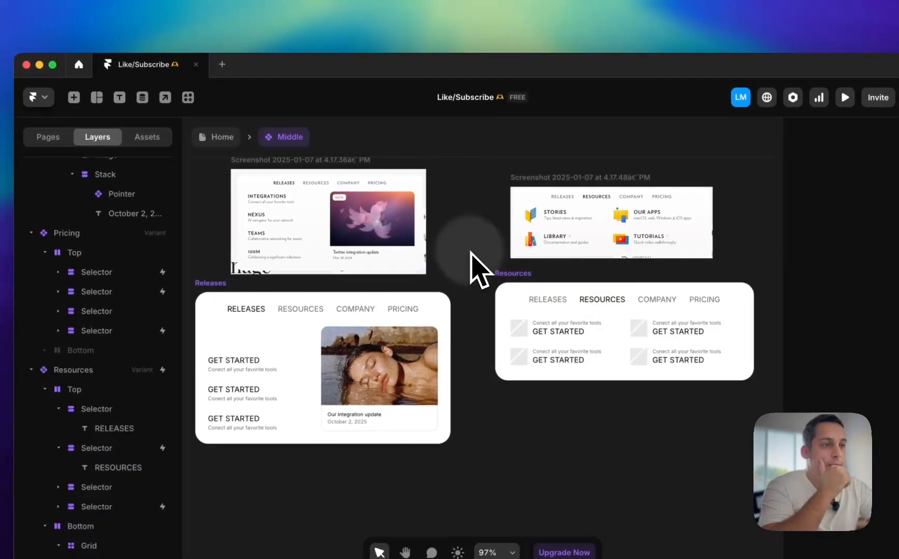
Preview the Home page and test how the navigation menu expands over RESOURCES
left_click(235, 154)
key("super+p")
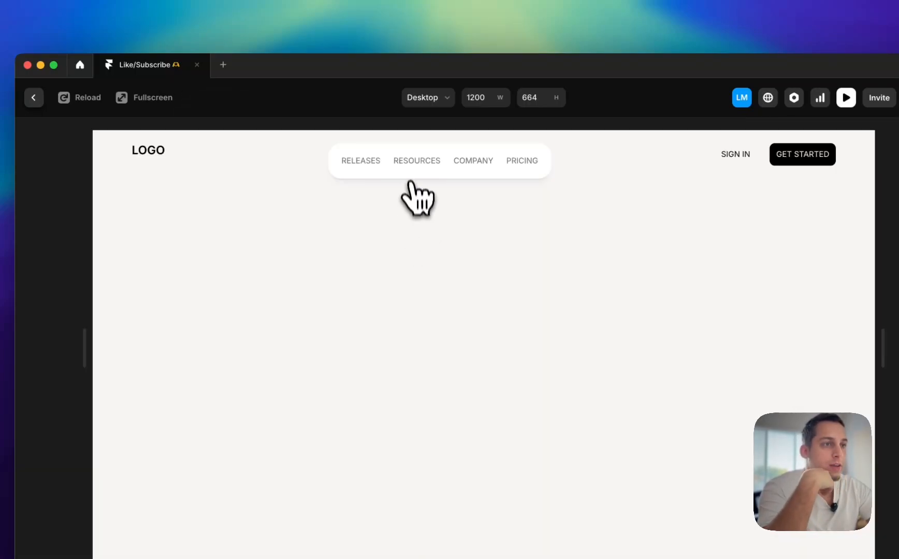
mouse_move(407, 167)
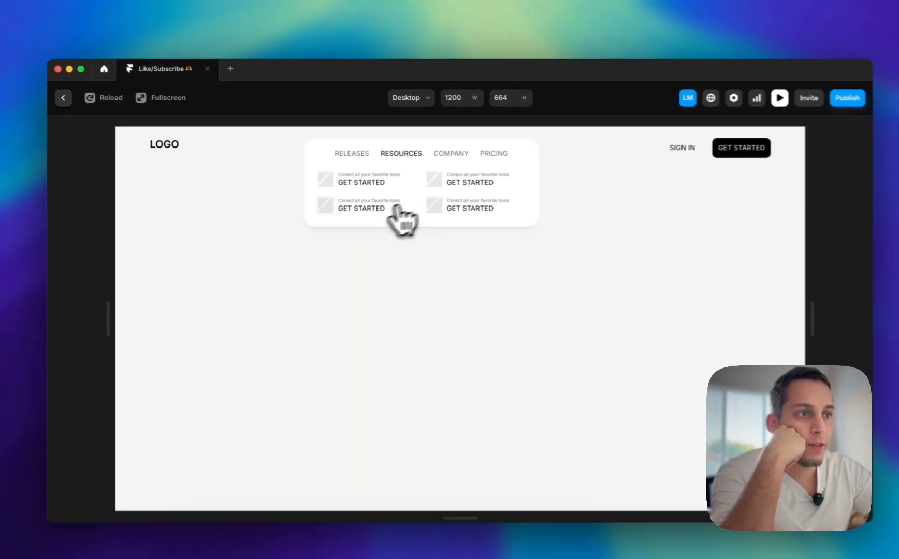
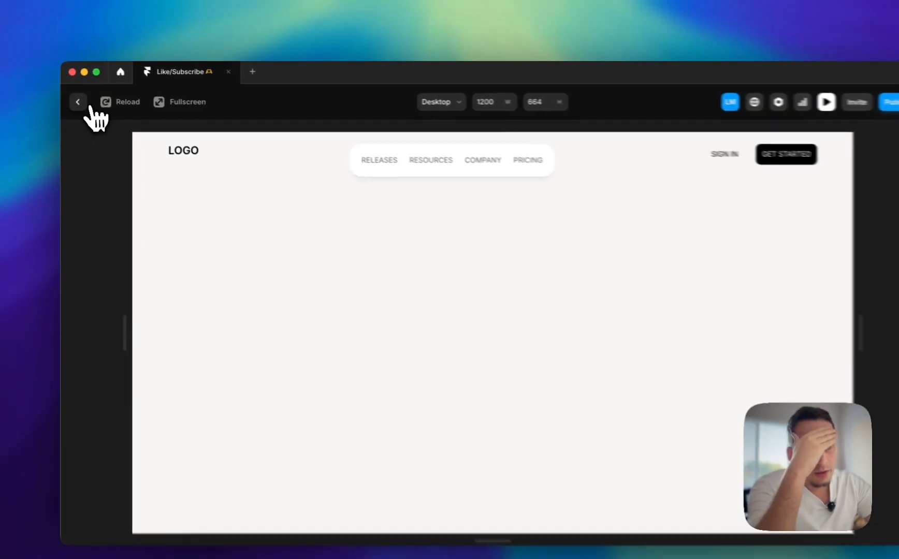
Open the Middle navbar component, move the Company menu reference screenshot above the variants, and shift the Pricing variant right to make room
left_click(76, 98)
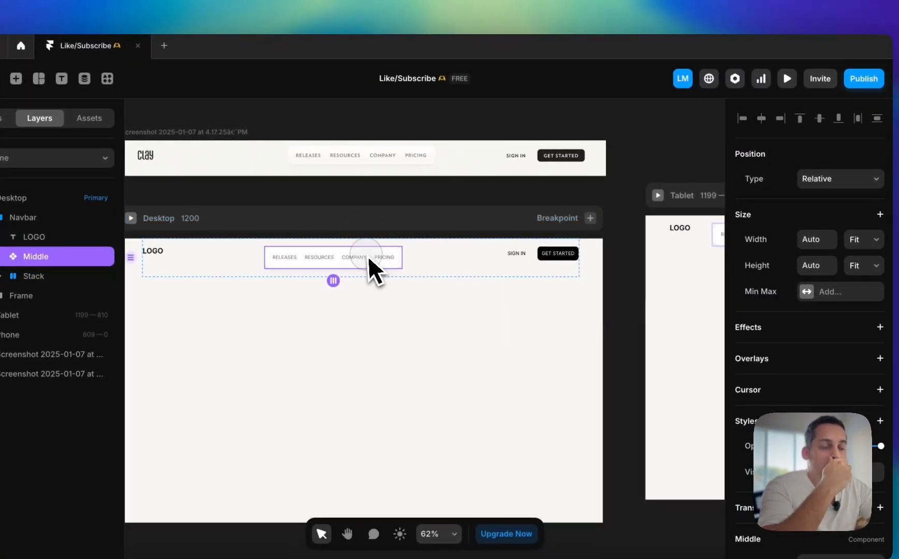
double_click(590, 258)
scroll(456, 271, "down", 6)
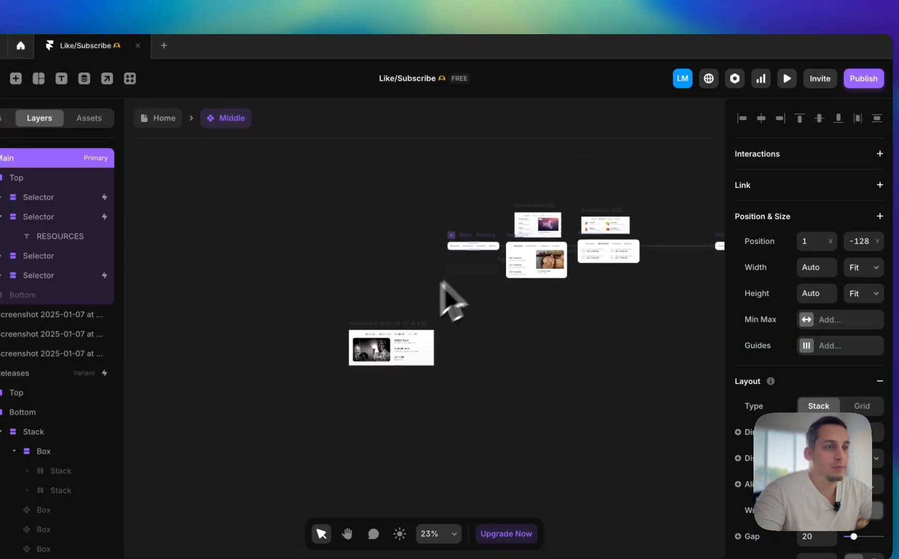
left_click(371, 342)
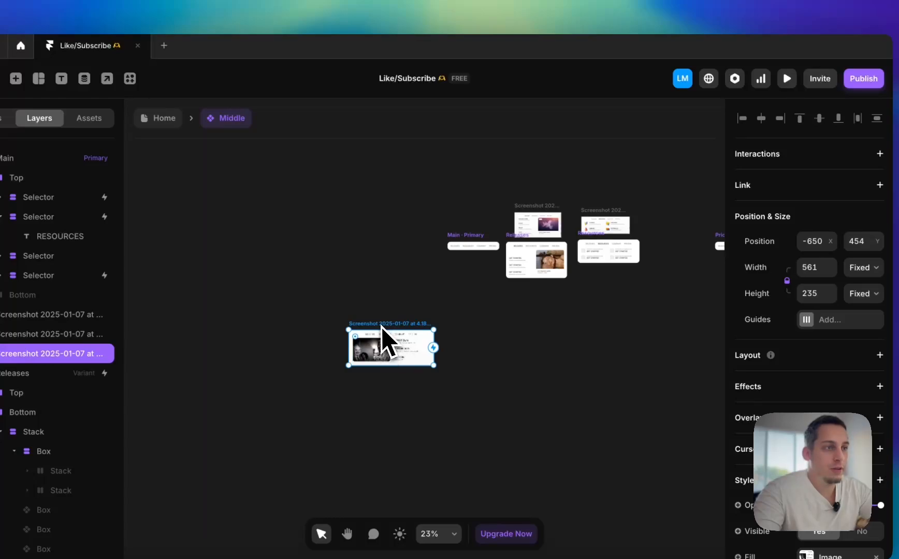
left_click_drag(382, 326, 642, 189)
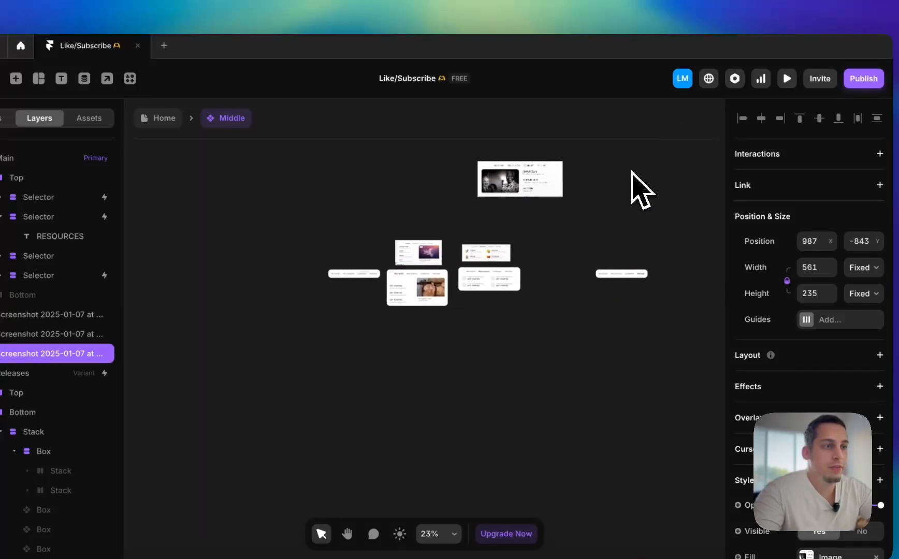
scroll(531, 179, "up", 3)
scroll(531, 363, "down", 3)
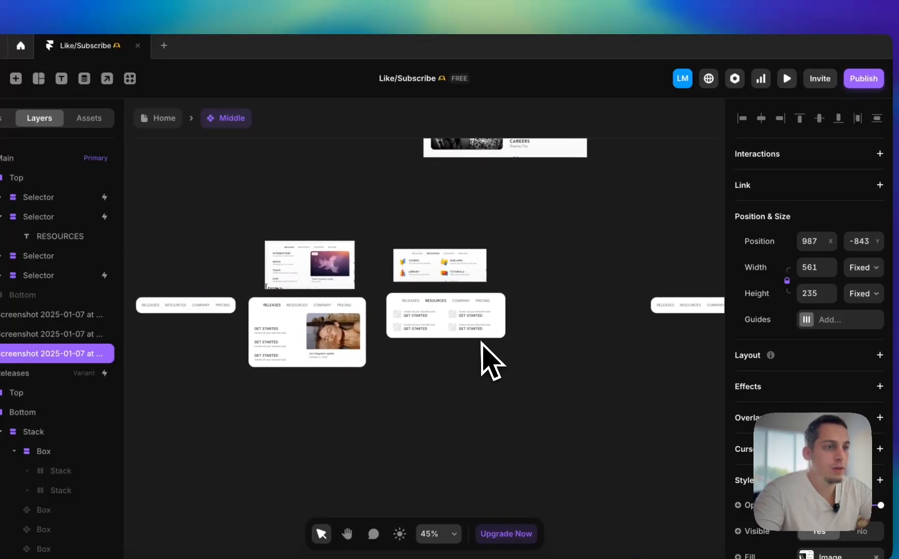
scroll(475, 357, "right", 4)
left_click_drag(504, 307, 609, 306)
Preview the Desktop page and test switching between the RESOURCES and RELEASES dropdowns
left_click(482, 312)
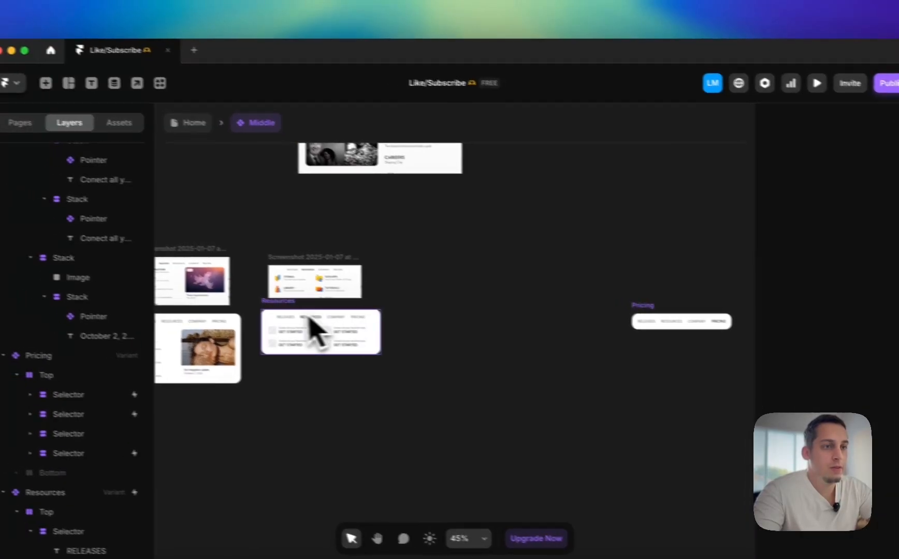
left_click(313, 329)
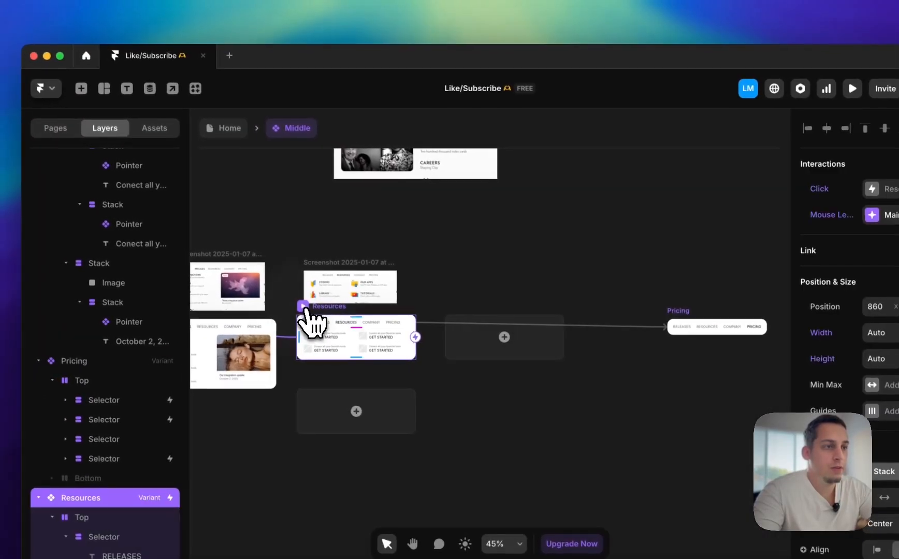
left_click(194, 123)
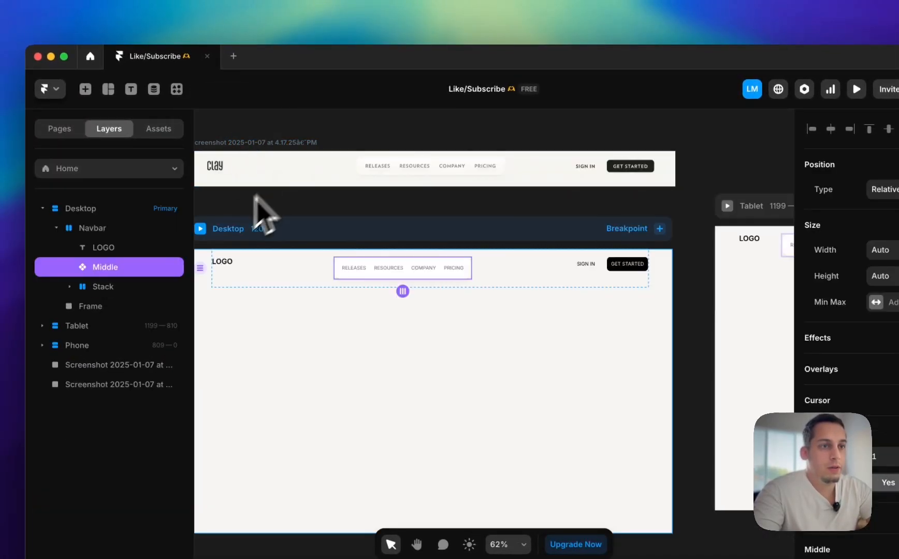
left_click(201, 228)
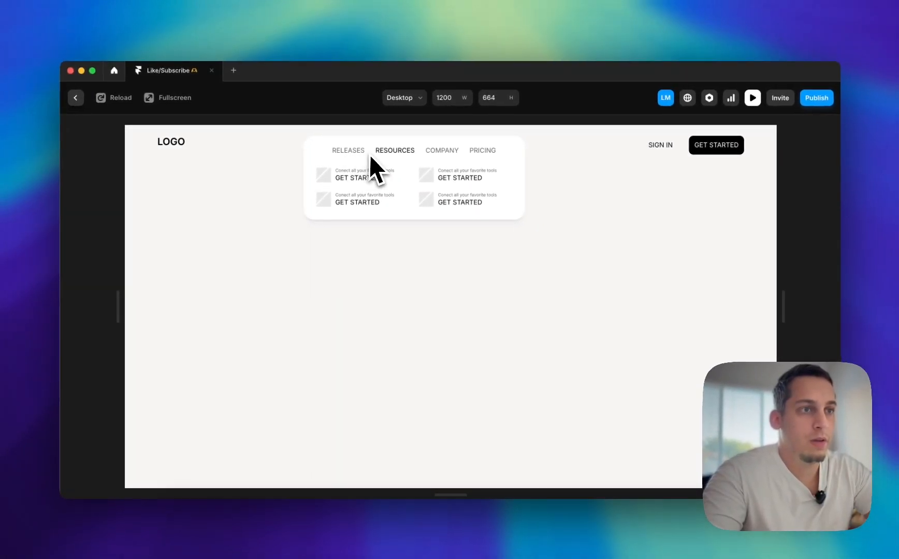
mouse_move(348, 159)
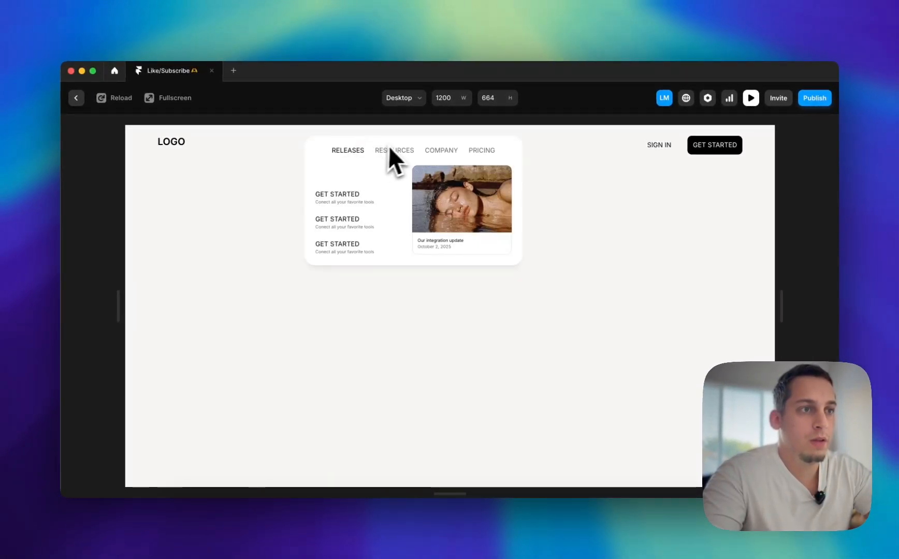
left_click(76, 98)
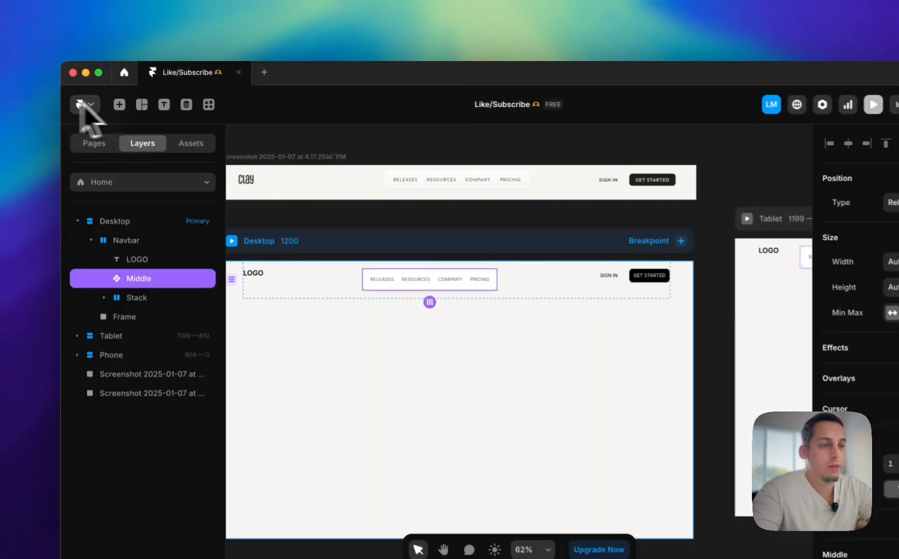
Examine the Mouse Enter interaction on the RELEASES selector of the Resources variant
double_click(470, 280)
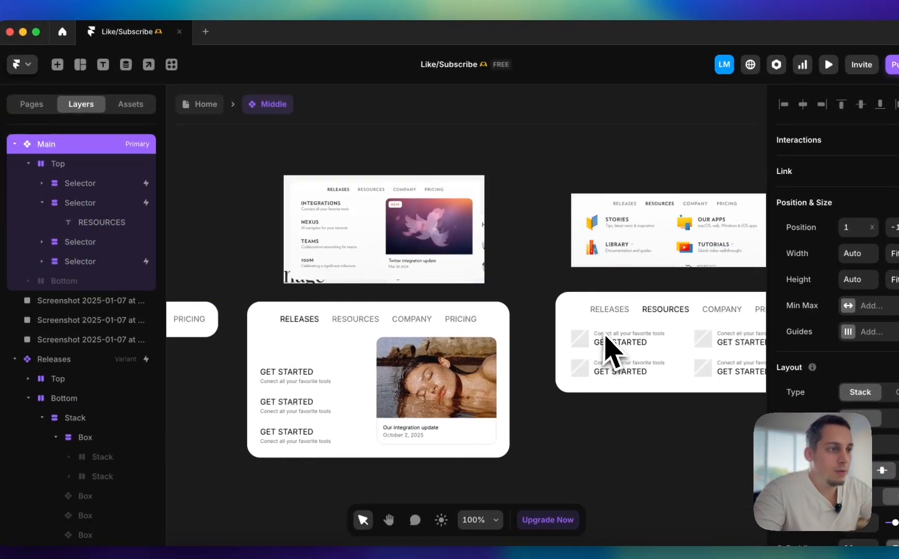
left_click(528, 316)
left_click(116, 321)
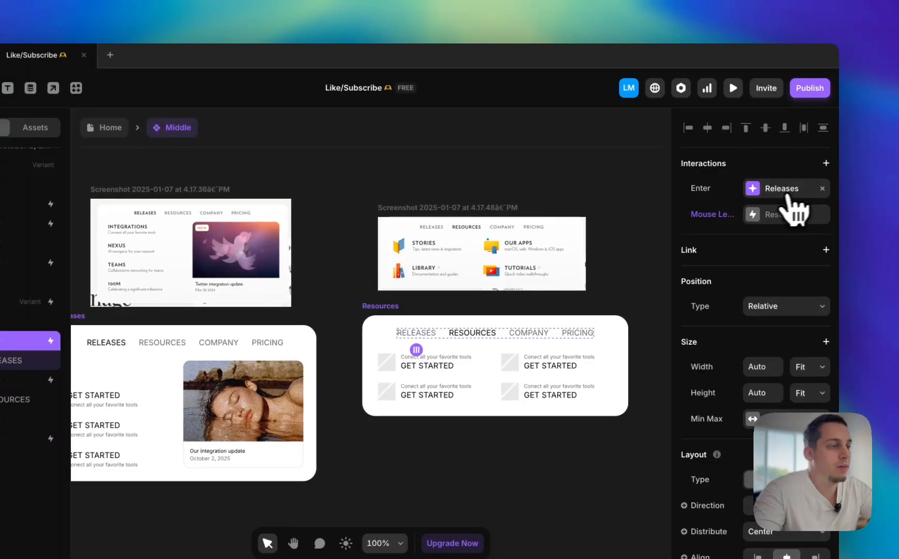
left_click(784, 190)
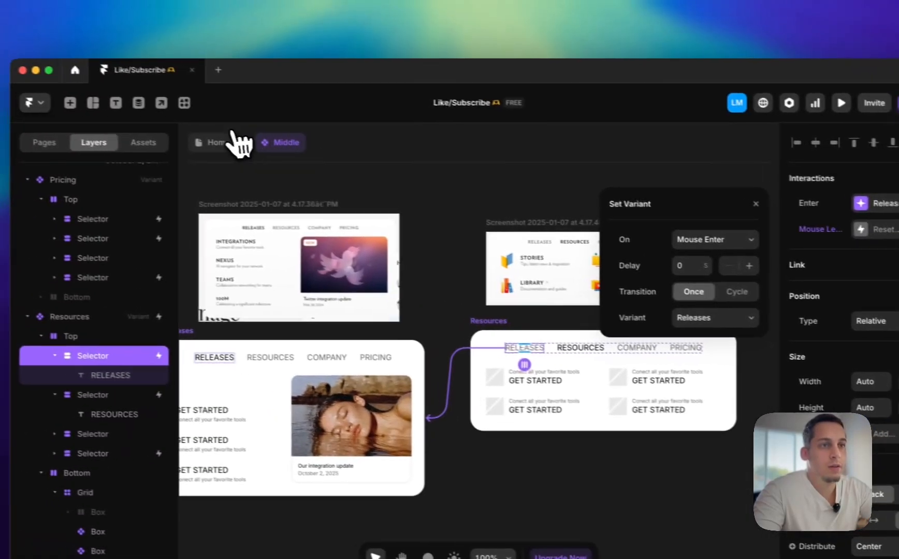
Preview the Desktop page again to check how the navbar menu responds to hovering
left_click(116, 128)
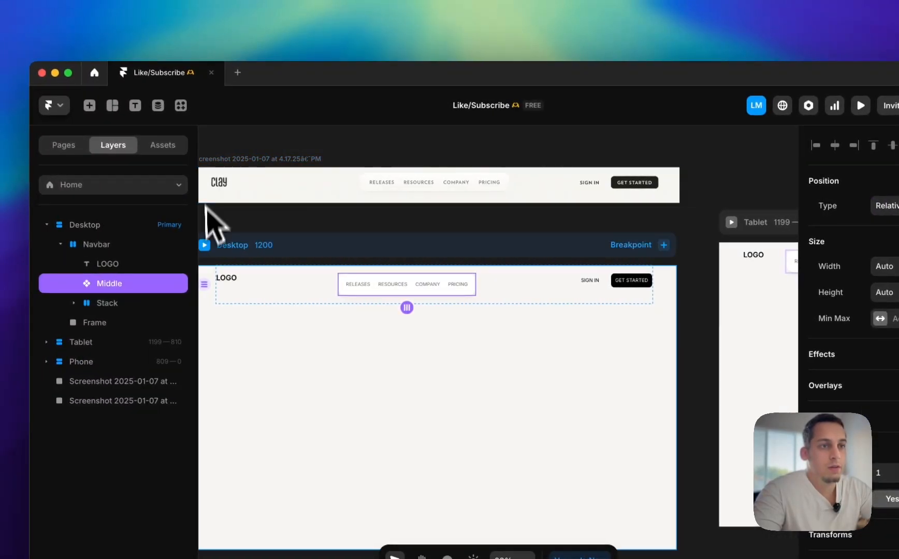
left_click(205, 246)
mouse_move(390, 173)
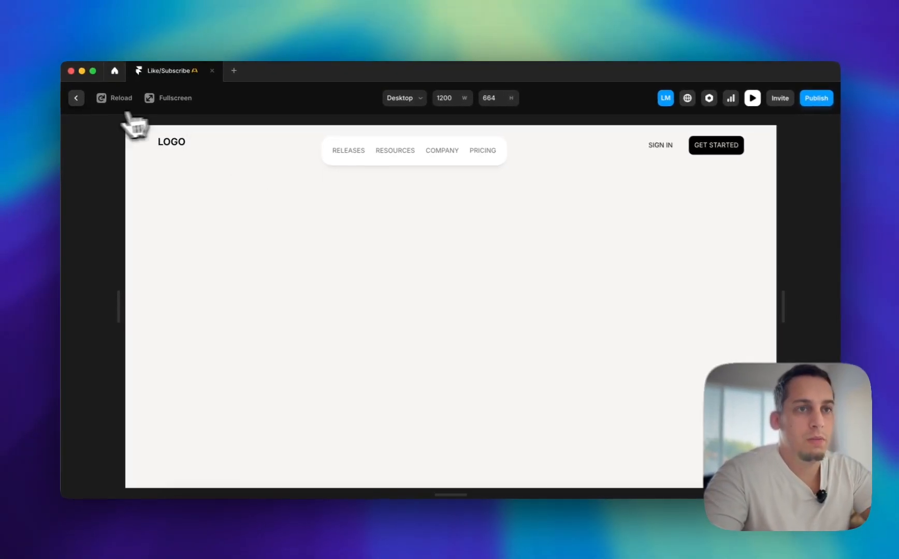
left_click(77, 98)
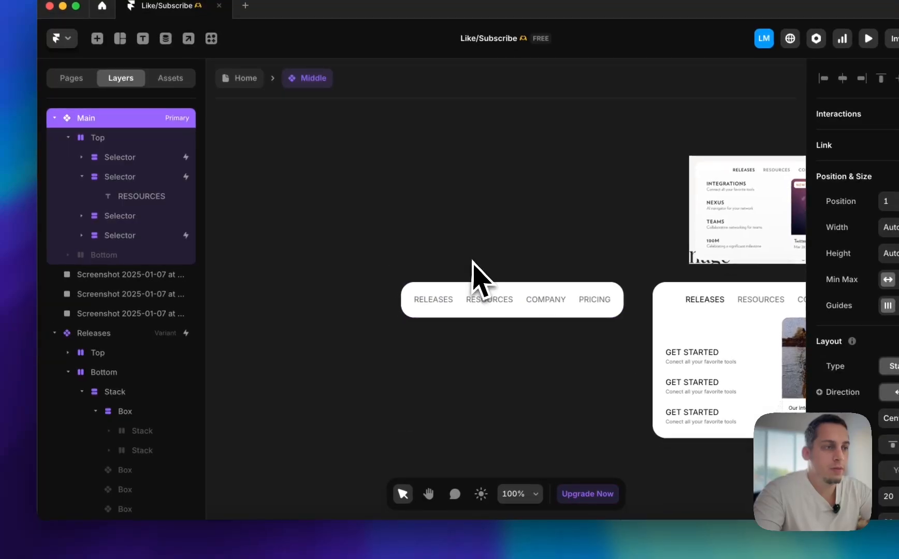
Delete the empty Box stack above the GET STARTED items in the Releases variant
left_click(402, 301)
scroll(402, 306, "up", 5)
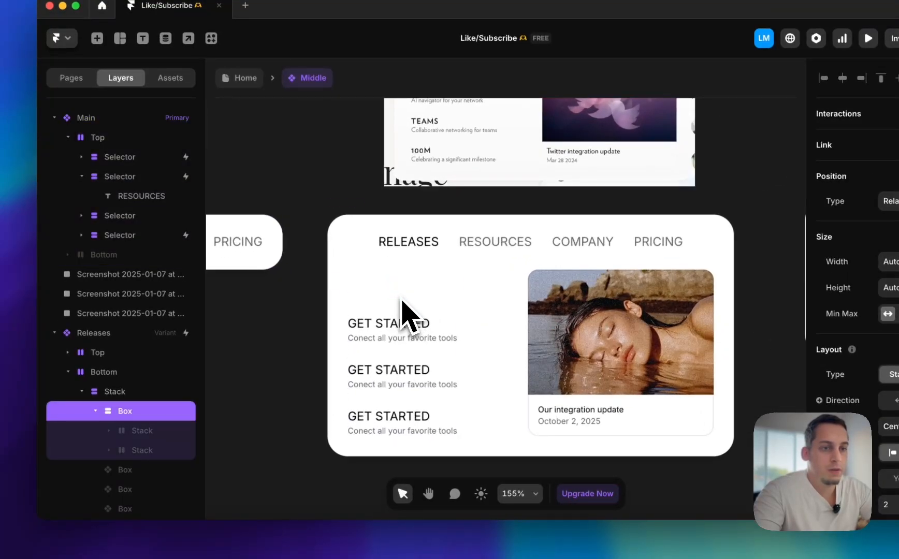
left_click(421, 333)
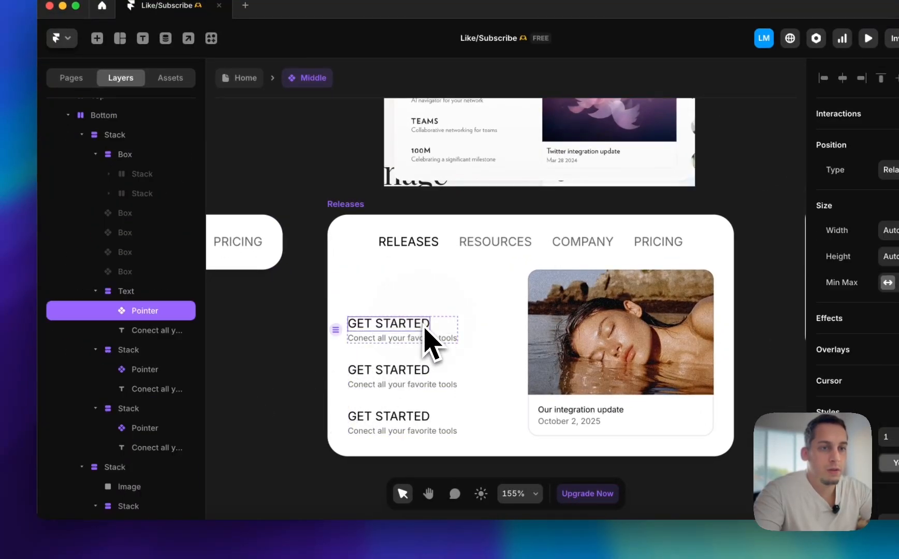
left_click(131, 329)
left_click(144, 204)
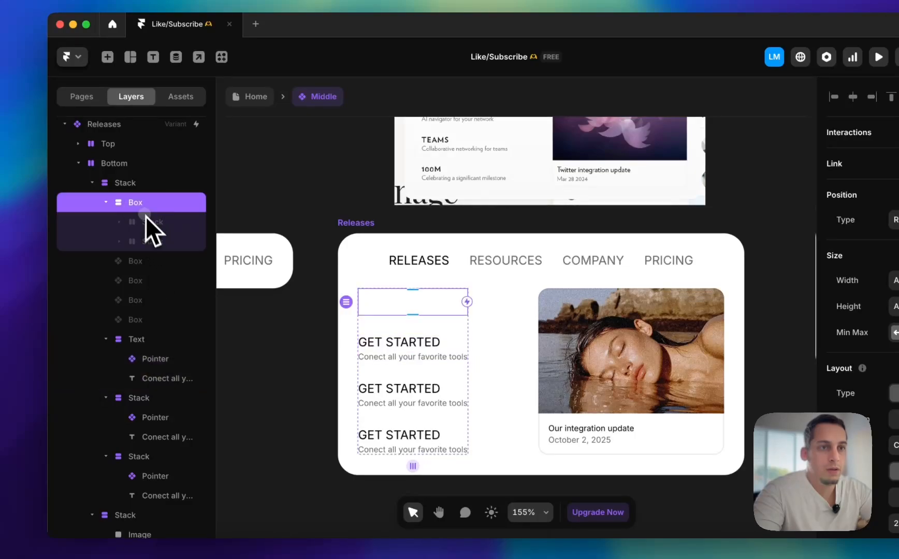
key("BackSpace")
Duplicate the first GET STARTED text item in the Releases variant's stack to make four items
left_click(130, 288)
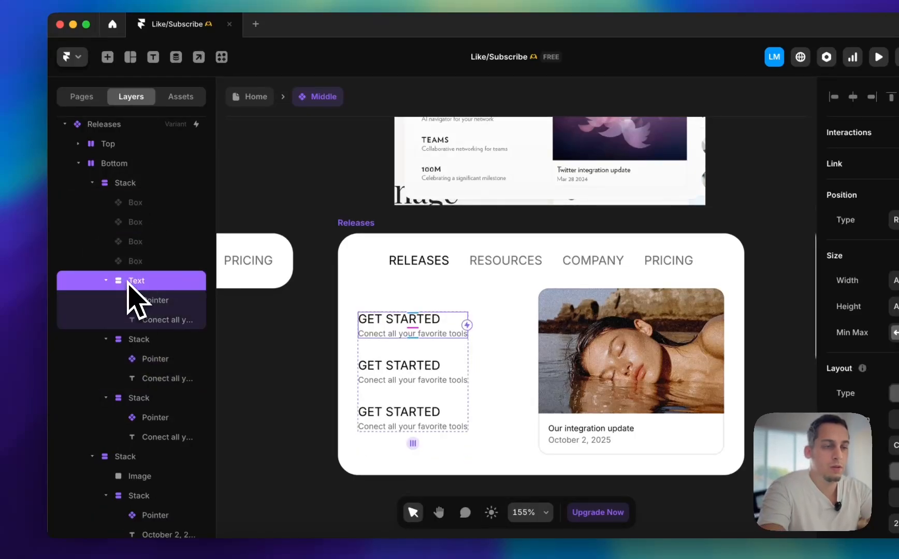
key("super+d")
scroll(503, 324, "down", 1)
scroll(503, 324, "left", 1)
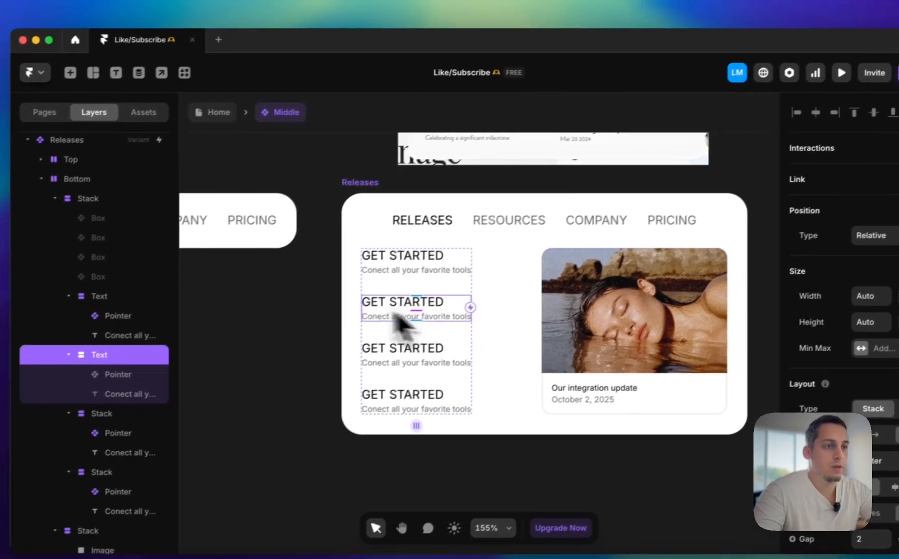
left_click(359, 268)
scroll(359, 267, "down", 5)
scroll(305, 295, "right", 5)
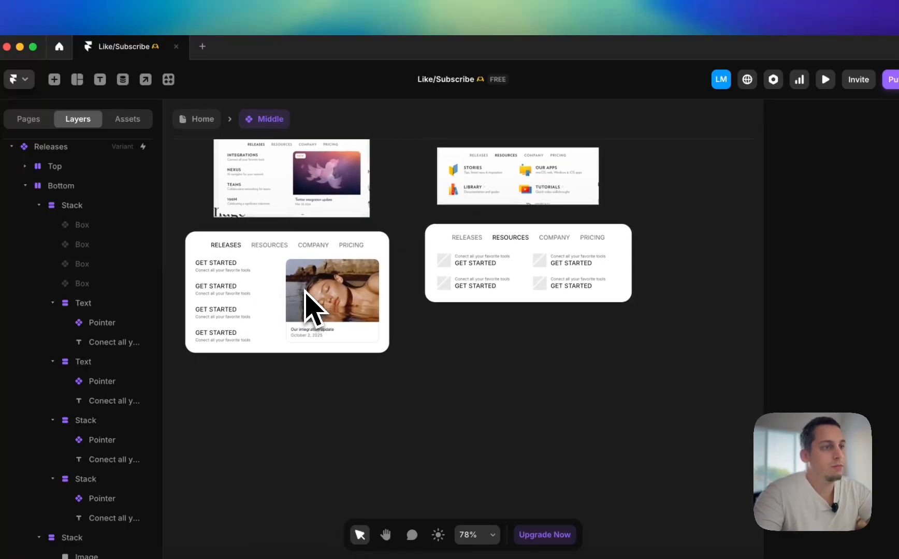
Place the Company menu screenshot beside the Resources reference screenshot and scale it down to about 346 × 145
scroll(305, 298, "down", 5)
left_click(334, 275)
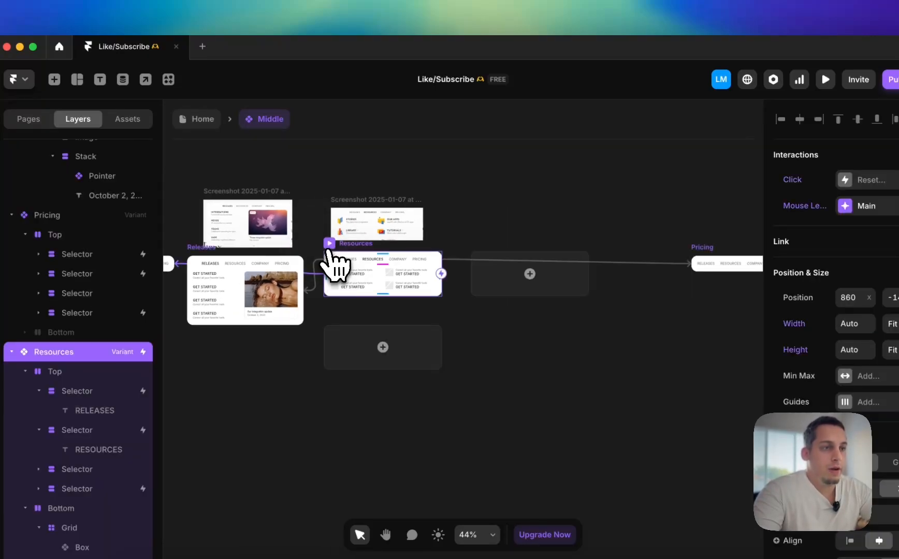
scroll(363, 224, "left", 3)
scroll(345, 220, "right", 3)
scroll(345, 221, "up", 1)
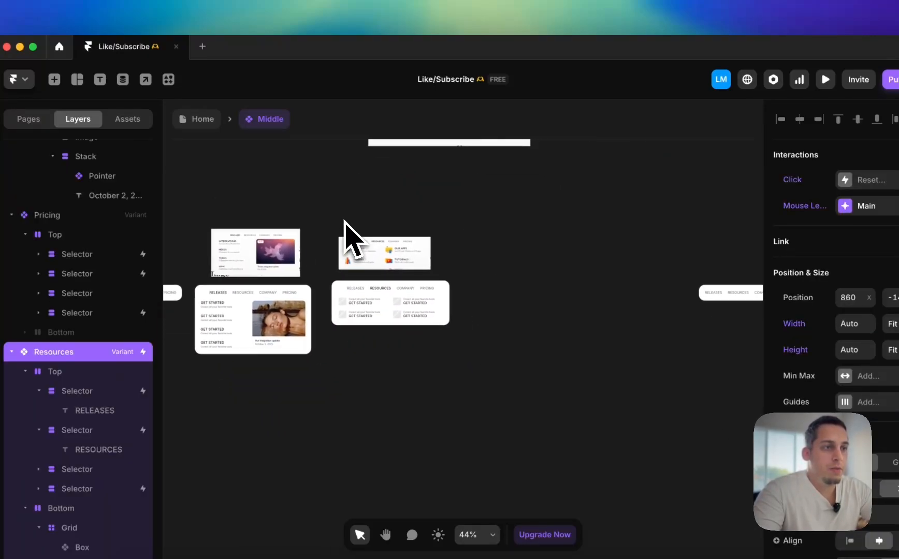
scroll(355, 220, "down", 3)
left_click(395, 175)
left_click_drag(382, 148, 454, 234)
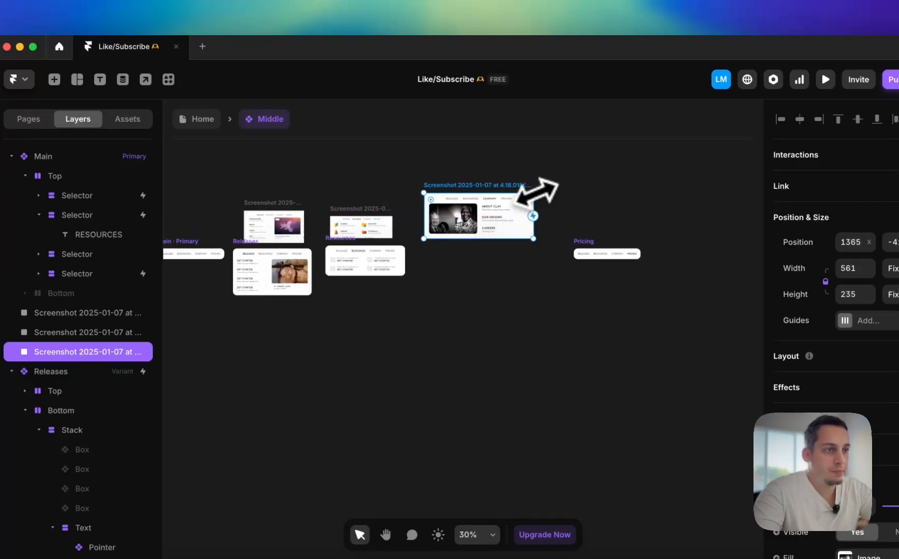
left_click_drag(536, 193, 491, 207)
scroll(484, 220, "up", 5)
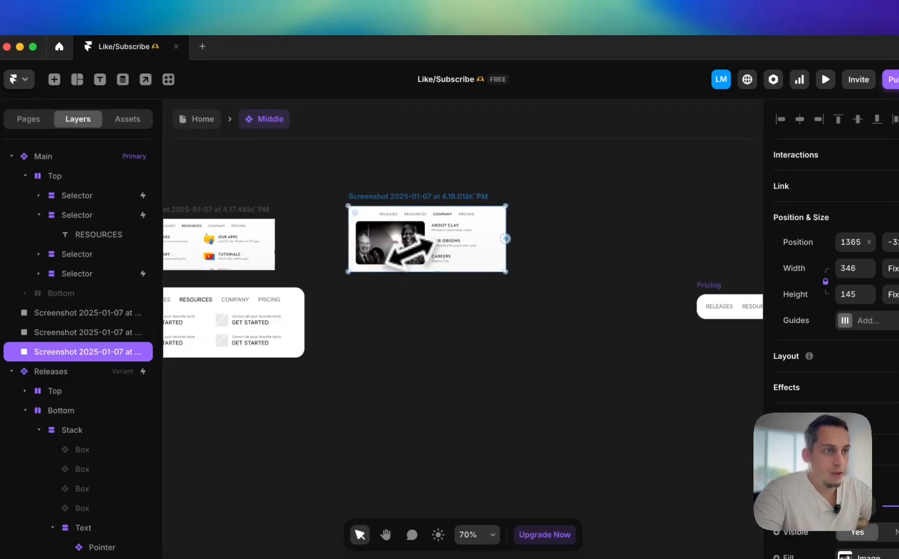
scroll(409, 250, "up", 3)
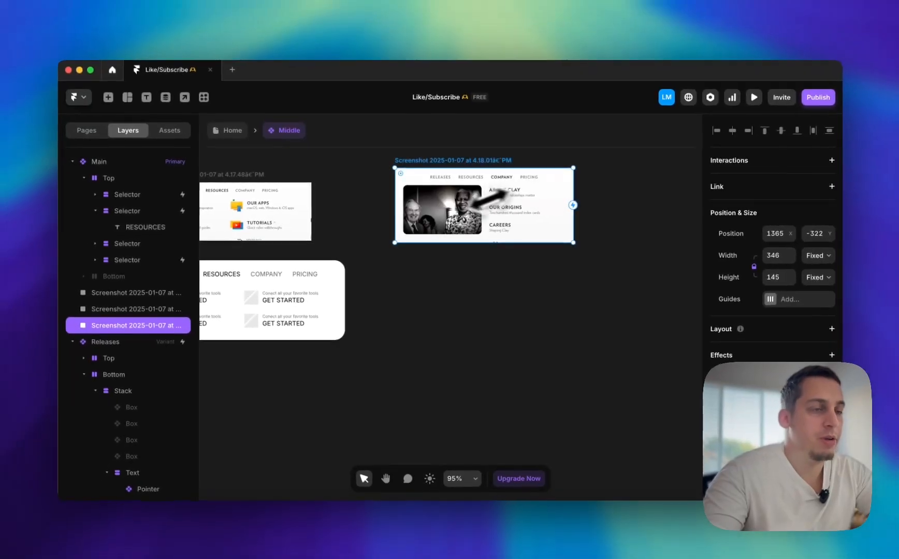
Duplicate the Releases variant and place the copy directly beneath the Company menu screenshot
scroll(610, 220, "down", 5)
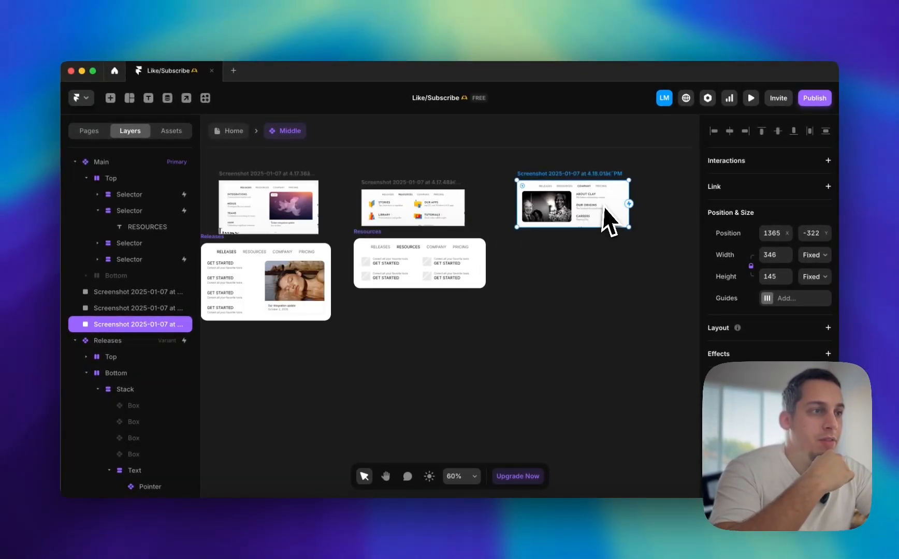
scroll(587, 207, "up", 3)
left_click(216, 244)
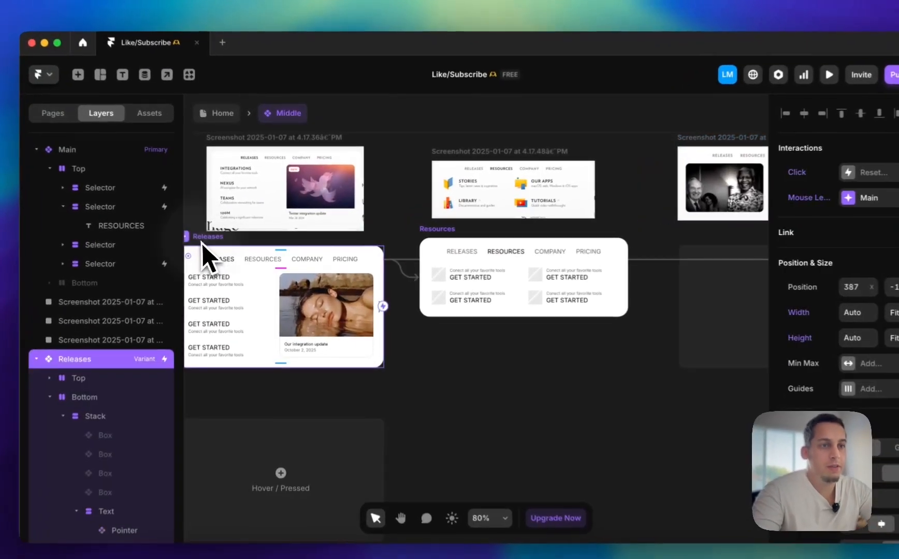
left_click_drag(202, 243, 668, 388)
scroll(668, 388, "right", 2)
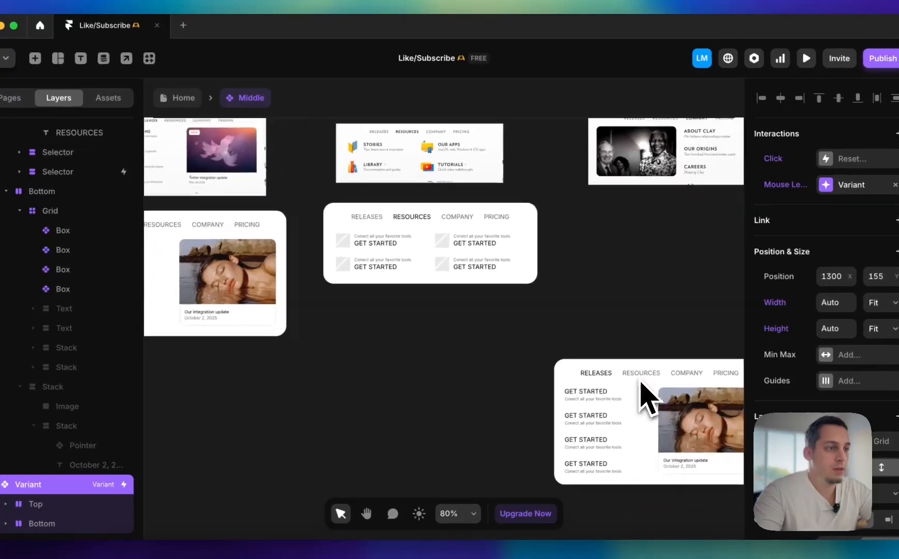
scroll(642, 393, "right", 2)
left_click_drag(525, 339, 552, 186)
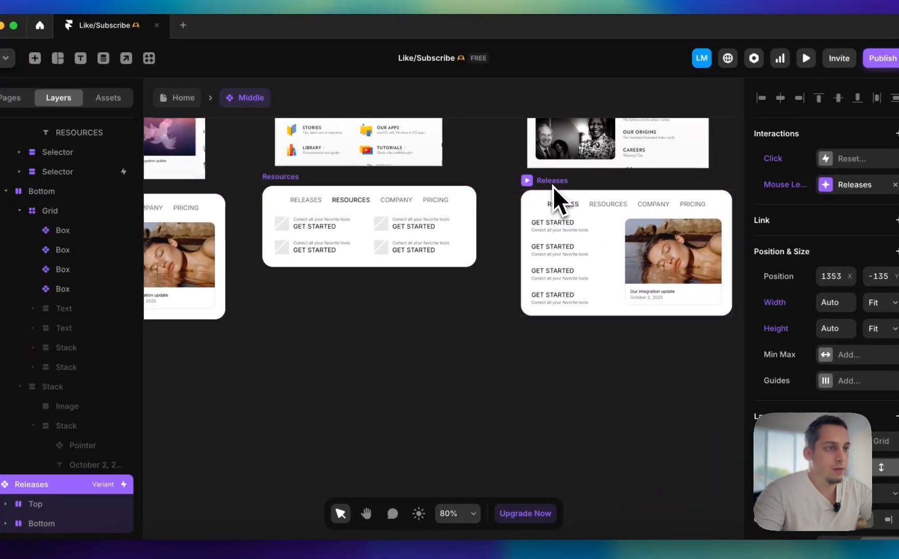
Rename the duplicated Releases variant as Company
scroll(554, 189, "up", 3)
scroll(518, 207, "right", 1)
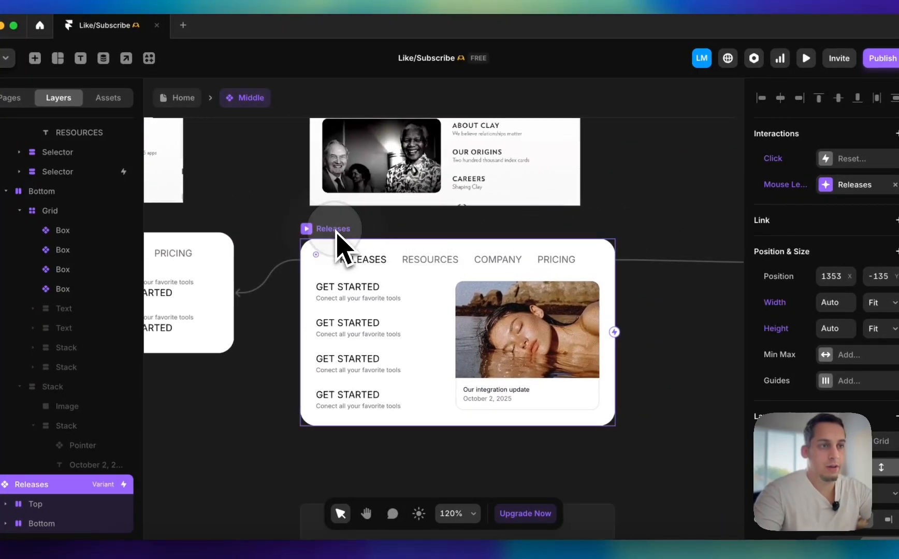
scroll(336, 243, "up", 2)
double_click(45, 490)
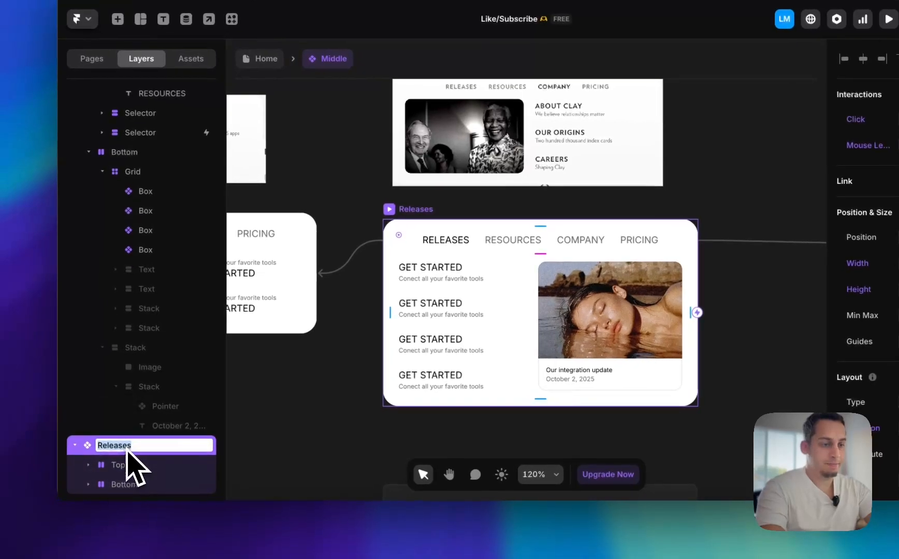
type("Company")
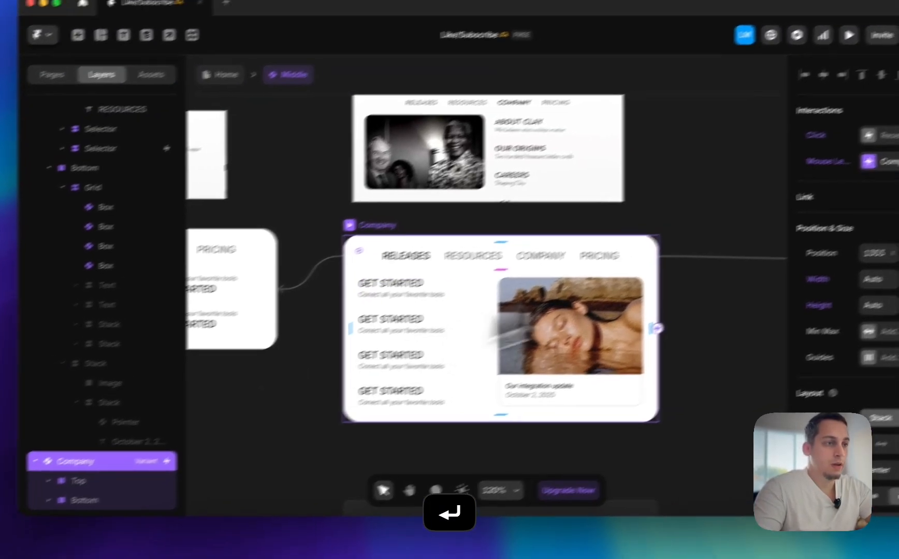
scroll(616, 258, "down", 5)
scroll(617, 257, "right", 5)
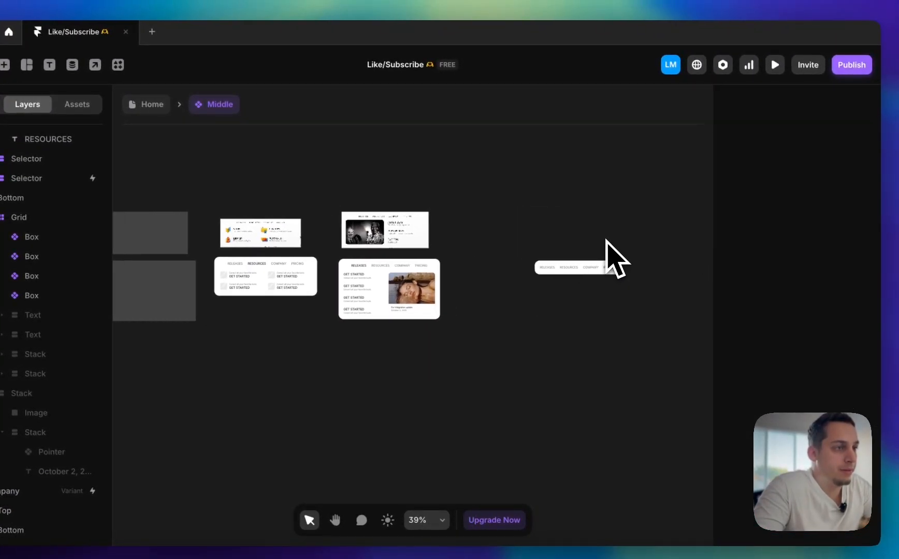
Move the Pricing variant next to the Company variant on the canvas
left_click_drag(568, 267, 473, 257)
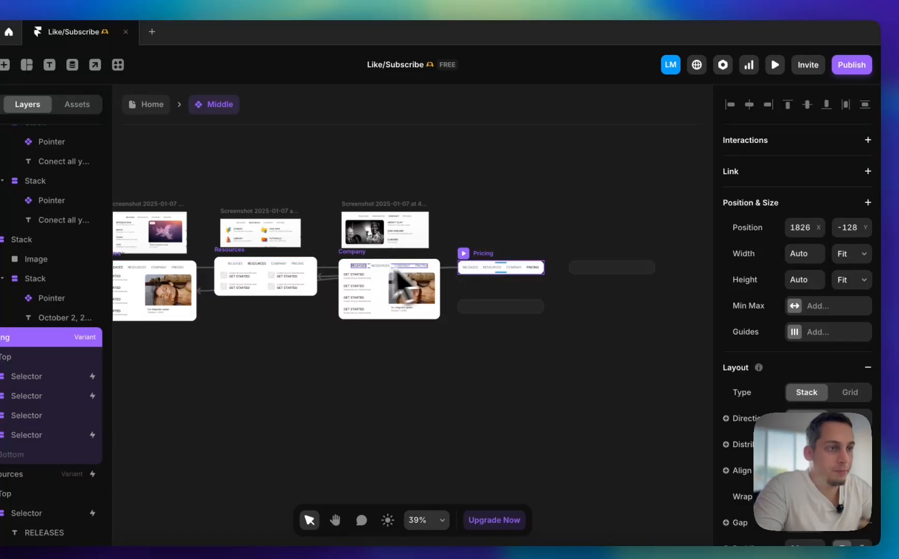
In the Company variant, recolour the RELEASES label to #666666 and make the COMPANY label black
scroll(357, 265, "up", 5)
left_click(357, 265, "super")
scroll(858, 370, "down", 6)
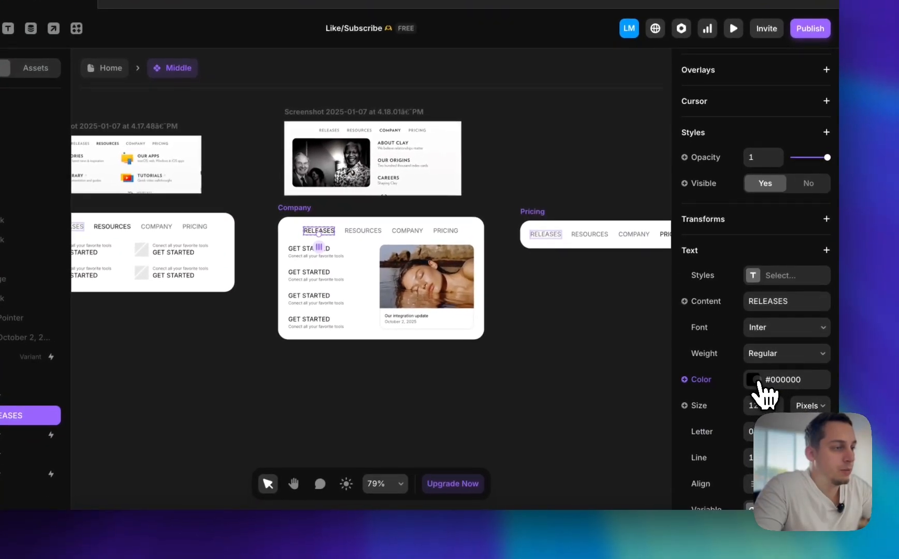
left_click(757, 382)
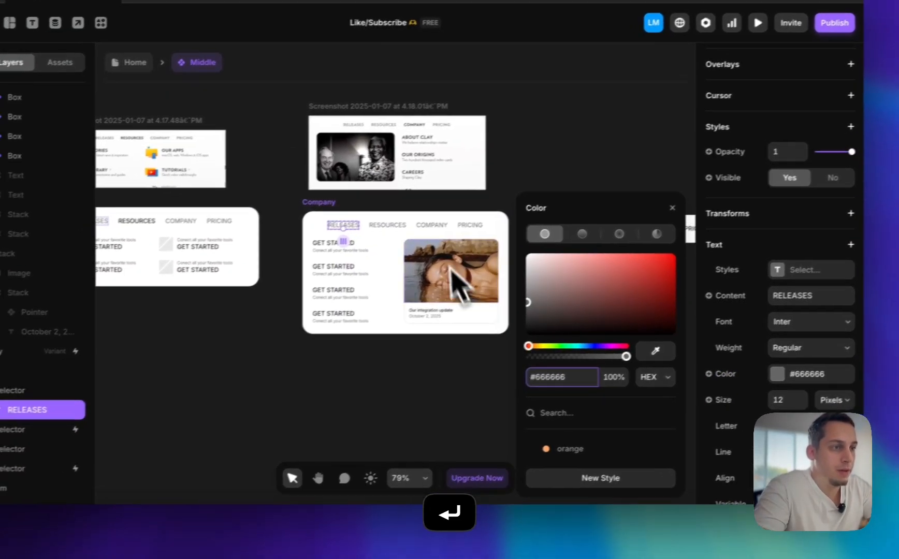
left_click(407, 230)
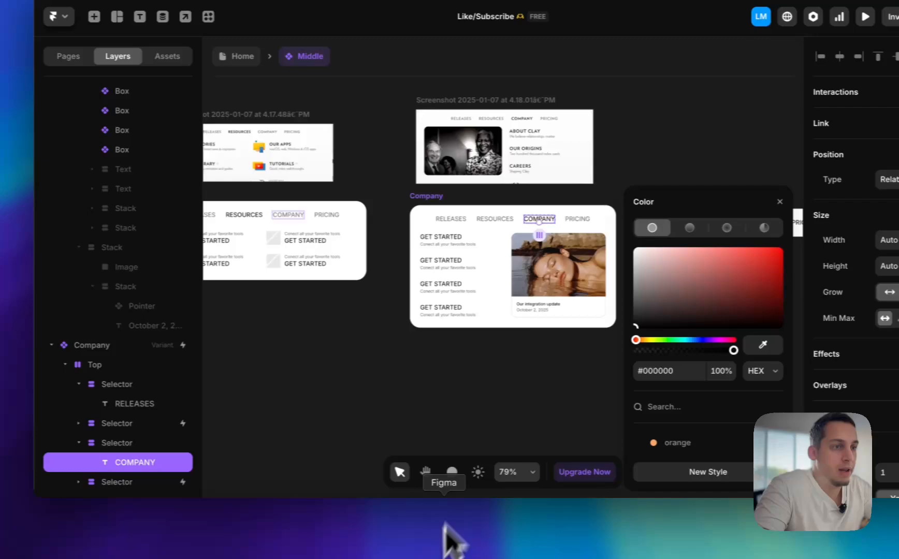
left_click(488, 384)
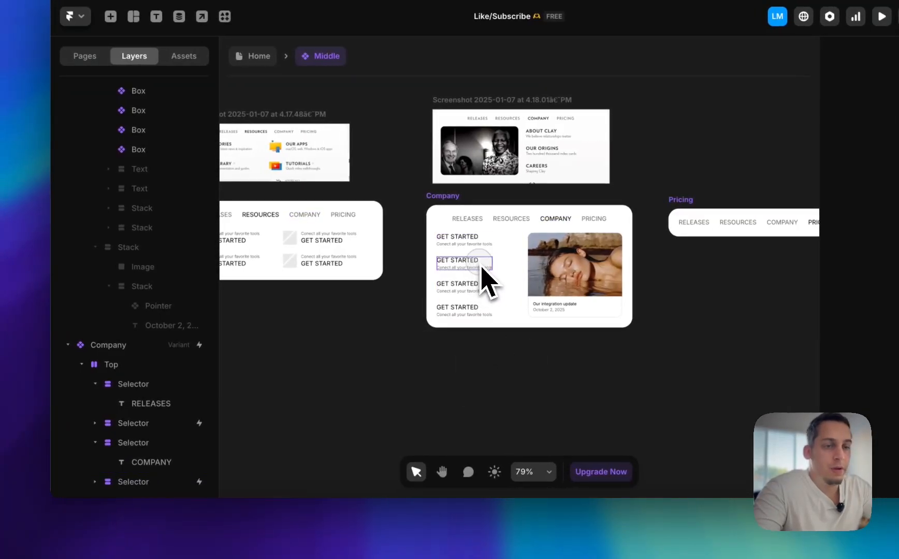
Reorder the Company variant's Bottom layer so the image stack comes before the GET STARTED text stack
left_click(483, 274)
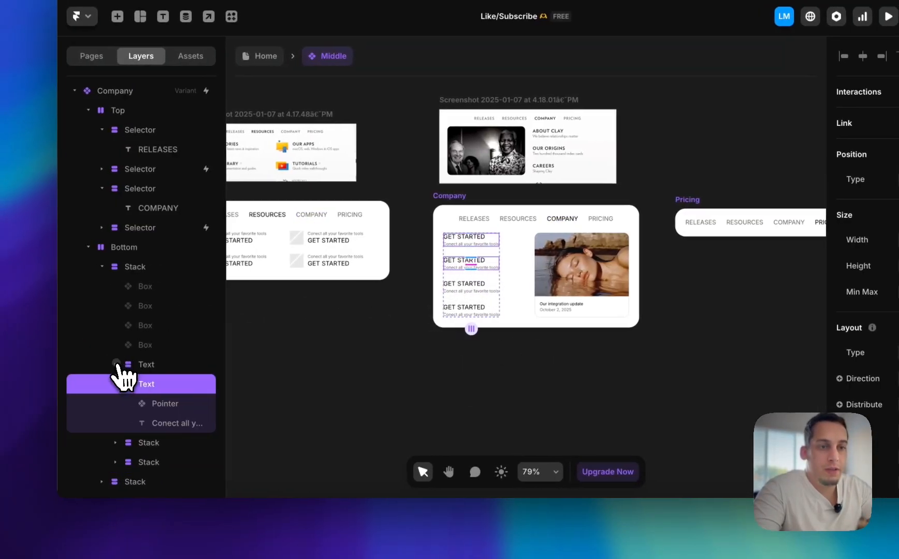
scroll(119, 289, "up", 5)
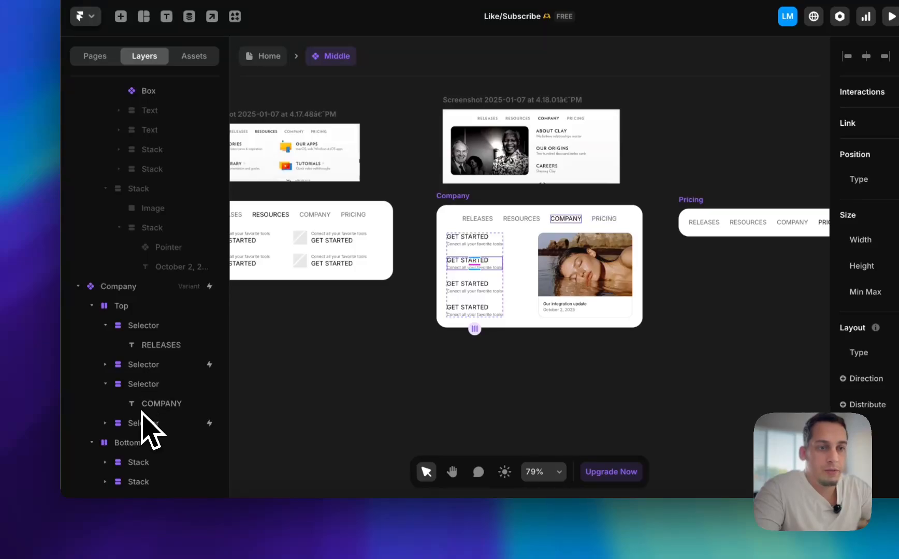
left_click(137, 482)
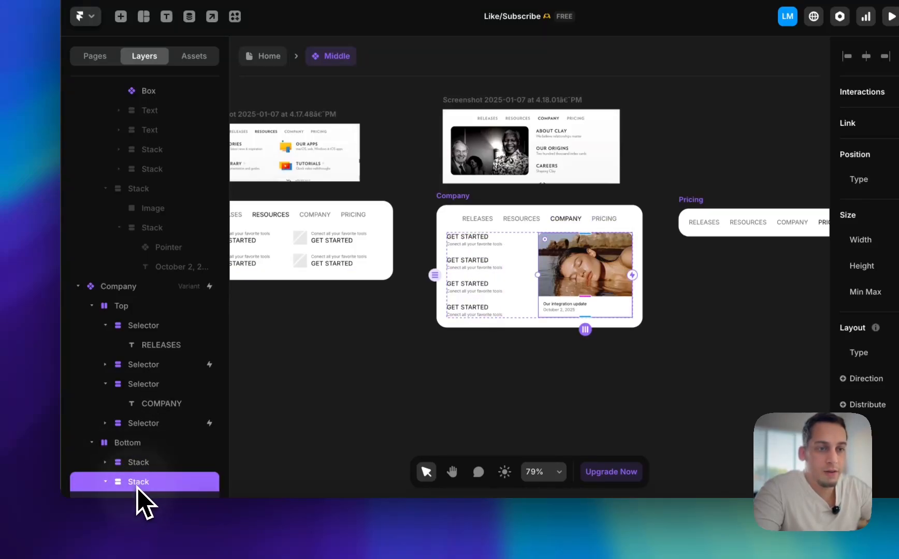
left_click_drag(139, 487, 138, 445)
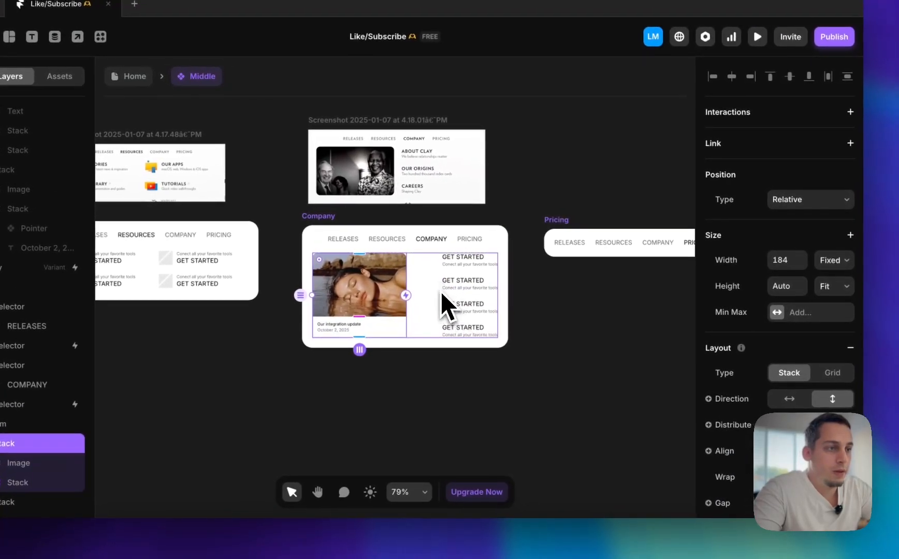
Set the Company variant's Bottom stack to a gap of 30 and a fixed width of 412.5
left_click(440, 292)
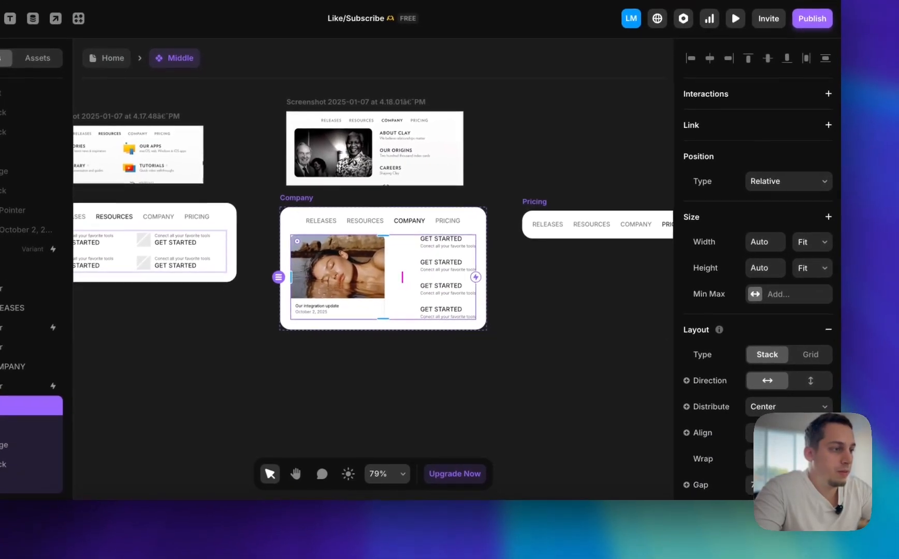
left_click(775, 503)
key("shift+Down")
key("shift+Down")
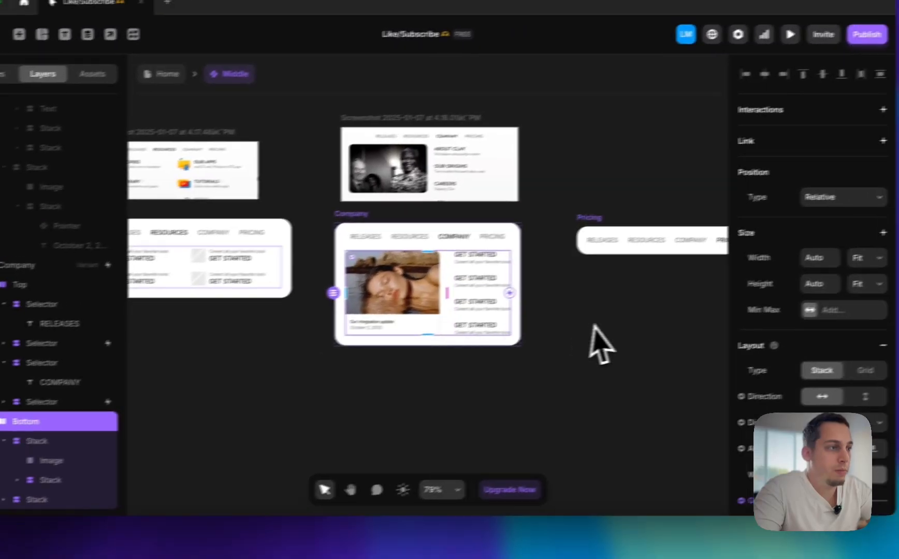
left_click(862, 257)
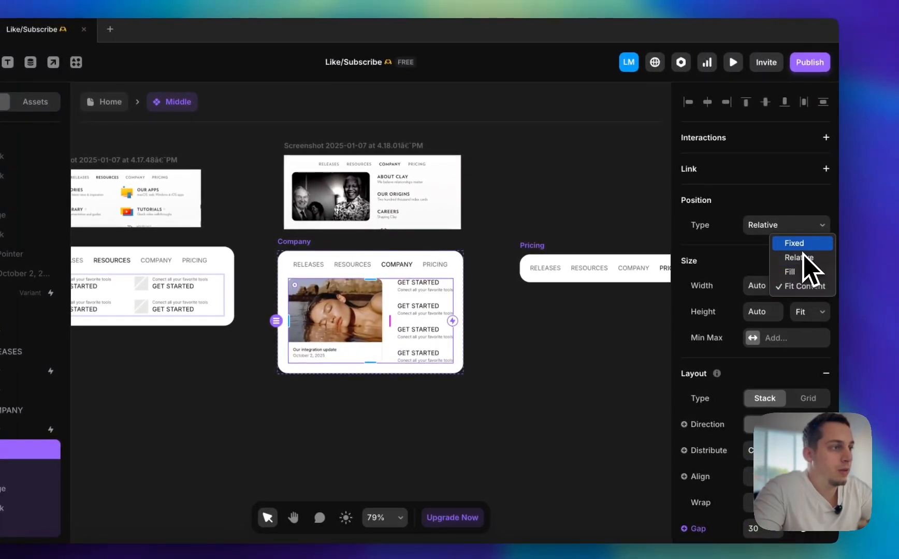
key("shift+Up")
key("shift+Up")
key("shift+Up")
key("shift+Up")
key("shift+Up")
key("shift+Up")
key("shift+Up")
key("shift+Up")
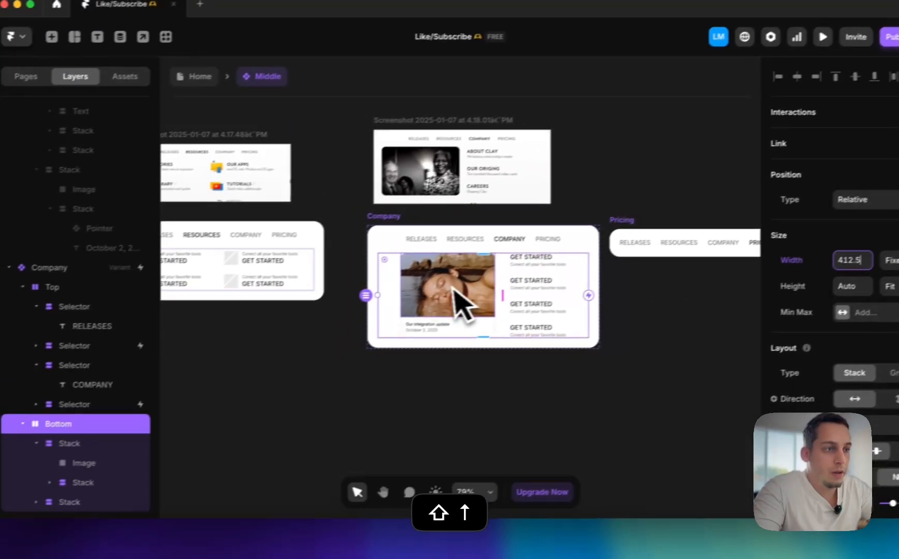
Delete the caption stack with the integration update text beneath the image in the Company variant
left_click(377, 326)
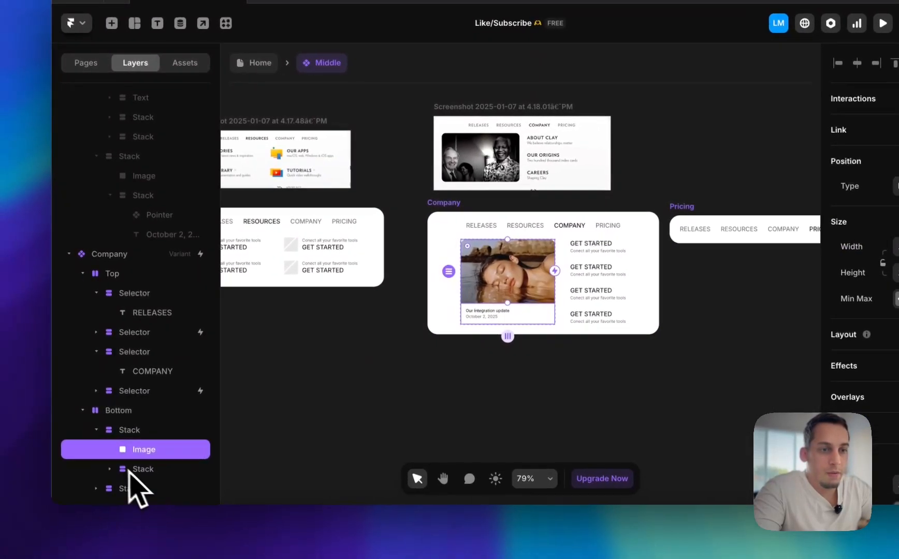
left_click(133, 470)
key("BackSpace")
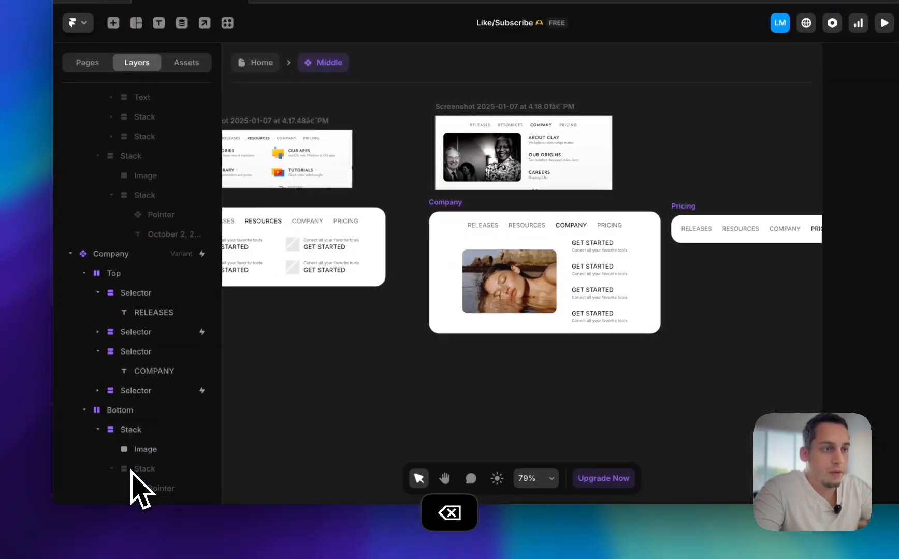
Set the Company variant's image height to Fill
left_click(498, 281)
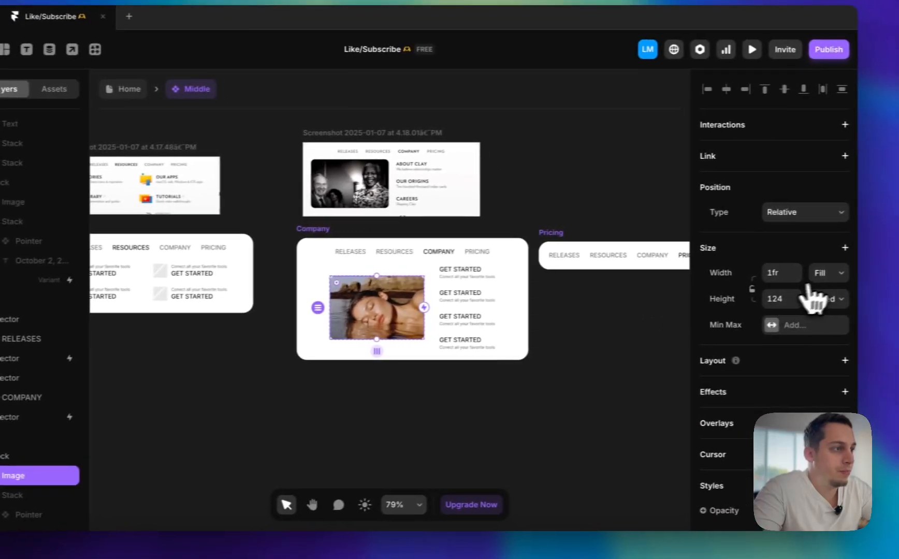
left_click(811, 276)
left_click(783, 312)
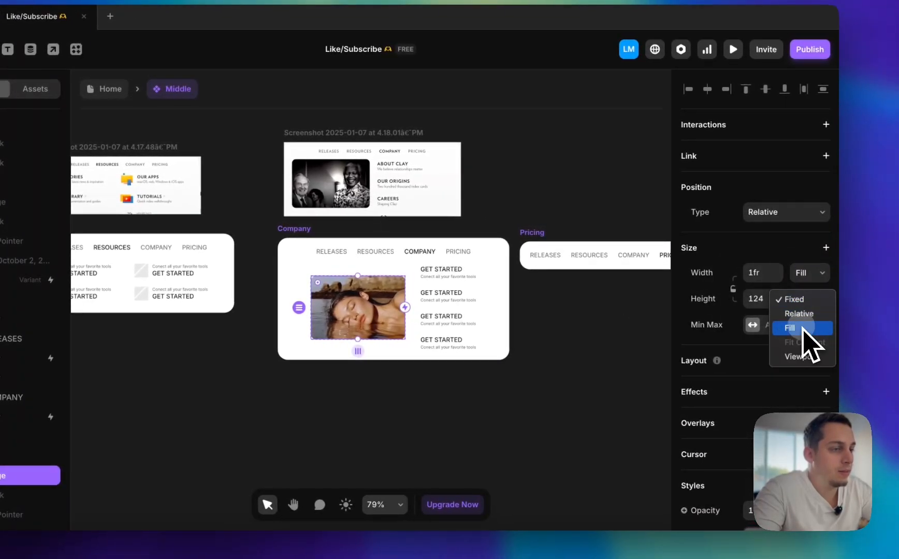
left_click(803, 330)
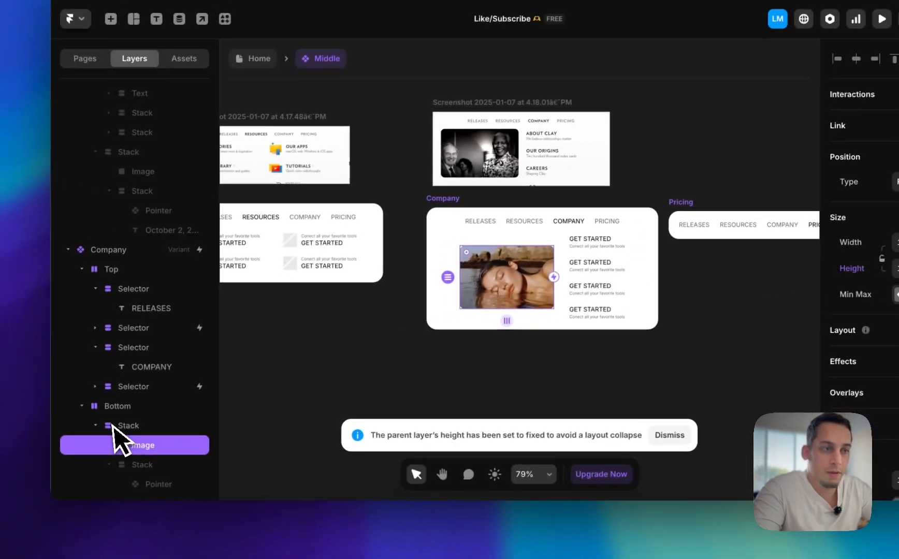
Set both the height and the width of the stack containing the Company image to Fill
left_click(128, 426)
left_click(898, 269)
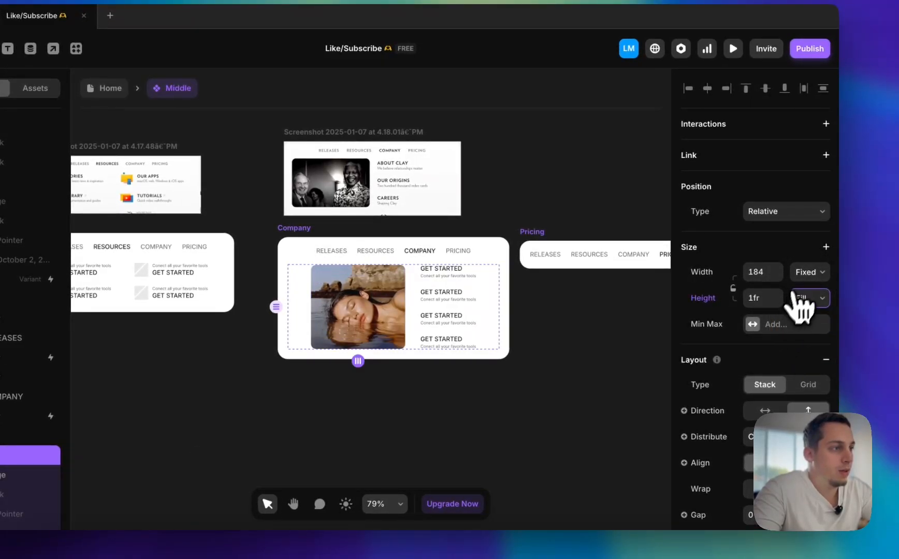
left_click(793, 301)
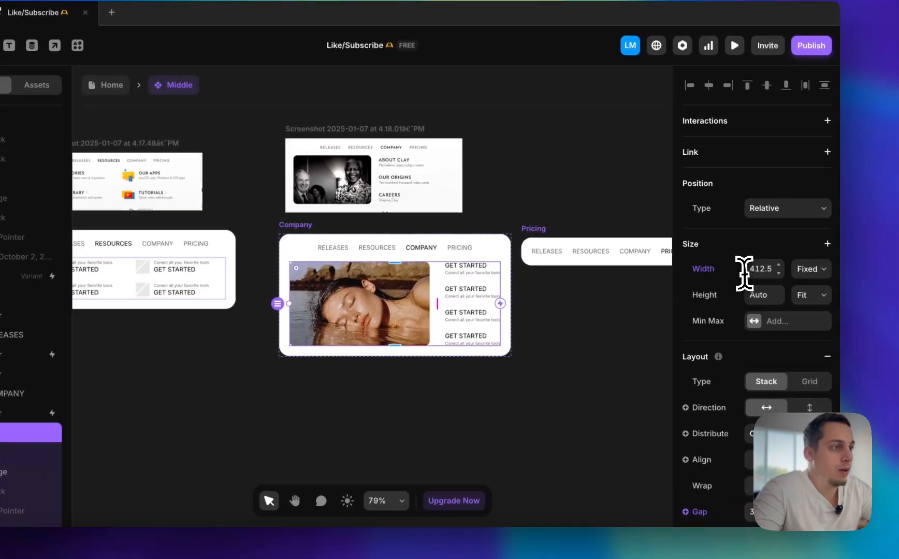
Reduce the width of the Company variant's Bottom stack to 362.5
left_click(752, 275)
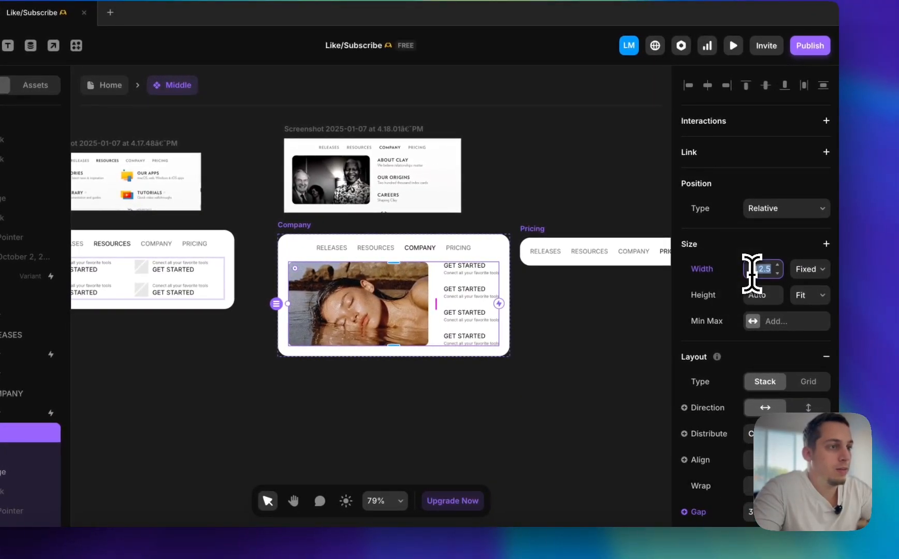
key("shift+Down")
key("shift+Down")
key("shift+Down")
key("shift+Down")
key("shift+Down")
key("shift+Down")
key("shift+Down")
key("shift+Down")
key("shift+Up")
key("shift+Up")
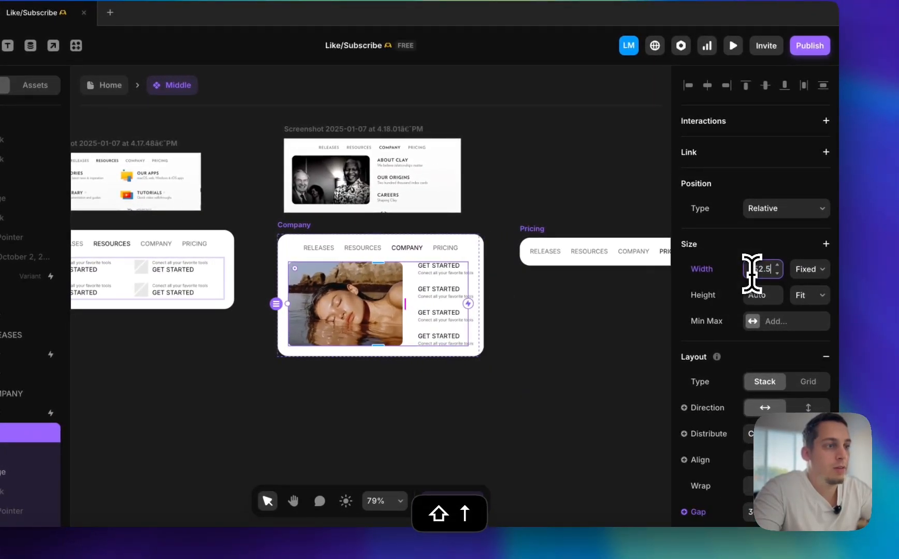
key("shift+Up")
key("shift+Down")
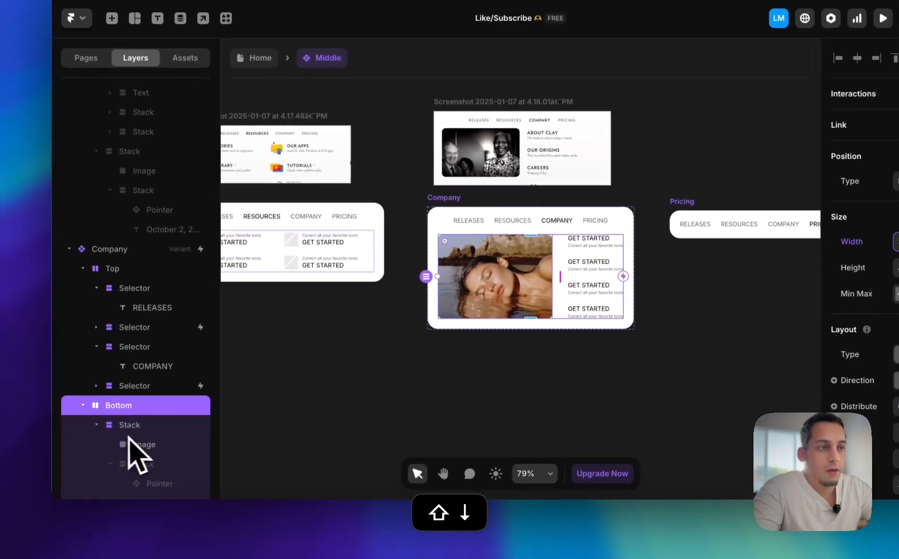
Give the GET STARTED text stack in the Company variant a right padding of 50
left_click(124, 426)
left_click(97, 426)
left_click(117, 487)
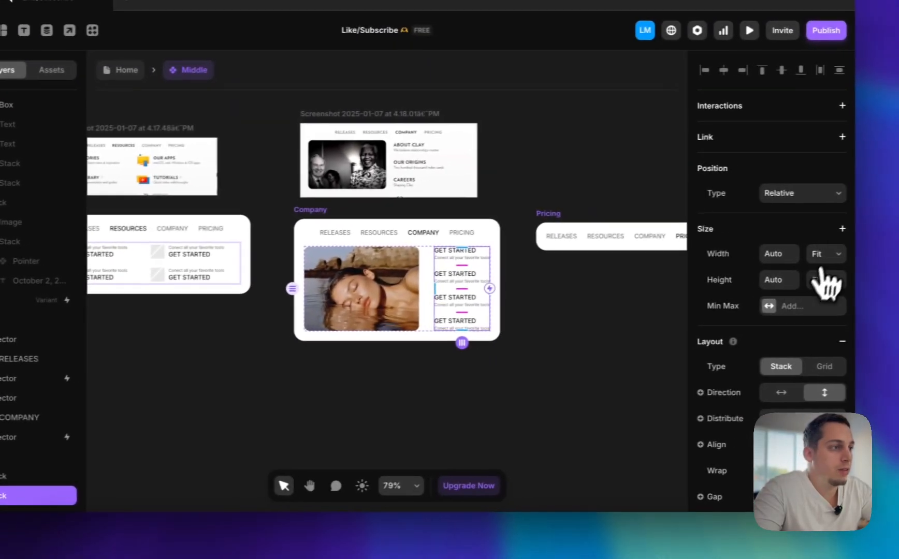
left_click(805, 254)
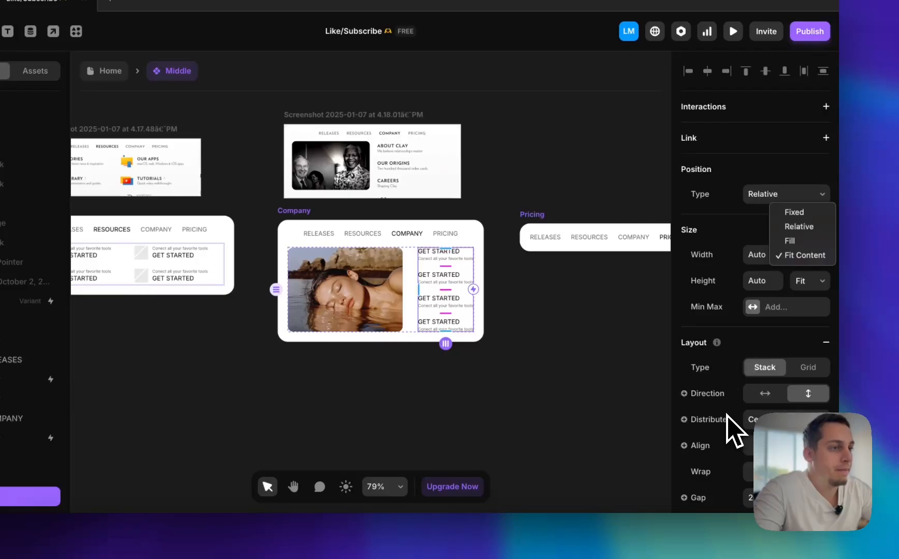
key("Escape")
scroll(730, 443, "down", 3)
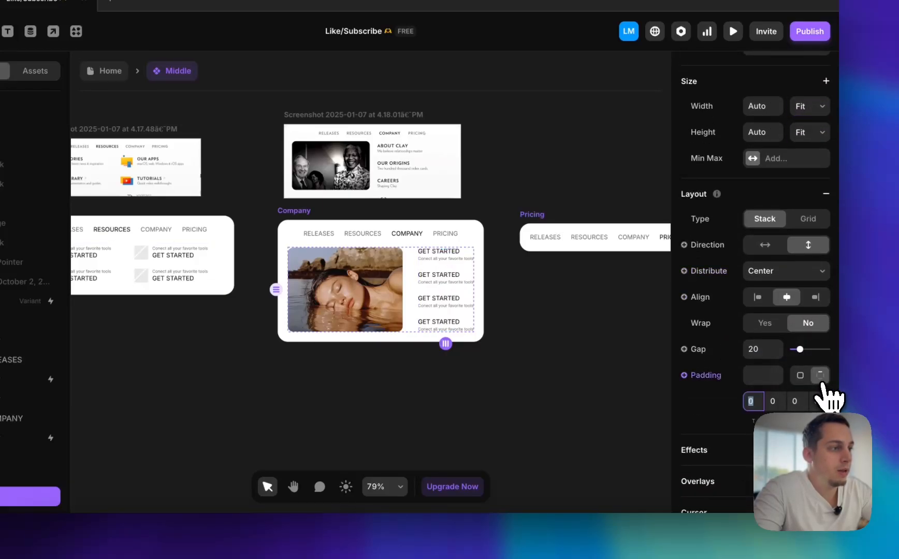
key("shift+Up")
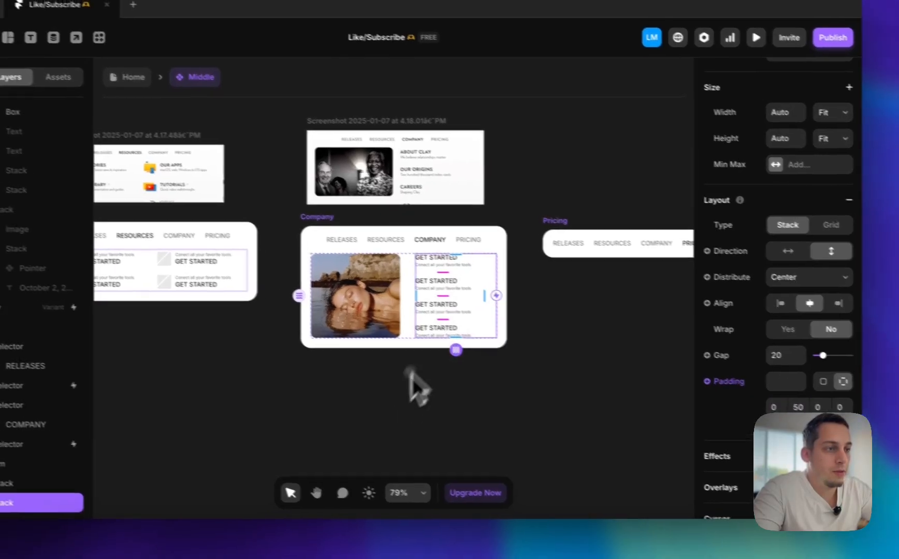
left_click(388, 367)
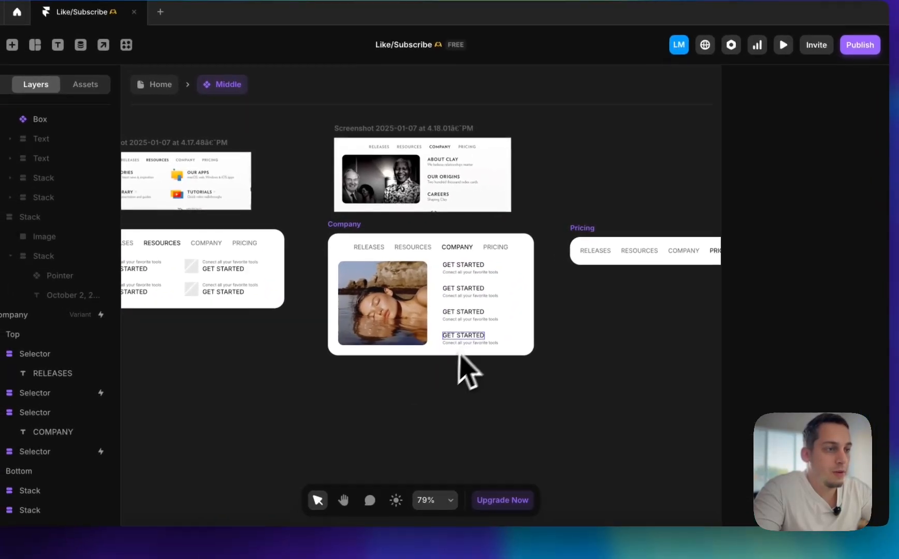
Delete the fourth GET STARTED item from the Company variant's text stack
left_click(494, 342)
key("BackSpace")
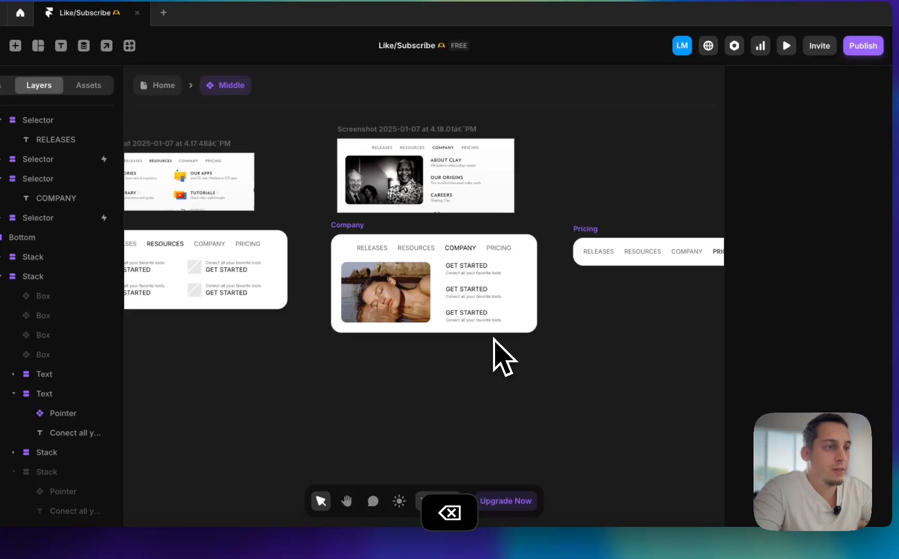
scroll(506, 204, "up", 3)
scroll(505, 203, "left", 1)
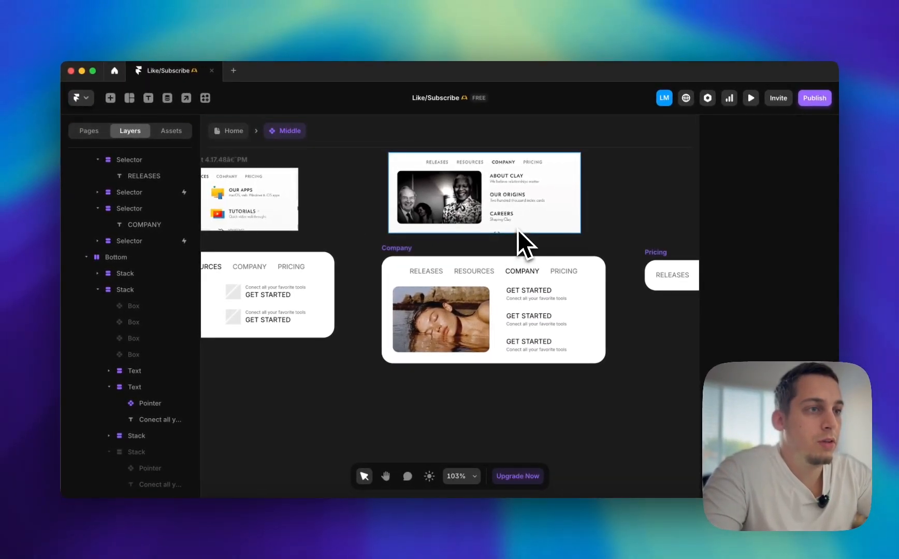
scroll(518, 233, "right", 2)
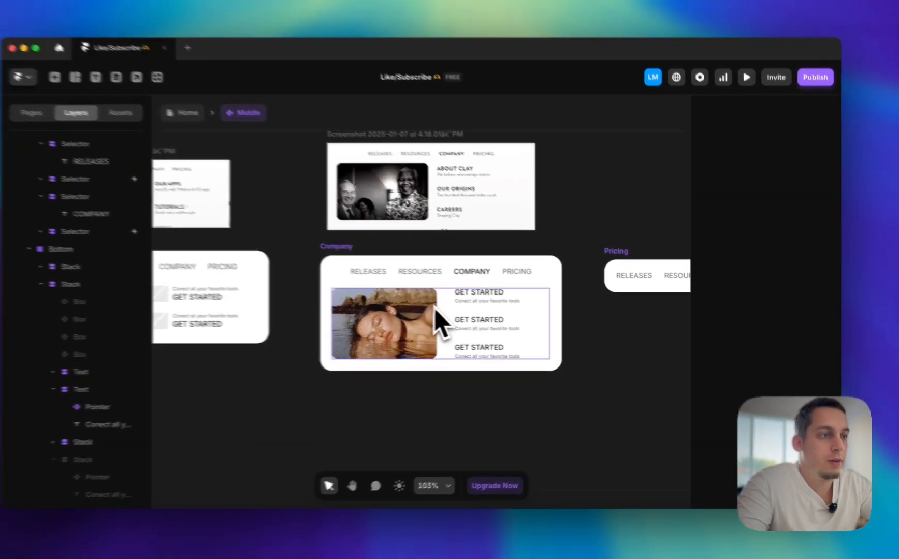
Widen the Company variant's Bottom stack to 402.5
left_click(434, 309)
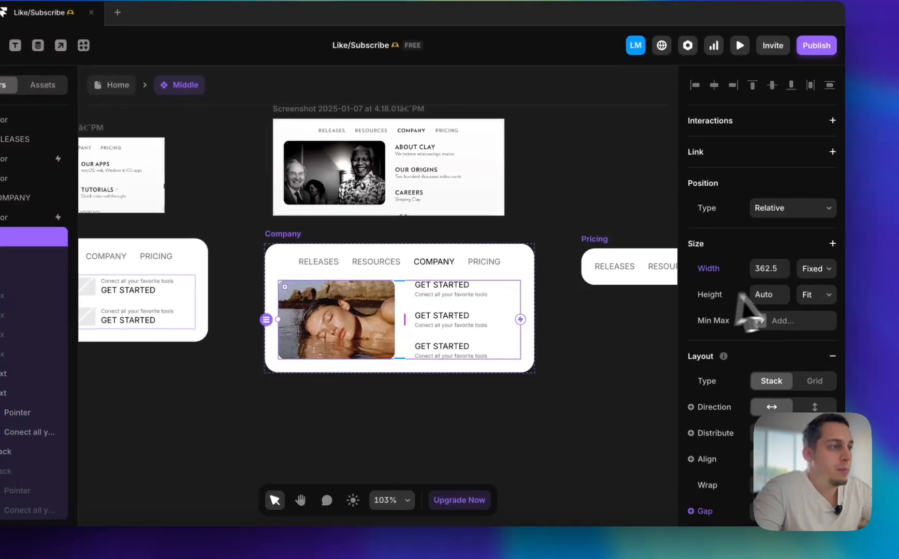
left_click(765, 276)
key("shift+Up")
key("shift+Up")
key("shift+Up")
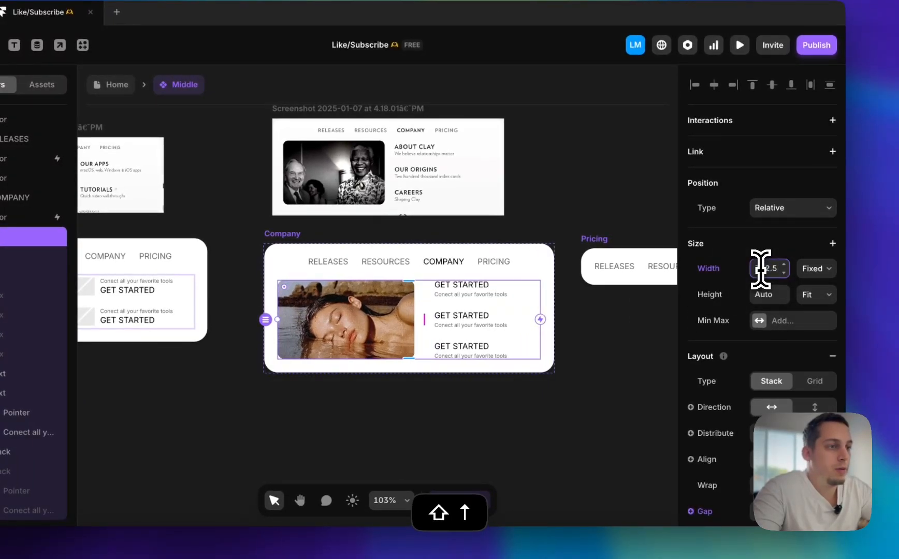
Set the gap between the image and the text stack in the Company variant's Bottom layer to 20
key("shift+Up")
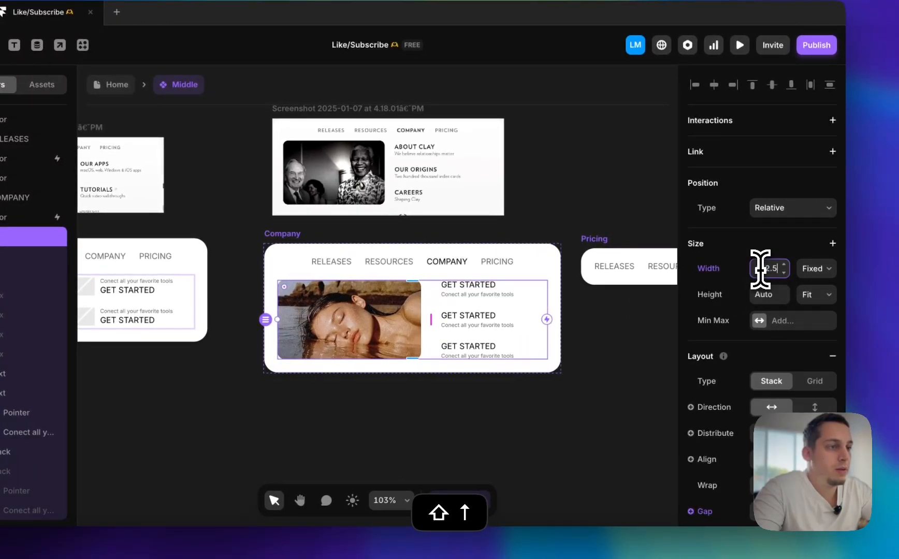
scroll(777, 410, "down", 2)
left_click(770, 472)
key("shift+Up")
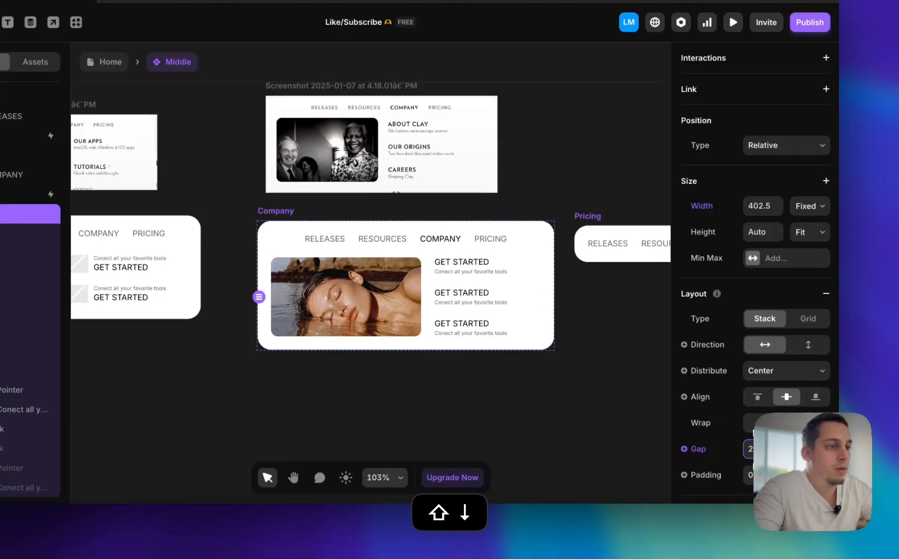
left_click(616, 374)
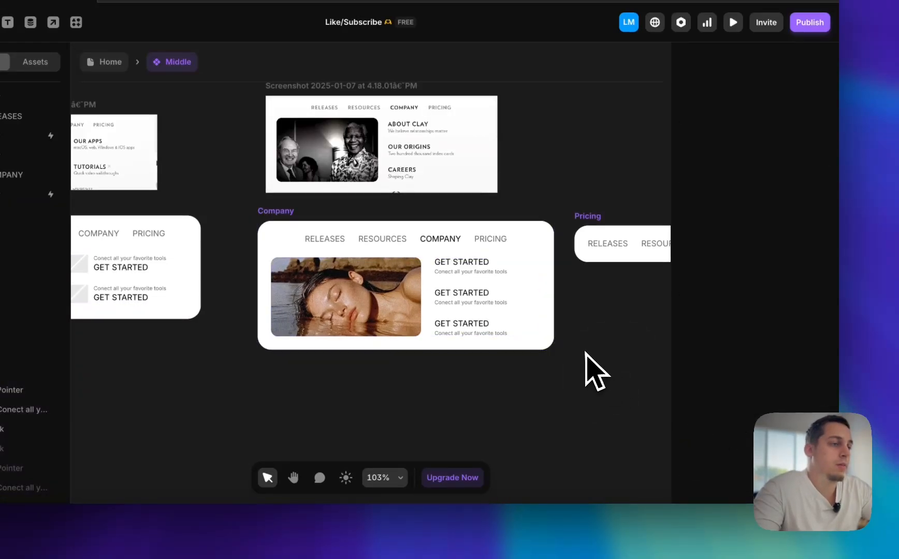
Give the RELEASES item in the Company variant a Mouse Enter transition to the Releases variant
scroll(586, 353, "down", 3)
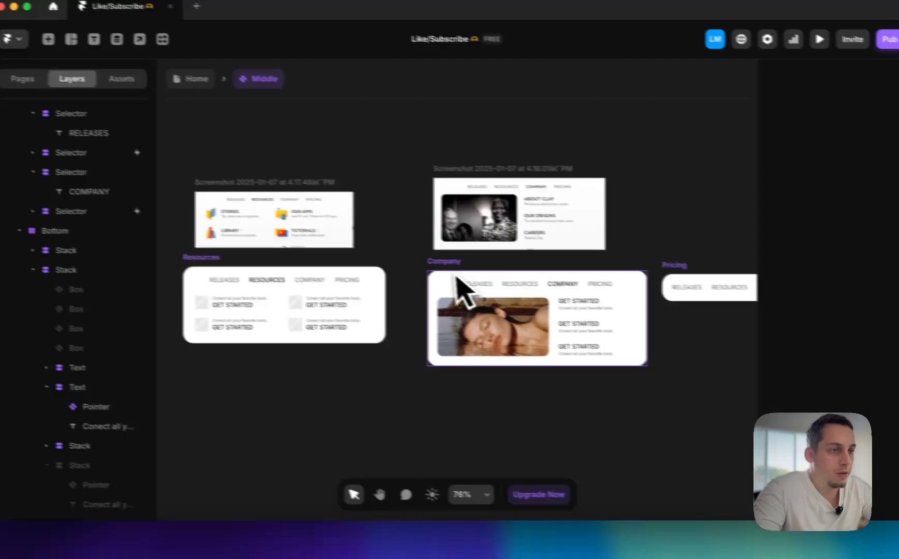
left_click(385, 270)
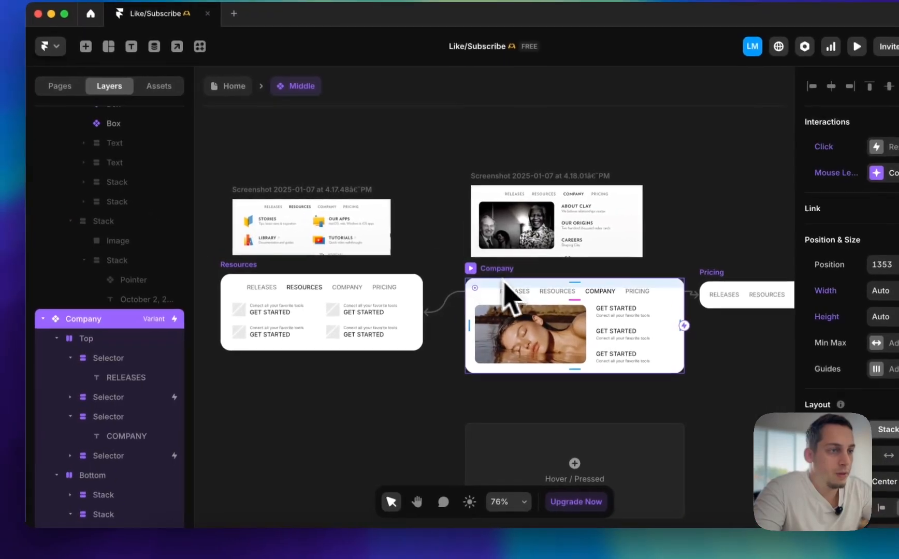
double_click(392, 268)
left_click(156, 356)
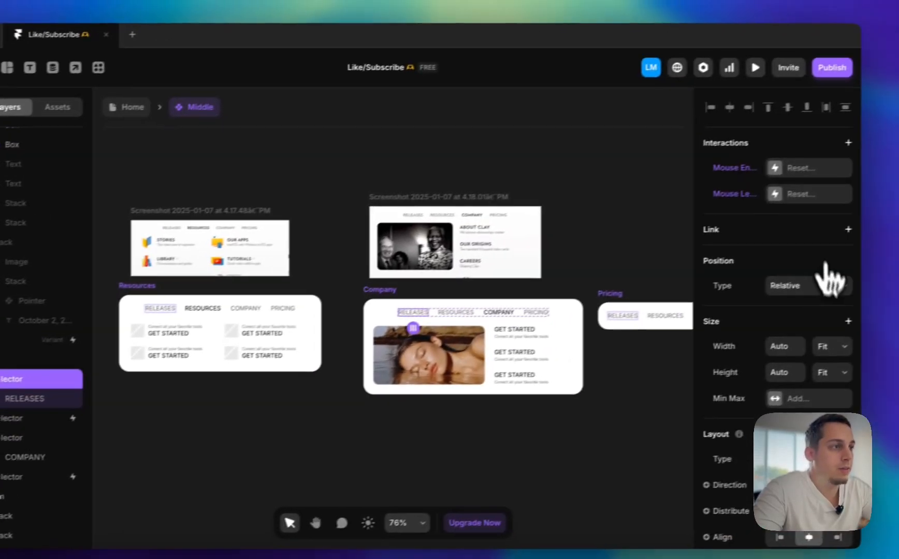
left_click(762, 175)
left_click(756, 179)
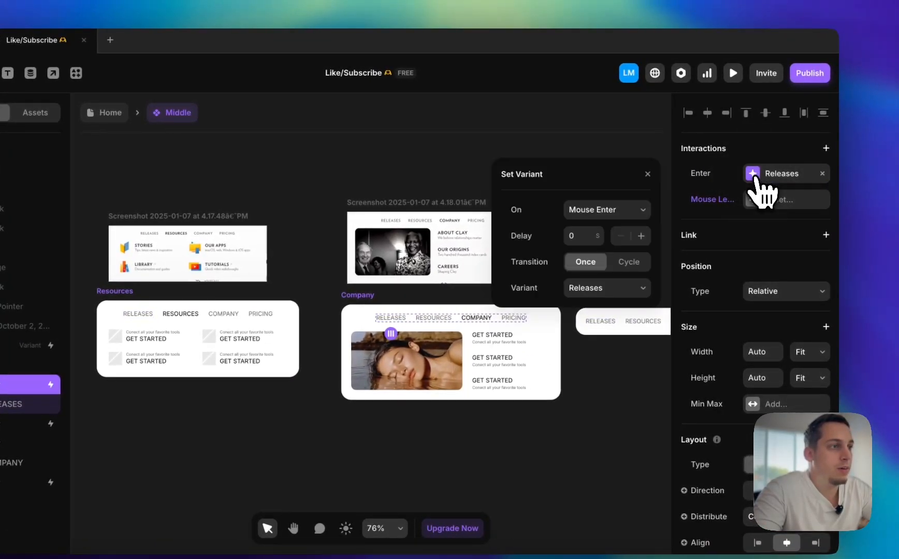
left_click(618, 290)
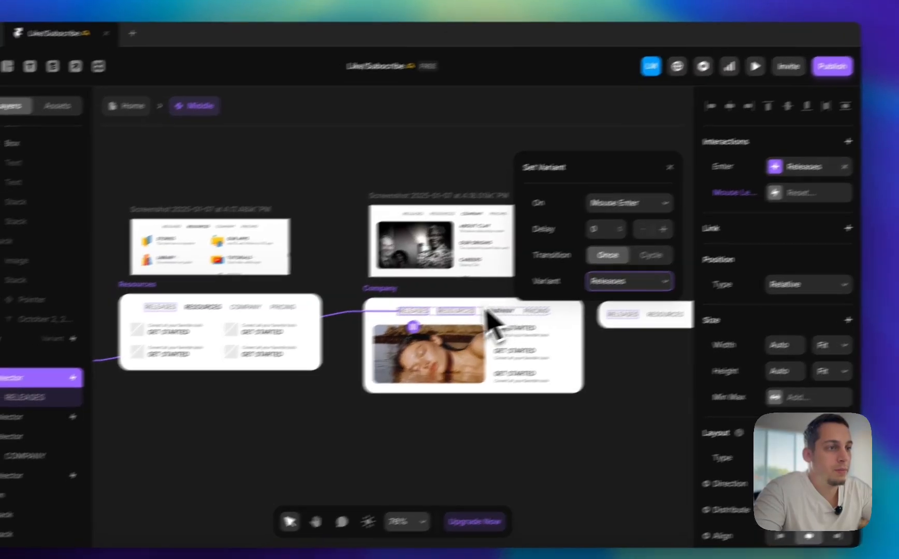
Check the interactions on the RESOURCES, COMPANY and PRICING items in the Company variant
double_click(434, 318)
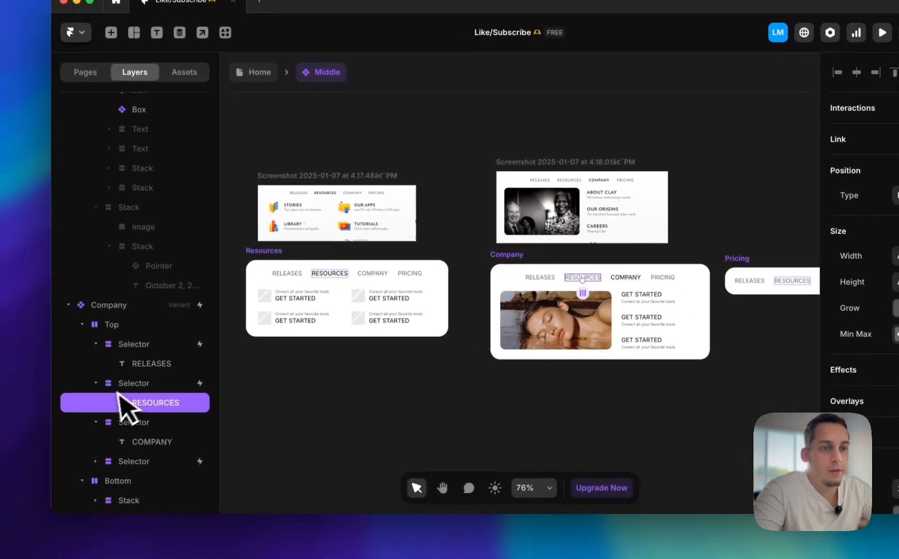
left_click(124, 384)
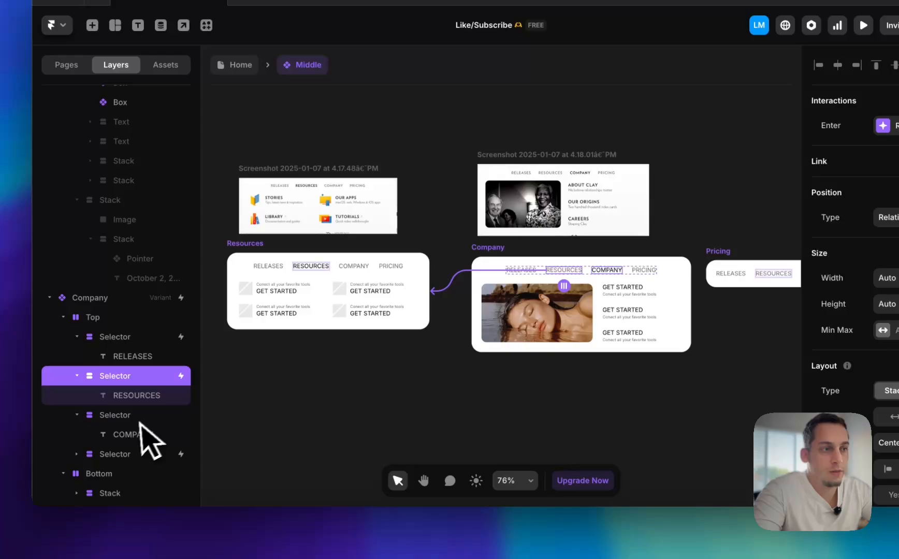
left_click(6, 481)
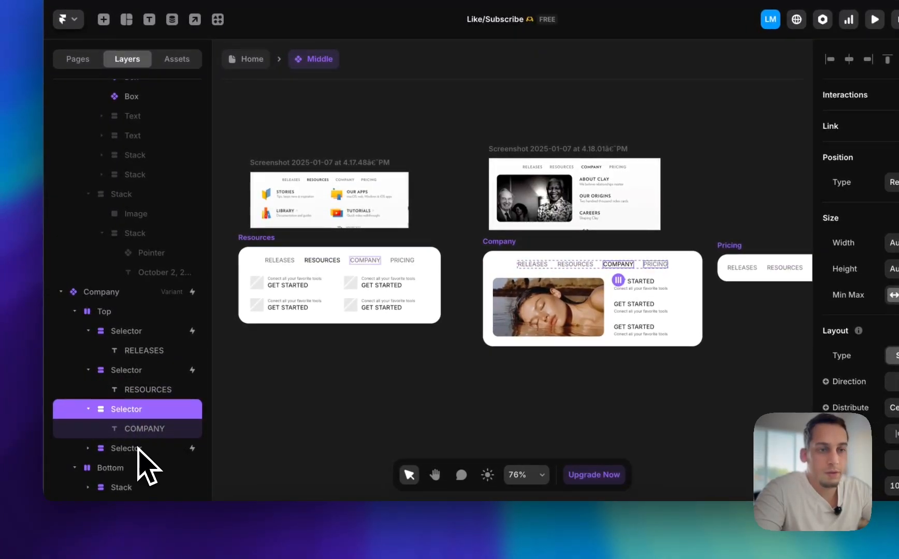
left_click(136, 449)
scroll(531, 258, "left", 5)
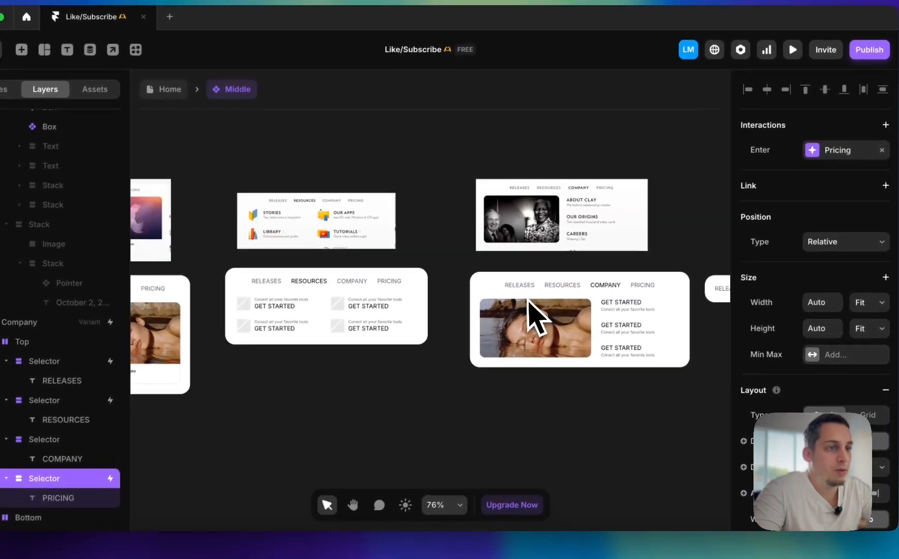
Add a Mouse Enter transition to the Company variant on the COMPANY item in the Resources variant
left_click(522, 279, "super")
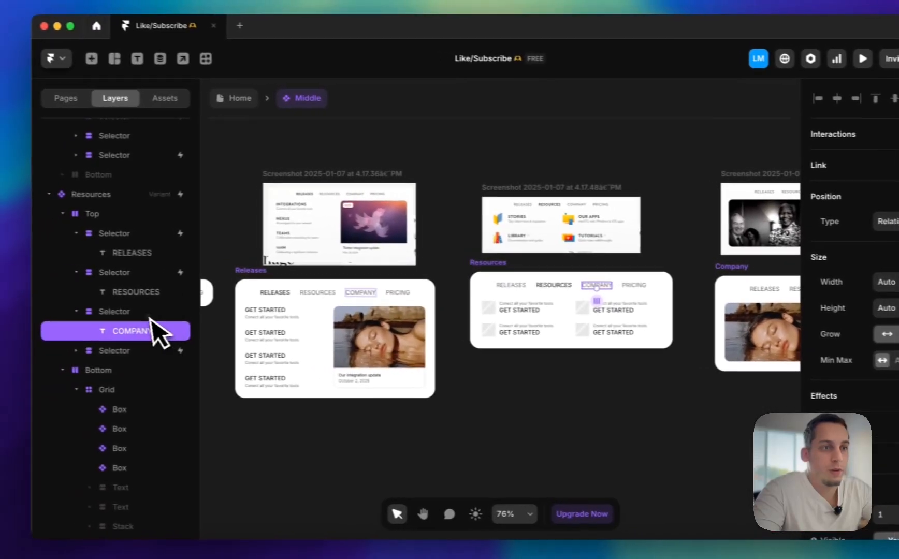
left_click(74, 303)
left_click(826, 147)
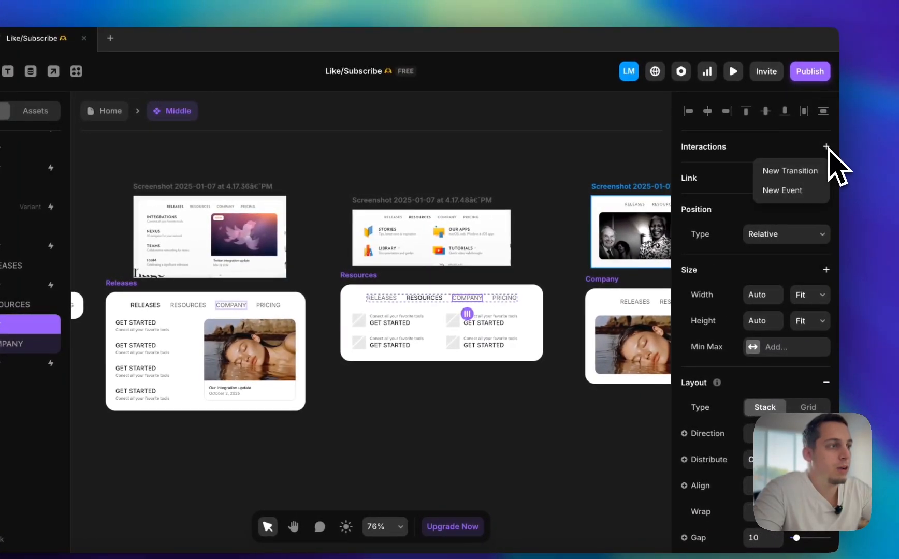
left_click(790, 171)
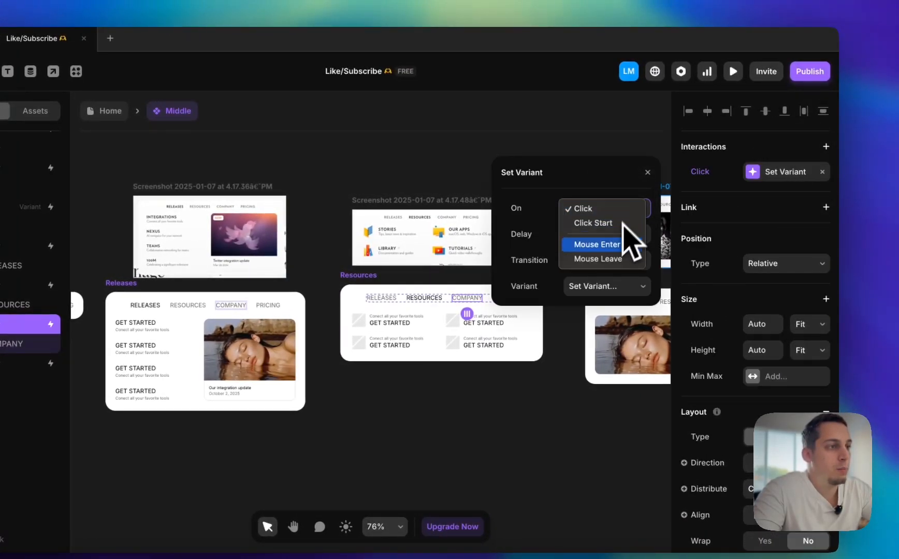
left_click(616, 243)
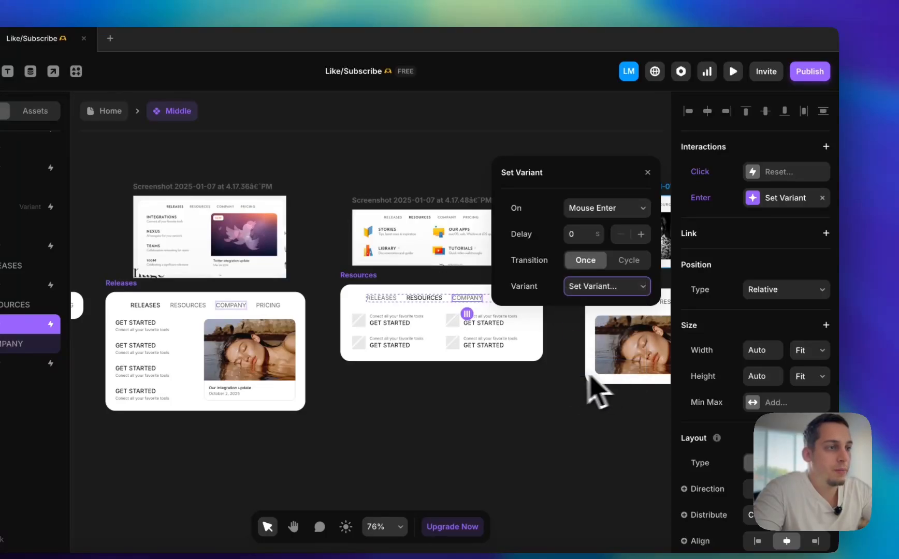
scroll(550, 376, "right", 8)
scroll(551, 376, "left", 2)
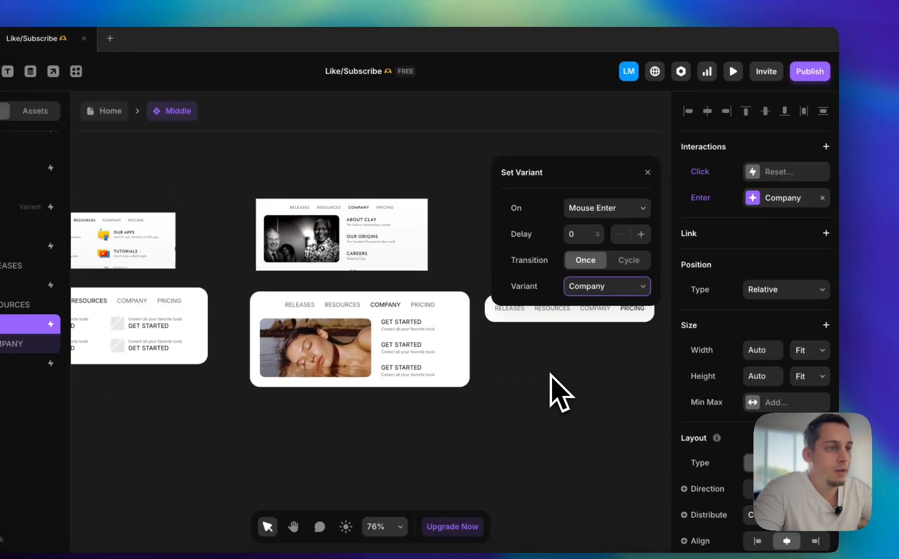
Add a Mouse Enter transition to the Company variant on the COMPANY item in the Releases variant
scroll(551, 375, "left", 10)
left_click(350, 289)
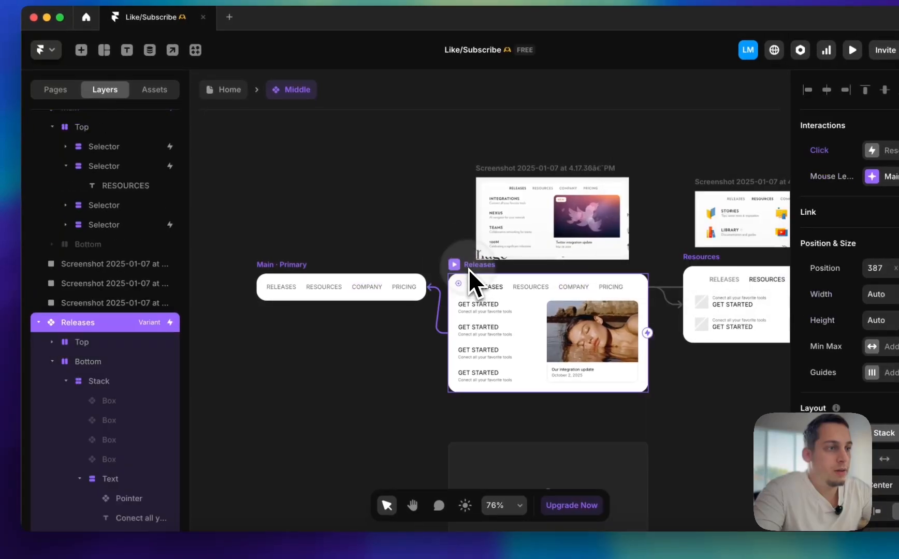
double_click(572, 286)
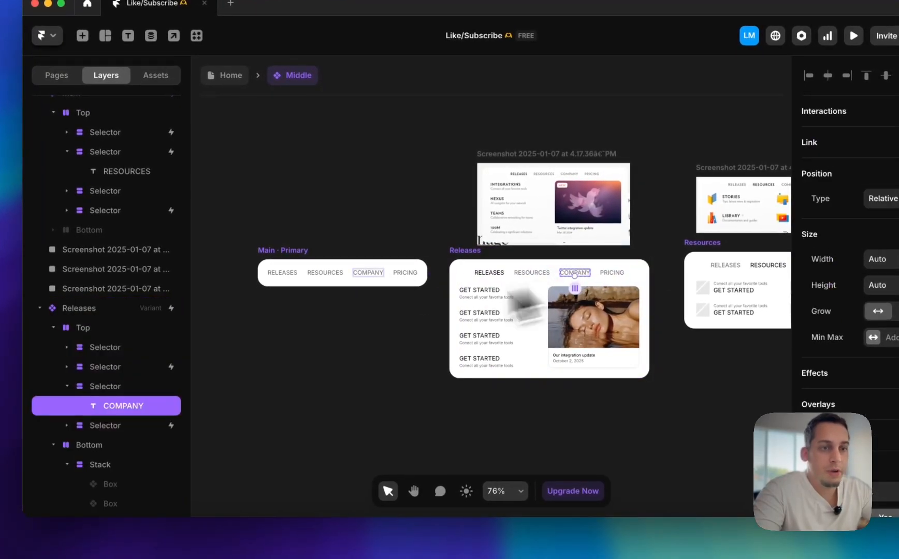
left_click(122, 401)
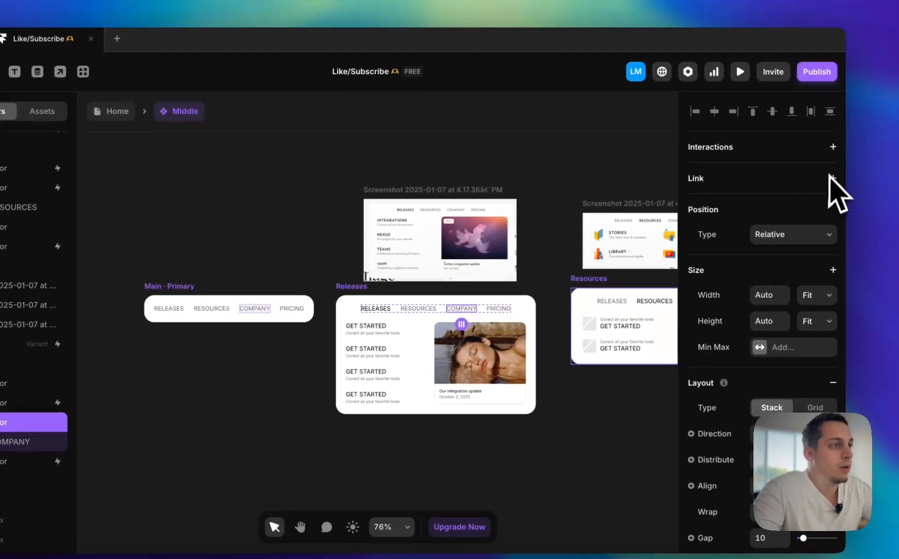
left_click(898, 107)
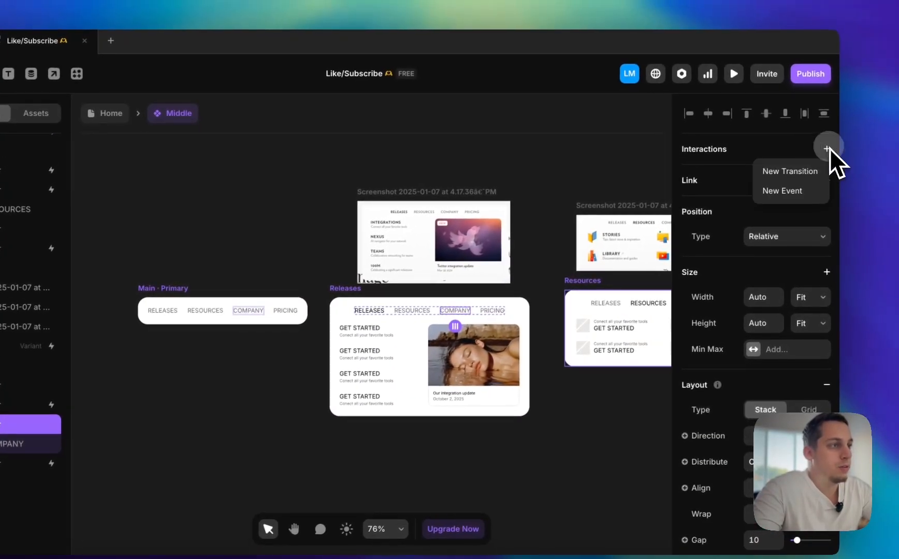
left_click(797, 176)
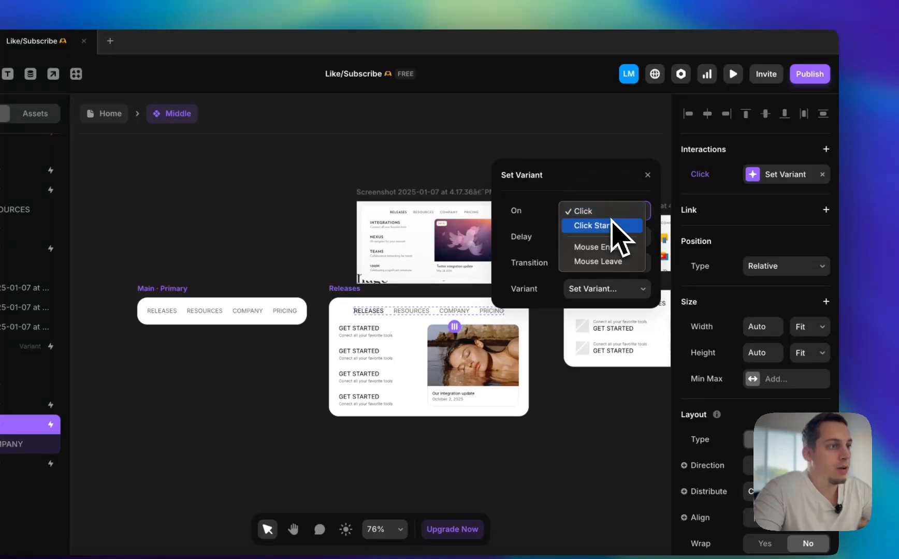
left_click(601, 247)
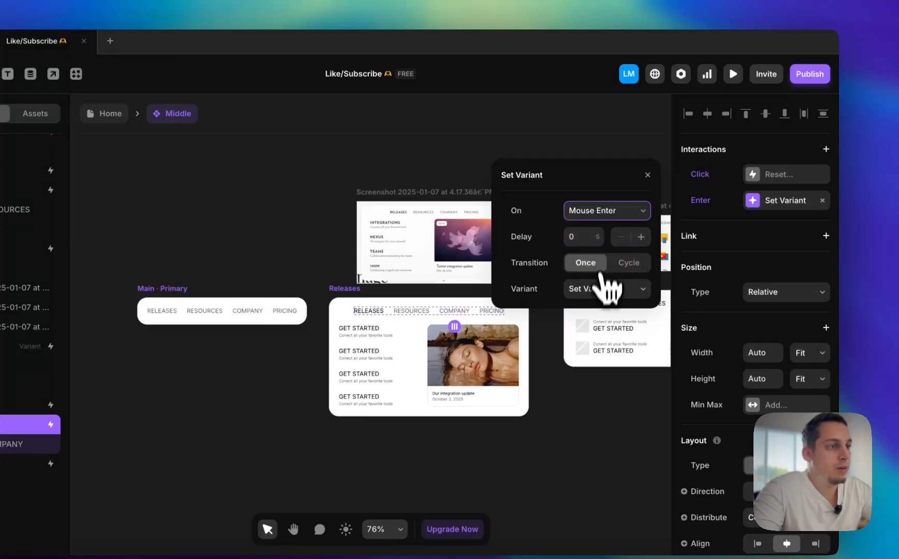
left_click(591, 369)
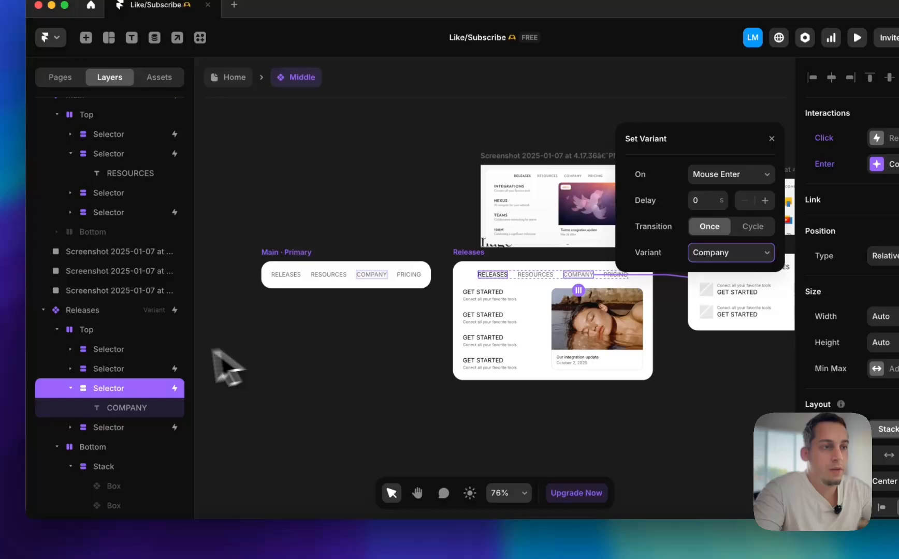
Make the COMPANY item in the Main variant switch to the Company variant through a new transition
left_click(150, 349)
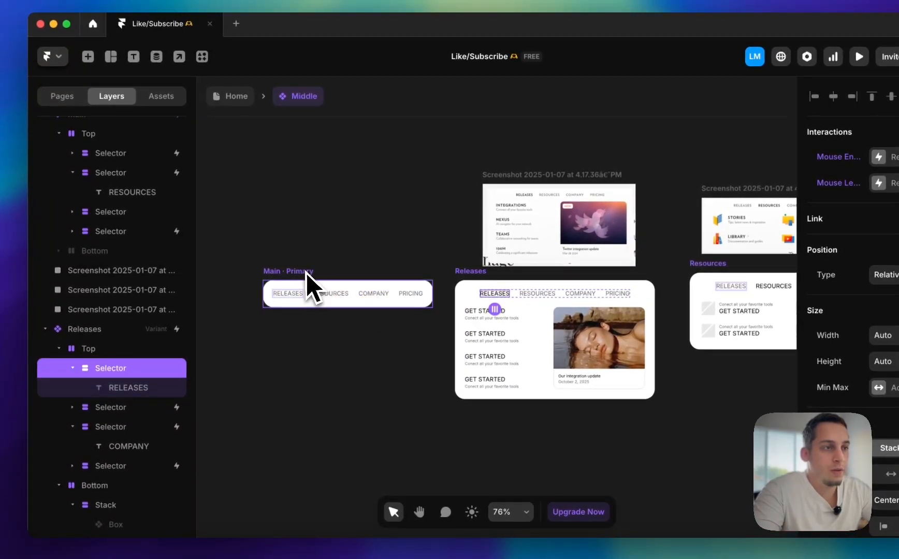
left_click(306, 273)
left_click(299, 296, "super")
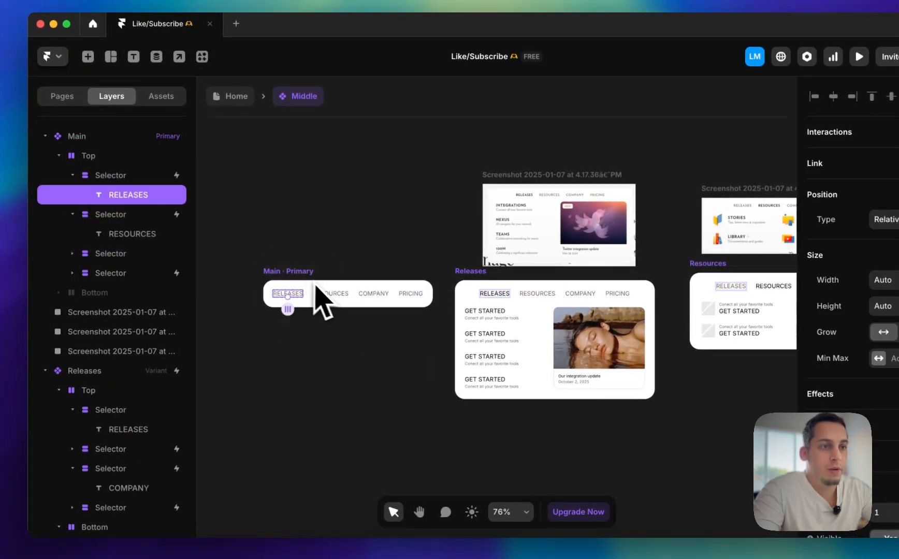
left_click(150, 175)
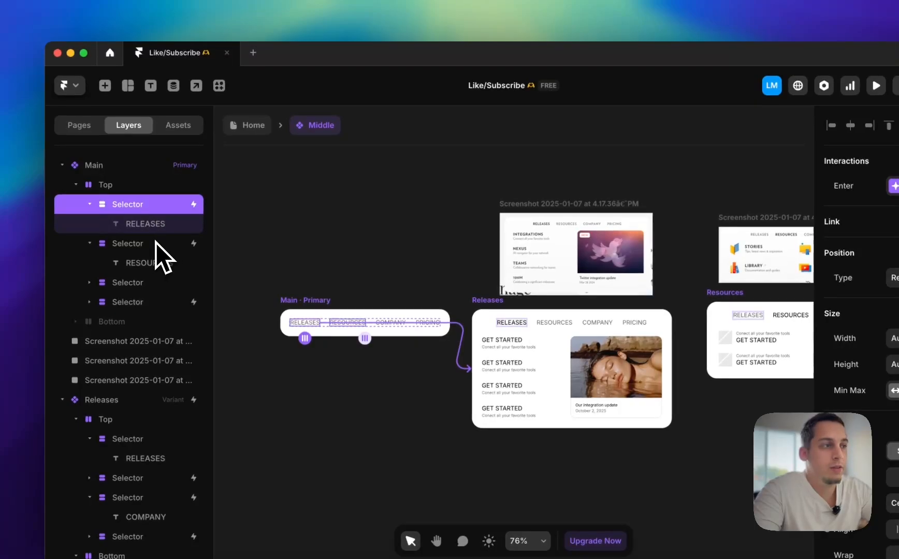
left_click(139, 215)
left_click(158, 282)
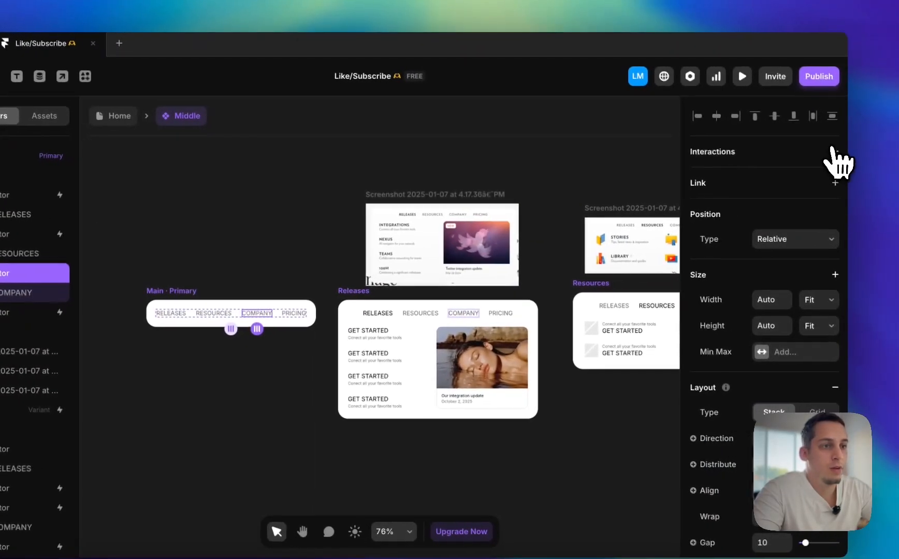
left_click(828, 152)
left_click(789, 171)
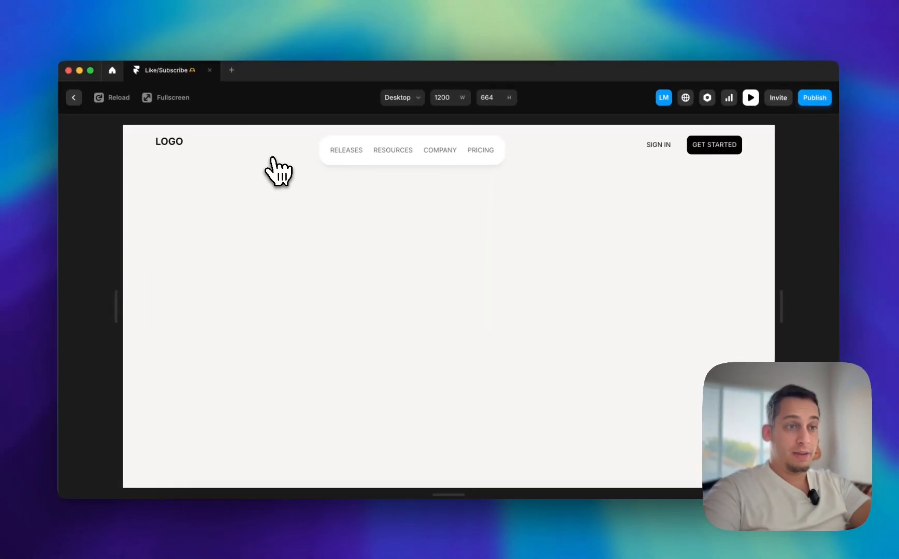
Test the RELEASES, RESOURCES, COMPANY and PRICING hover dropdowns in the page preview and return to the canvas
left_click(325, 143)
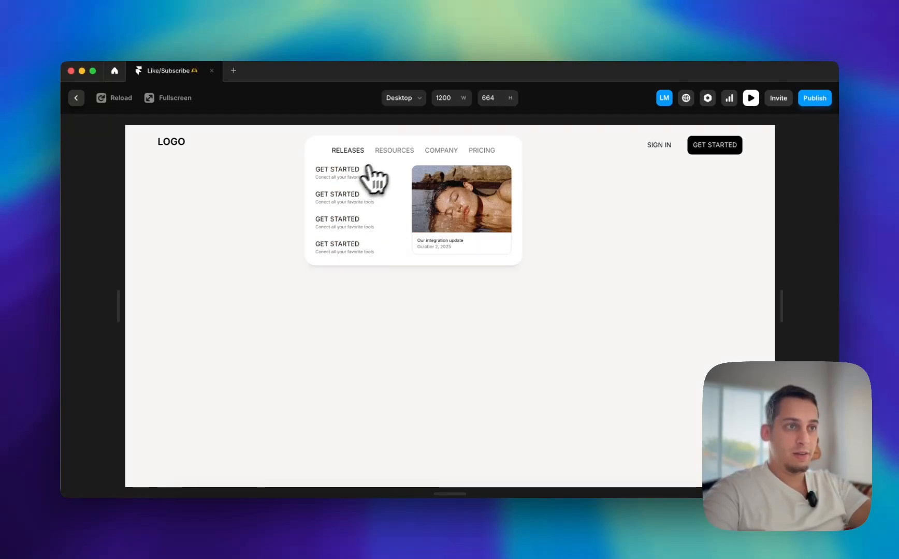
mouse_move(391, 156)
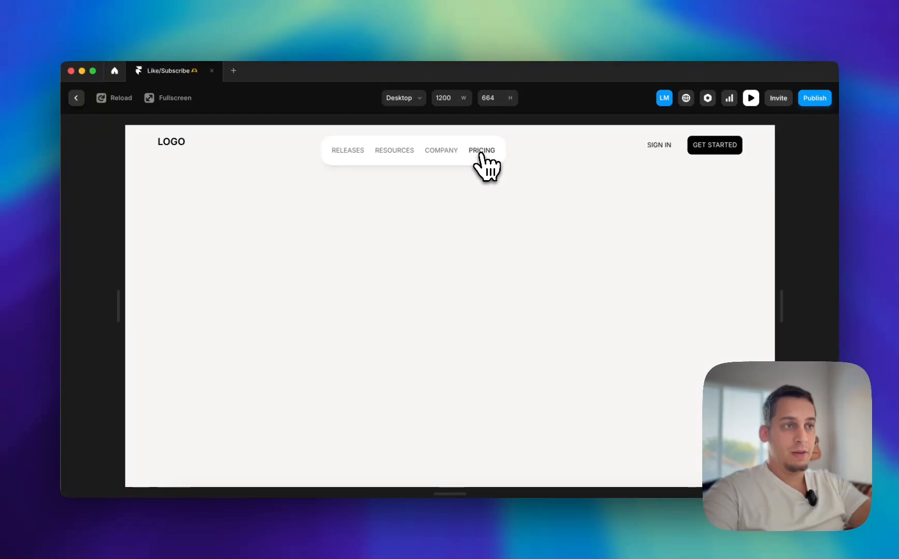
mouse_move(440, 153)
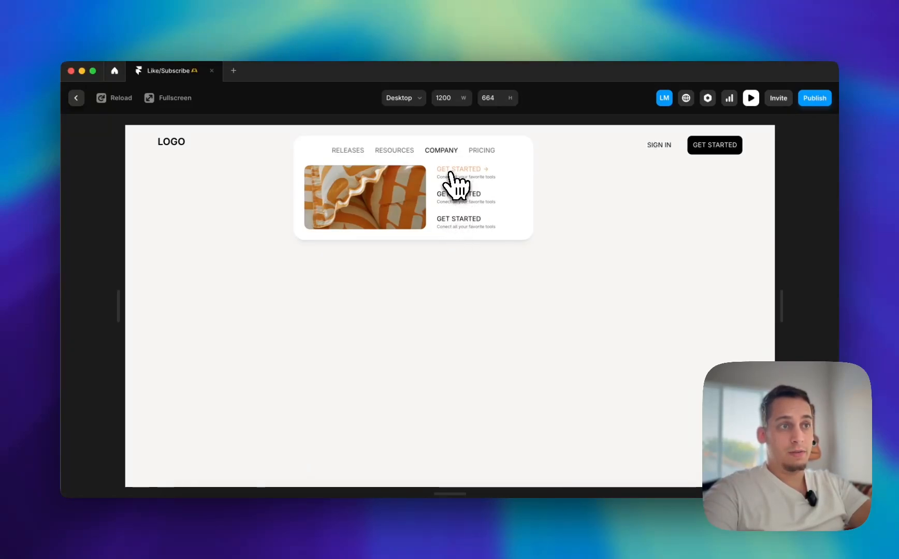
mouse_move(354, 152)
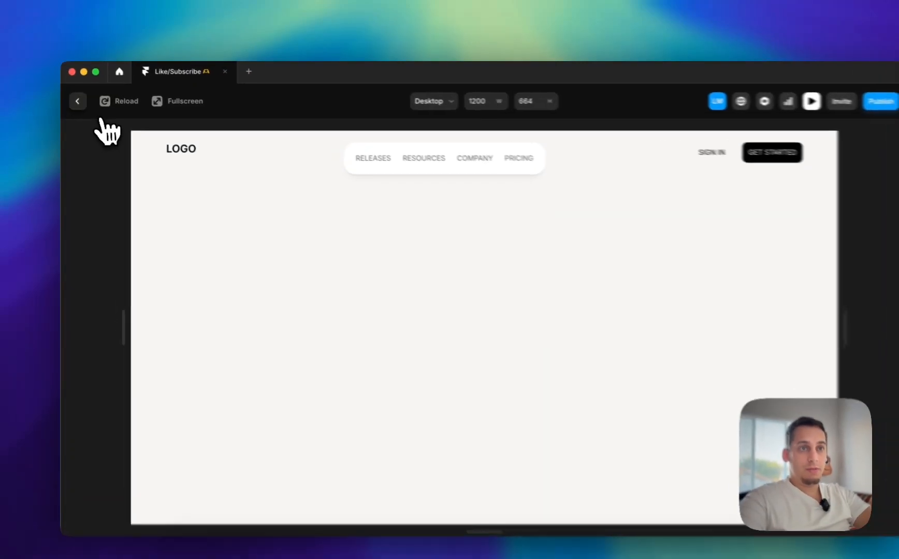
left_click(78, 101)
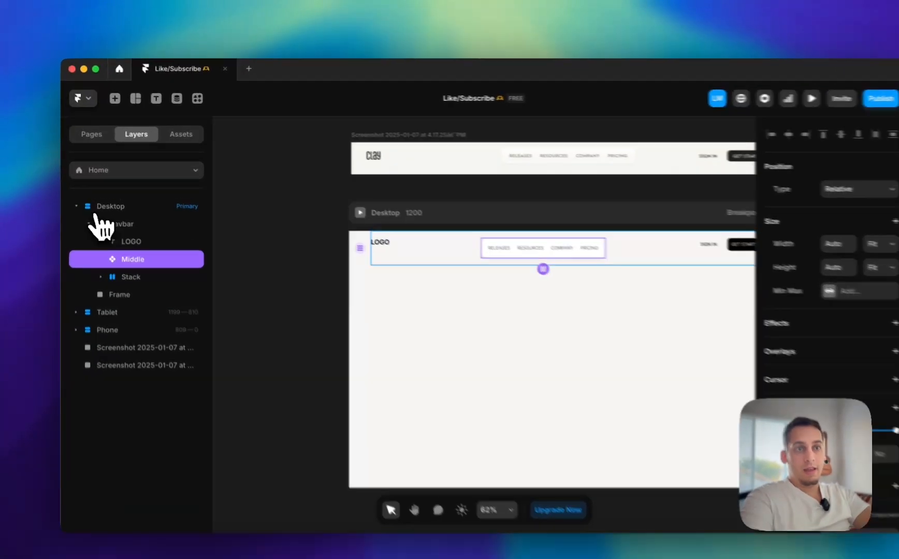
Copy the Navbar from the Home page into the Desktop breakpoint of the /dark page
left_click(86, 214)
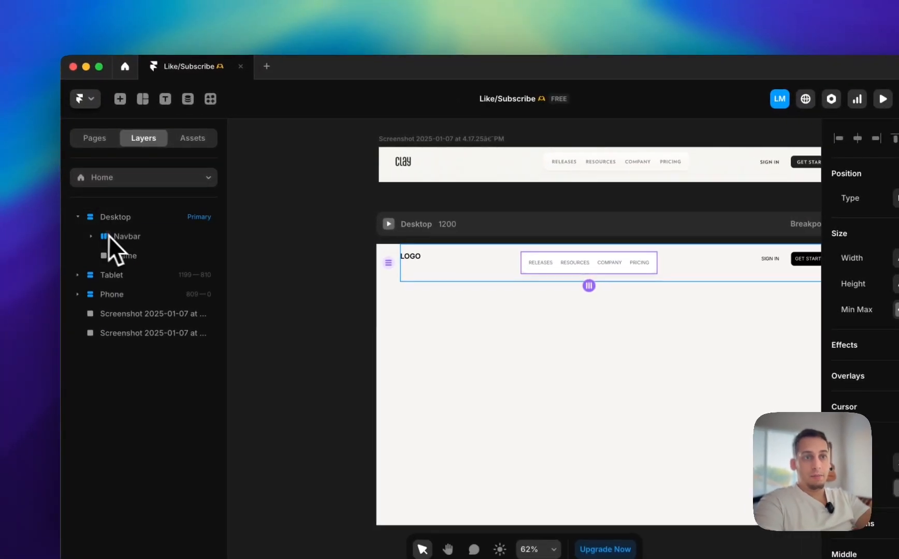
left_click(110, 236)
key("super+c")
left_click(133, 178)
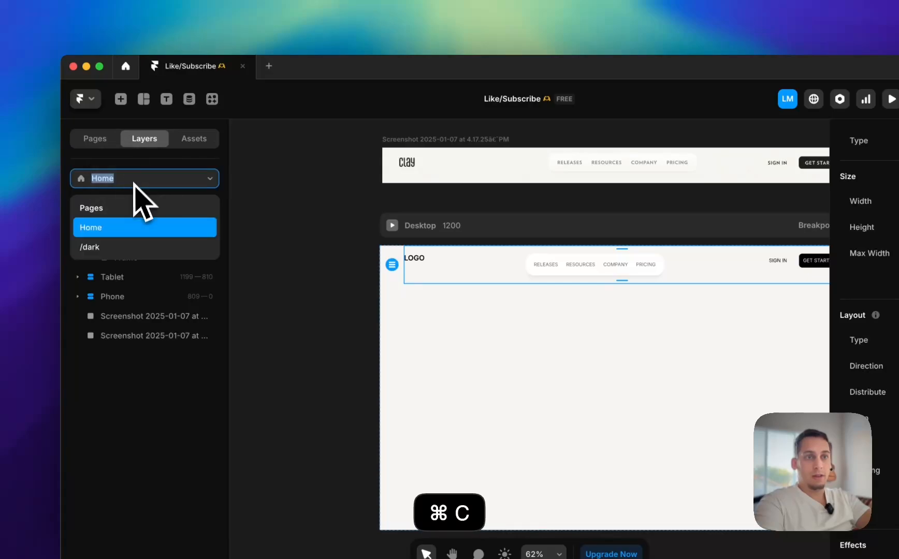
left_click(114, 248)
left_click(389, 202)
key("super+v")
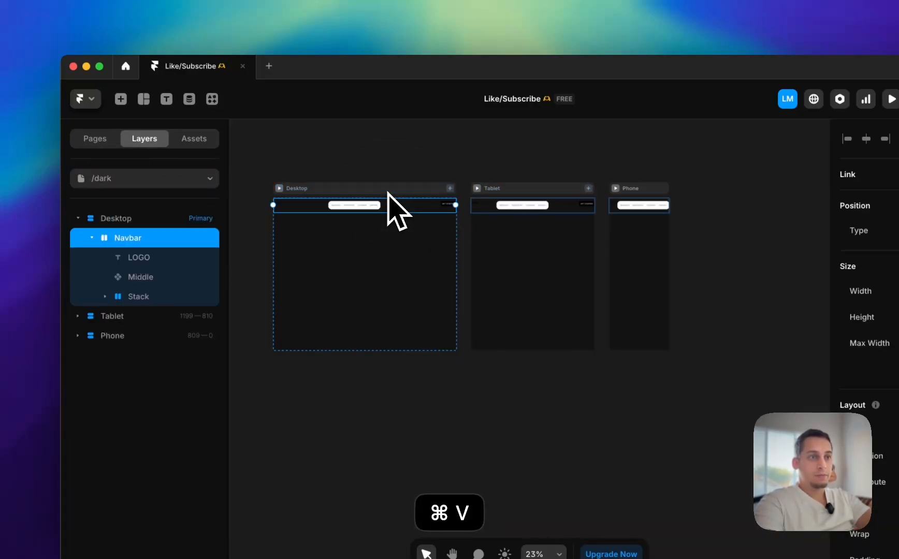
Duplicate the Middle component in the project's components
scroll(388, 193, "up", 8)
scroll(388, 193, "left", 4)
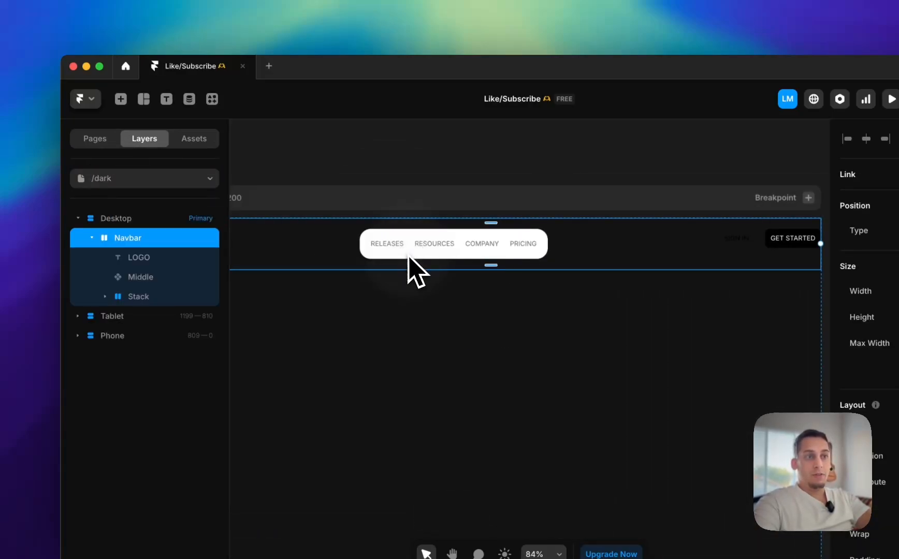
left_click(194, 141)
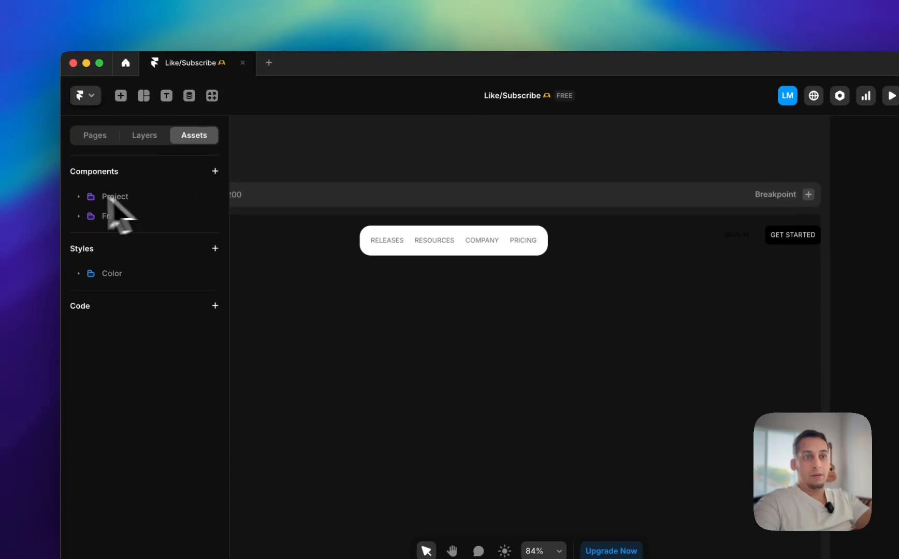
left_click(78, 182)
left_click(141, 222)
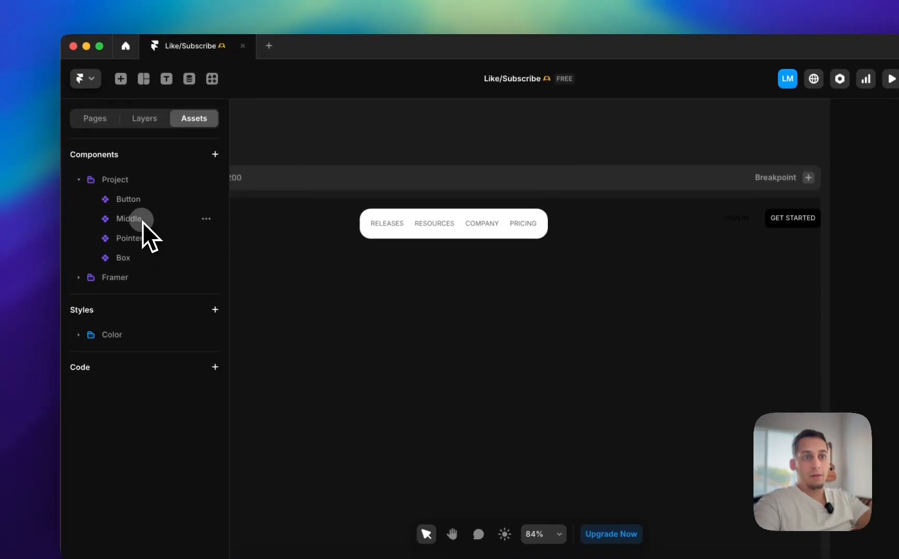
left_click(206, 219)
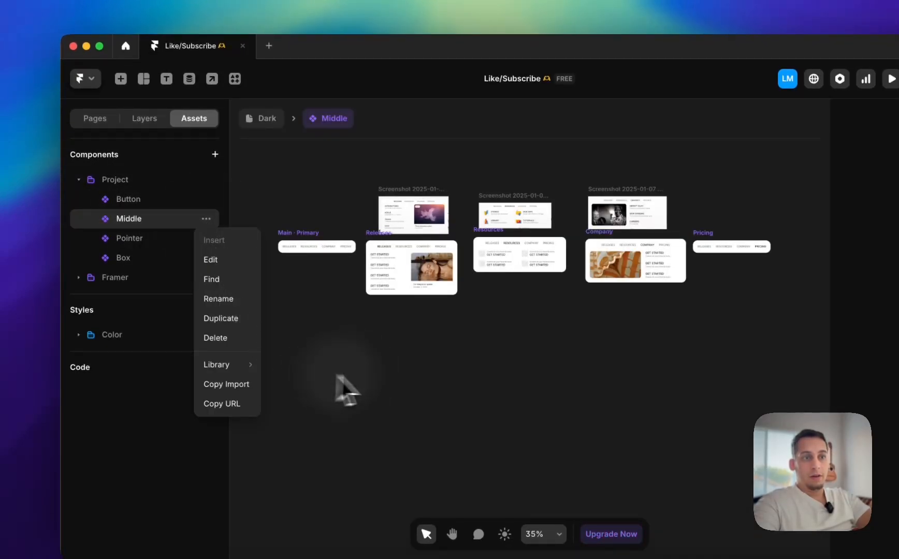
left_click(247, 319)
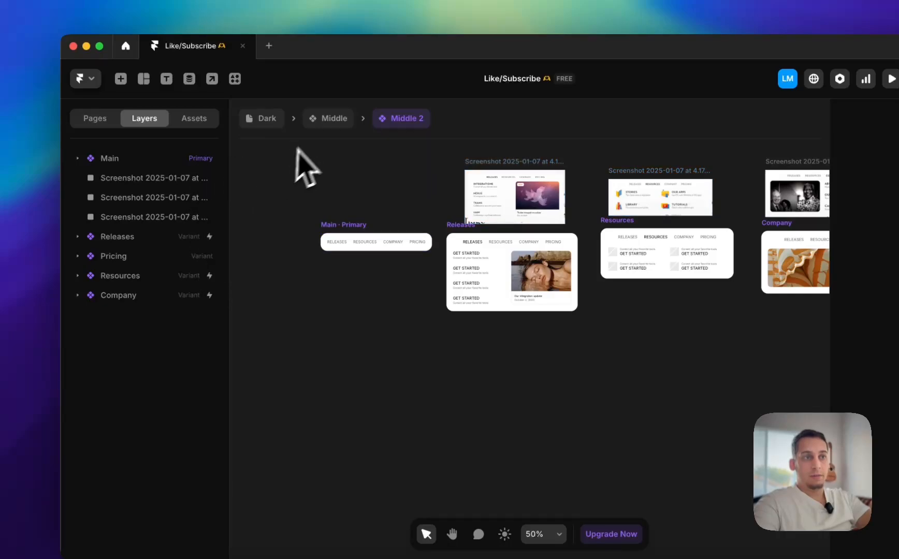
Rename the duplicated component Middle 2 to "Middle Dark"
left_click(192, 119)
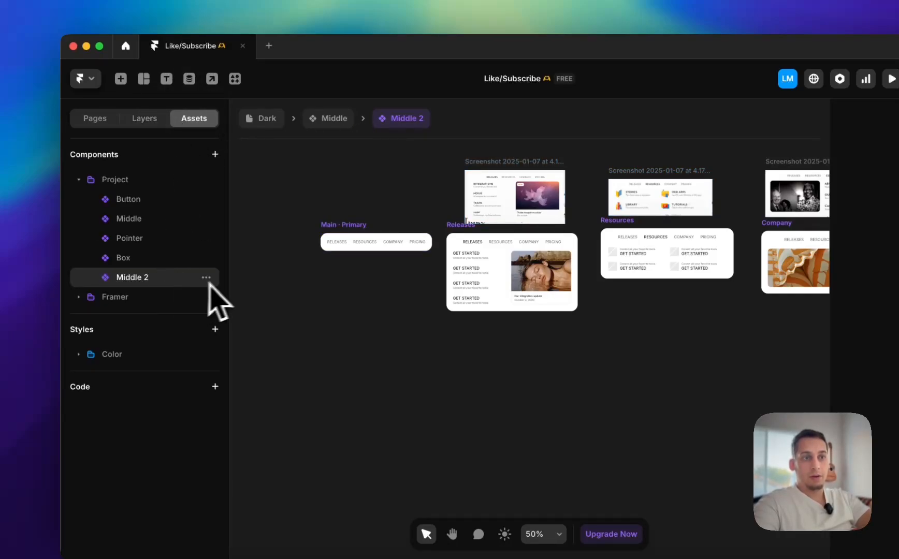
left_click(207, 278)
left_click(218, 357)
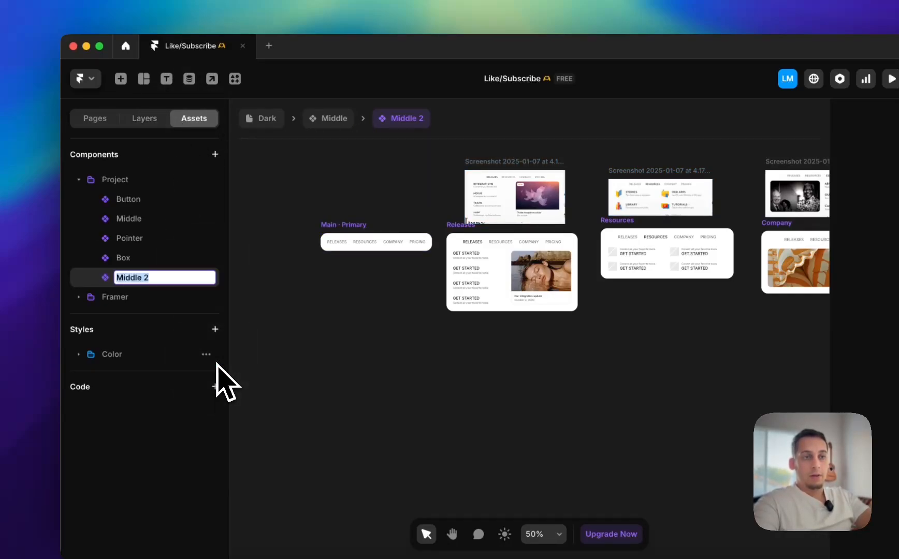
key("Right")
type("Dark")
key("Return")
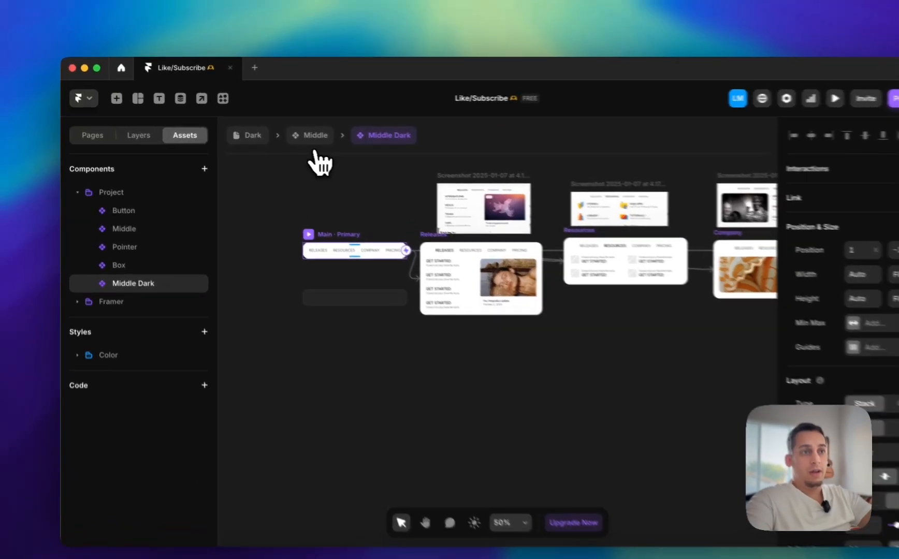
Leave the component canvas, open the Home page and clear the layer selection
left_click(285, 131)
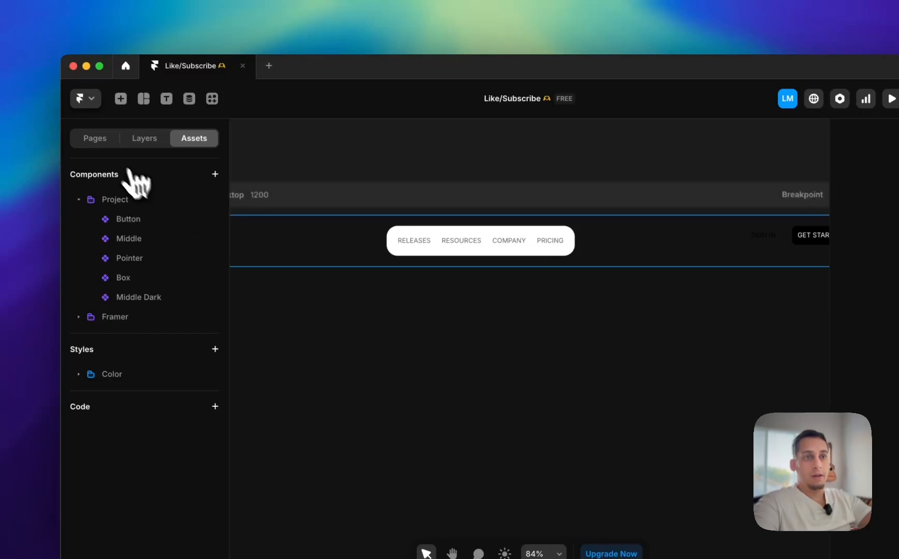
left_click(95, 138)
left_click(113, 204)
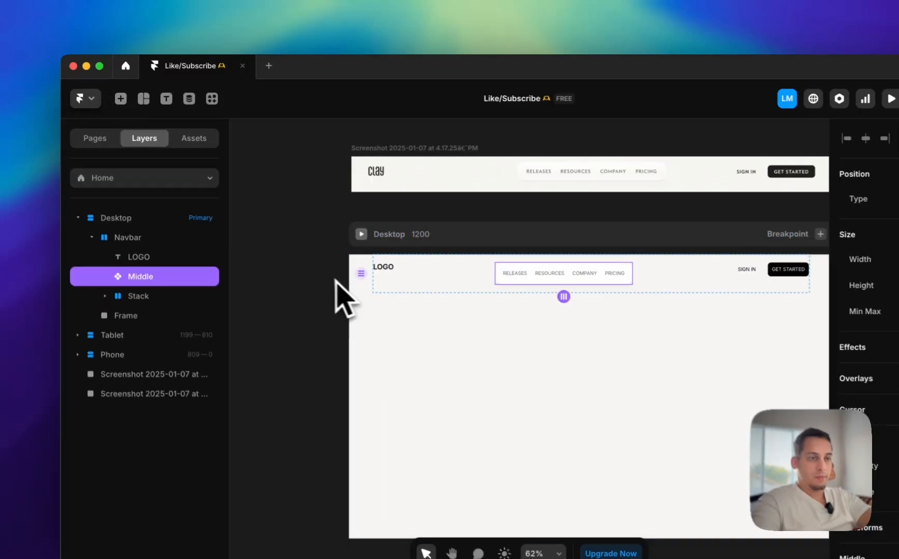
left_click(282, 251)
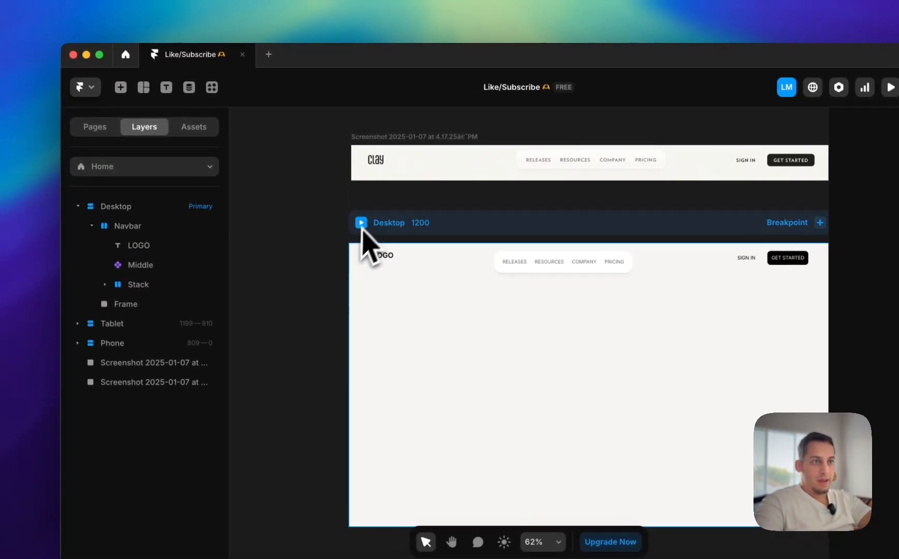
Preview the /dark page's Desktop breakpoint, test the RELEASES, RESOURCES and COMPANY hover dropdowns, and return to the canvas
left_click(172, 167)
left_click(131, 233)
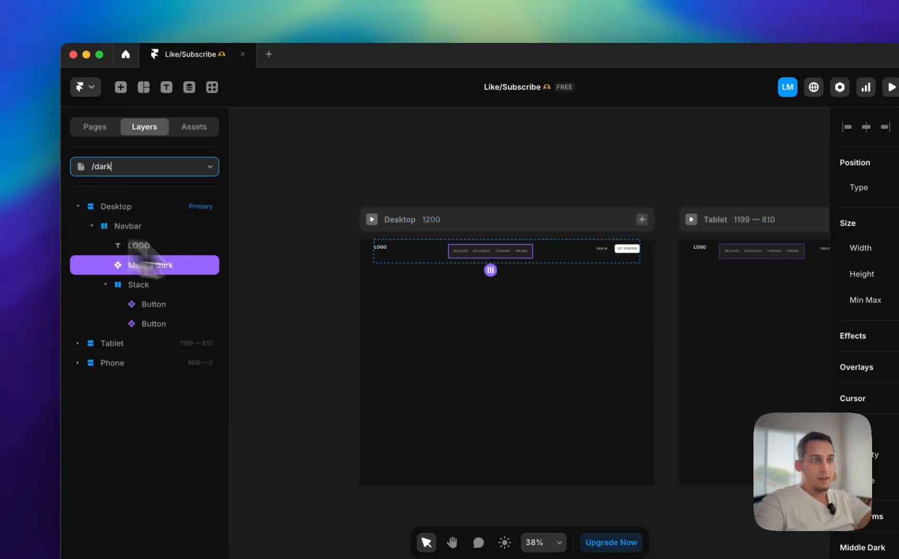
left_click(329, 220)
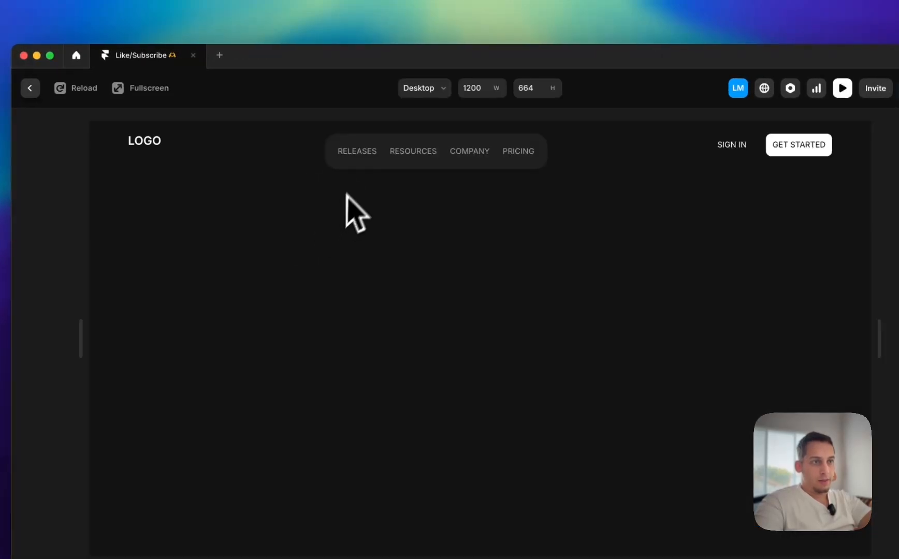
mouse_move(352, 155)
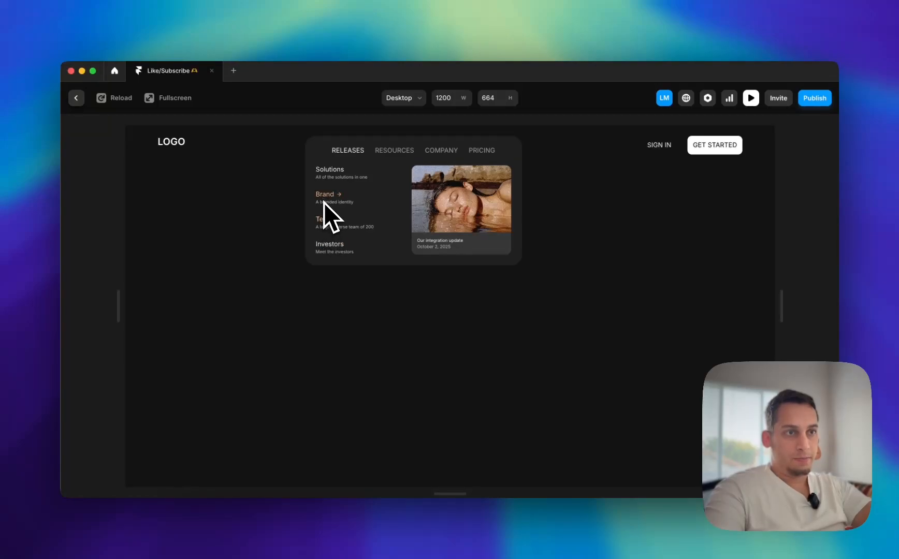
mouse_move(381, 152)
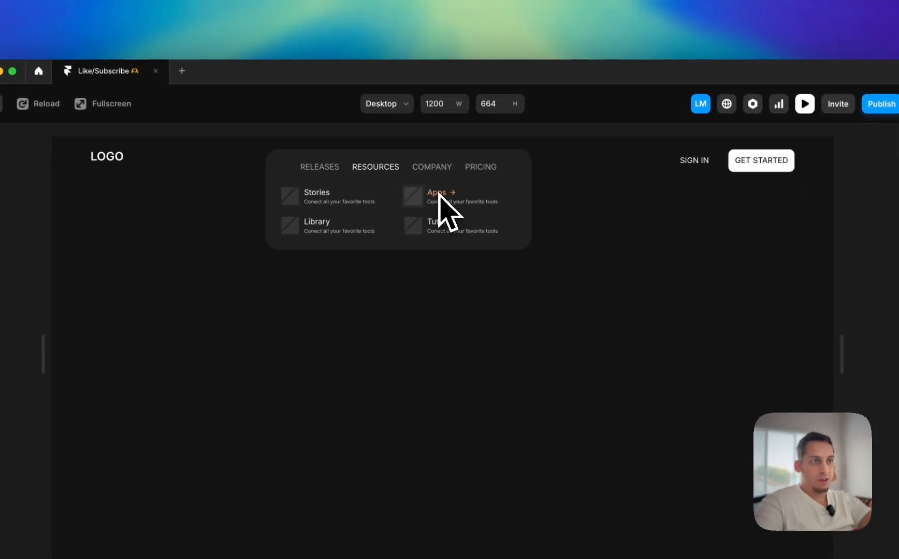
mouse_move(432, 166)
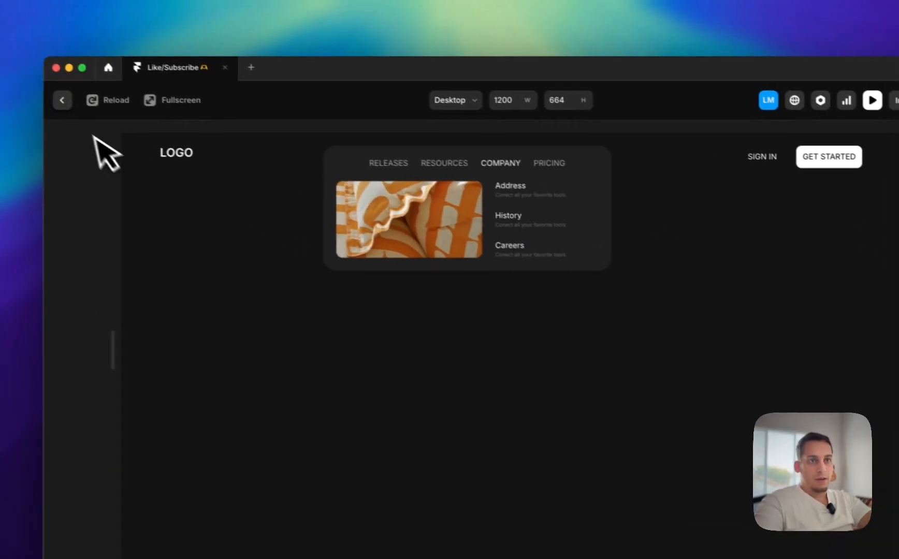
left_click(76, 98)
Preview the Home page's Desktop breakpoint and test the RELEASES, RESOURCES and COMPANY hover dropdowns of the light navbar
left_click(103, 185)
left_click(114, 233)
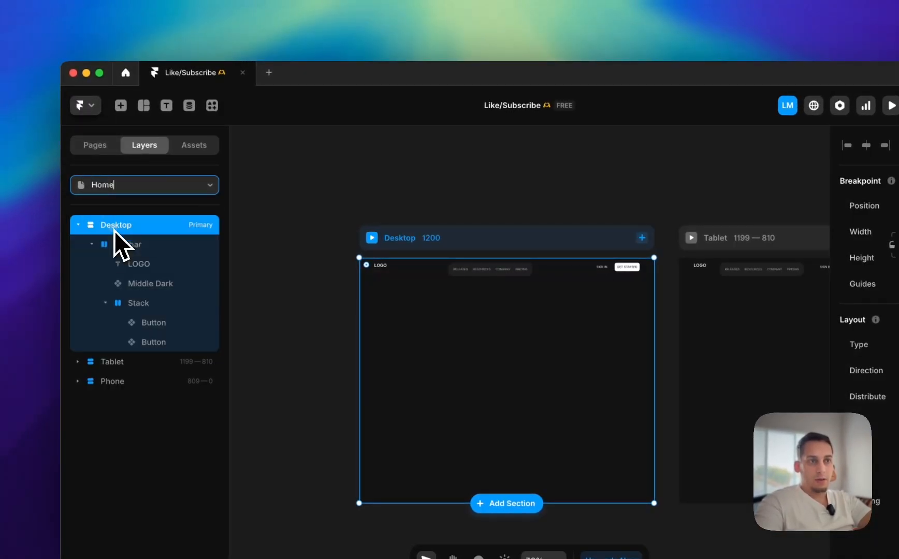
left_click(361, 241)
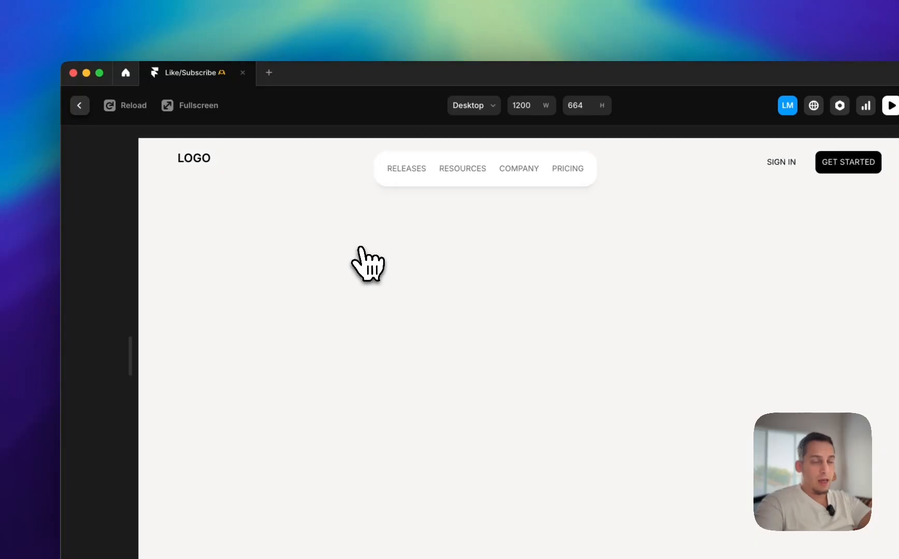
mouse_move(420, 171)
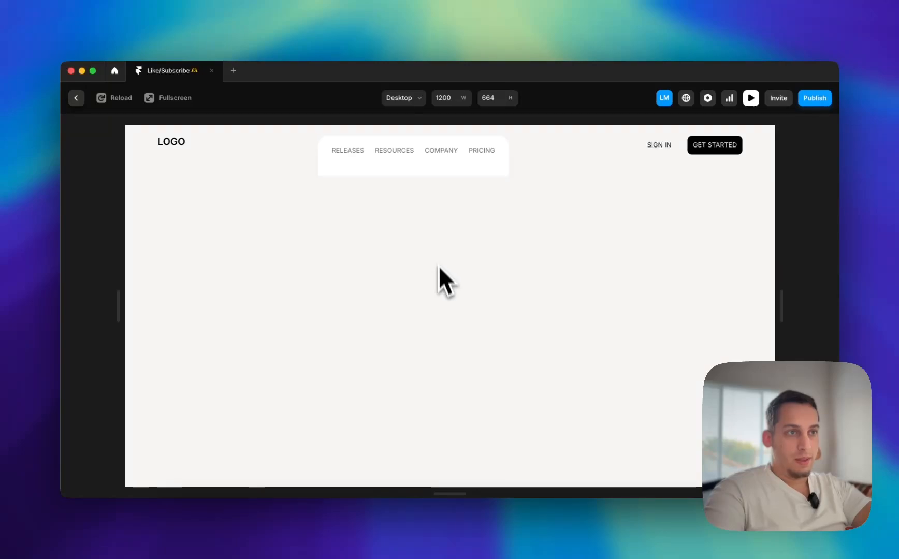
mouse_move(396, 150)
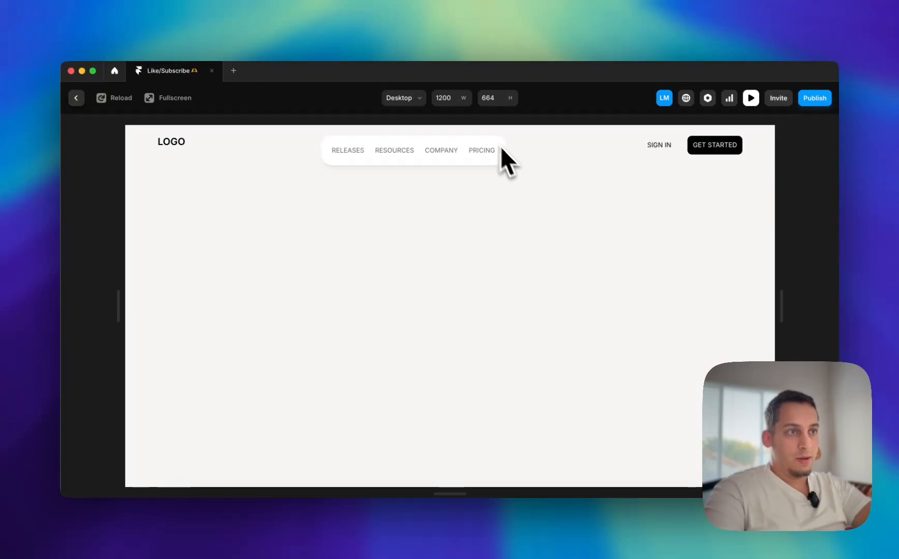
mouse_move(450, 152)
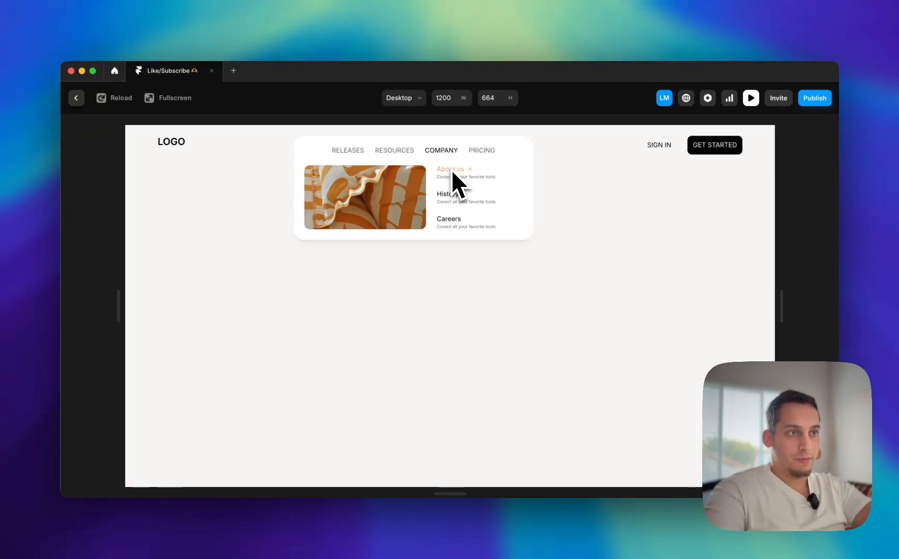